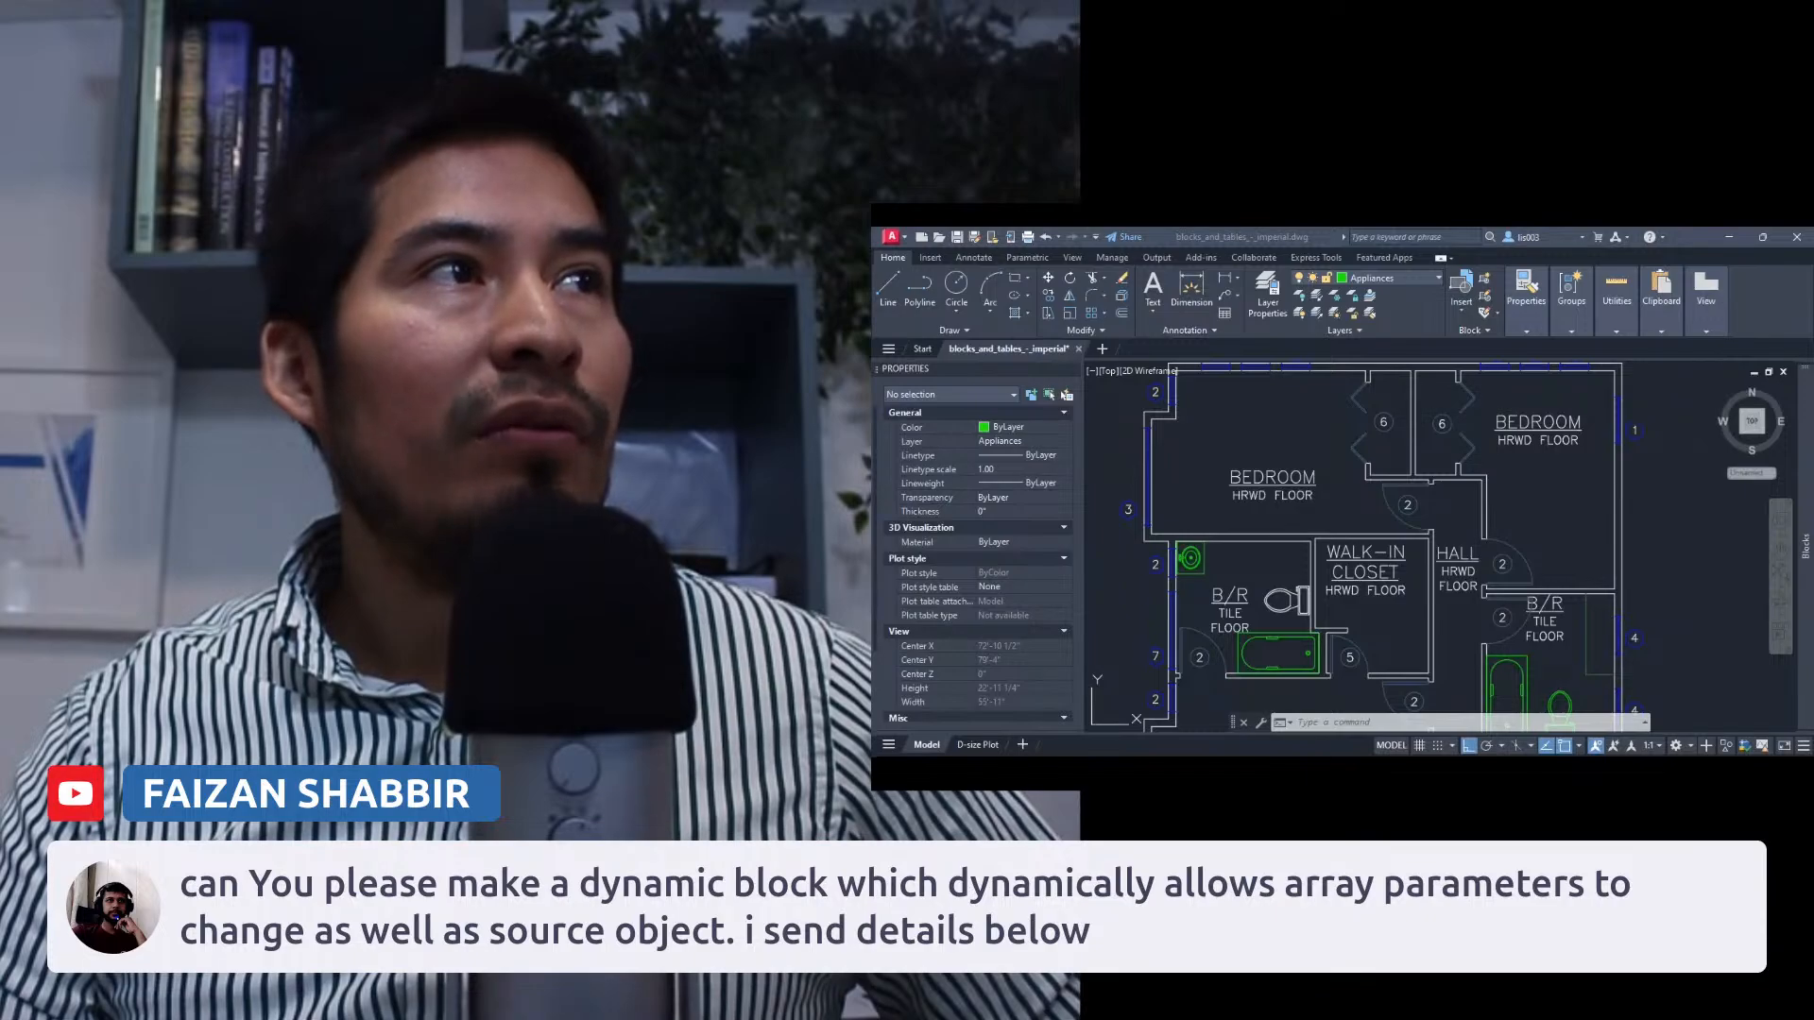
Switch to the browser and view the channel's About page, revealing its business inquiries email address.
key(alt+Tab)
drag(583, 314, 1281, 229)
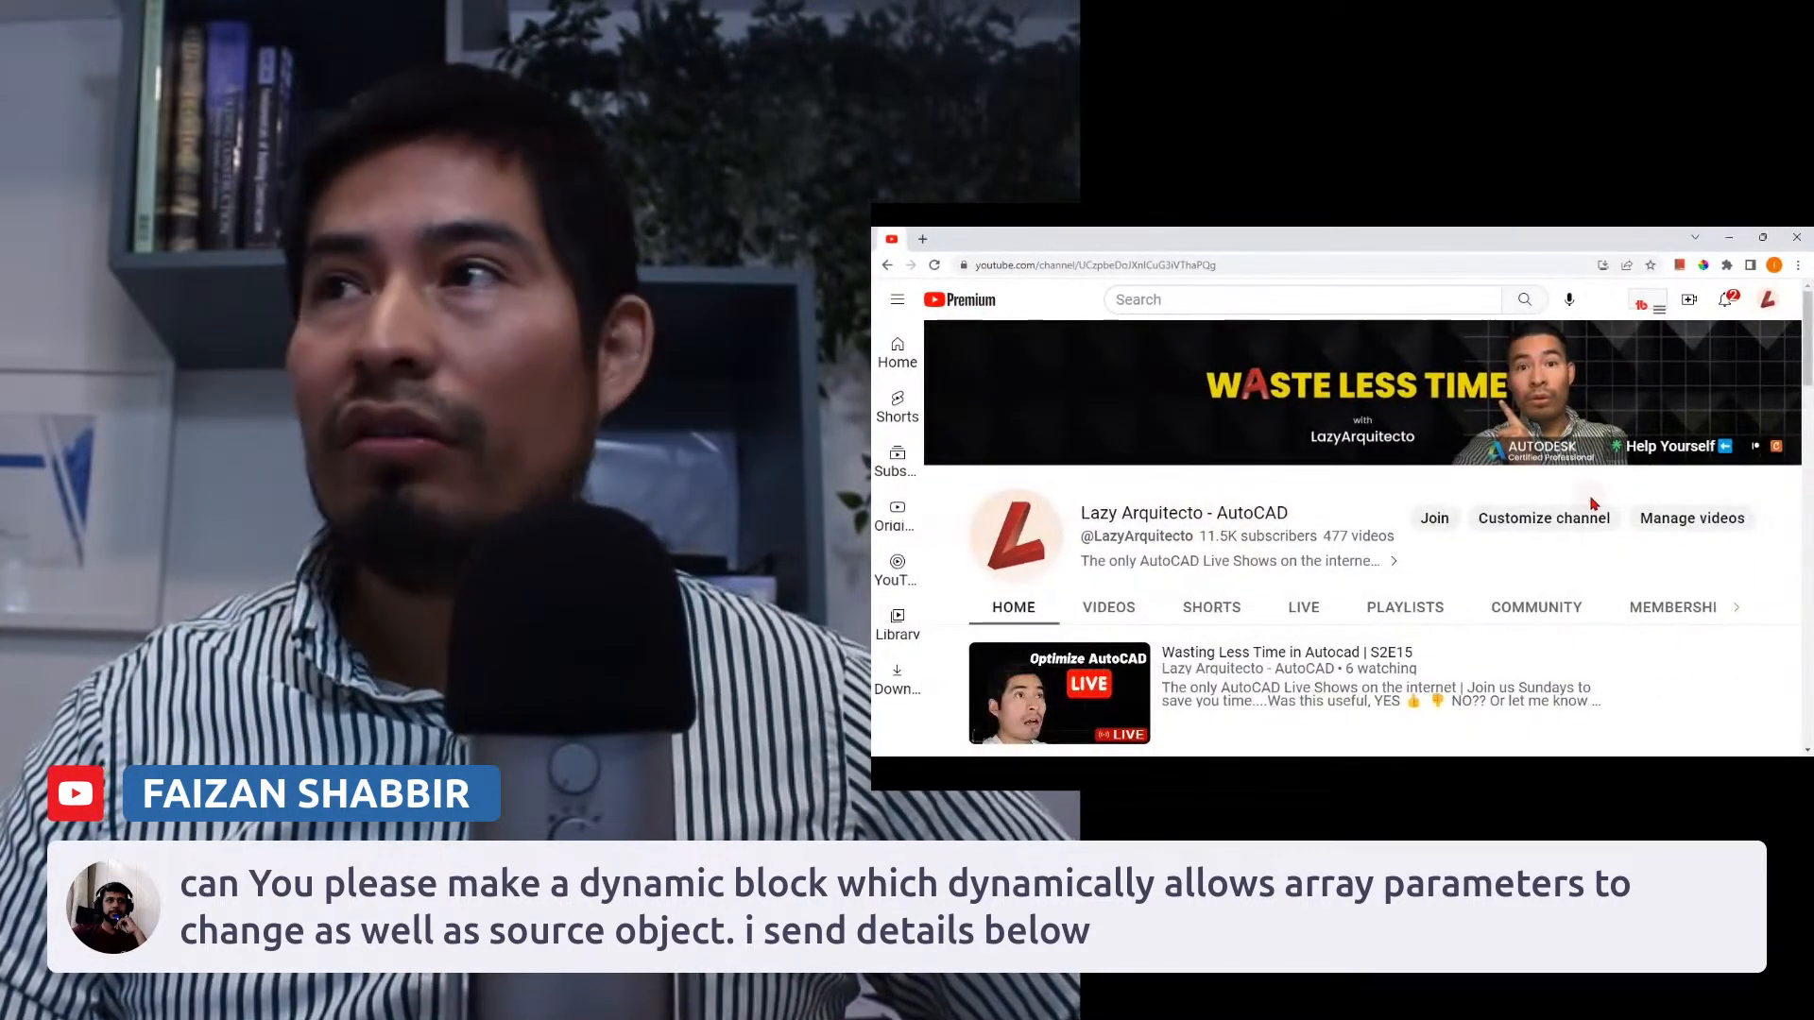
click(1743, 612)
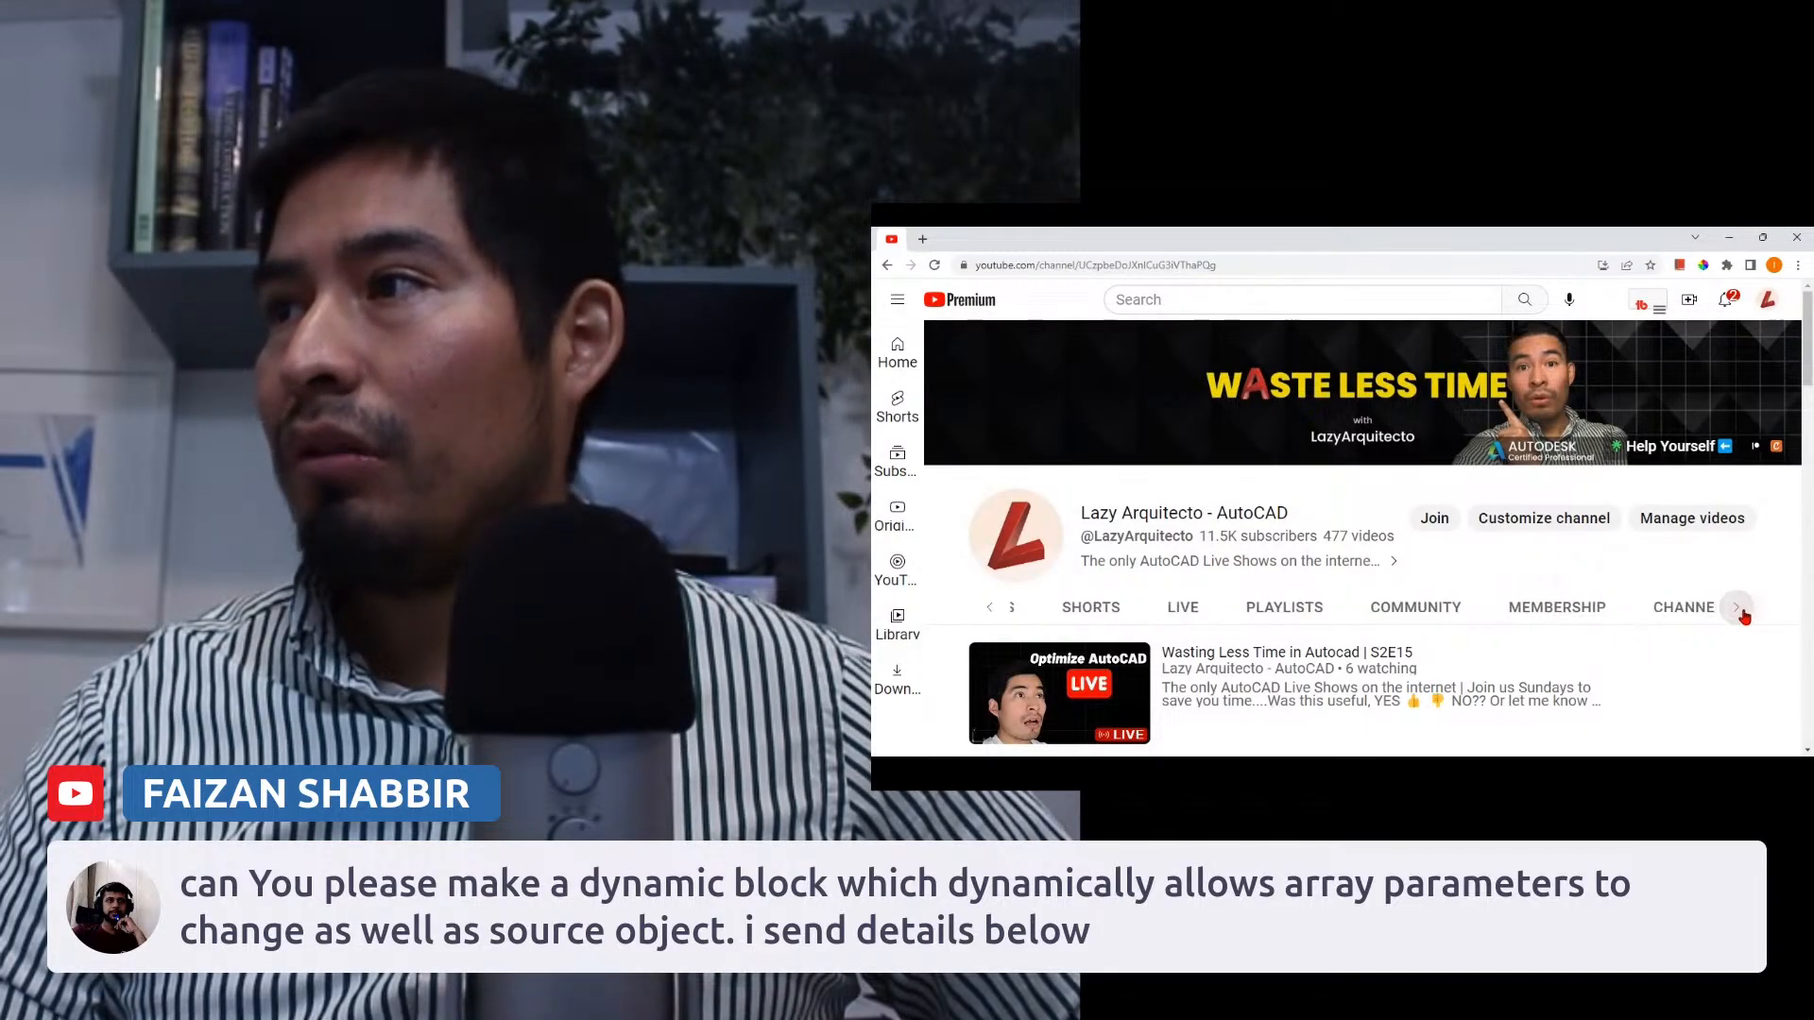
click(1743, 612)
click(1743, 612)
click(1463, 607)
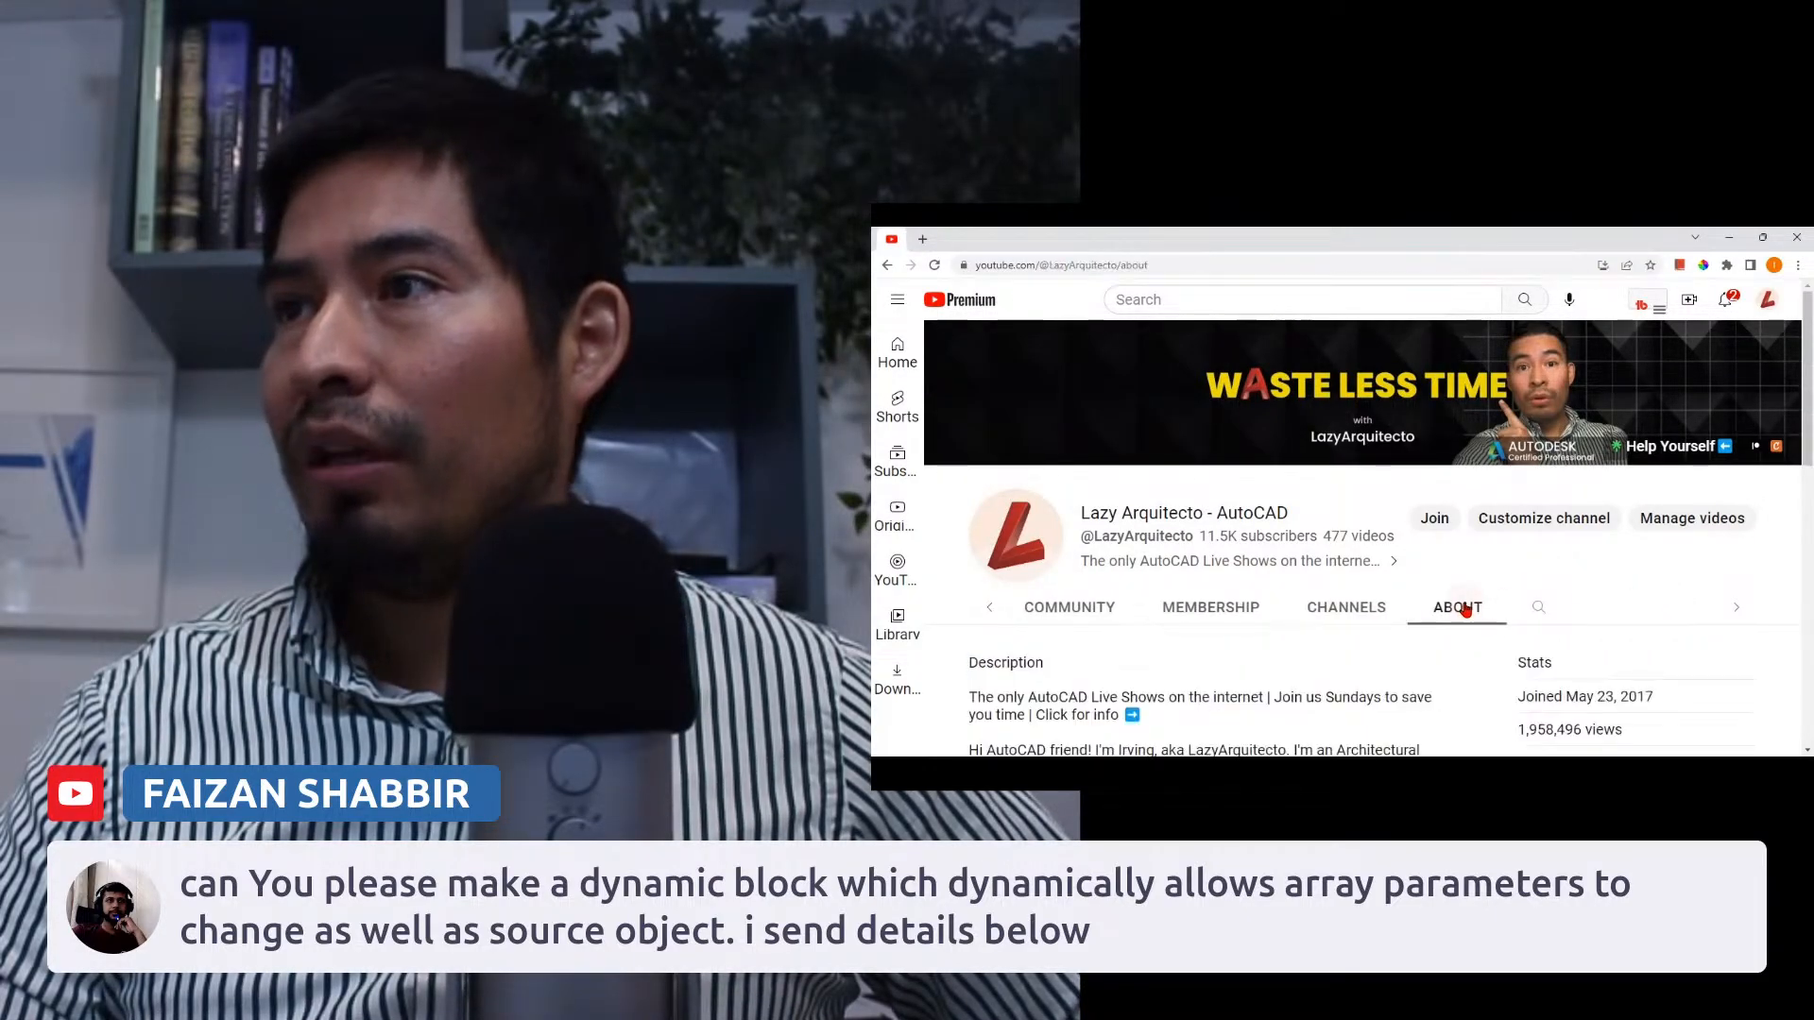
scroll(1453, 557, down, 3)
scroll(1453, 556, down, 8)
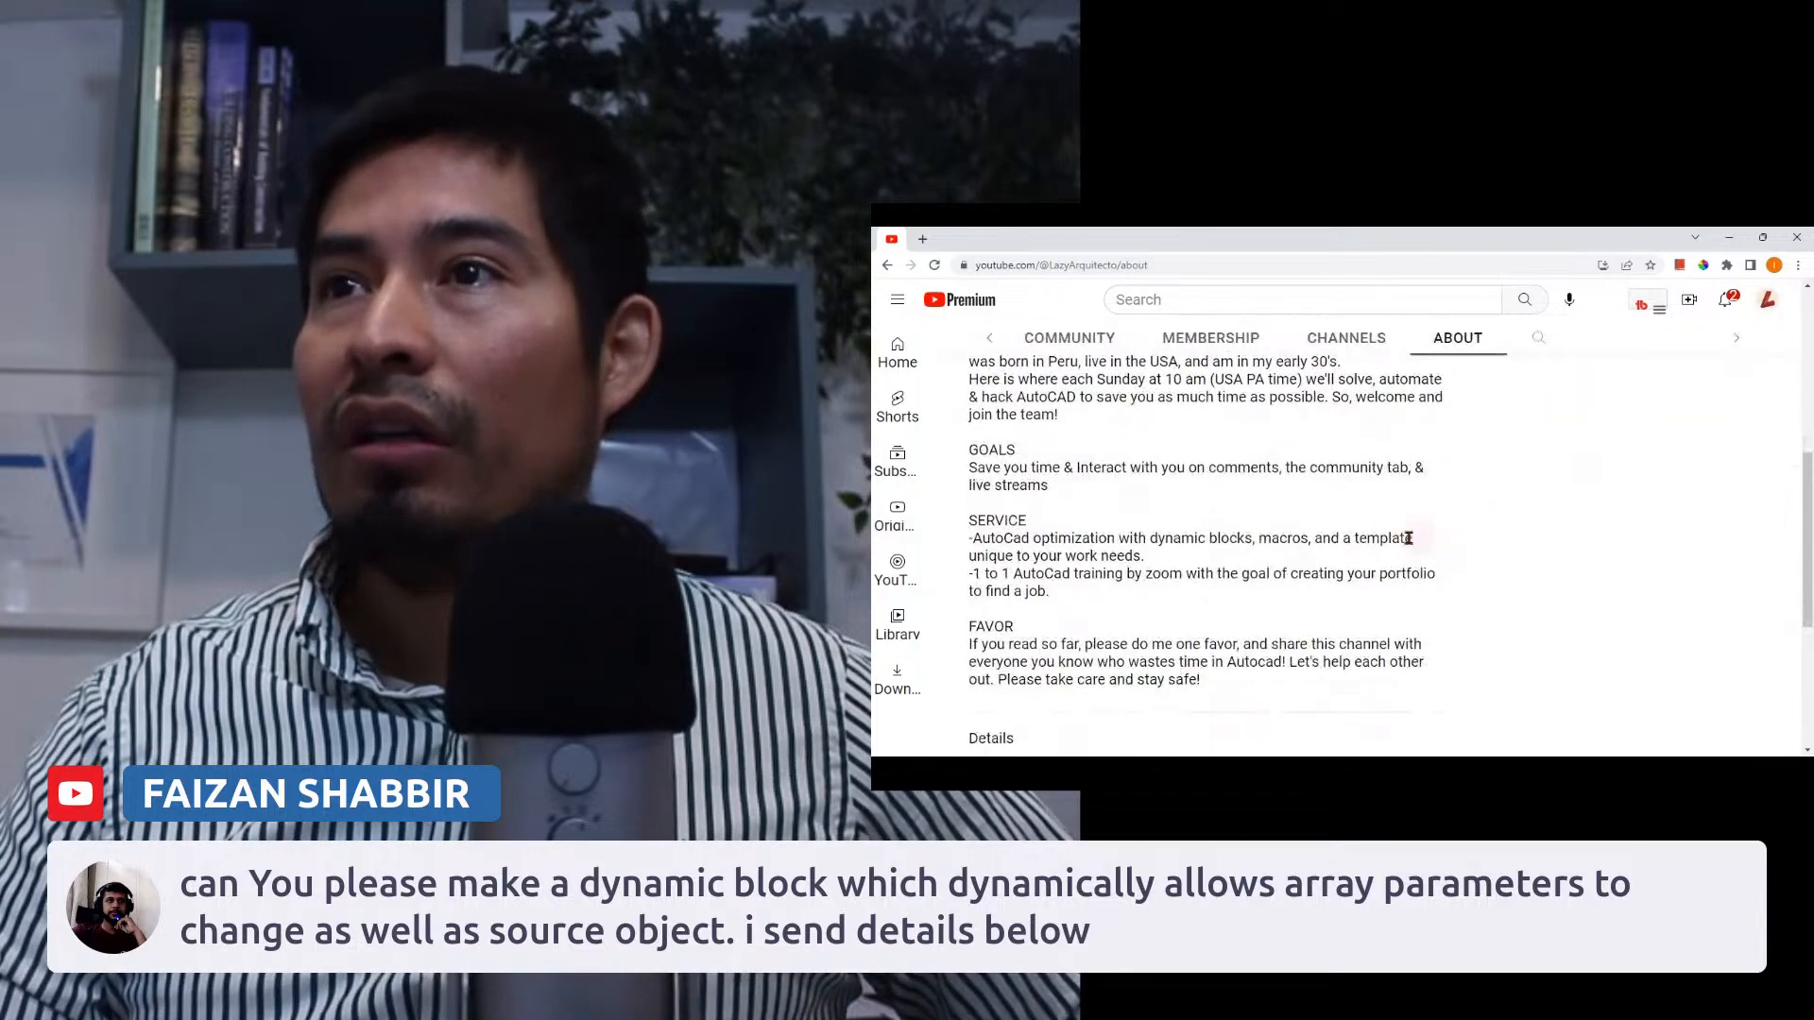
scroll(1197, 497, down, 1)
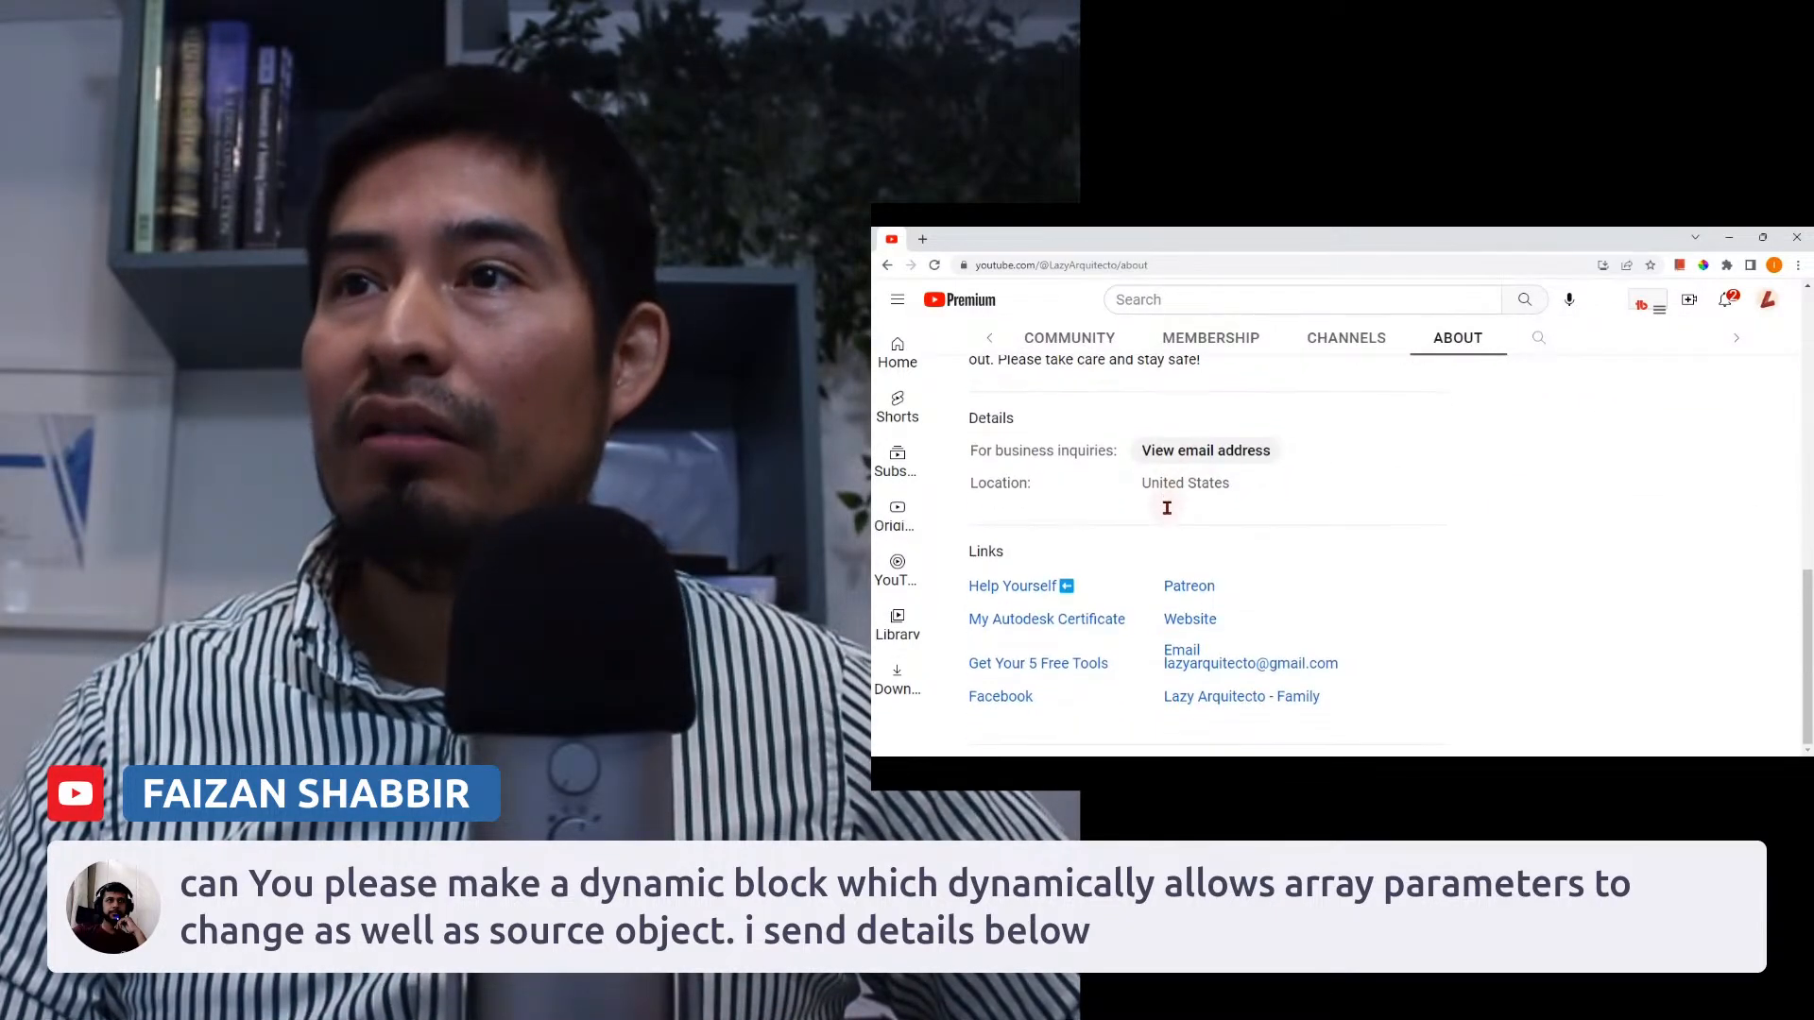
click(1192, 458)
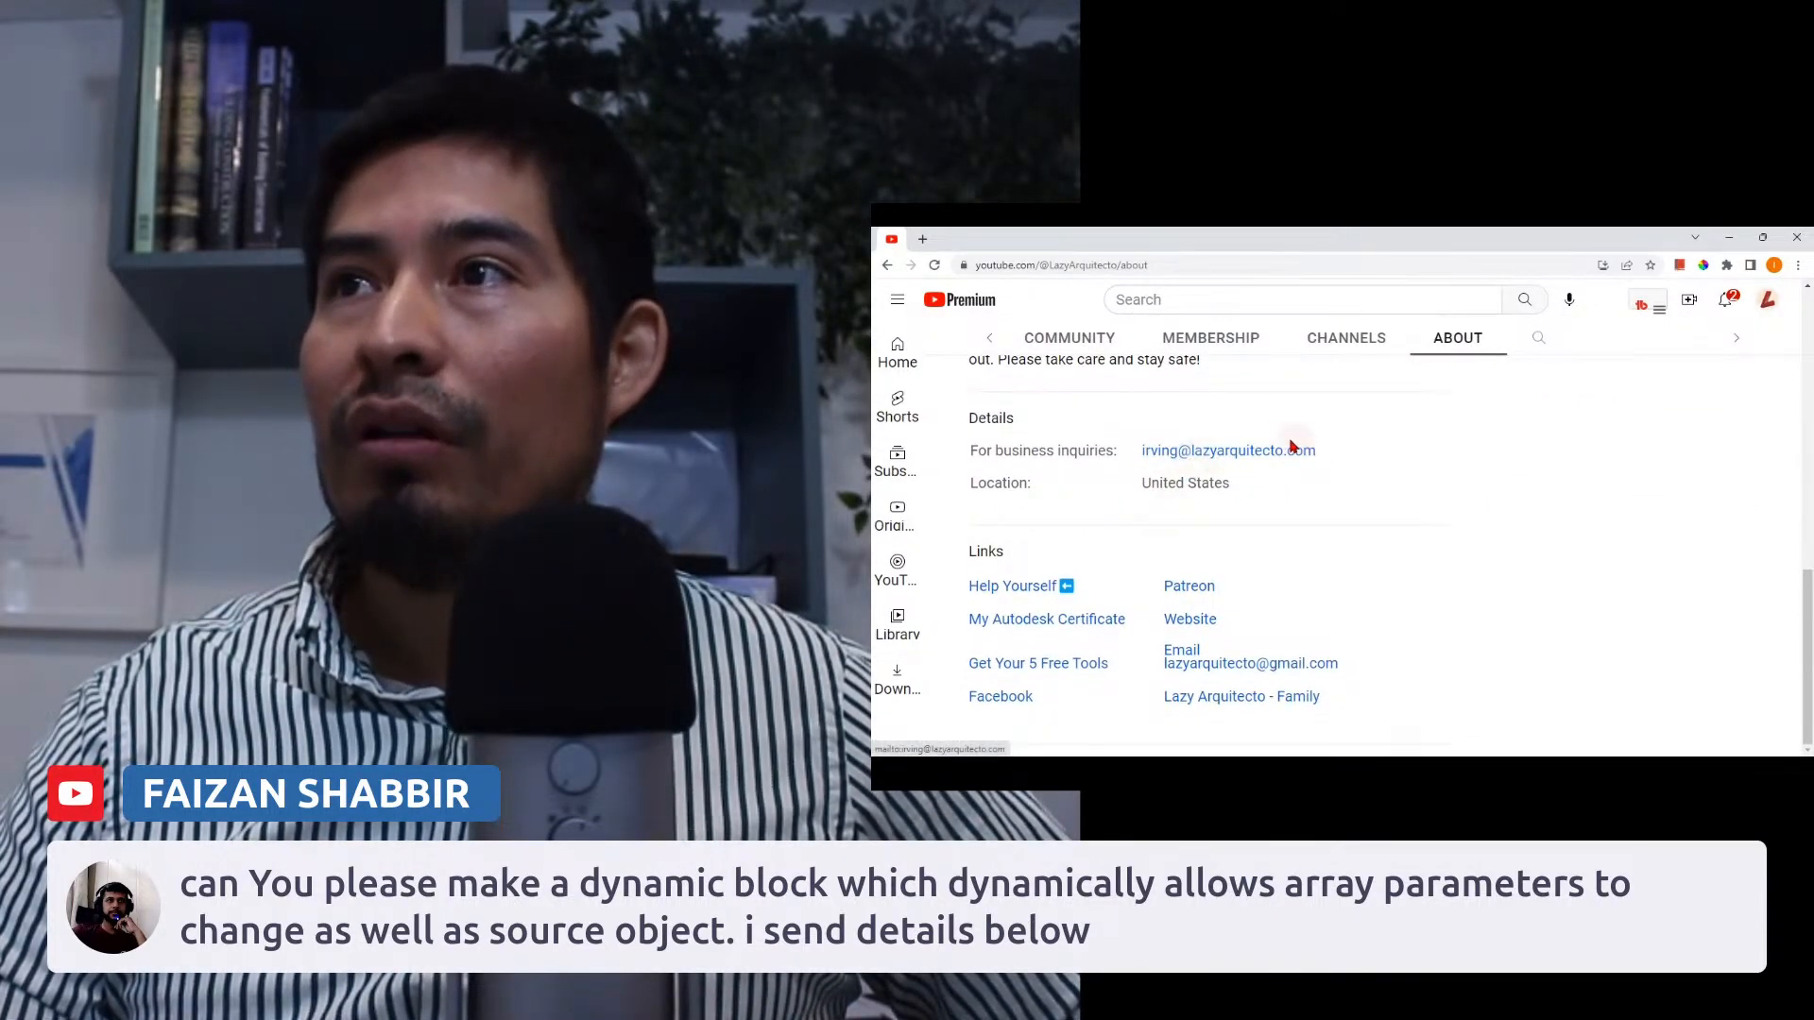
scroll(1282, 596, up, 8)
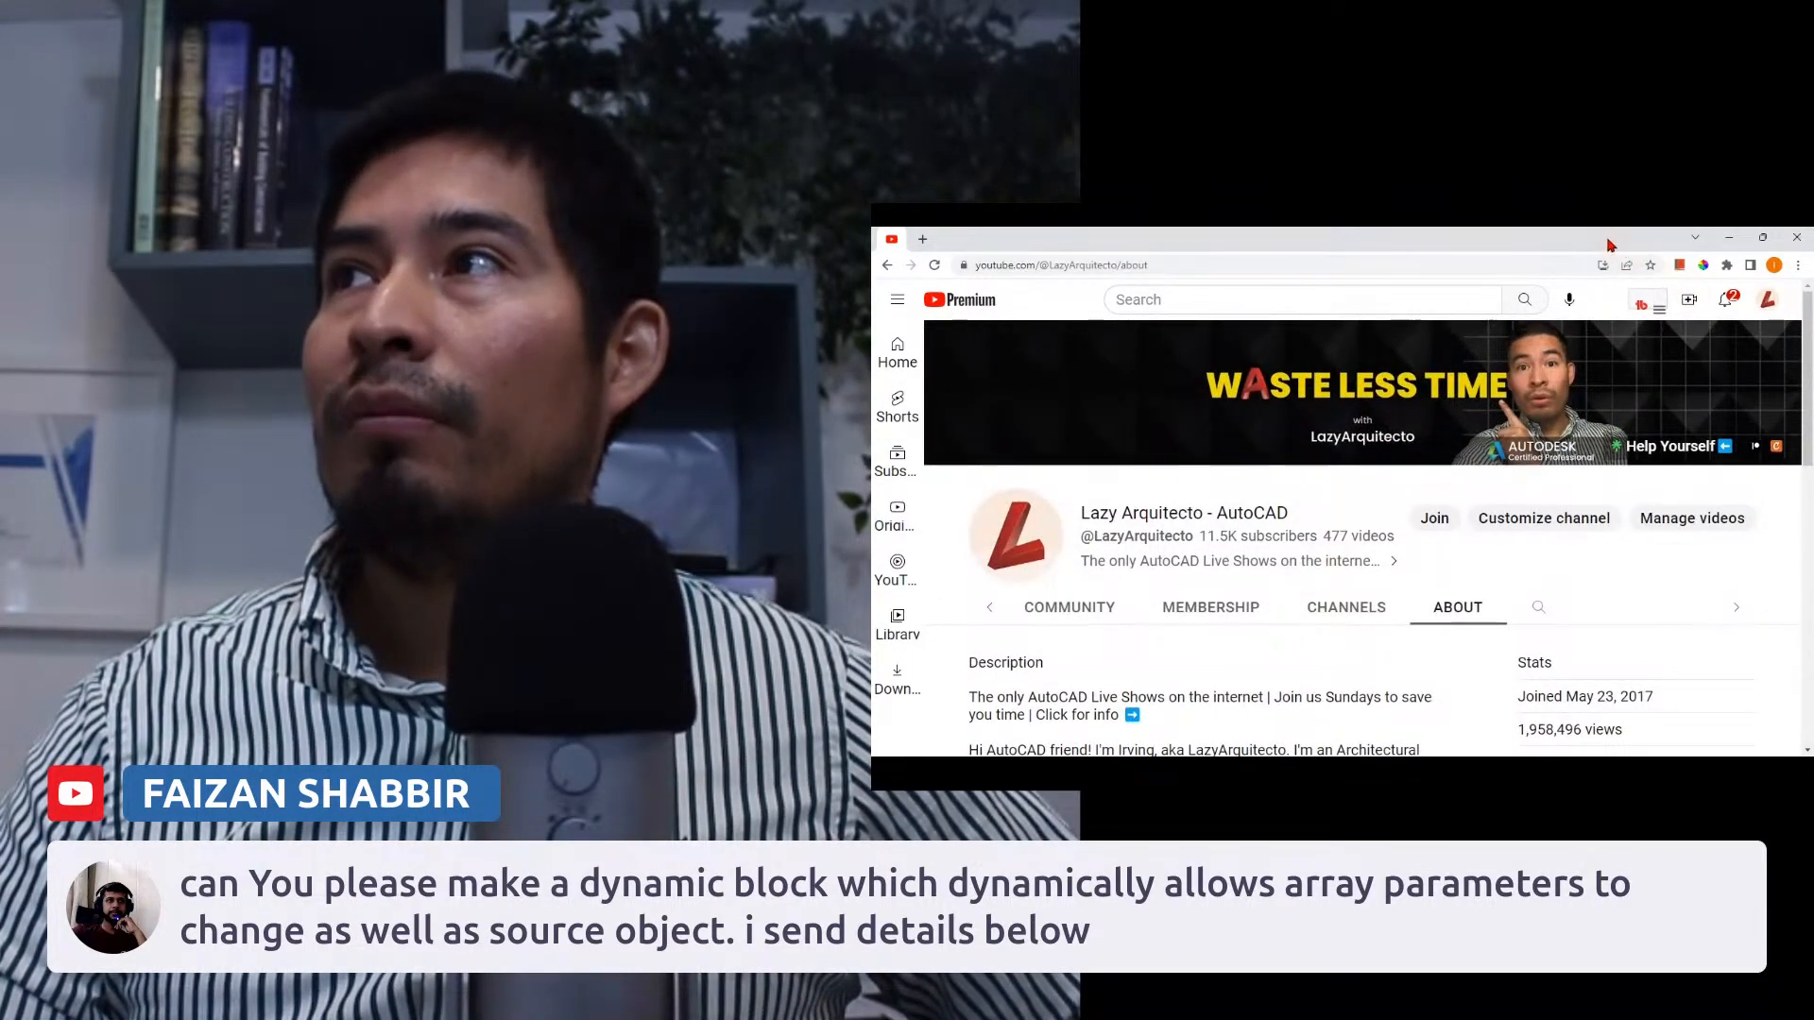
drag(894, 240, 872, 253)
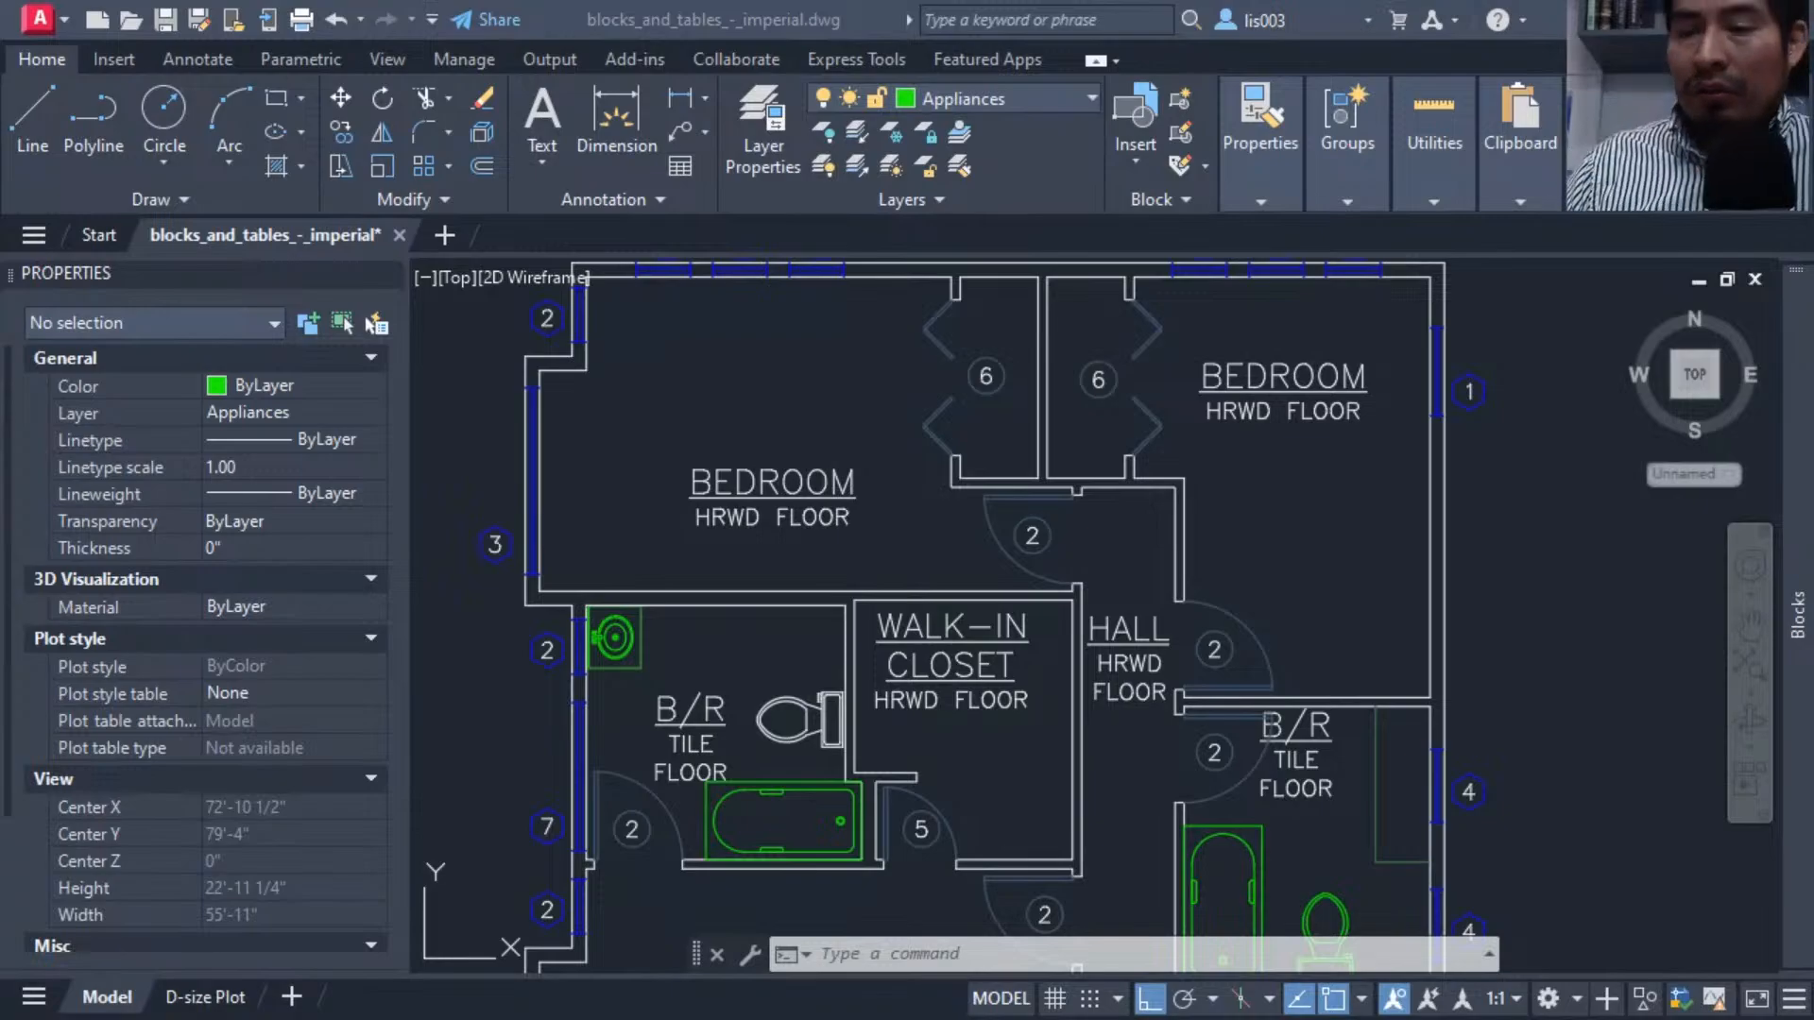
Select the sink block in the bedroom bathroom and copy it to the clipboard.
click(717, 636)
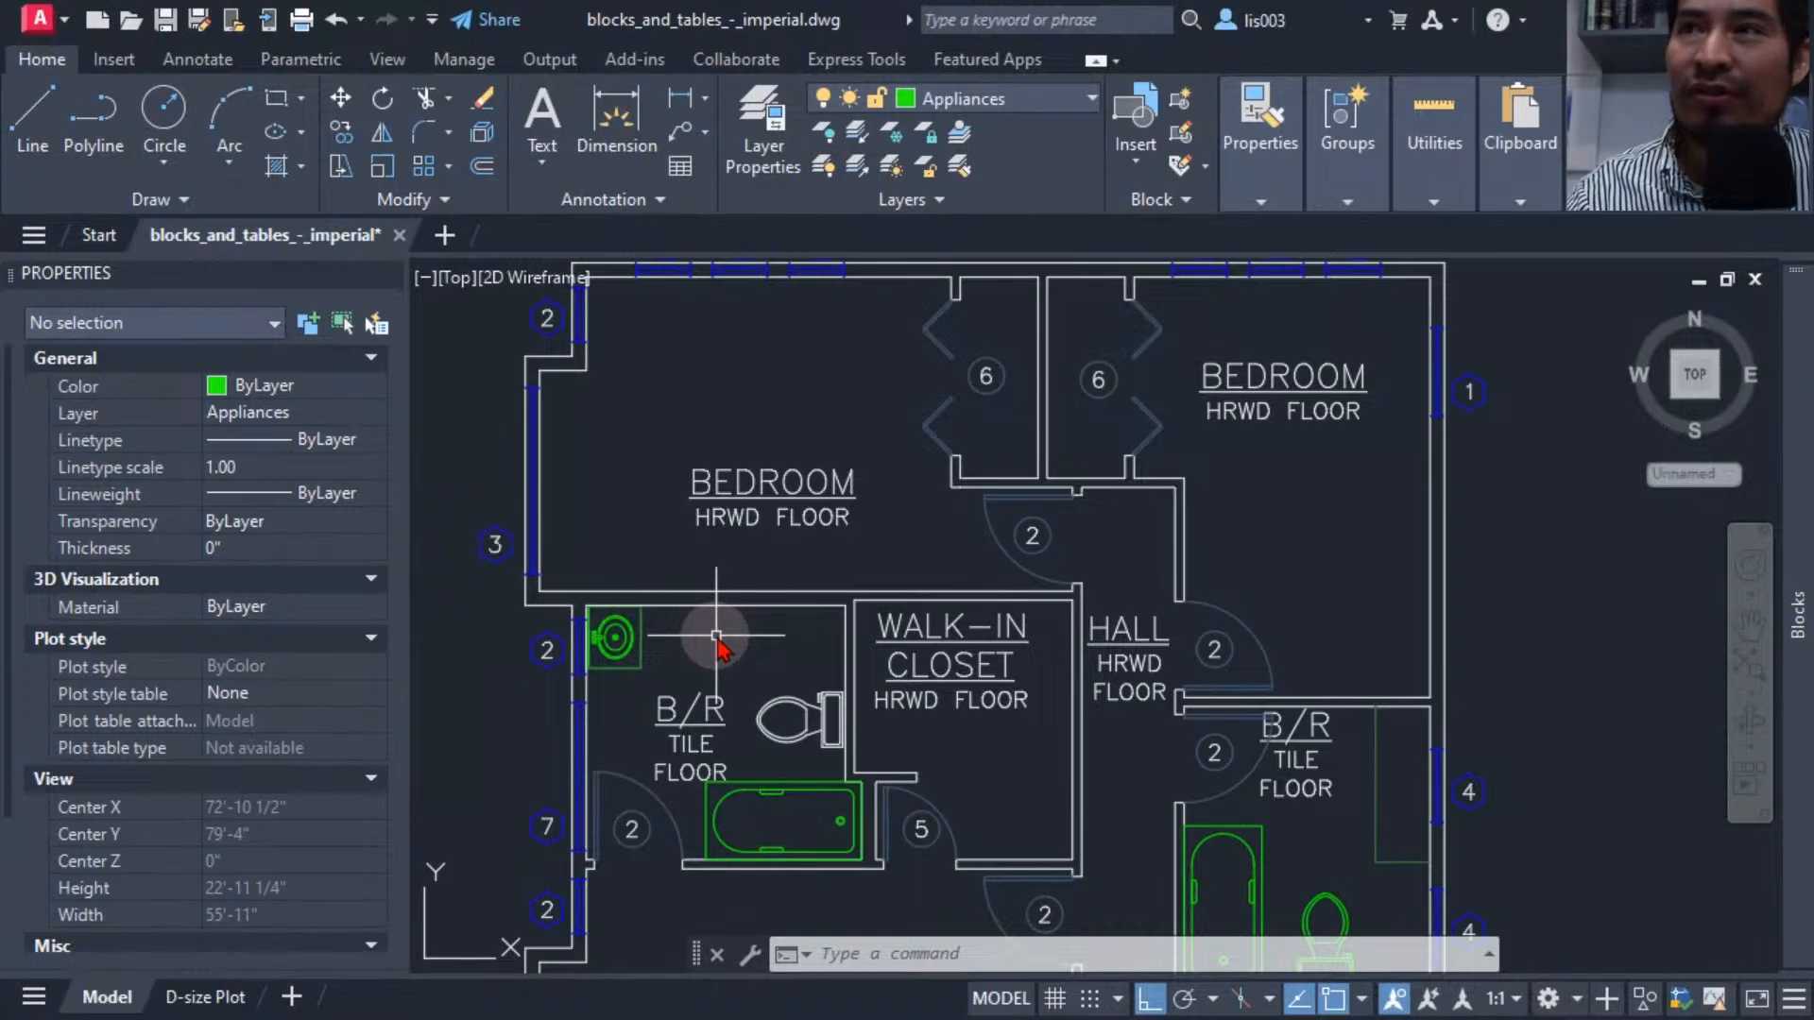
scroll(609, 637, up, 5)
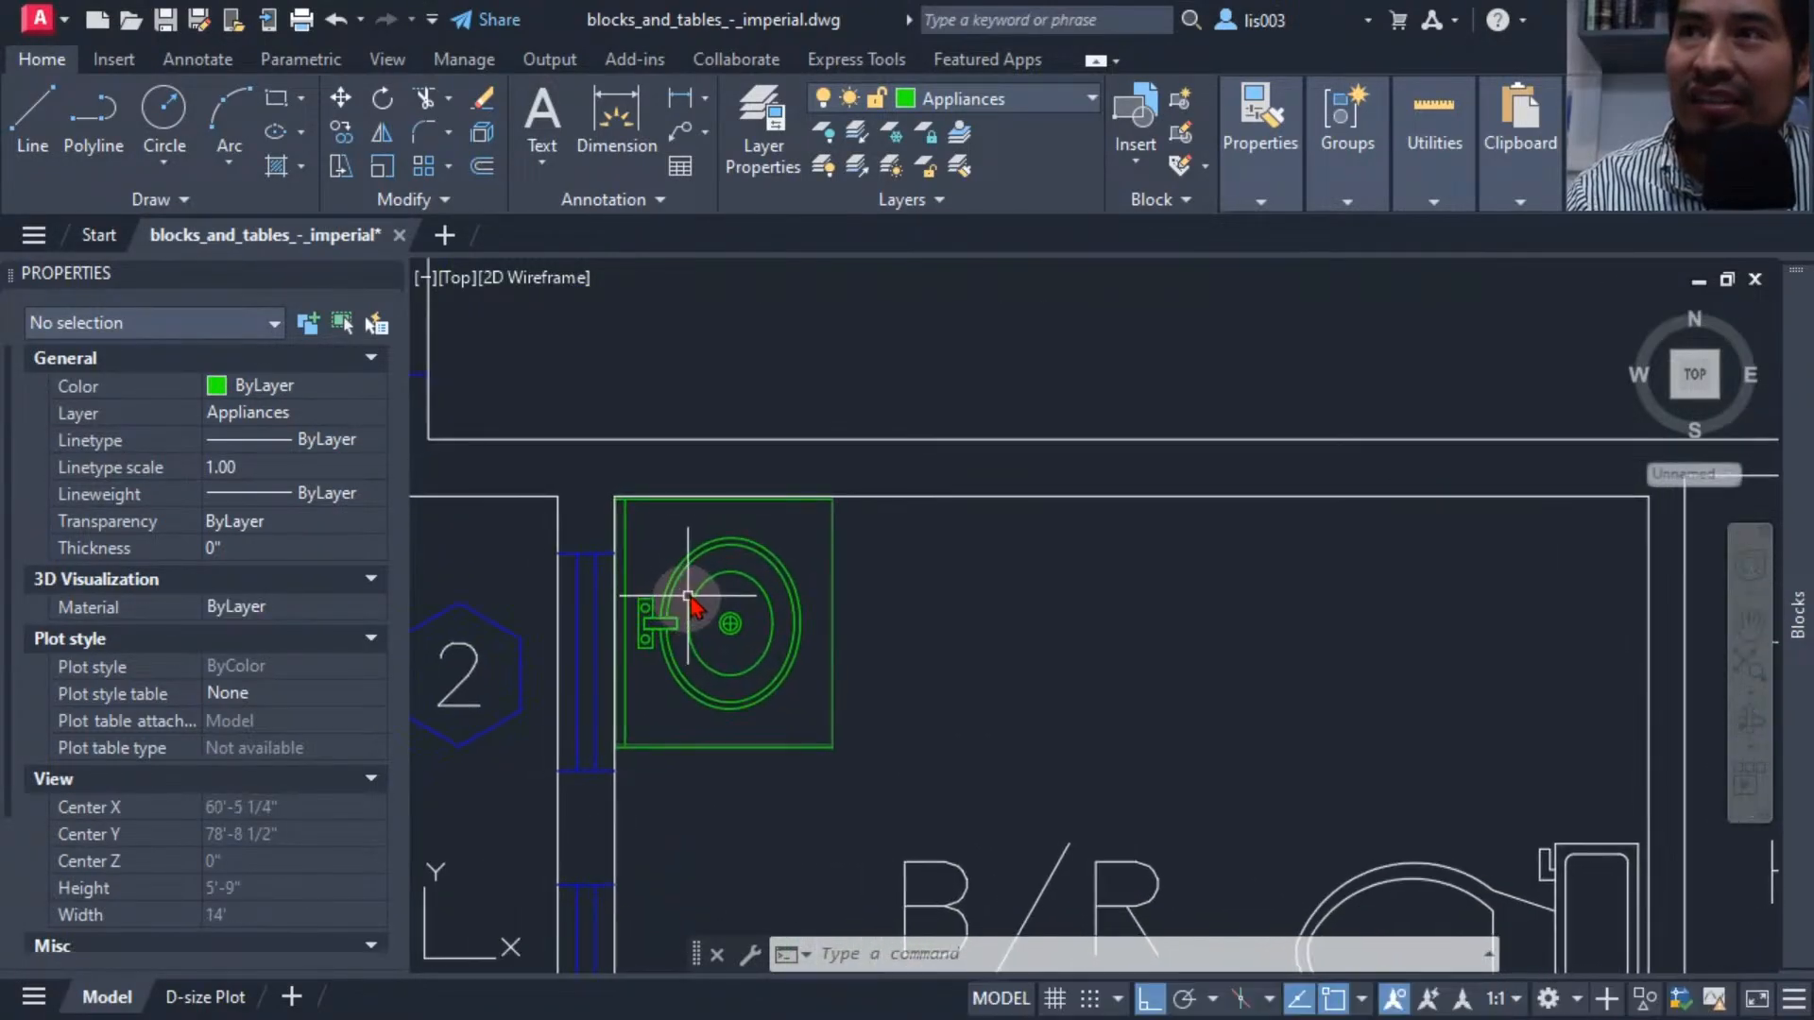
click(689, 598)
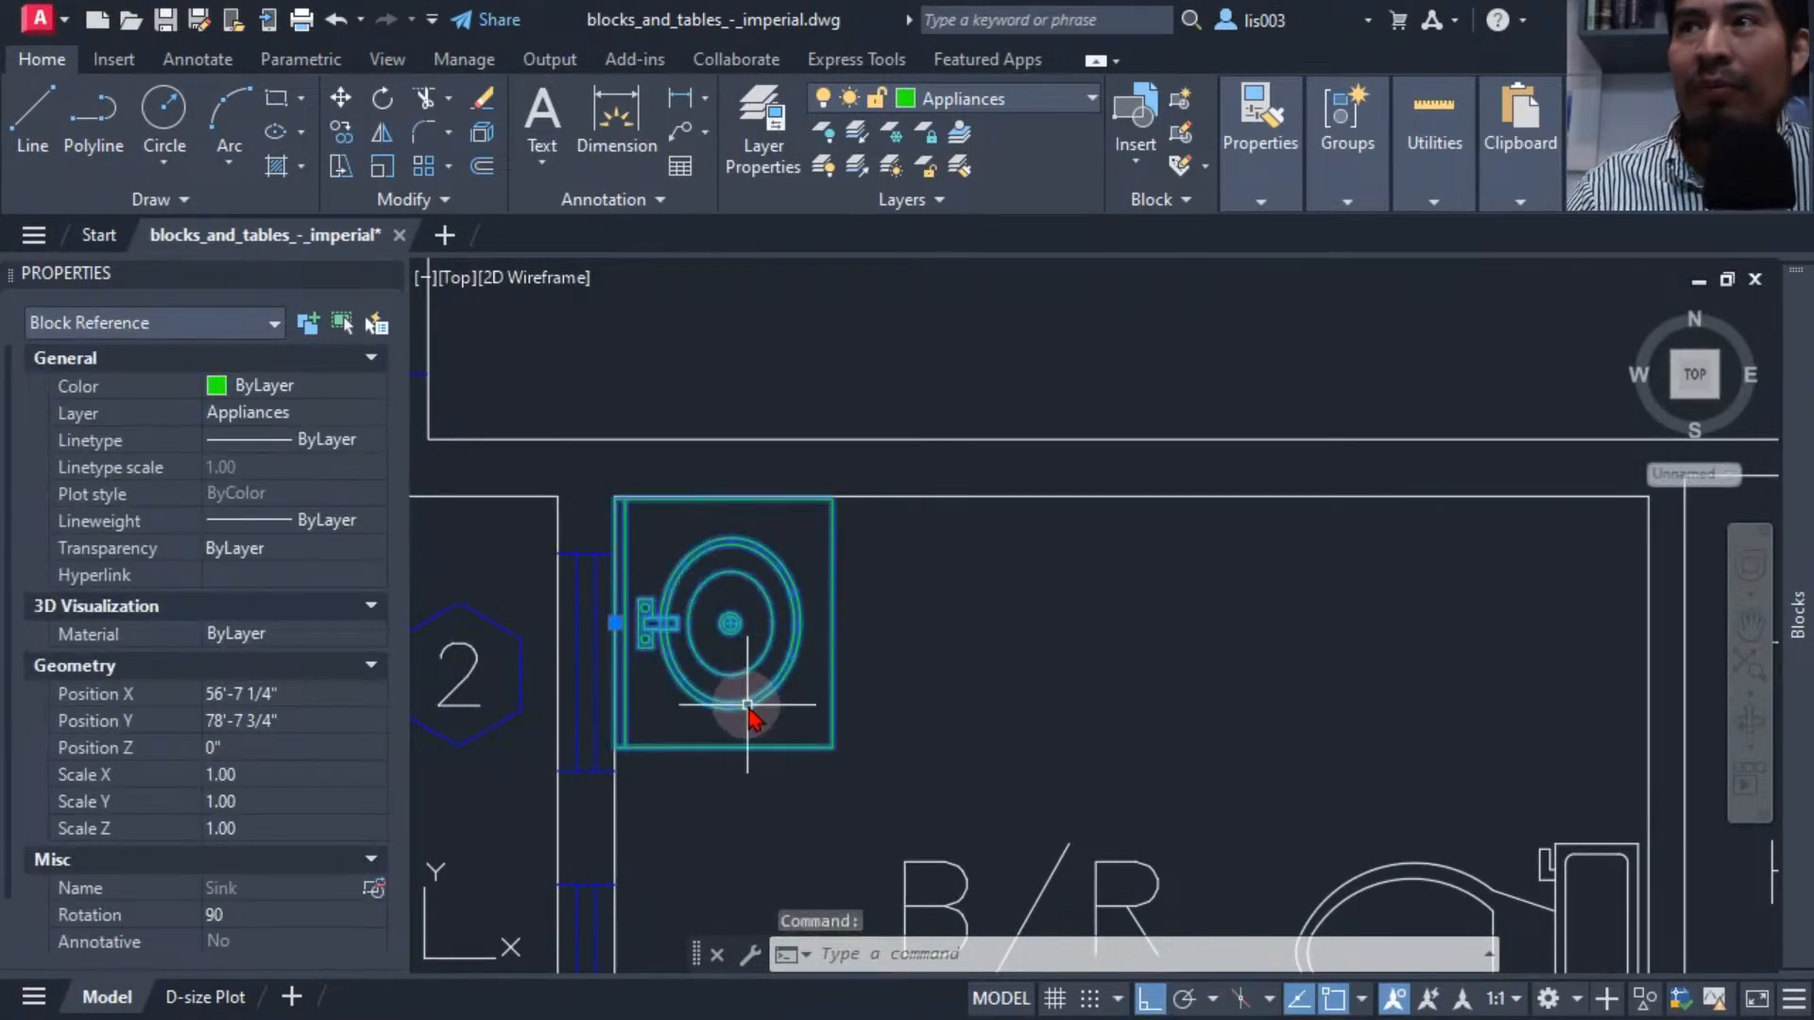
mouse_move(749, 716)
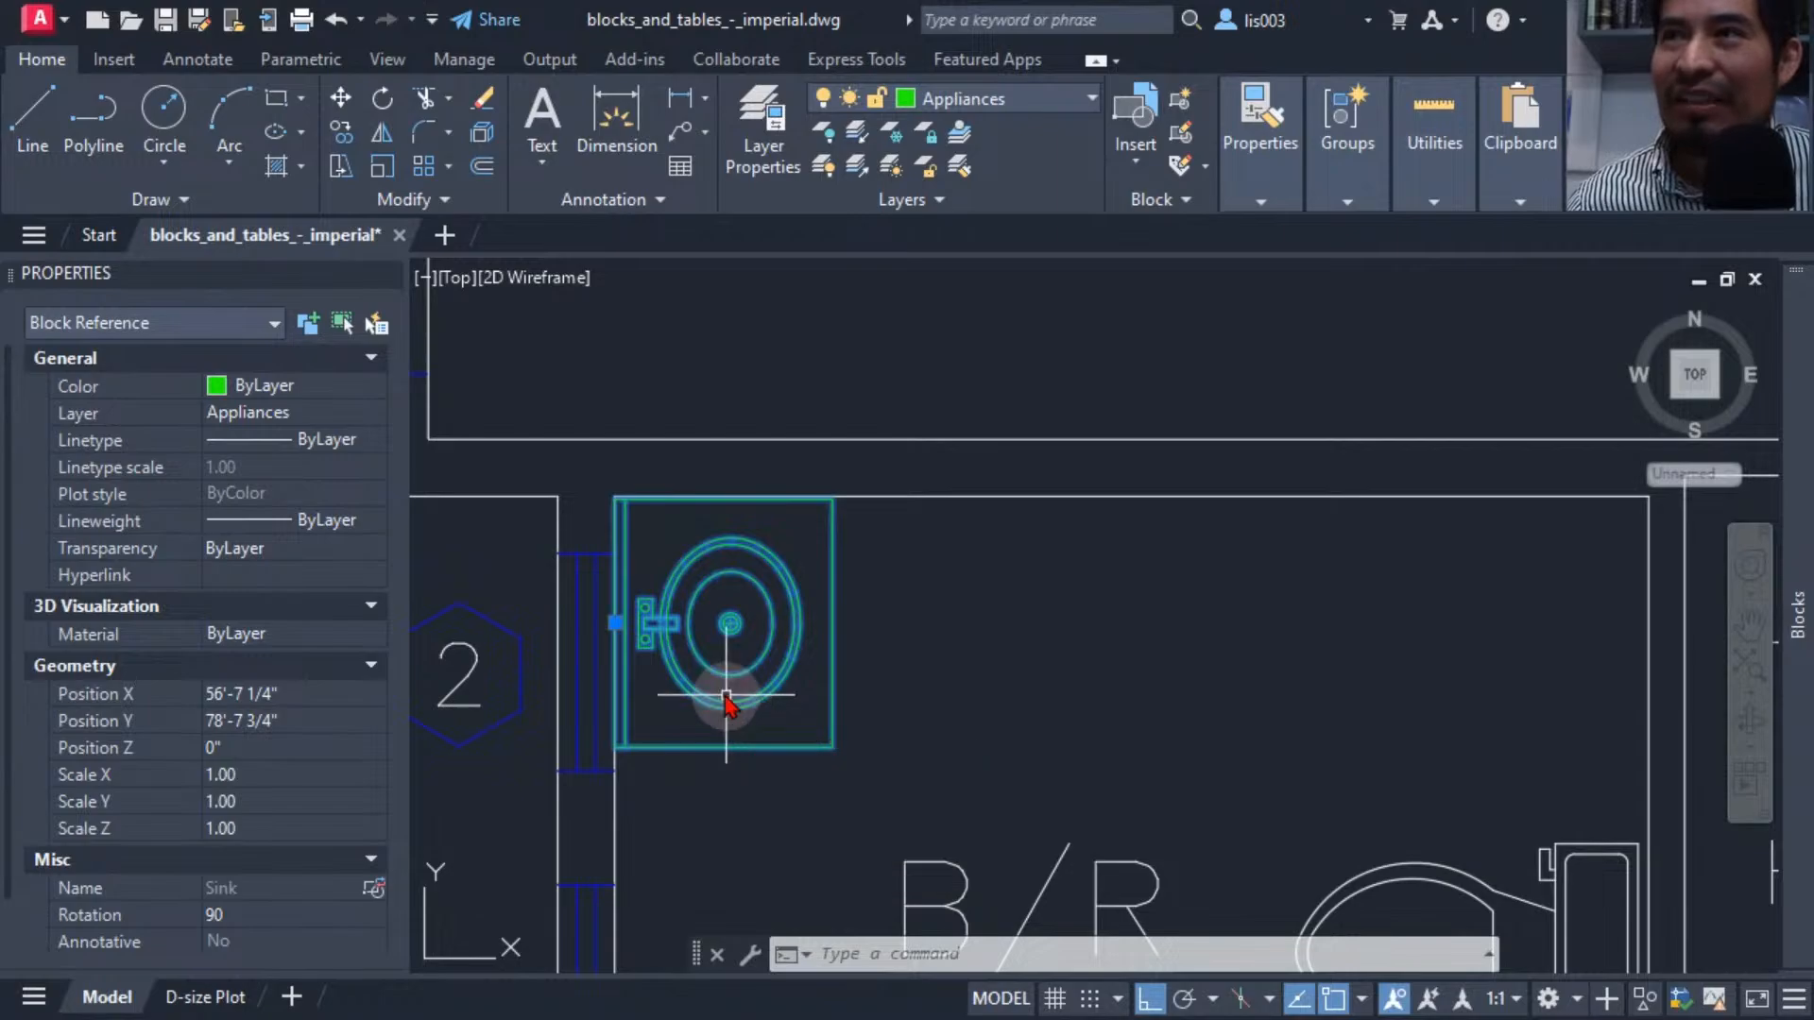
scroll(645, 523, up, 3)
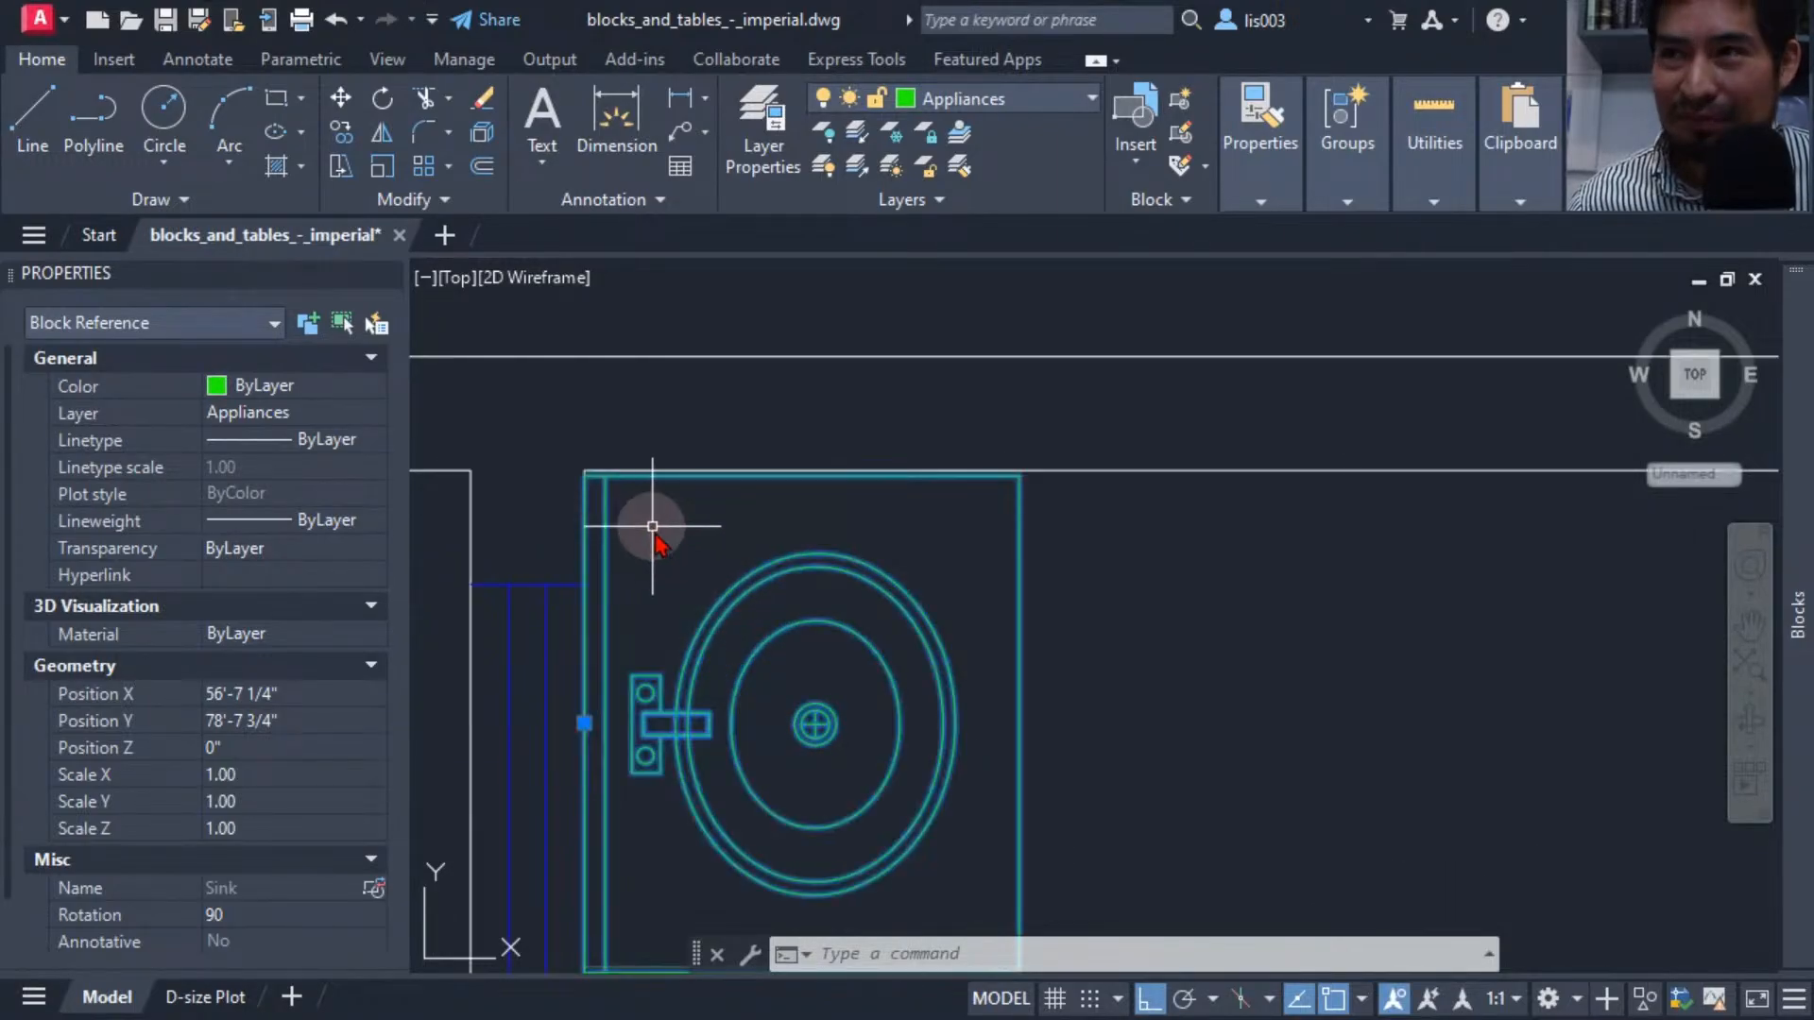
middle_drag(668, 568, 687, 462)
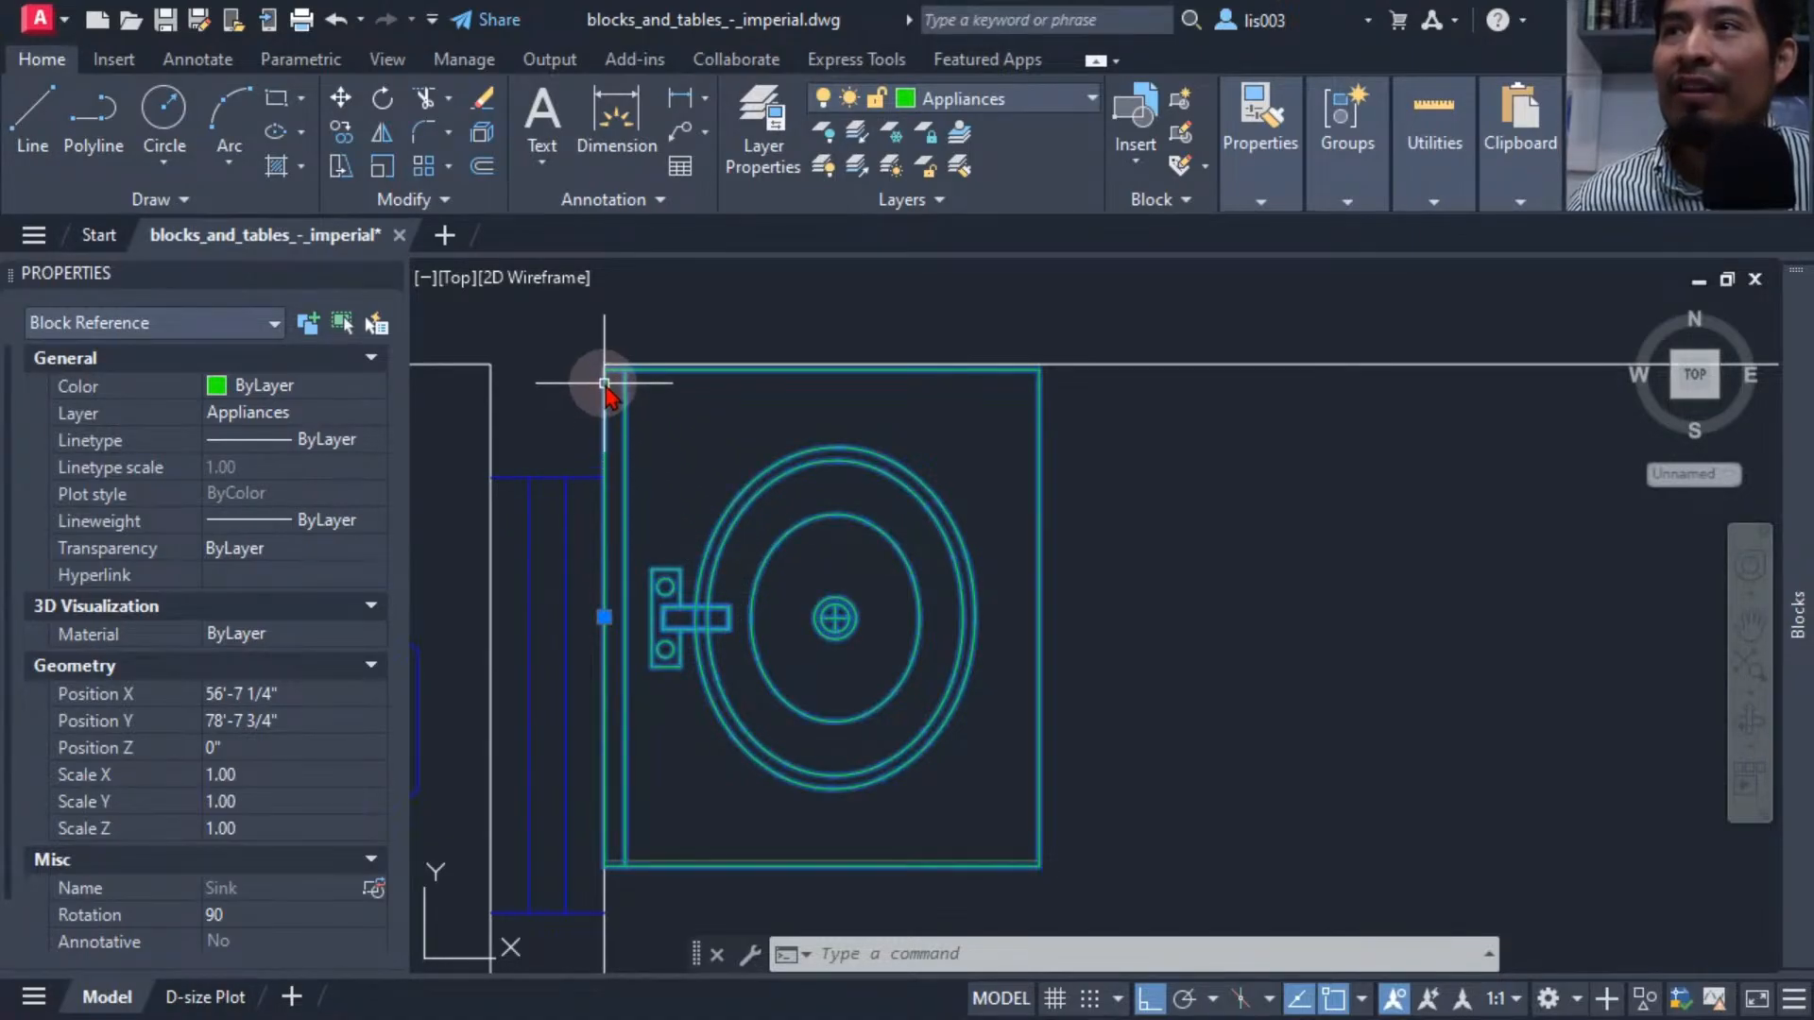
scroll(602, 344, up, 10)
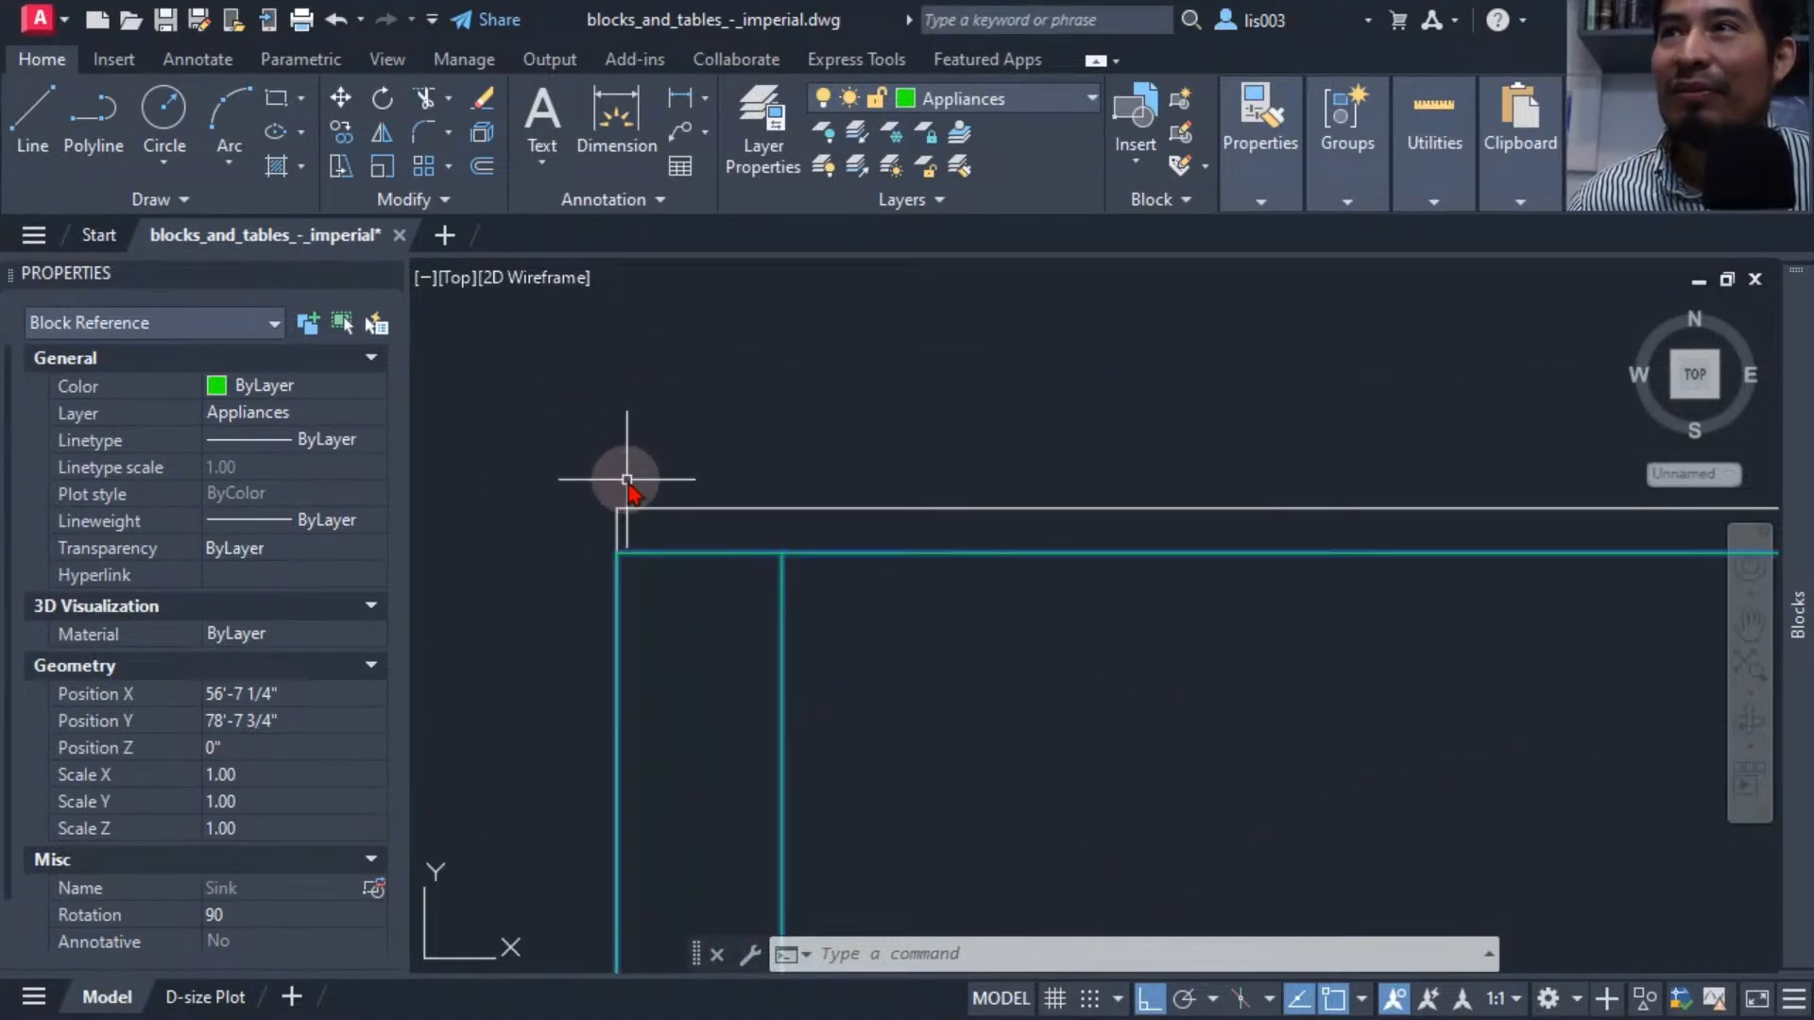
scroll(581, 463, down, 5)
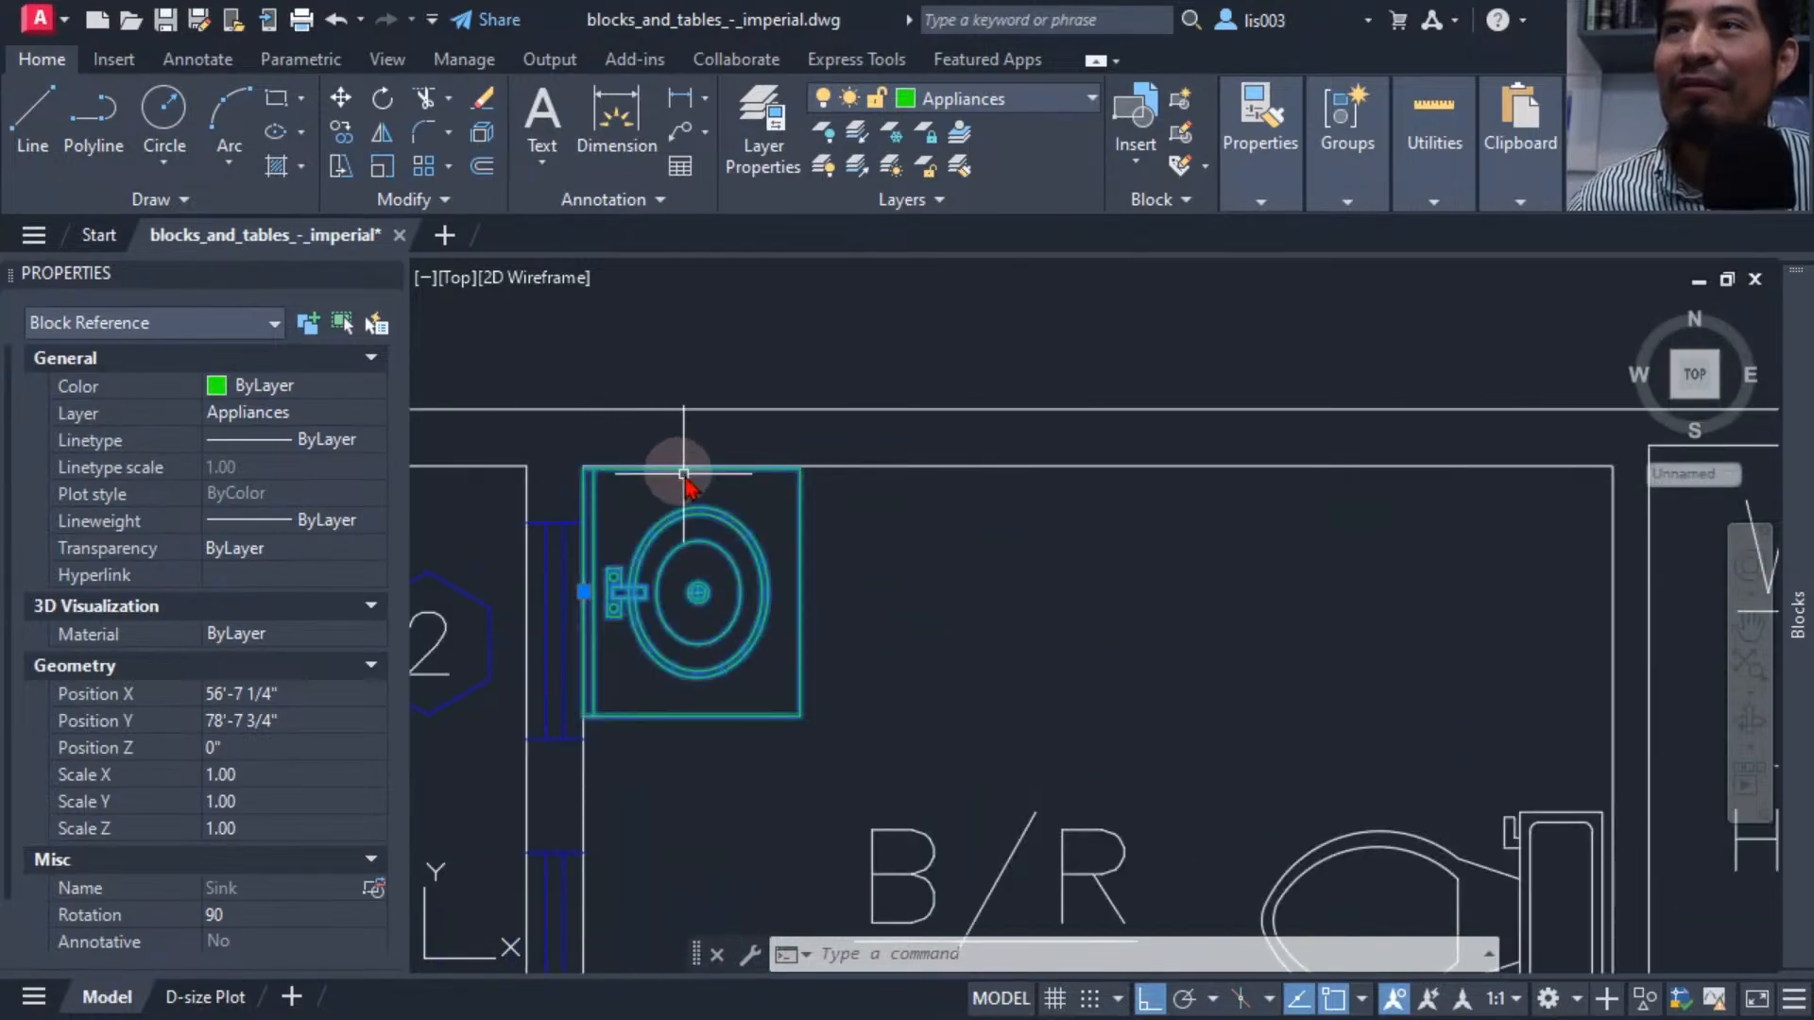
scroll(822, 477, up, 6)
middle_drag(945, 468, 1348, 385)
mouse_move(820, 441)
middle_down()
mouse_move(931, 438)
mouse_move(944, 372)
middle_up()
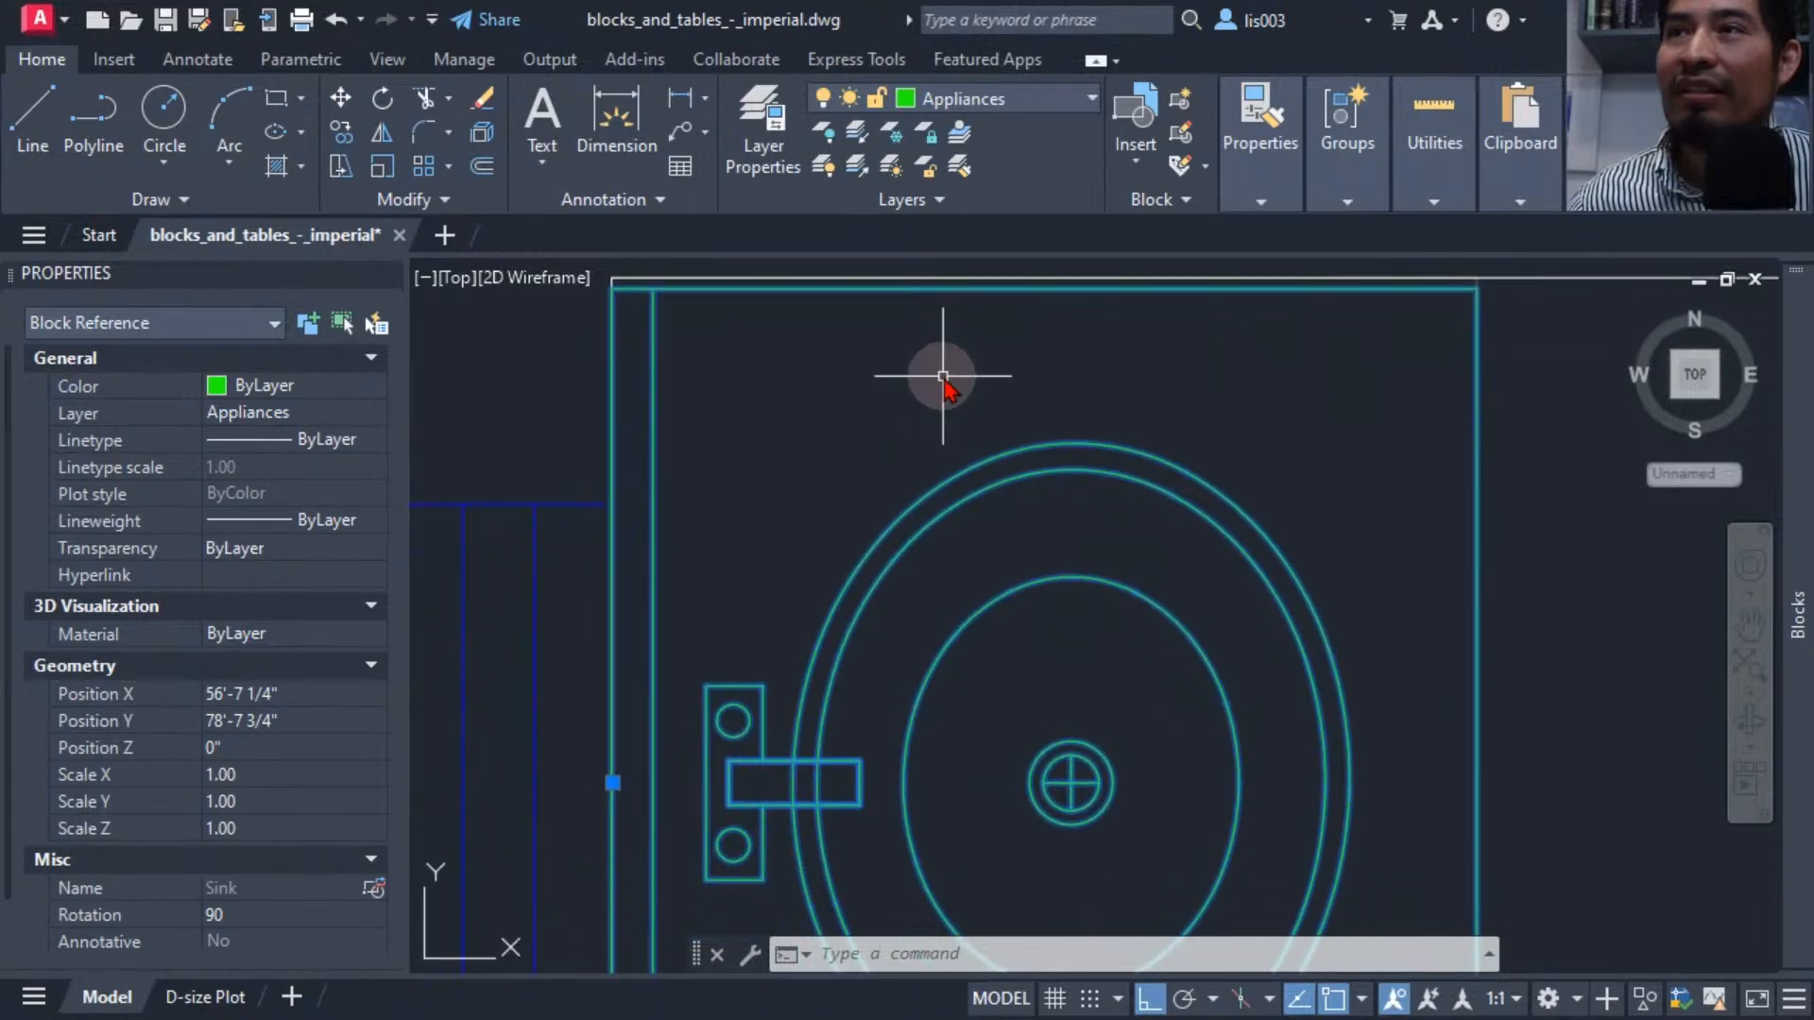
scroll(944, 373, down, 6)
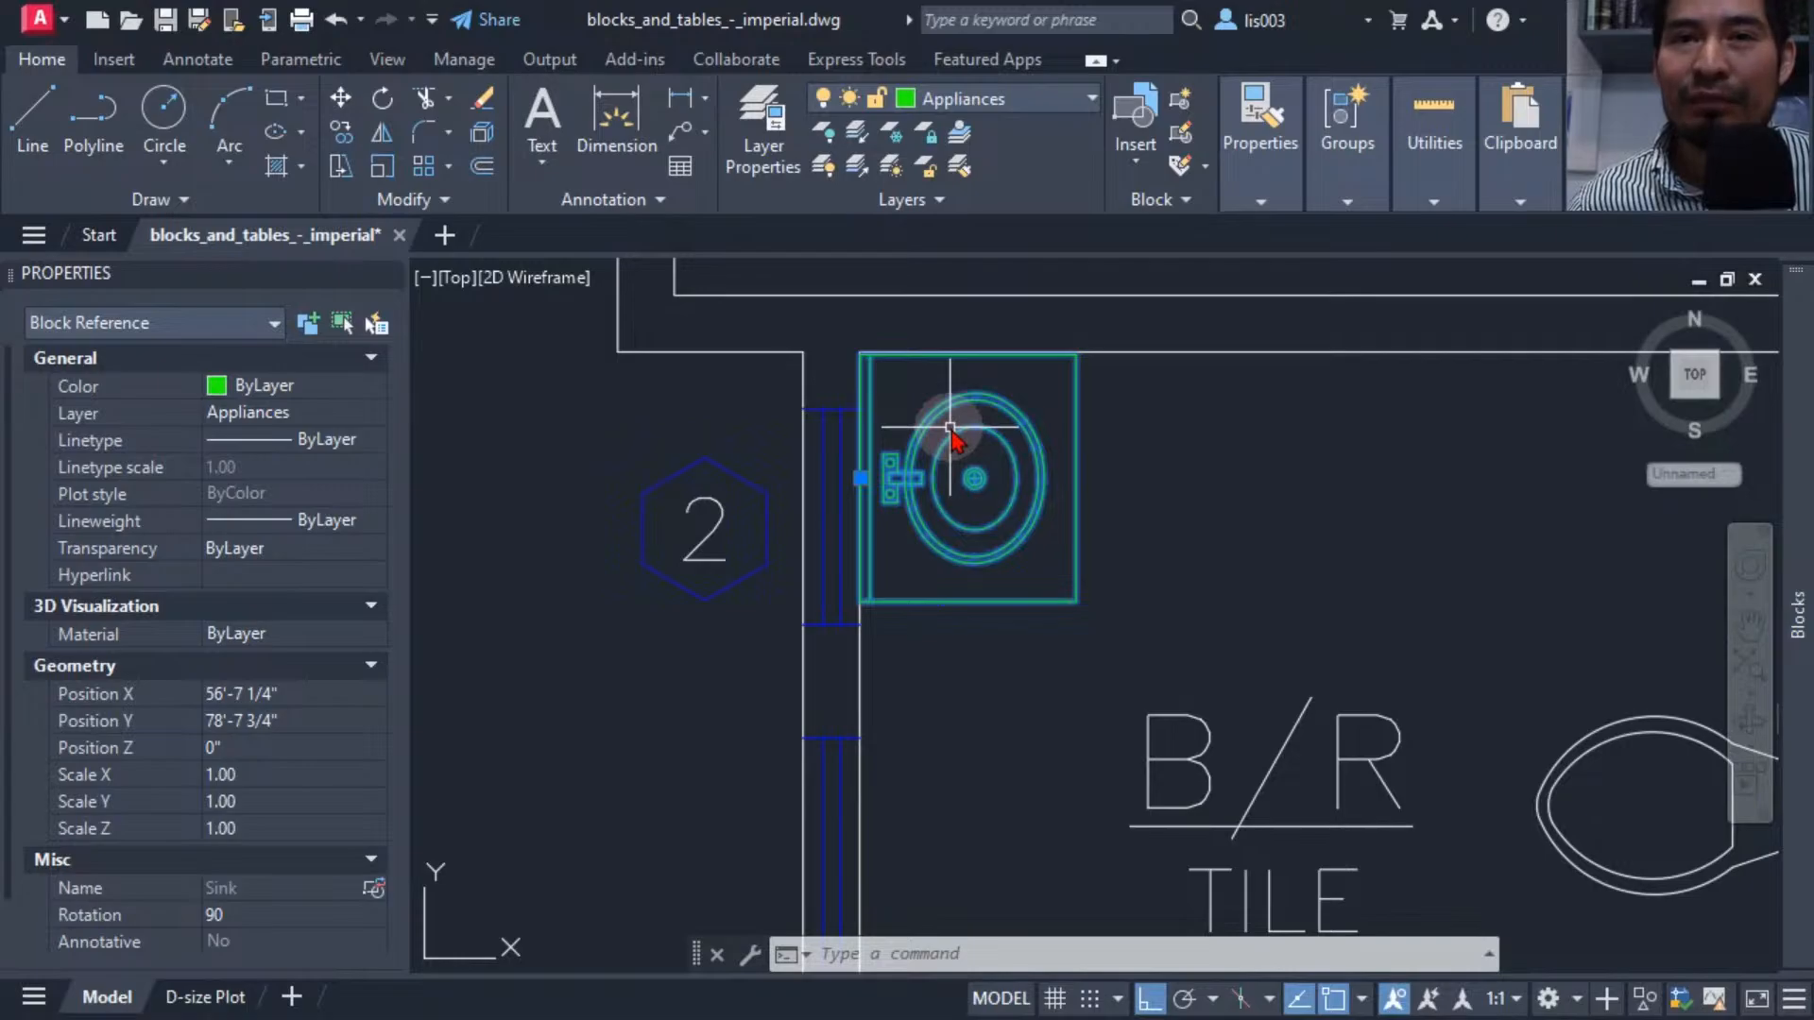
scroll(950, 428, up, 3)
middle_drag(951, 428, 881, 515)
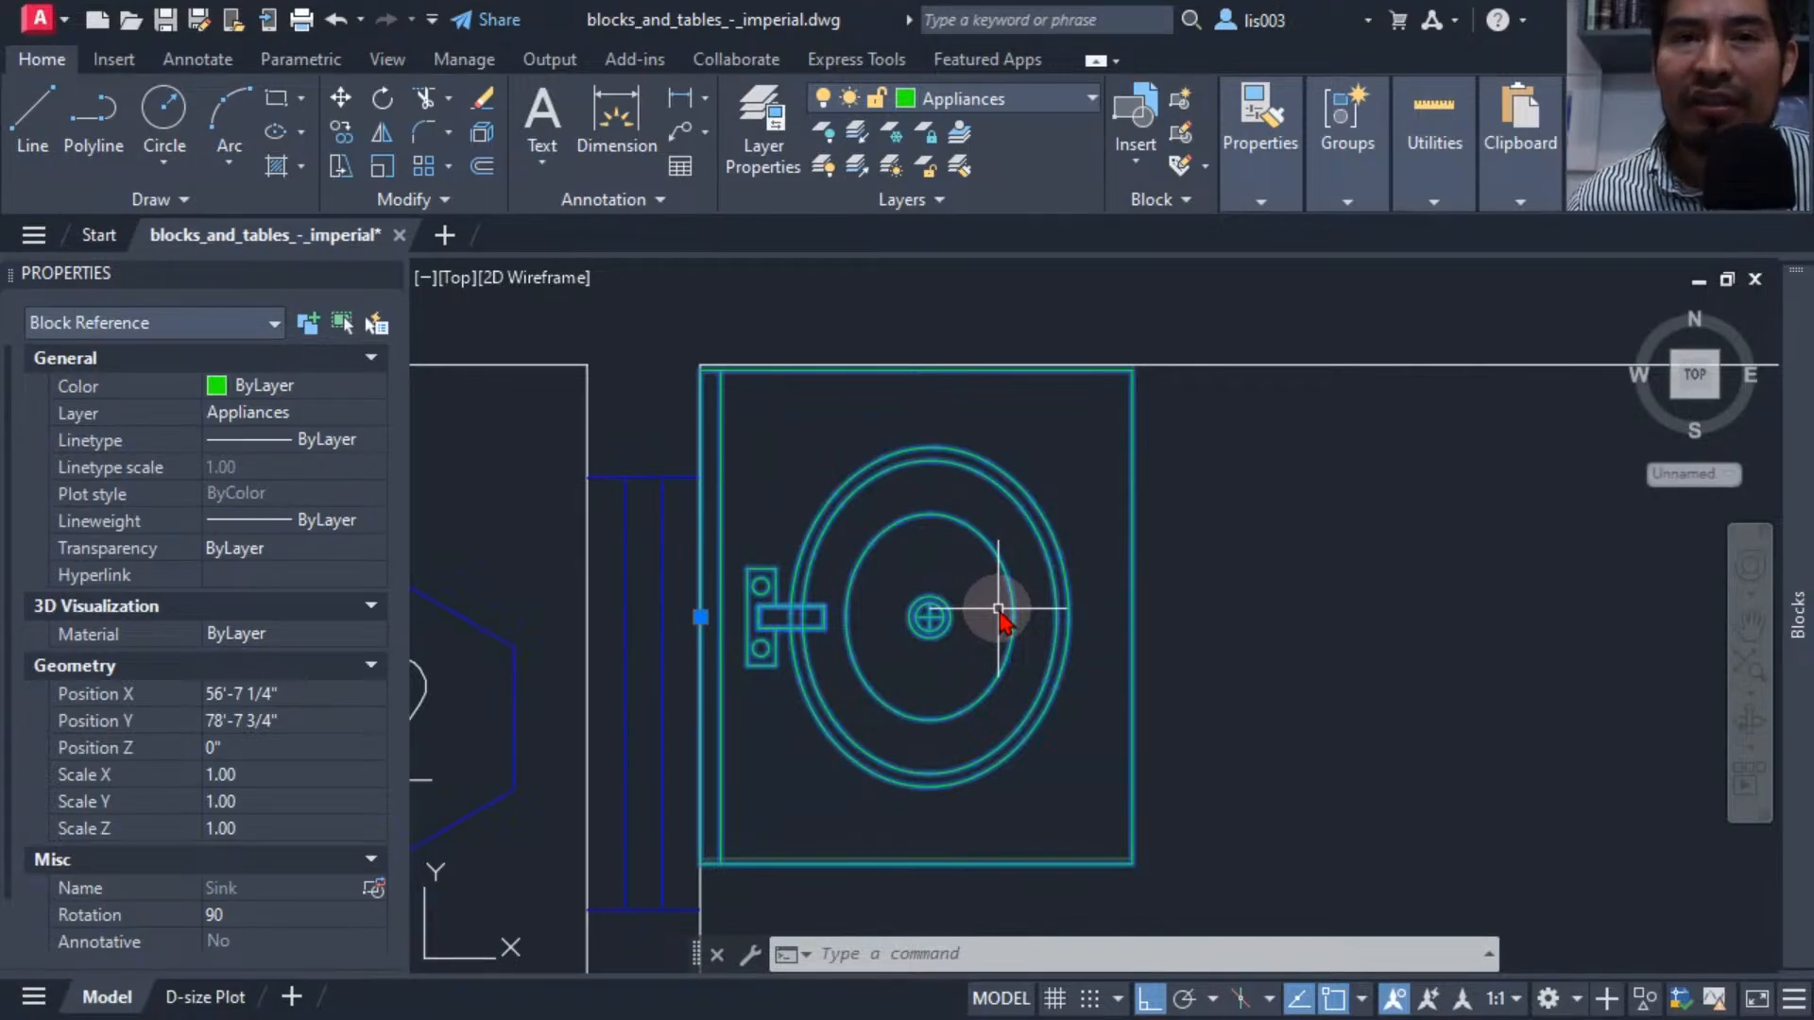
scroll(998, 609, down, 5)
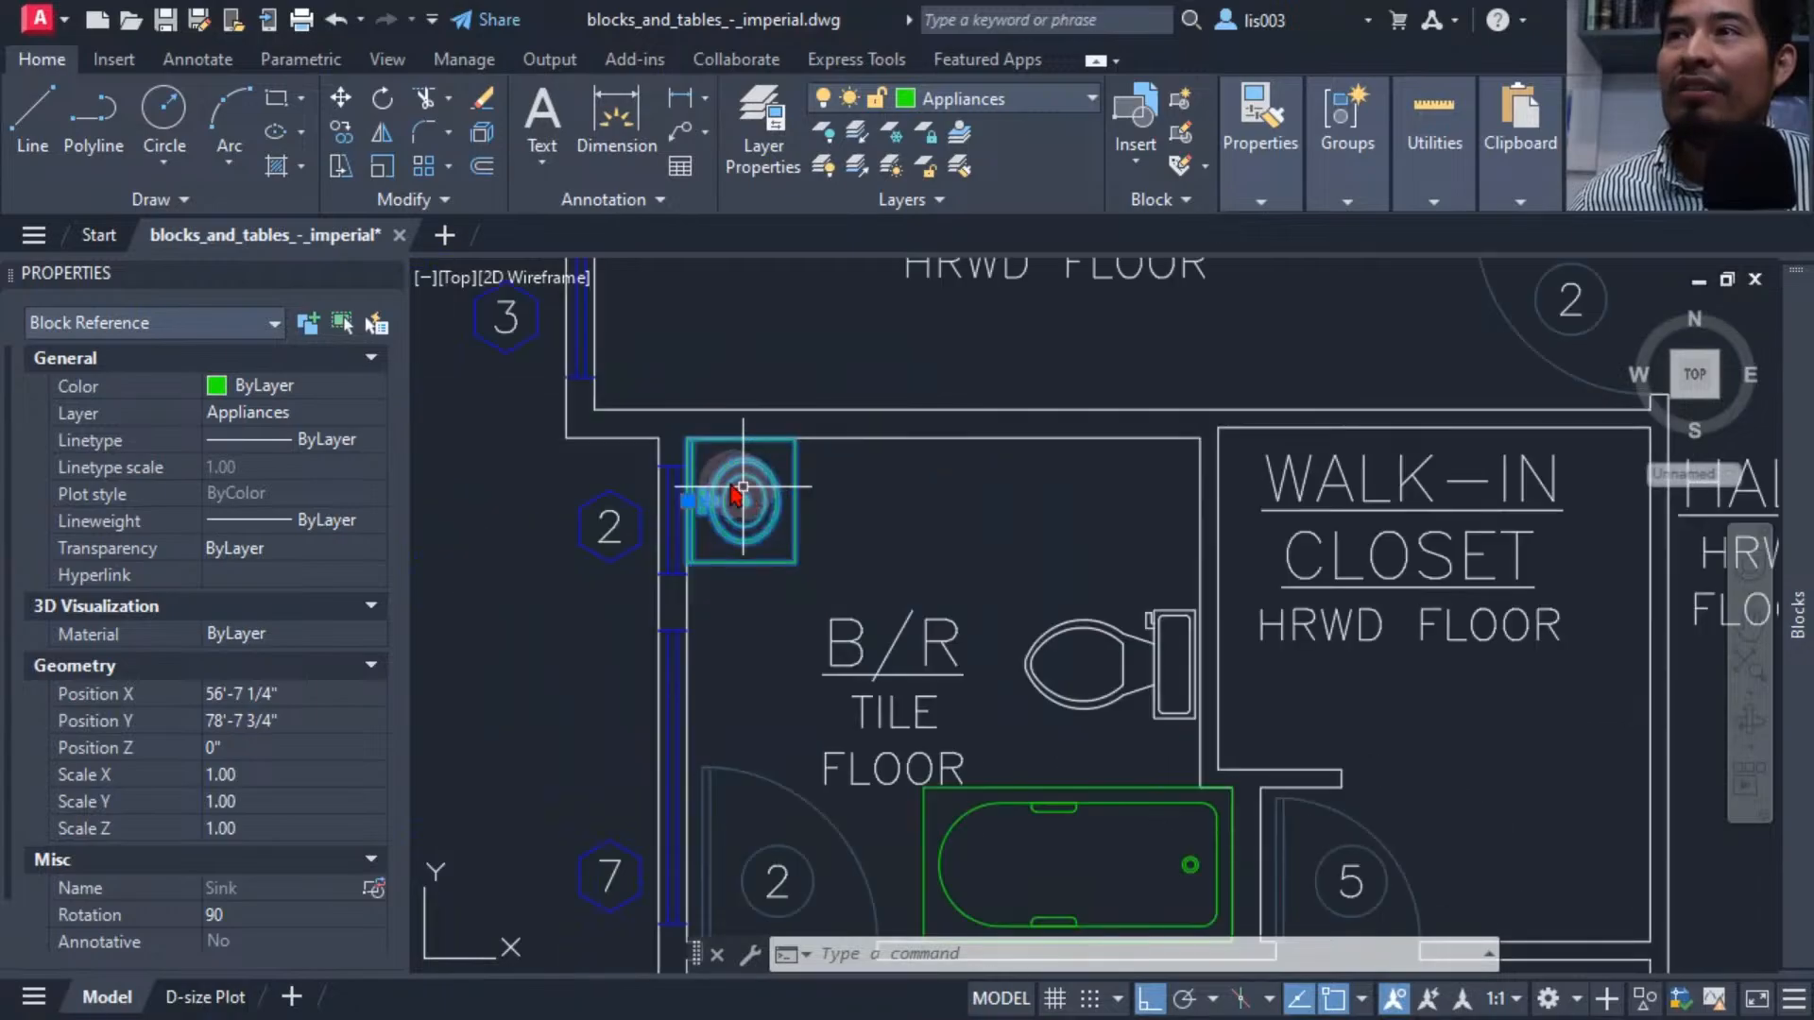
scroll(680, 458, up, 3)
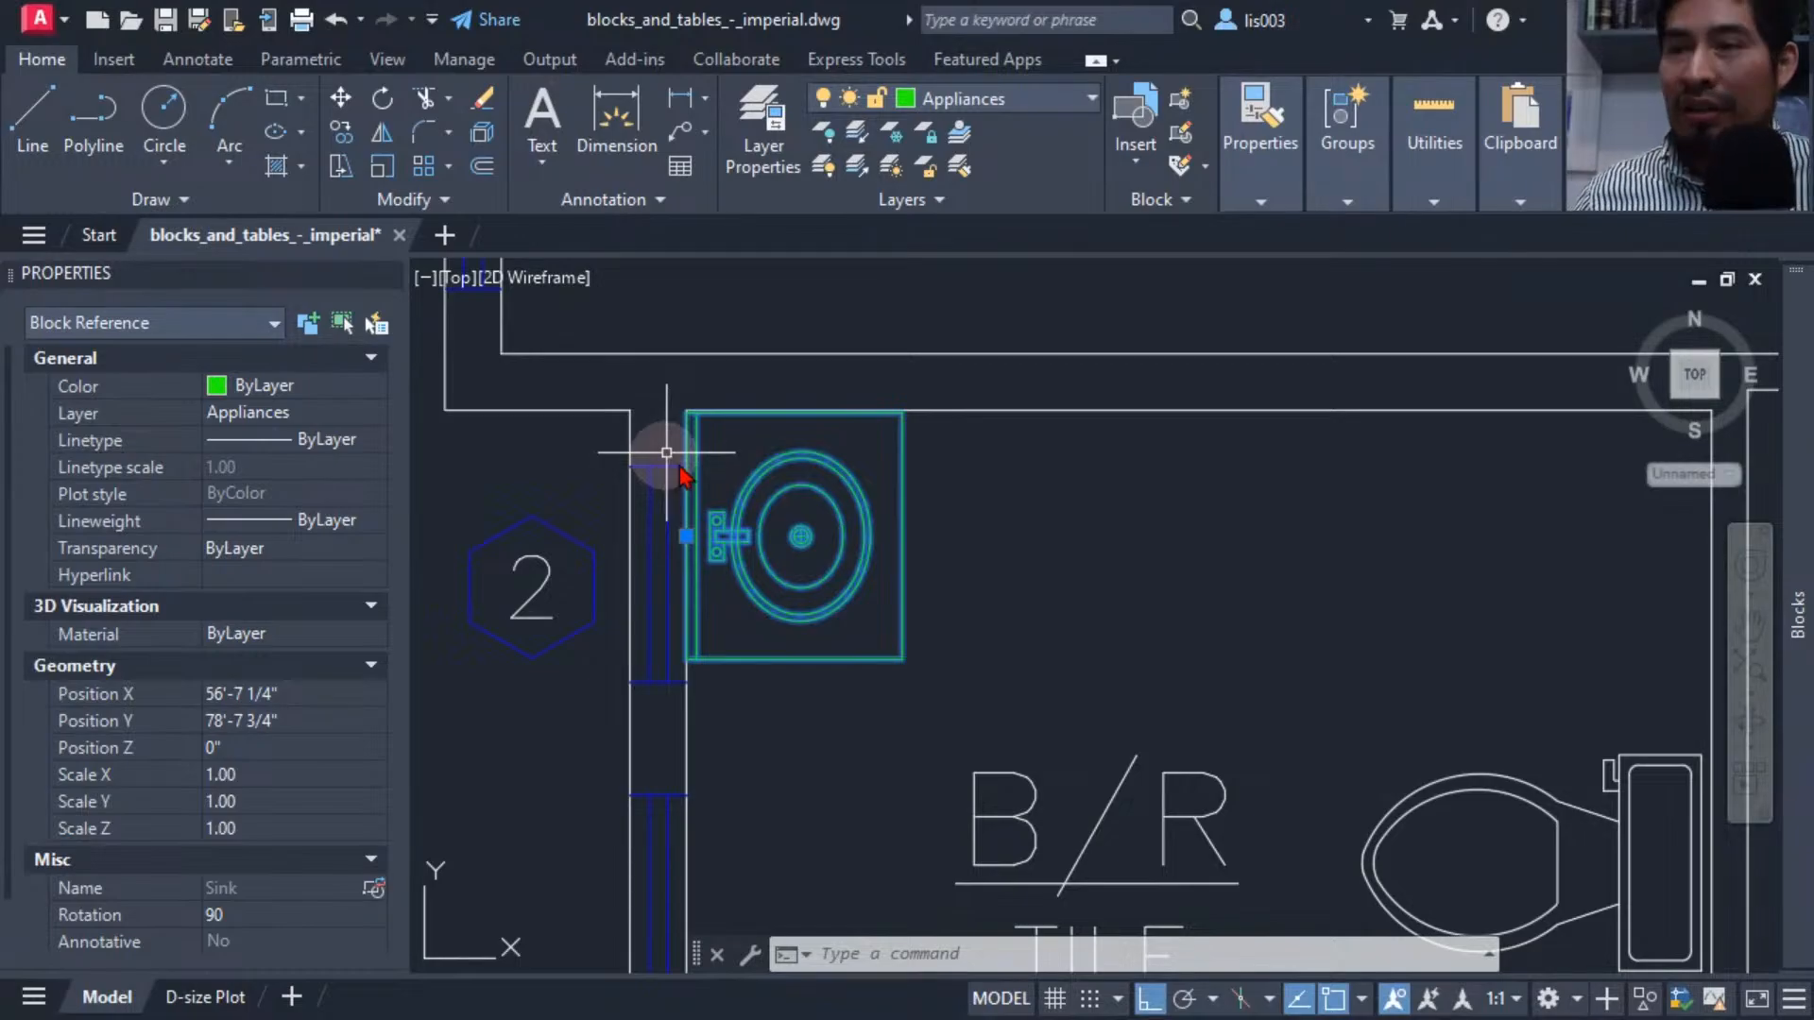
key(ctrl+c)
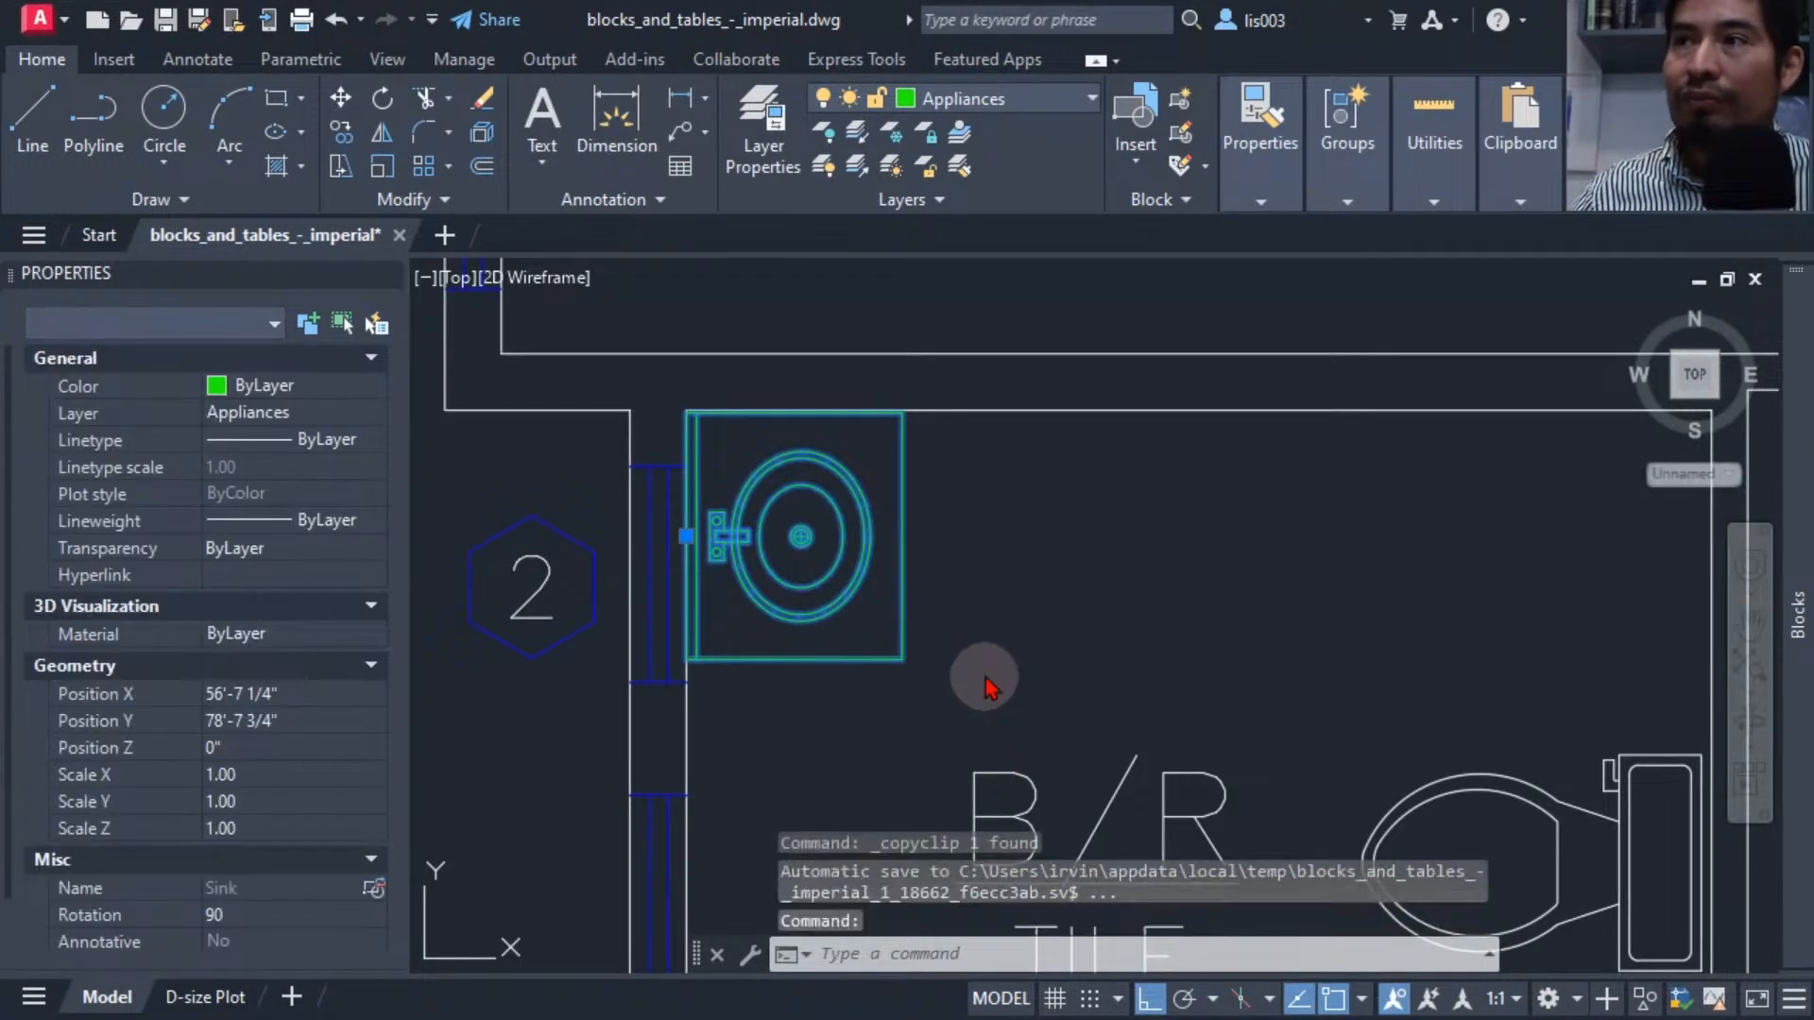
Paste the copied sink into empty space beside the floor plan.
key(ctrl+v)
scroll(954, 562, down, 8)
scroll(1228, 585, up, 8)
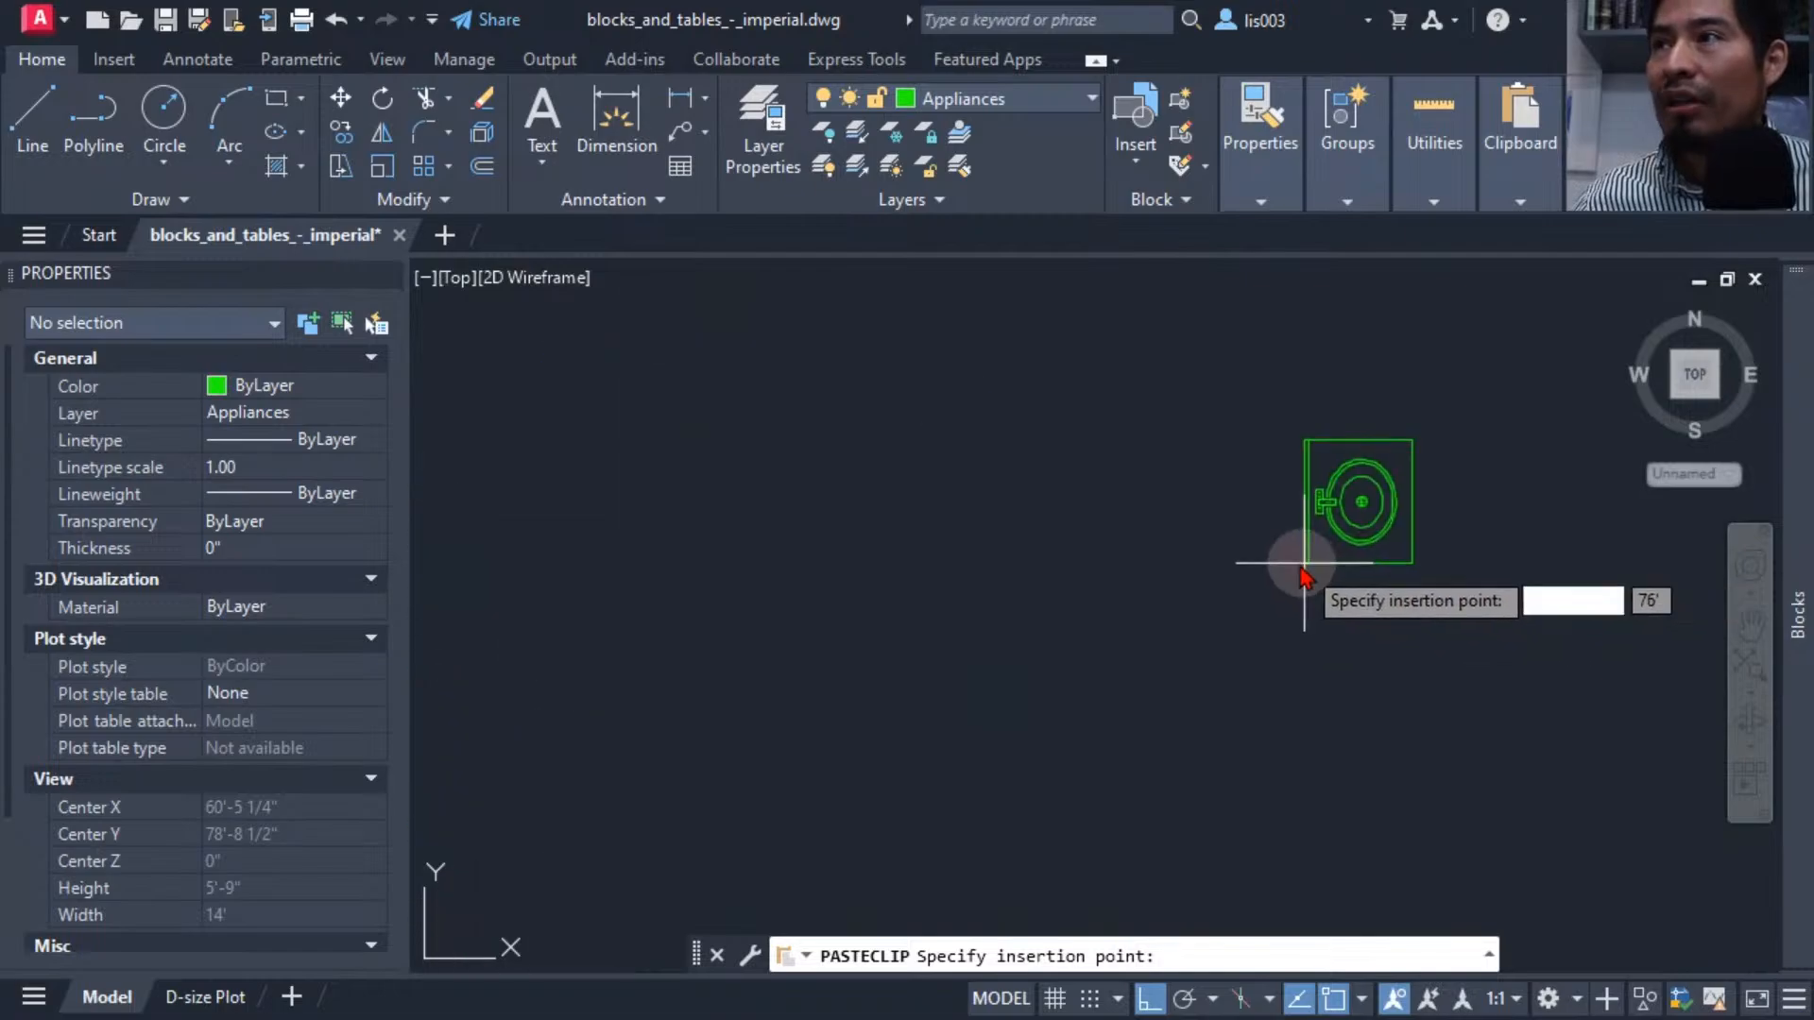
click(1008, 591)
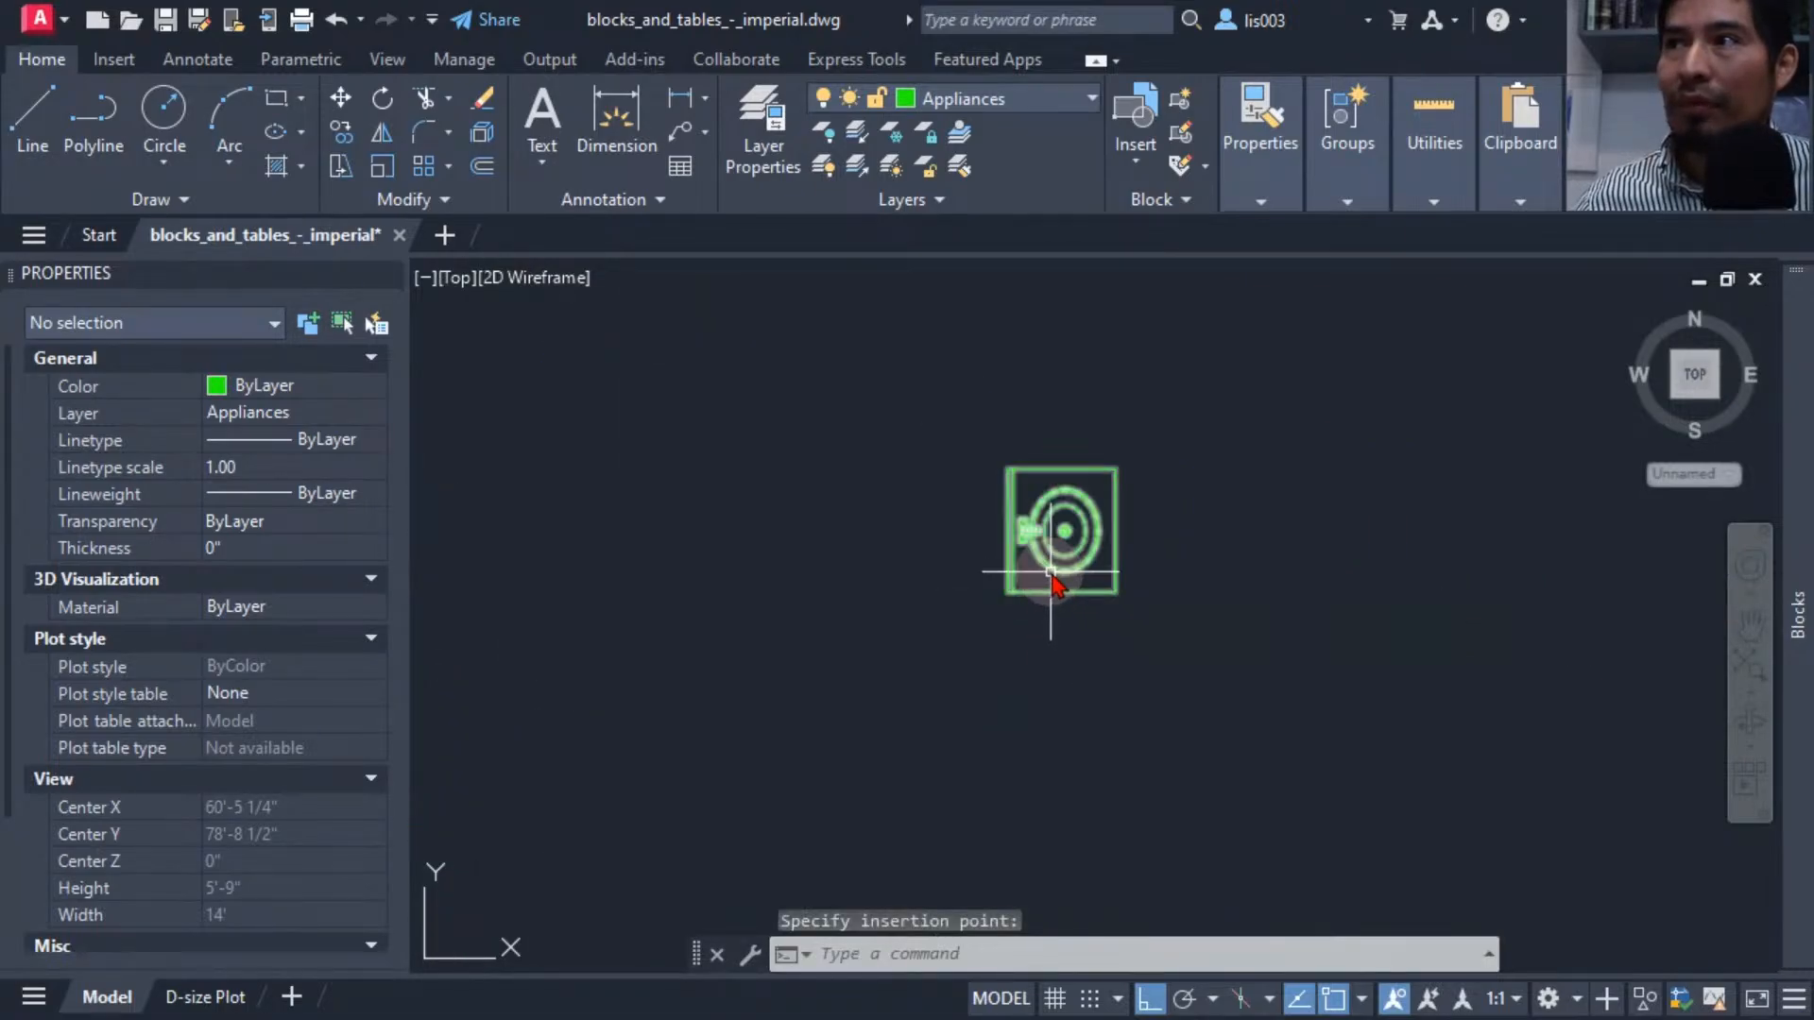
Rotate the pasted sink to a rotation of 0 so its faucet faces up.
click(1051, 572)
text(RO)
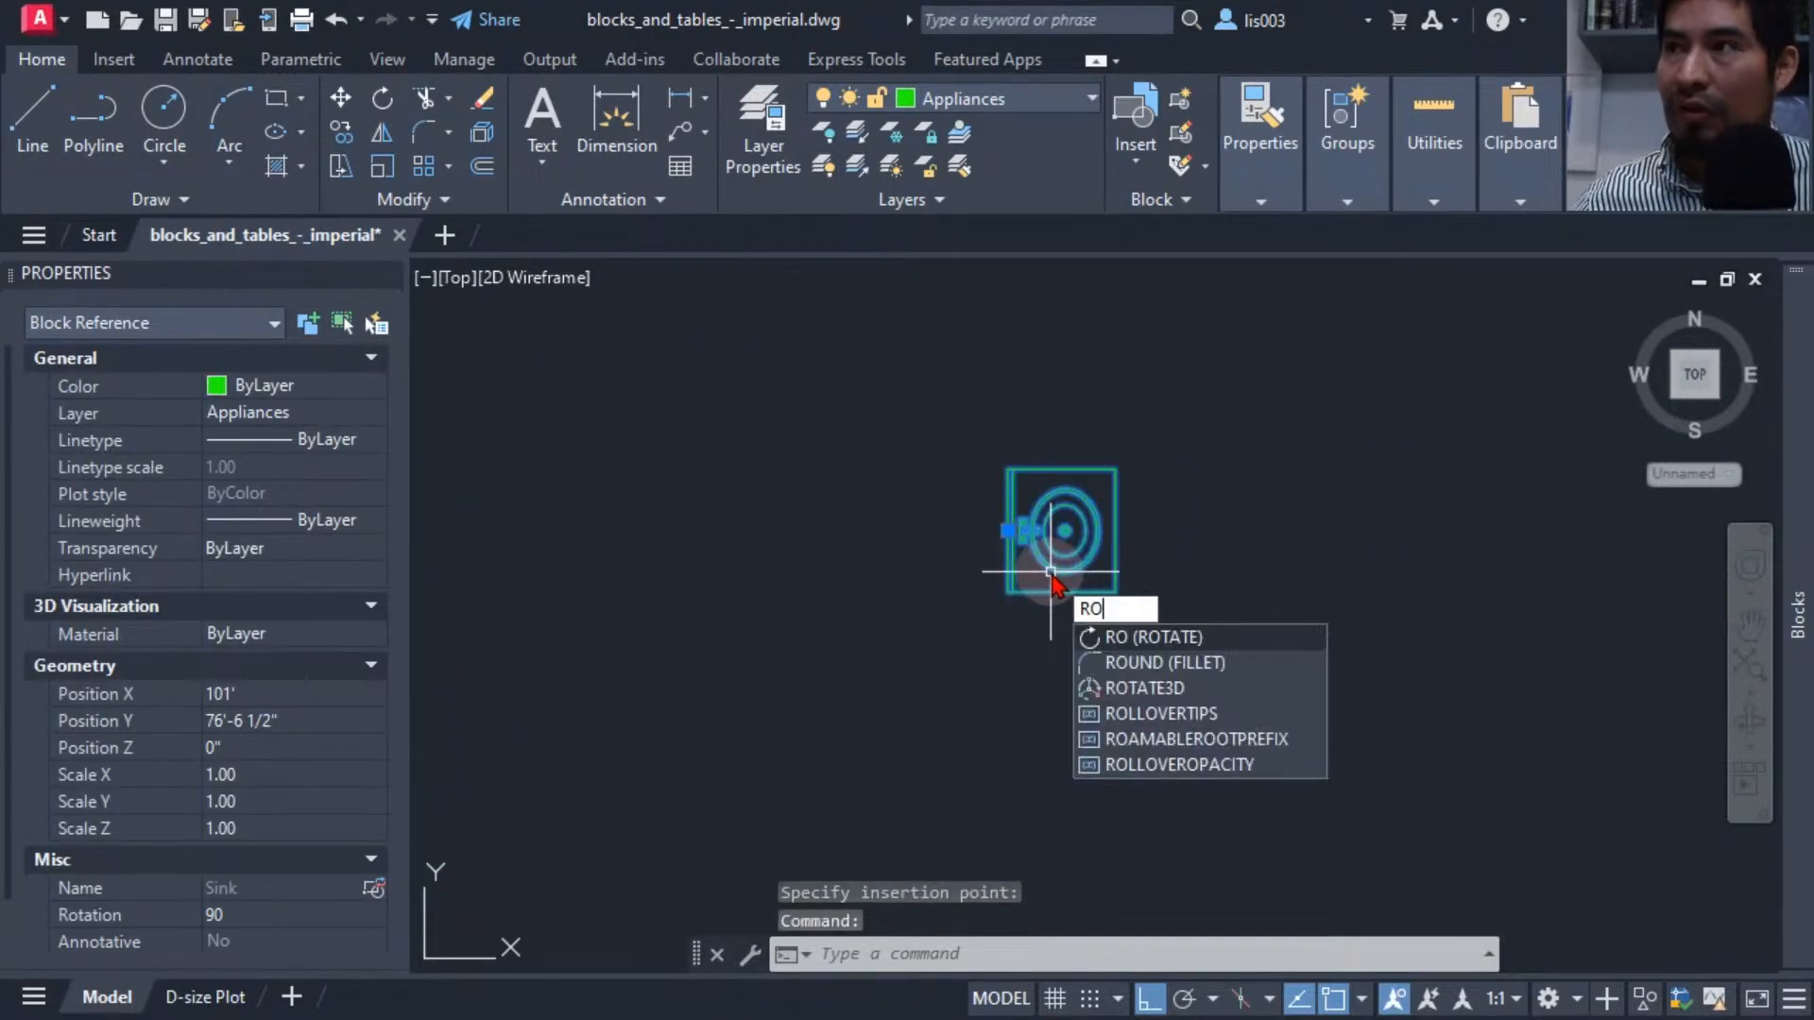
key(Return)
scroll(1099, 525, up, 3)
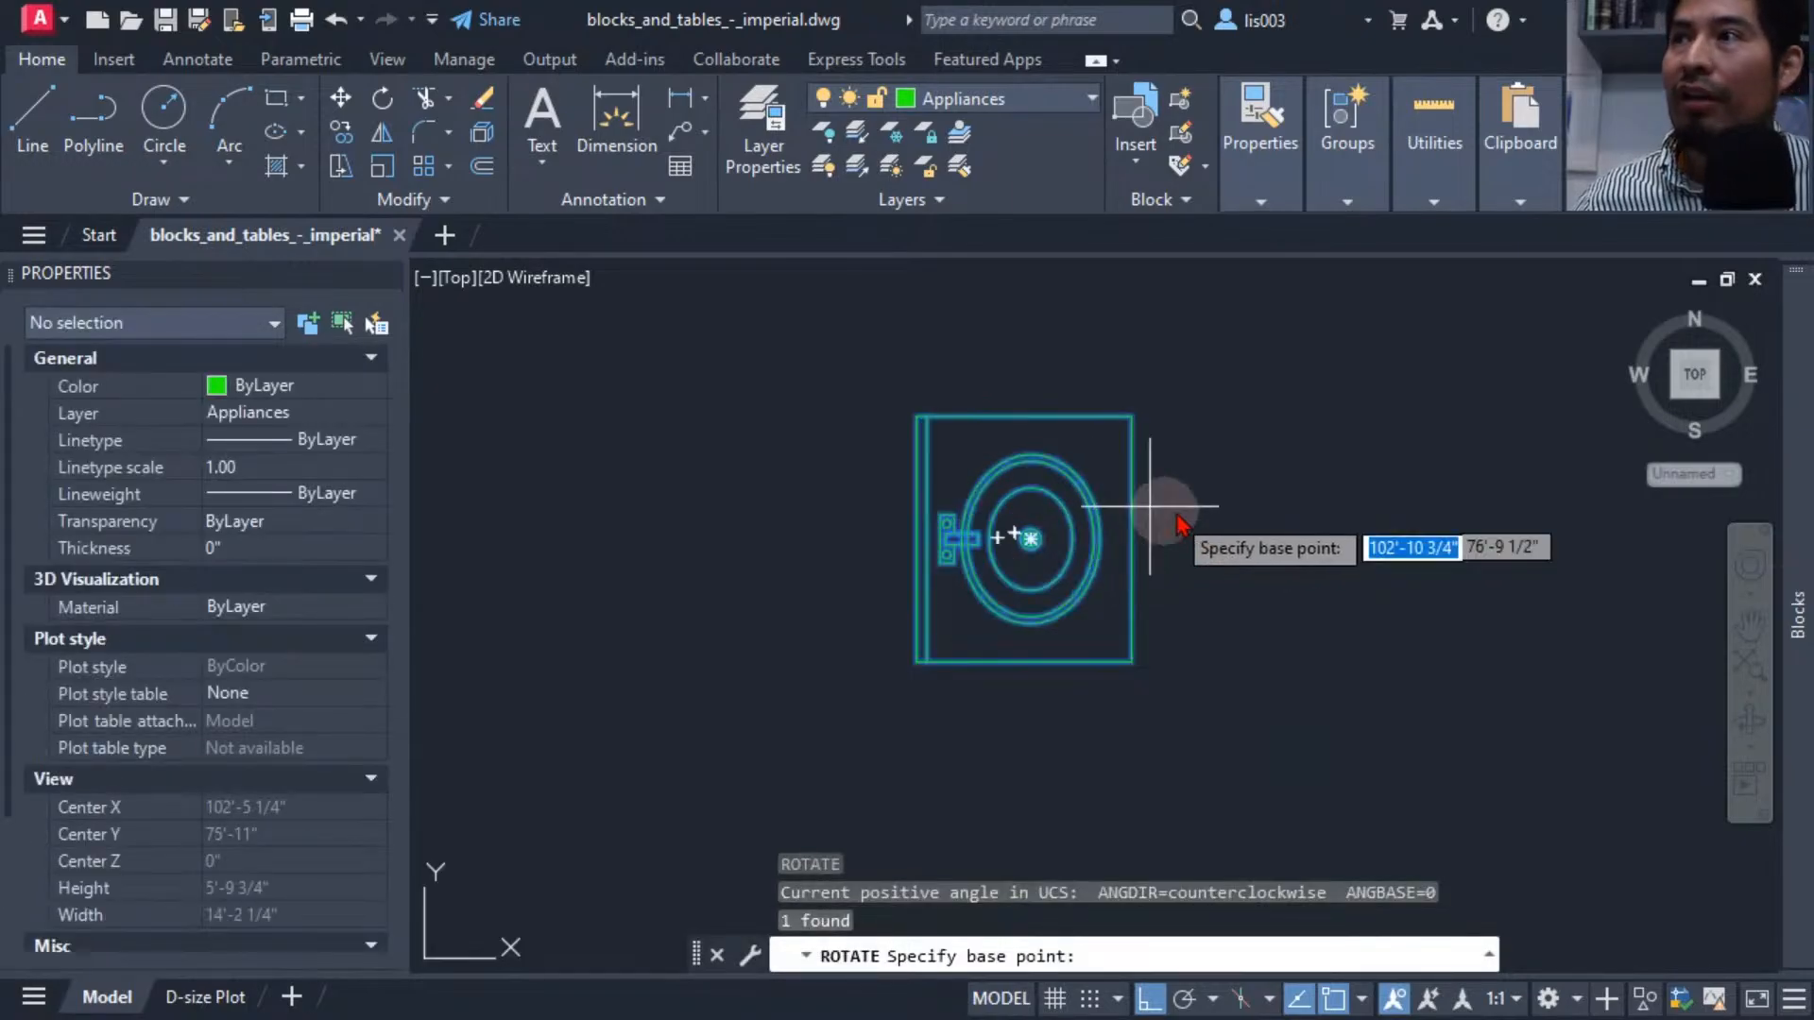
click(1212, 515)
click(1191, 608)
middle_drag(1187, 608, 958, 777)
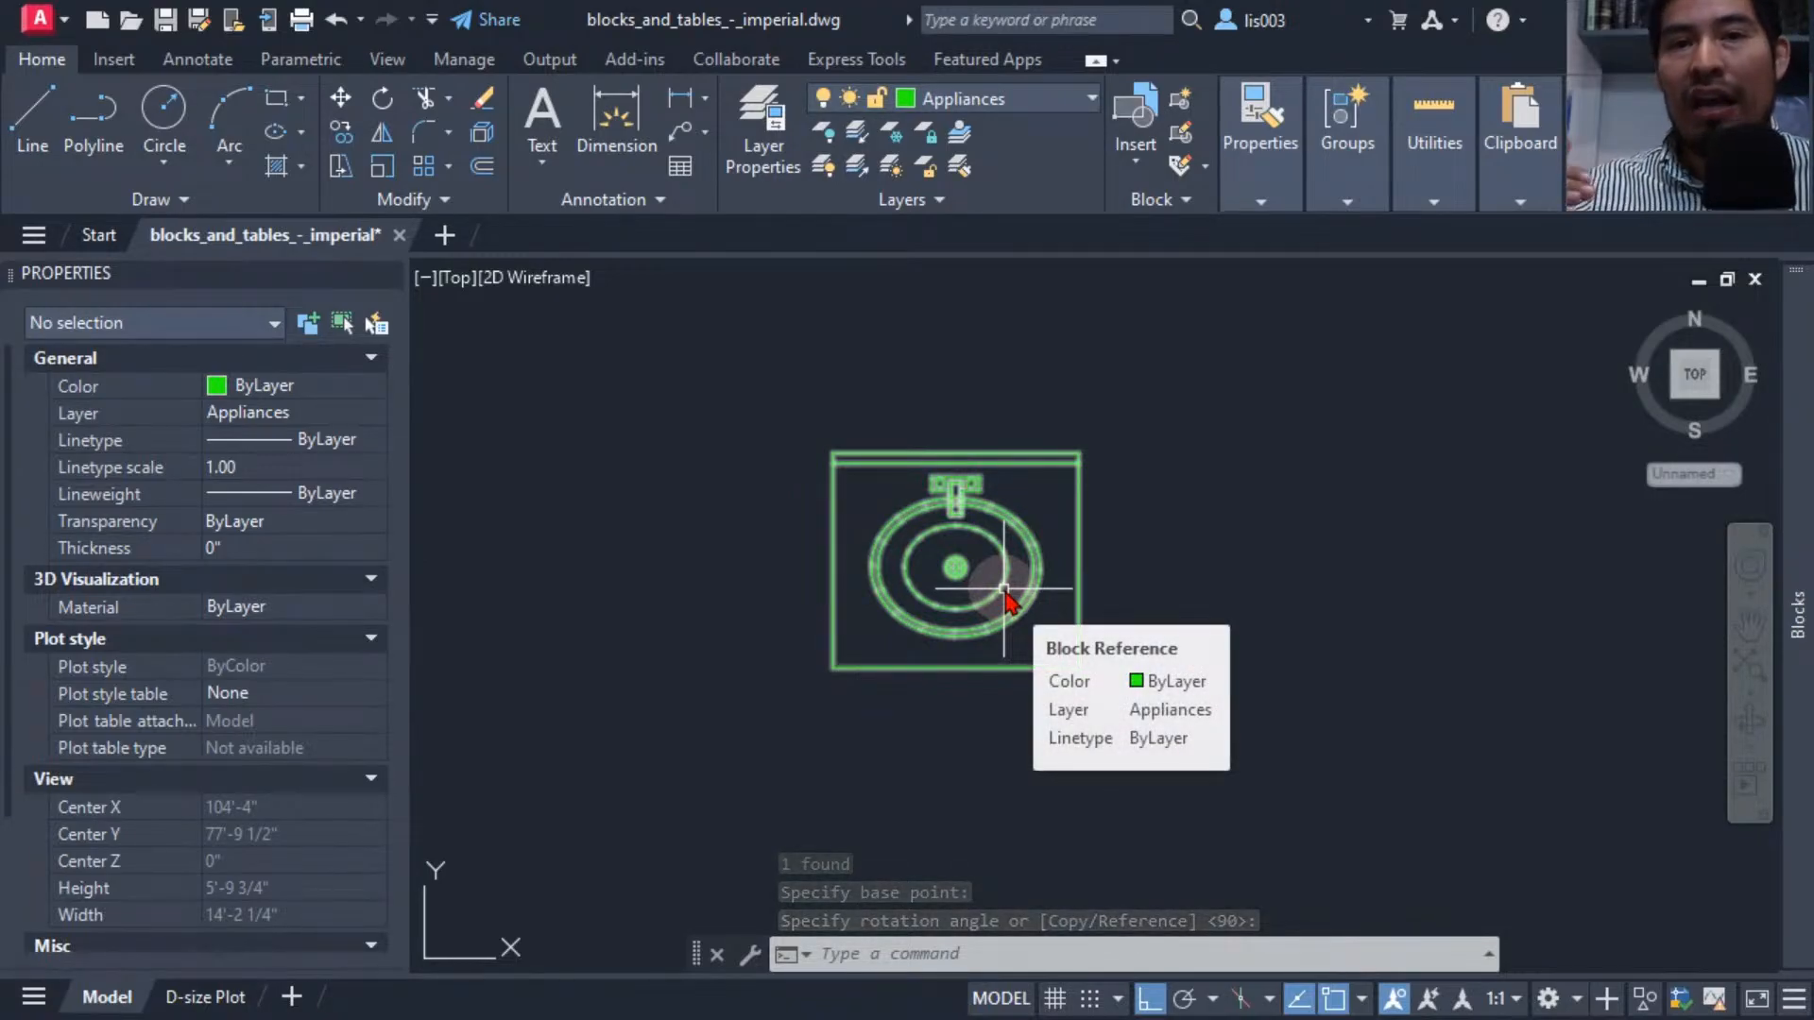
middle_drag(1005, 515, 1011, 548)
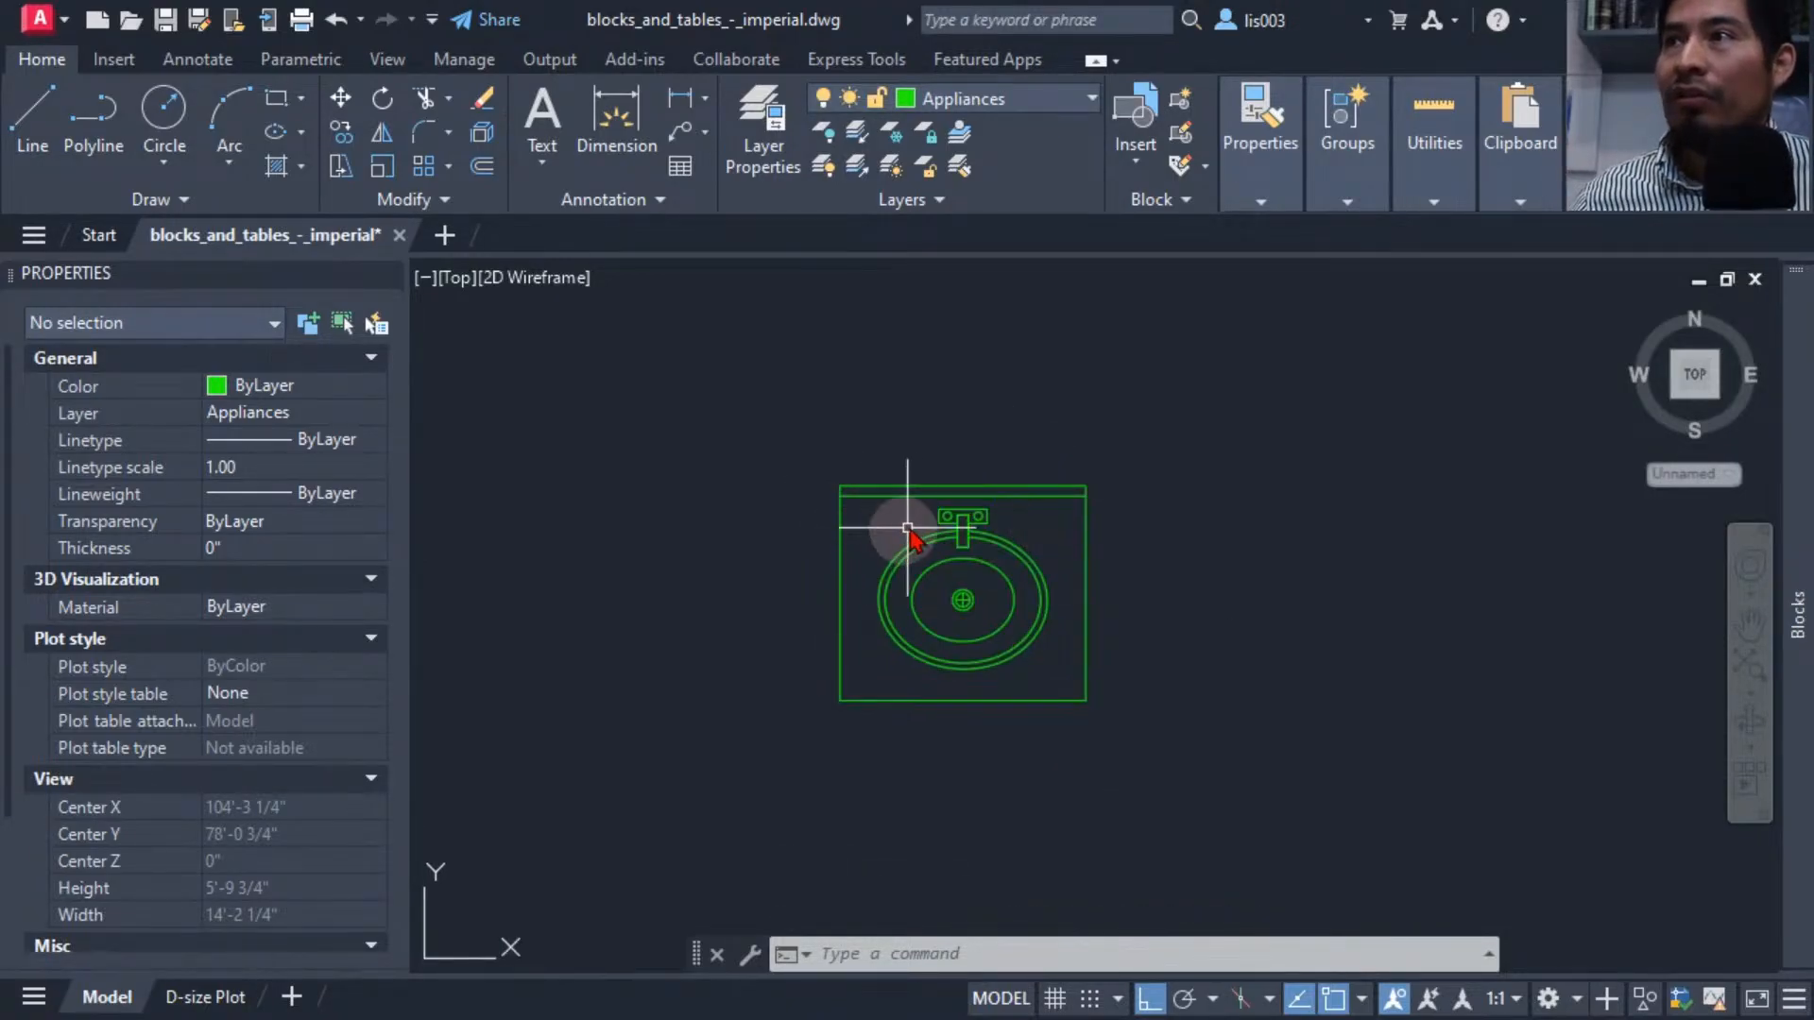
Explode the pasted sink block into its individual objects.
click(971, 532)
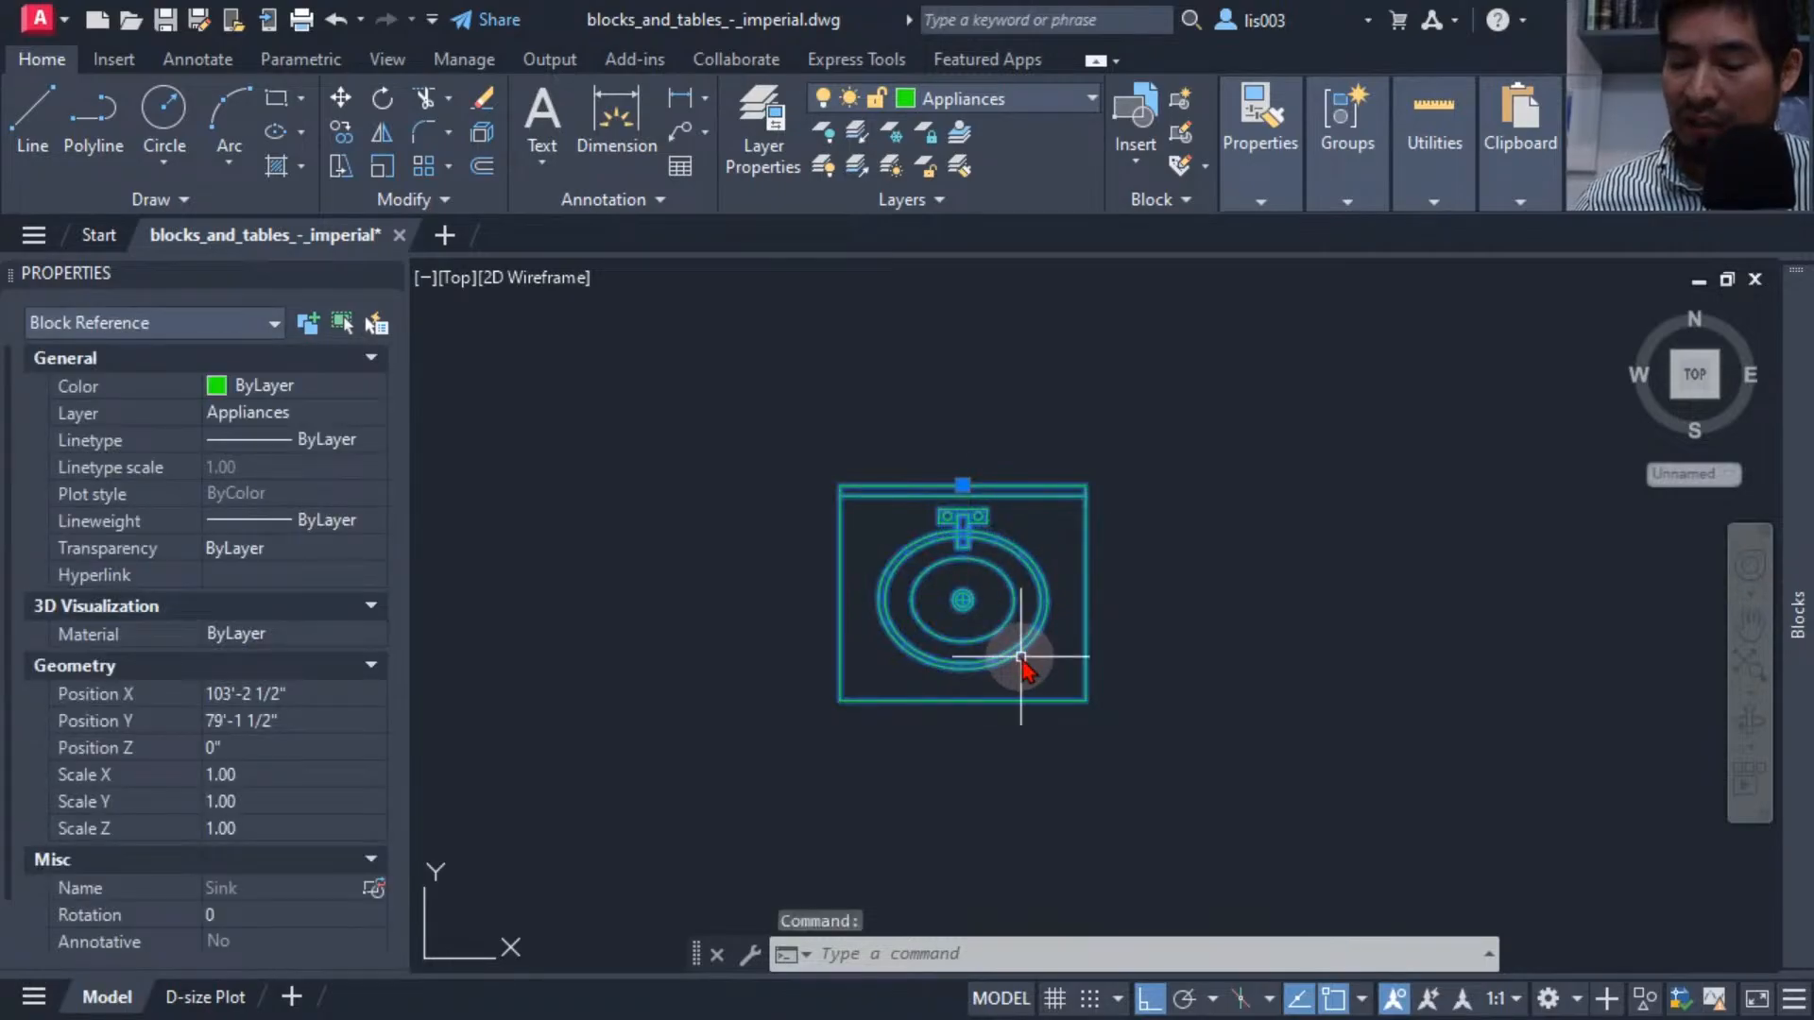
text(X)
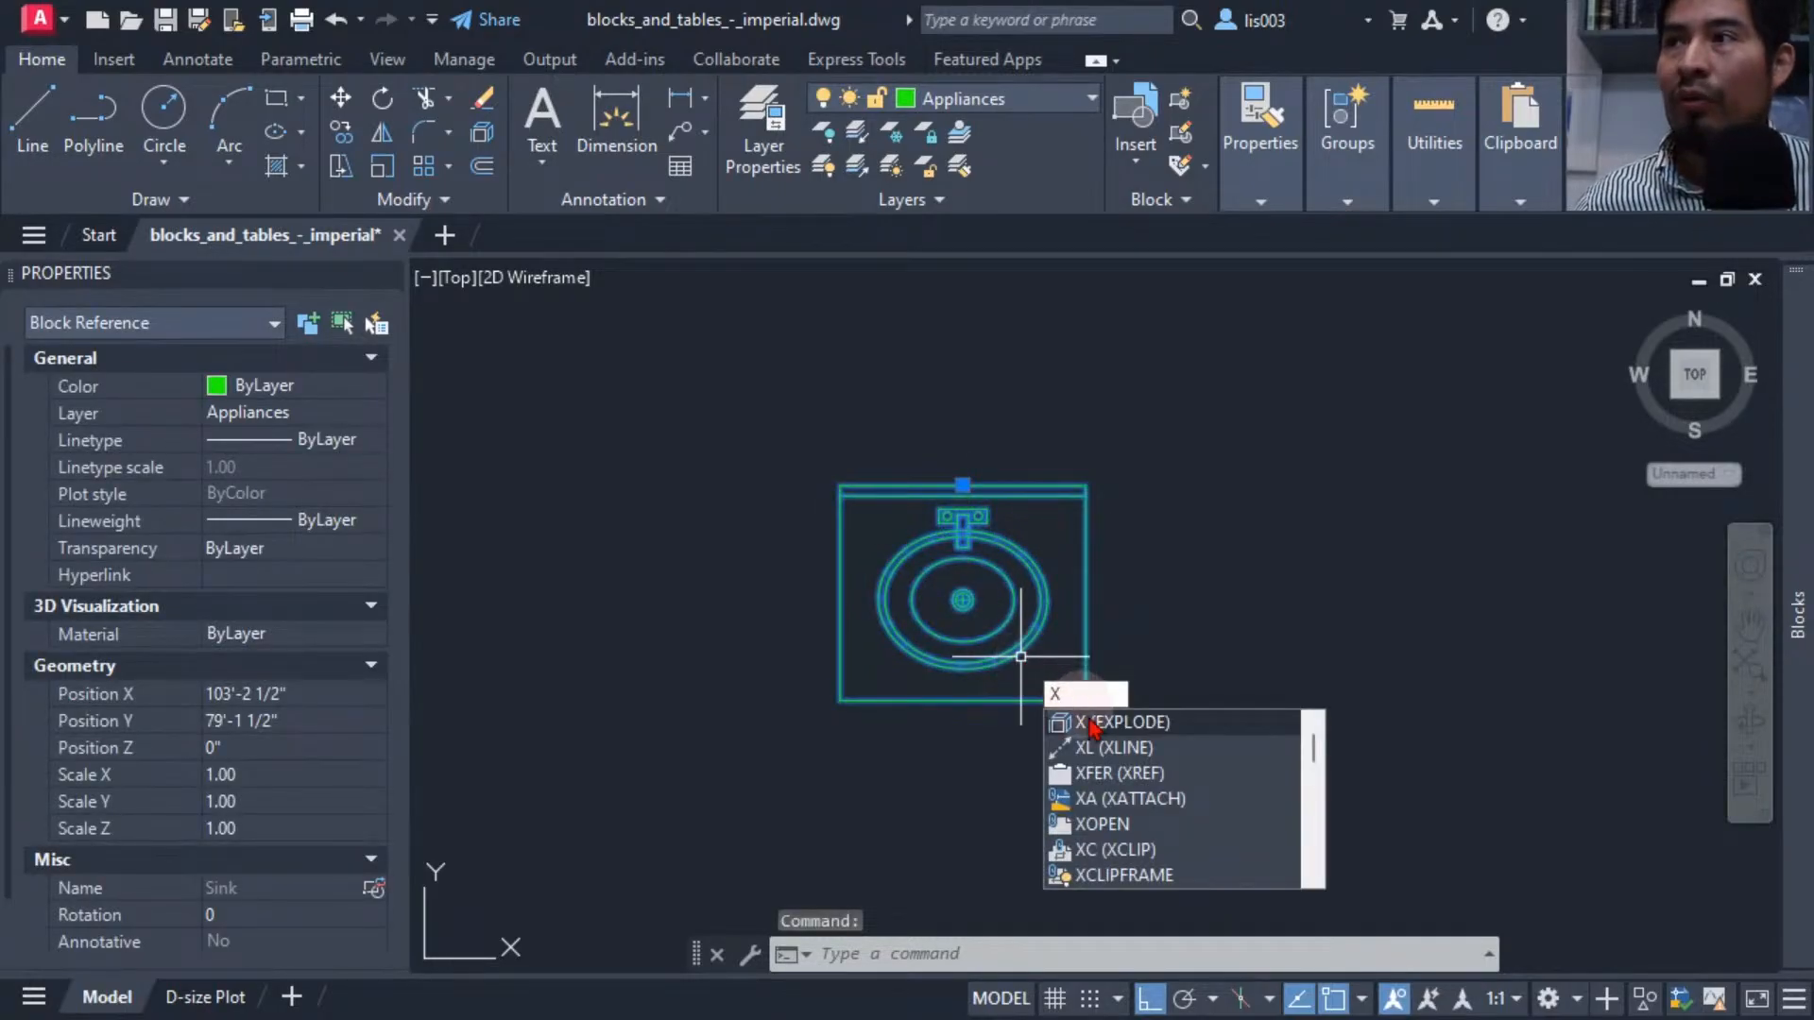
key(Return)
middle_drag(1142, 595, 1000, 479)
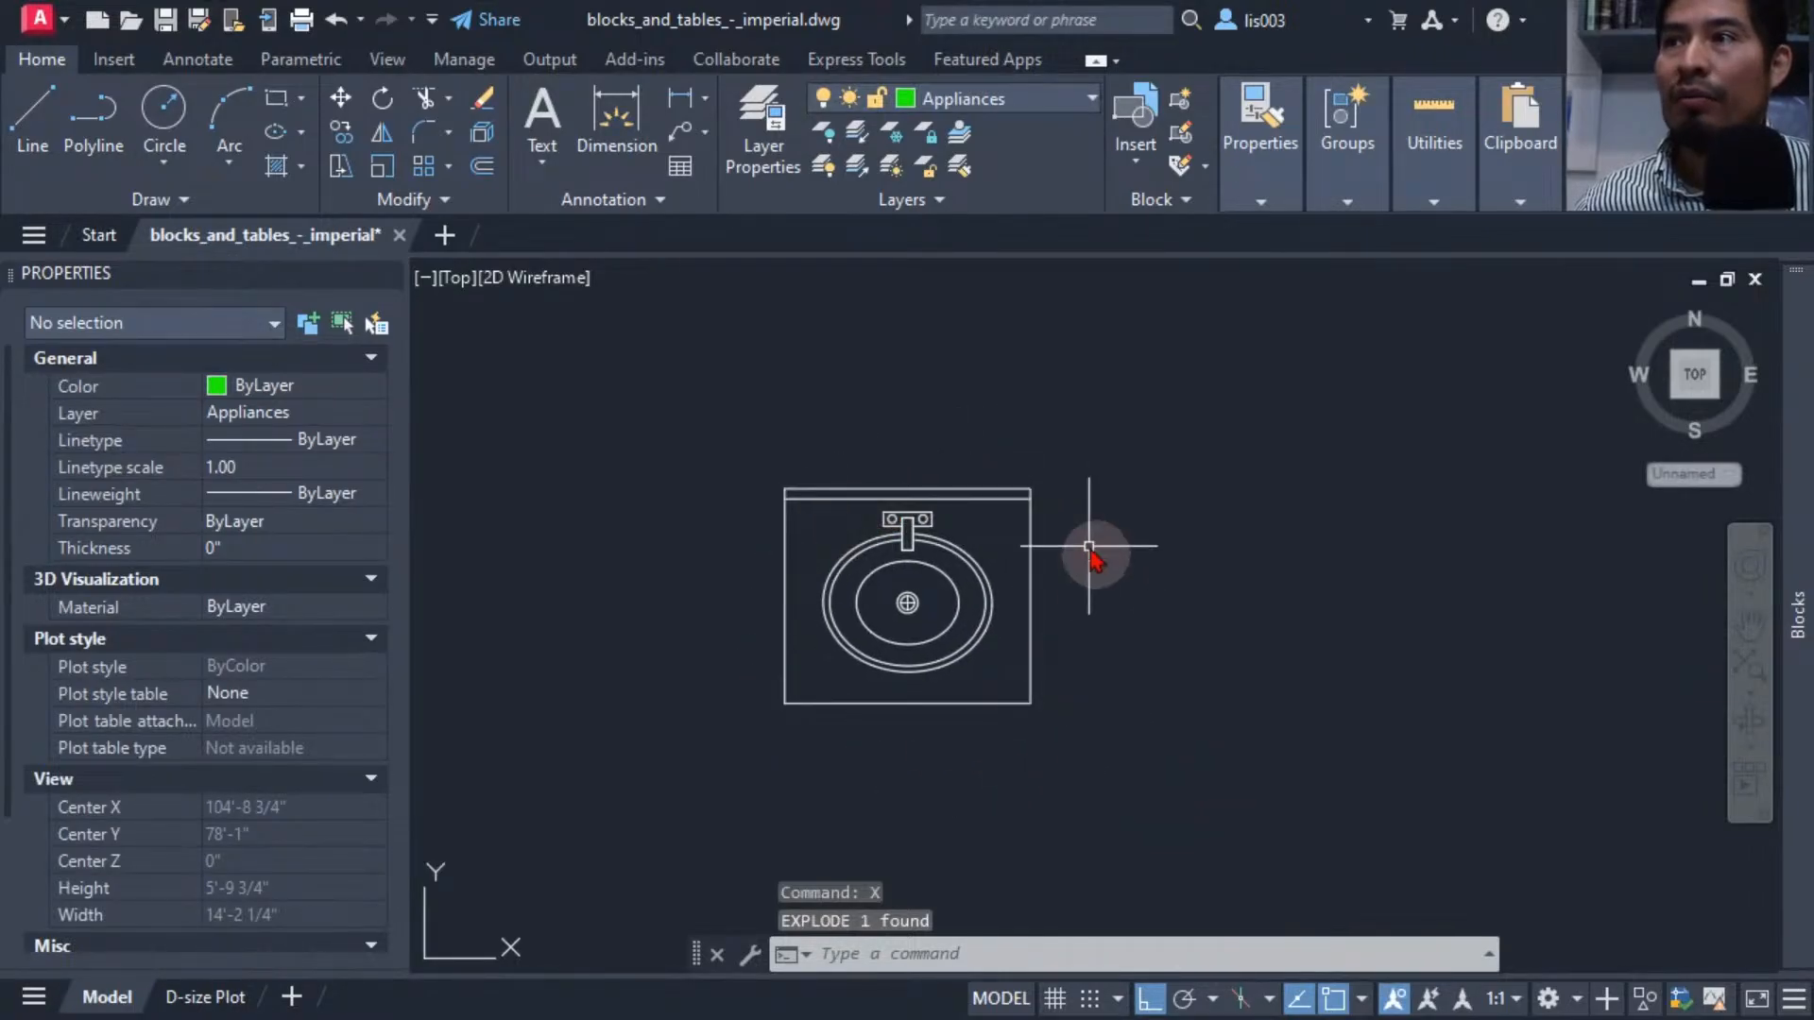
Select all the exploded sink geometry and start the Block command to define a new block.
mouse_move(939, 745)
middle_down()
mouse_move(918, 787)
mouse_move(901, 770)
middle_up()
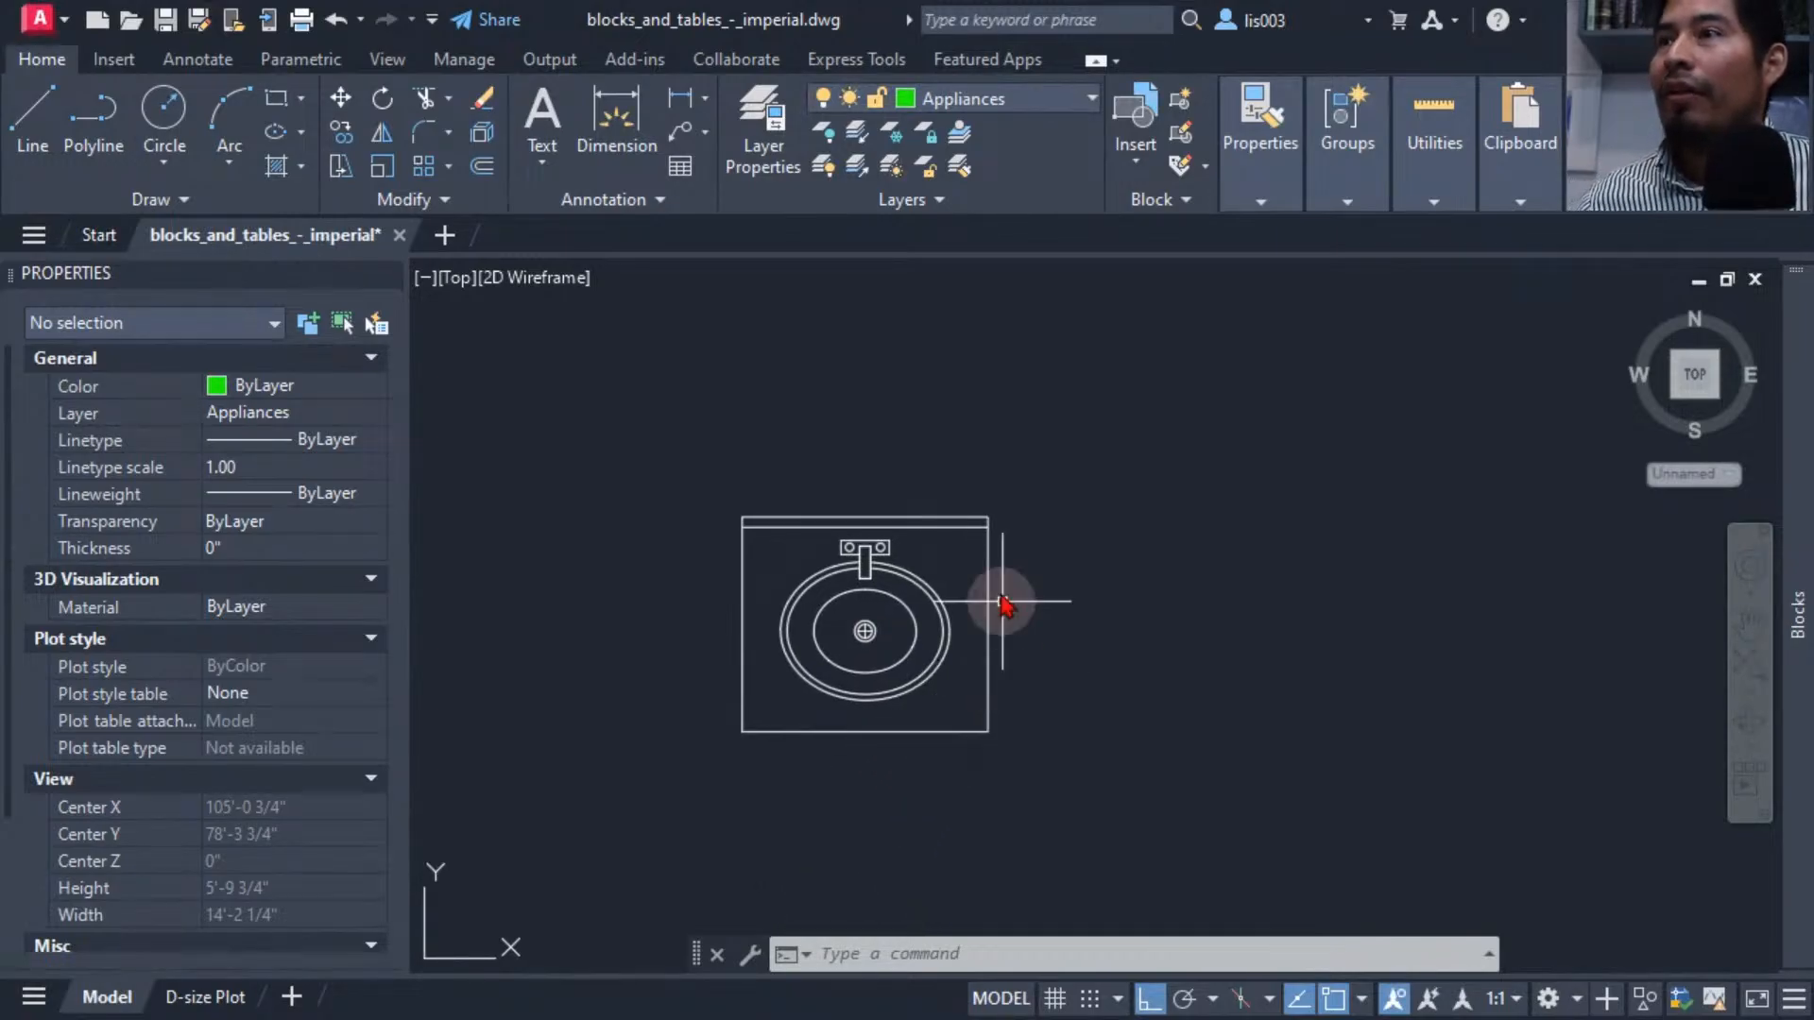
click(713, 498)
click(1028, 725)
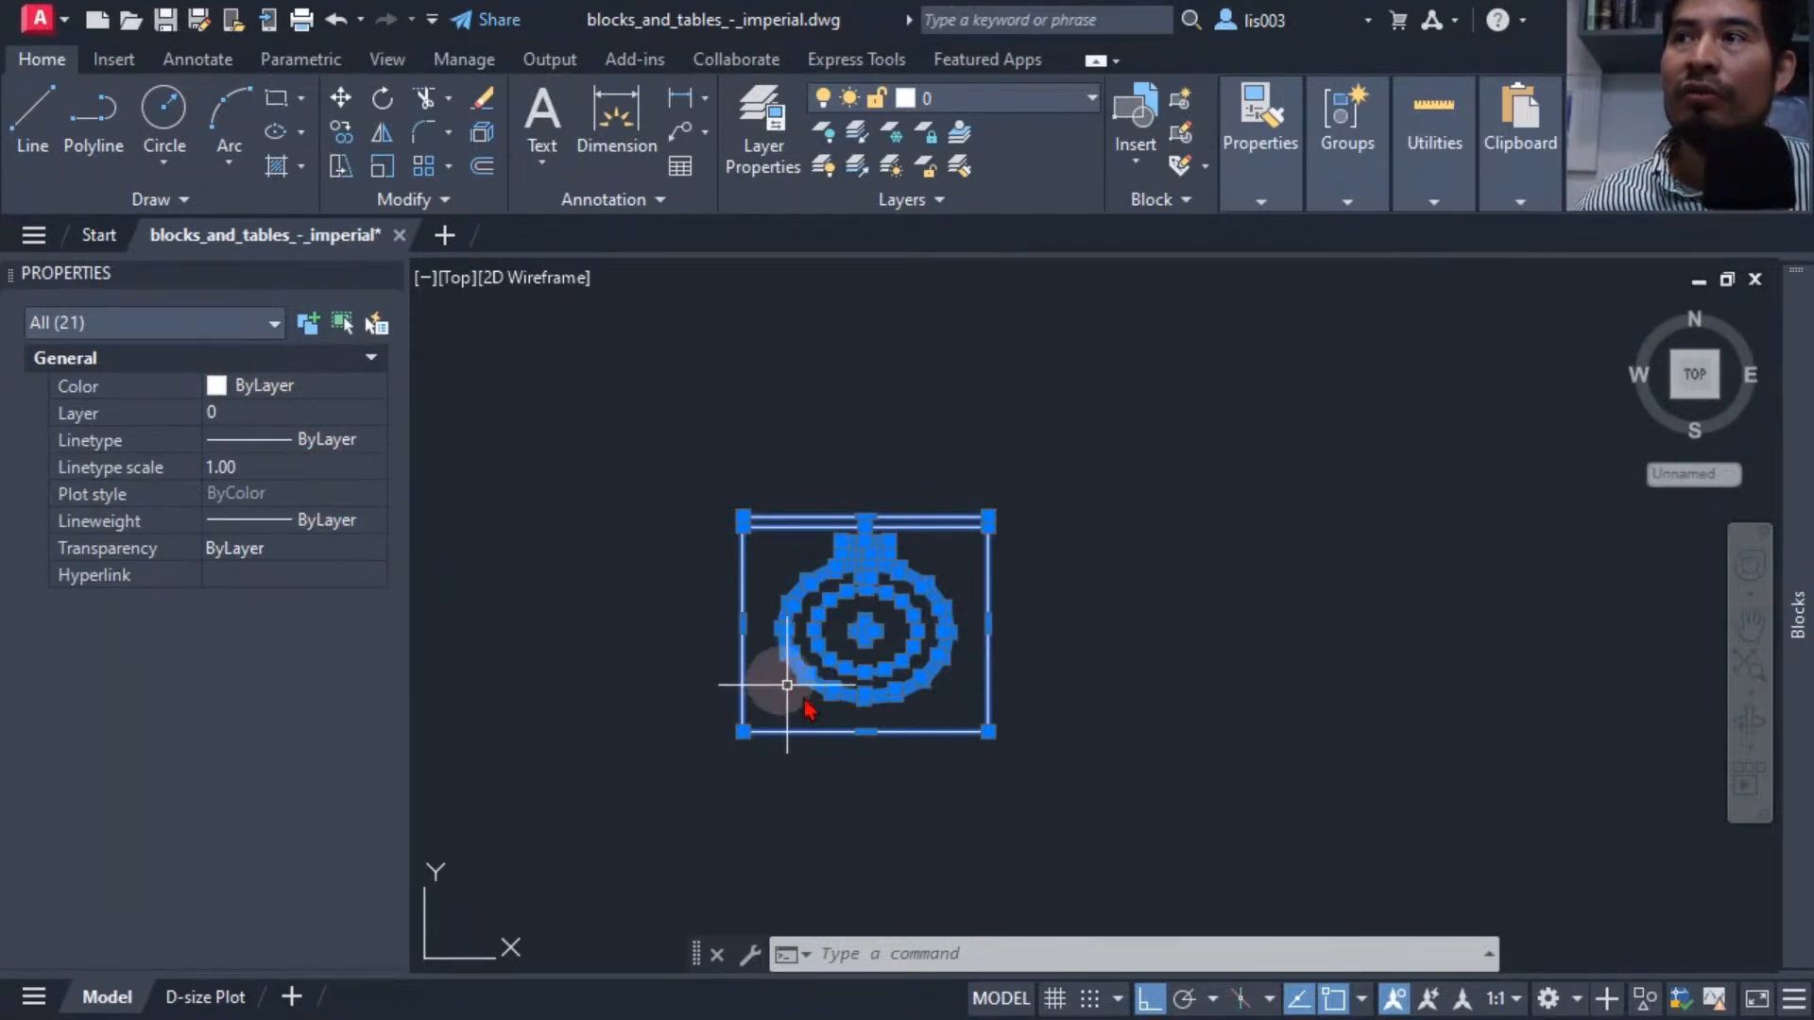
drag(931, 709, 891, 737)
text(B)
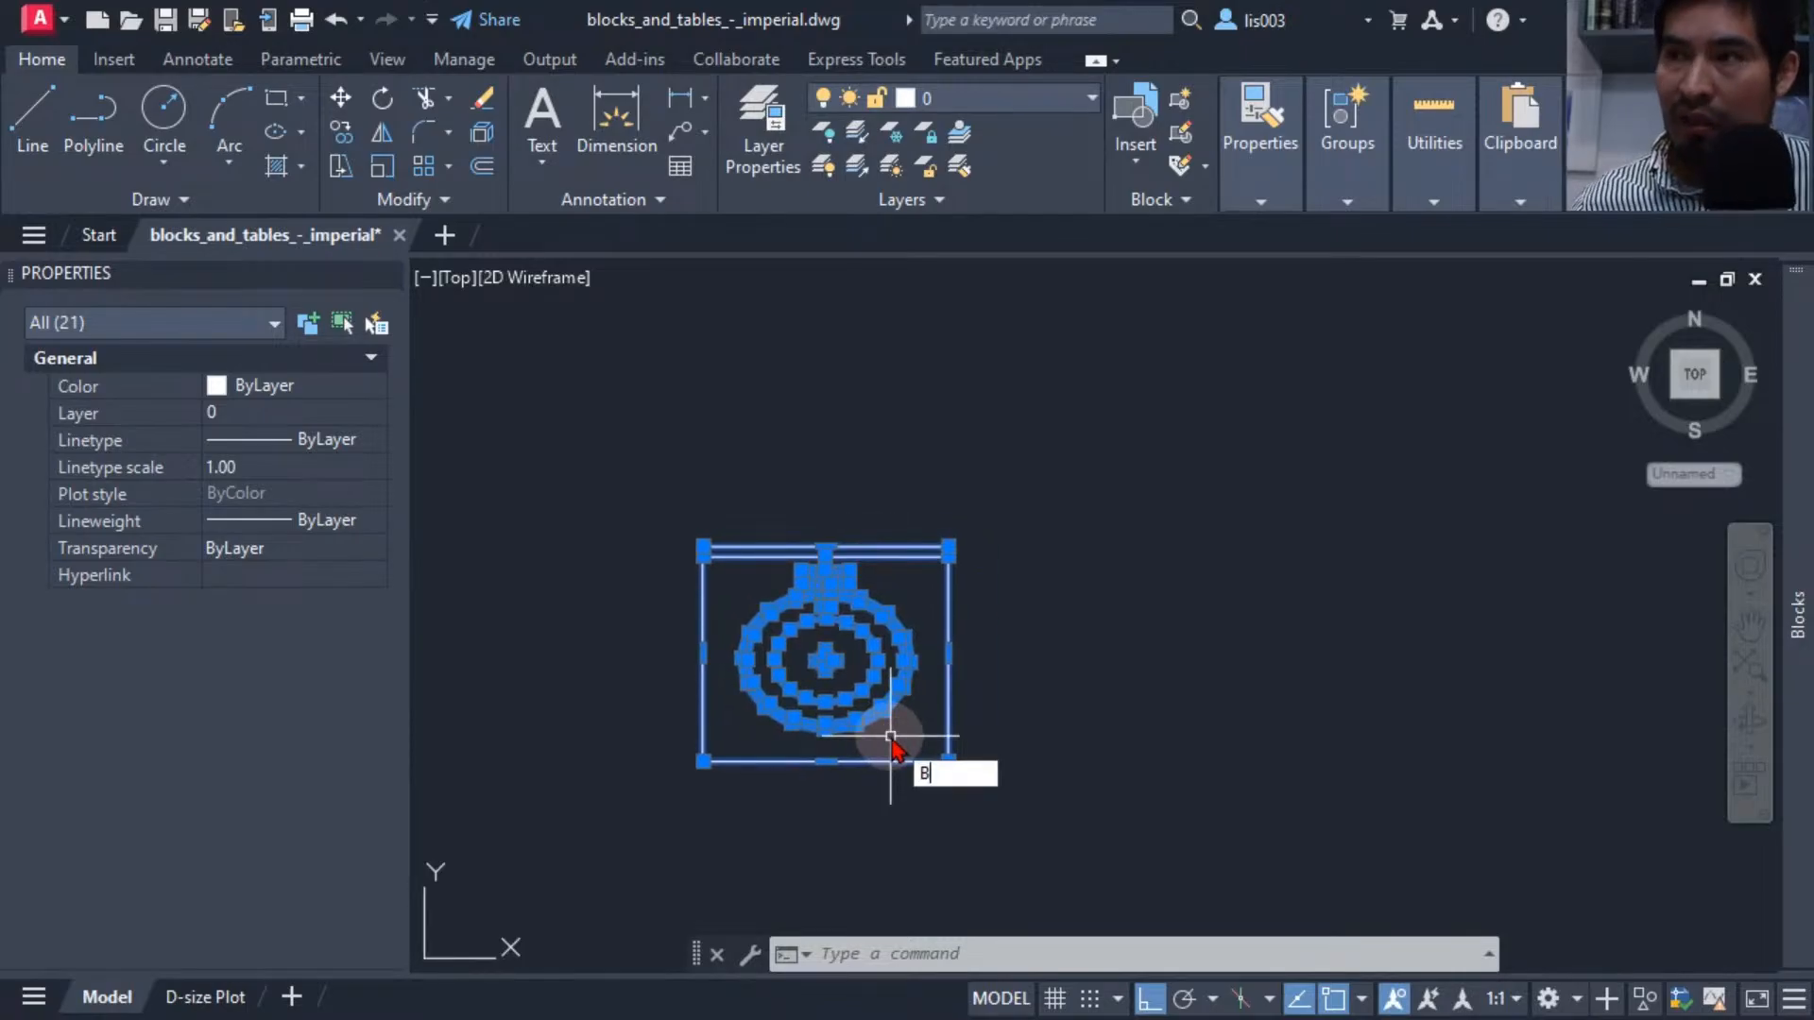
key(Return)
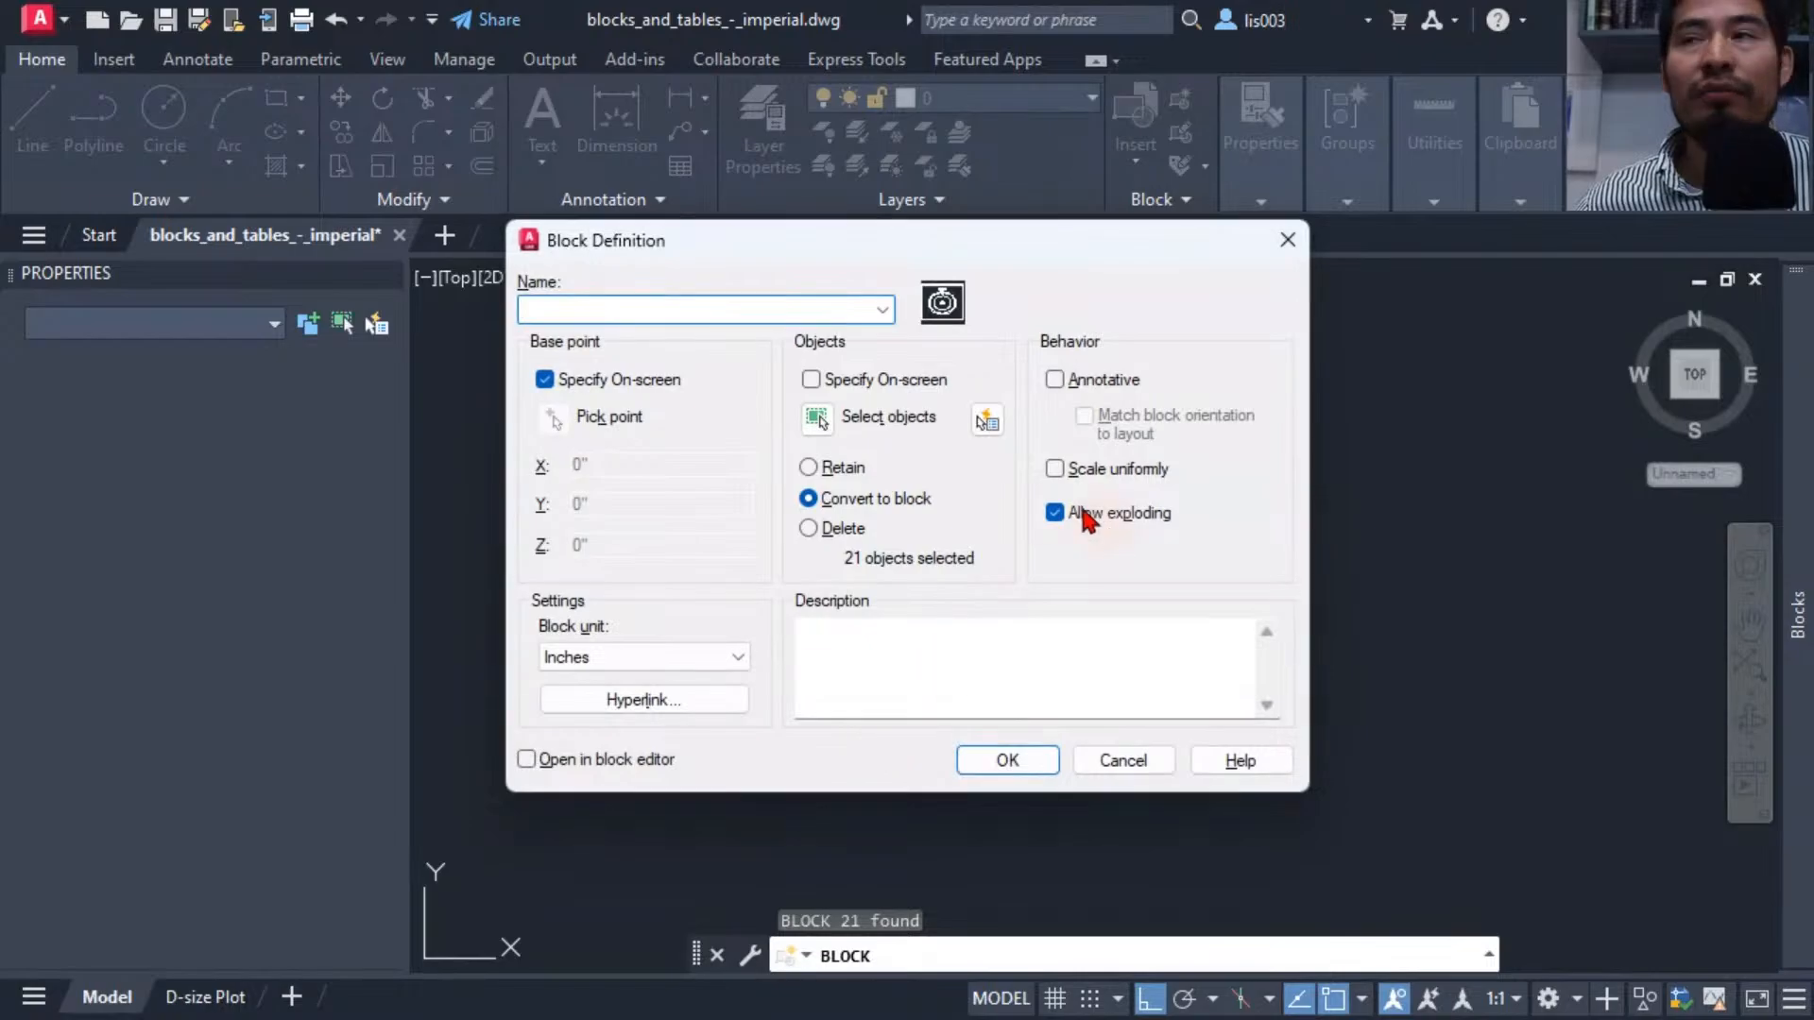
Name the new block LazySink and set it to open in the block editor.
text(L)
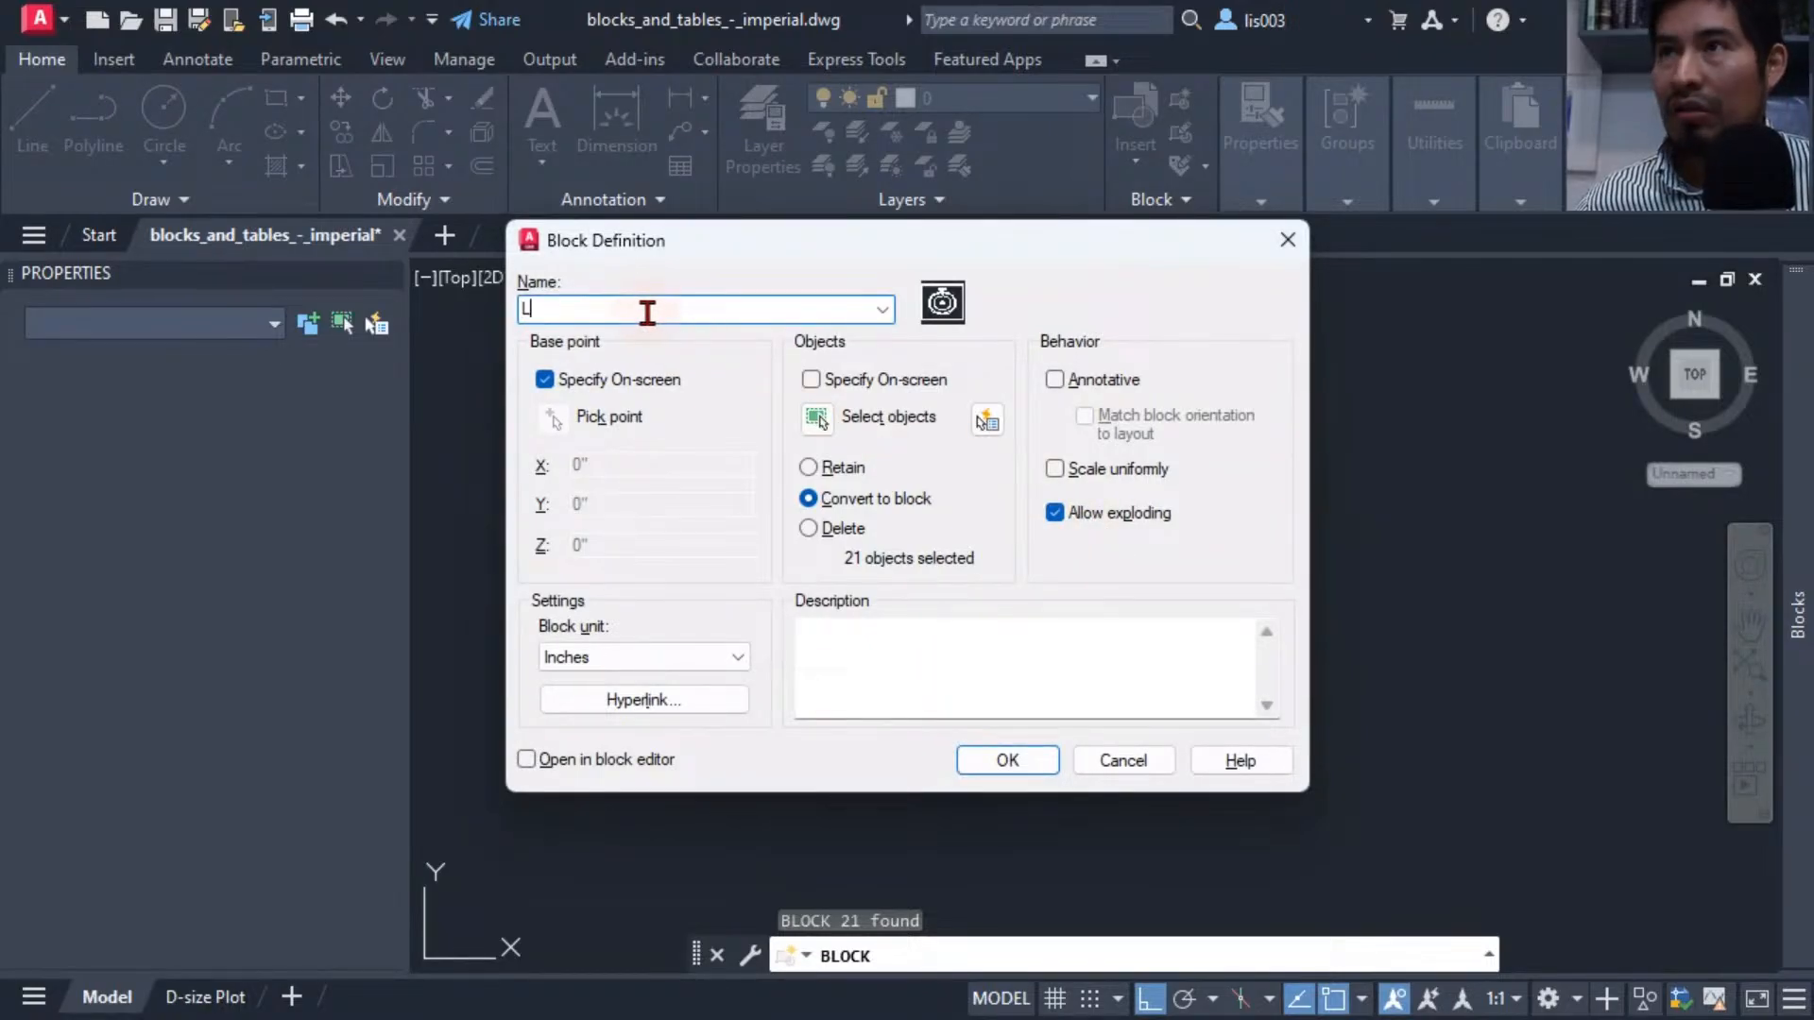
text(azyBloc)
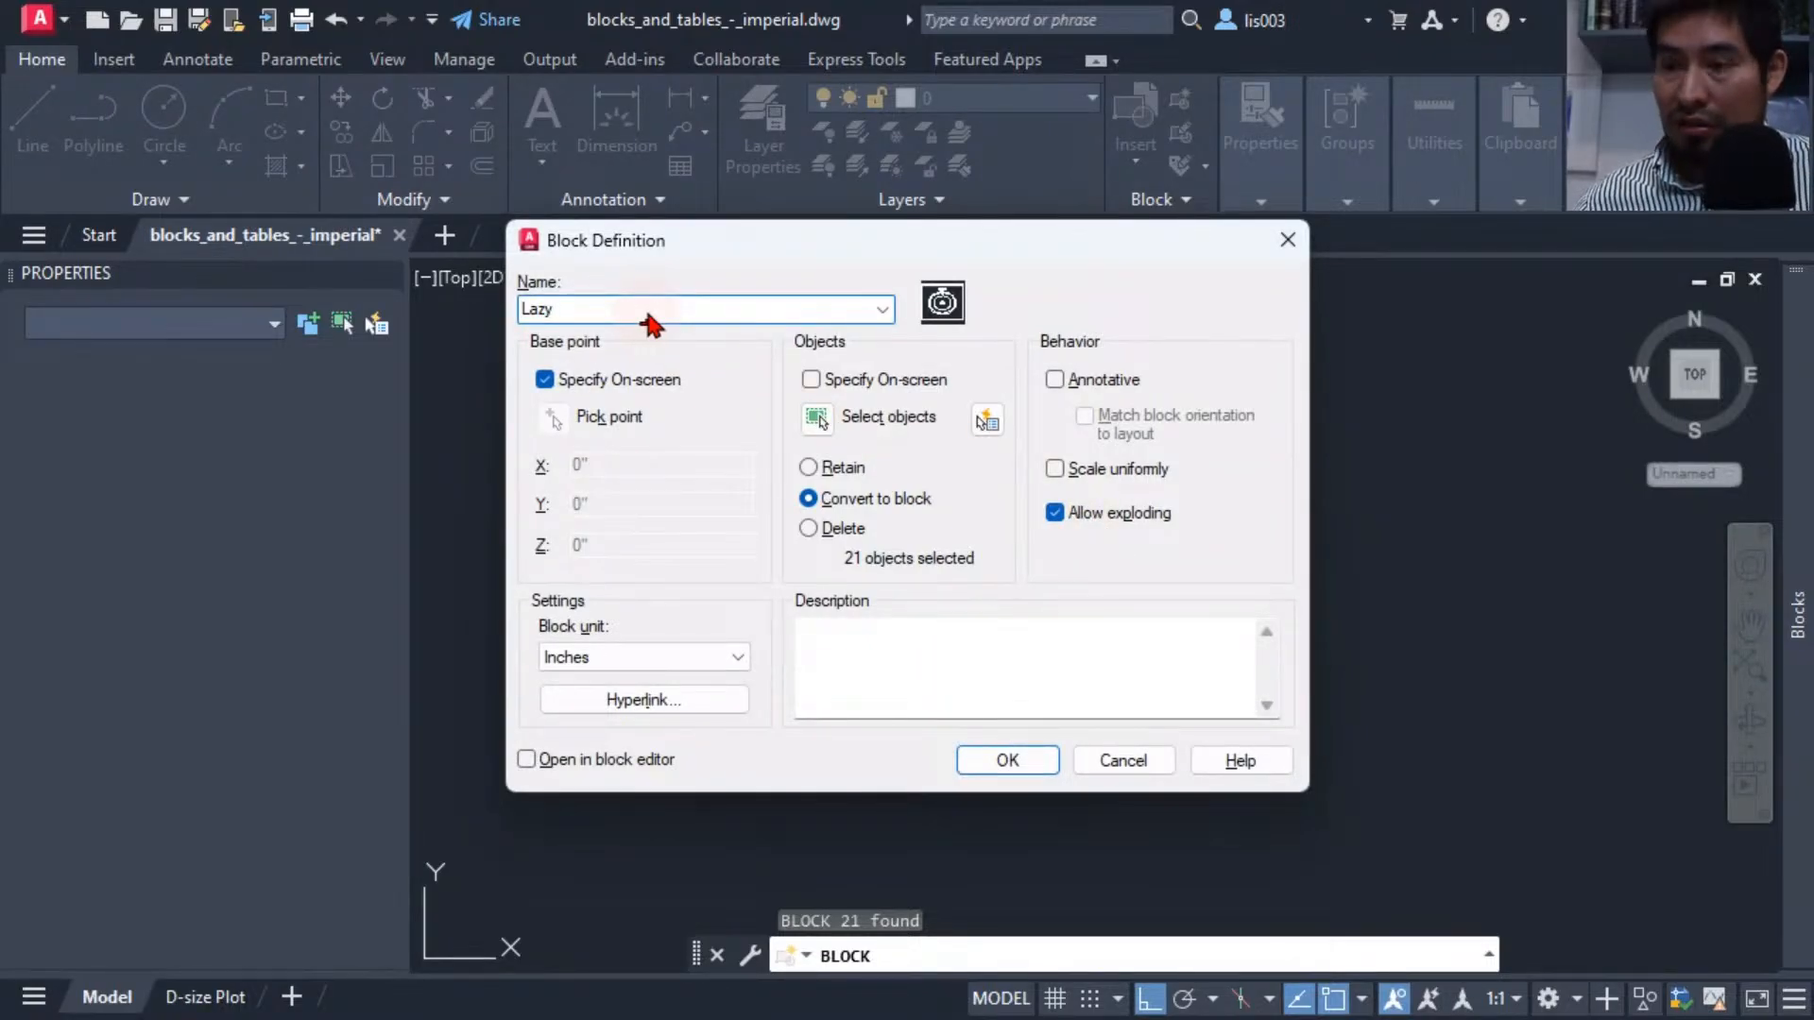
key(BackSpace)
key(BackSpace)
key(BackSpace)
key(BackSpace)
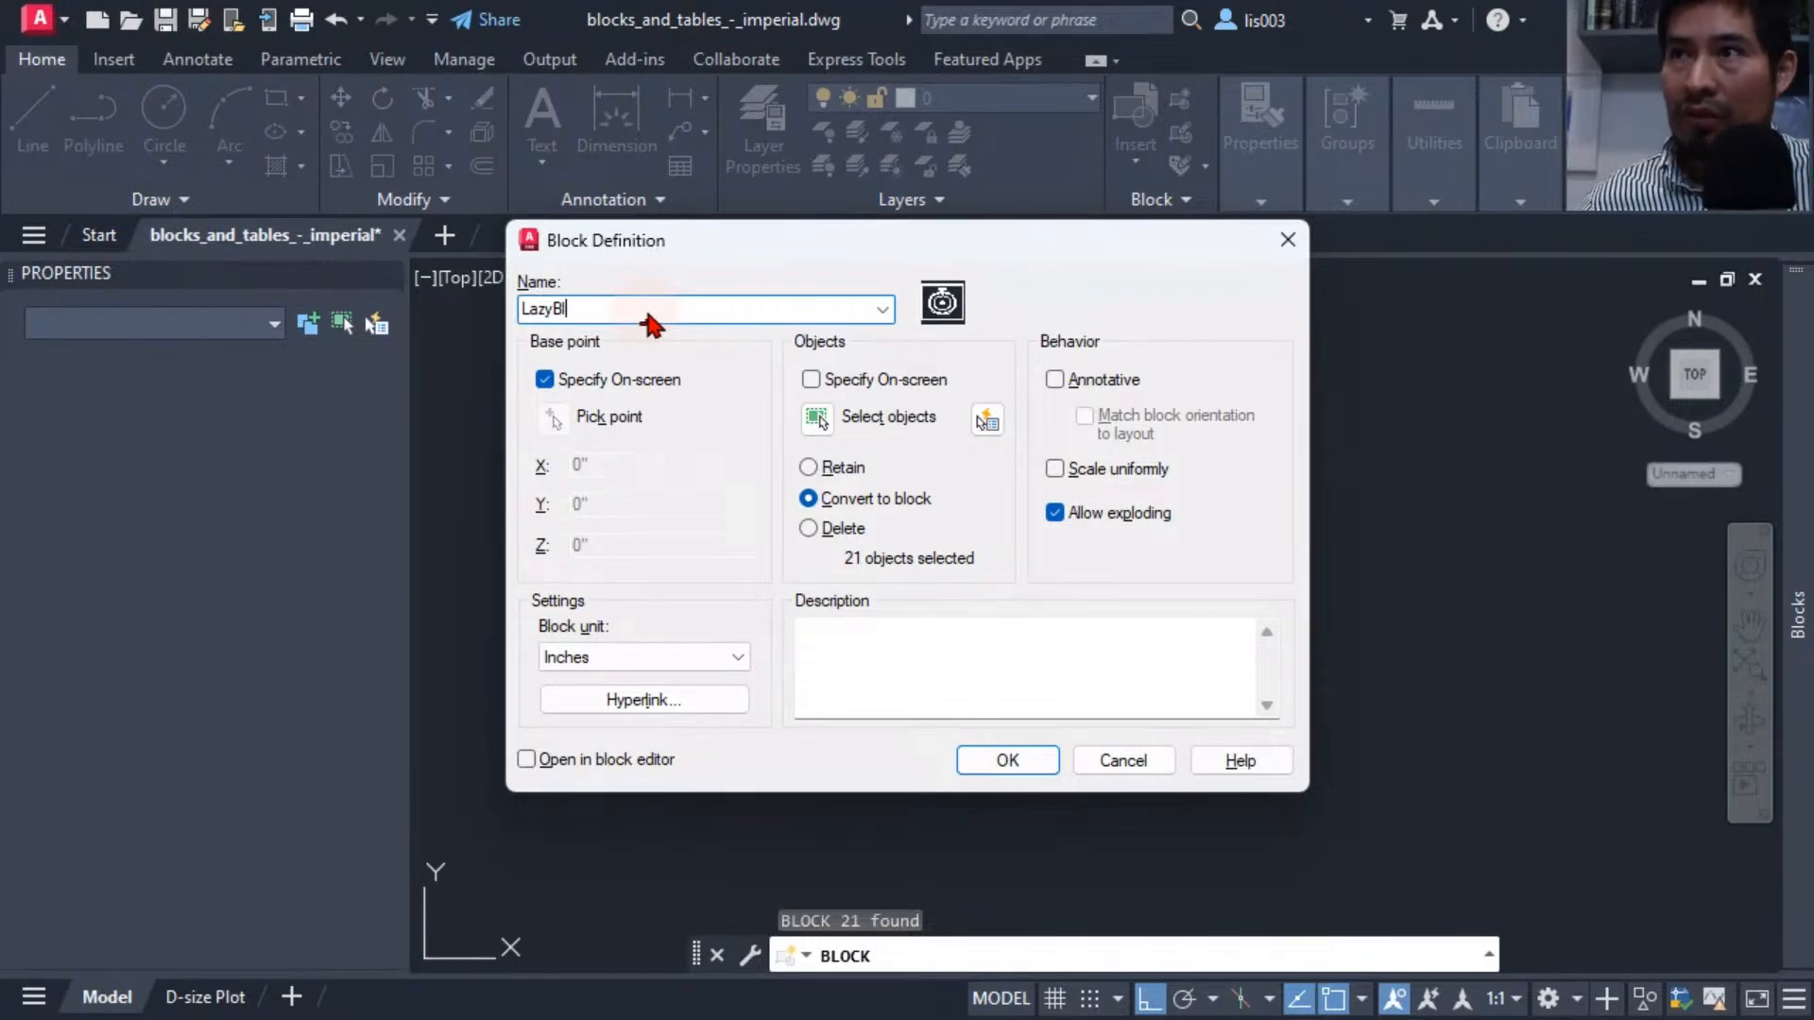
text(Sl)
text(ink)
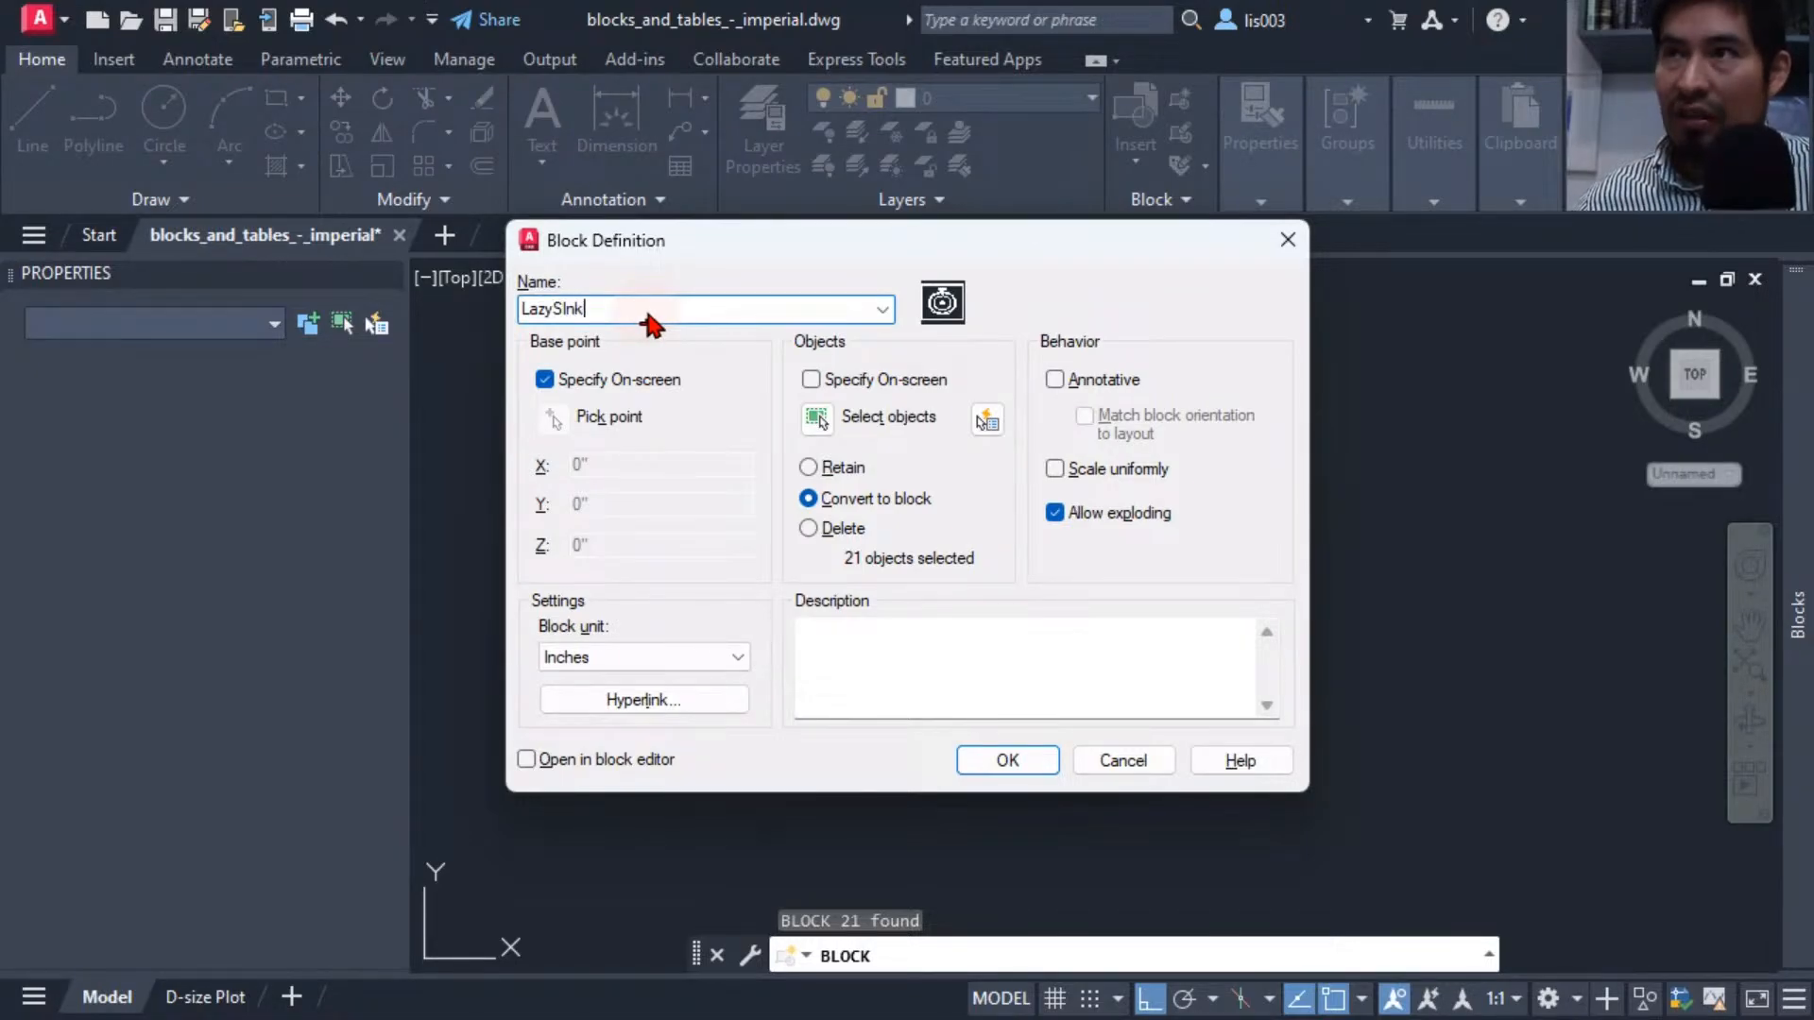
key(BackSpace)
key(BackSpace)
key(BackSpace)
key(BackSpace)
text(ink)
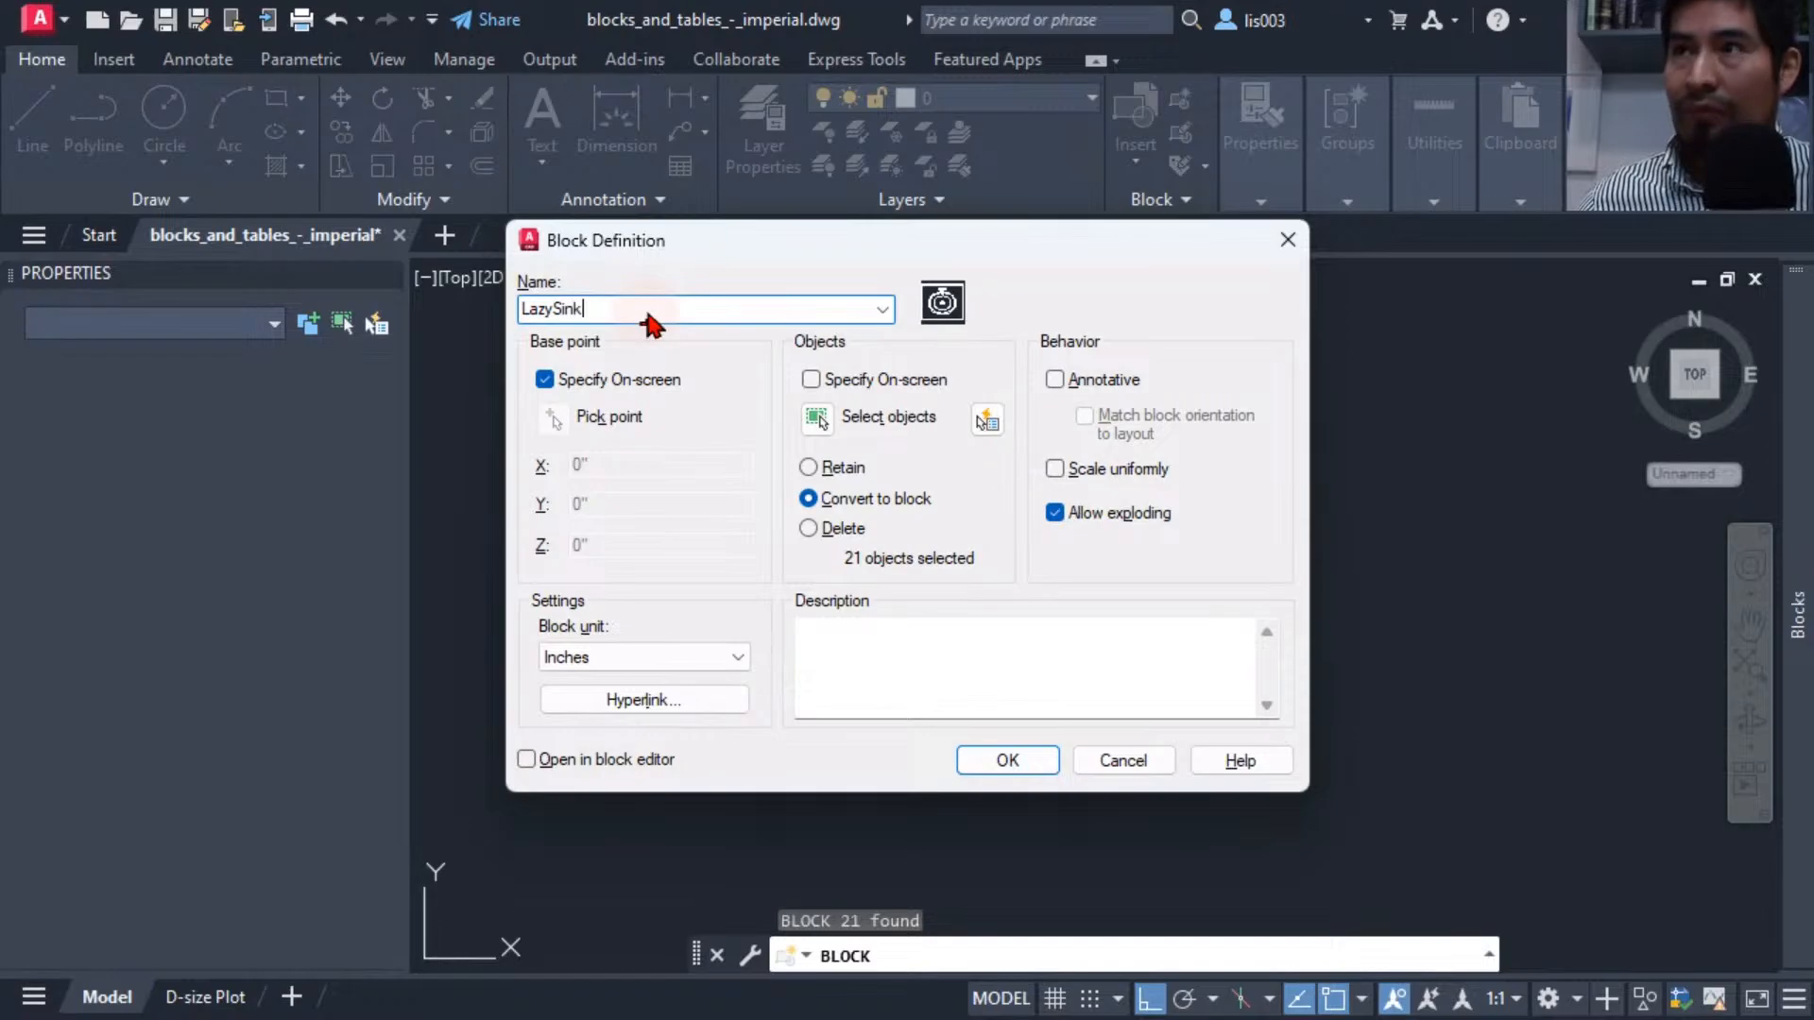
click(526, 759)
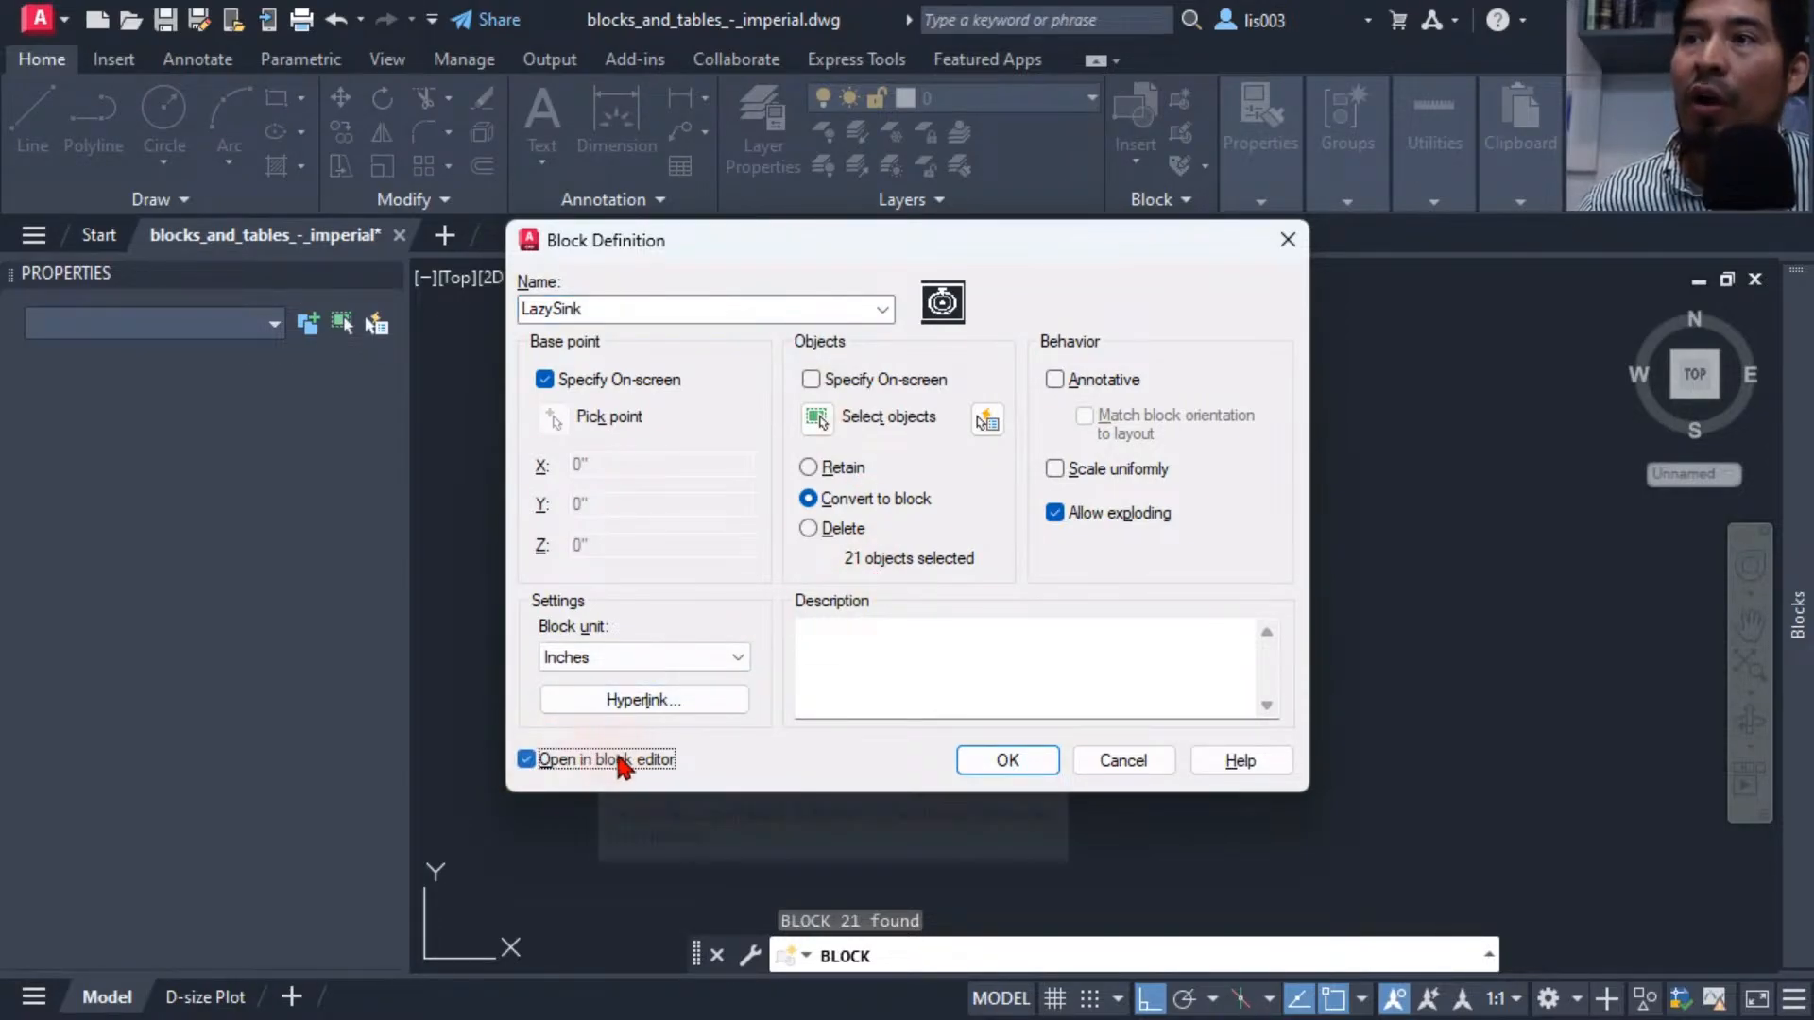
Confirm the block definition and pick the sink's upper-left corner as the insertion base point.
click(1008, 760)
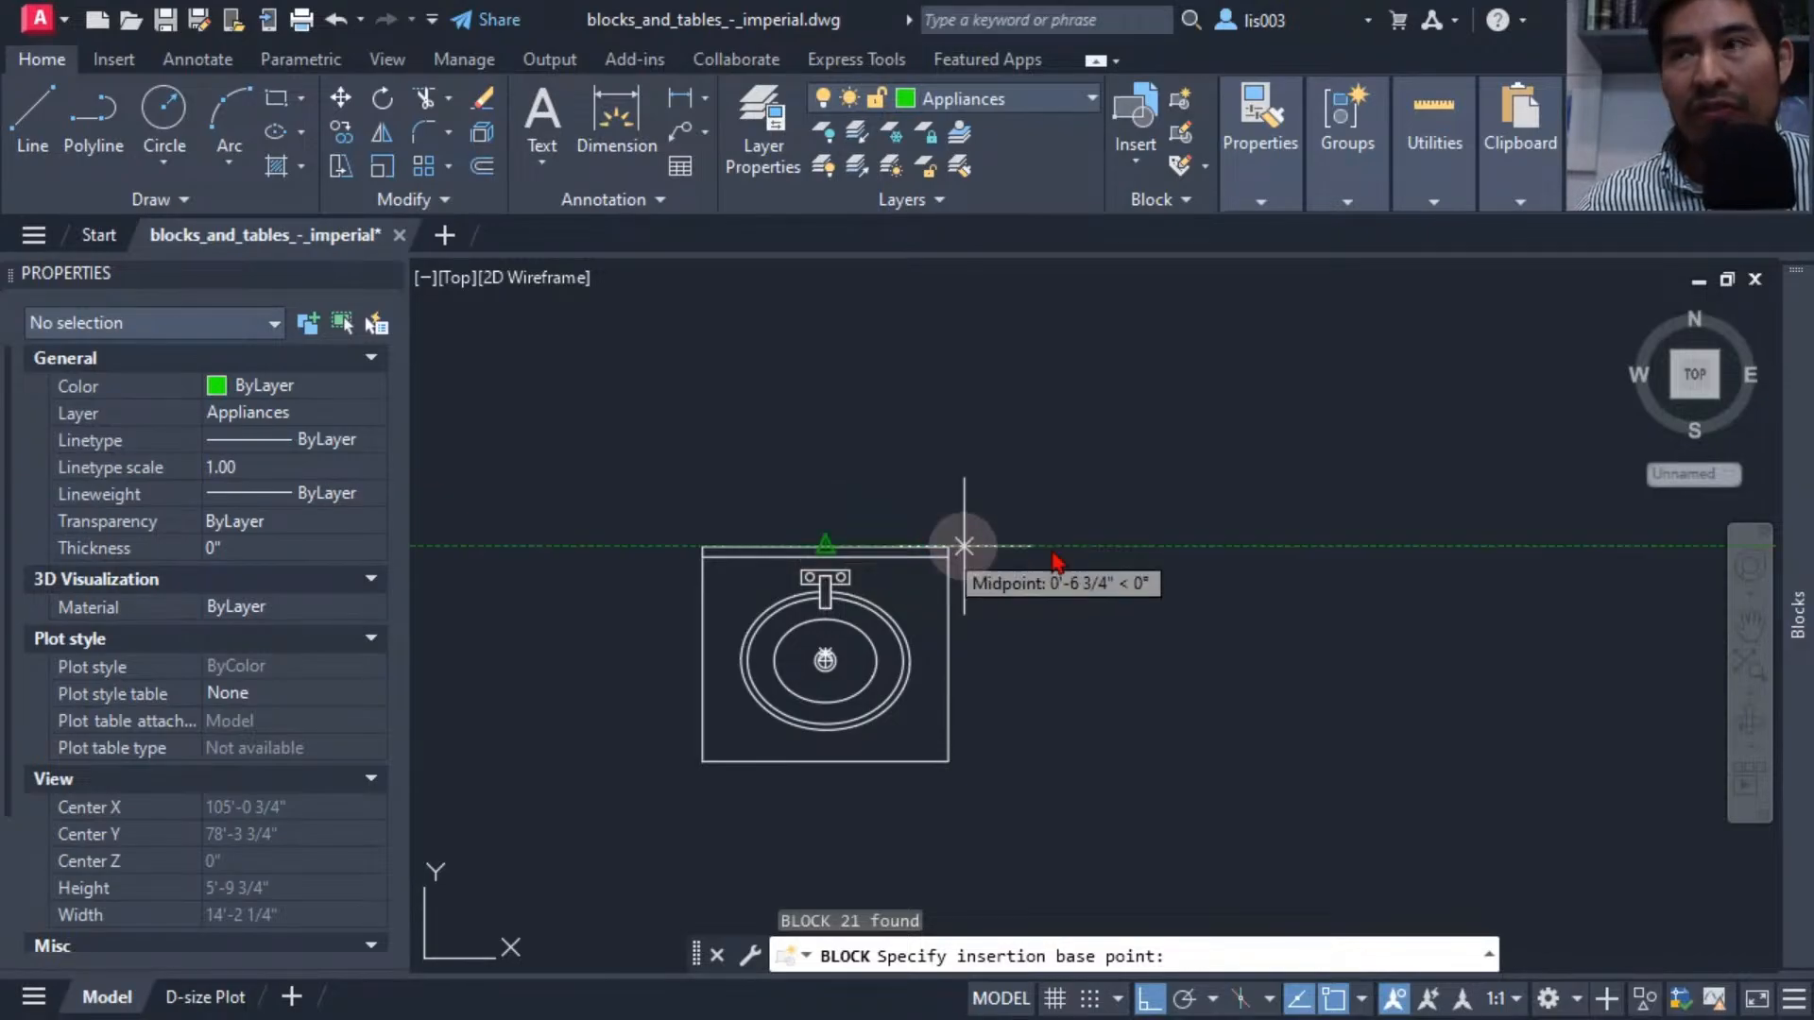
scroll(1094, 551, down, 6)
scroll(761, 583, up, 6)
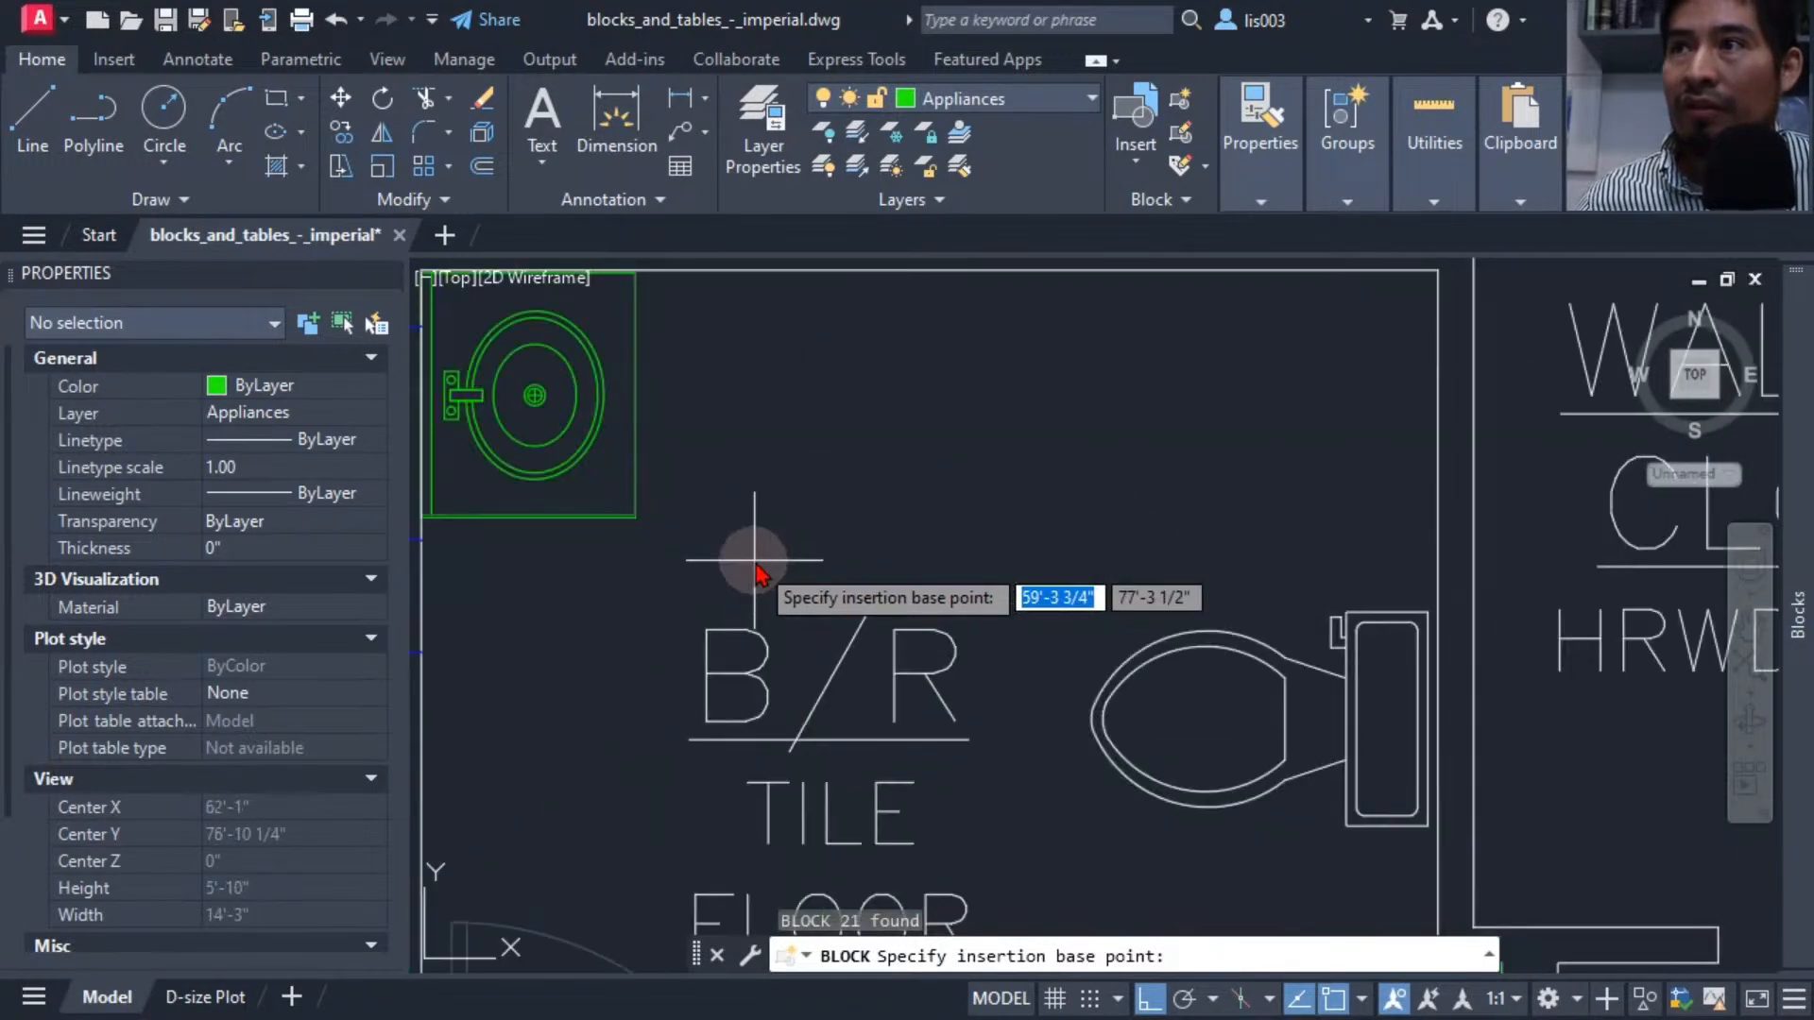
scroll(709, 527, up, 2)
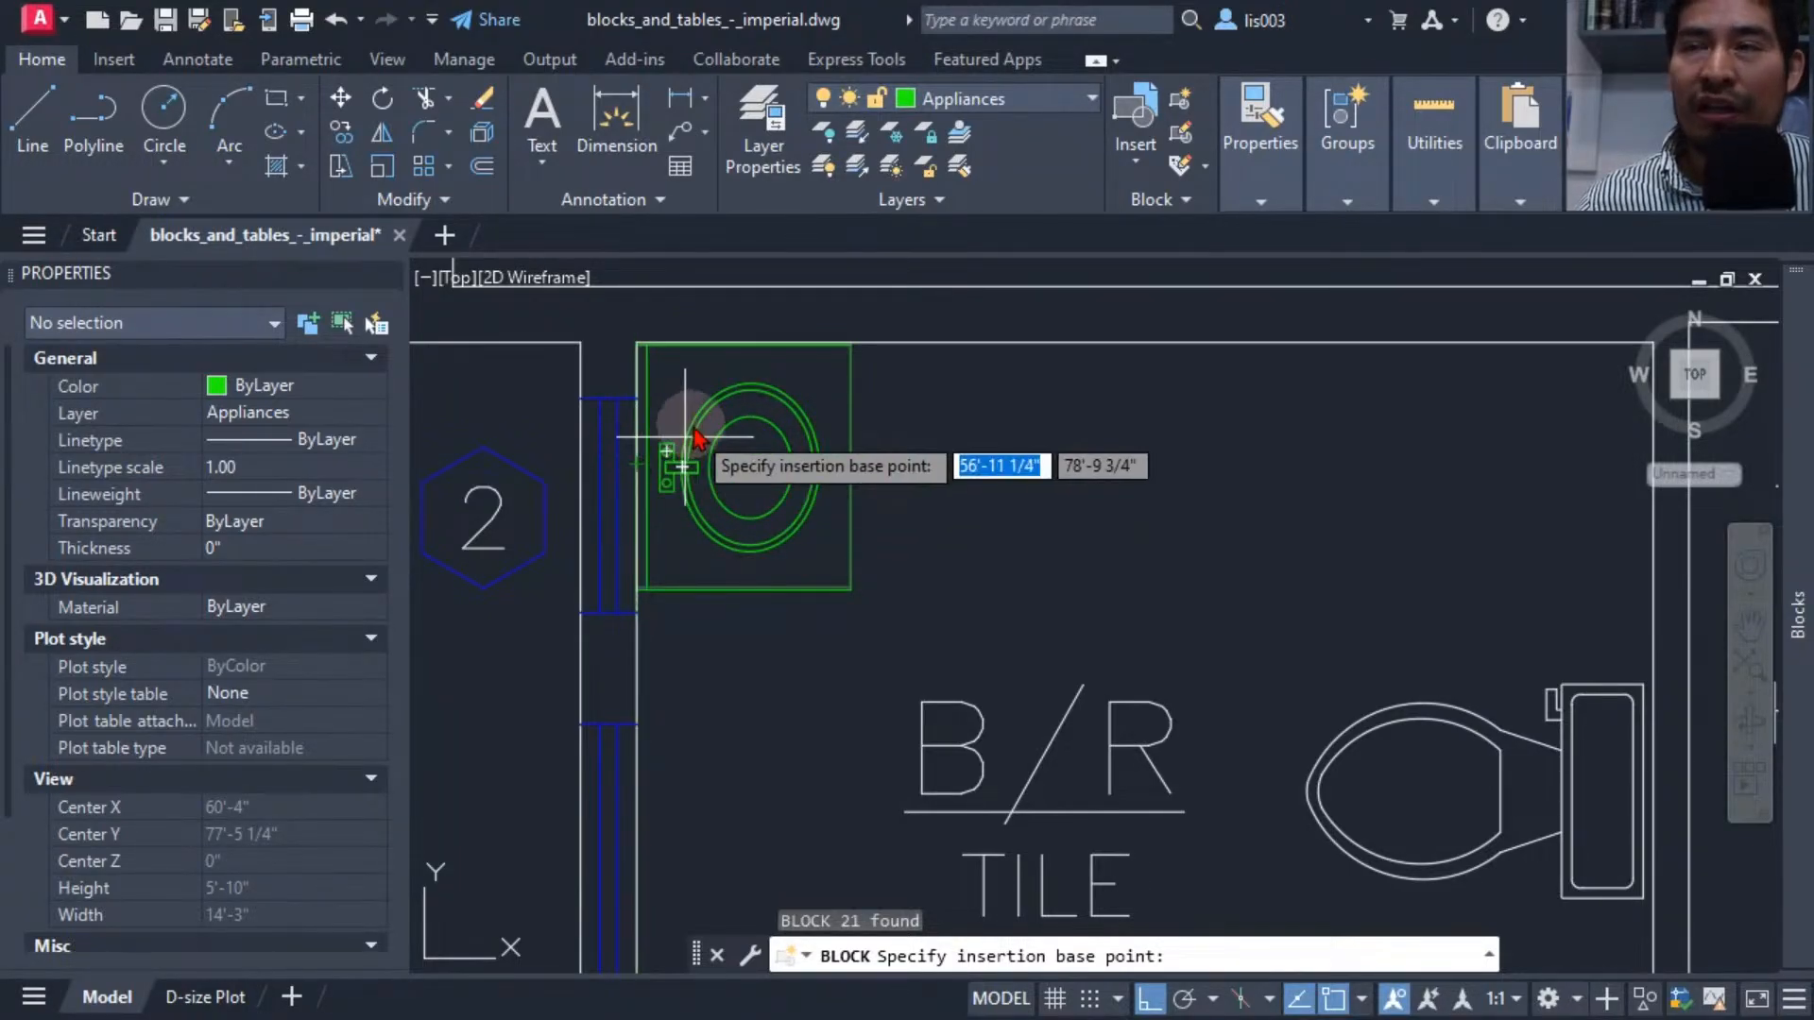
scroll(633, 332, up, 9)
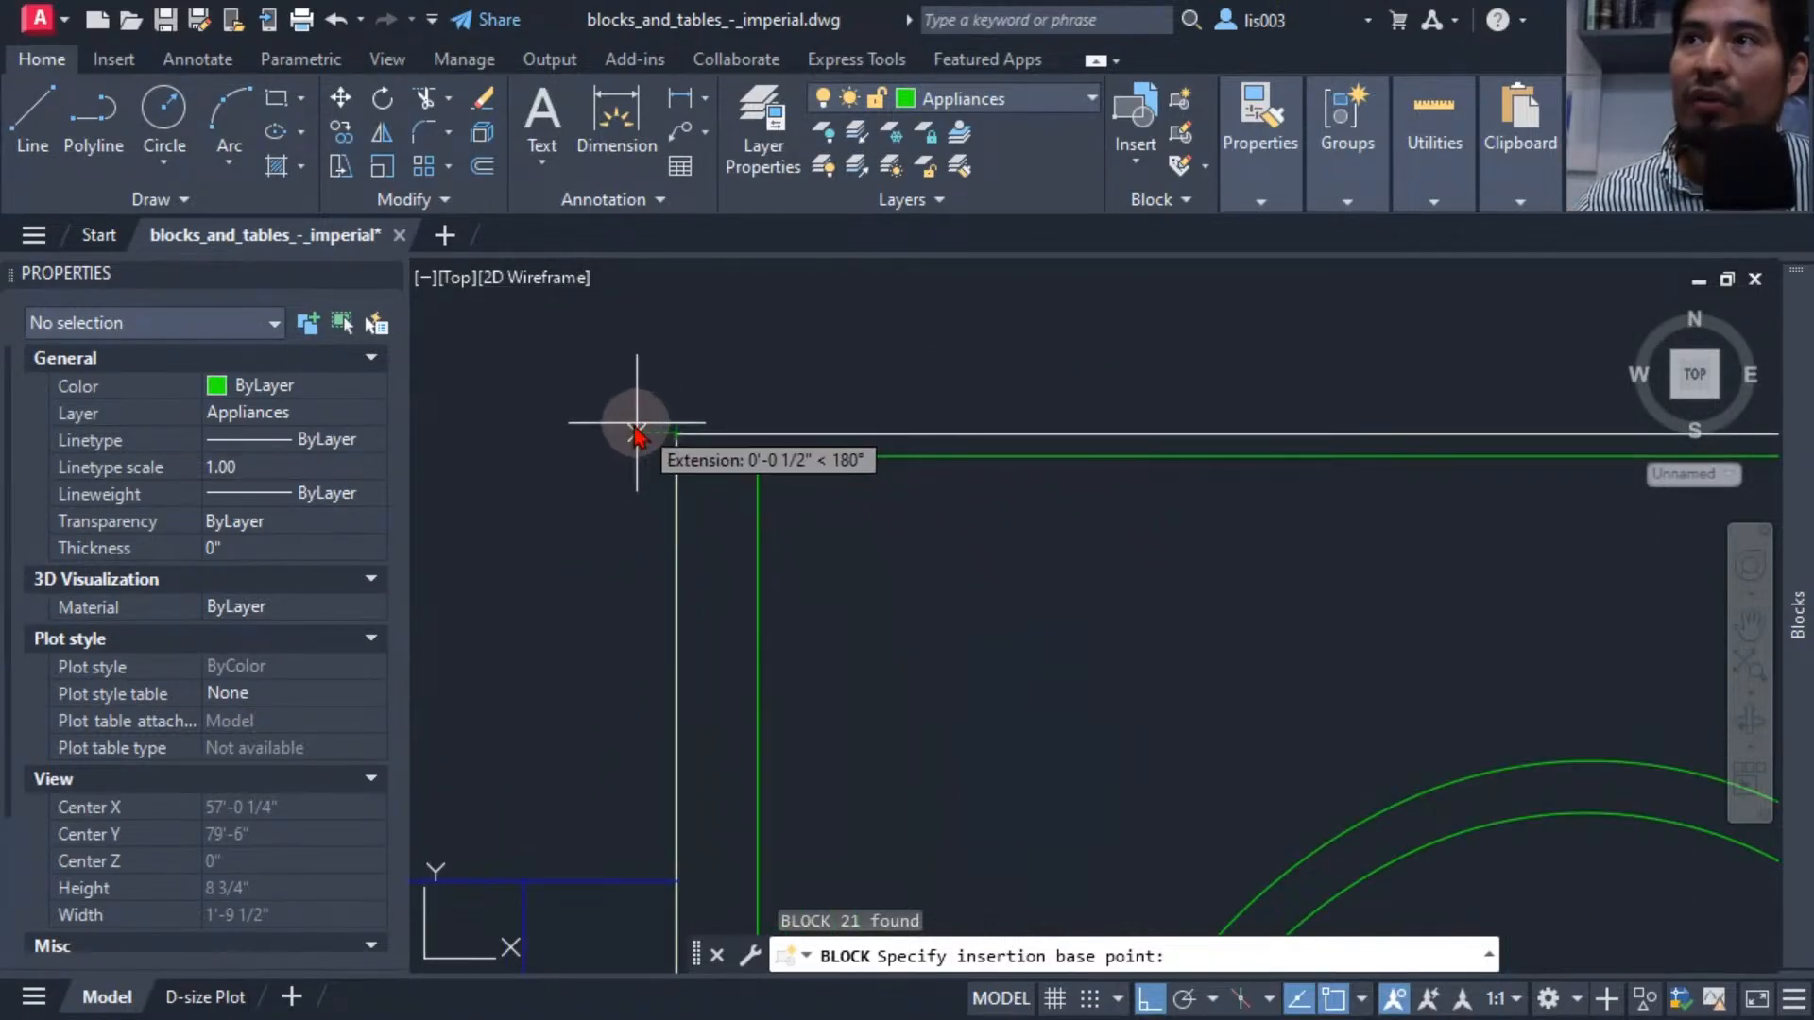
scroll(628, 417, down, 10)
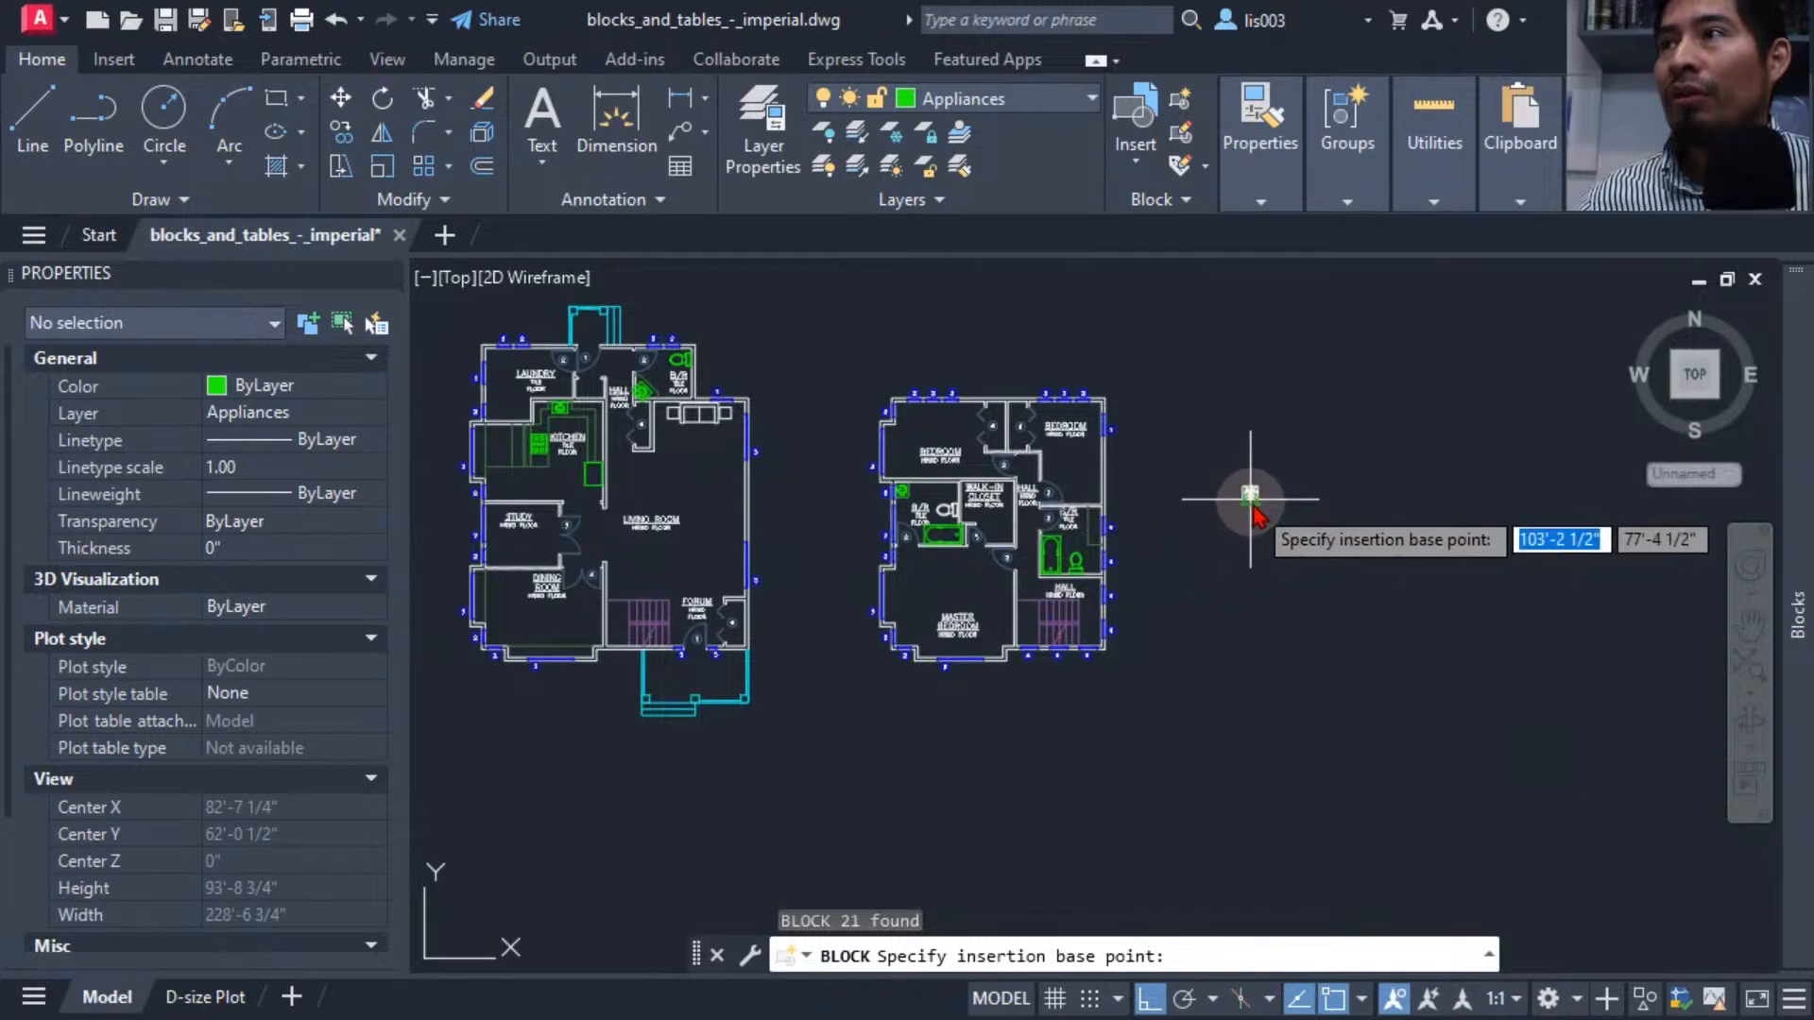
scroll(1224, 499, up, 10)
middle_drag(1223, 499, 749, 493)
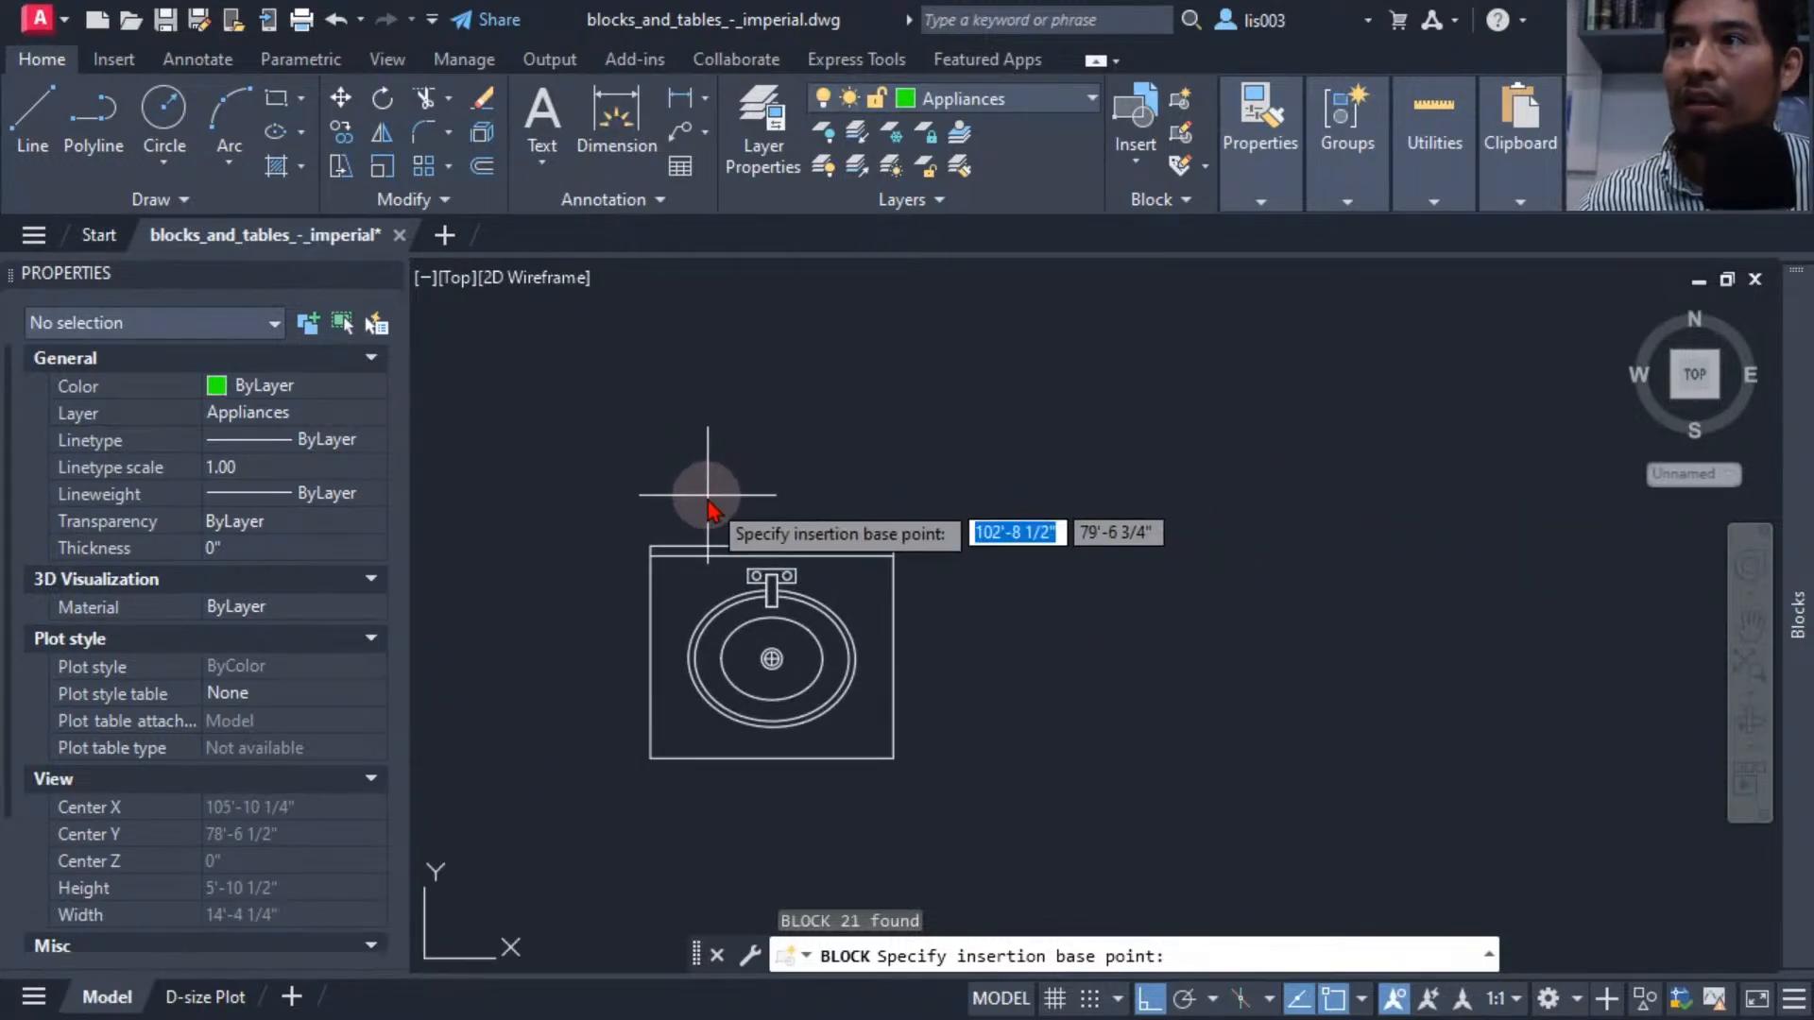
click(651, 545)
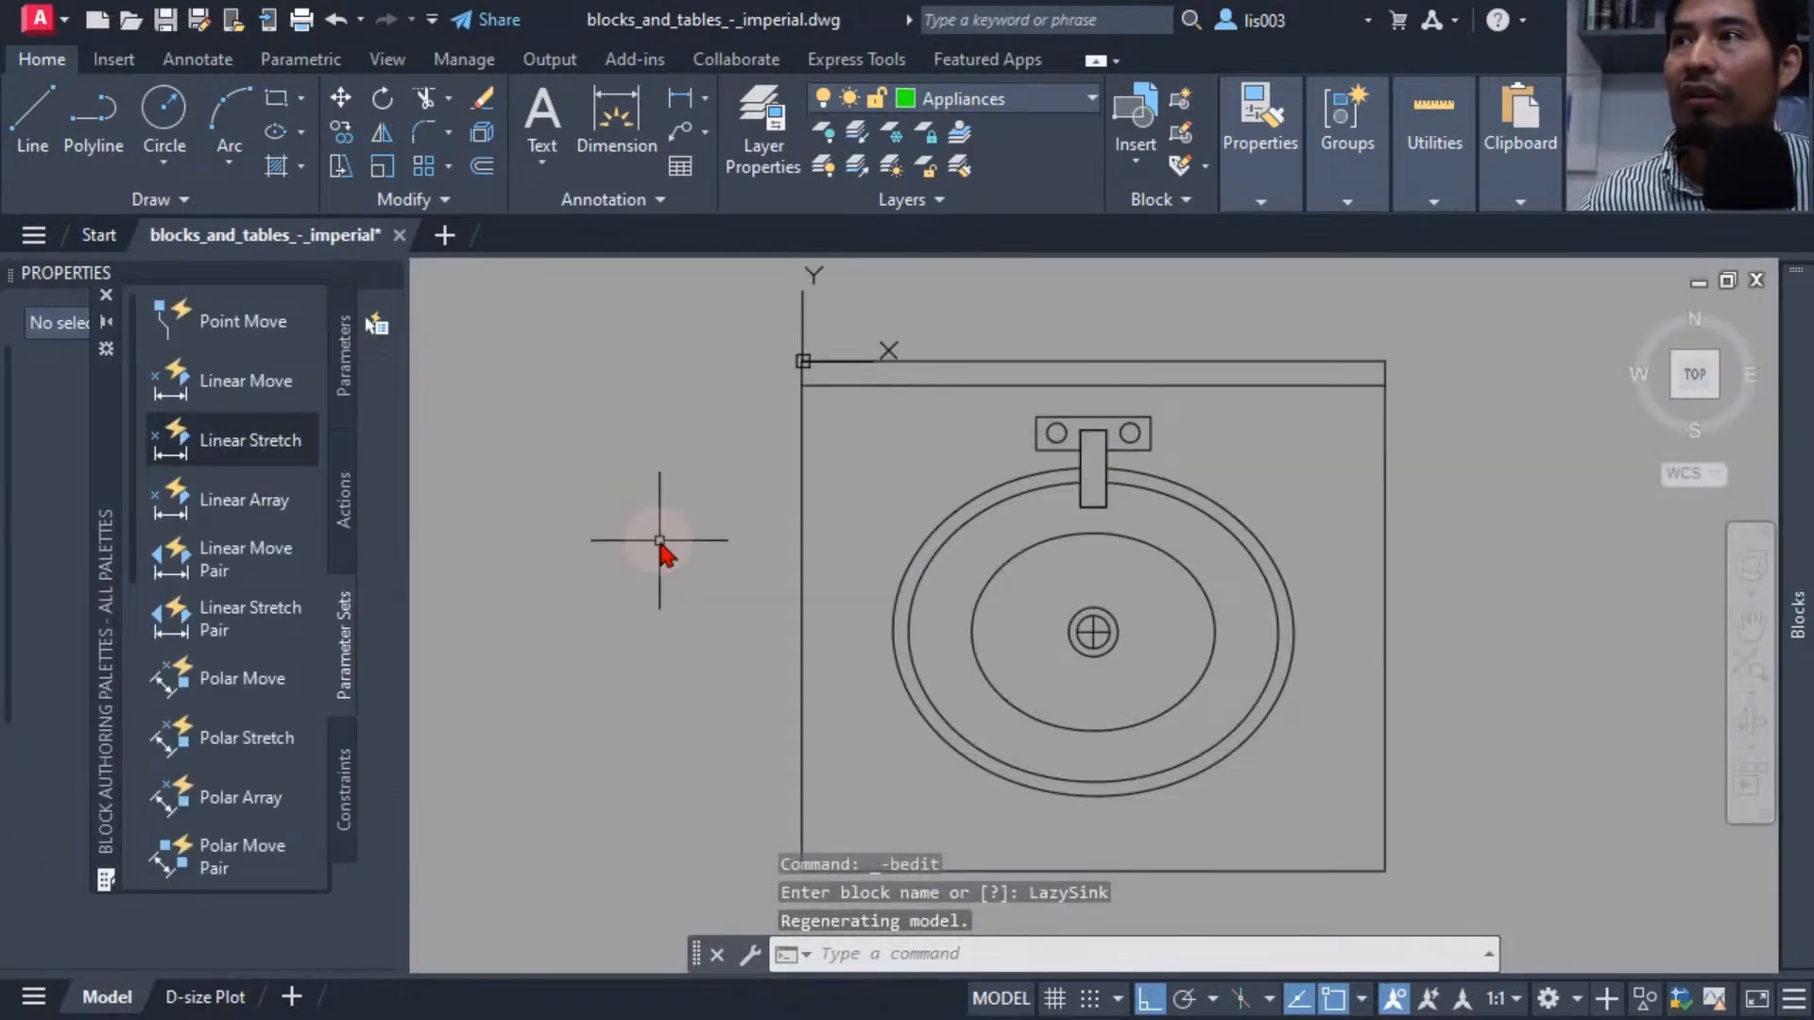
Add an Alignment parameter based at the sink's upper-left corner, oriented horizontally along its top edge.
middle_drag(659, 540, 611, 518)
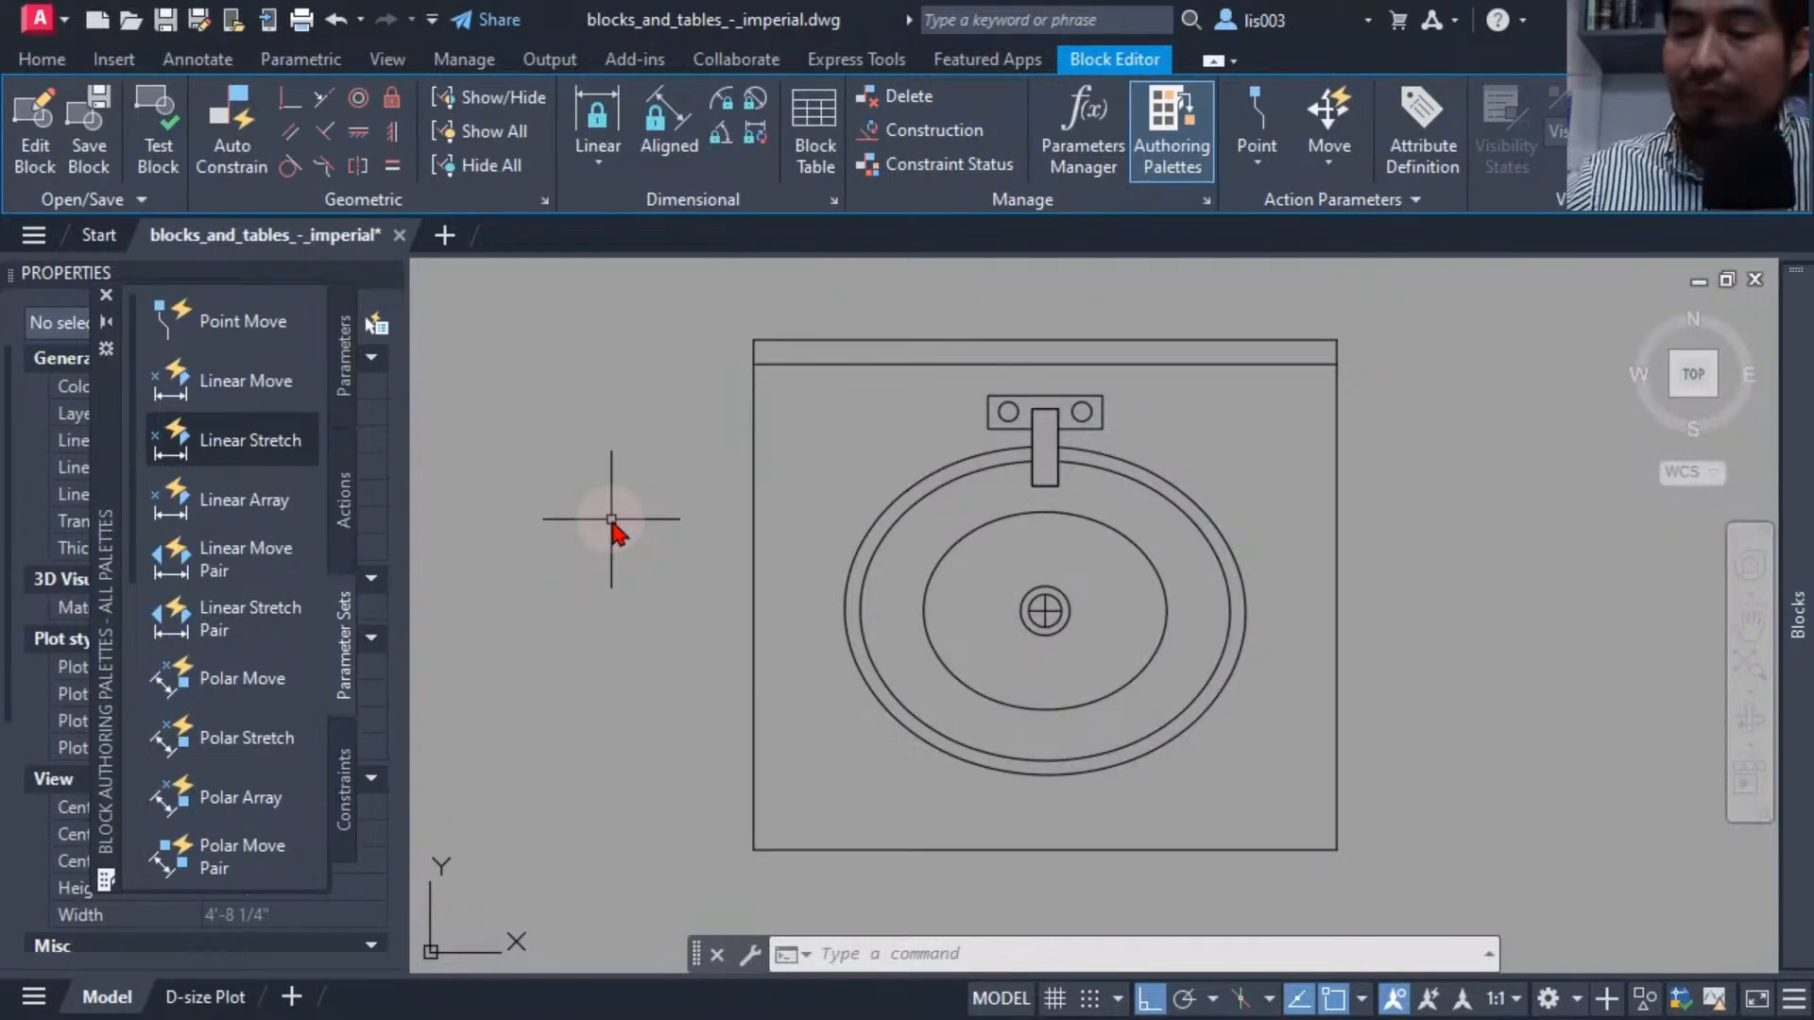
click(355, 370)
middle_drag(745, 535, 678, 556)
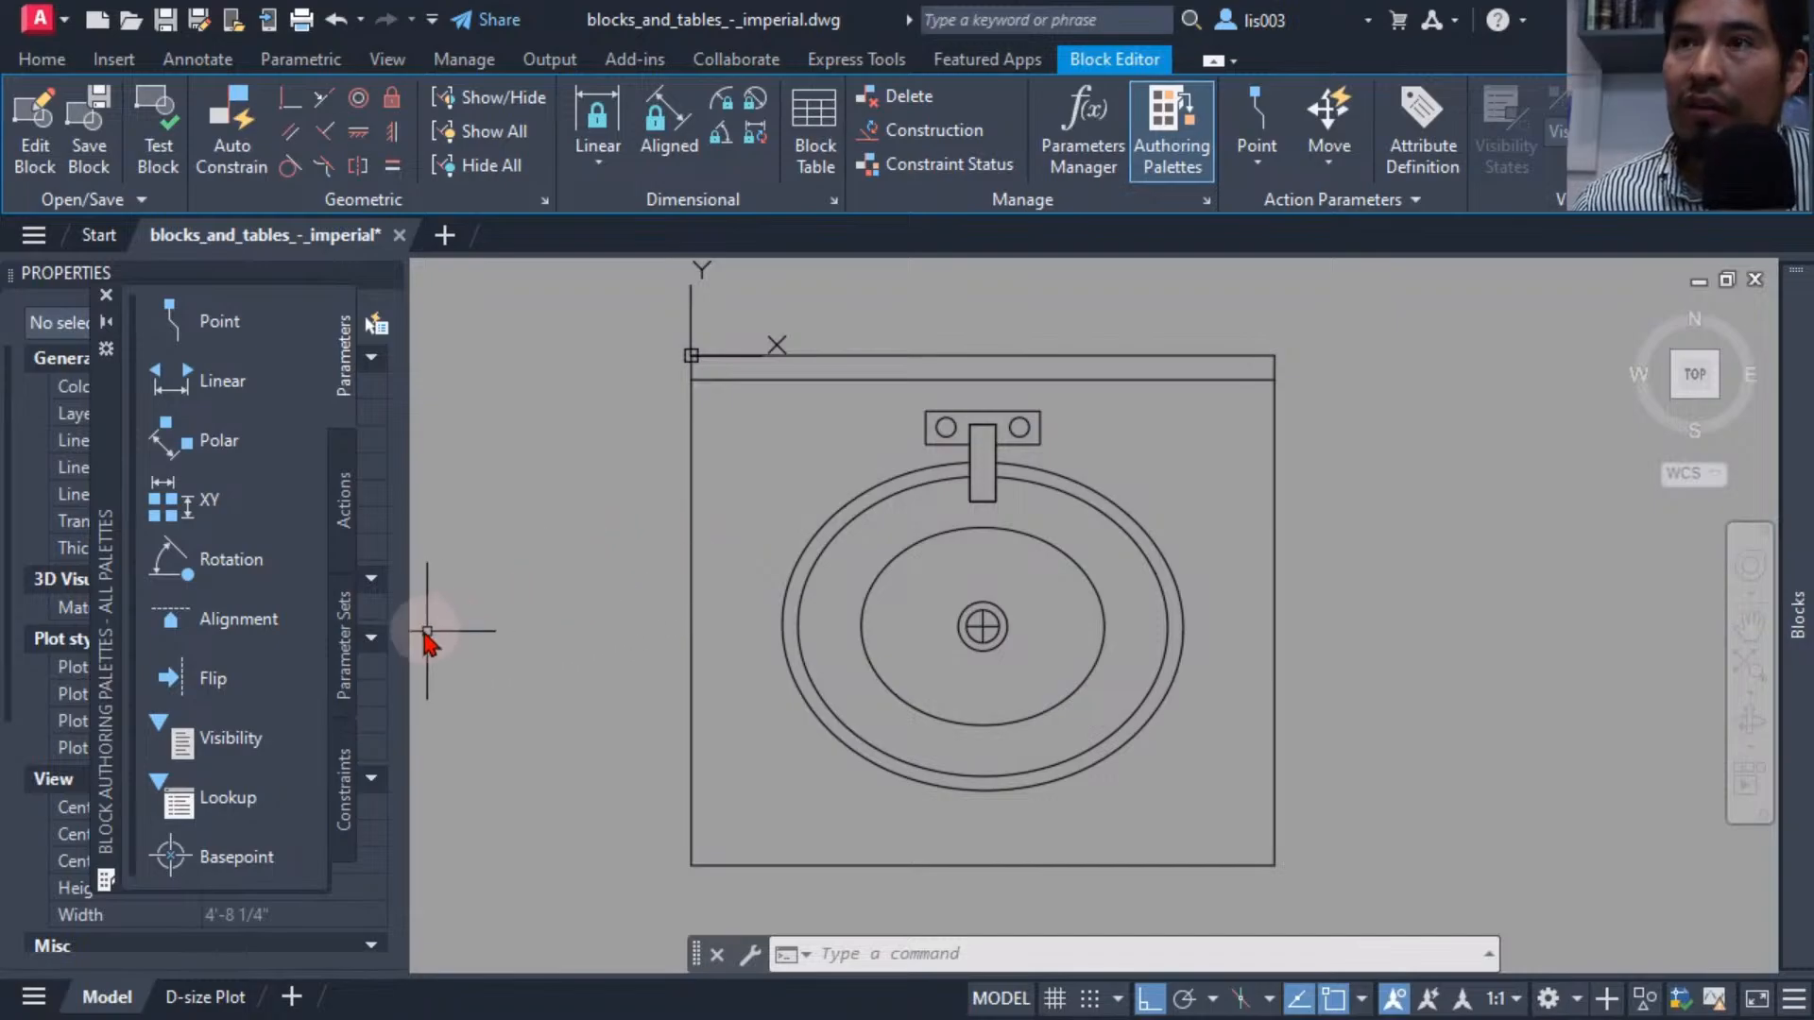
click(246, 624)
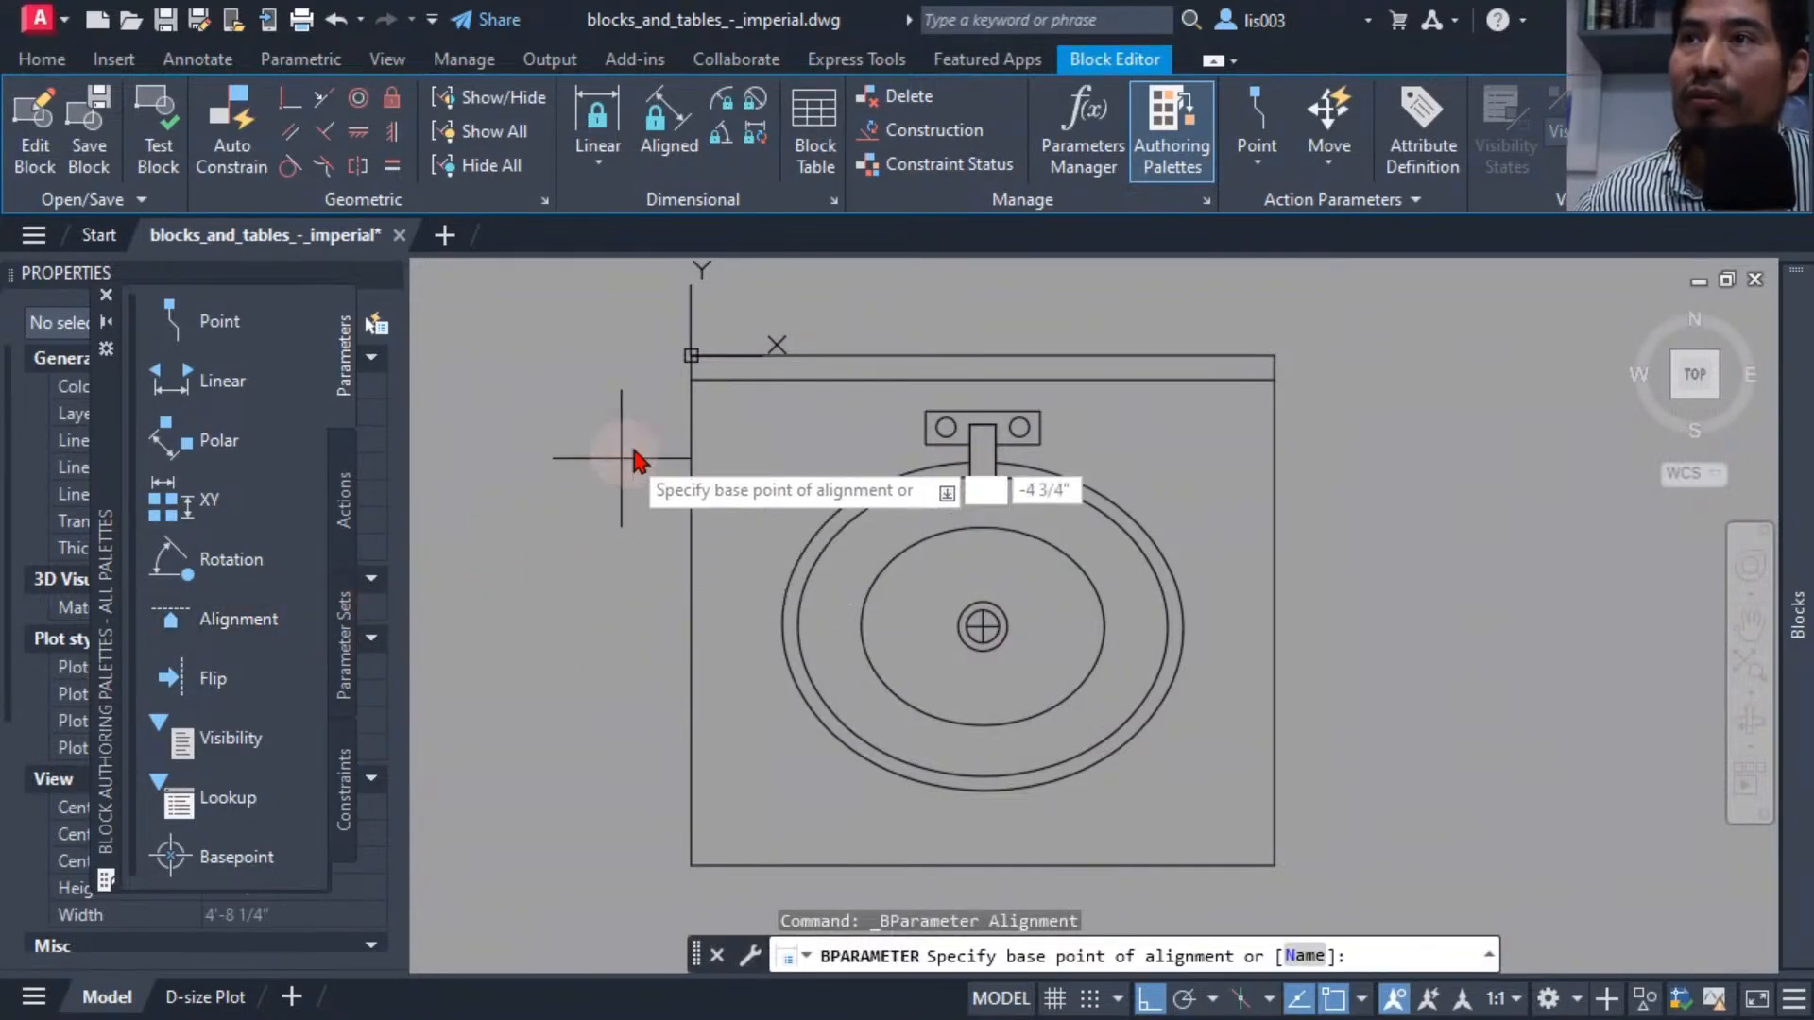
click(691, 356)
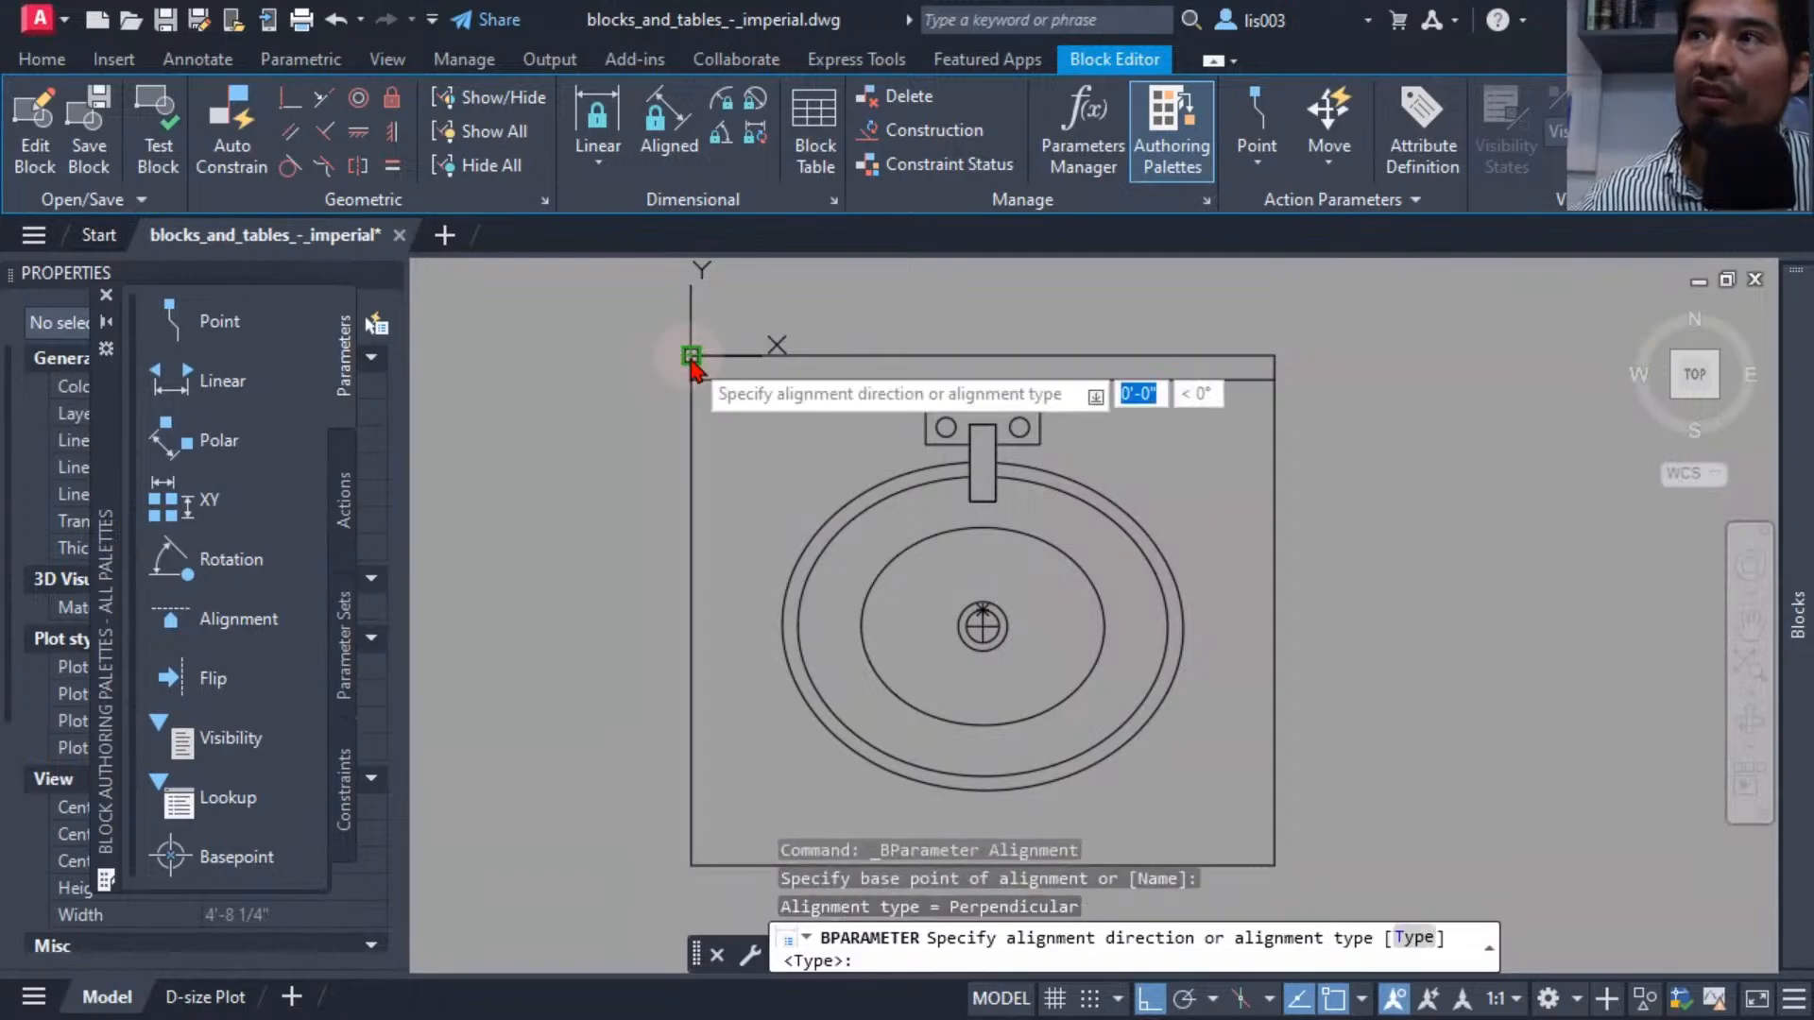
click(1401, 357)
scroll(1063, 604, down, 3)
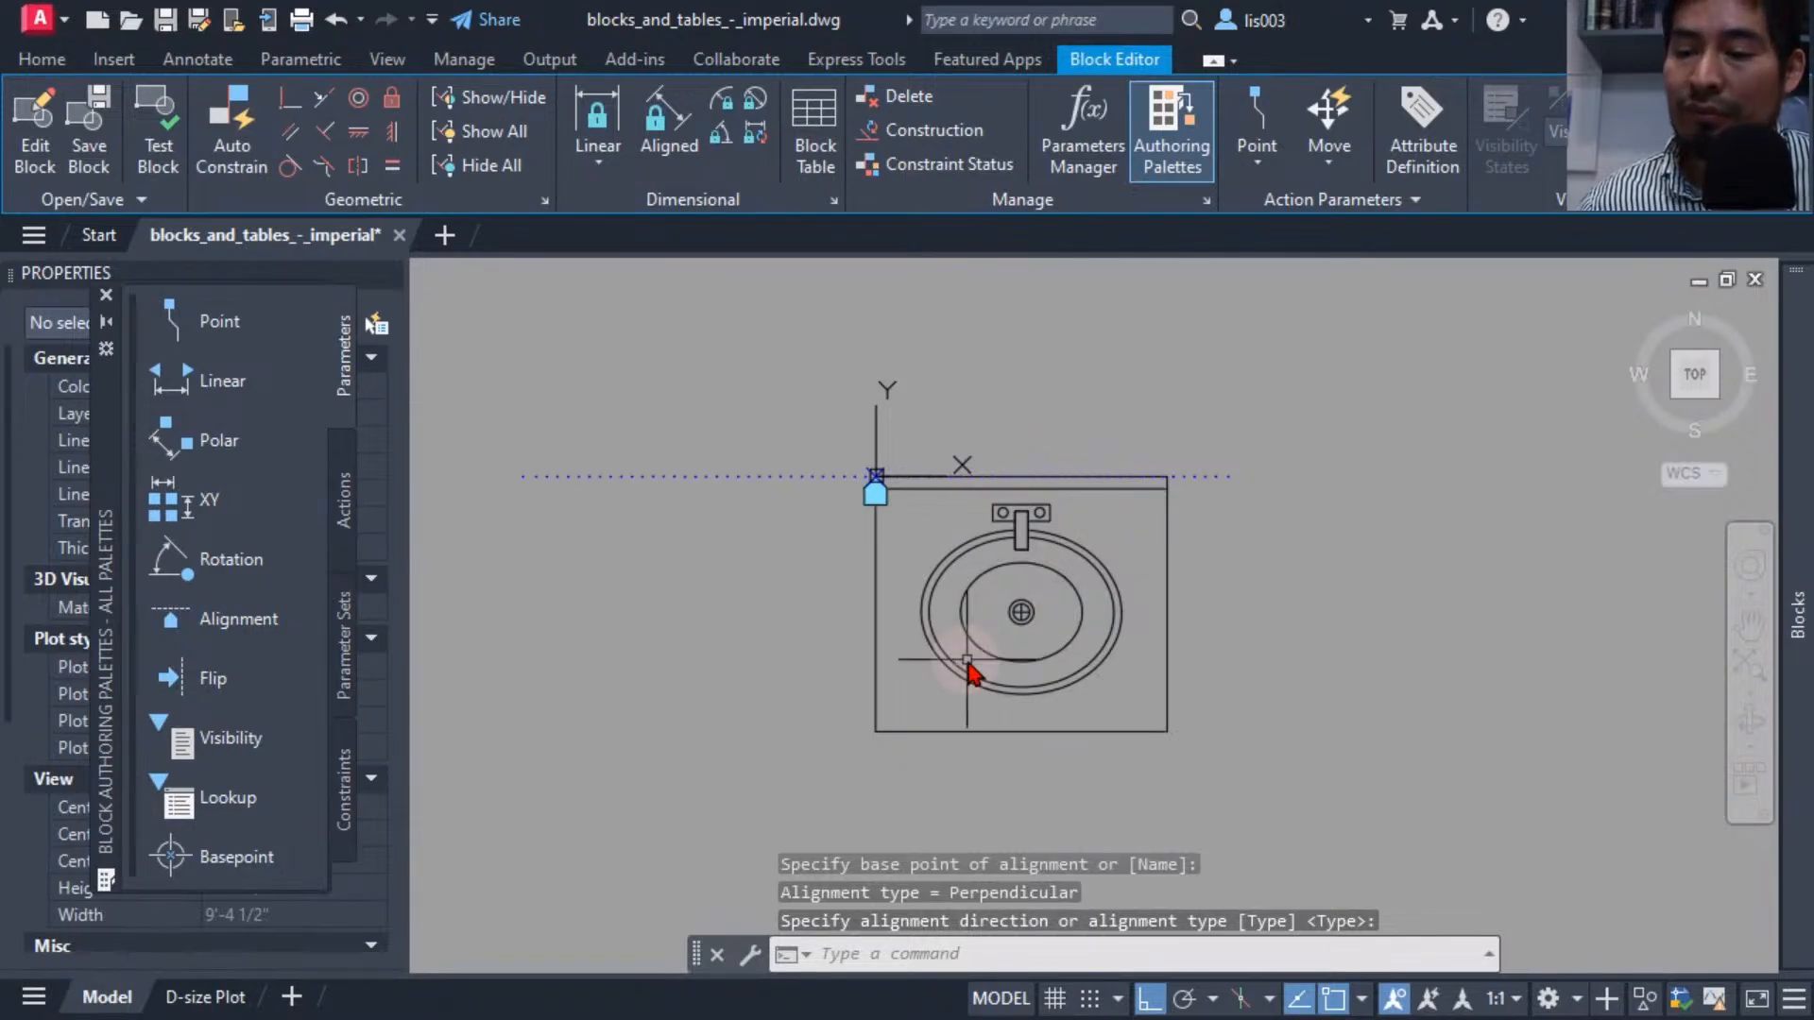
Open the Test Block window and draw a large rectangle beside the sink to act as walls.
click(162, 147)
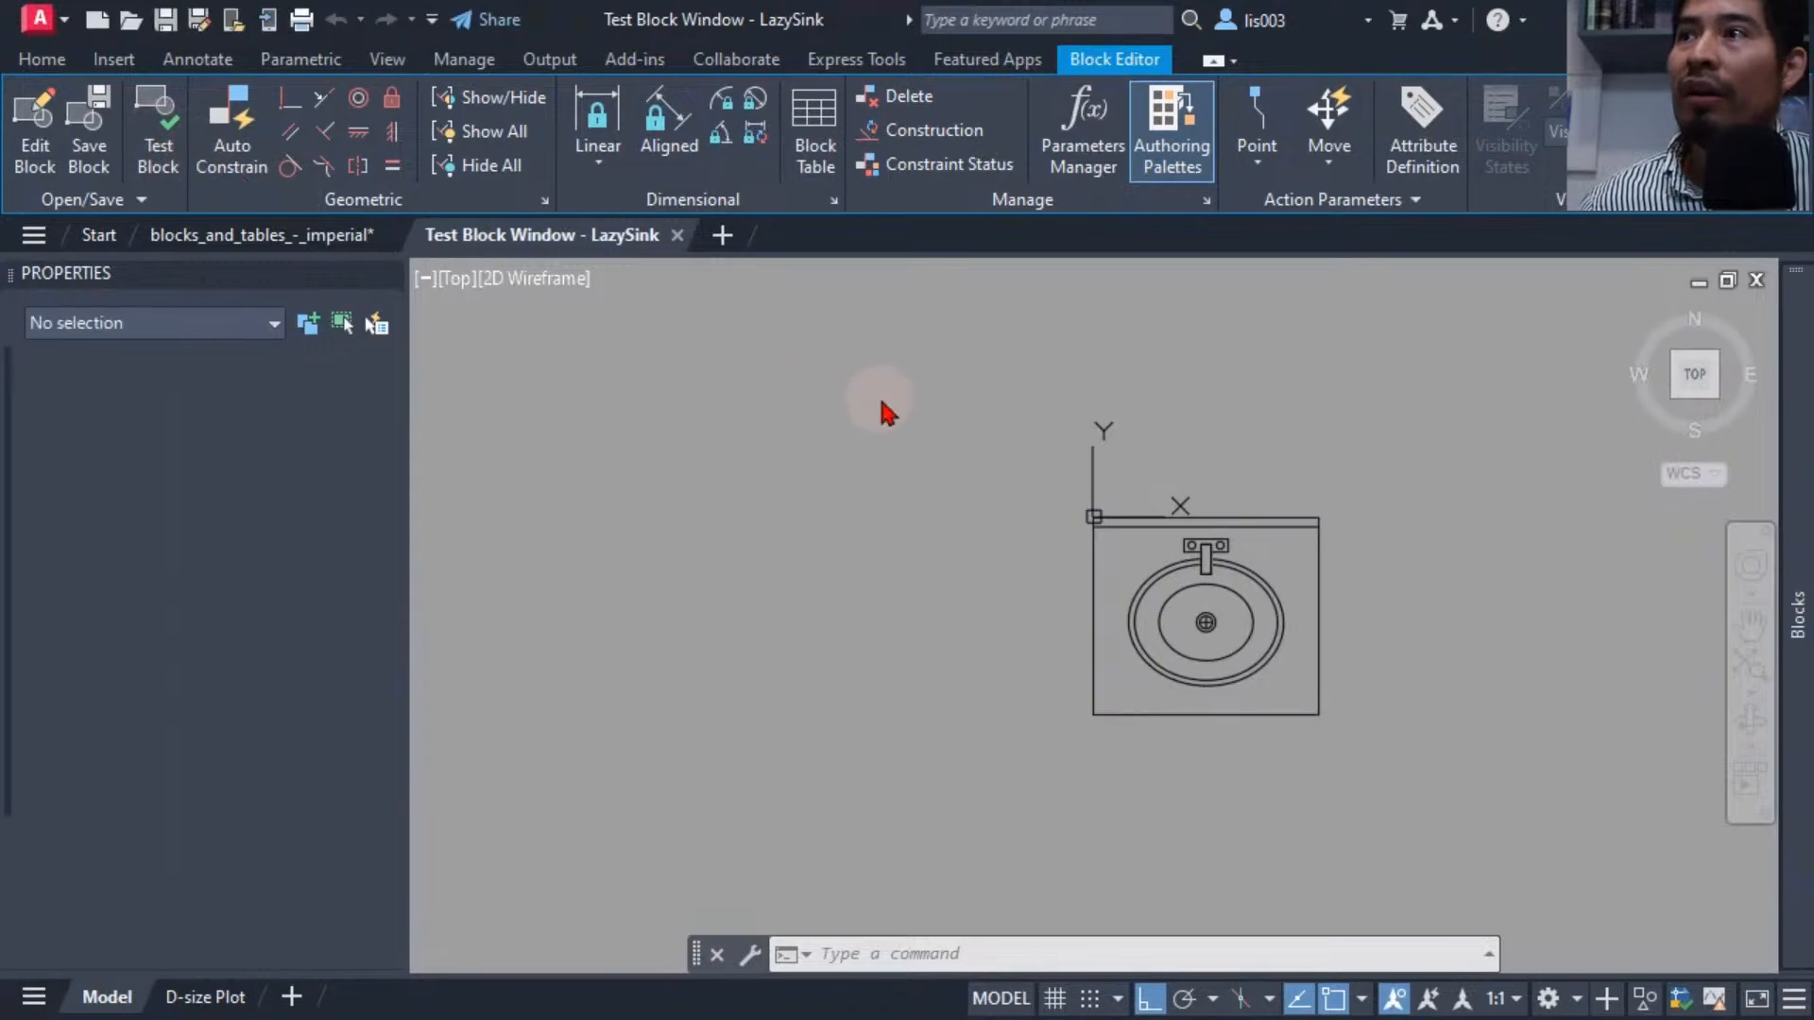
text(rec)
key(Return)
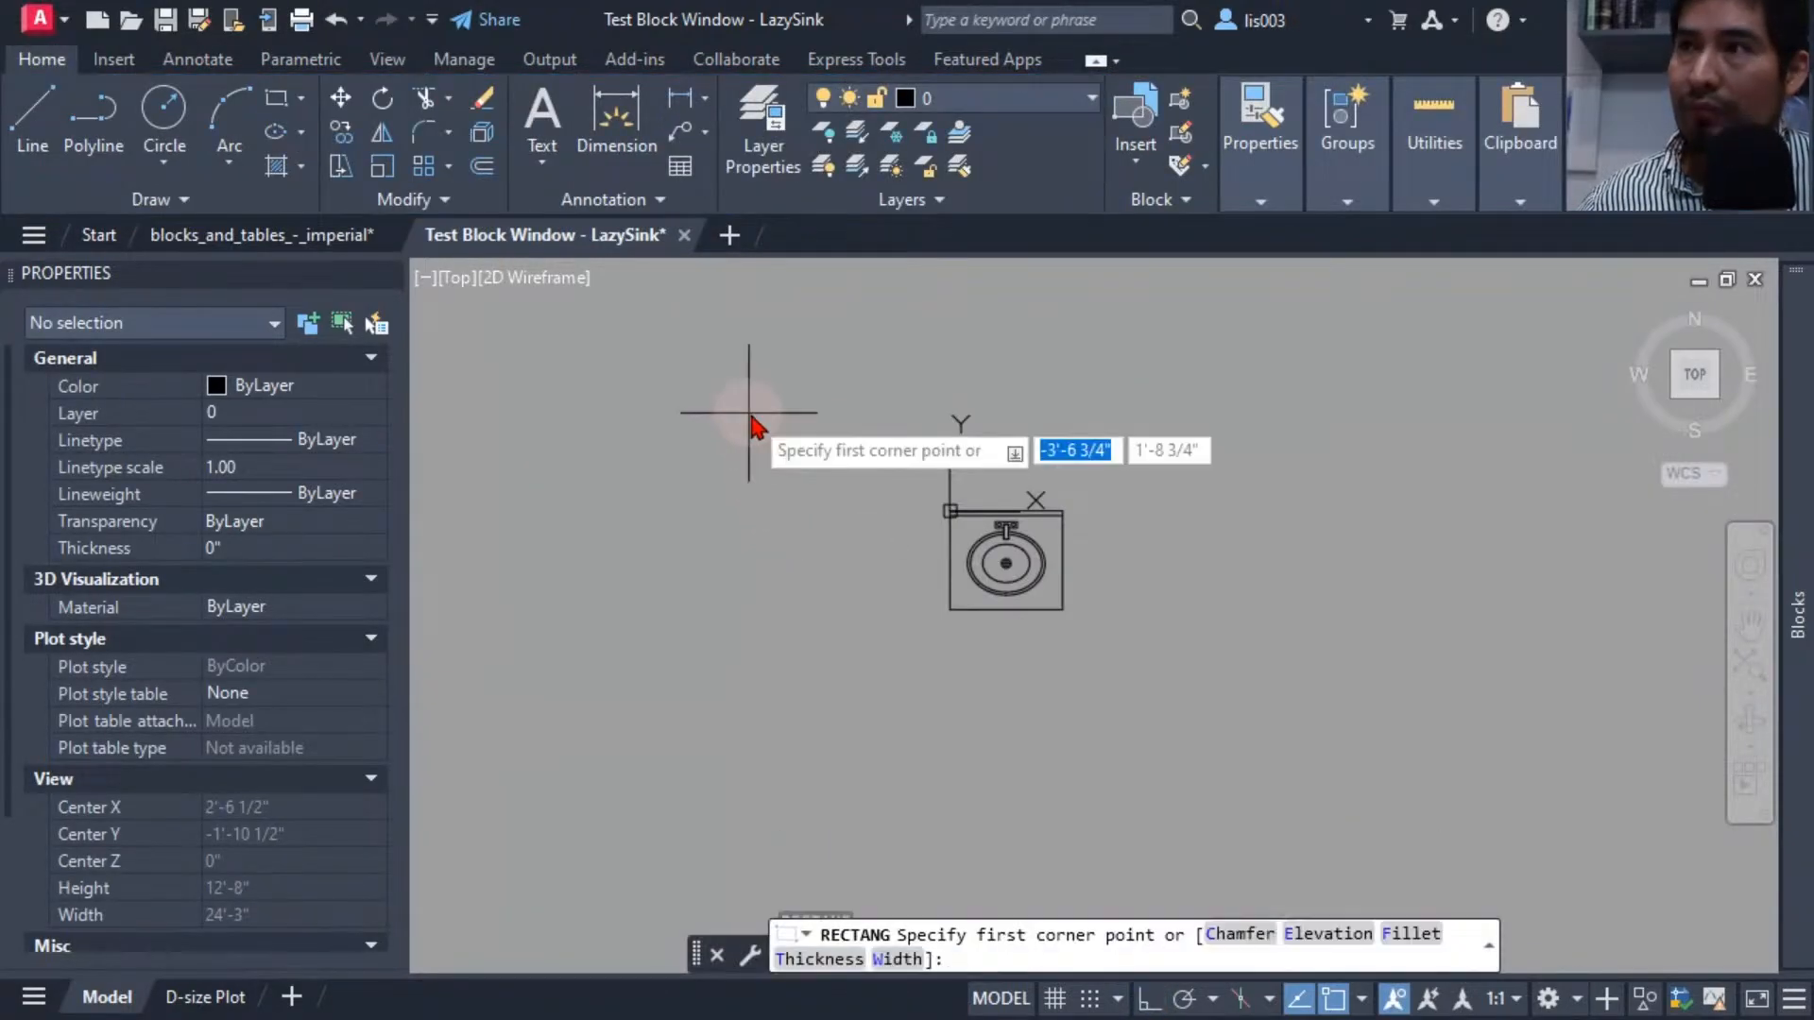
scroll(1196, 615, down, 3)
click(1258, 408)
click(1575, 773)
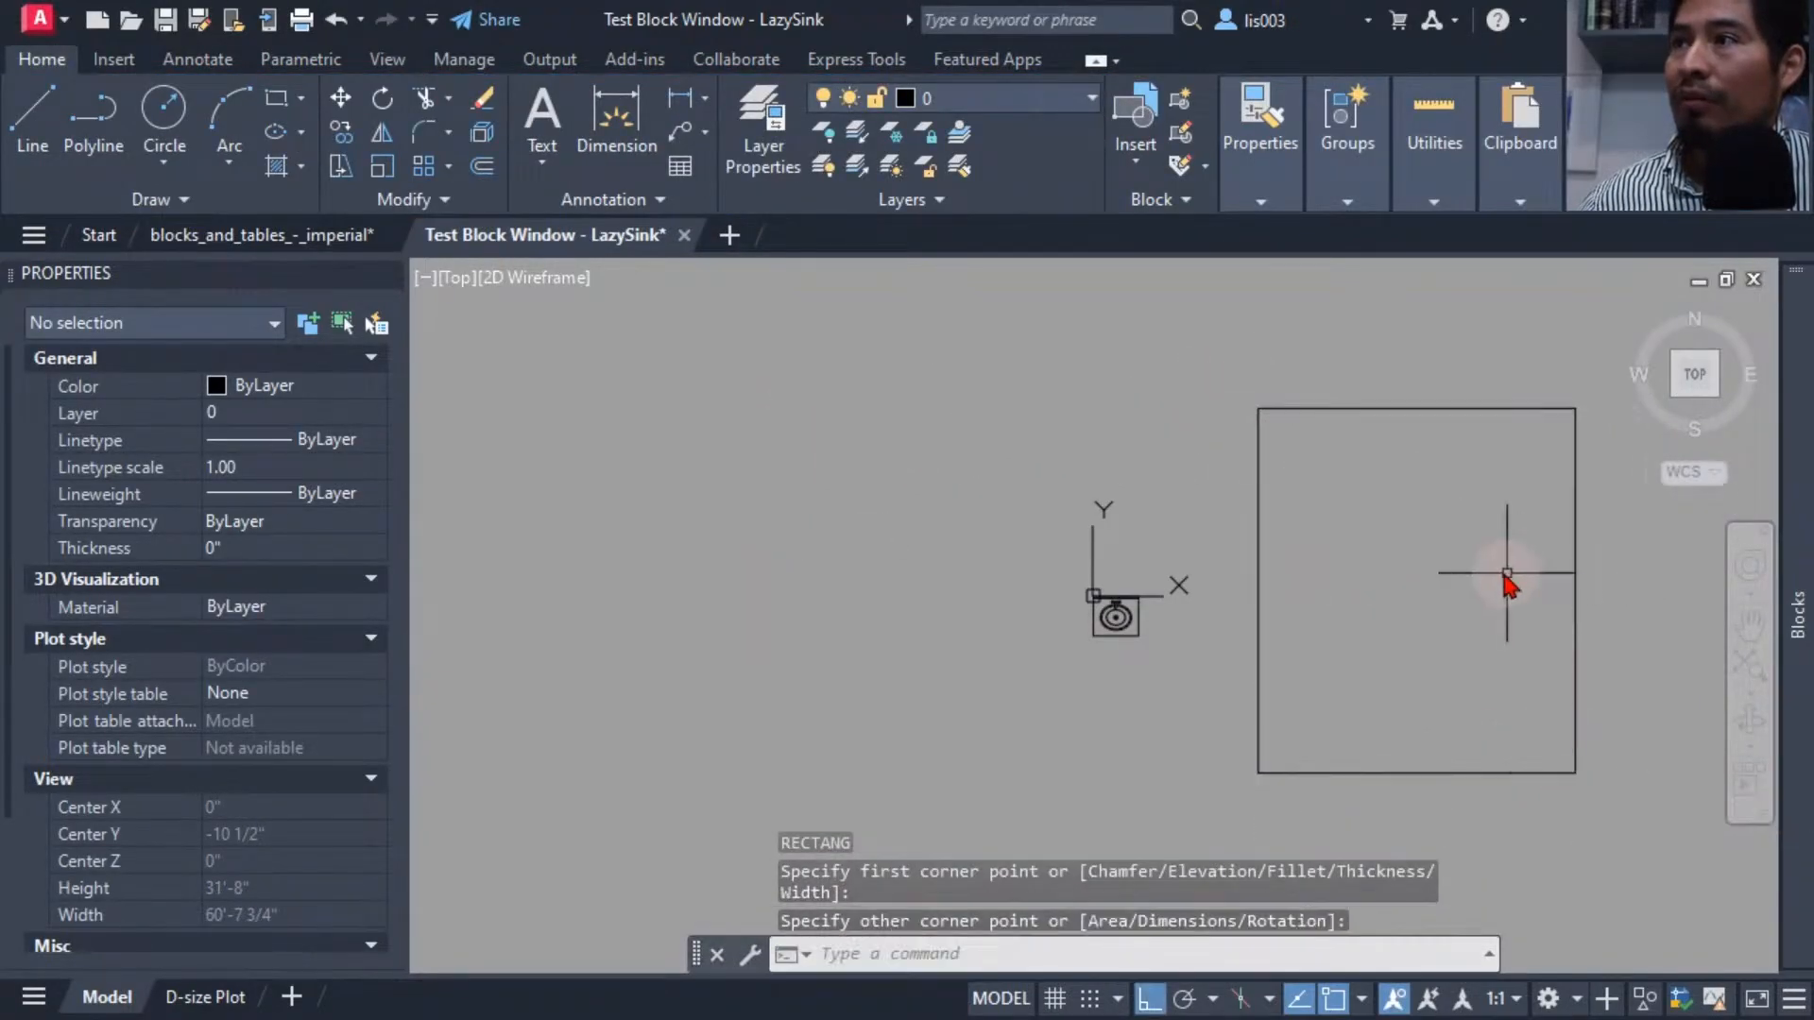
middle_drag(1507, 574, 1184, 565)
scroll(884, 562, up, 3)
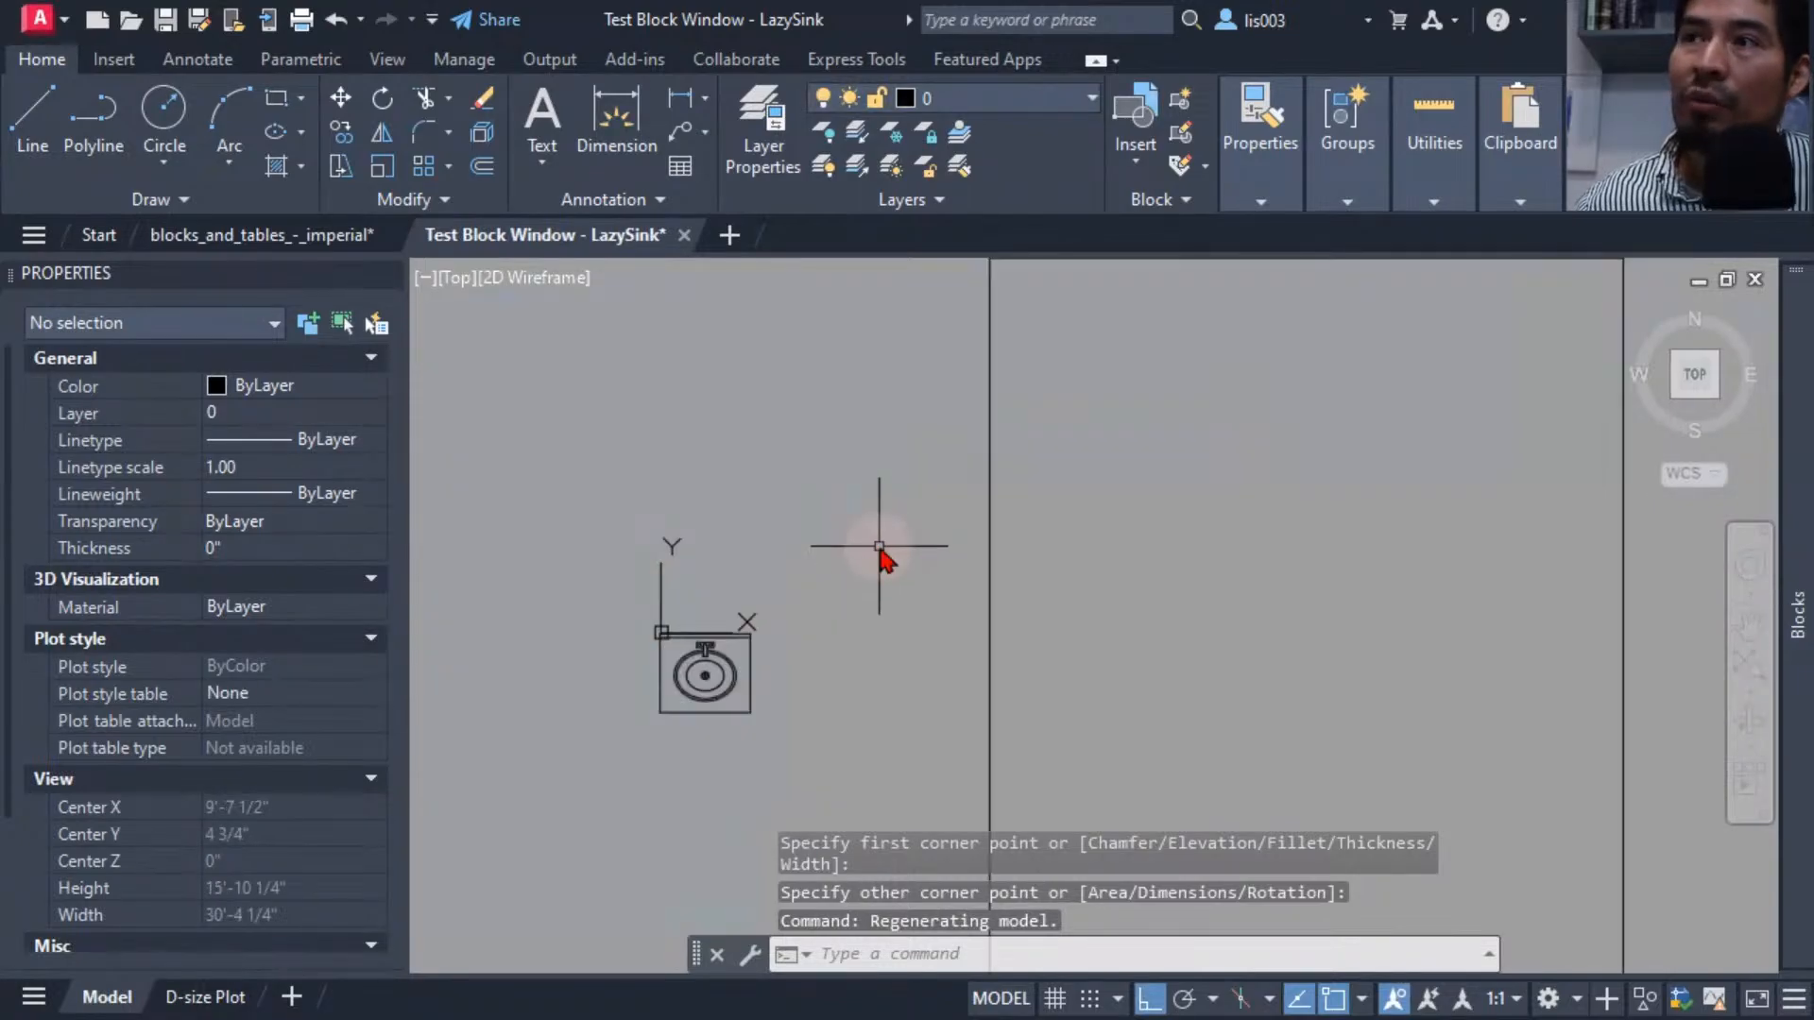
Move the sink by its alignment grip onto the rectangle's right edge so it aligns to that wall.
click(748, 684)
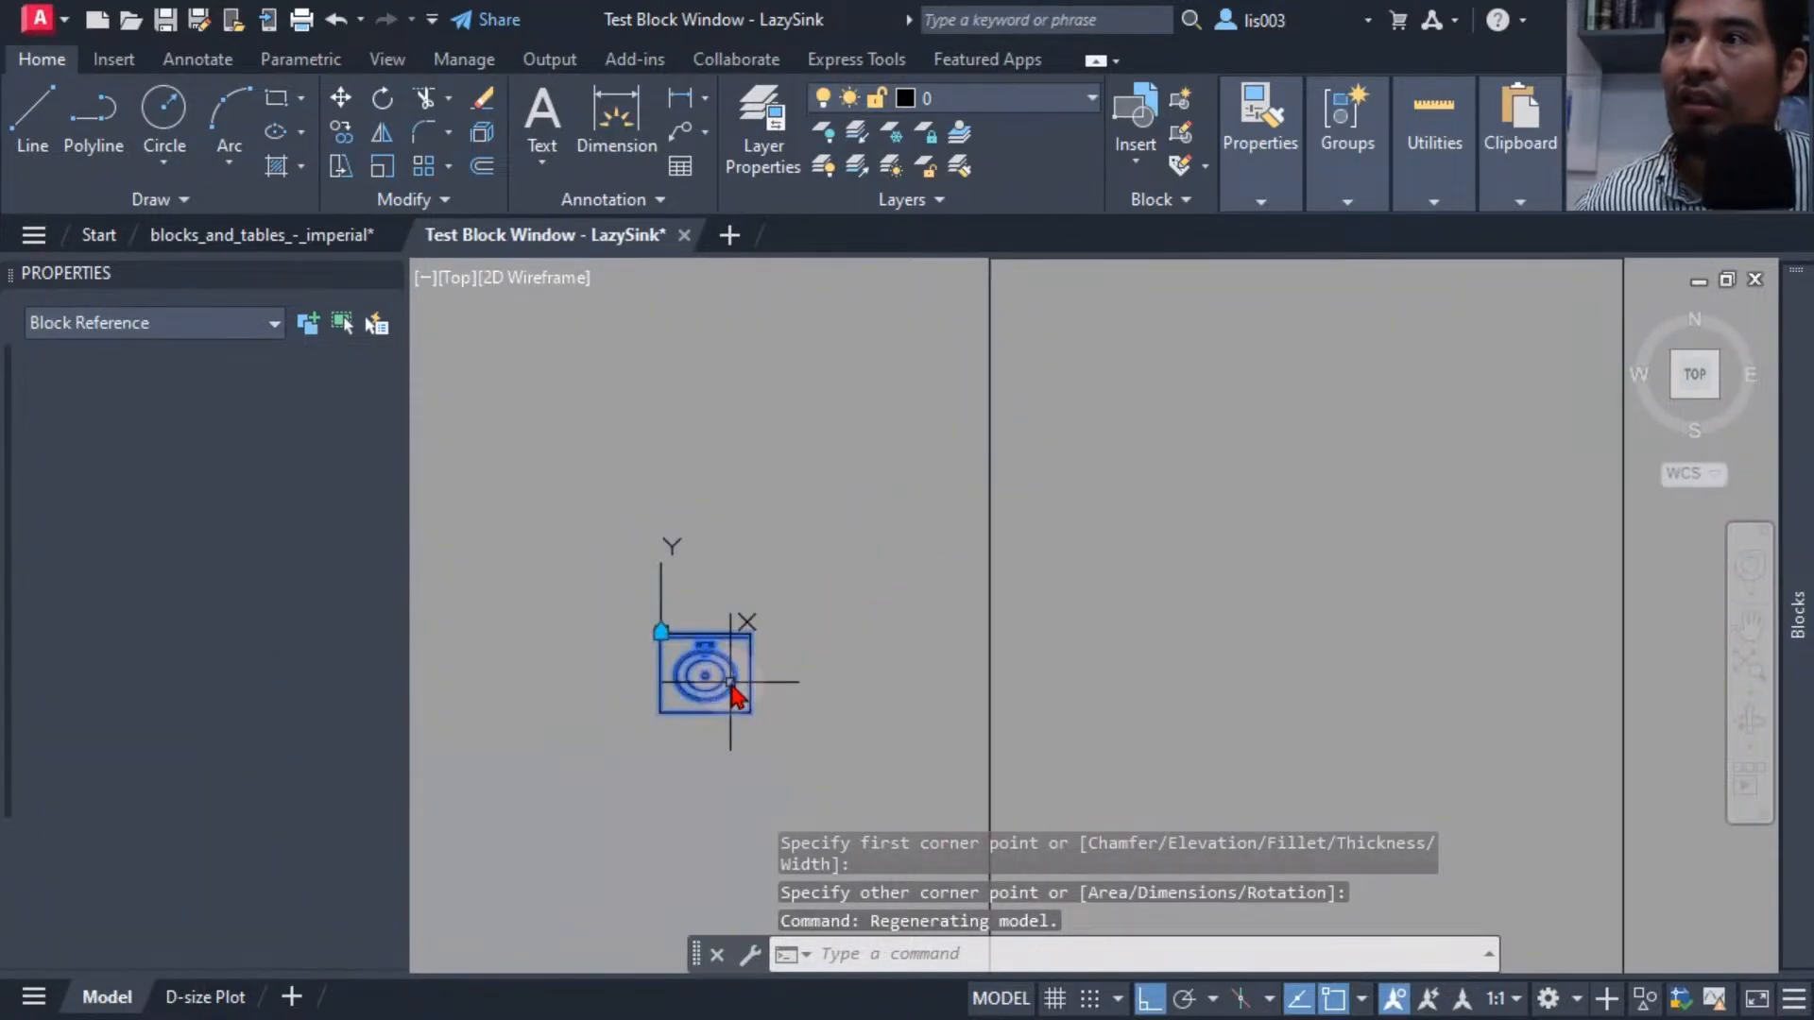
click(664, 632)
middle_drag(1146, 525, 1143, 591)
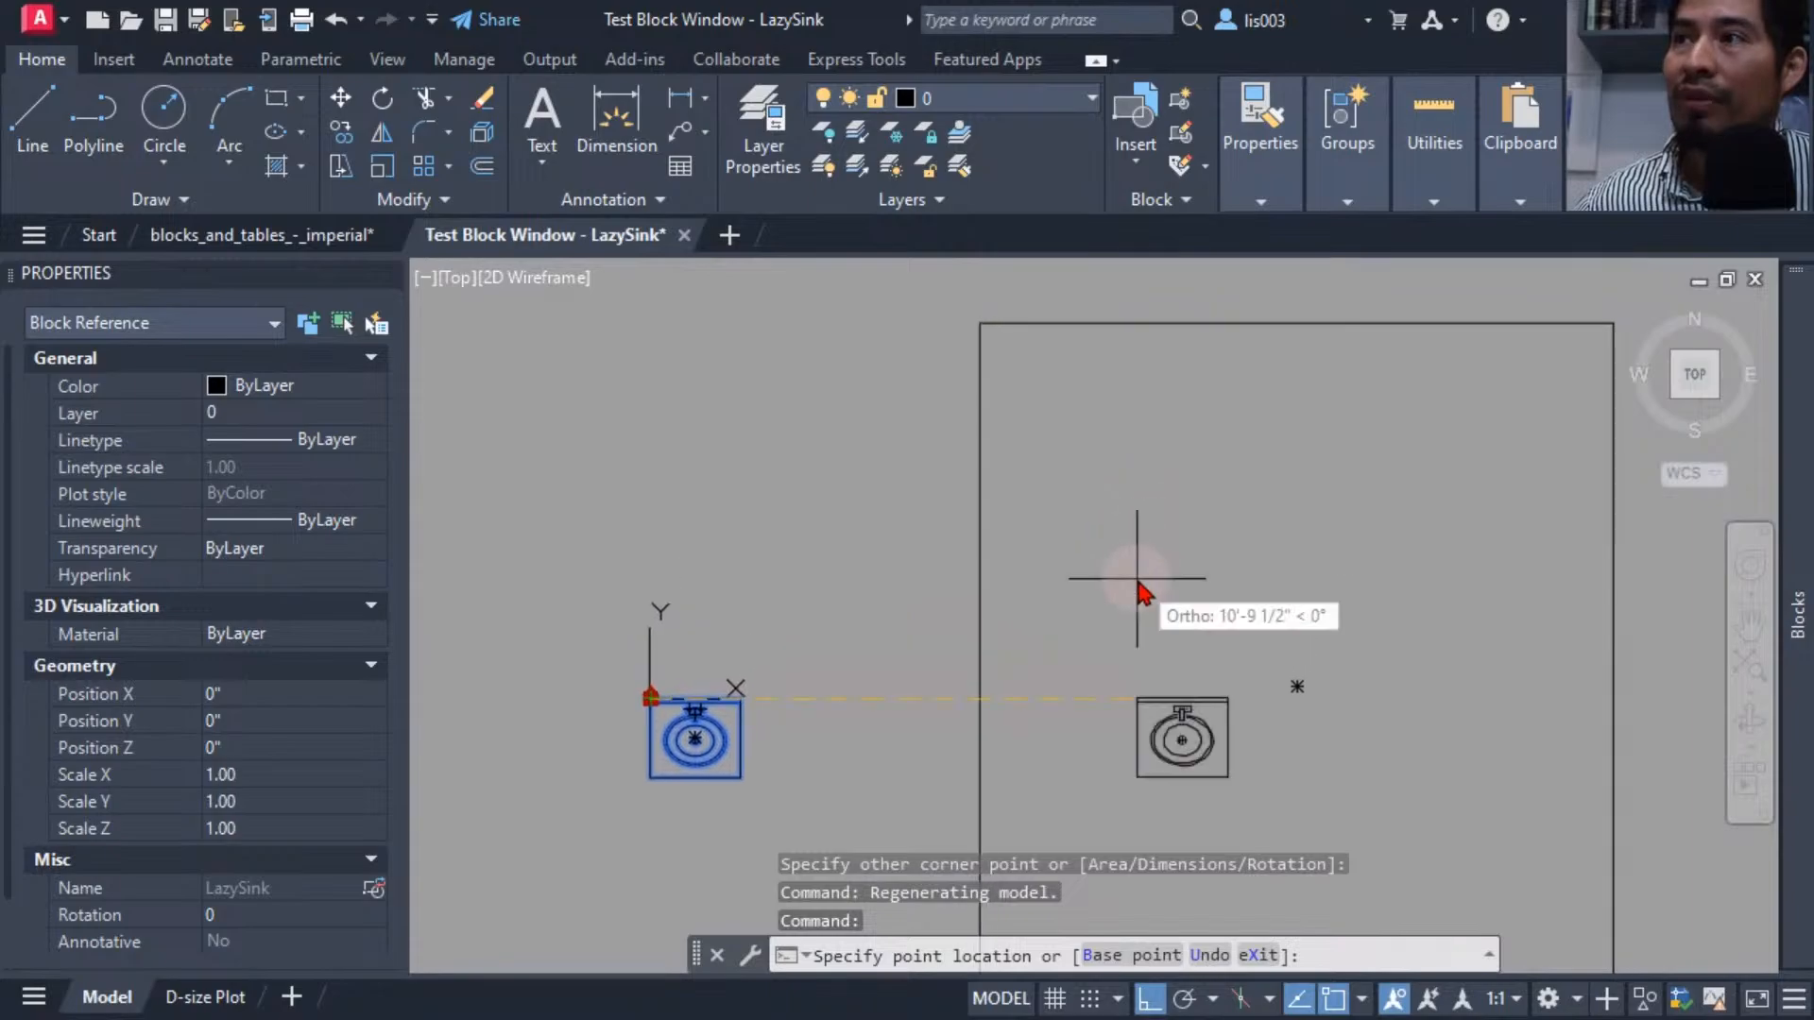
key(F8)
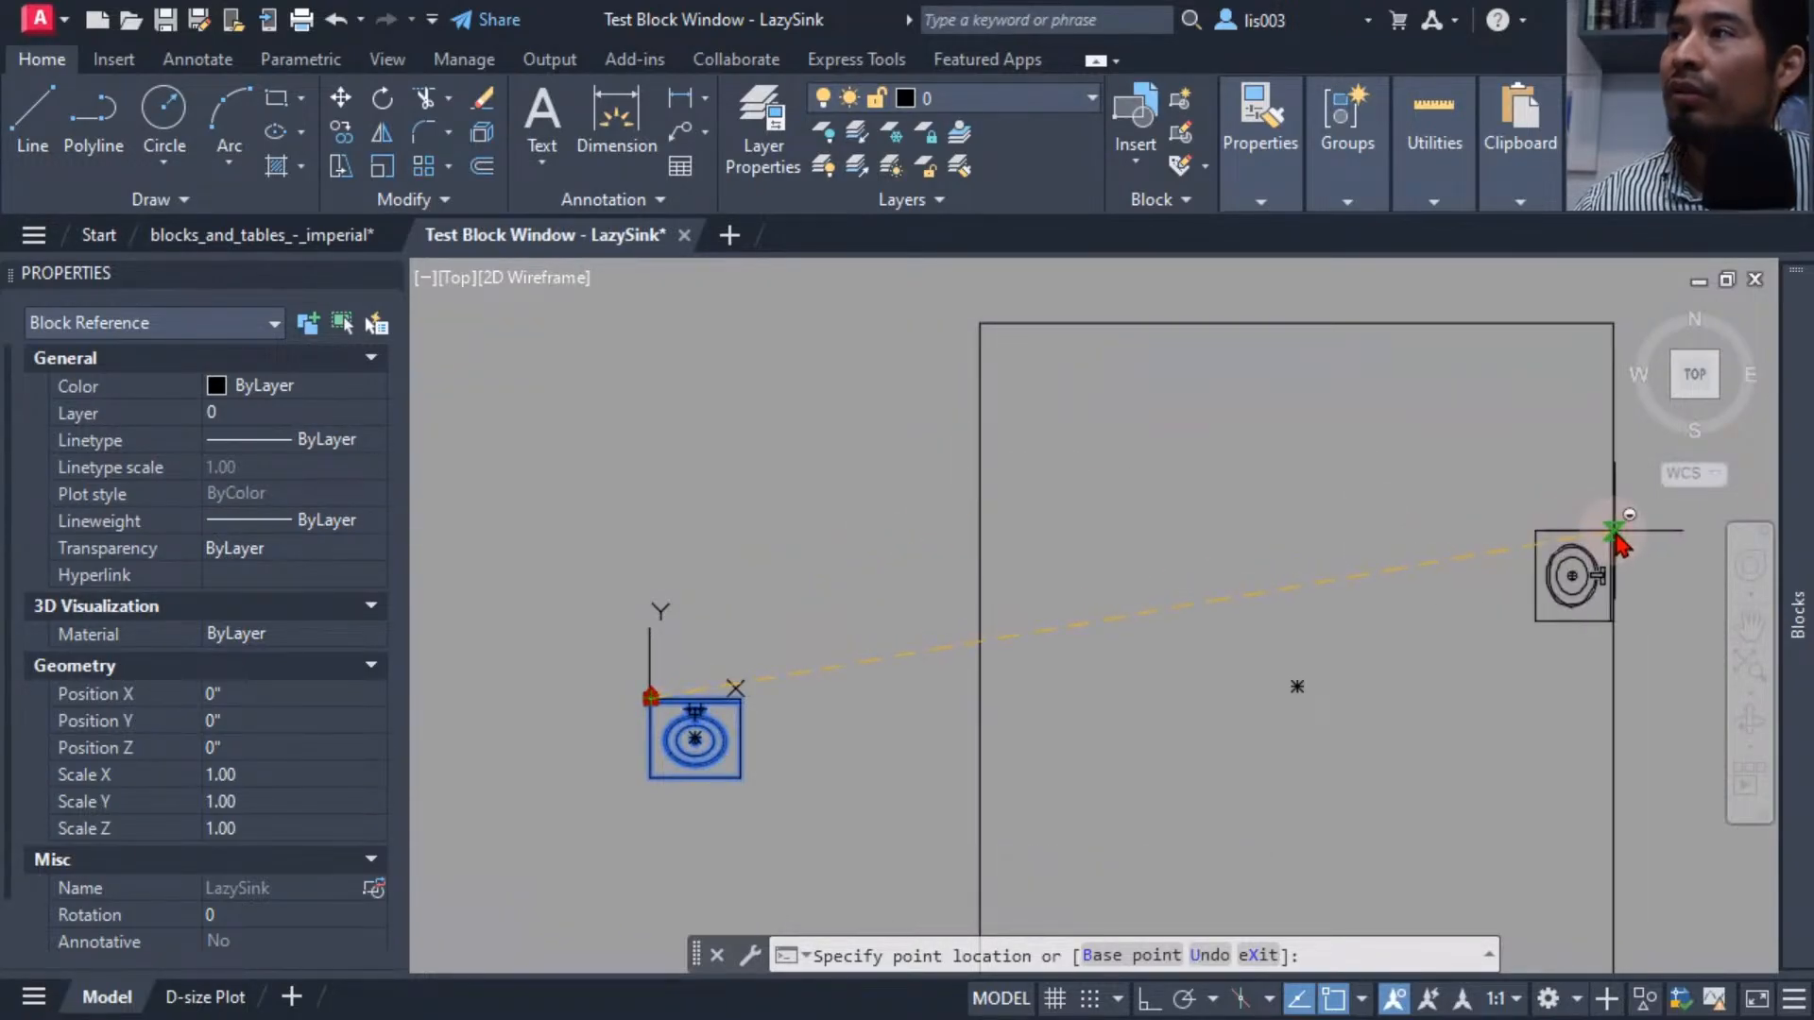
click(1609, 491)
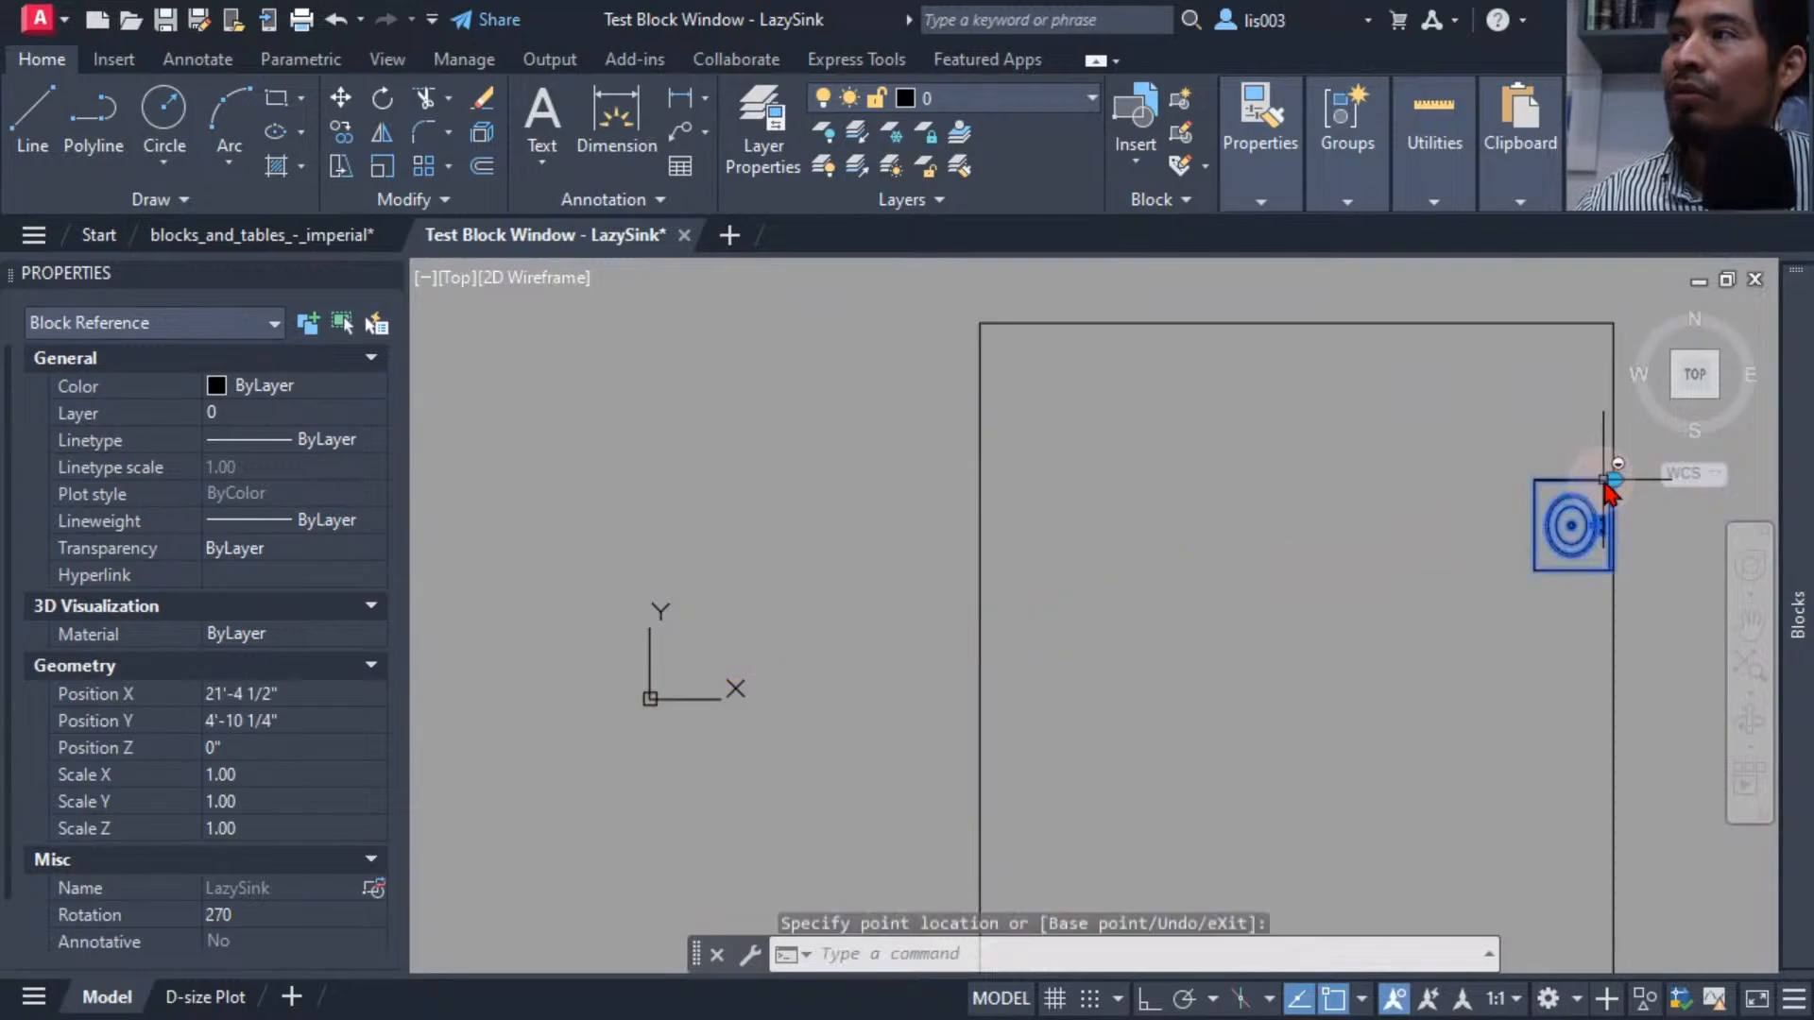
Move the sink's alignment grip onto the rectangle's top edge to align it with that wall.
middle_drag(1427, 608, 1185, 600)
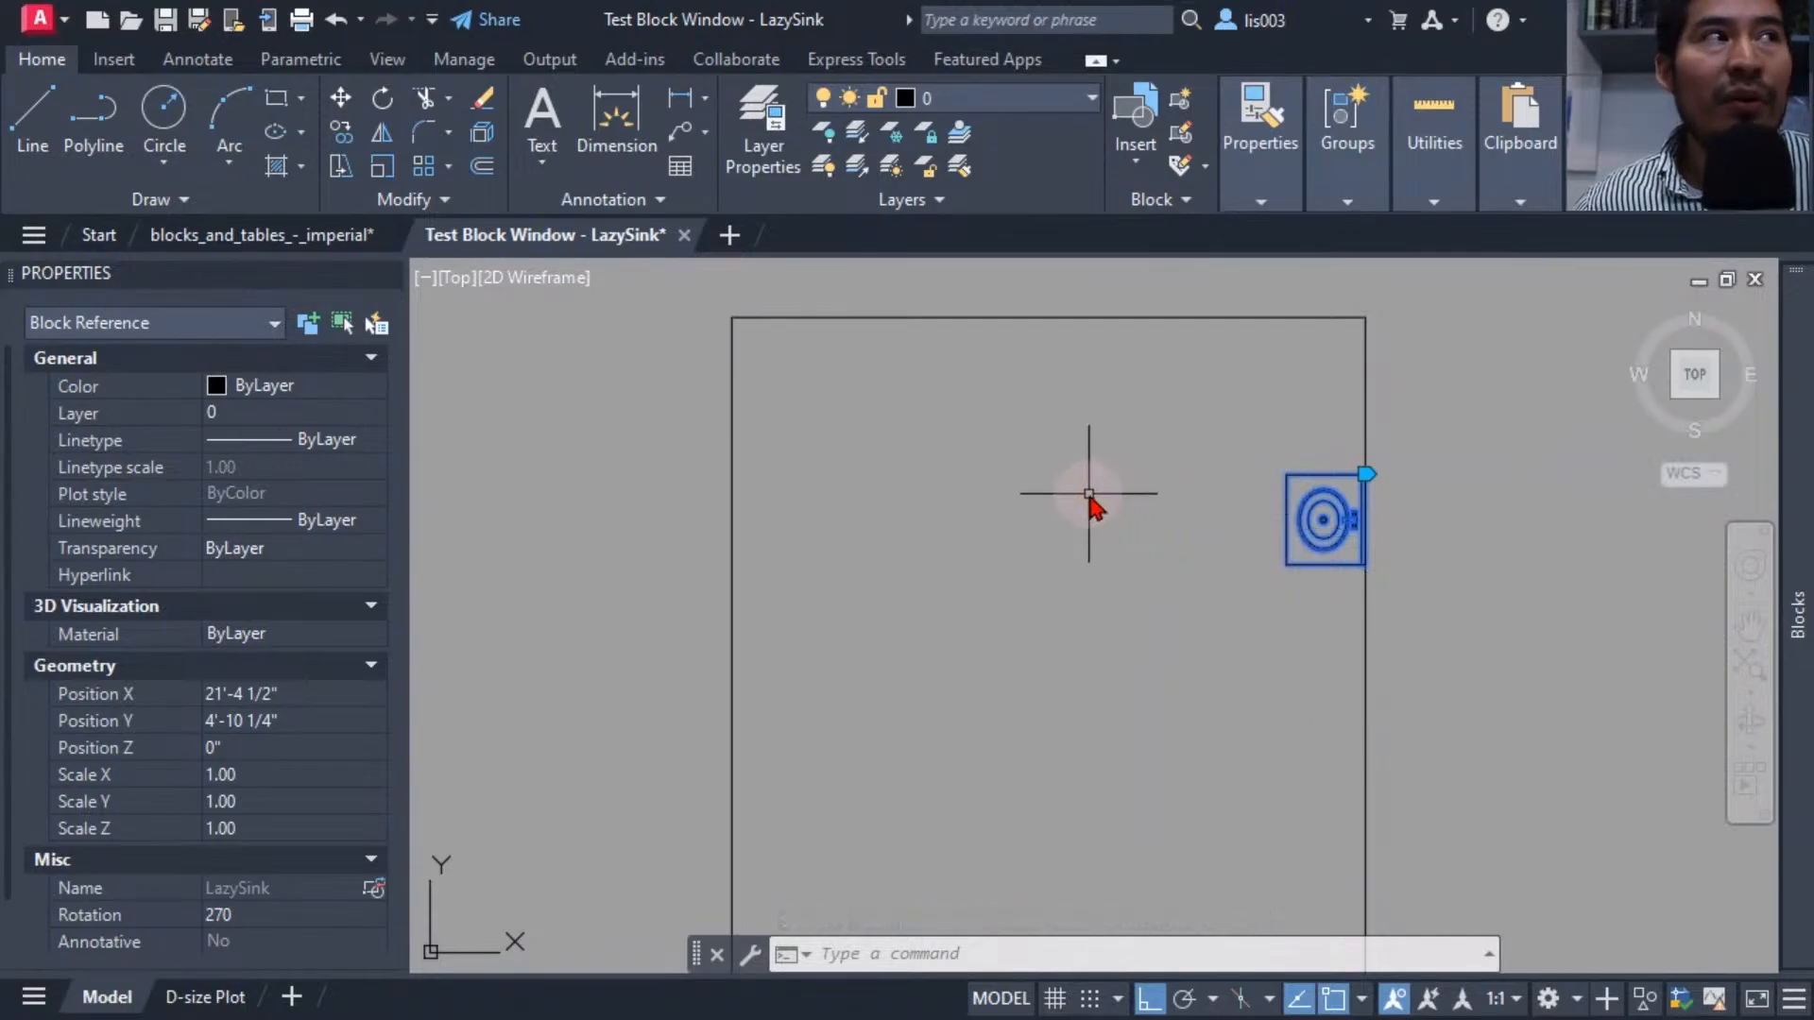
click(1366, 473)
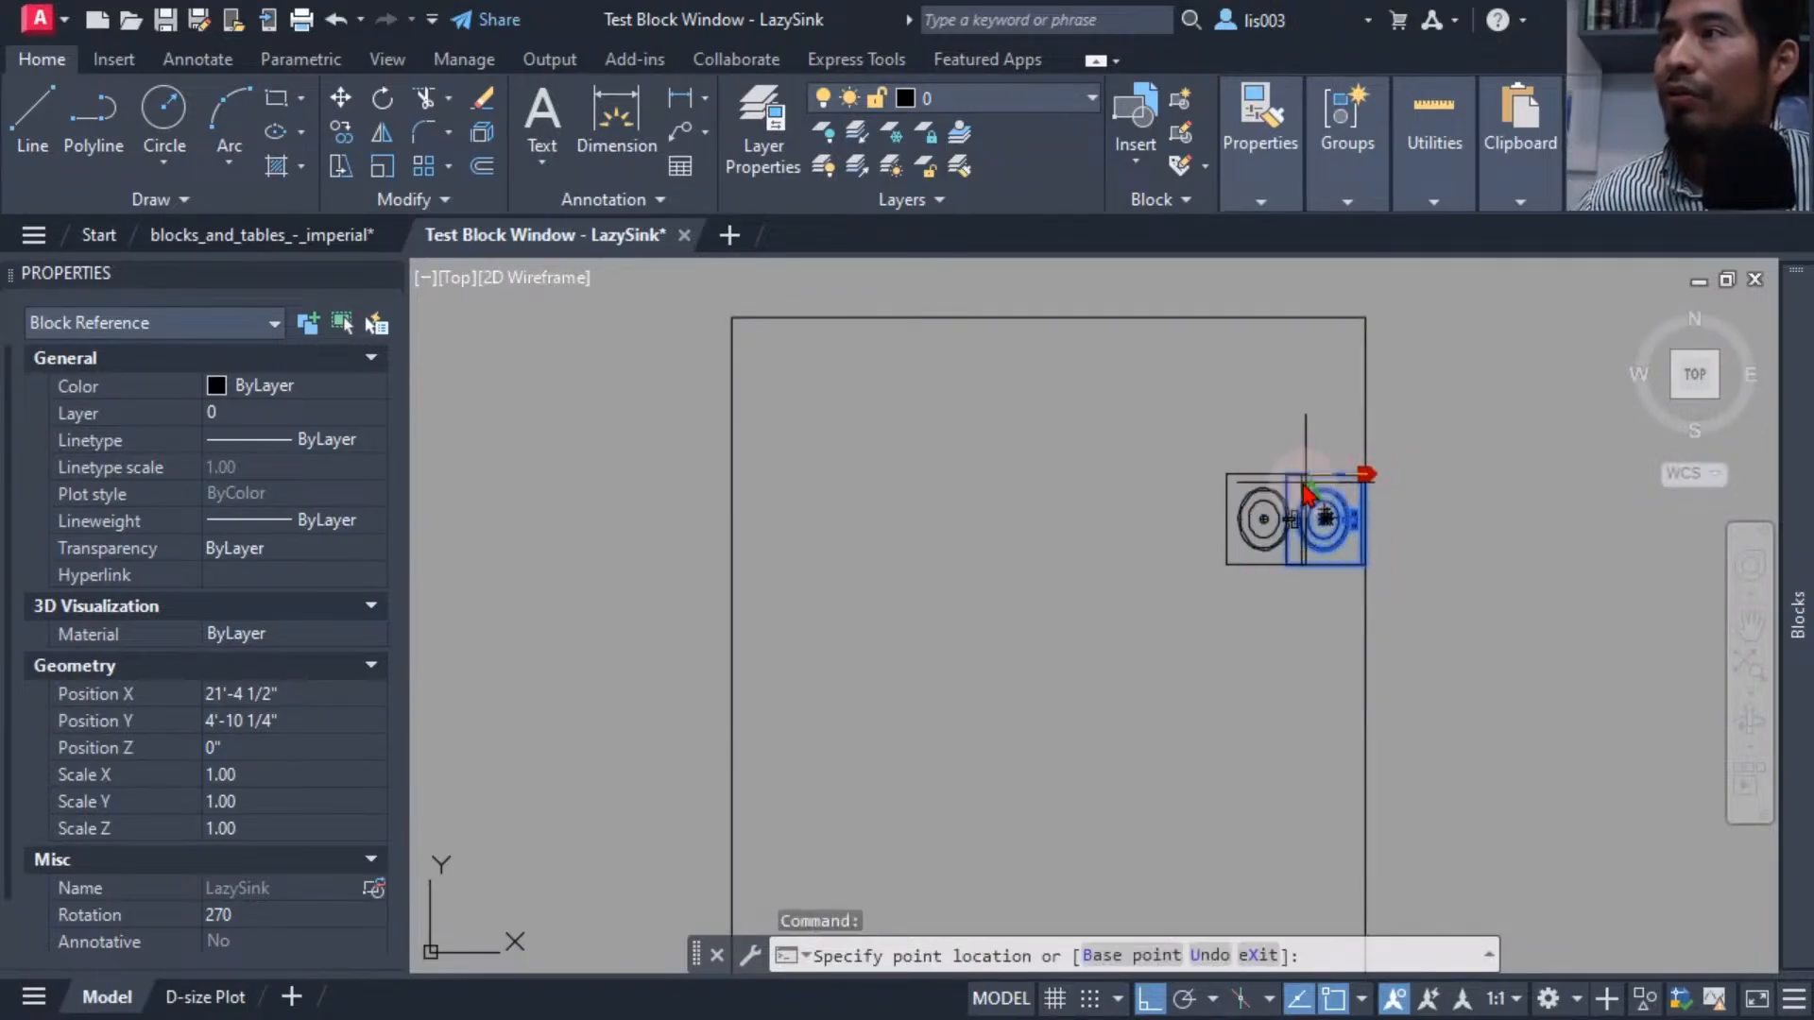
click(1101, 319)
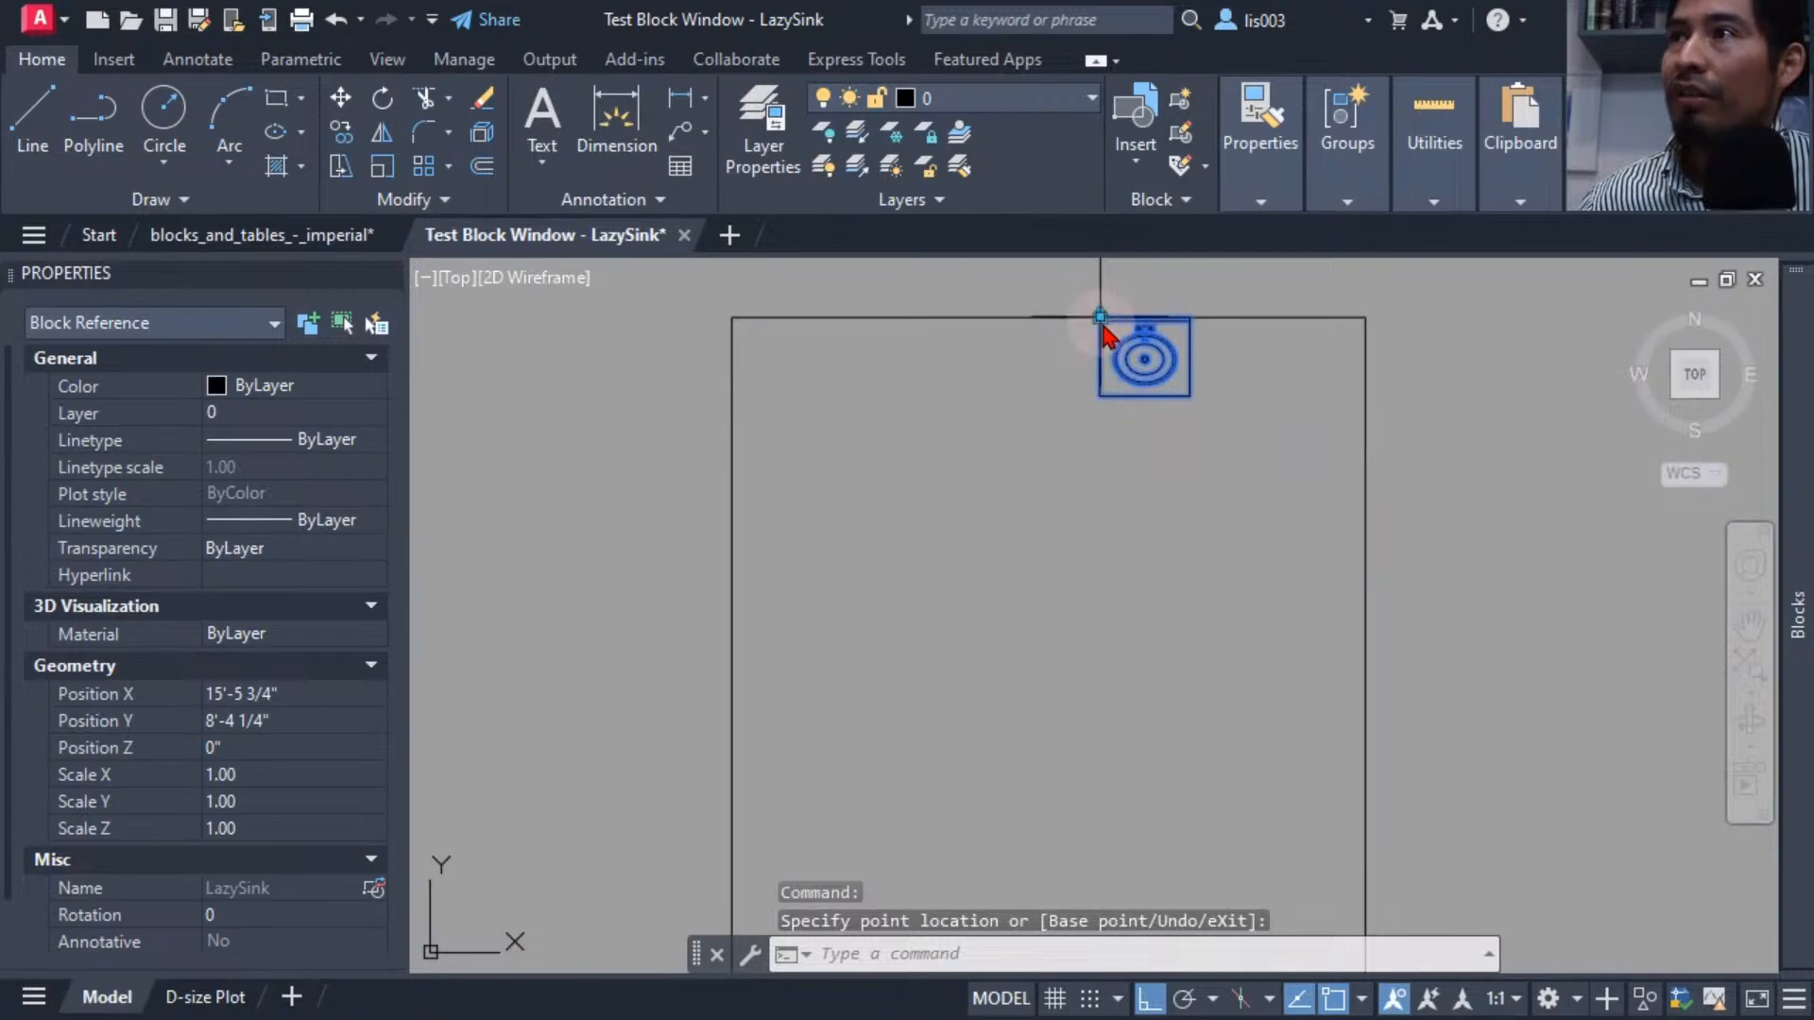
Drag the sink's alignment grip down off the top edge into the open area.
click(1101, 318)
click(1100, 411)
click(1101, 411)
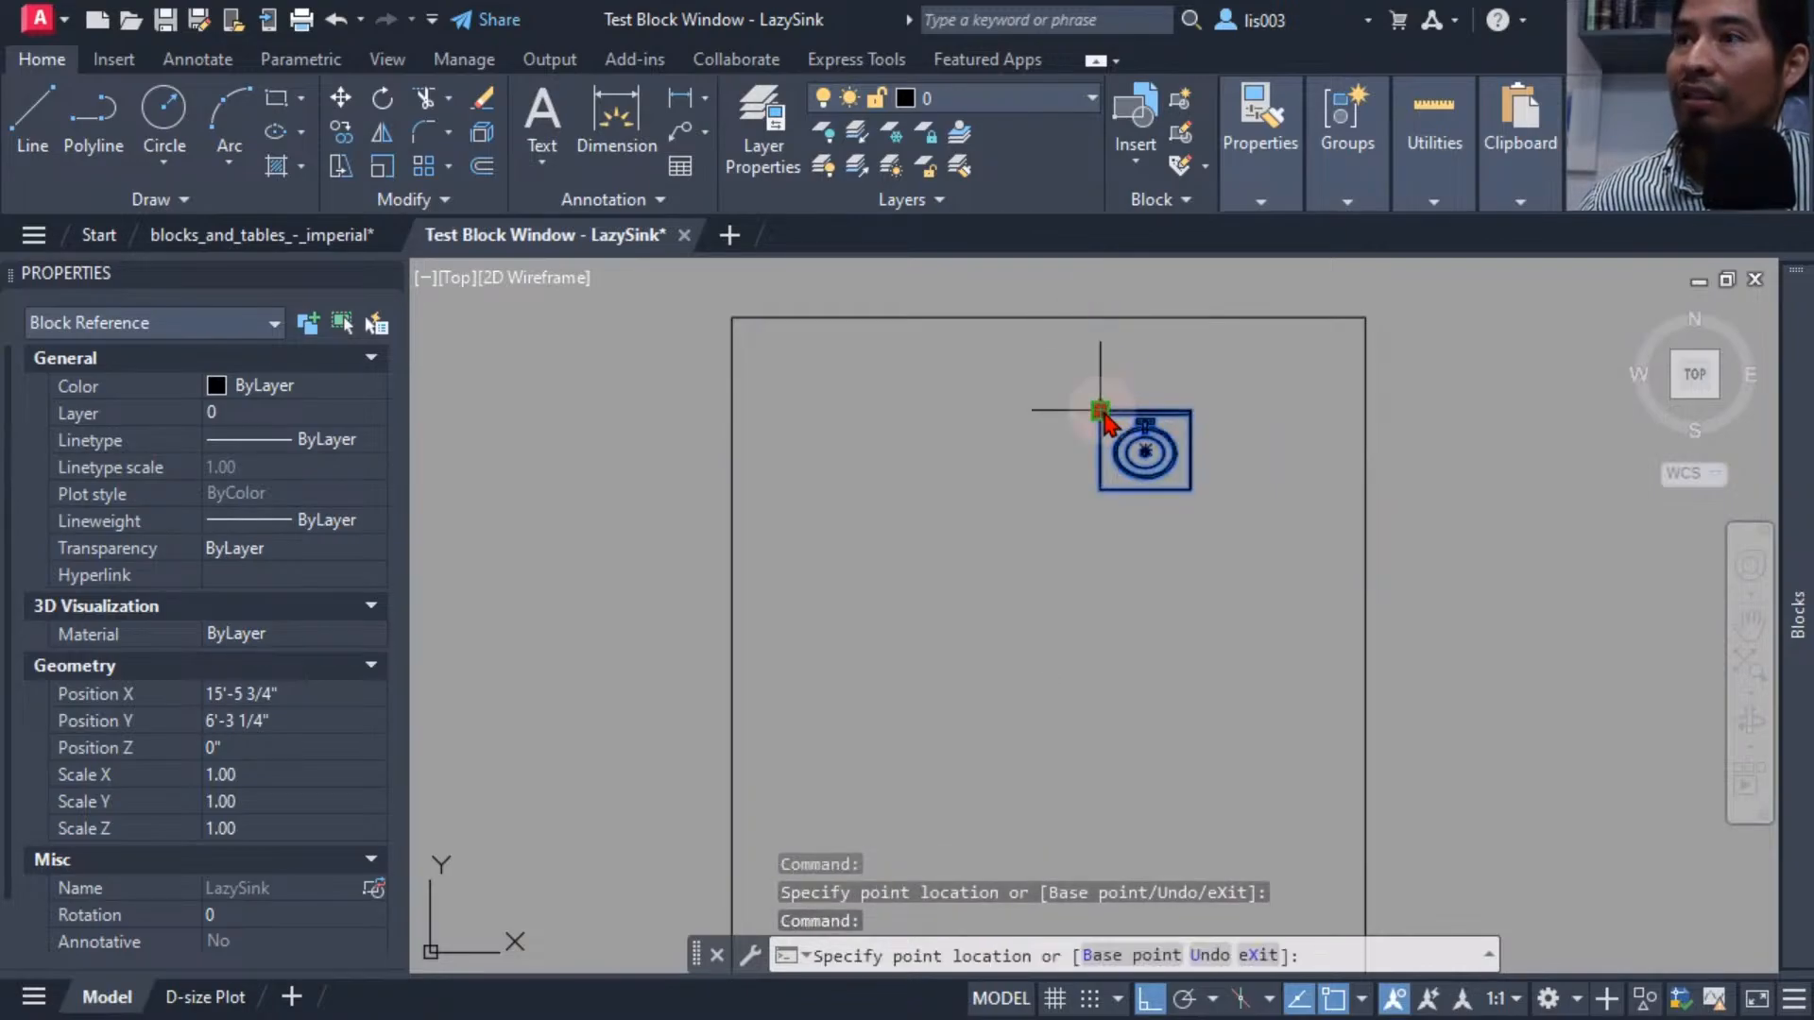
Try dragging the sink's alignment grip to the rectangle's top-right corner with Ortho off, and cancel the move.
key(F8)
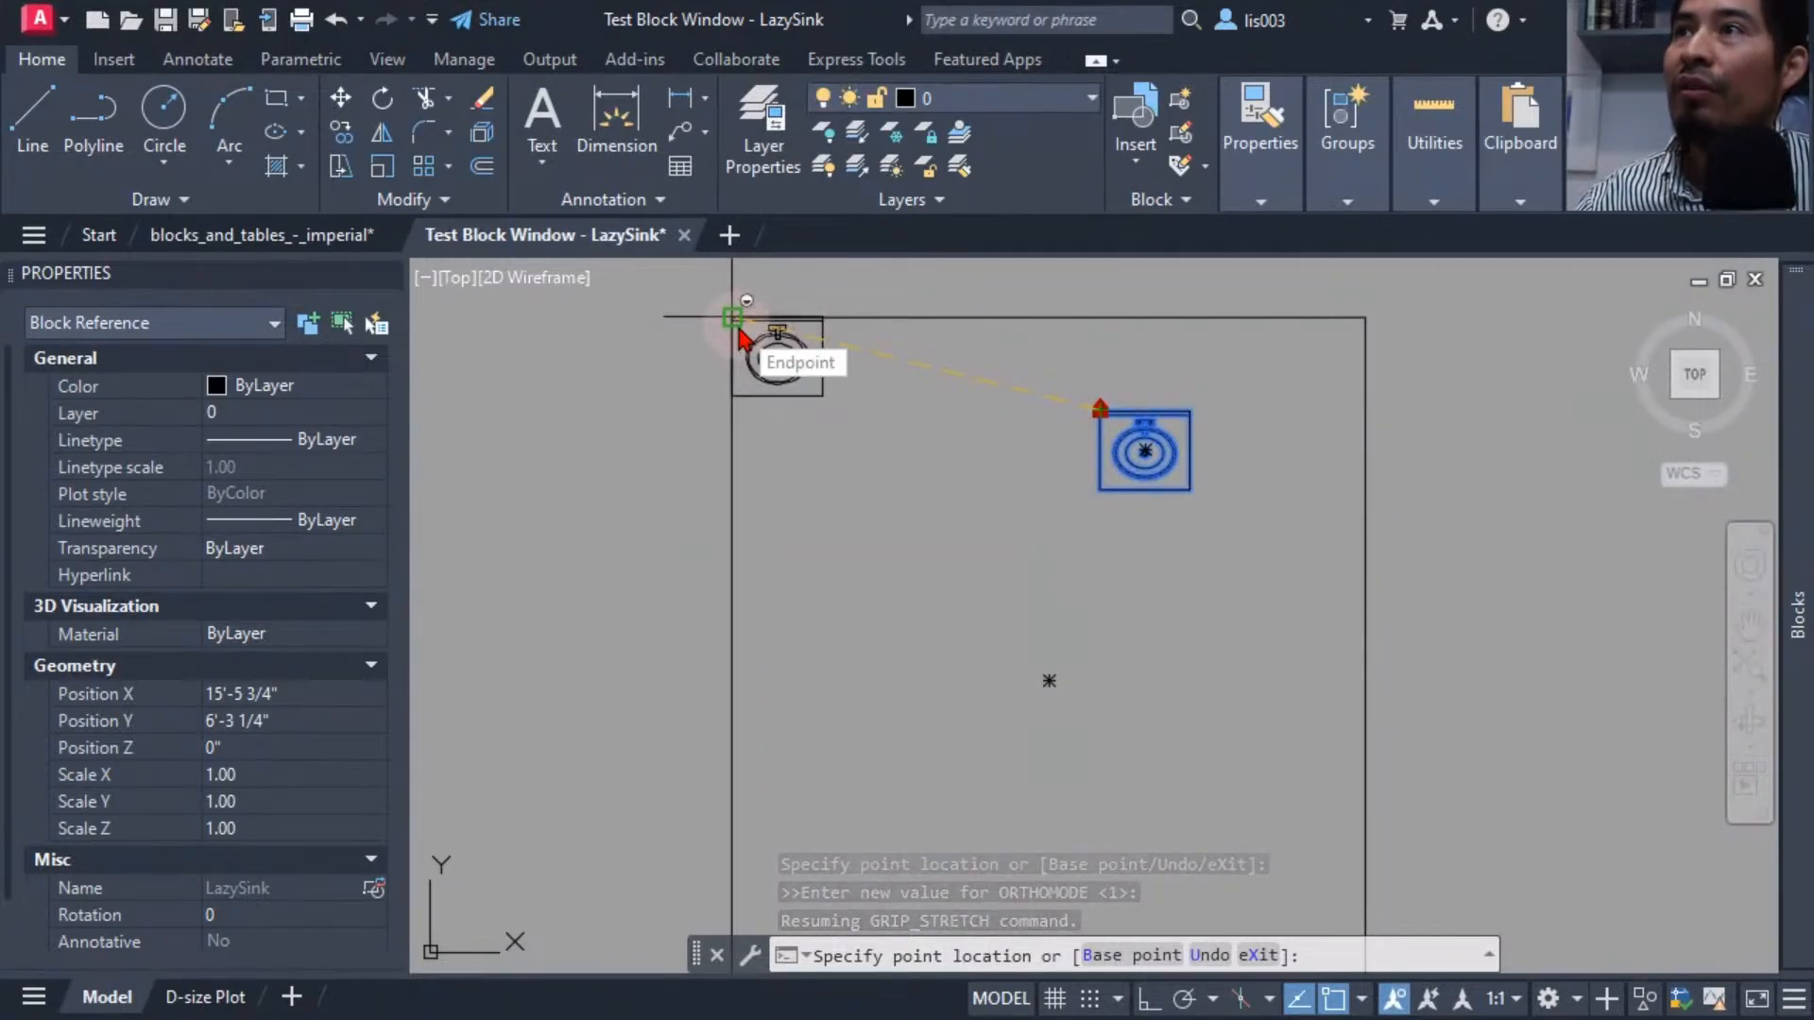
key(F8)
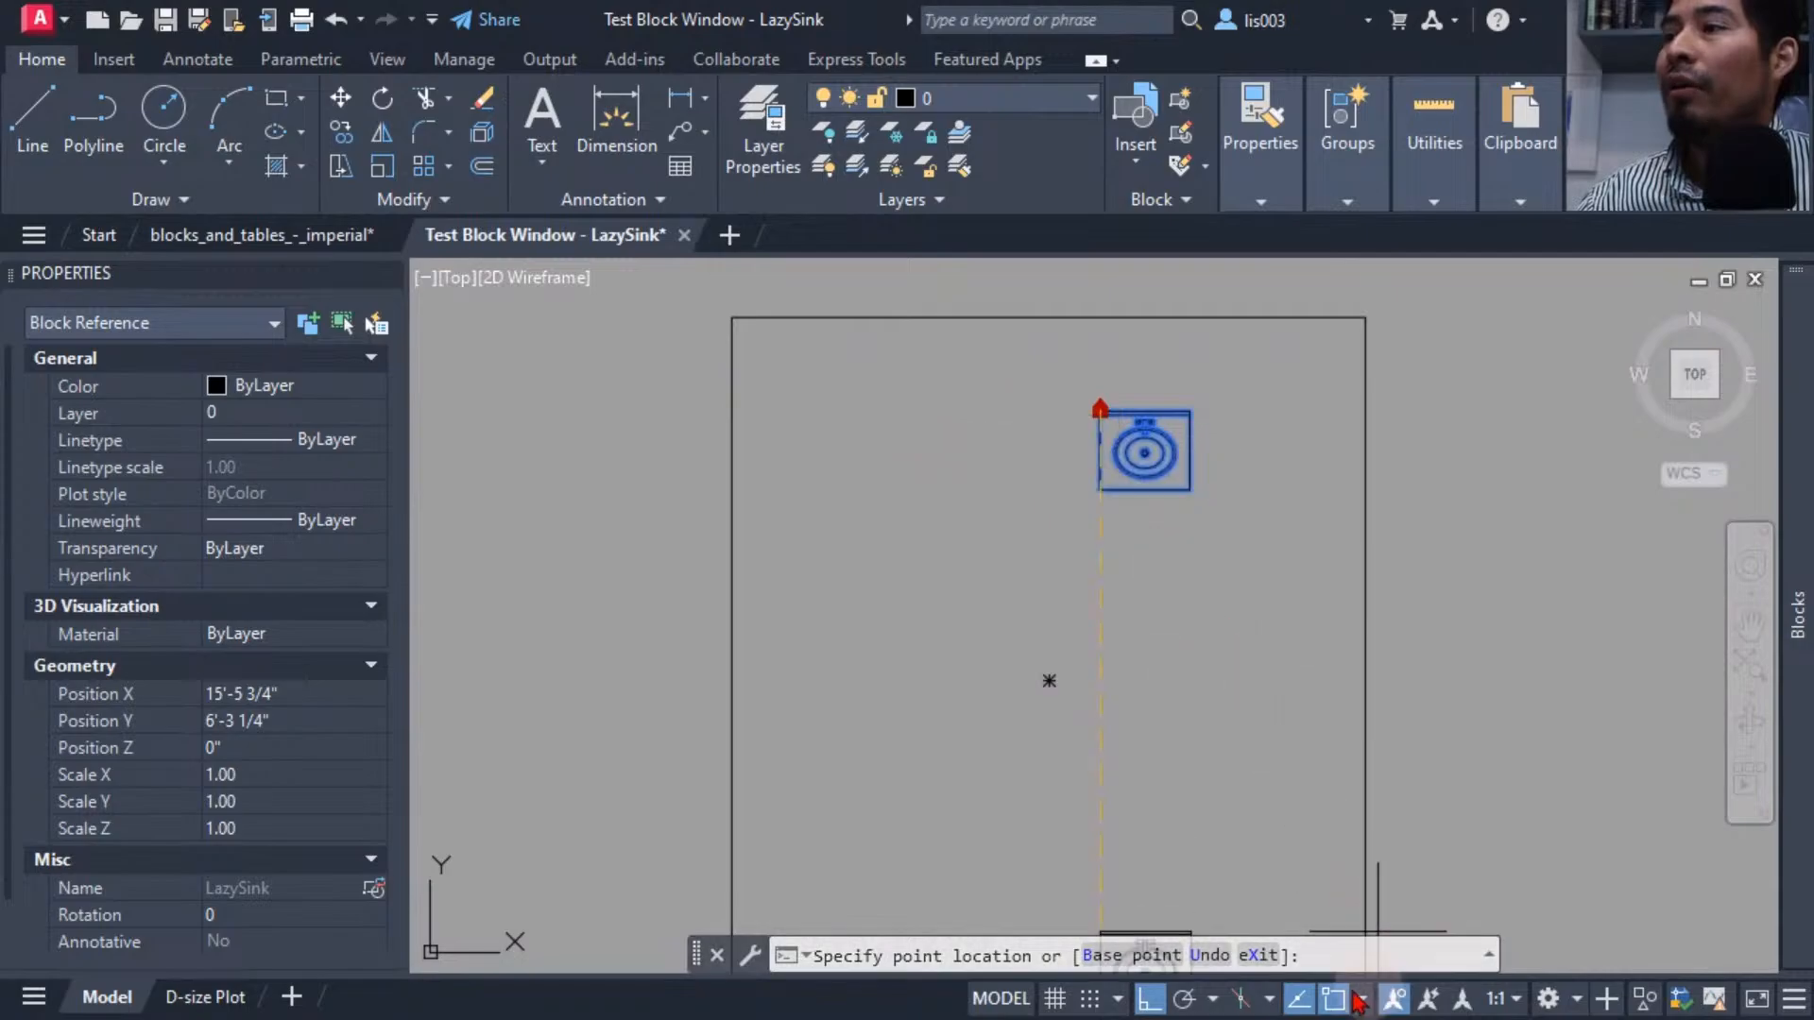
click(1149, 999)
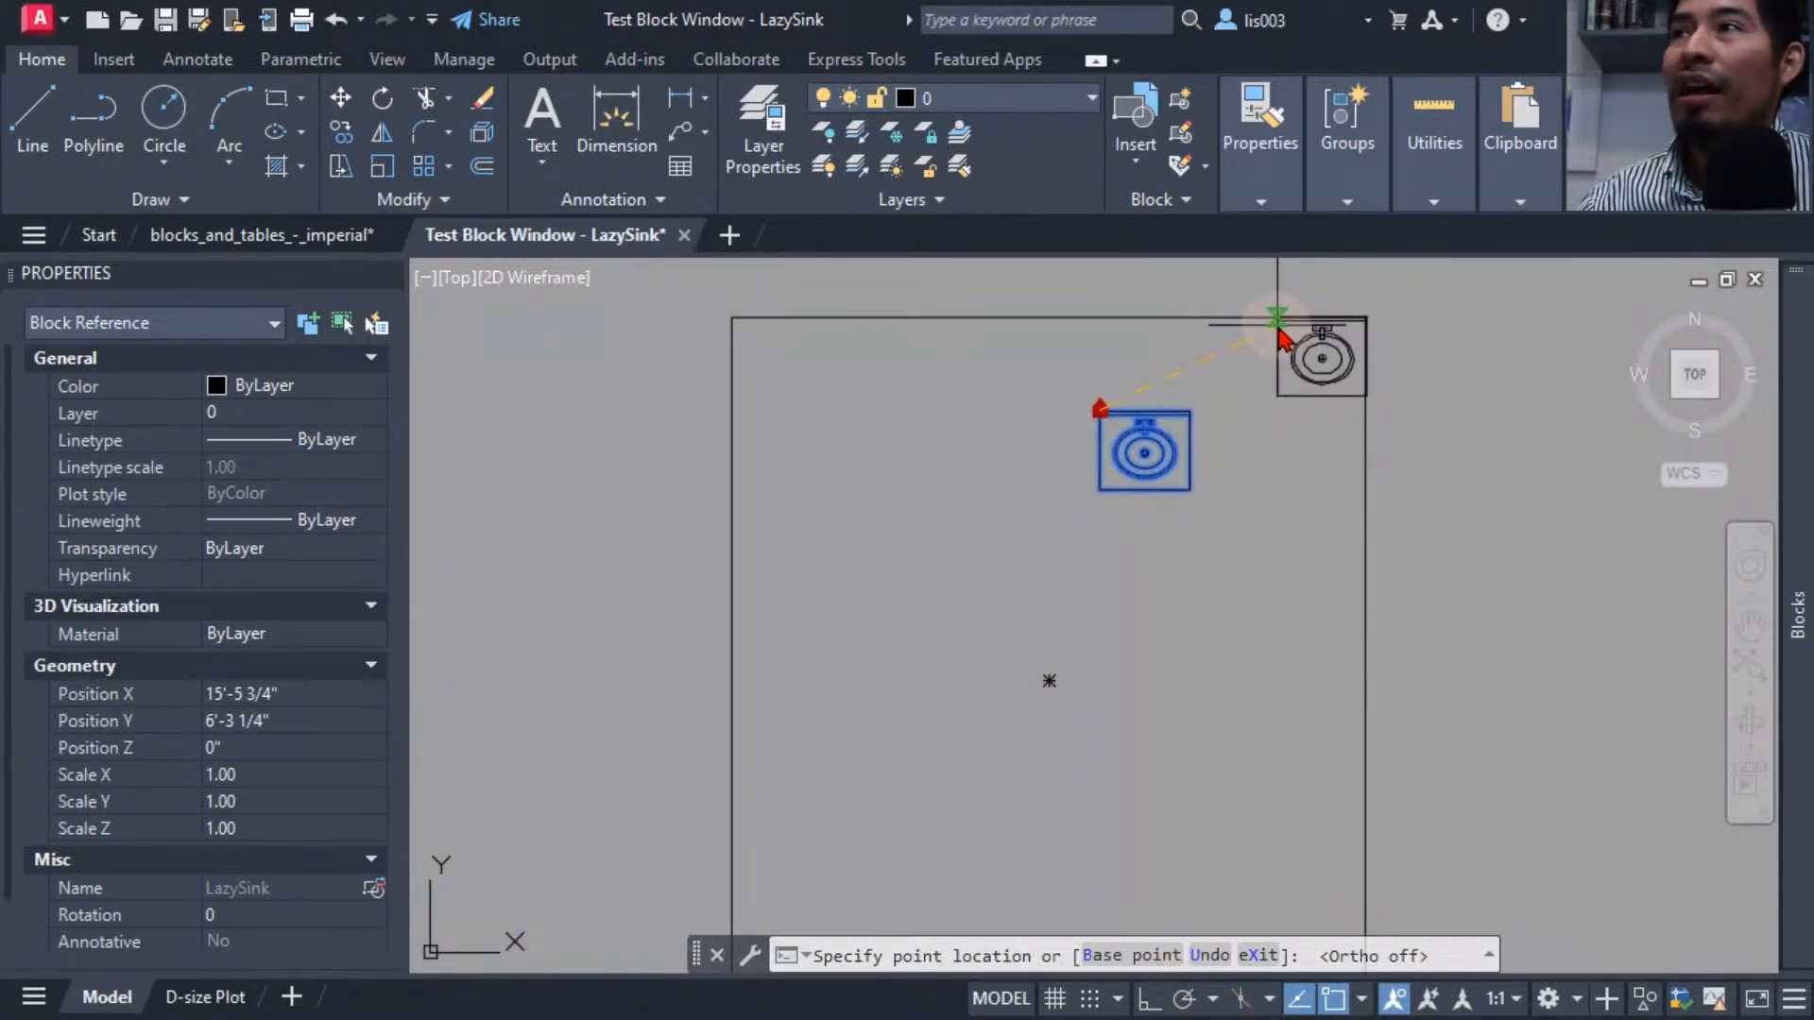
scroll(1216, 377, up, 3)
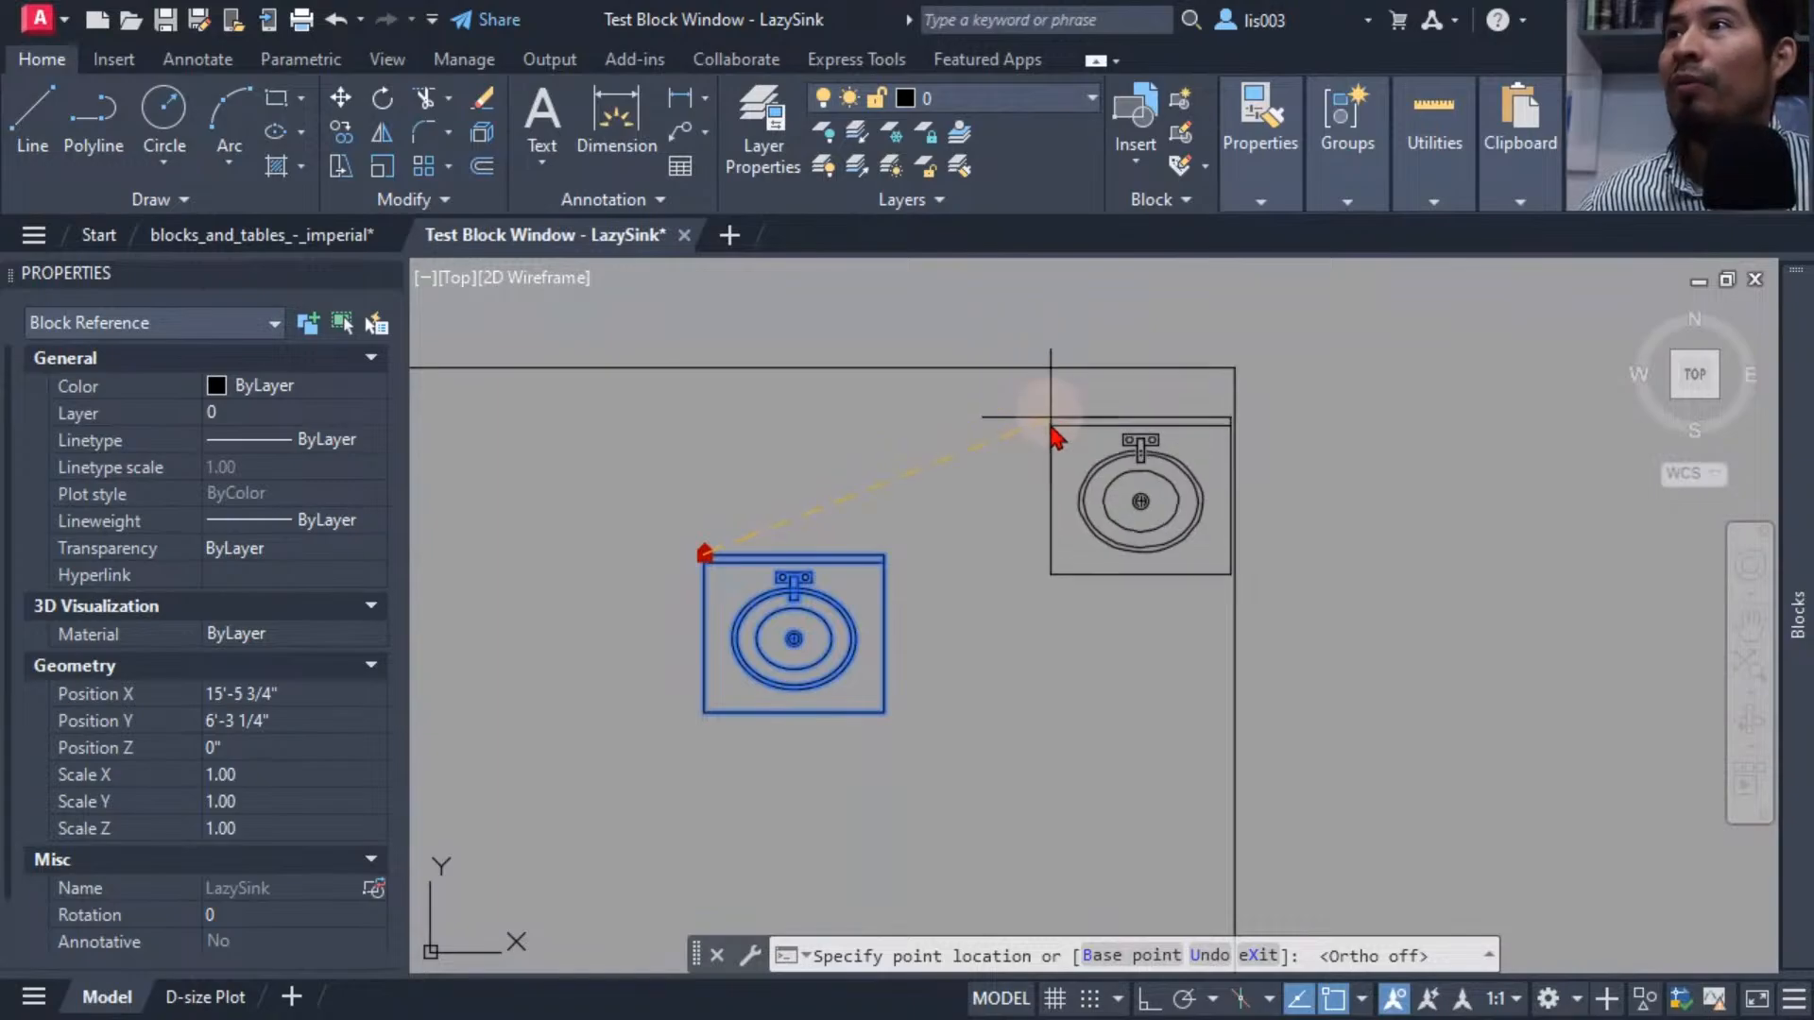
middle_drag(1020, 467, 1155, 472)
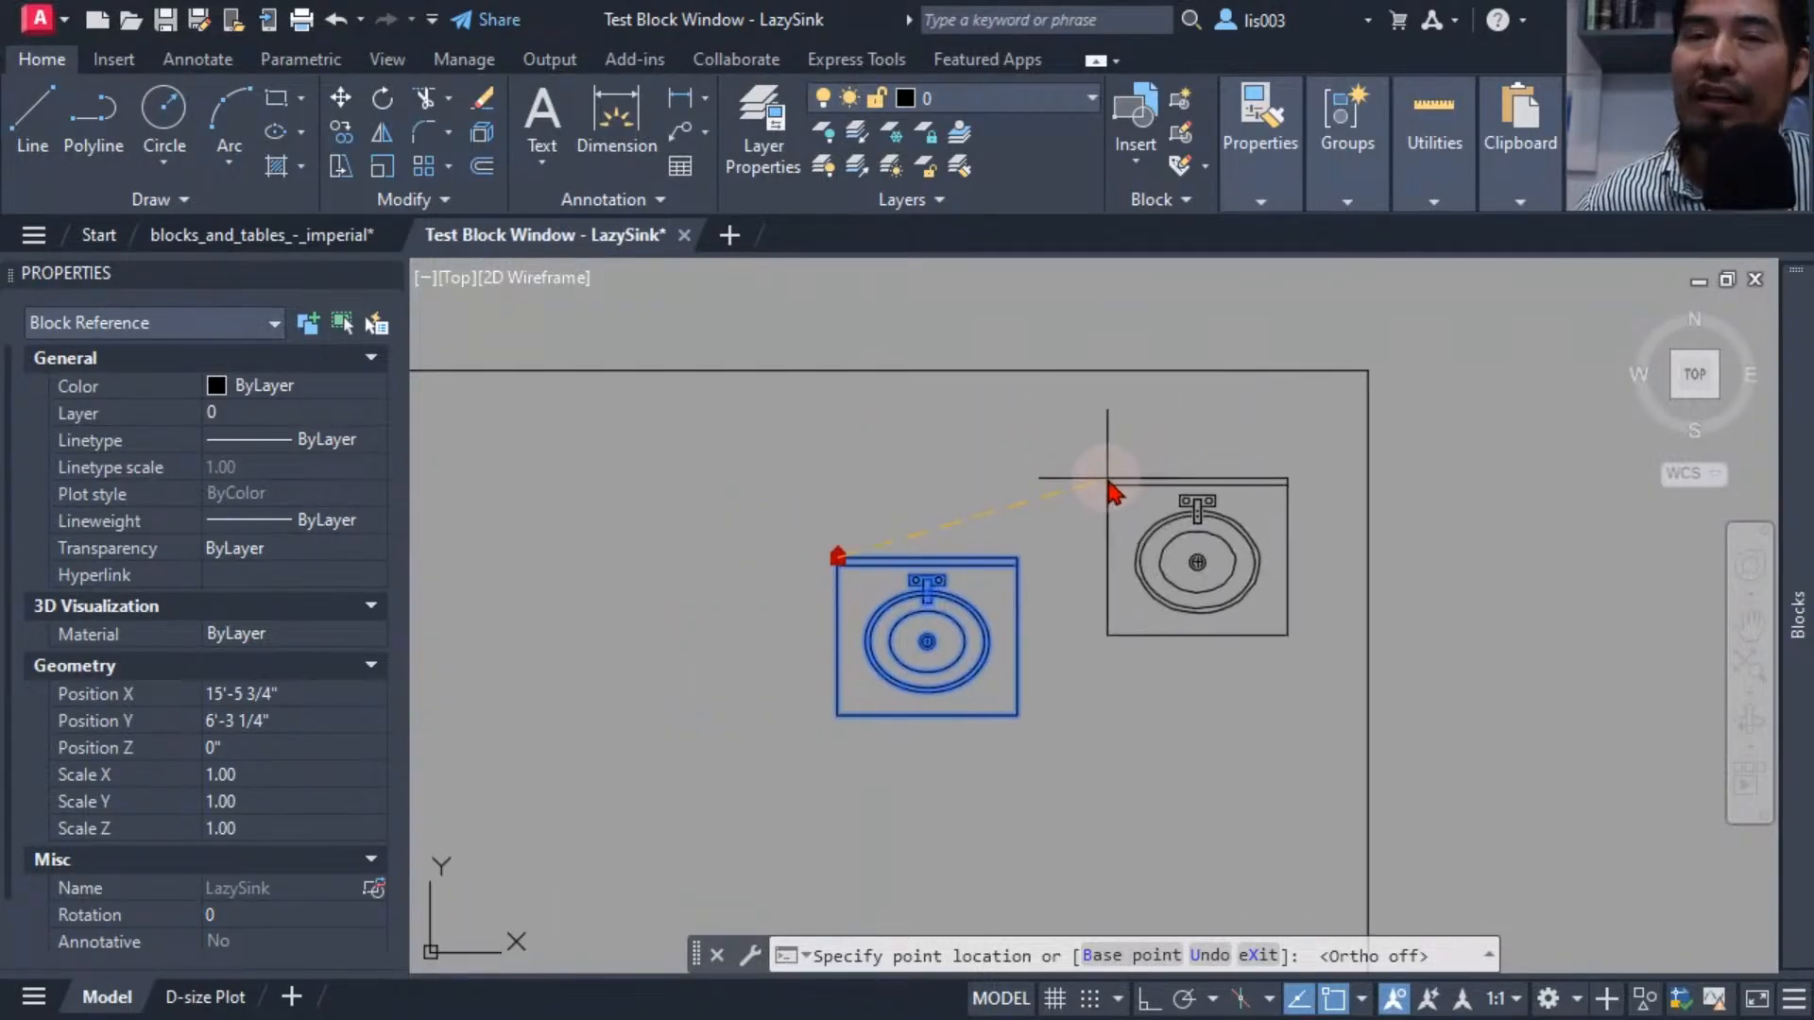
scroll(1108, 479, down, 2)
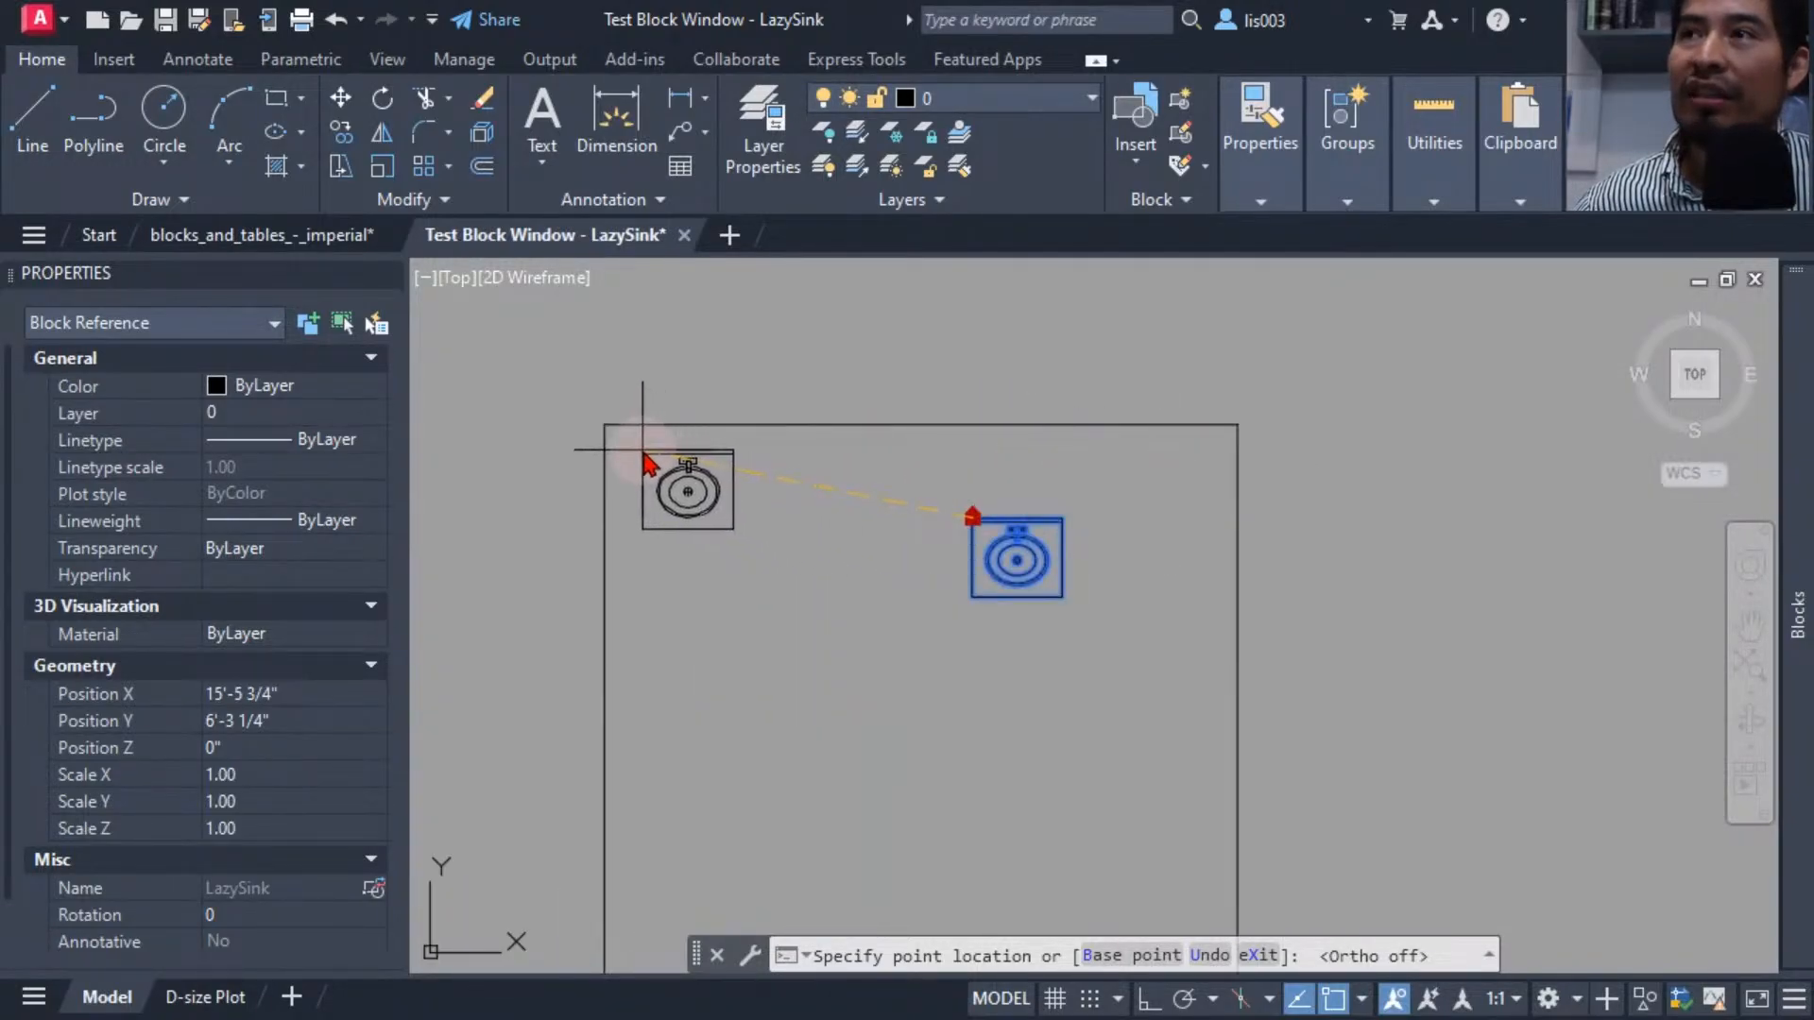
middle_drag(1133, 463, 1120, 469)
key(Escape)
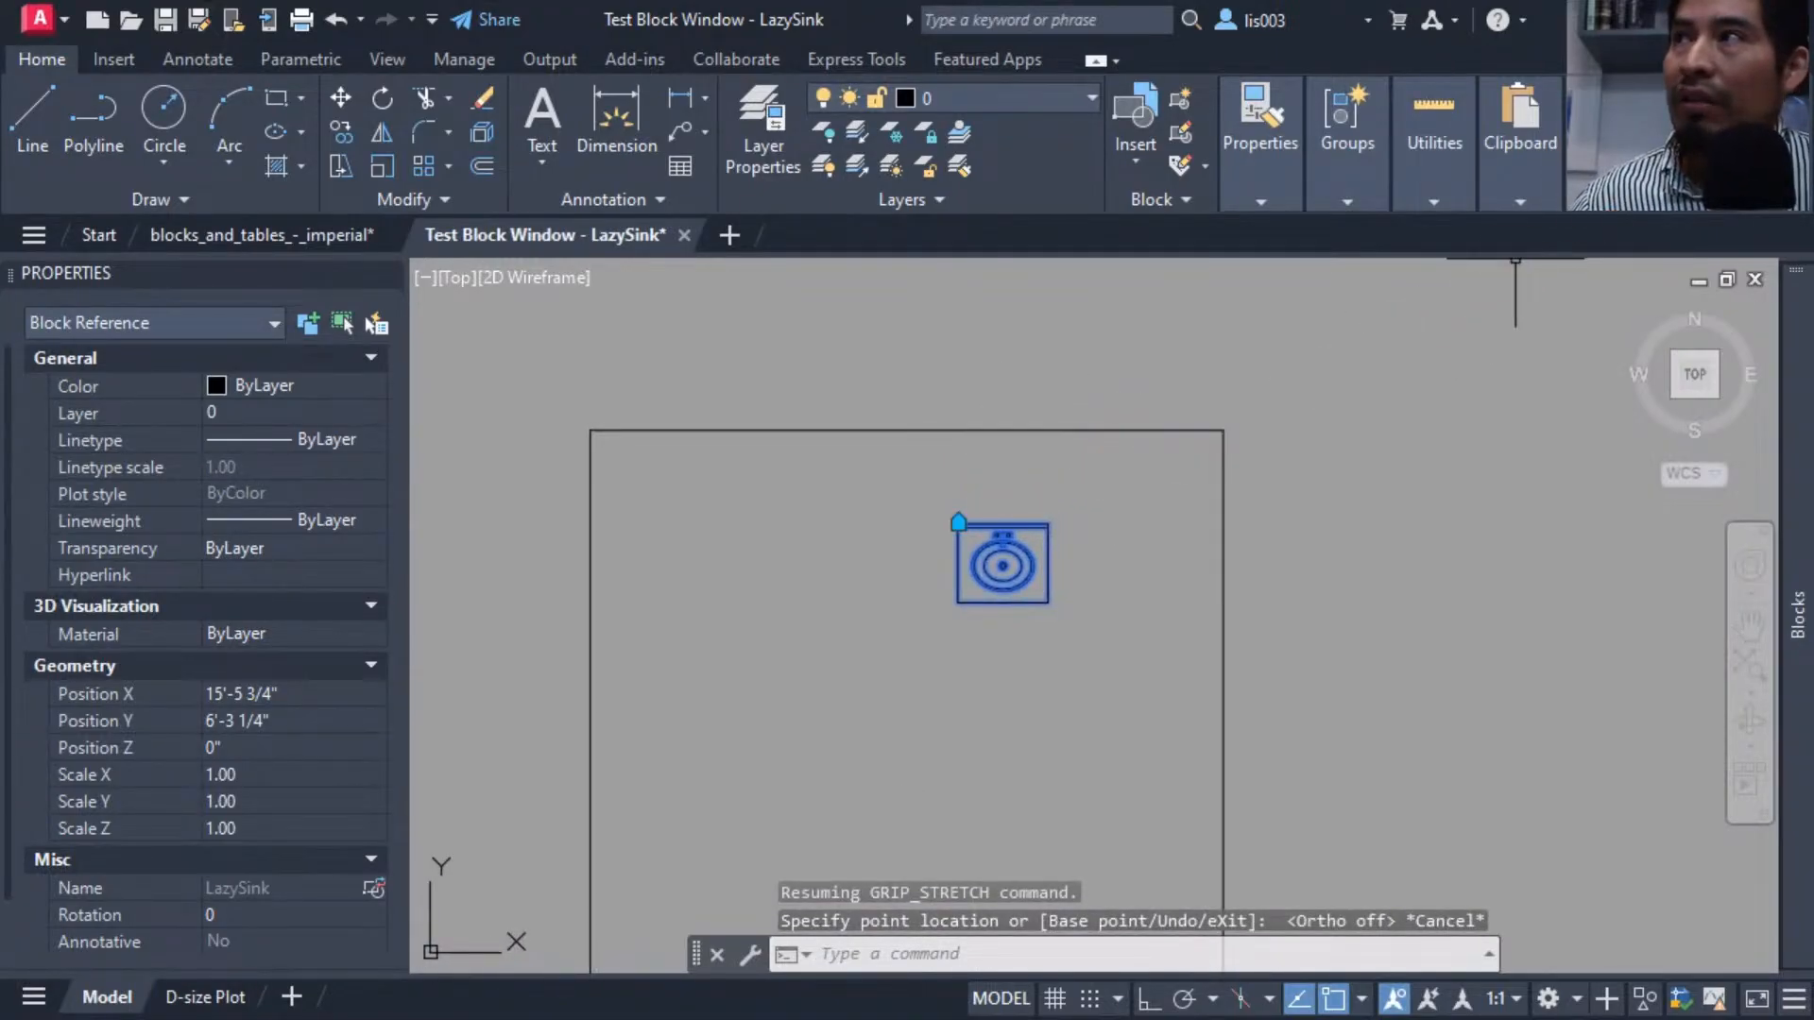
Close the Test Block window to return to the Block Editor.
mouse_move(1682, 179)
click(1677, 284)
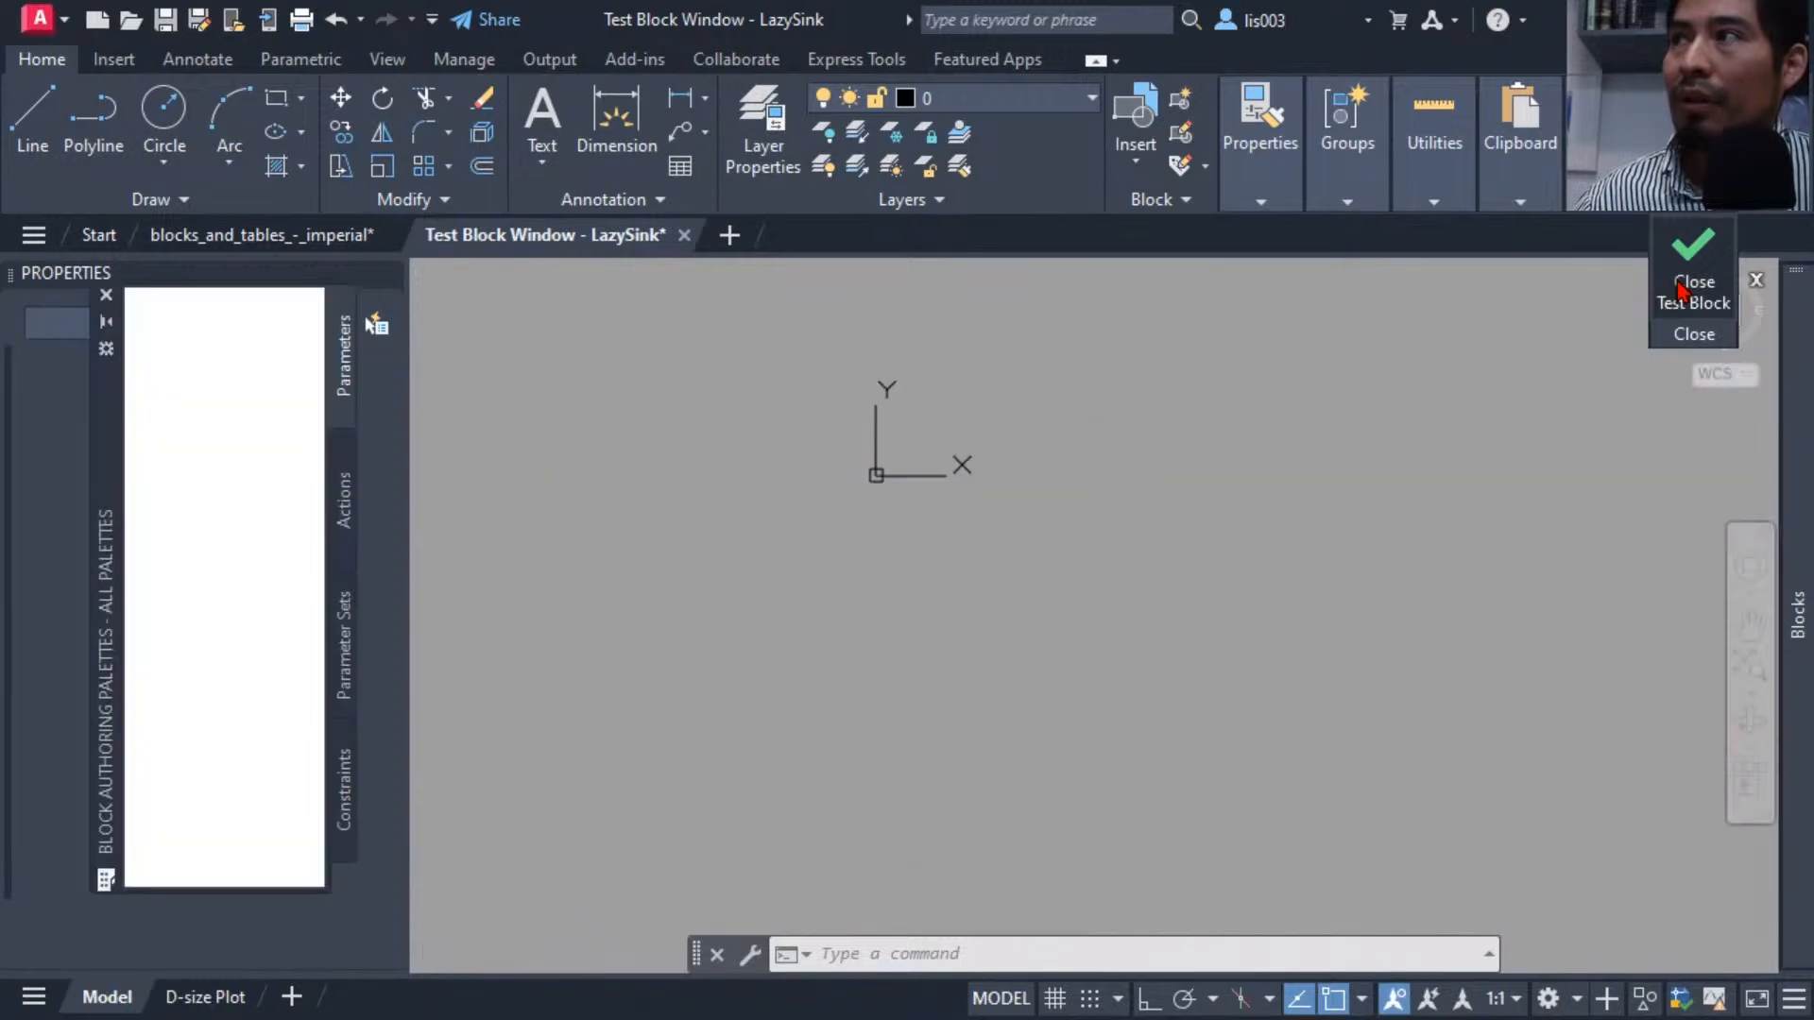
click(1106, 595)
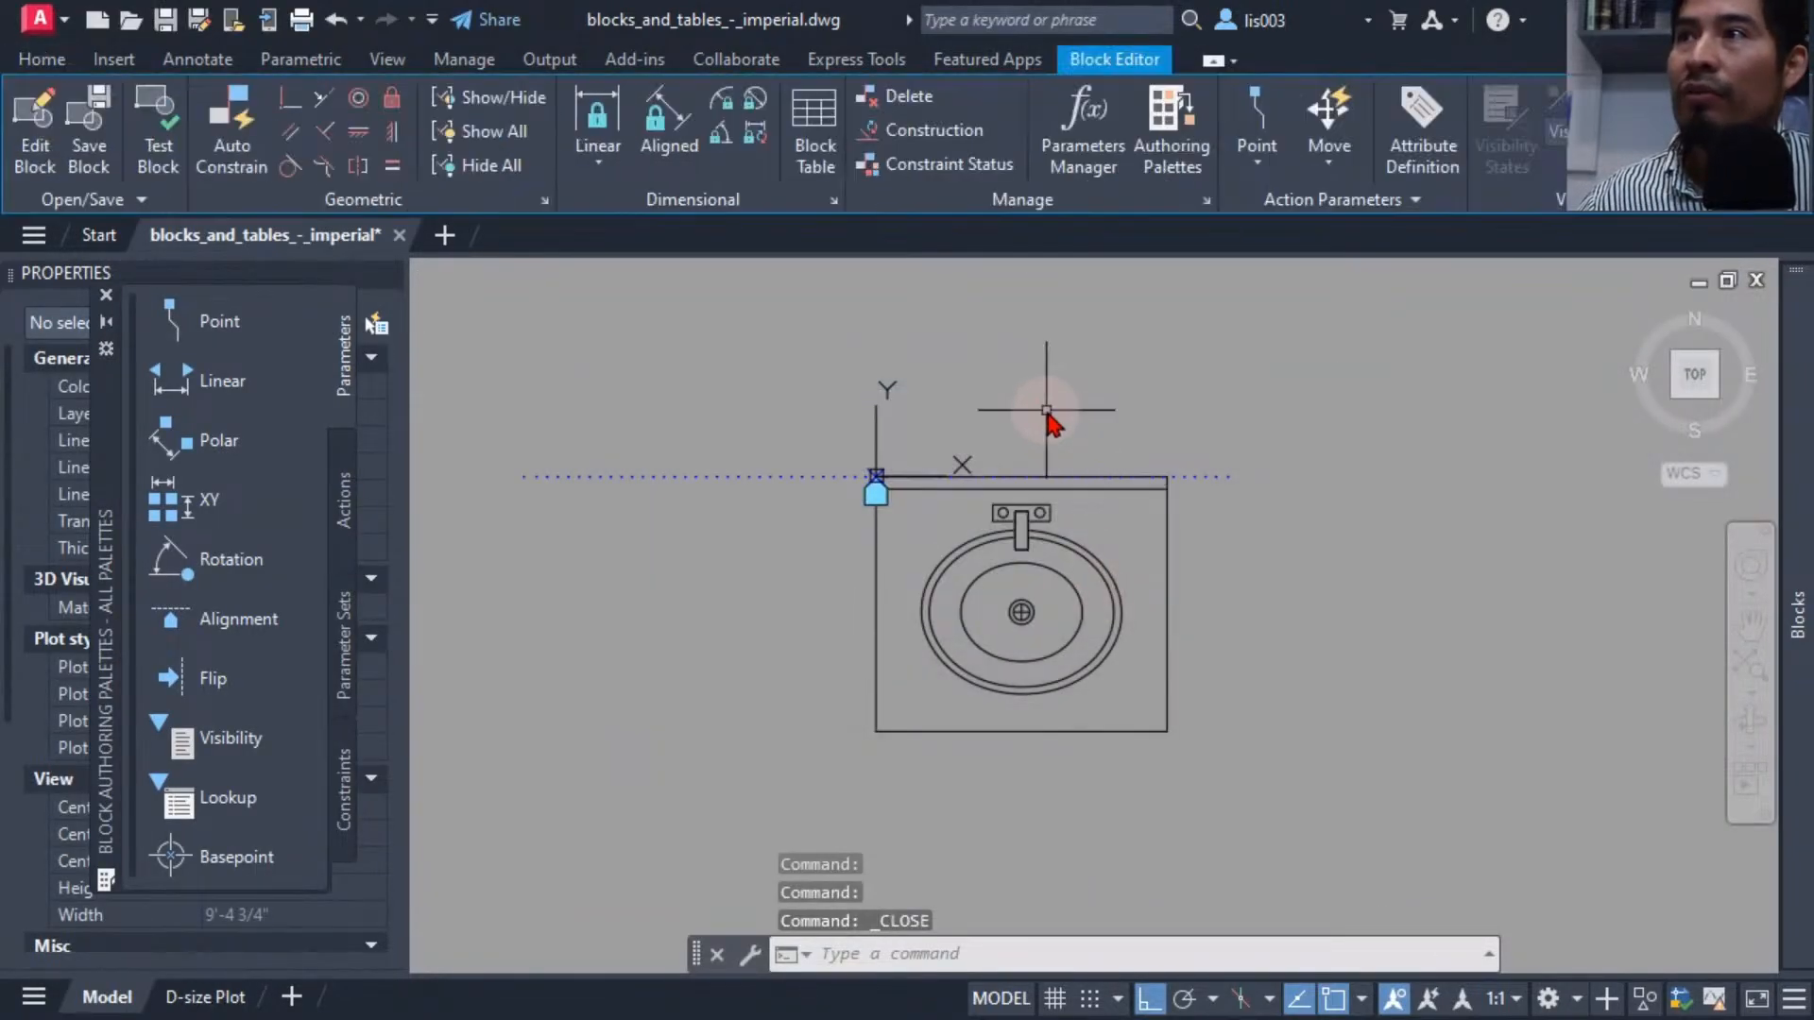
Add an Alignment parameter at the sink's top-right corner, aligned along the top edge.
middle_drag(1046, 411, 940, 419)
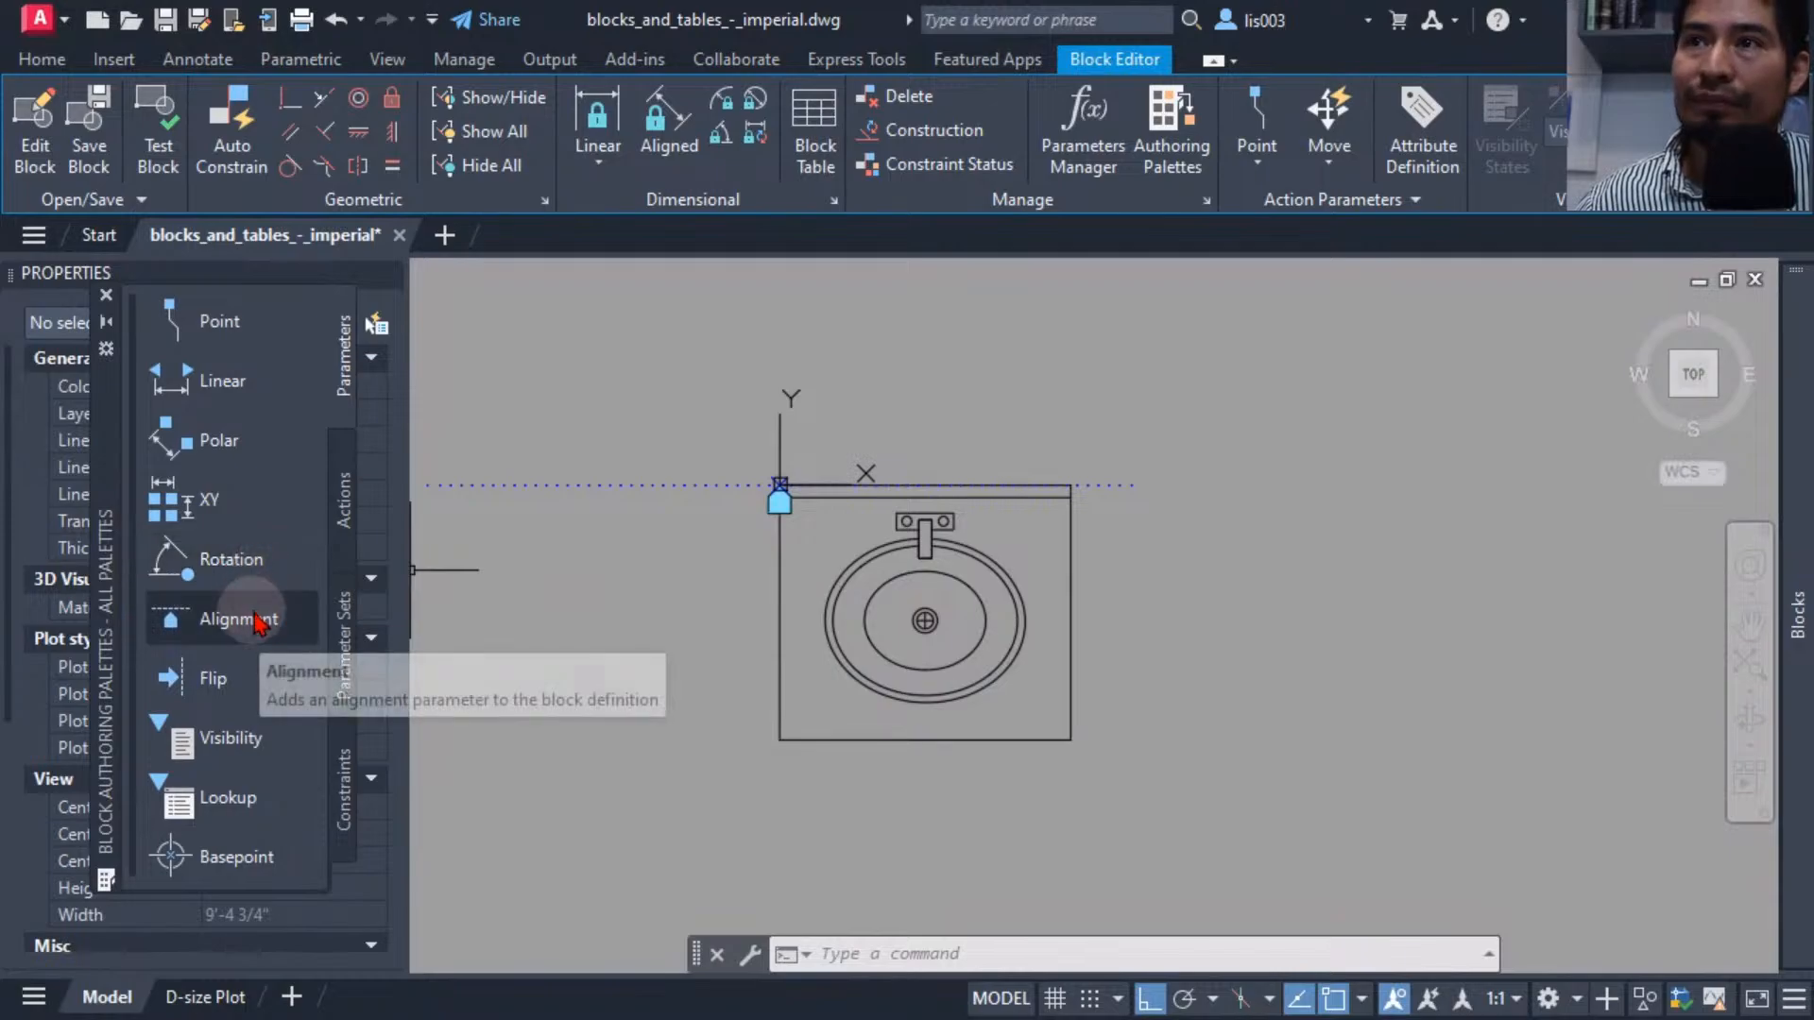
click(247, 619)
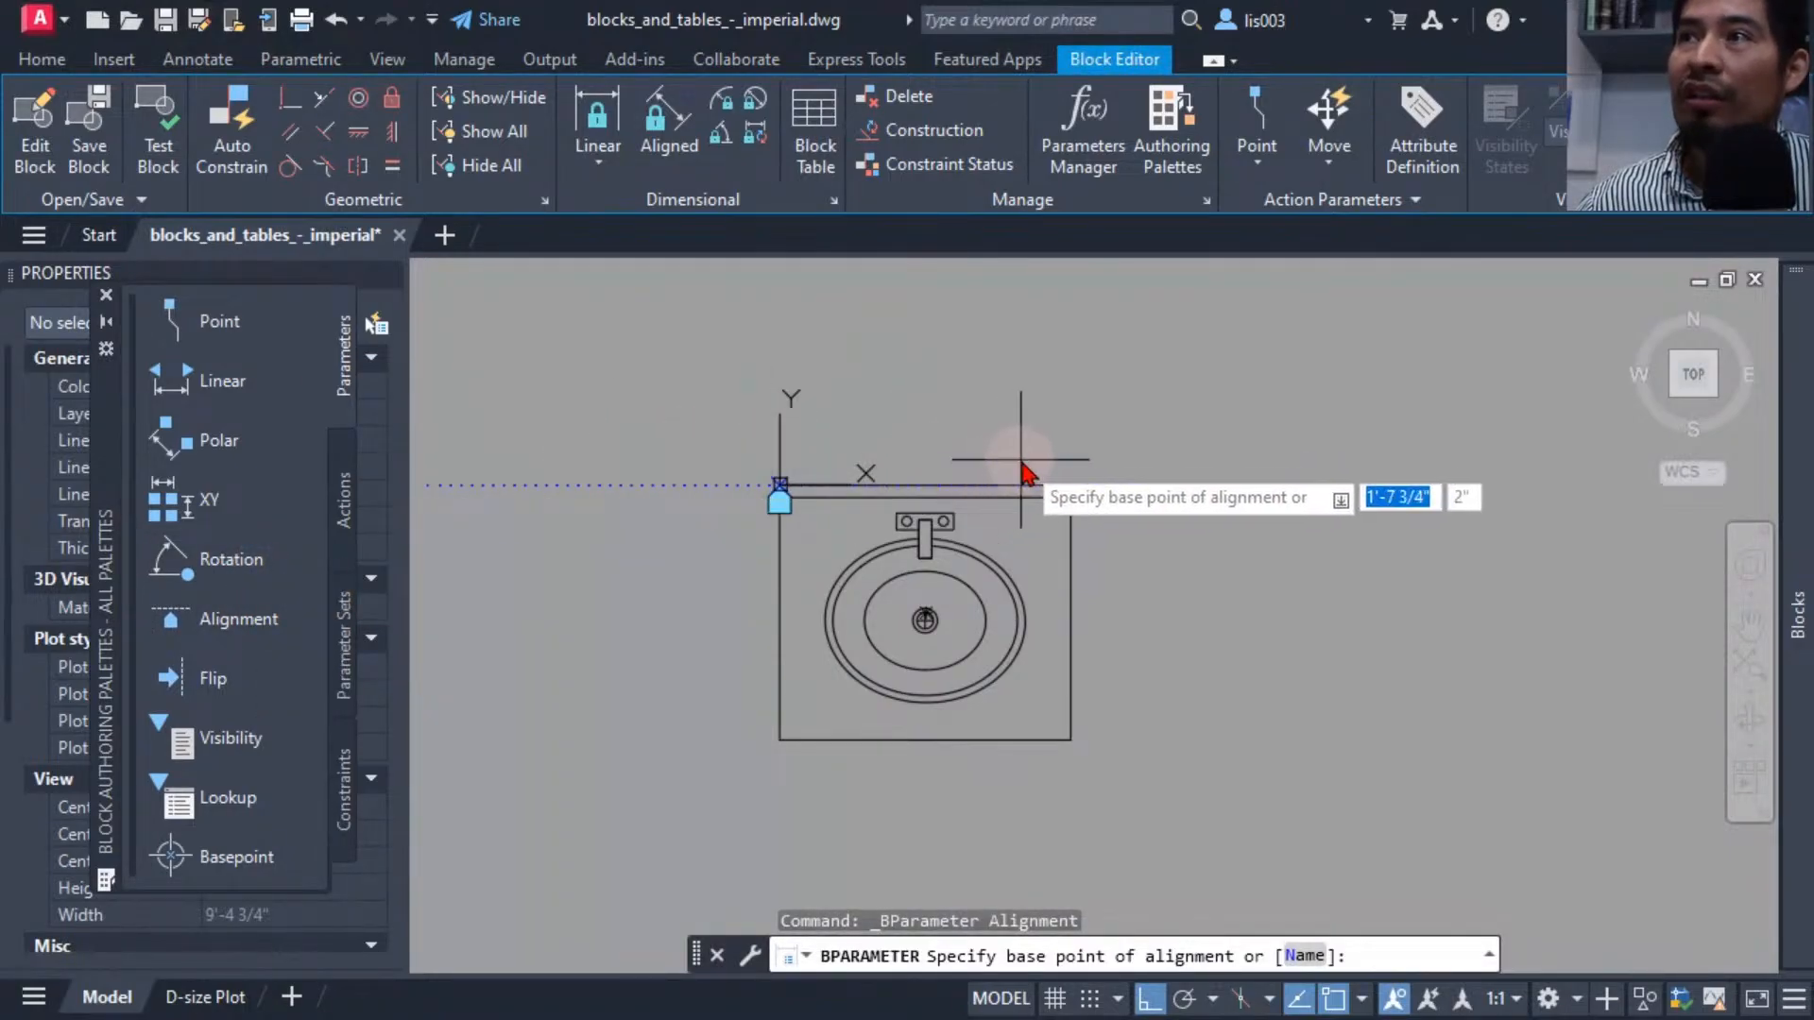
click(1072, 485)
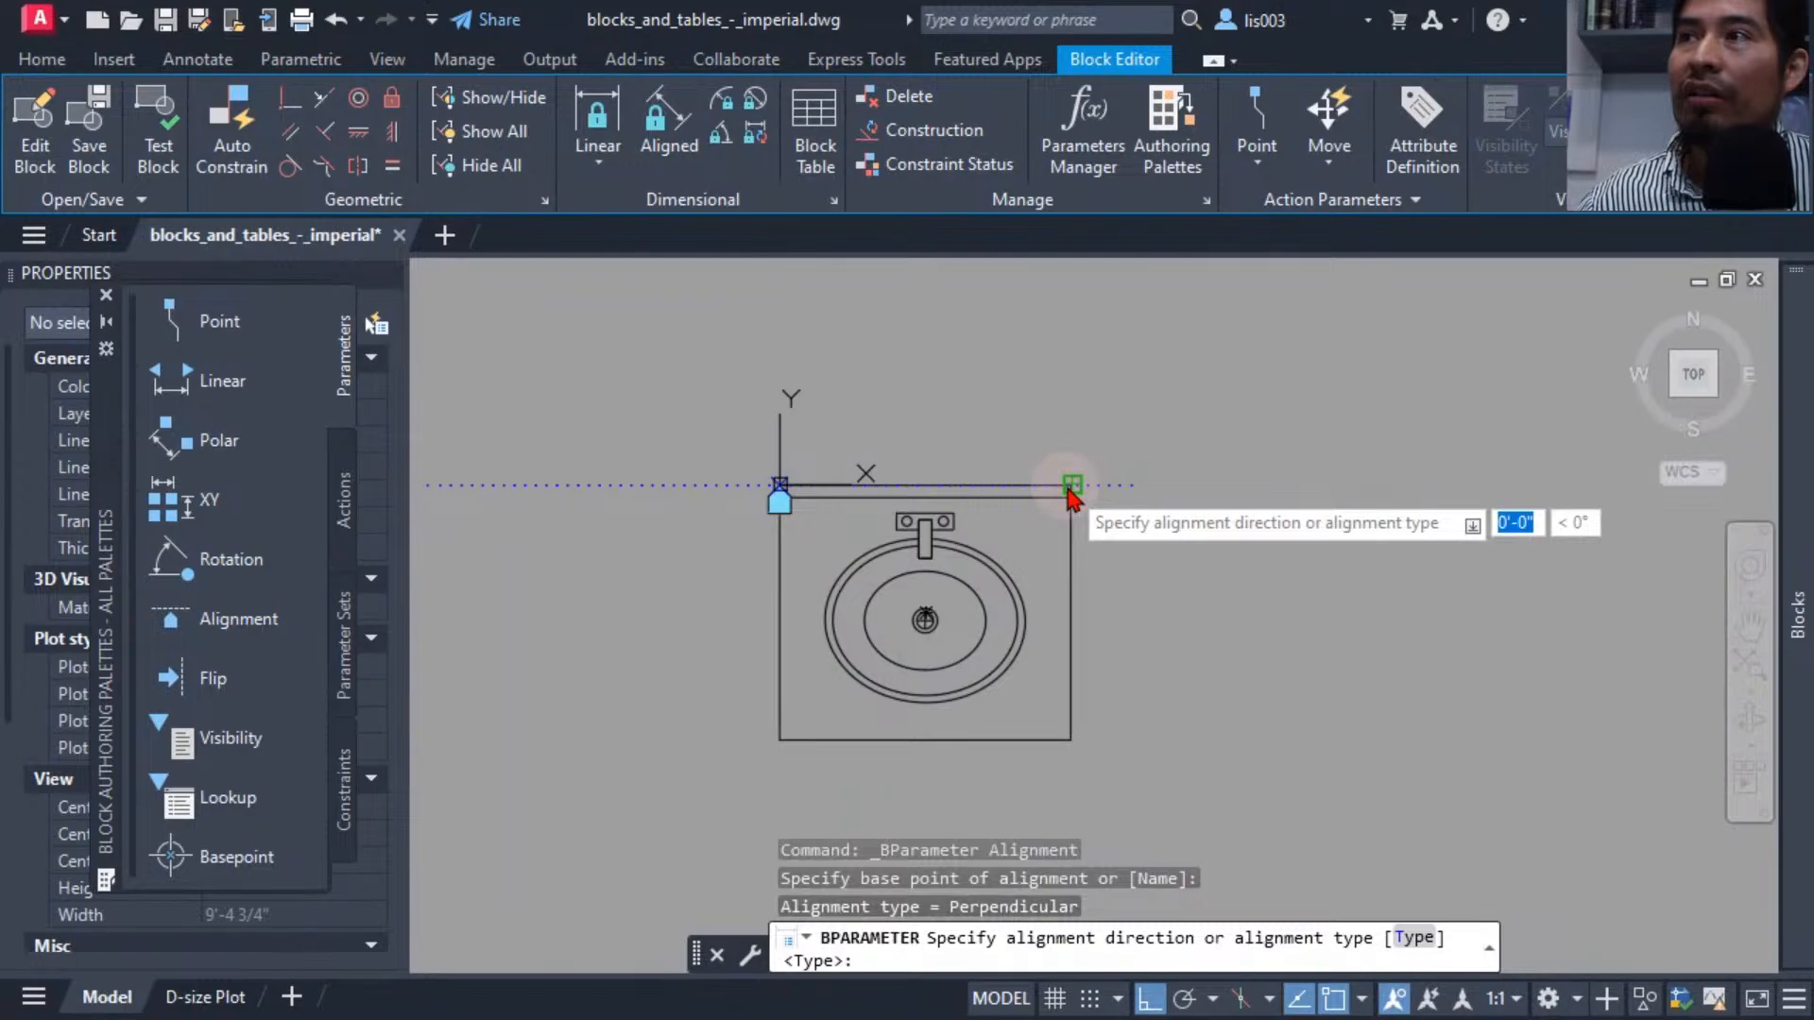
click(1243, 482)
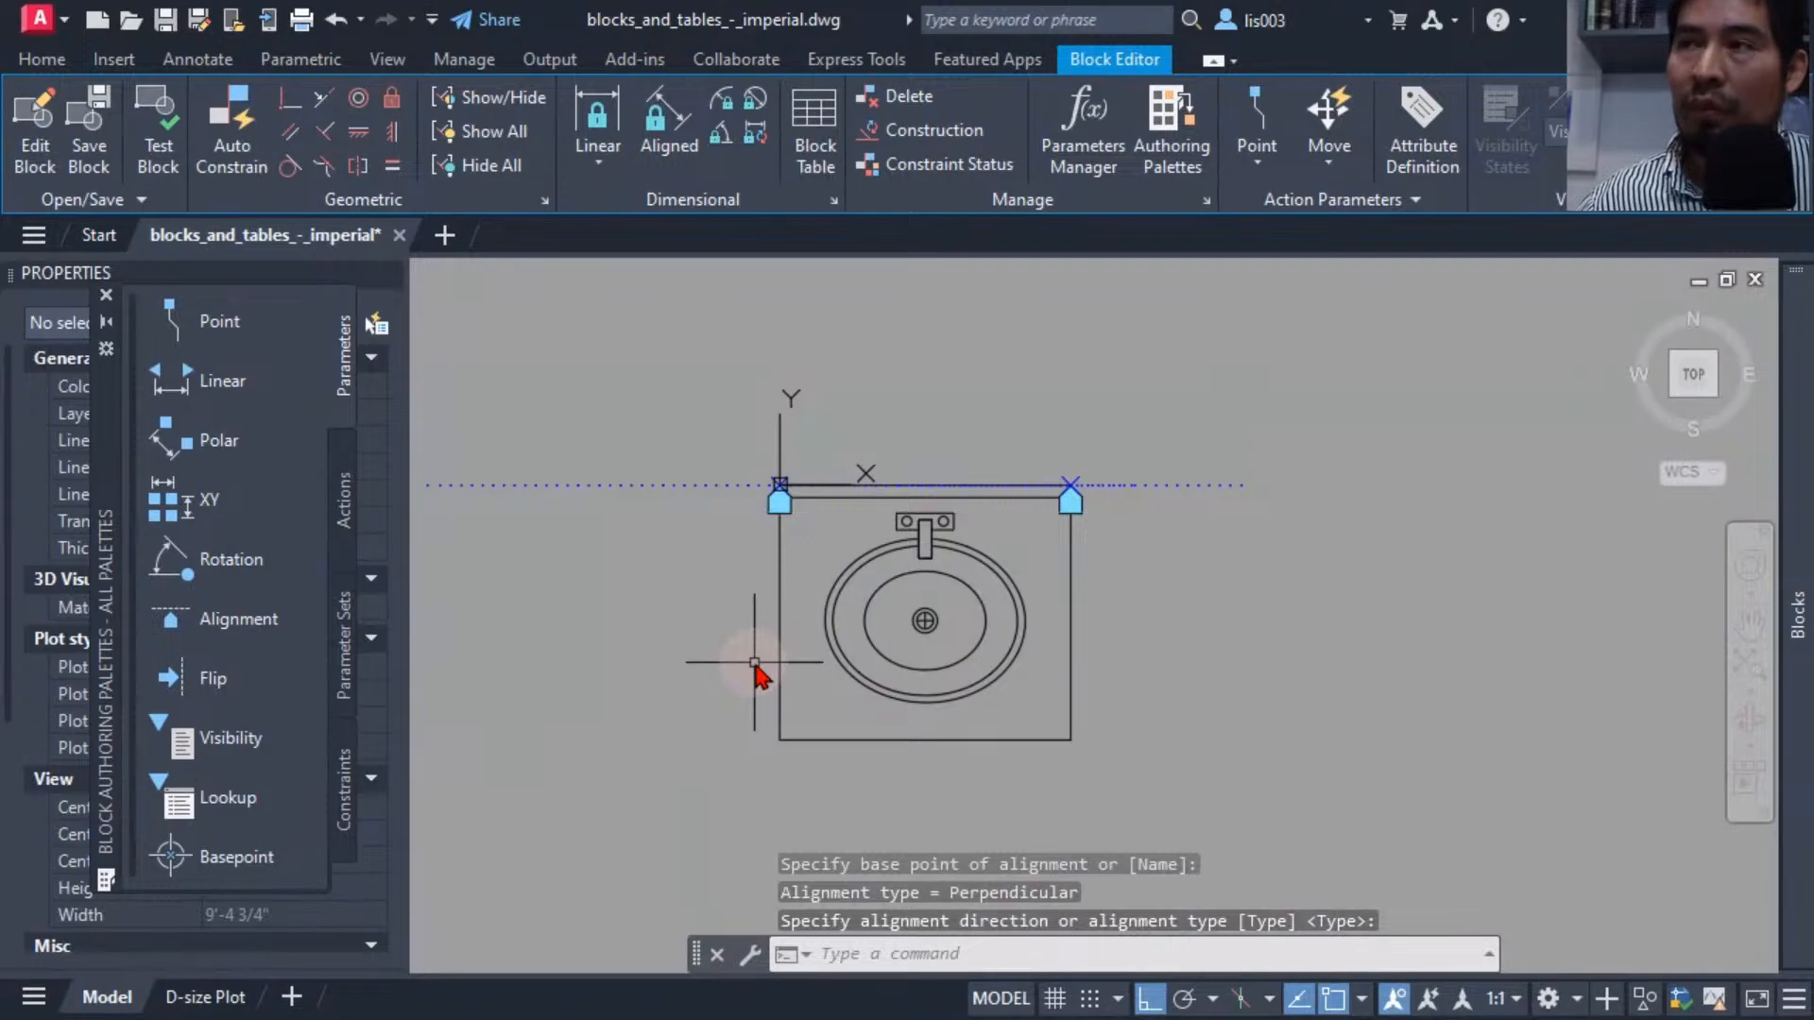
Test the block again and draw a rectangle to the left of the sink to act as walls.
click(157, 141)
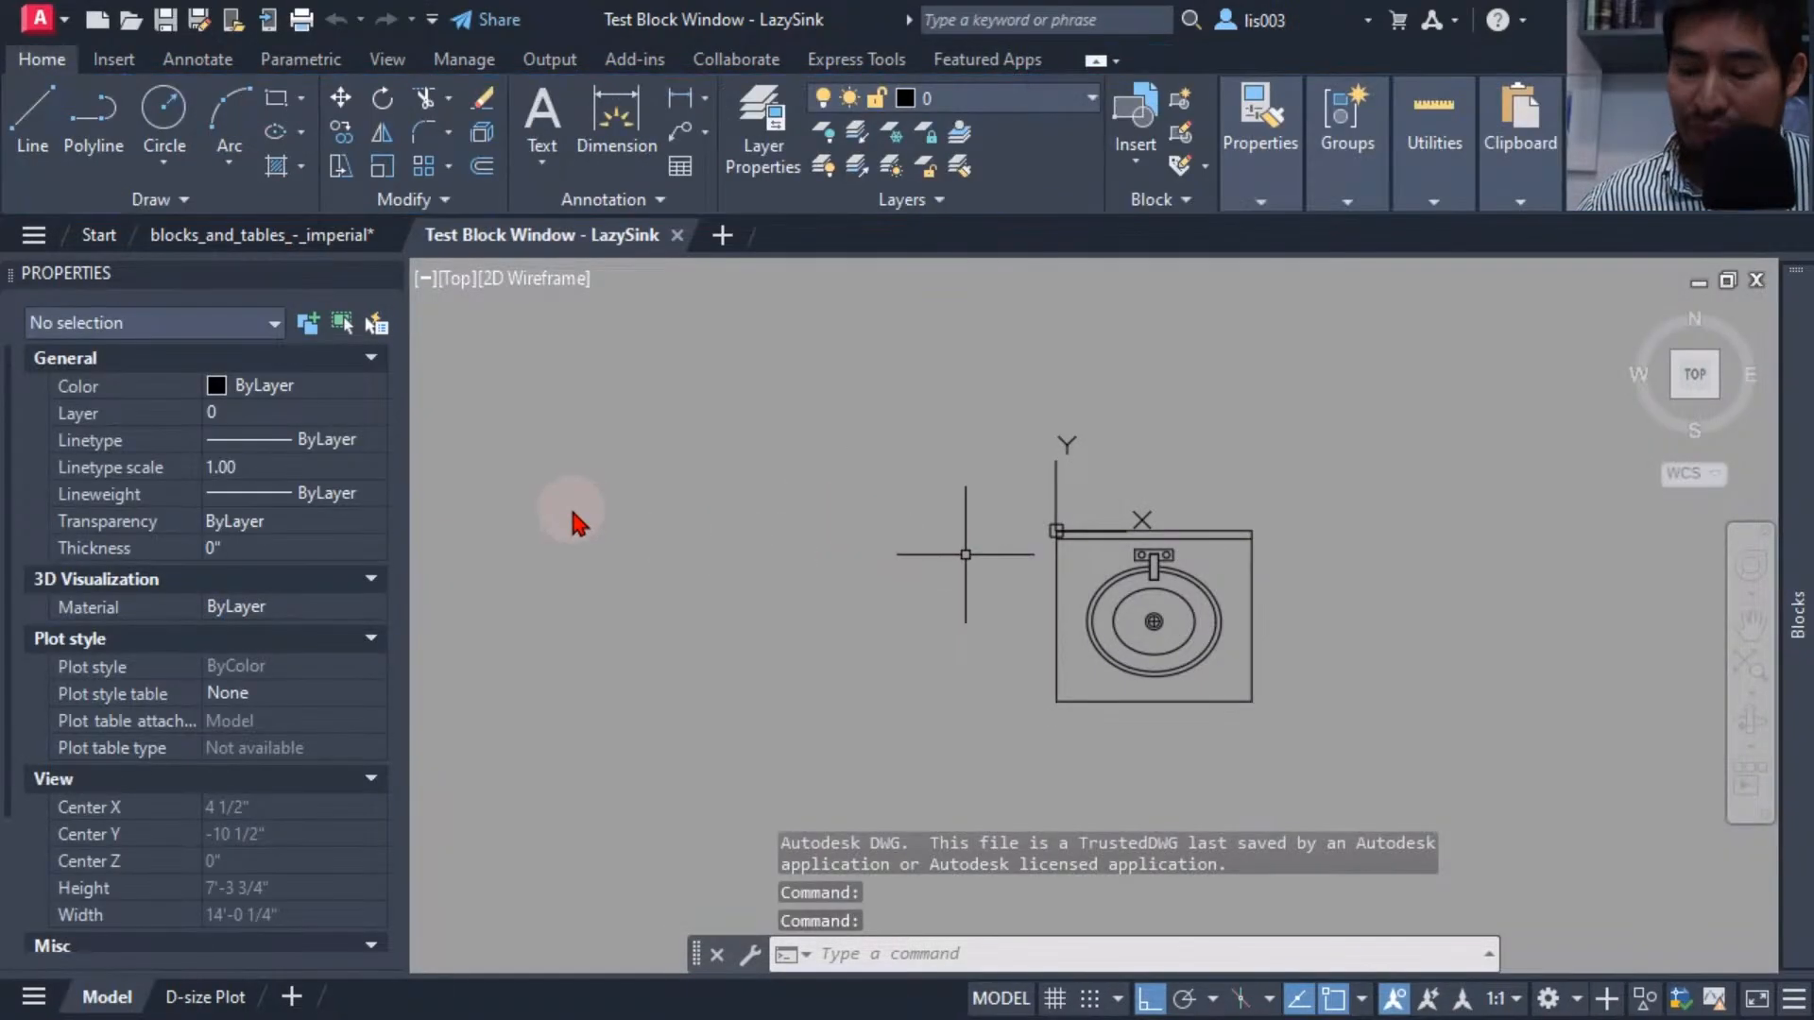
scroll(570, 504, down, 3)
text(rec)
key(Return)
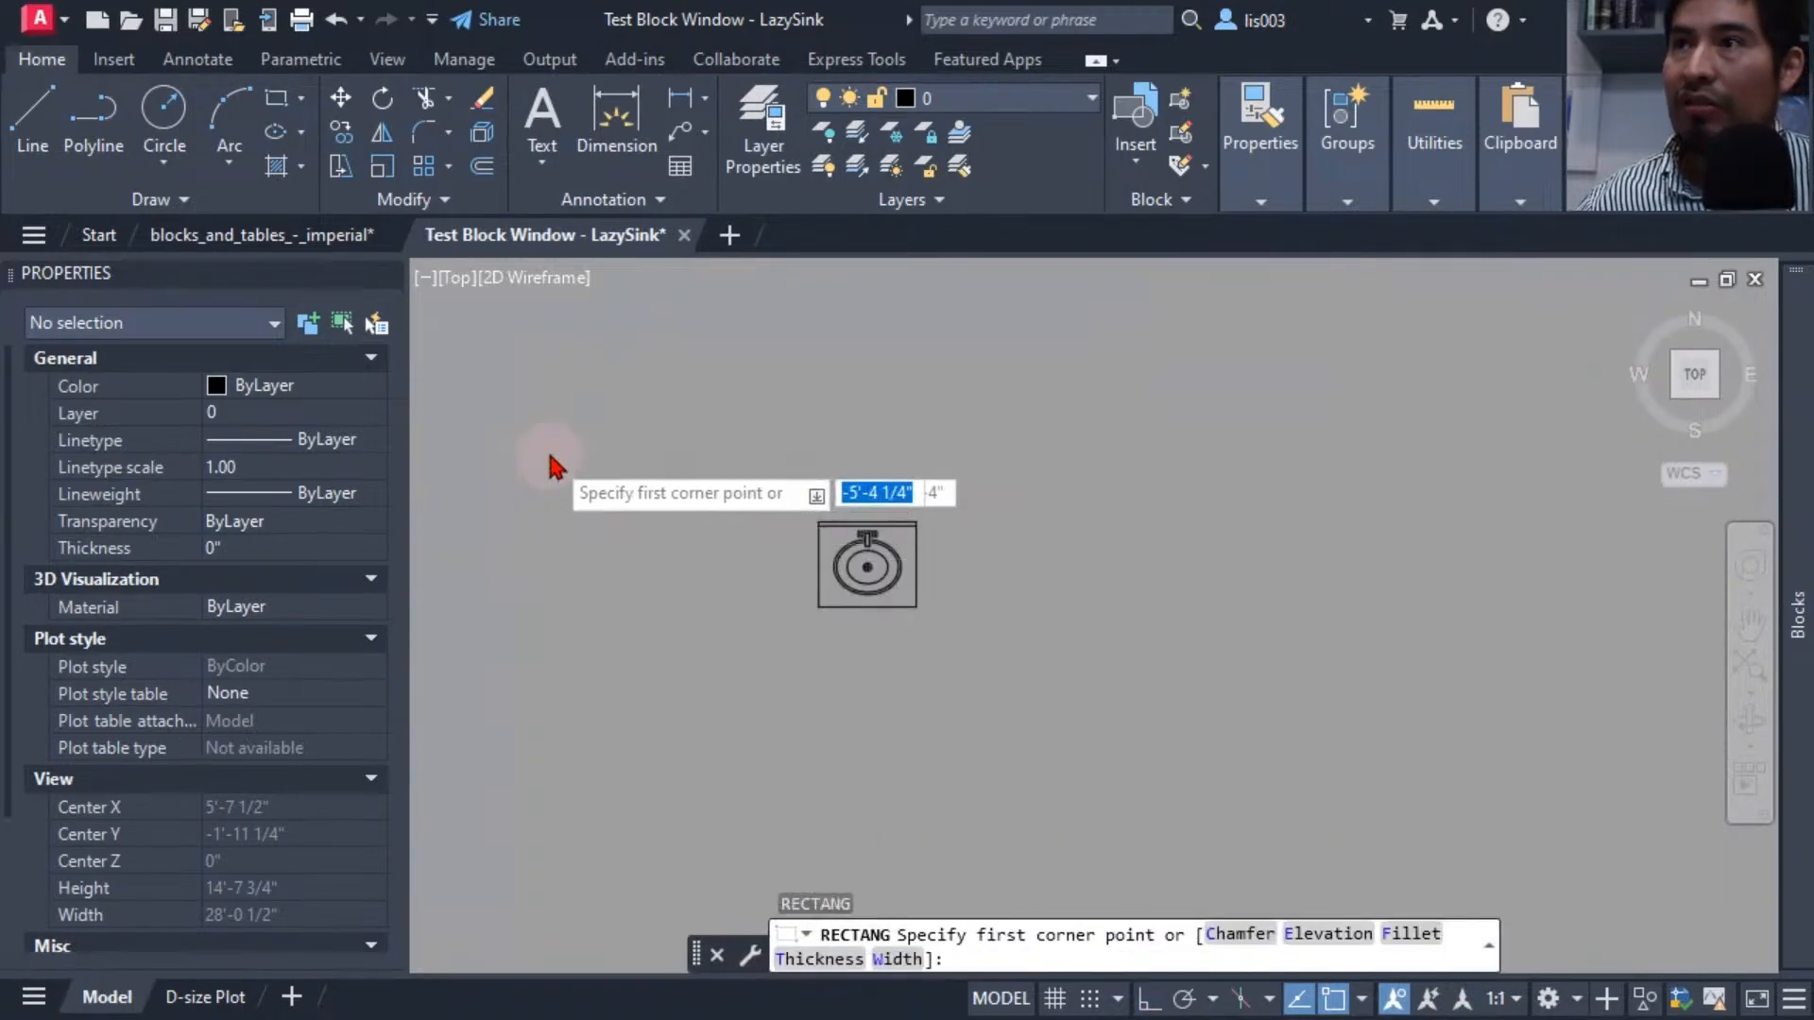
scroll(923, 454, down, 3)
click(650, 487)
click(964, 701)
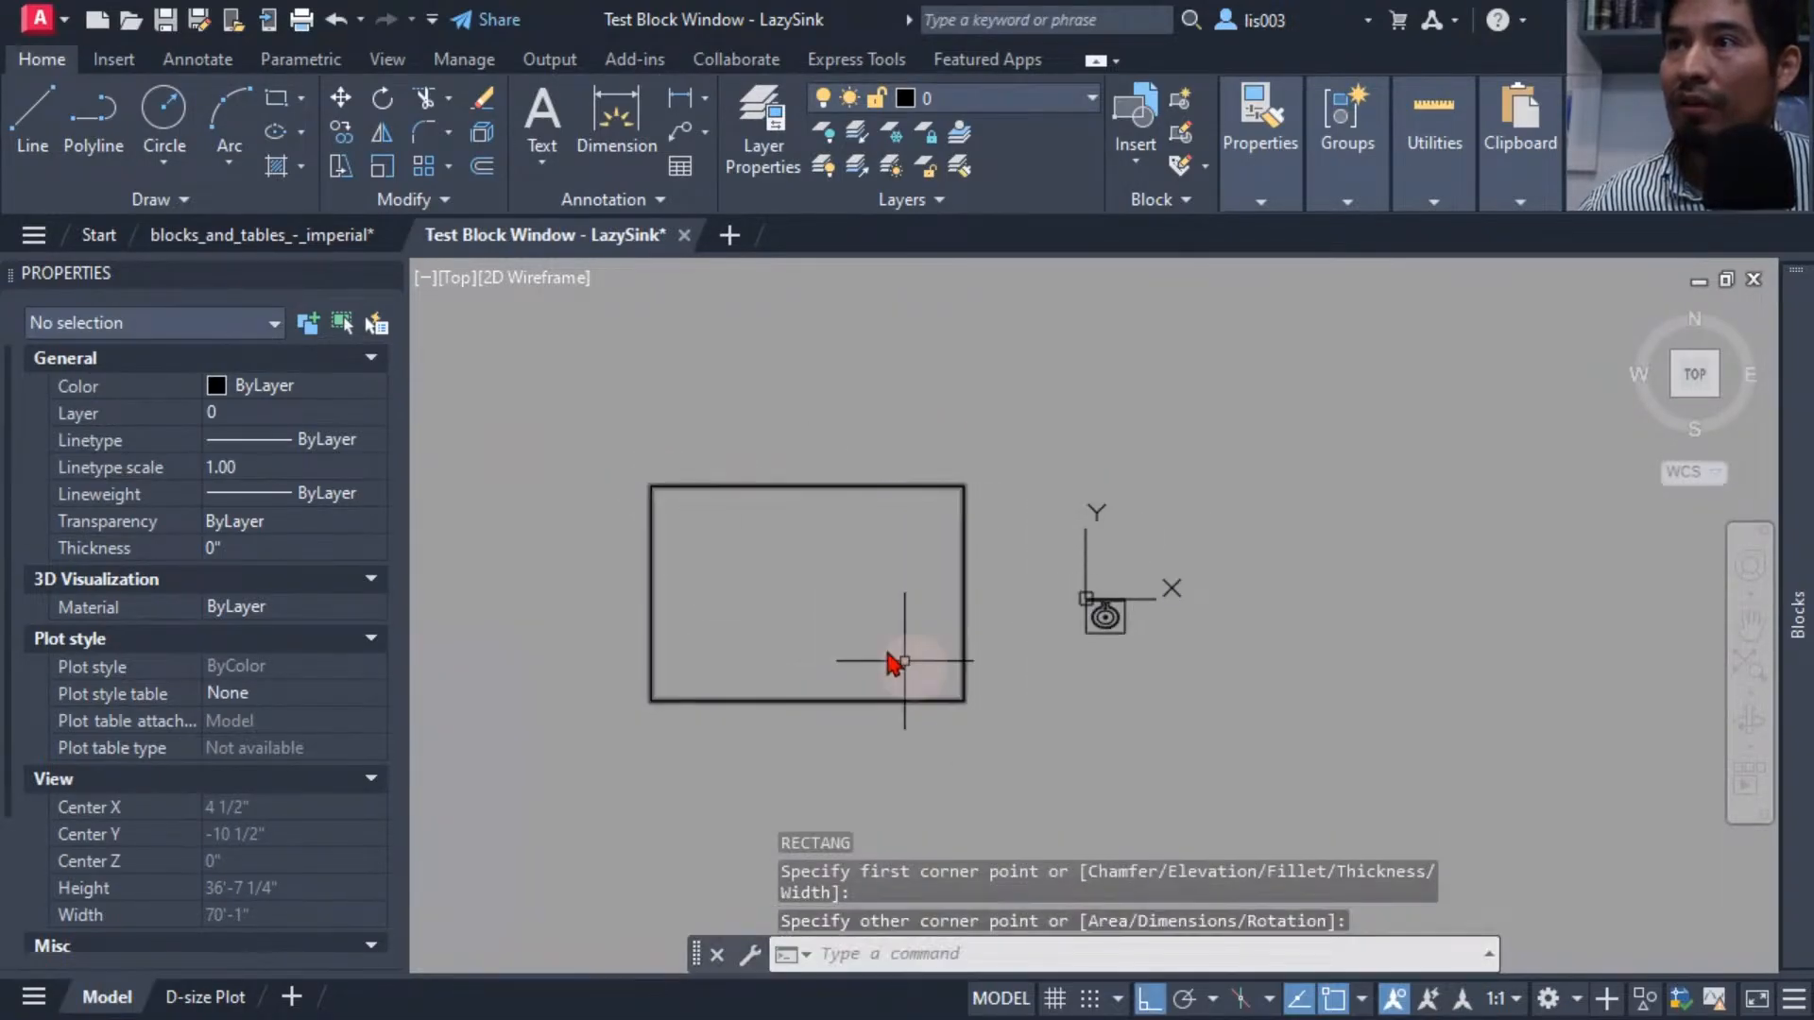
Insert LazySink from the Blocks palette and place it aligned into the rectangle's top-right corner.
mouse_move(1800, 444)
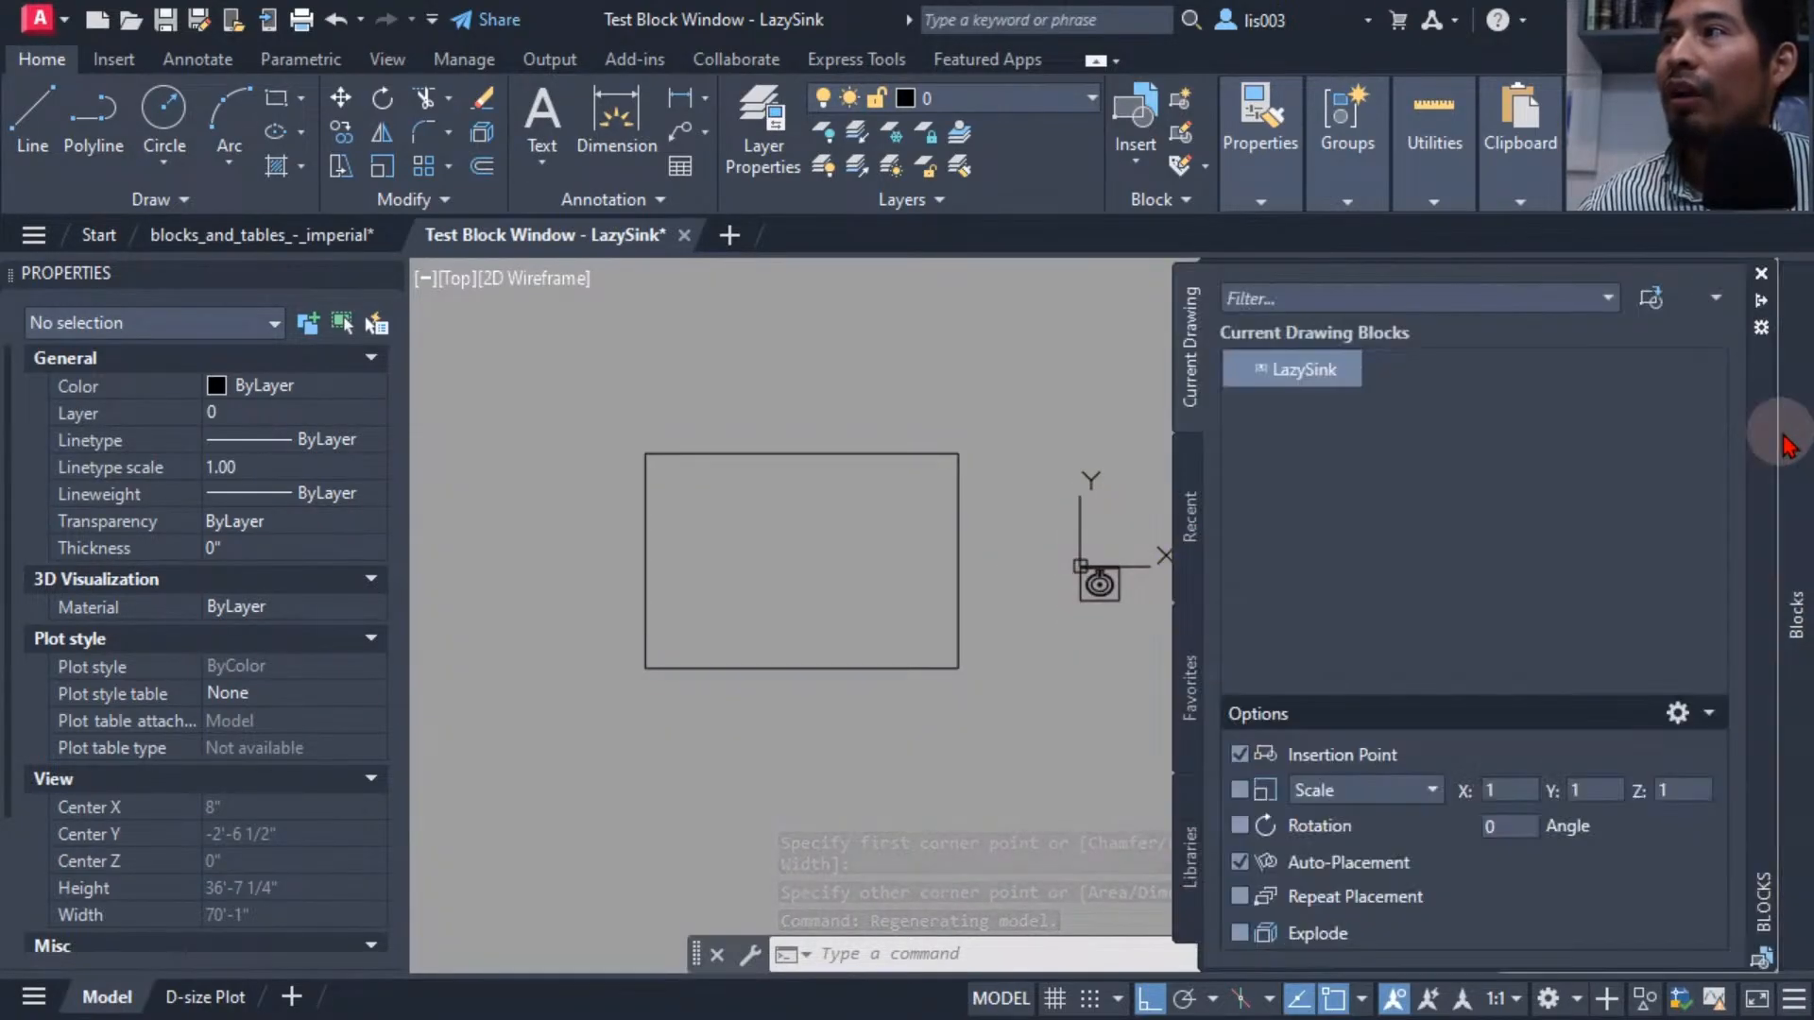
click(1302, 384)
mouse_move(1304, 389)
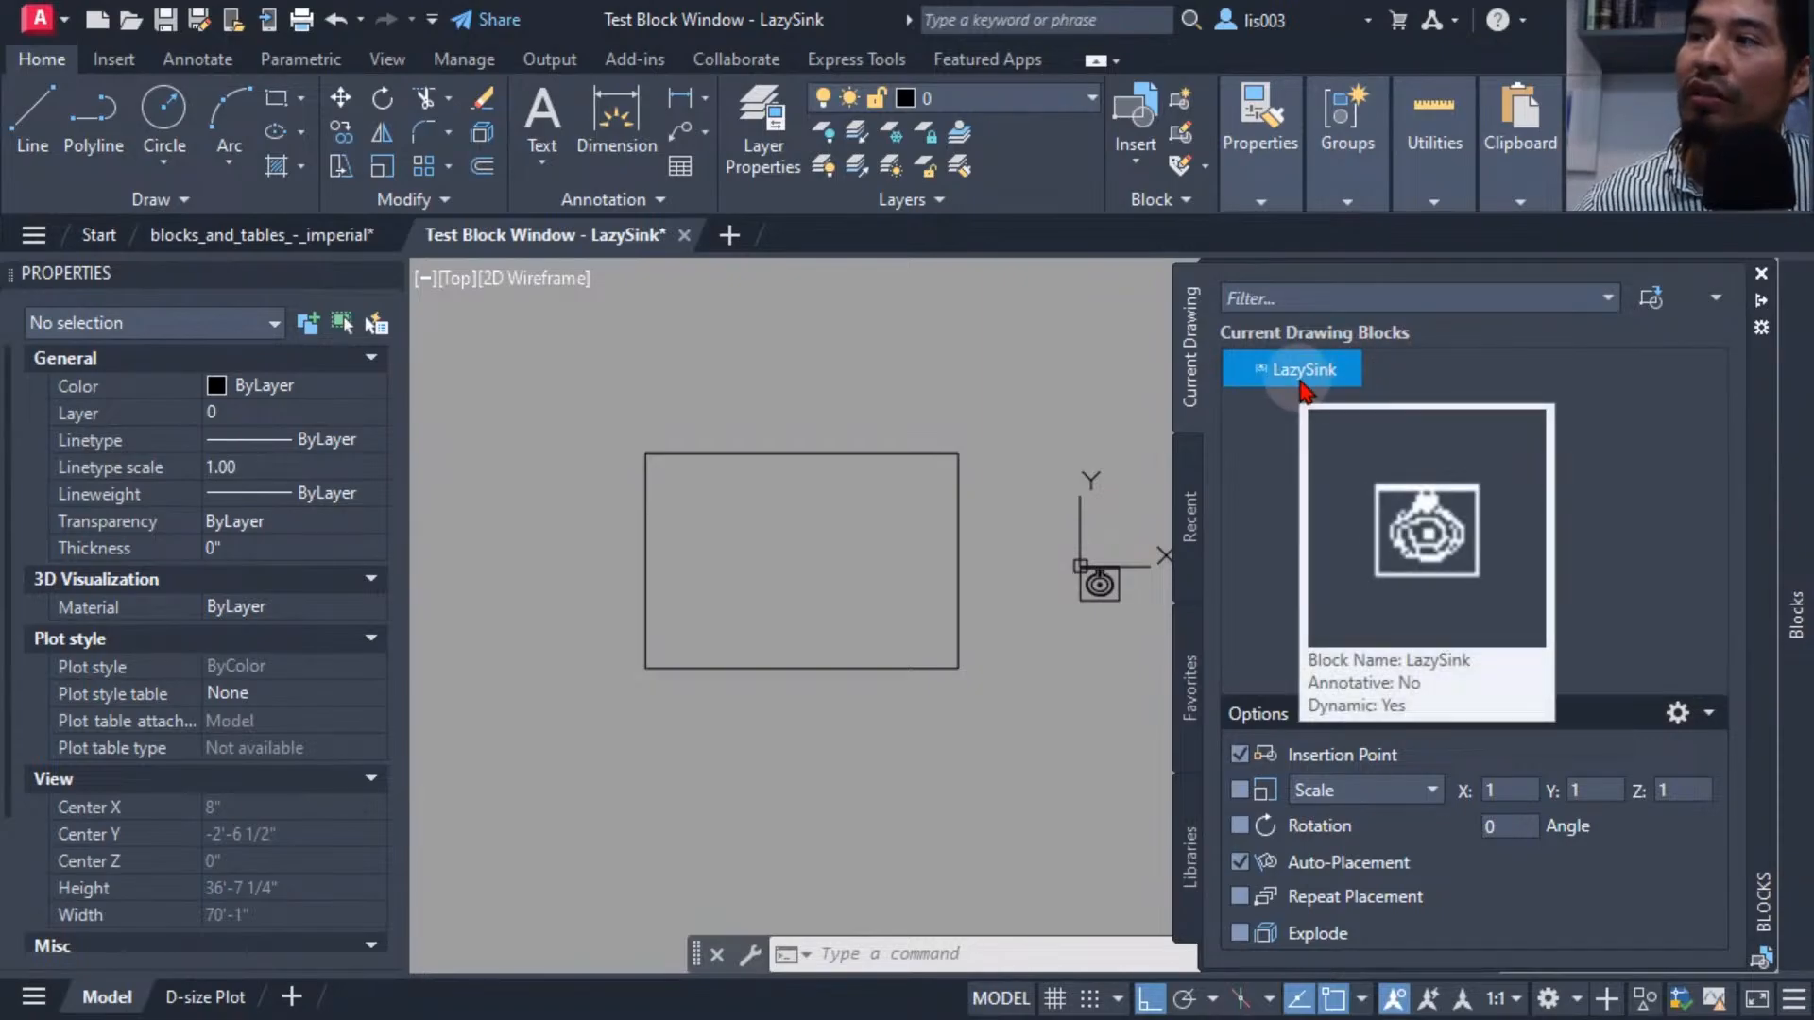
mouse_move(1287, 385)
mouse_down()
mouse_move(1033, 539)
mouse_move(718, 543)
mouse_up()
scroll(705, 511, up, 3)
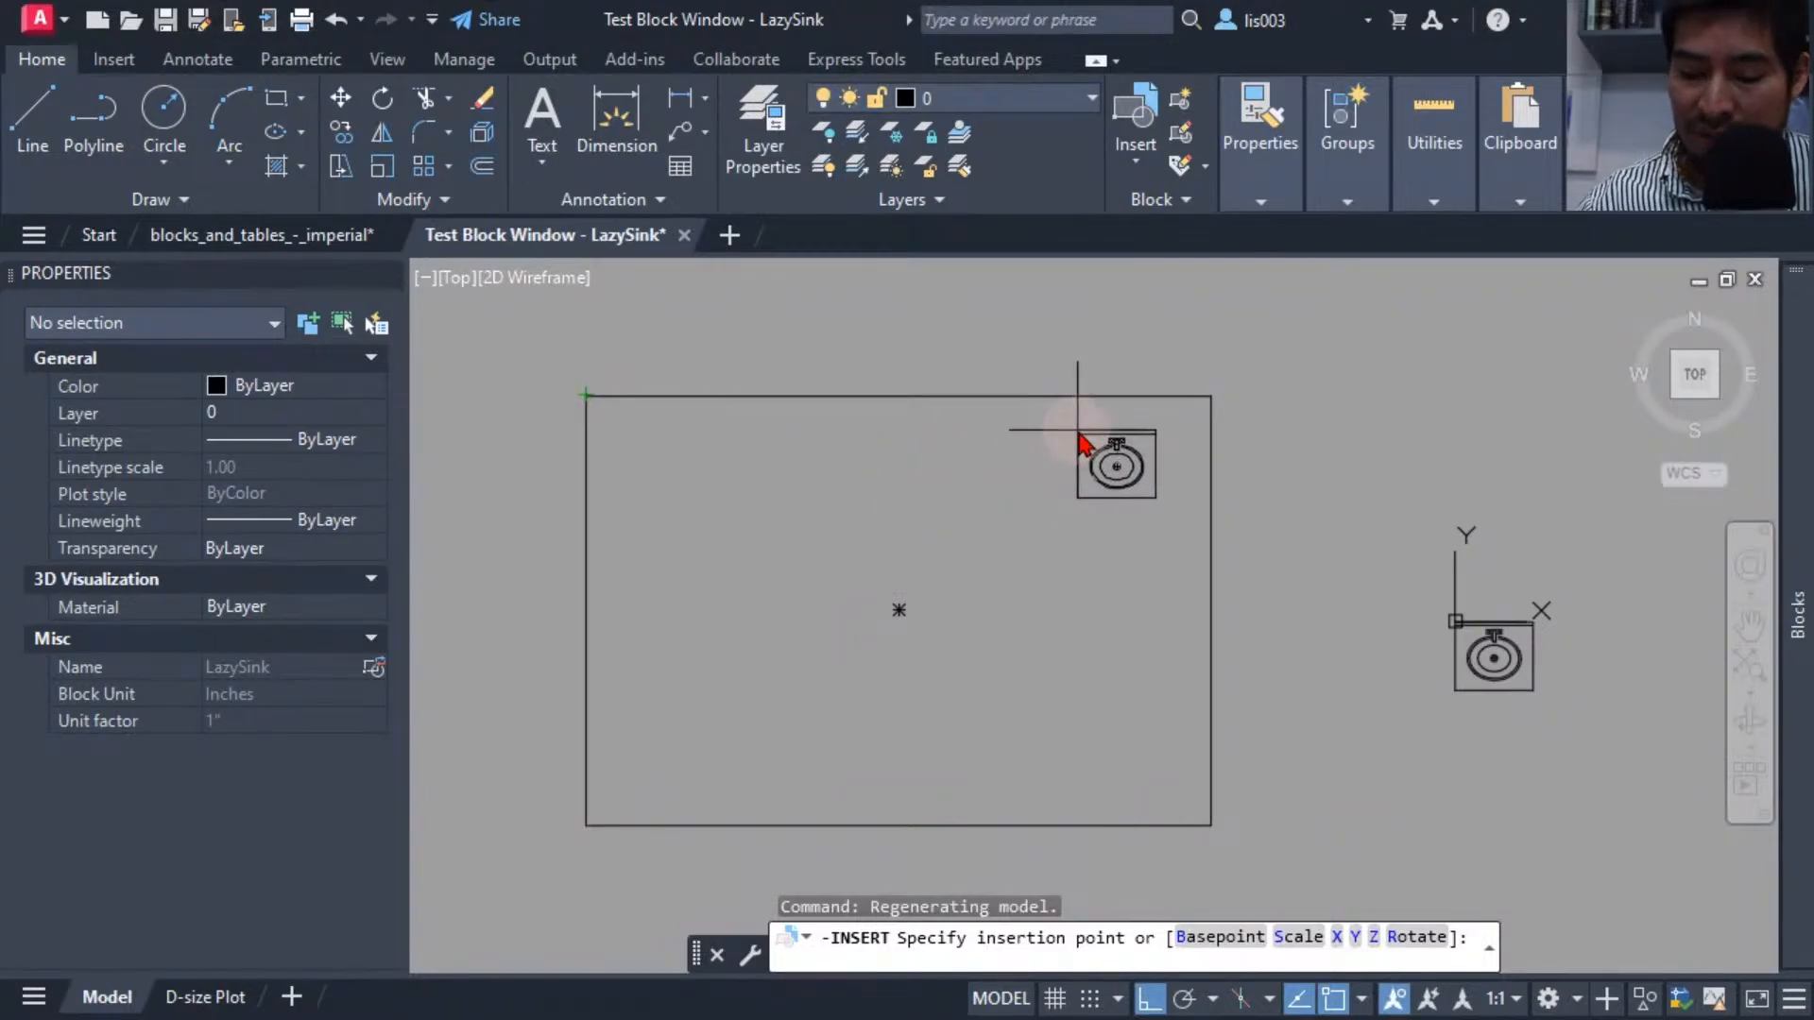
key(ctrl)
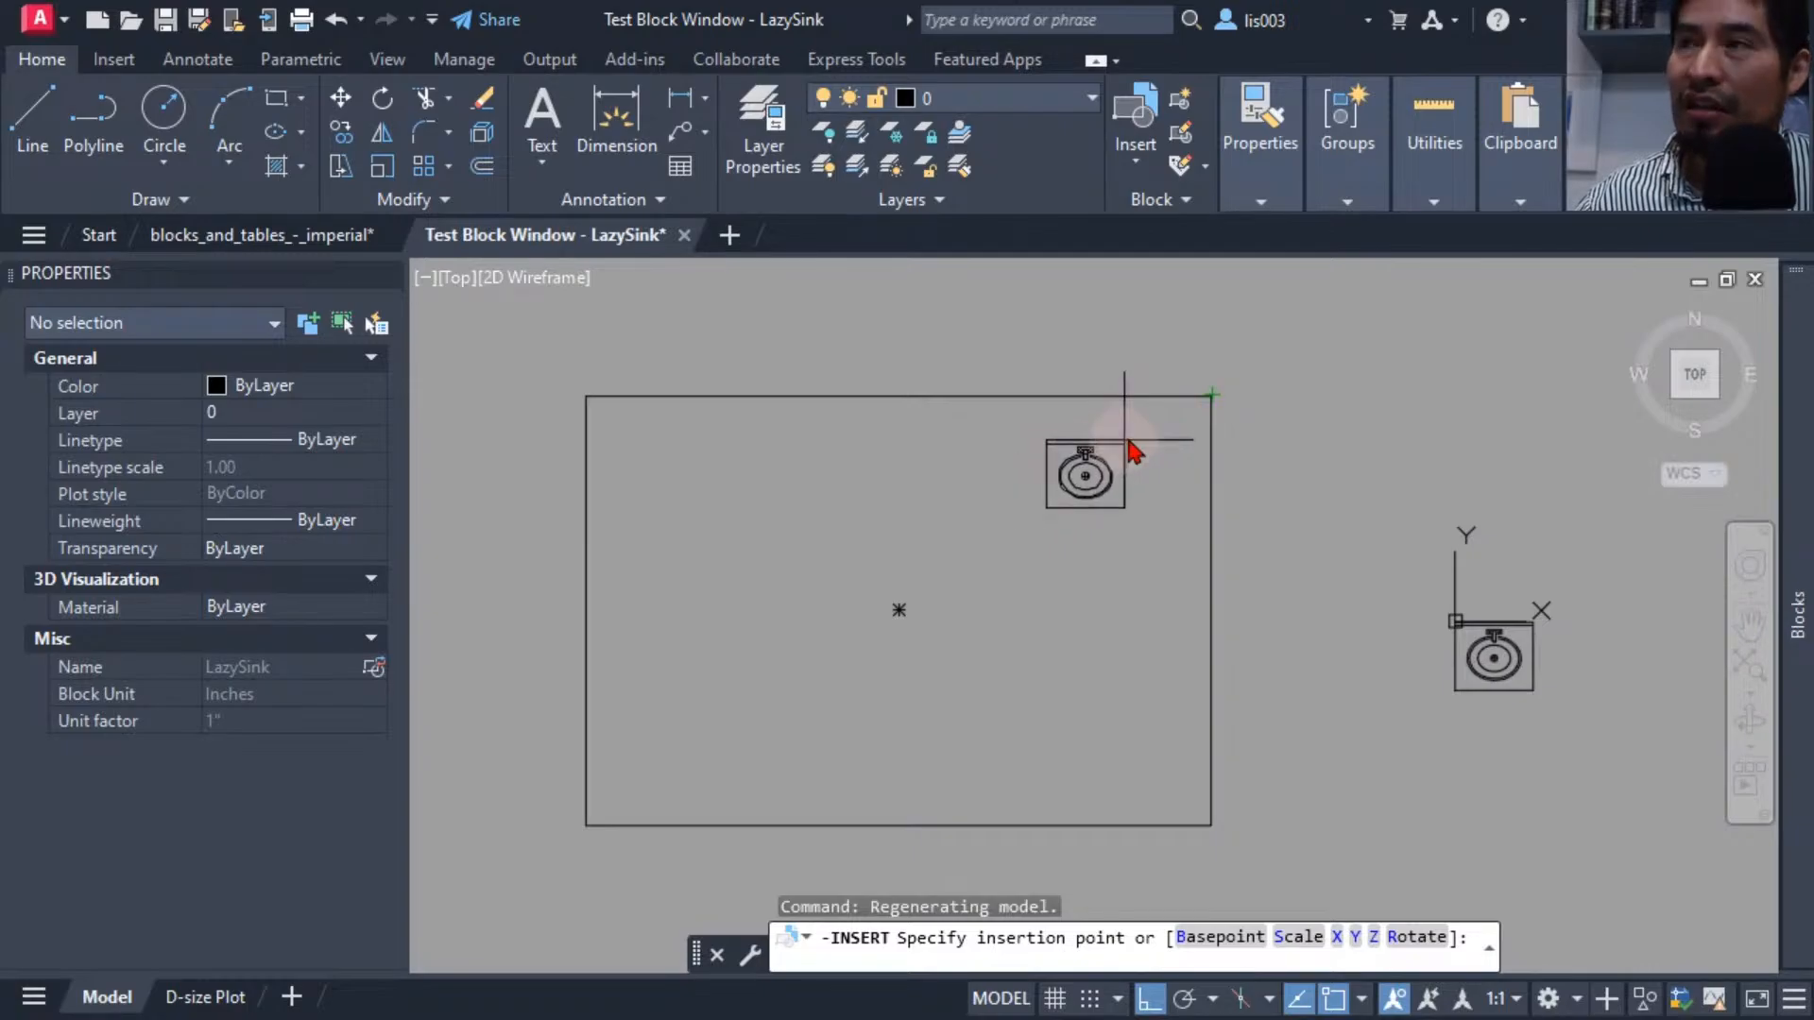
click(1212, 395)
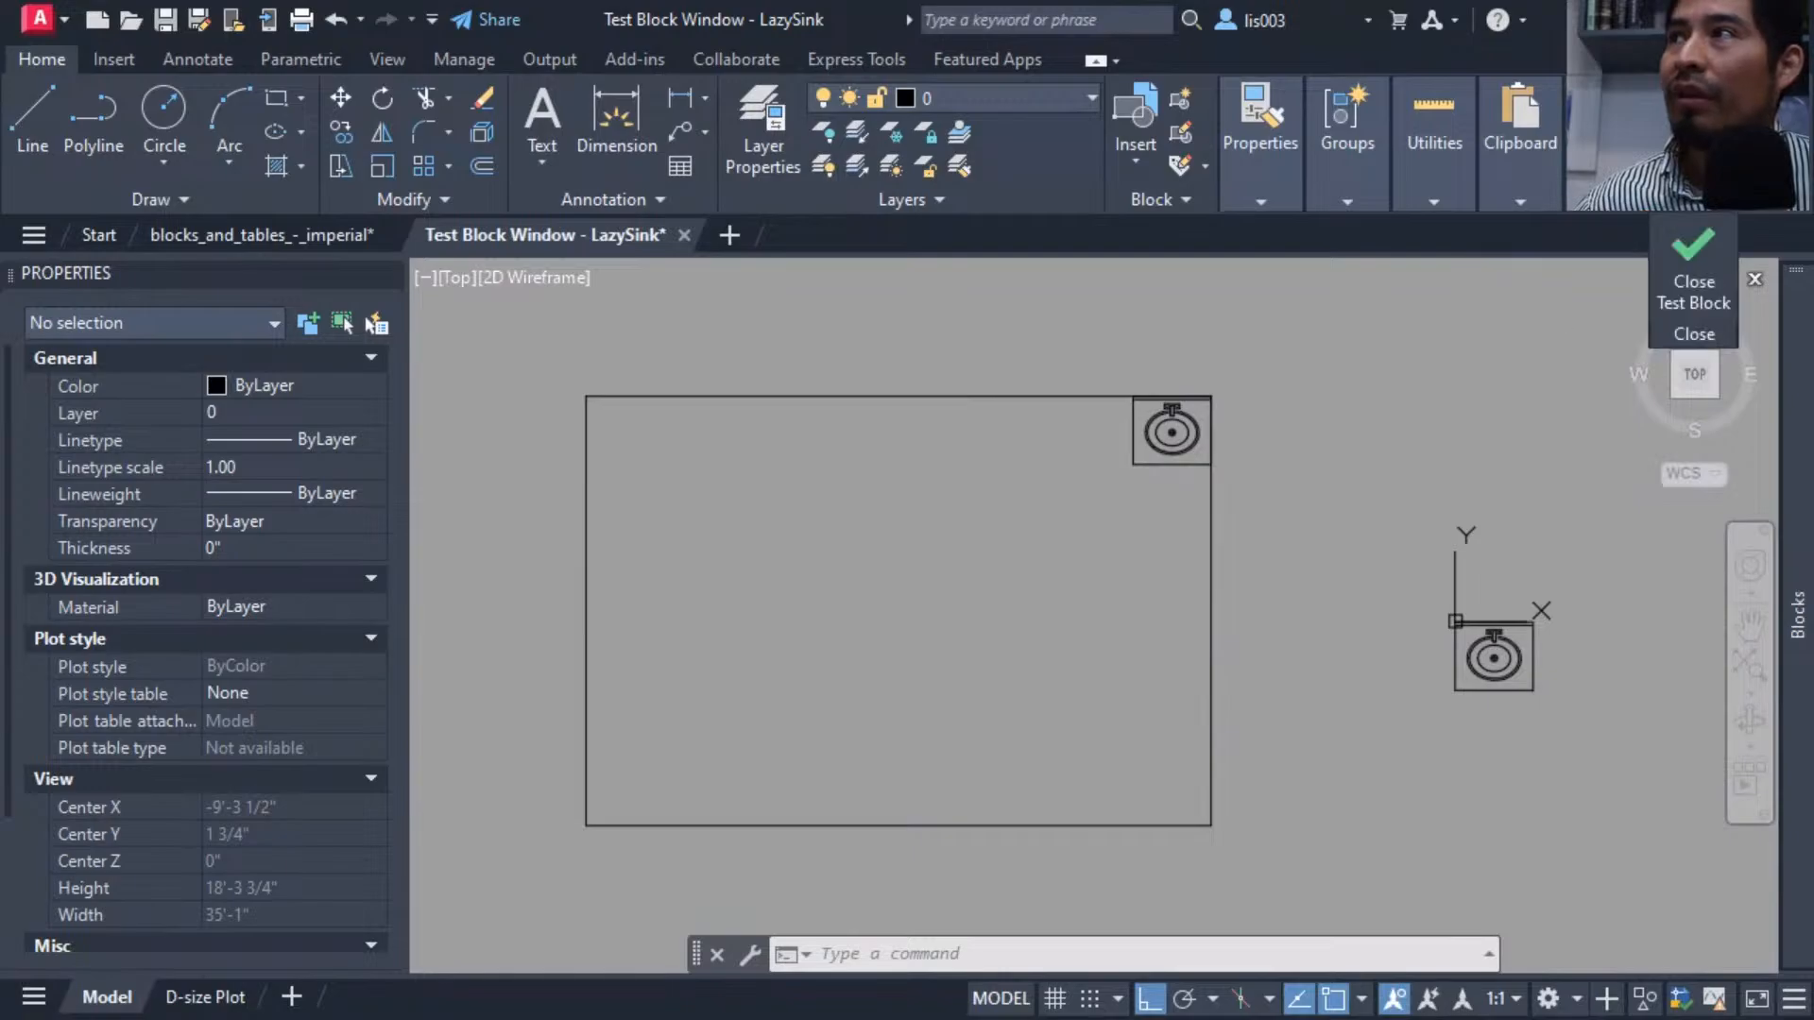
Close the test window and go back to editing the block definition.
click(1692, 289)
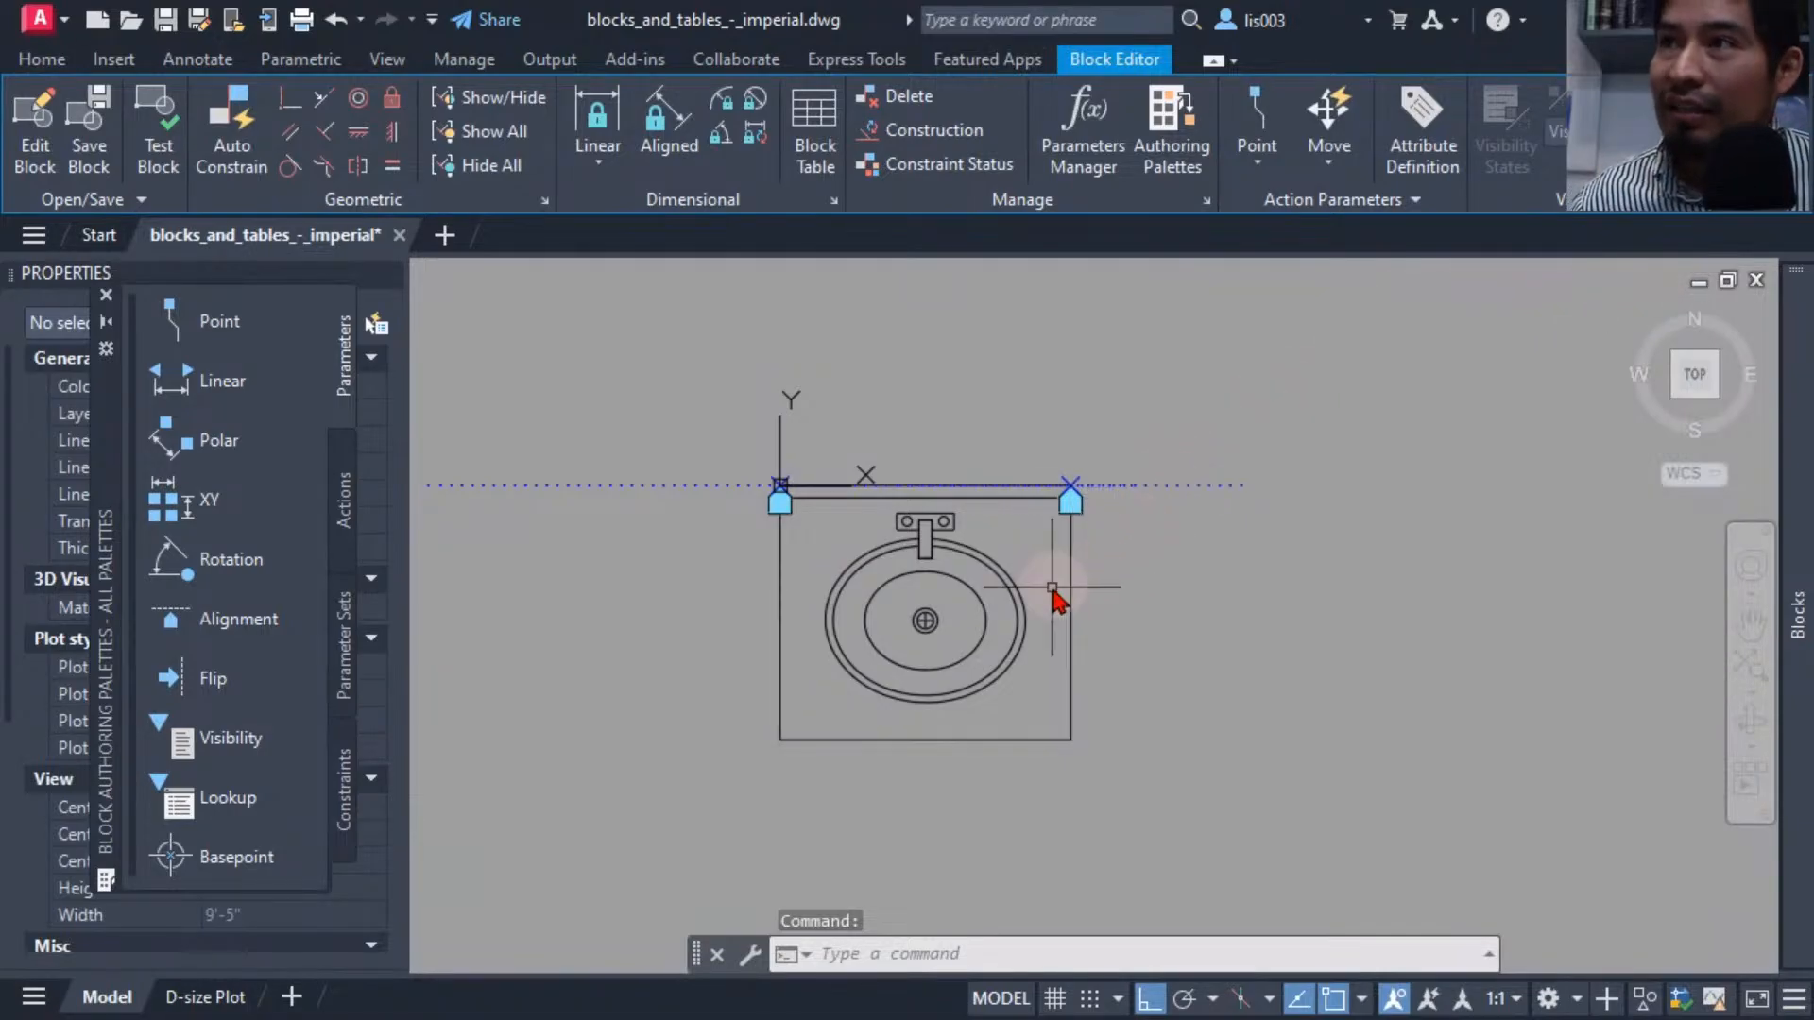
middle_drag(1058, 599, 1090, 591)
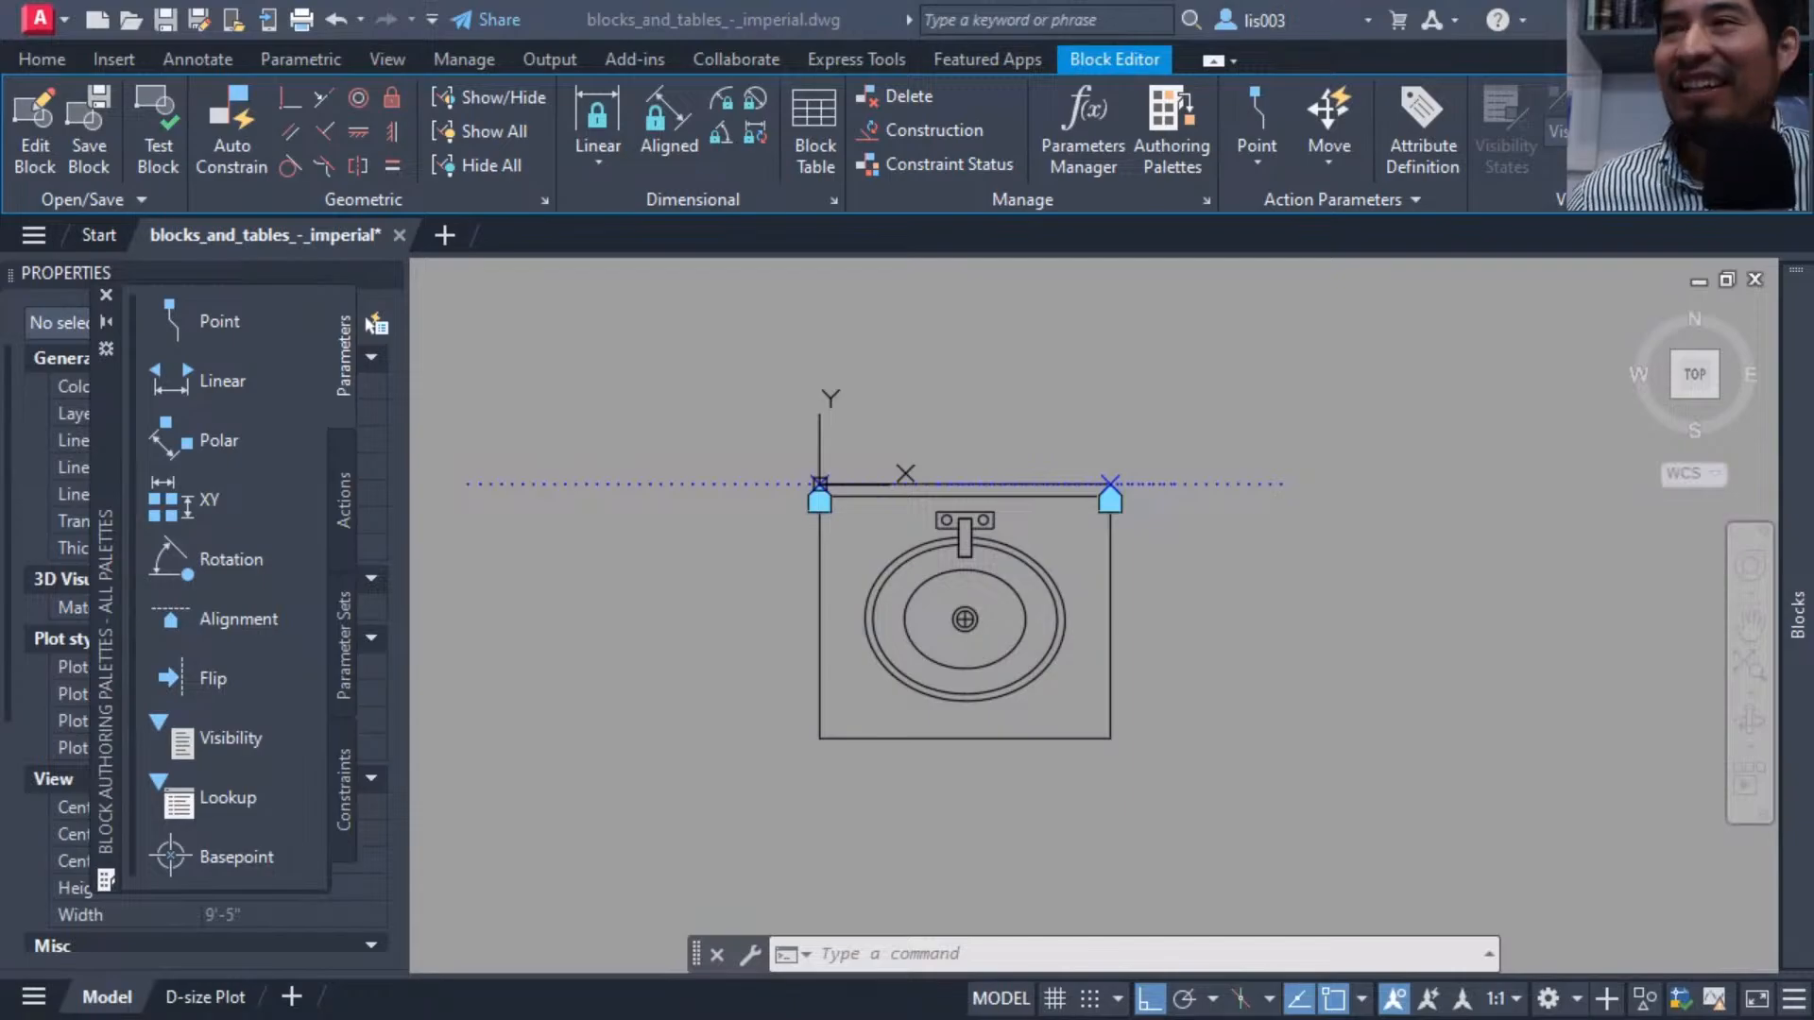
click(775, 641)
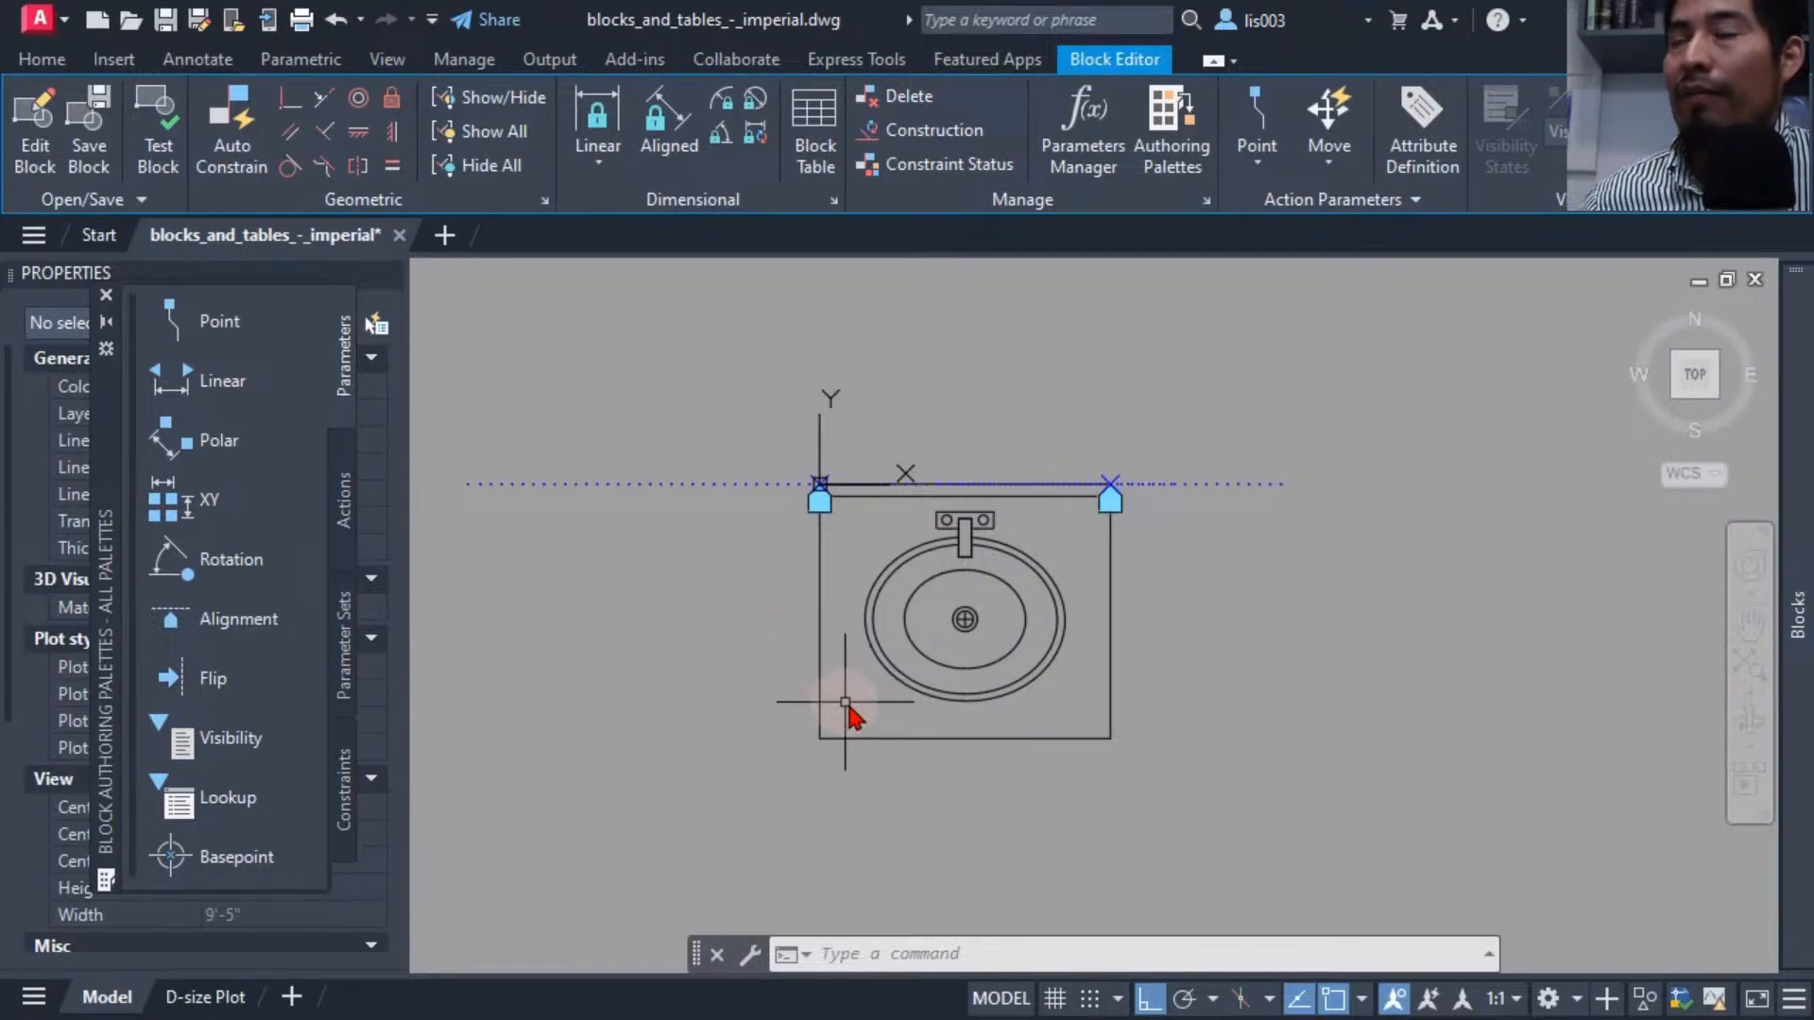
mouse_move(850, 714)
middle_down()
mouse_move(870, 648)
mouse_move(813, 696)
middle_up()
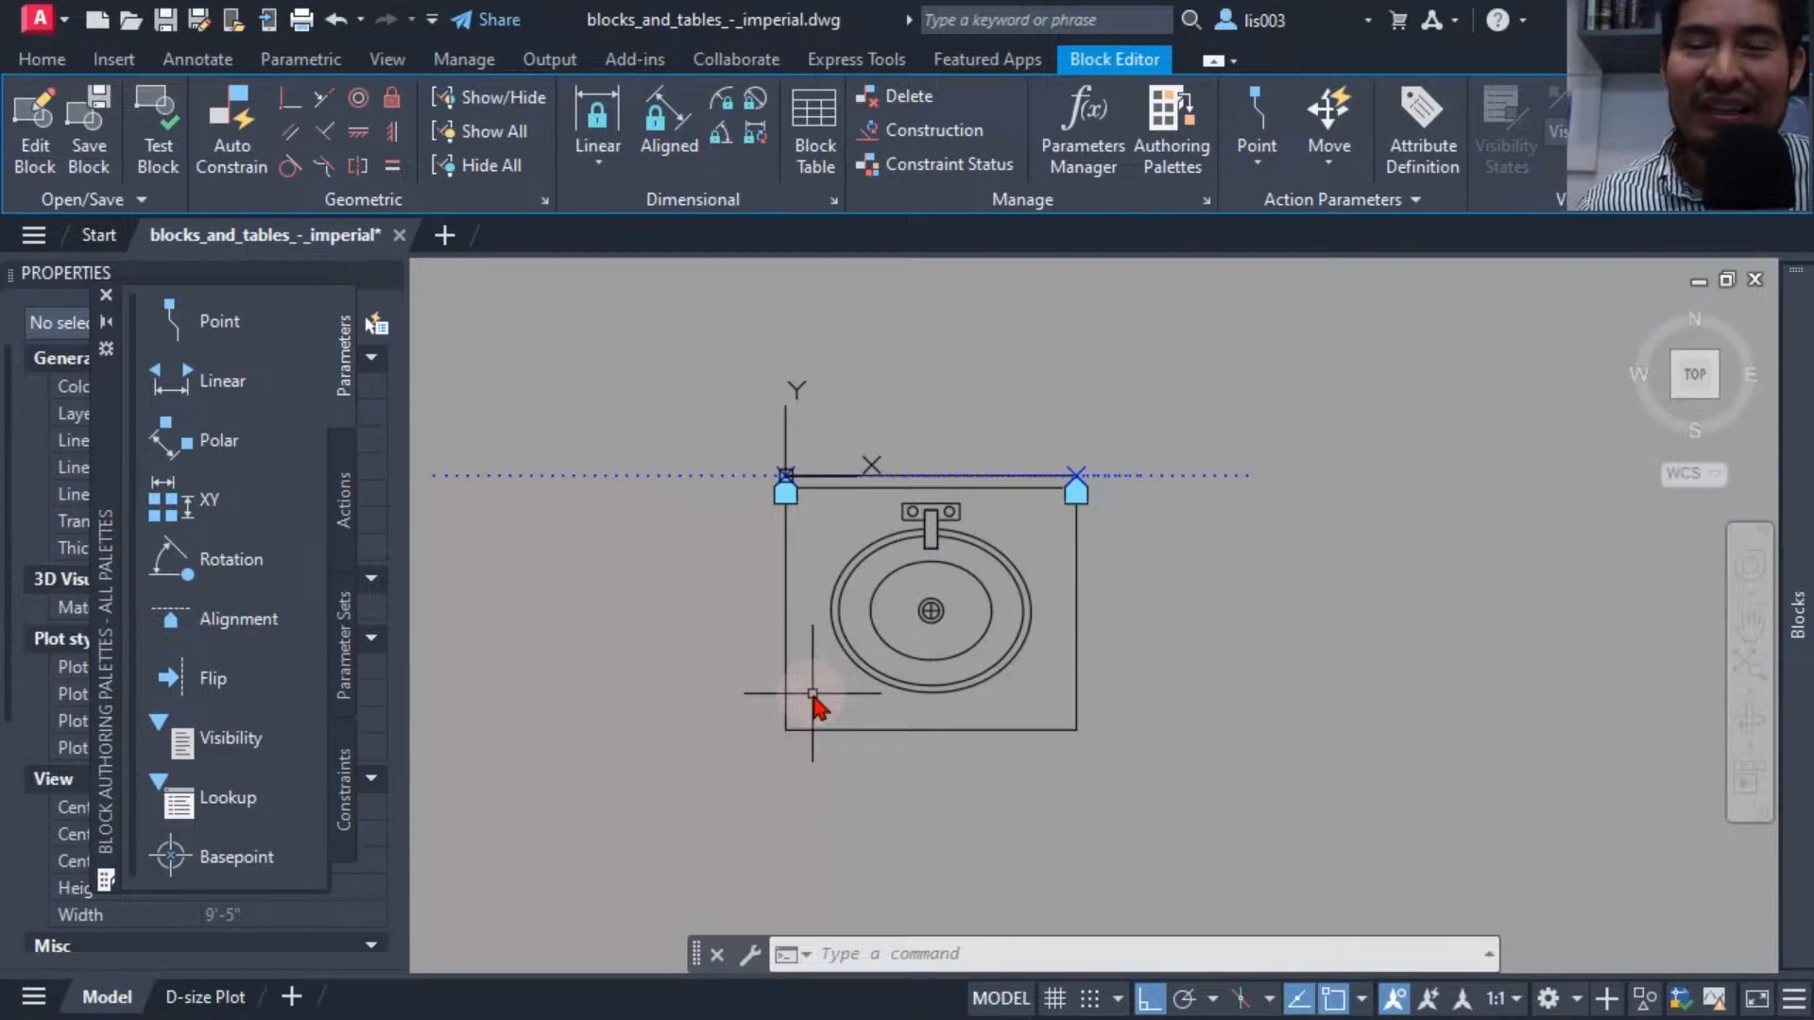
middle_drag(767, 697, 689, 697)
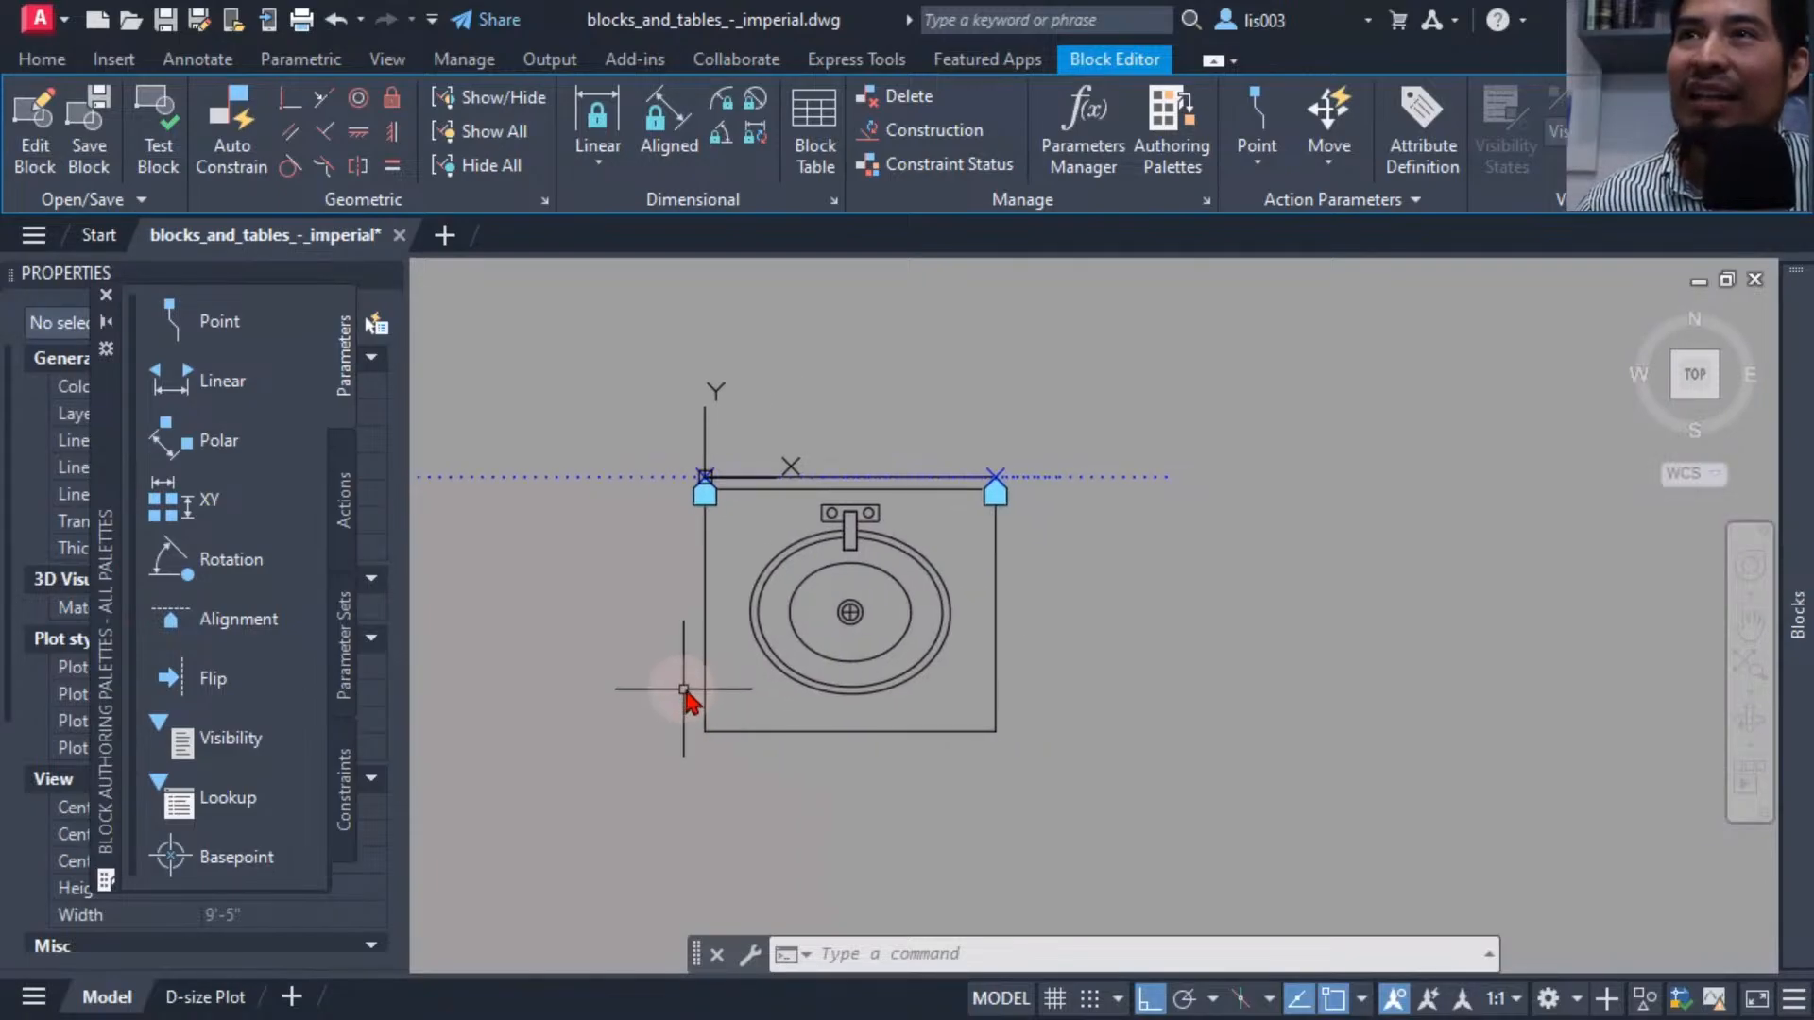
Add a Linear parameter spanning the sink's bottom edge from corner to corner, with its label below the sink.
click(255, 381)
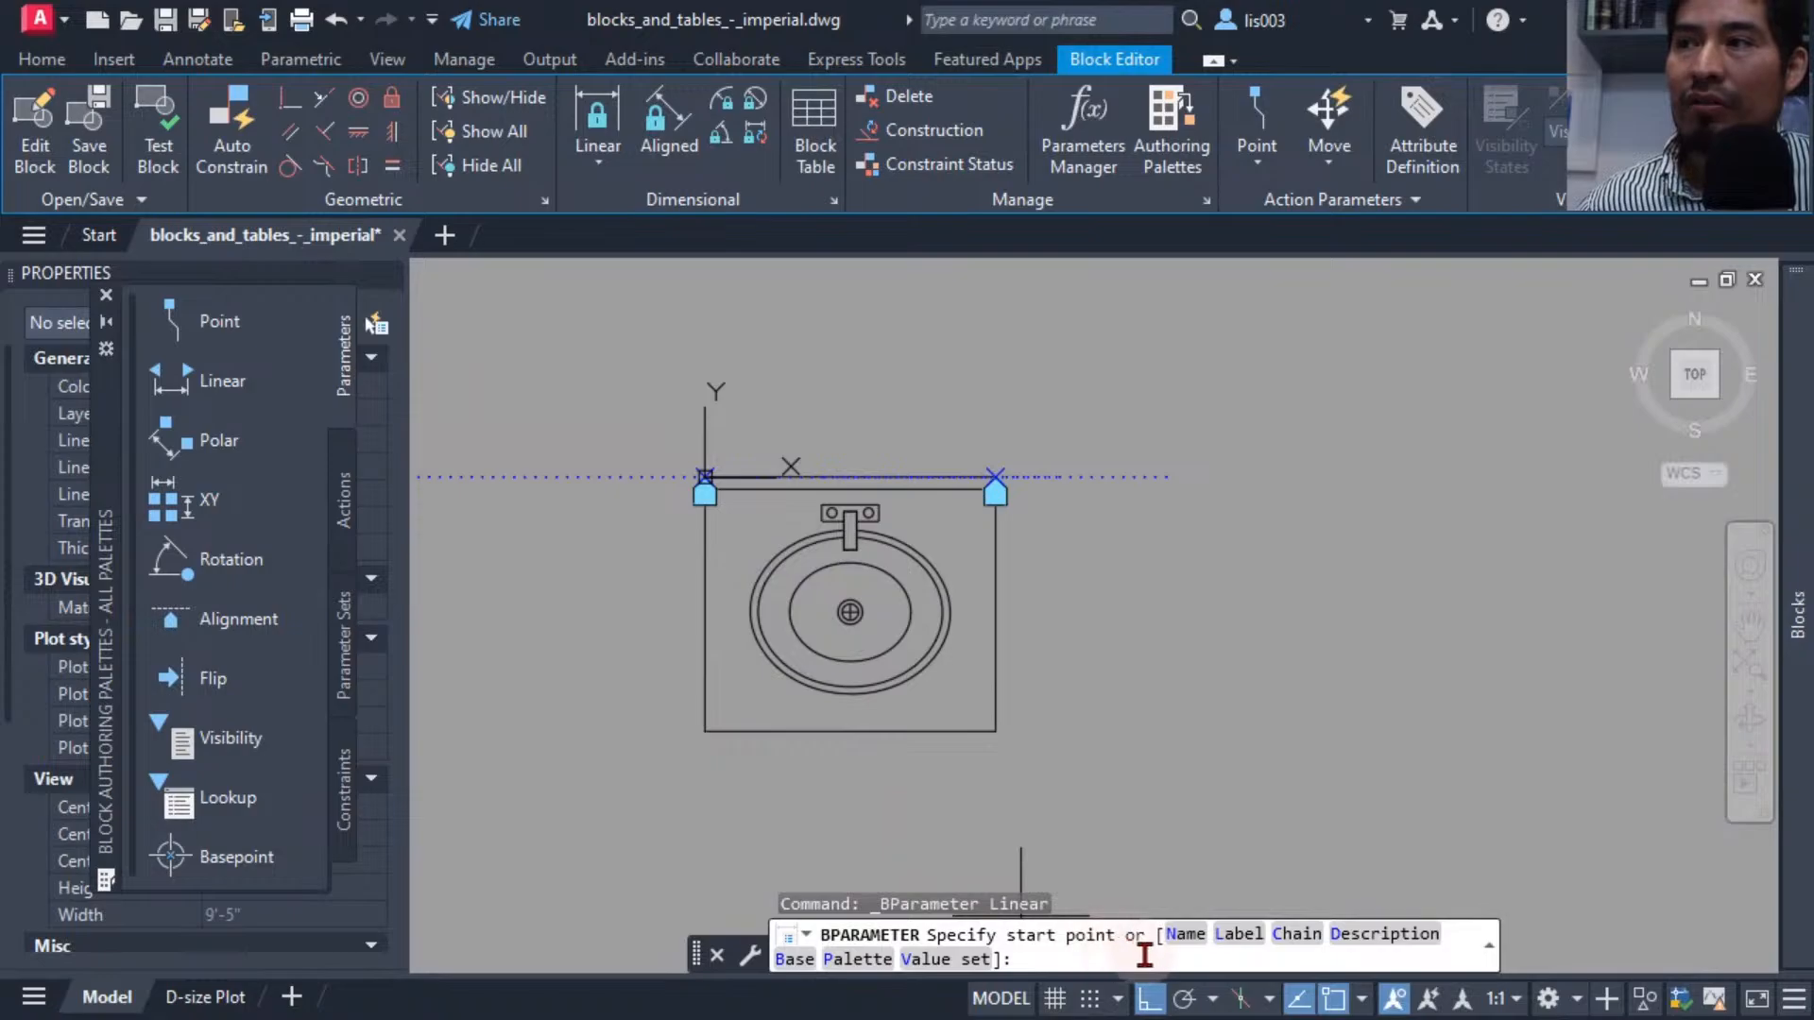
click(704, 730)
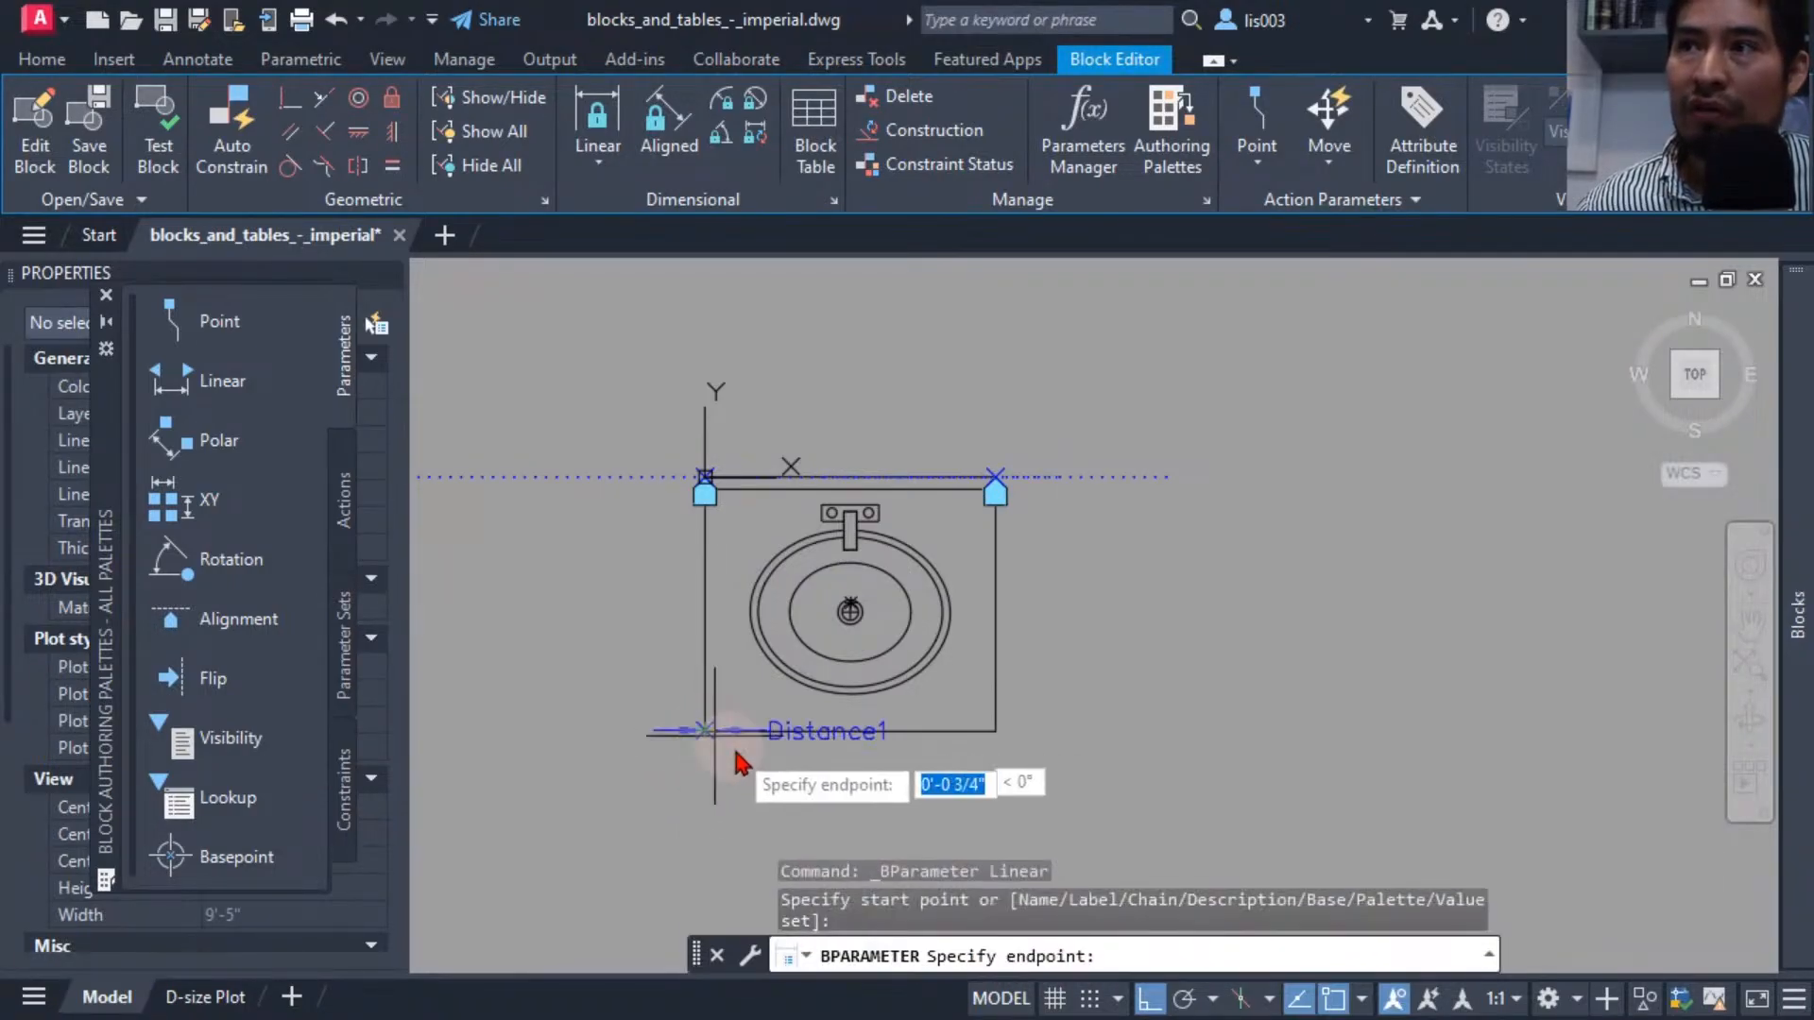
click(1000, 735)
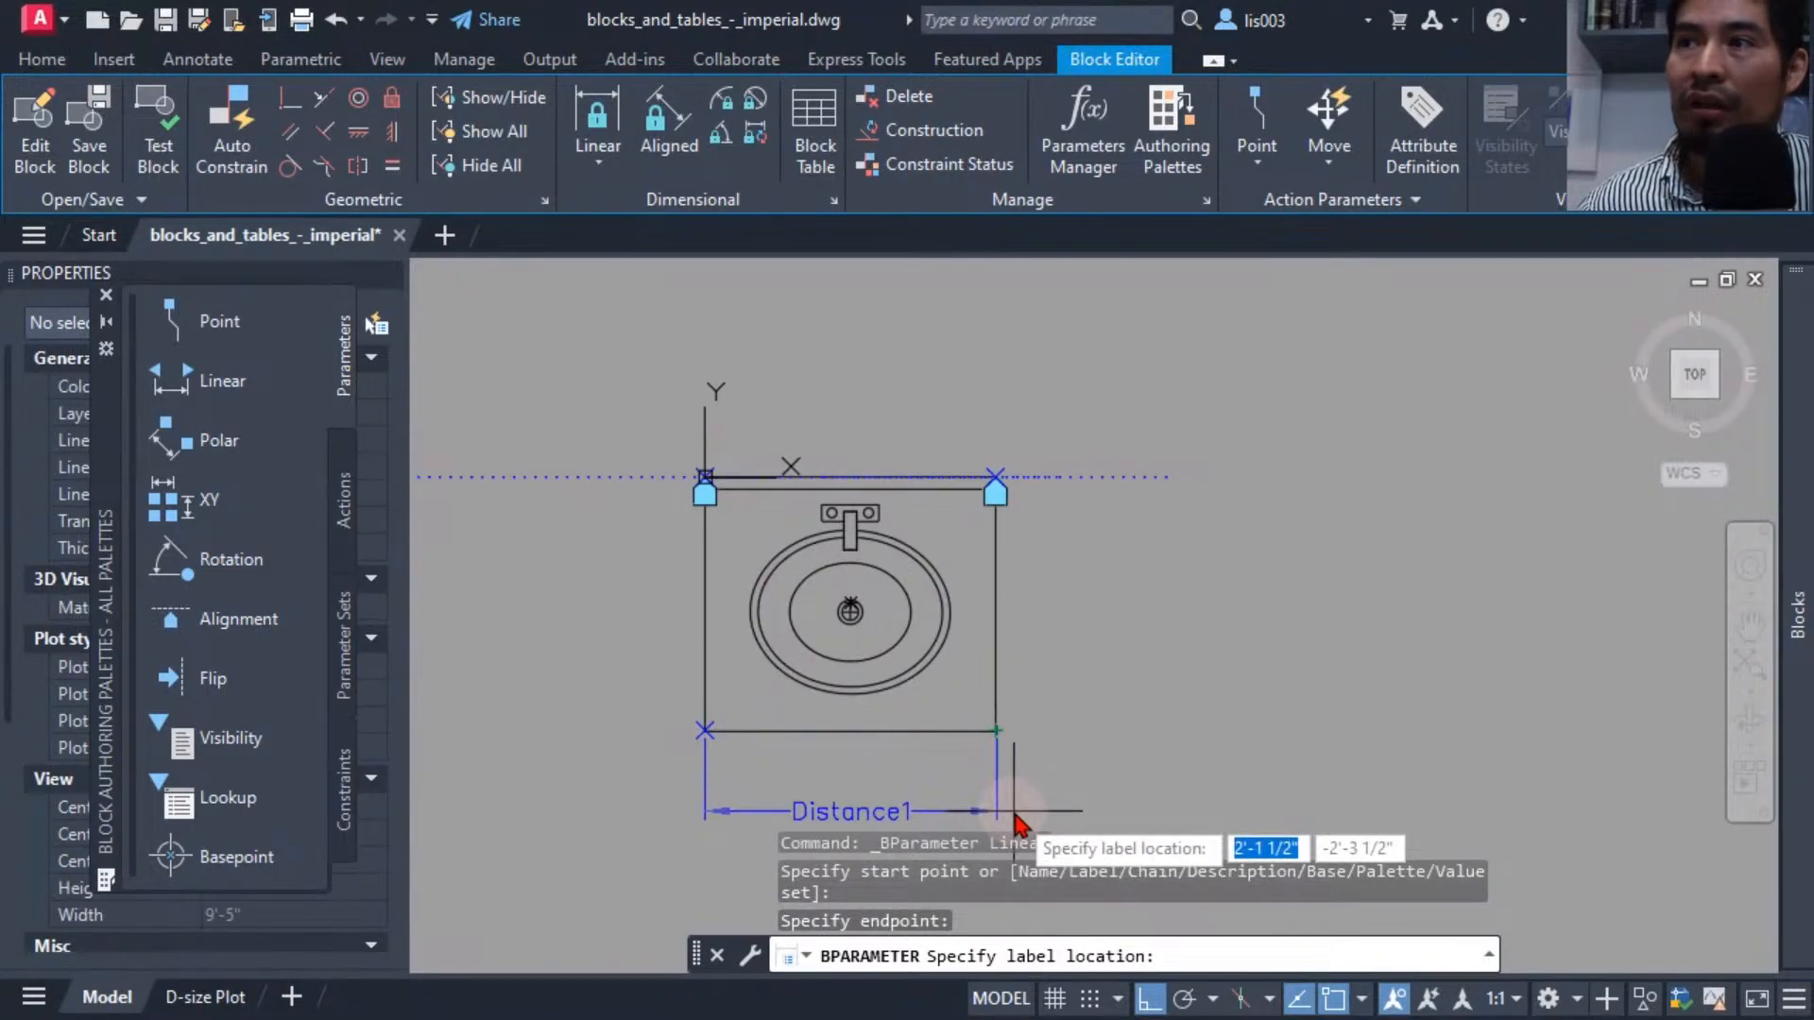
click(1015, 818)
middle_drag(1033, 762, 1164, 661)
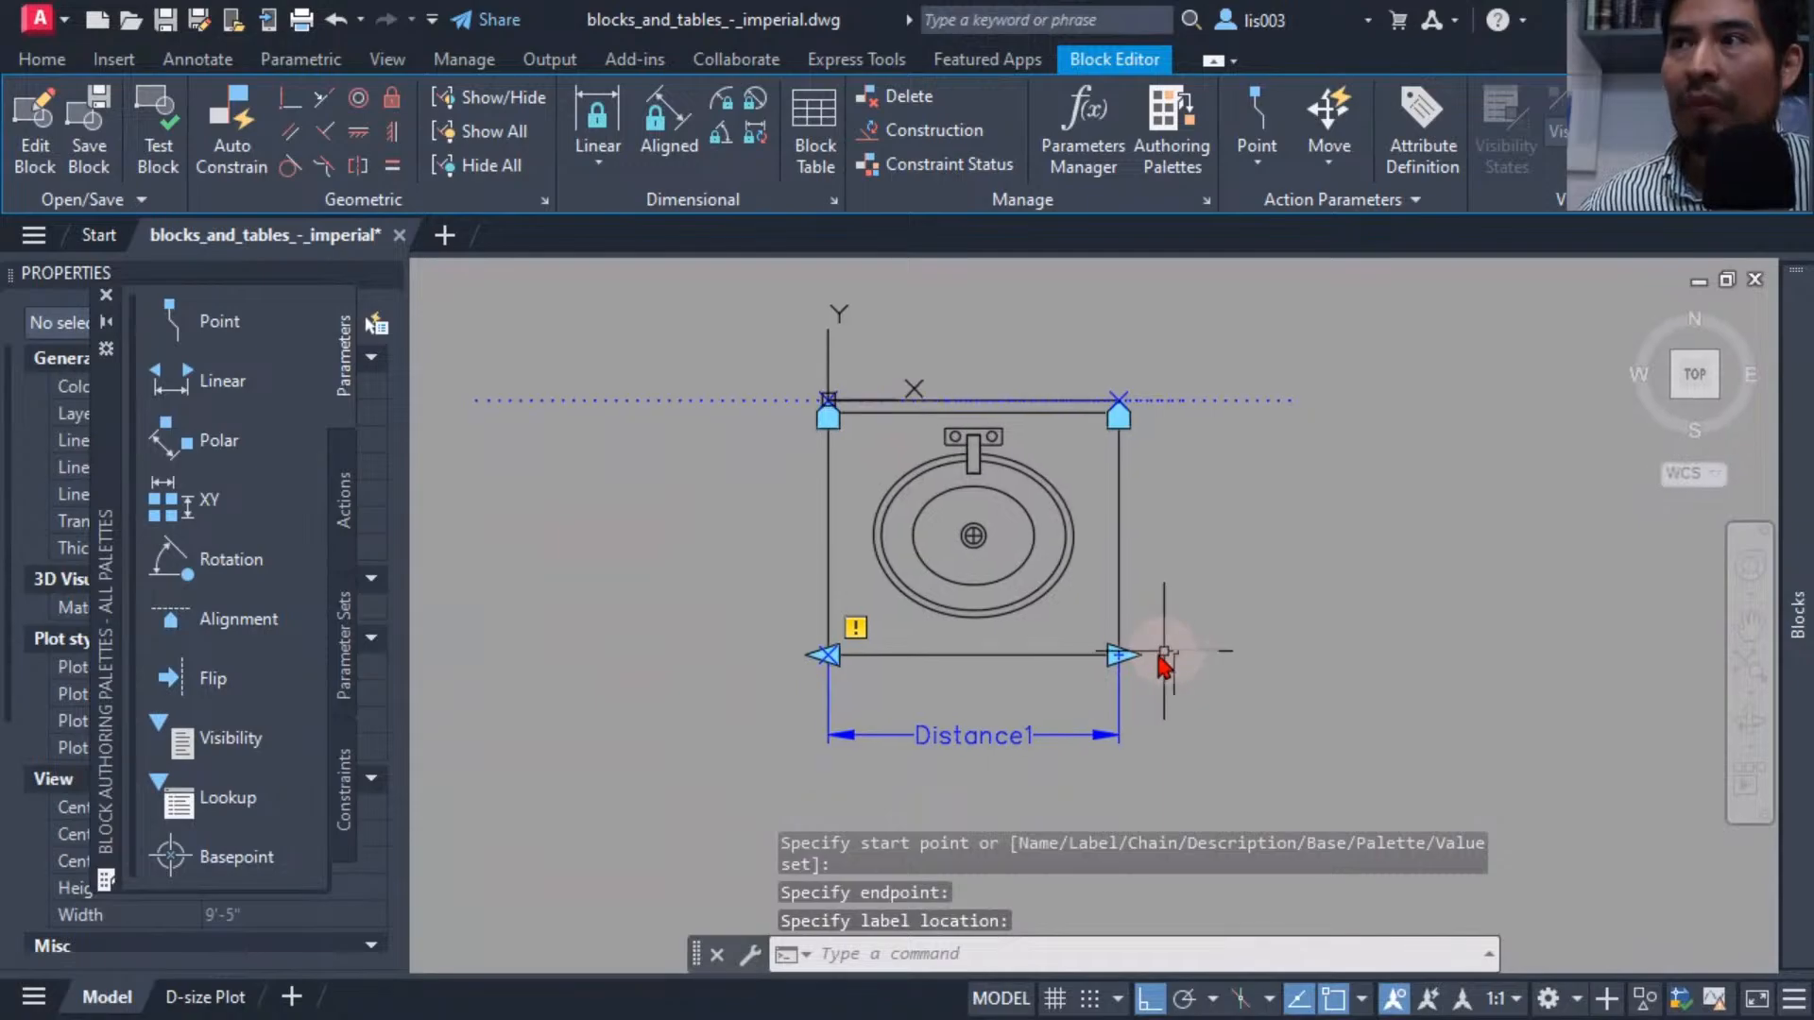
Select the linear parameter and inspect its properties.
mouse_move(856, 628)
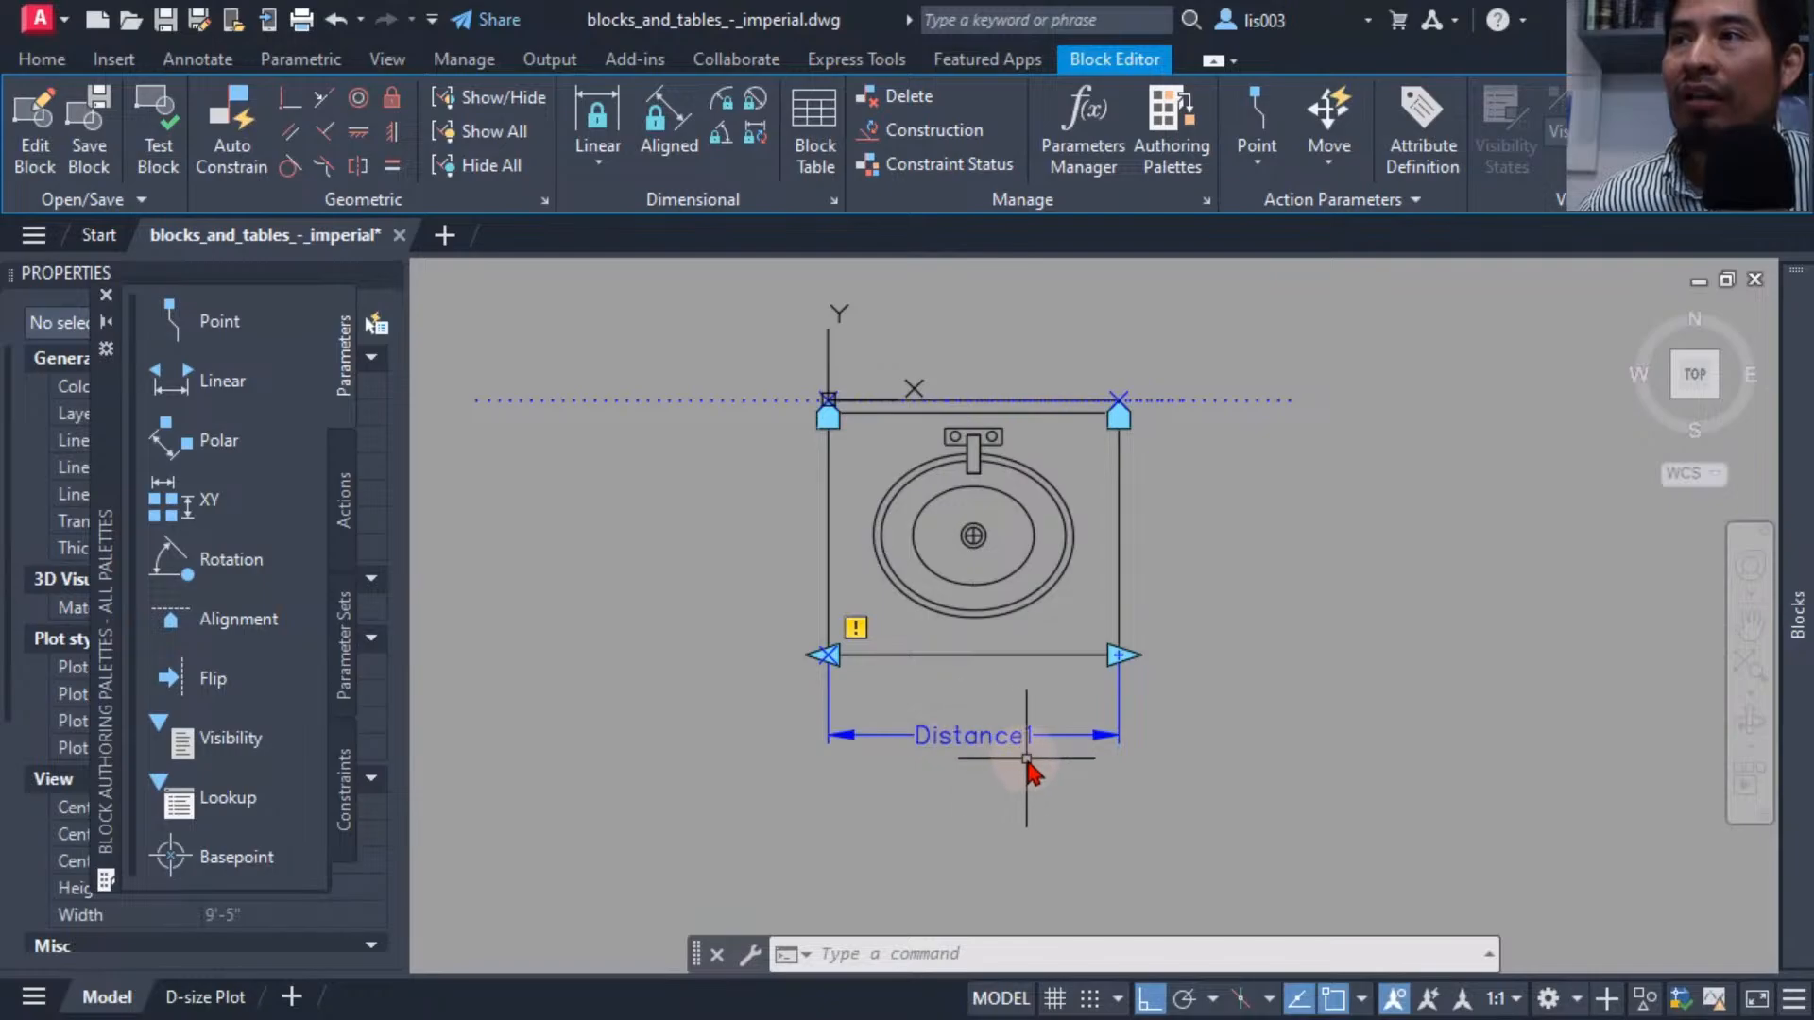
click(982, 750)
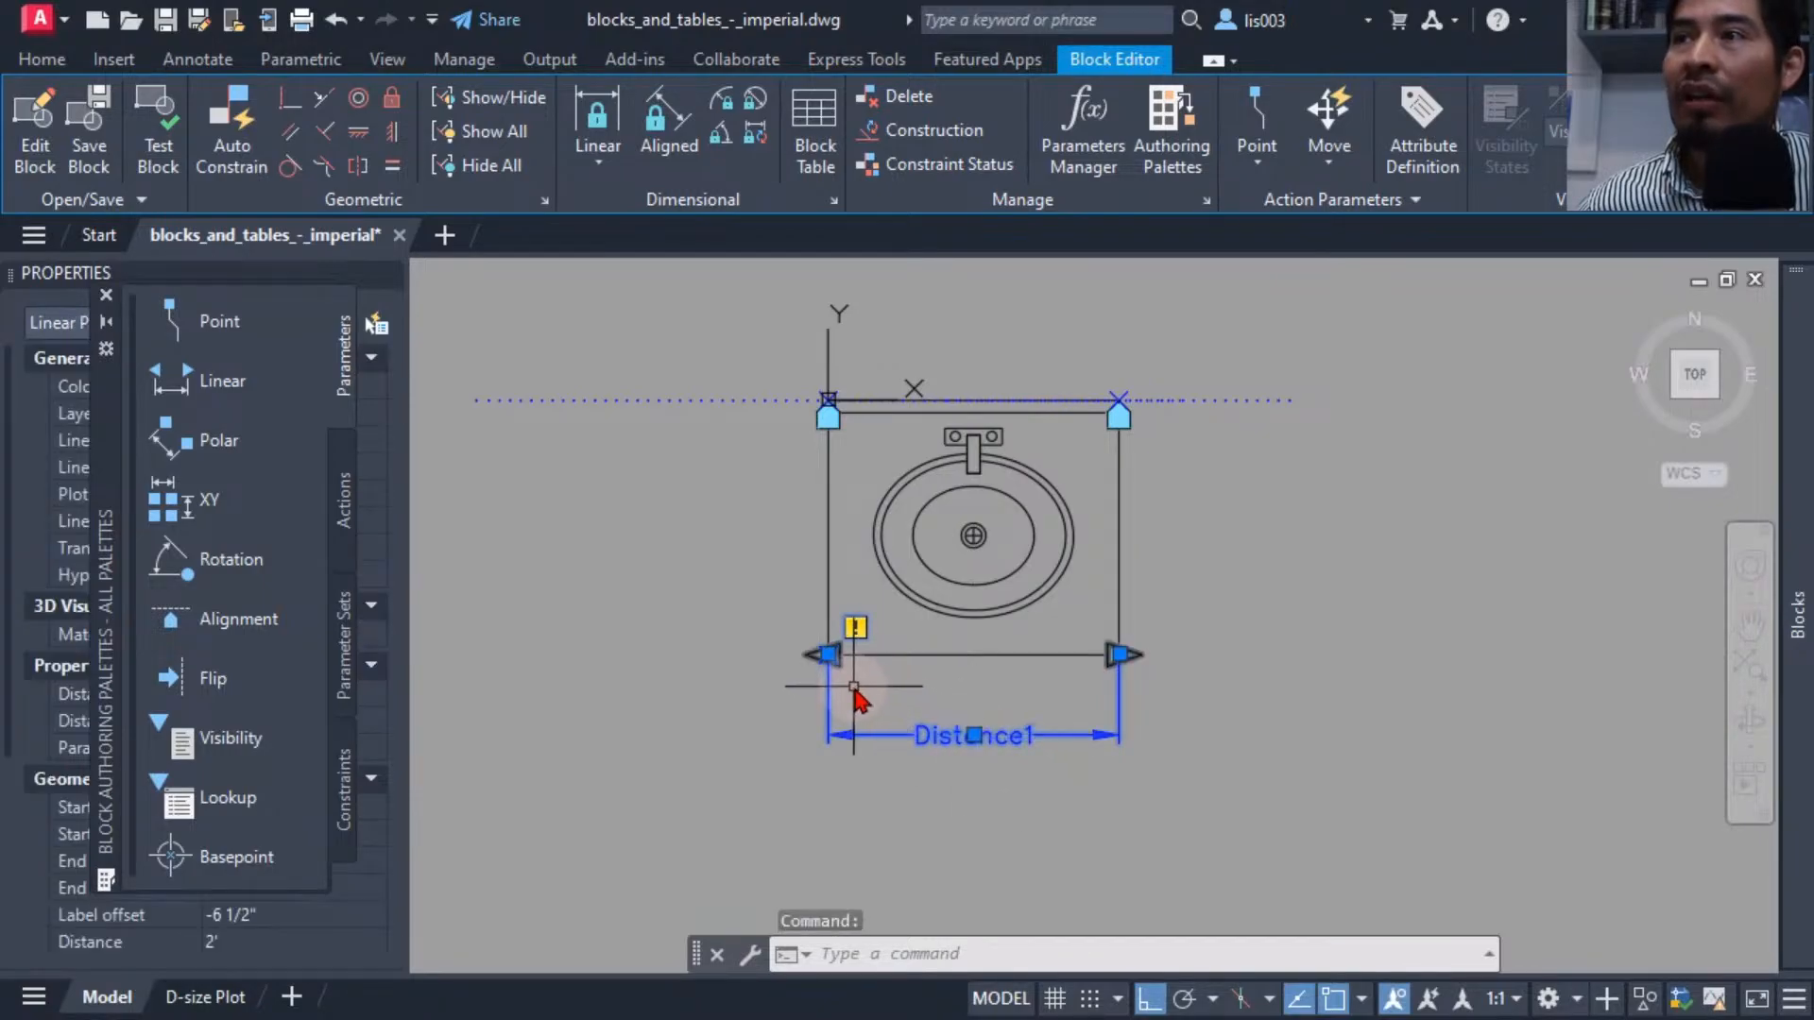
scroll(855, 686, up, 3)
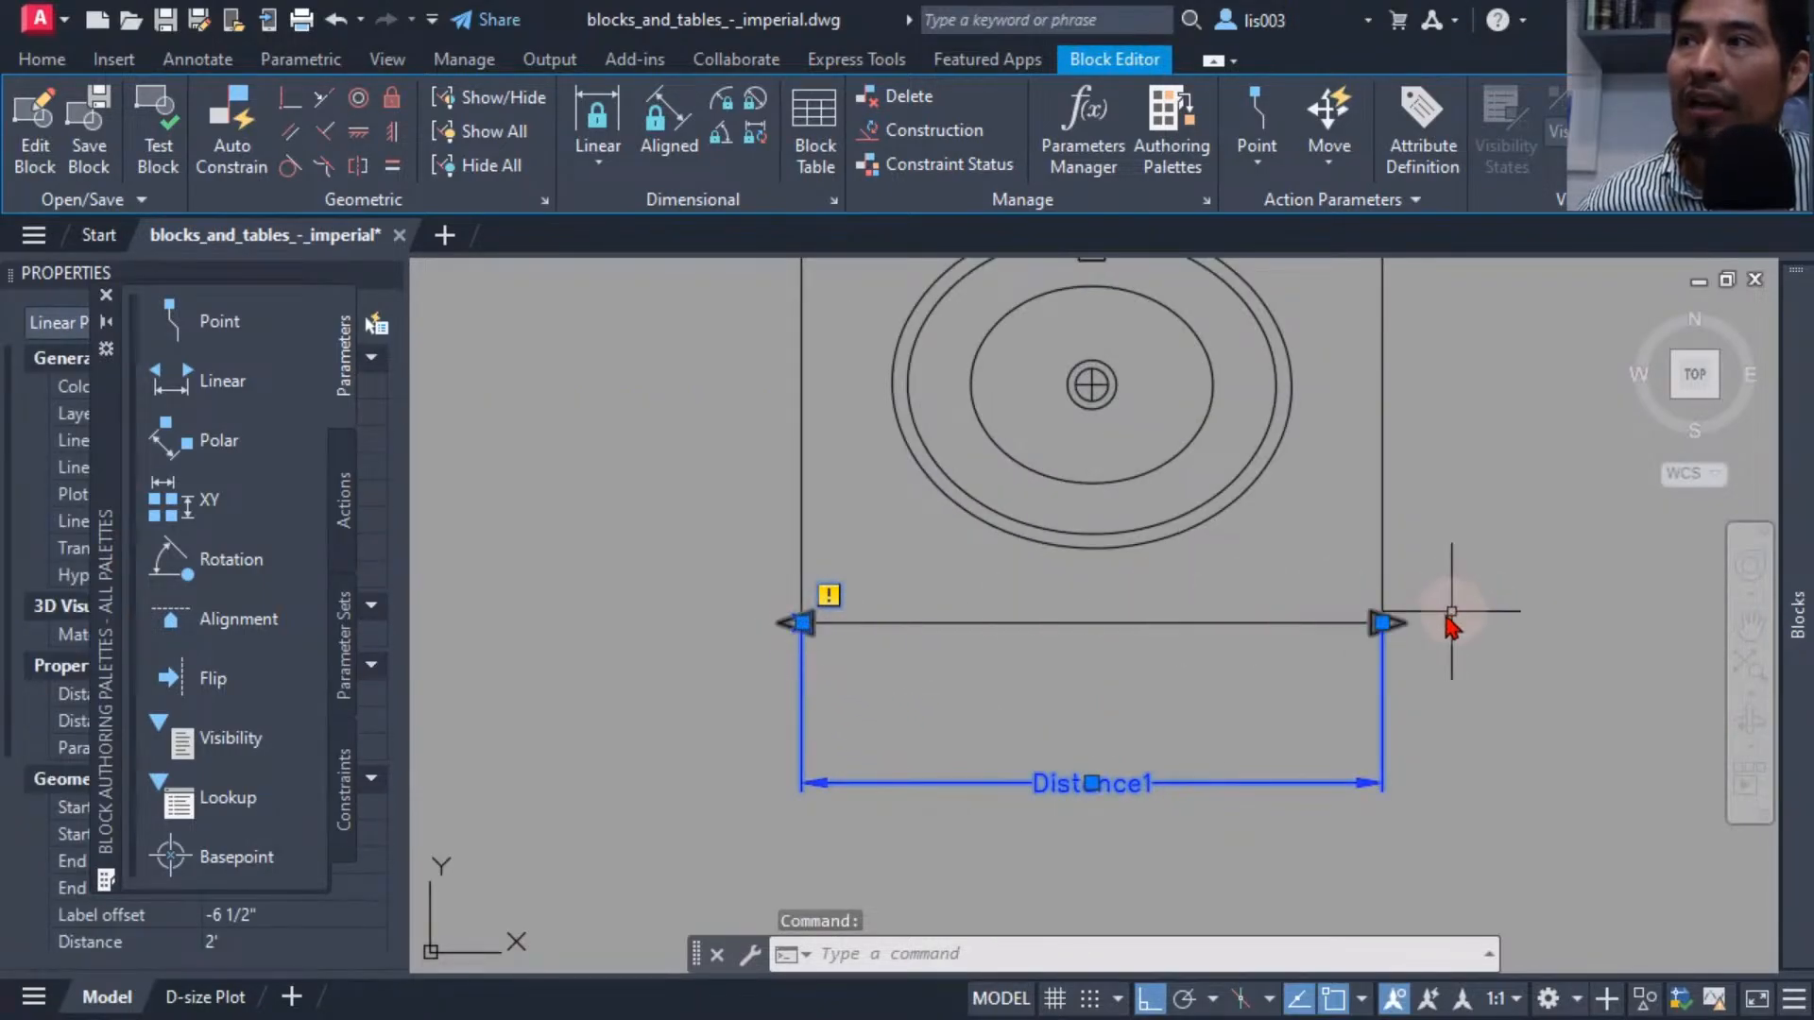
scroll(945, 652, down, 1)
scroll(860, 704, up, 1)
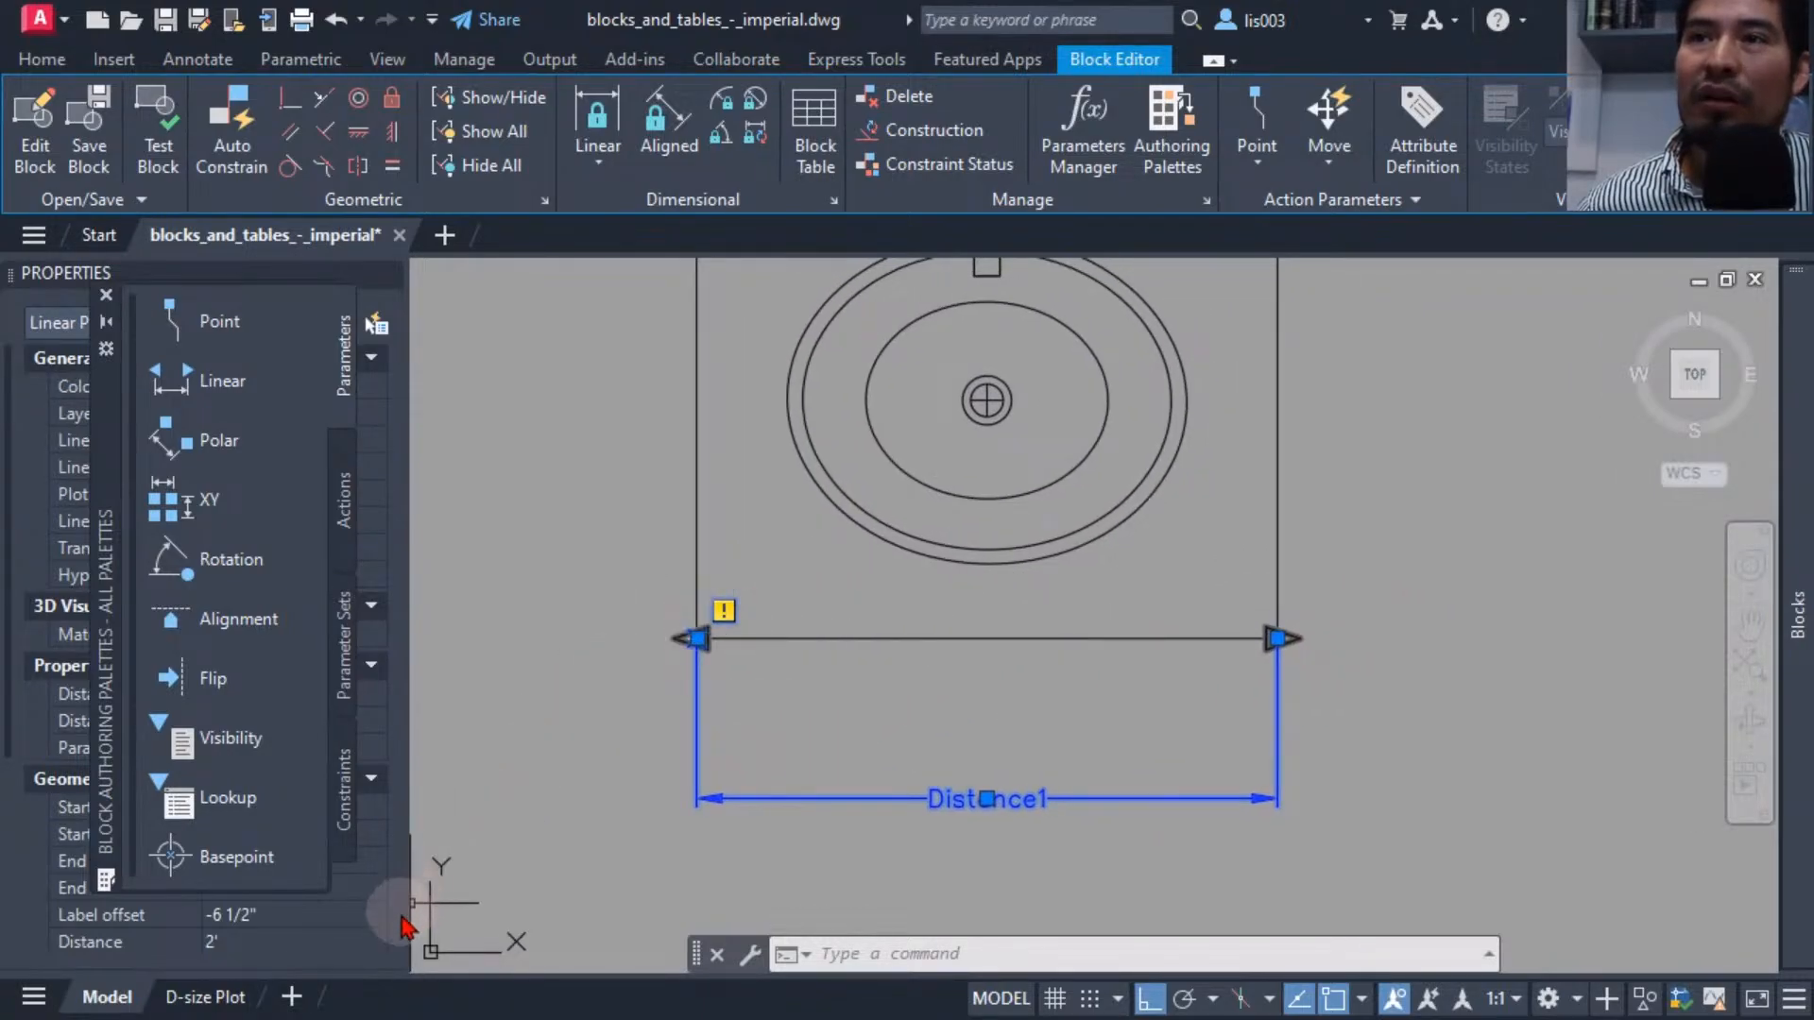
drag(112, 396, 469, 415)
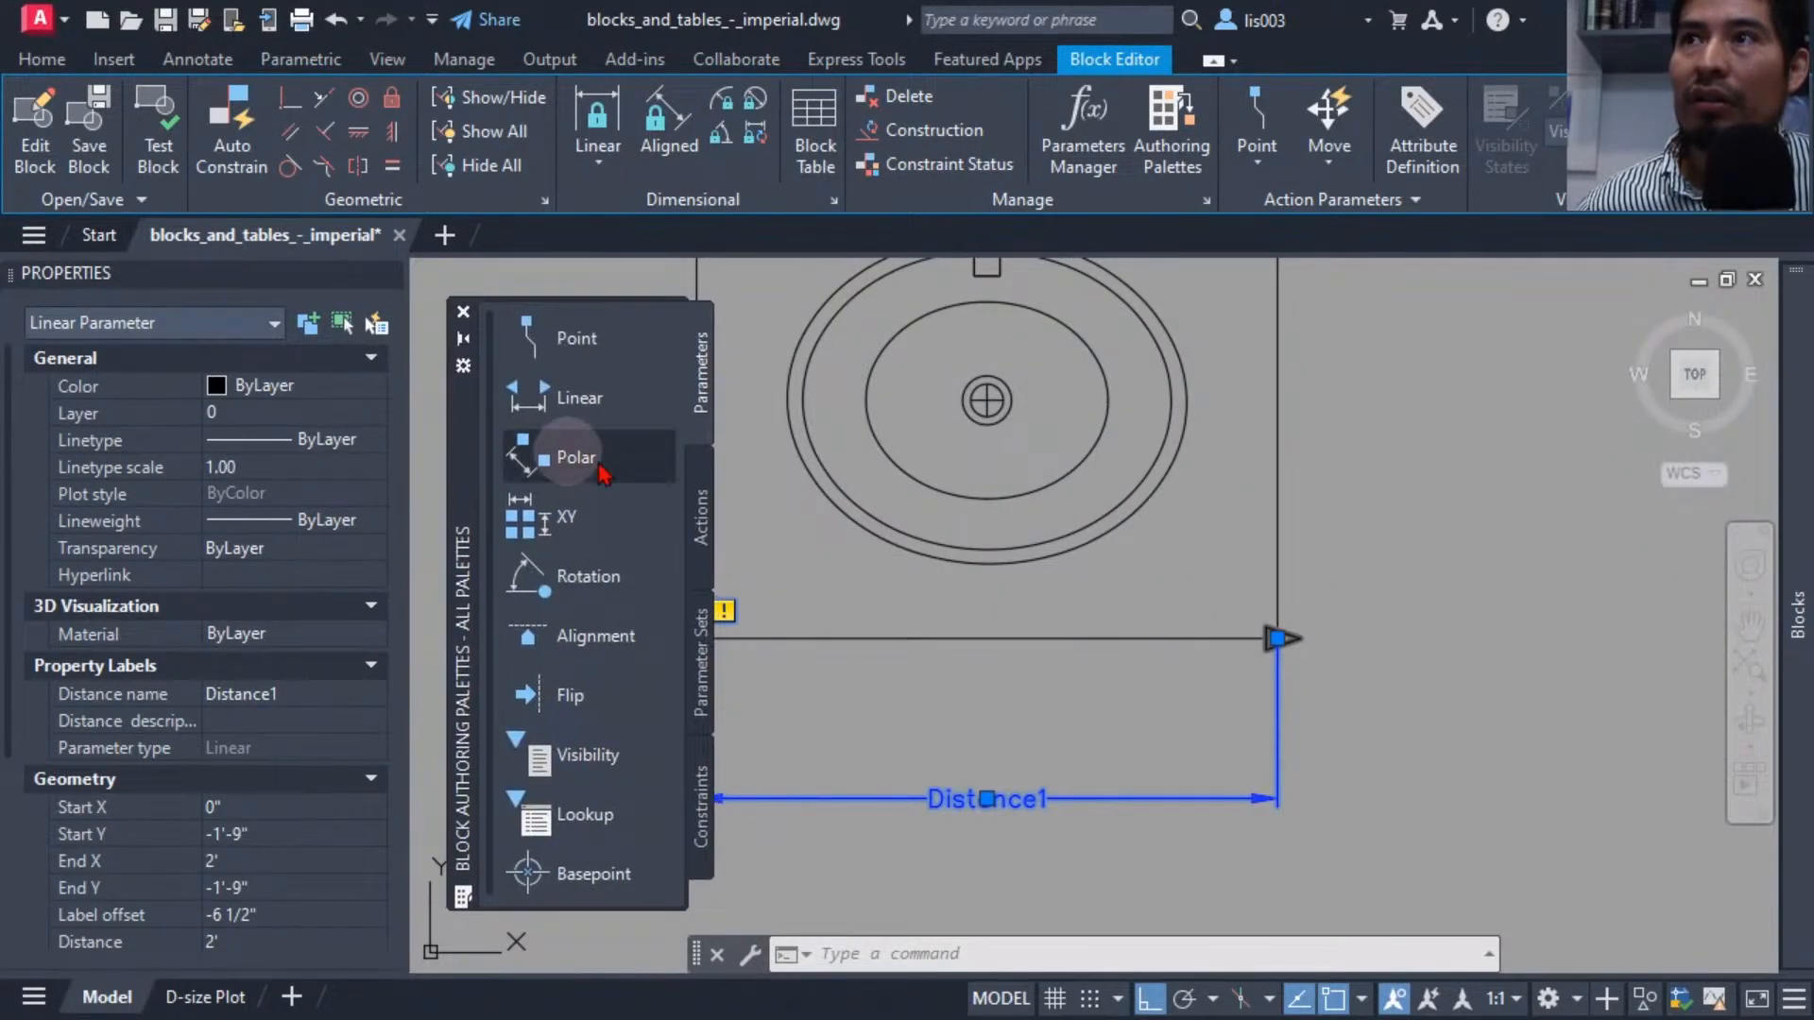
Set the linear parameter's number of grips to 1, then deselect it.
mouse_move(781, 555)
middle_down()
mouse_move(905, 614)
mouse_move(872, 643)
middle_up()
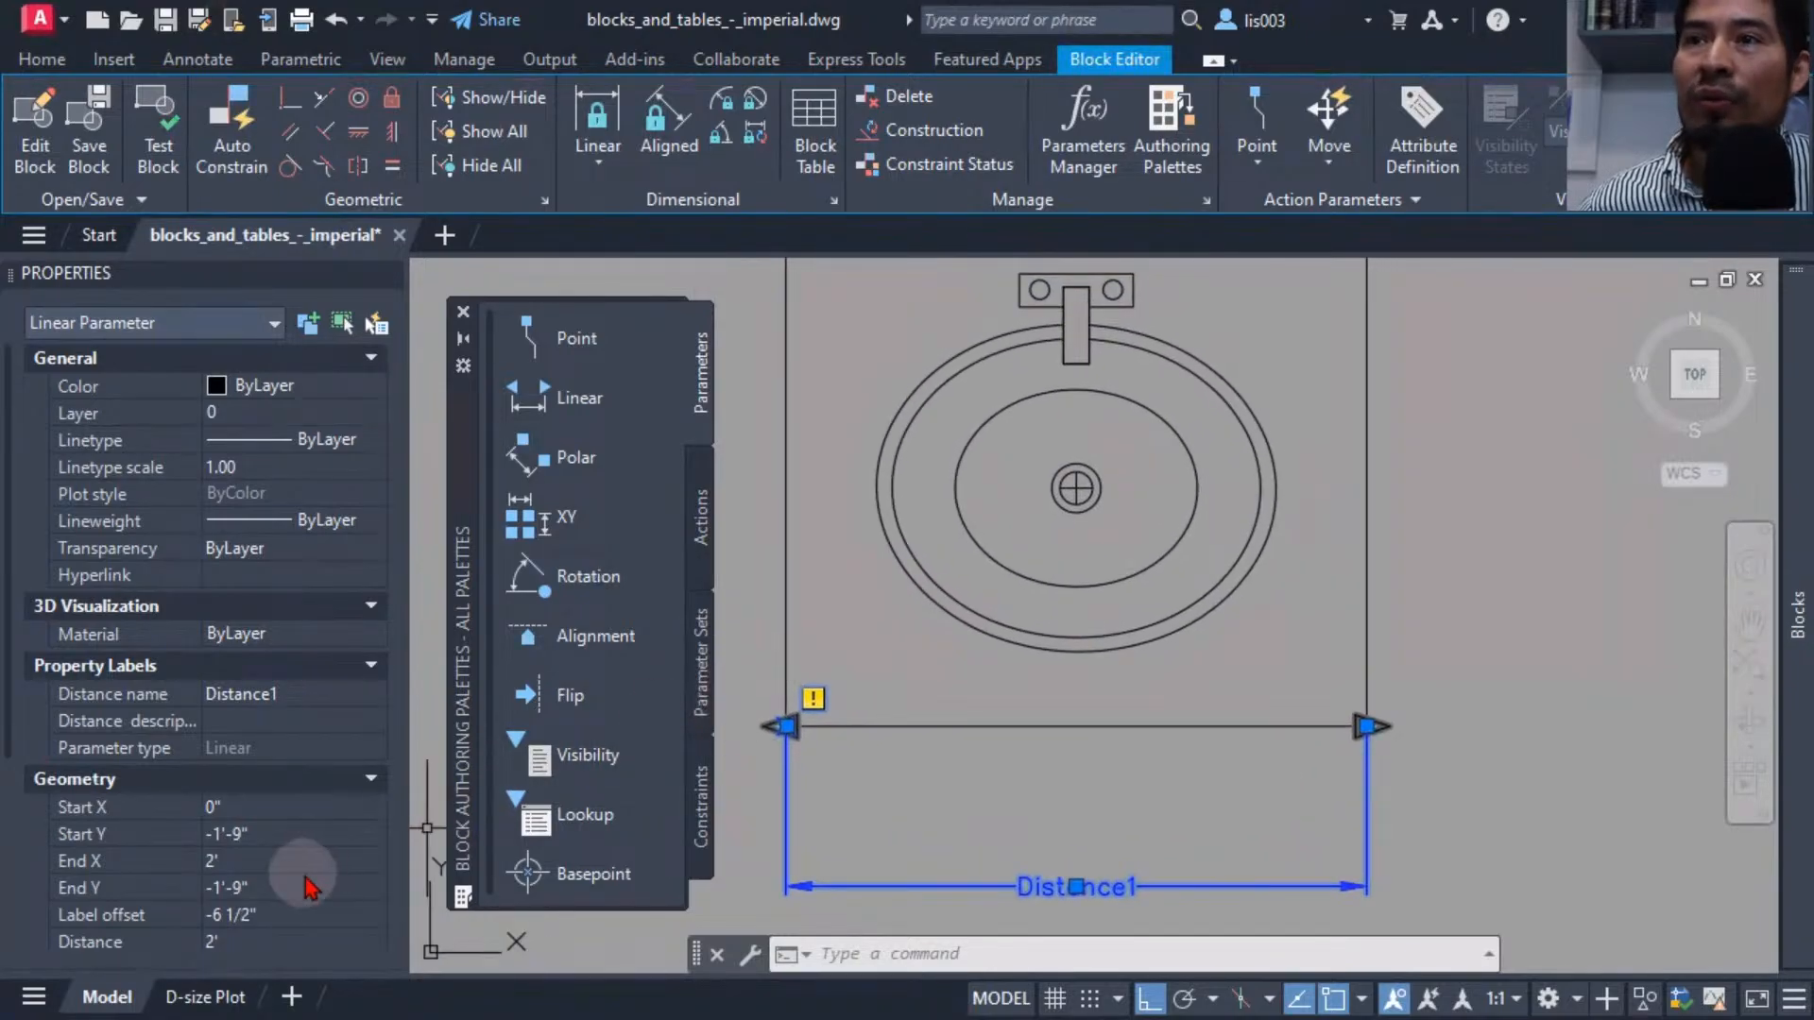
middle_drag(987, 880, 1009, 808)
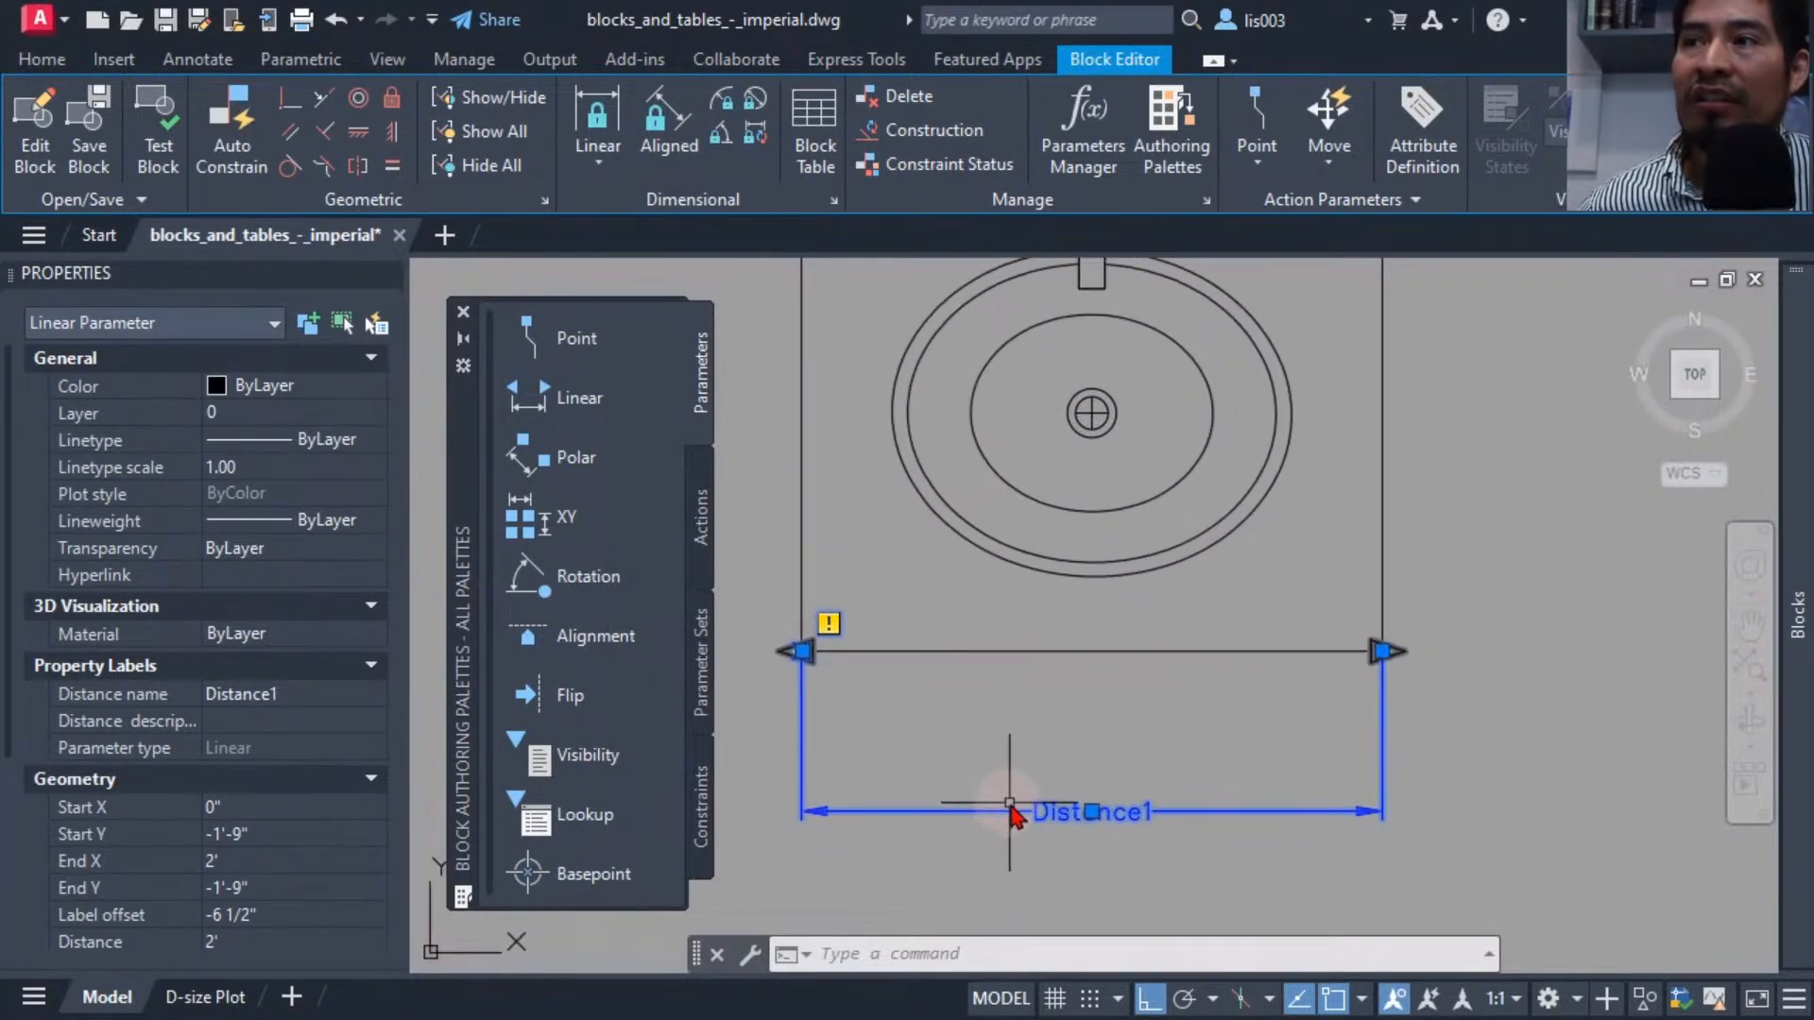
scroll(241, 831, down, 3)
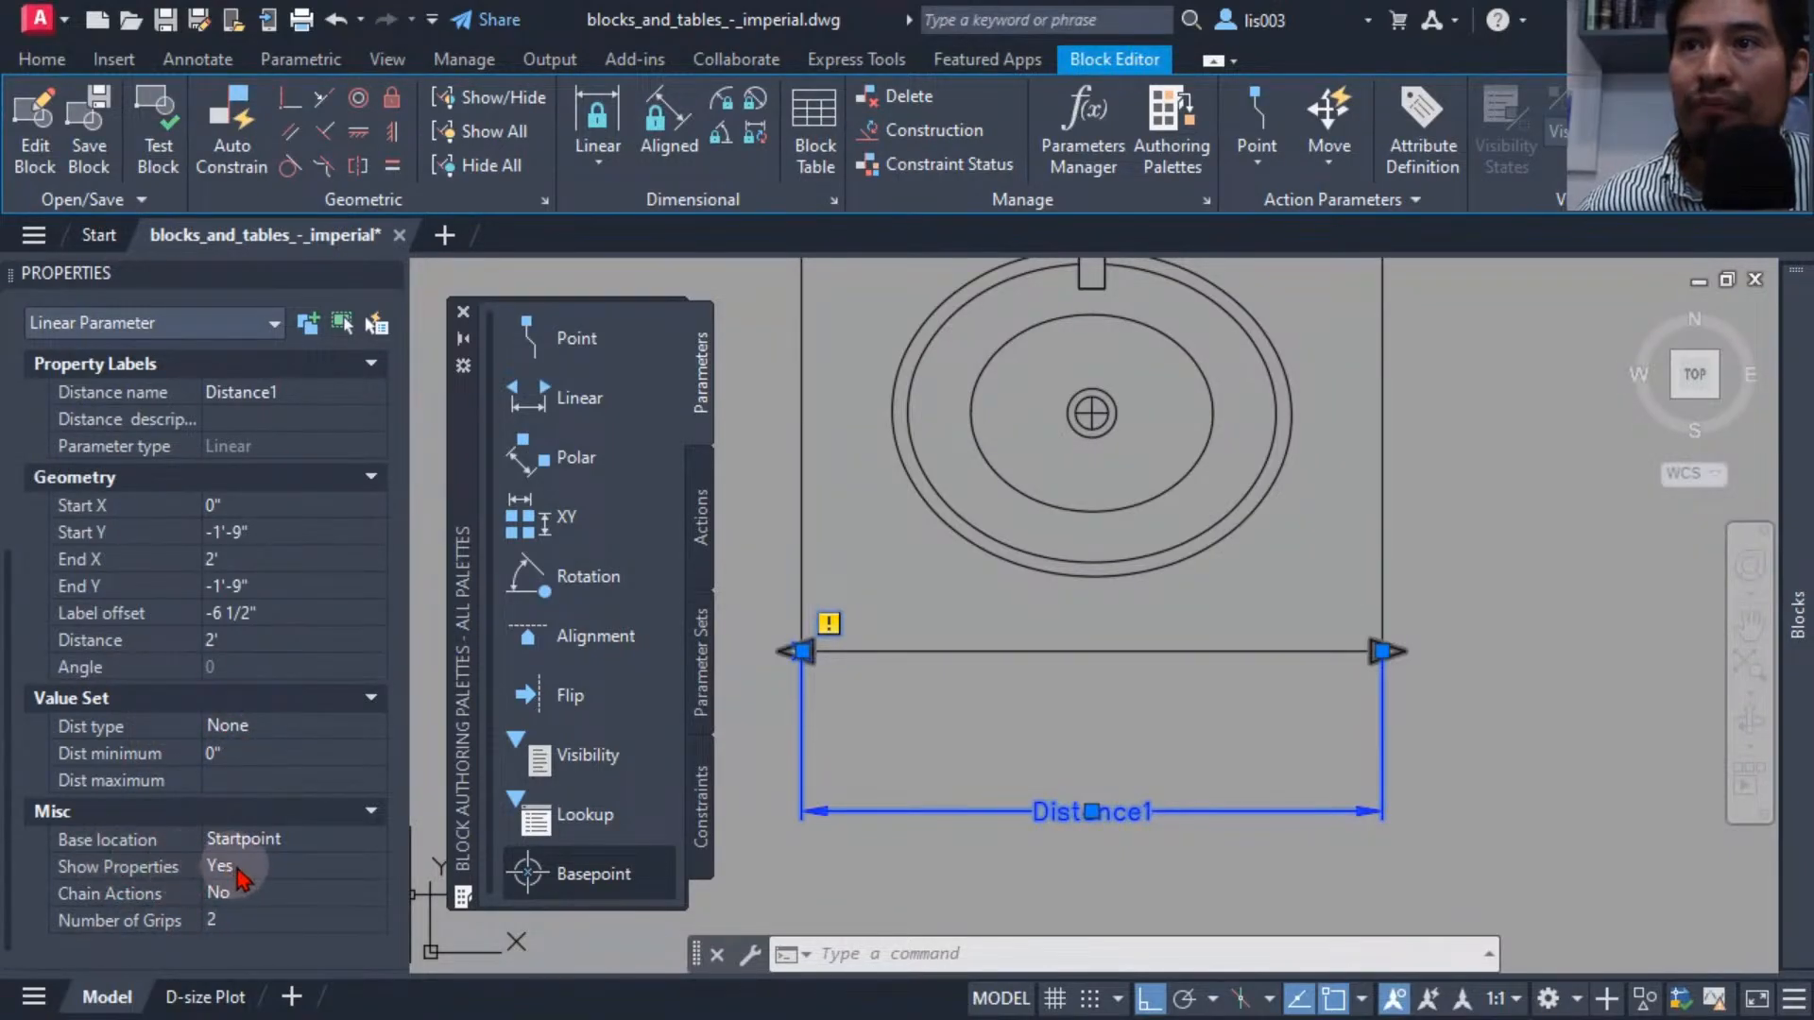
click(242, 921)
click(237, 969)
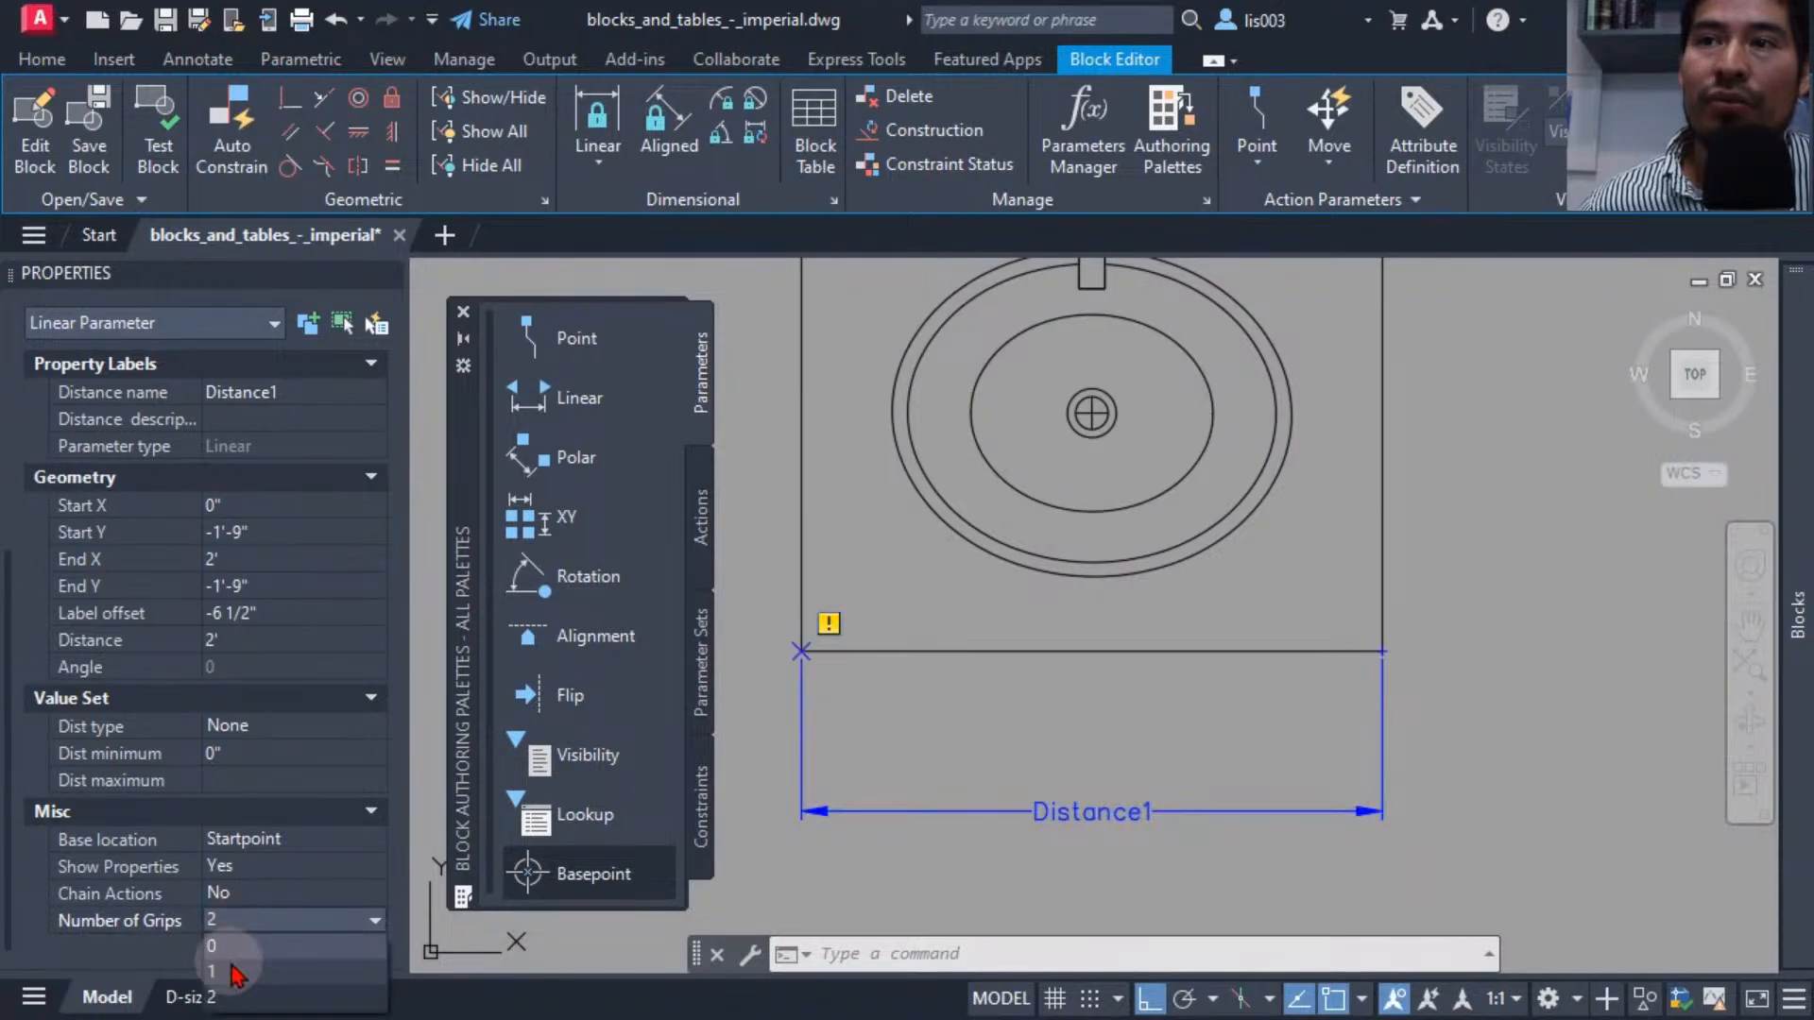
middle_drag(948, 742, 967, 784)
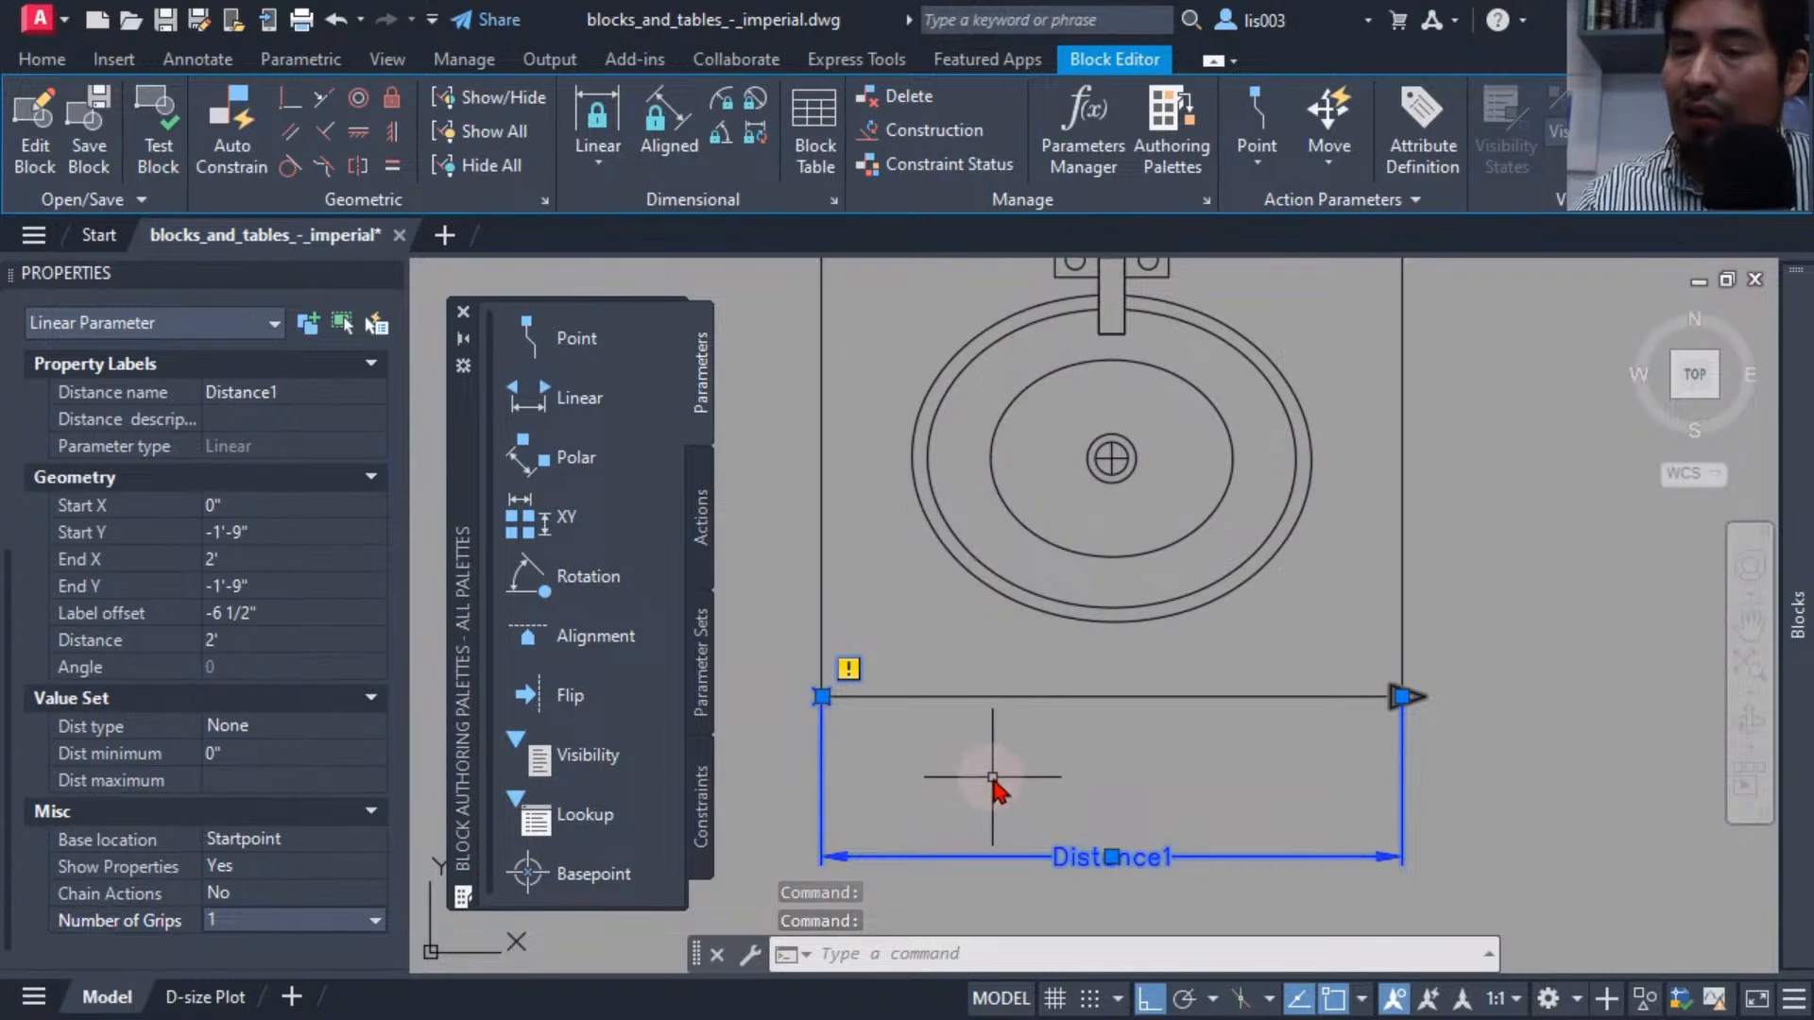
key(Escape)
scroll(991, 776, down, 3)
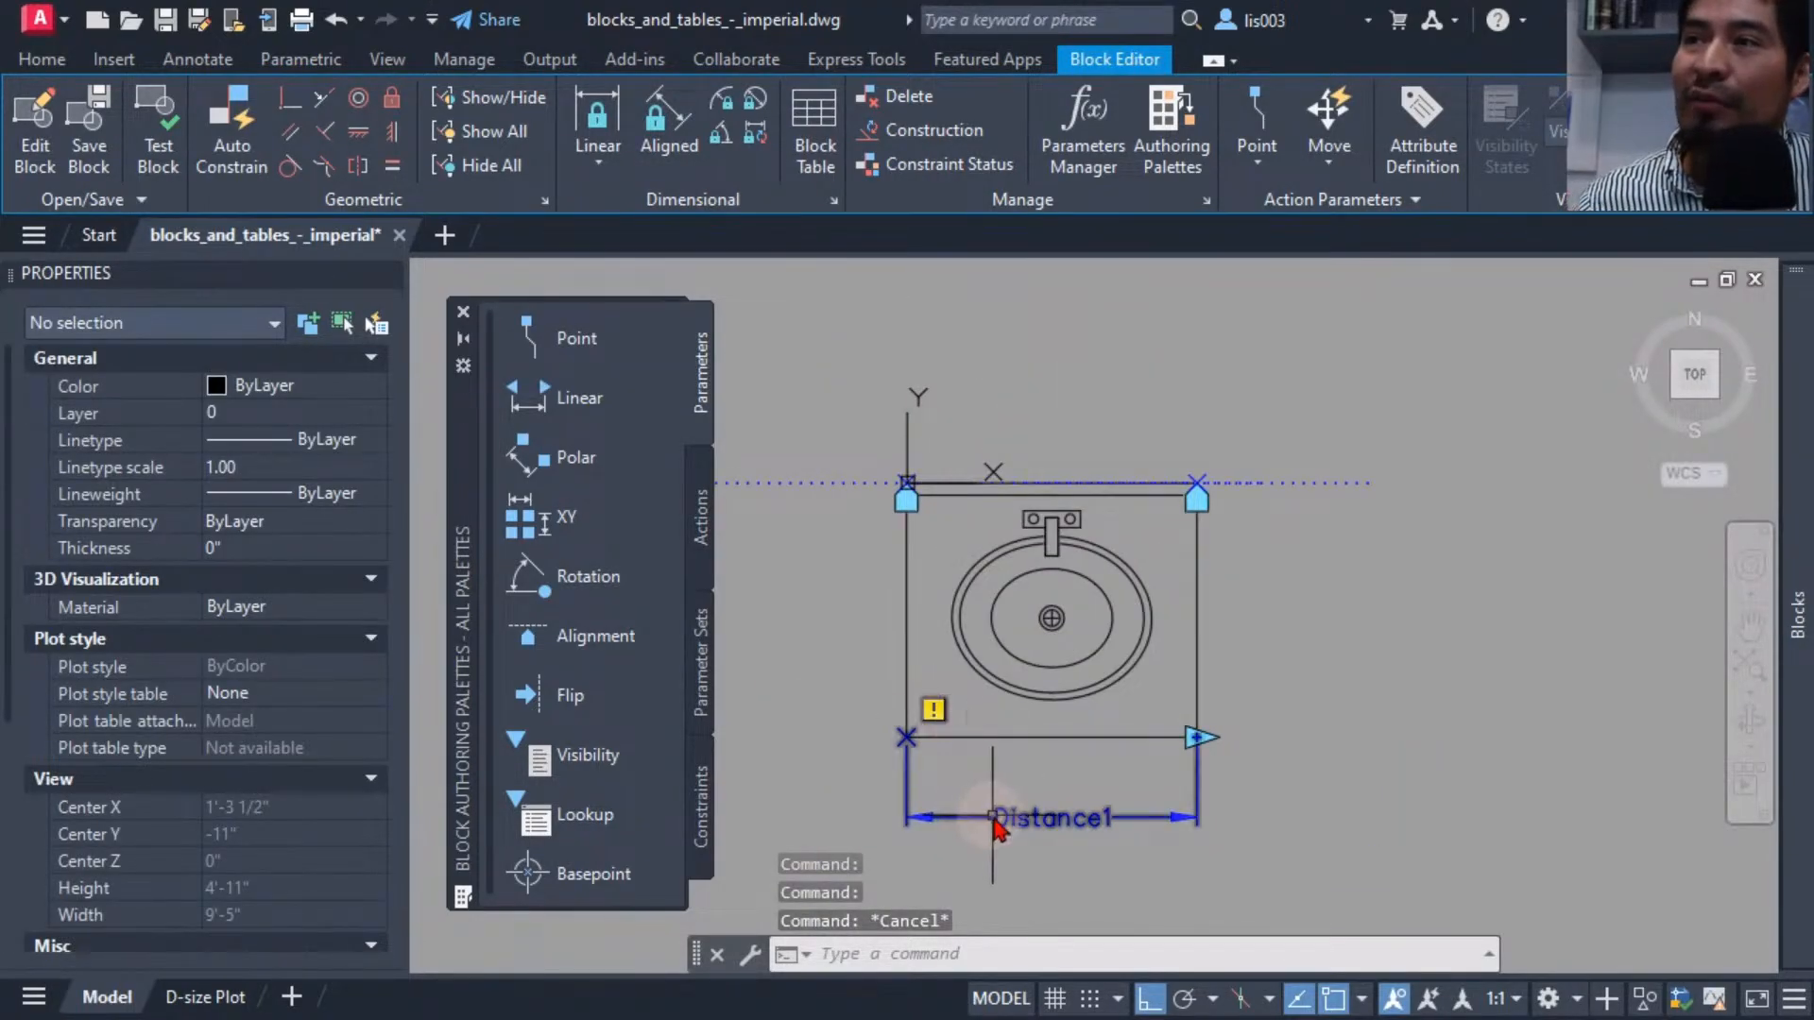
Add a Stretch action to the linear parameter's end point, framing the sink's right edge and selecting the outline and parameters.
mouse_move(935, 716)
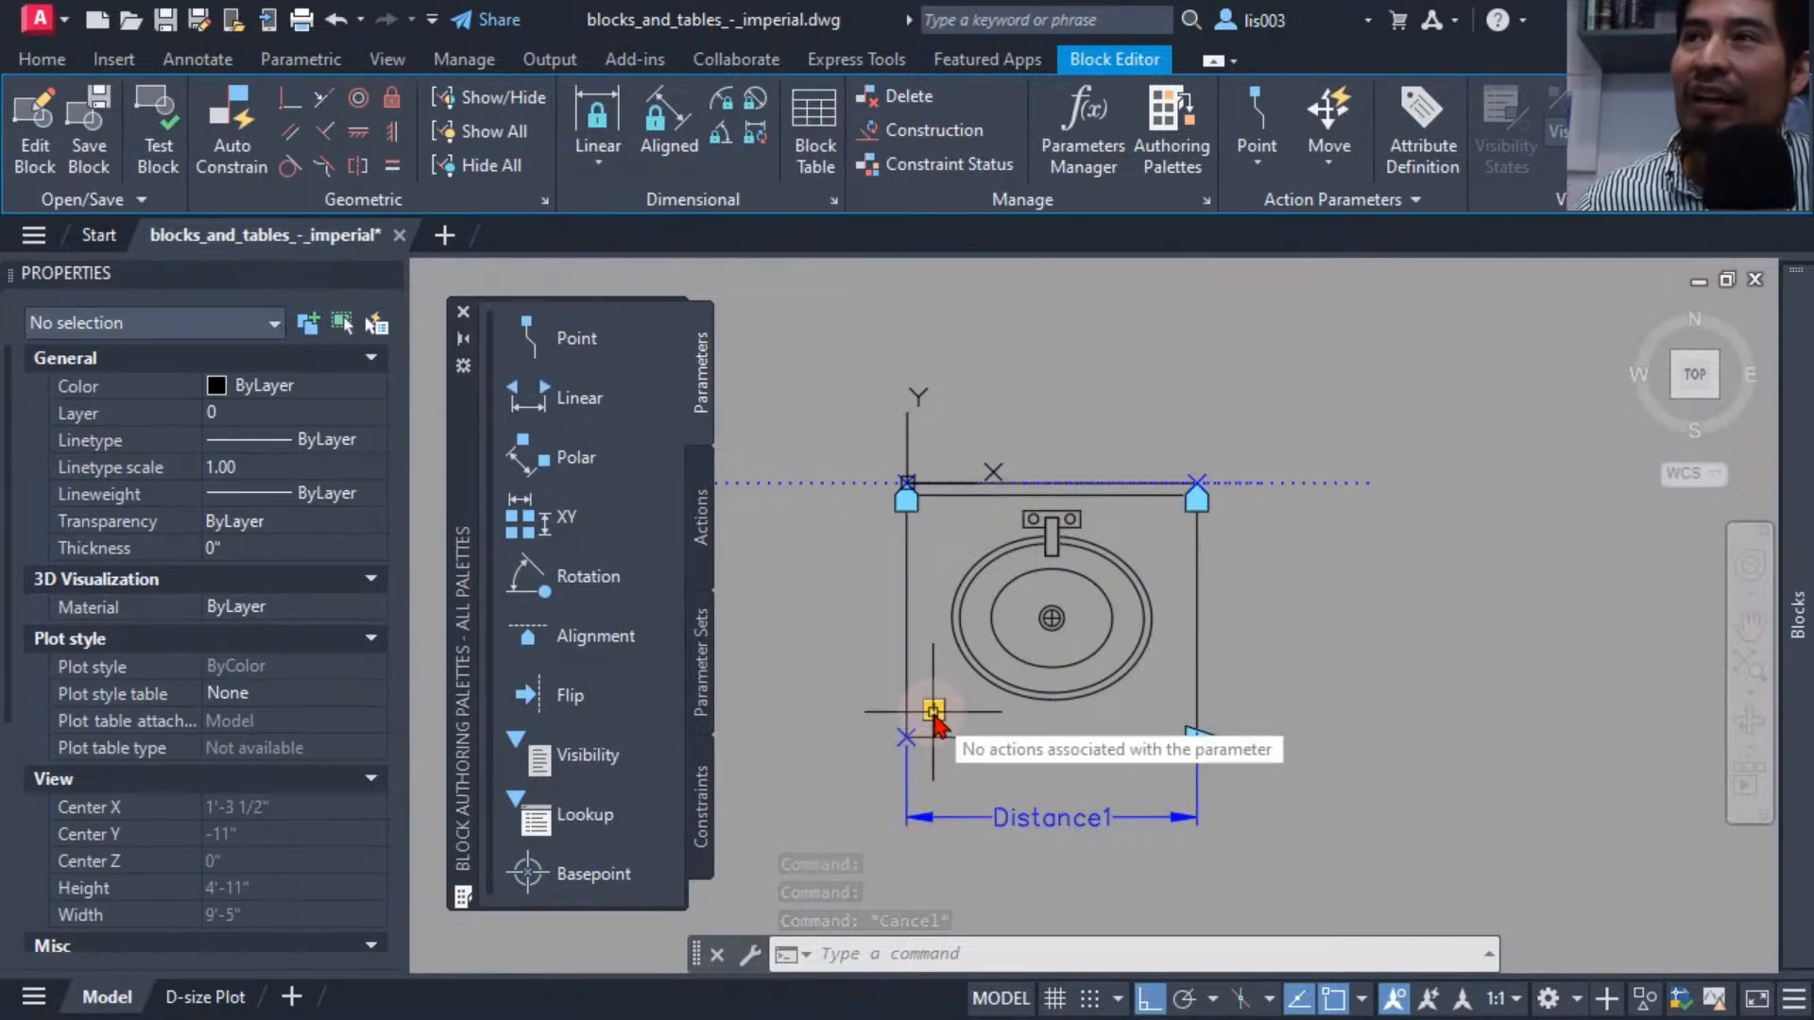
click(703, 518)
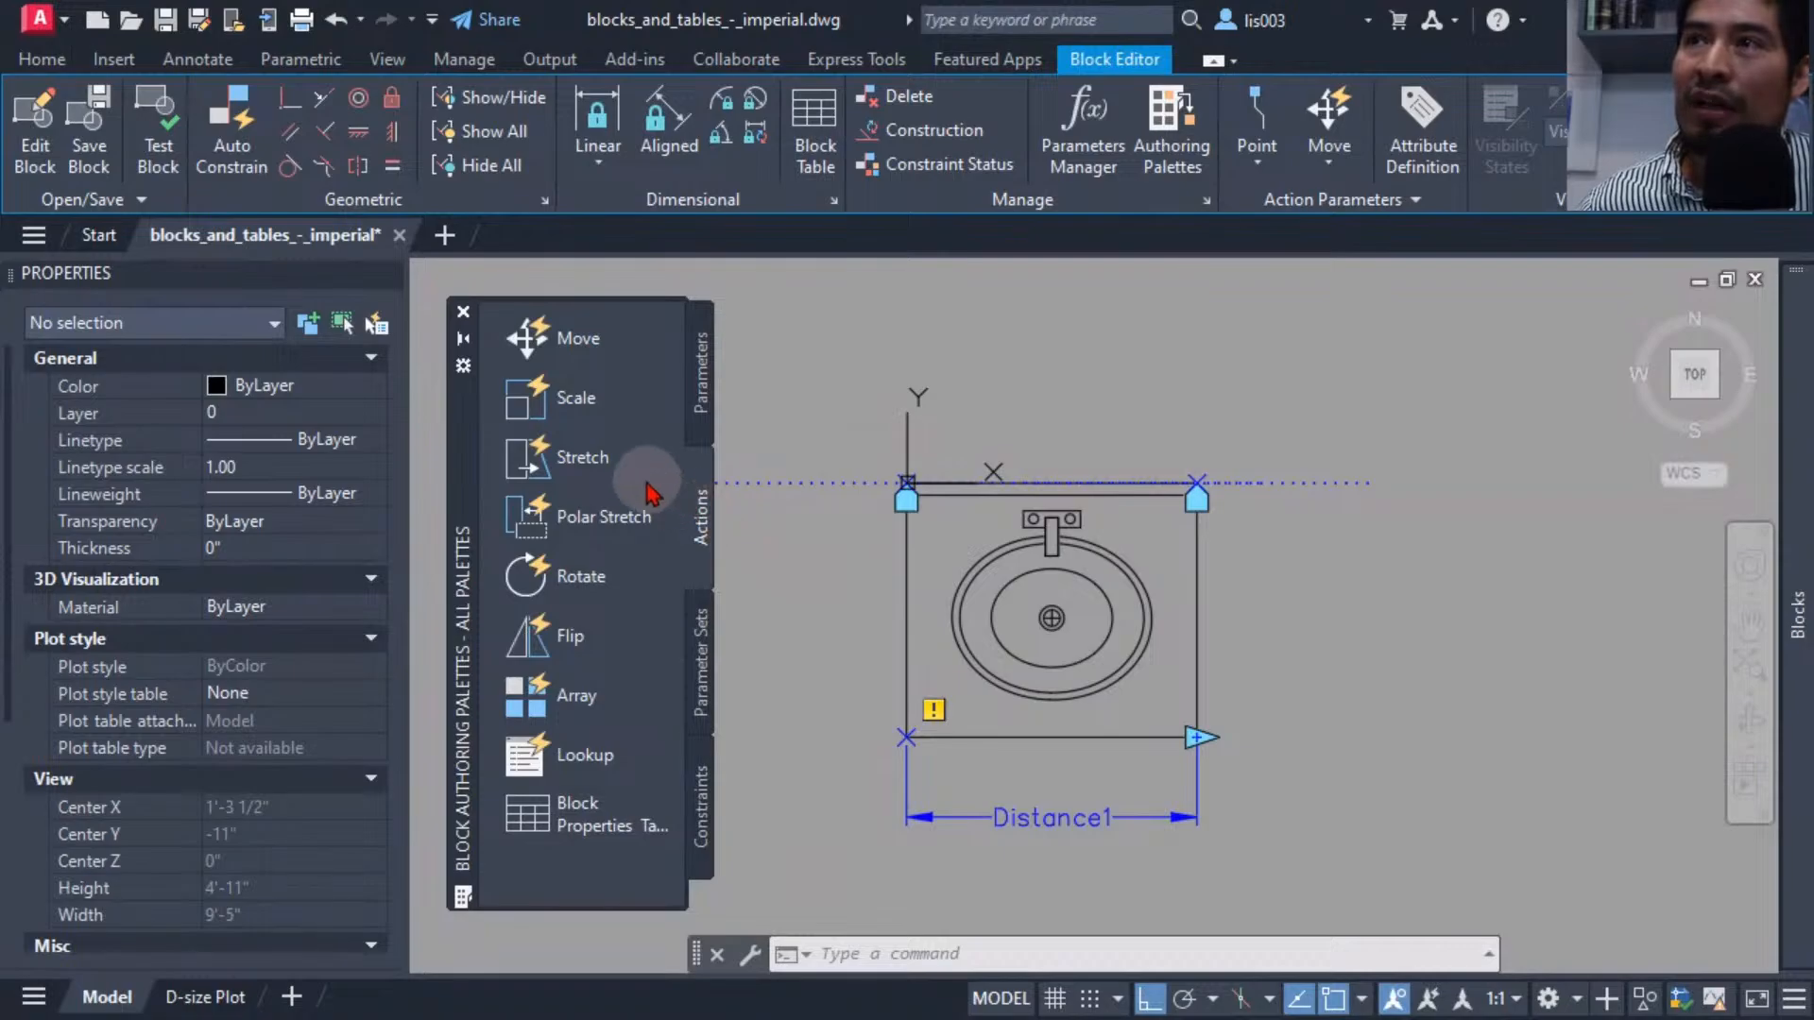
click(608, 470)
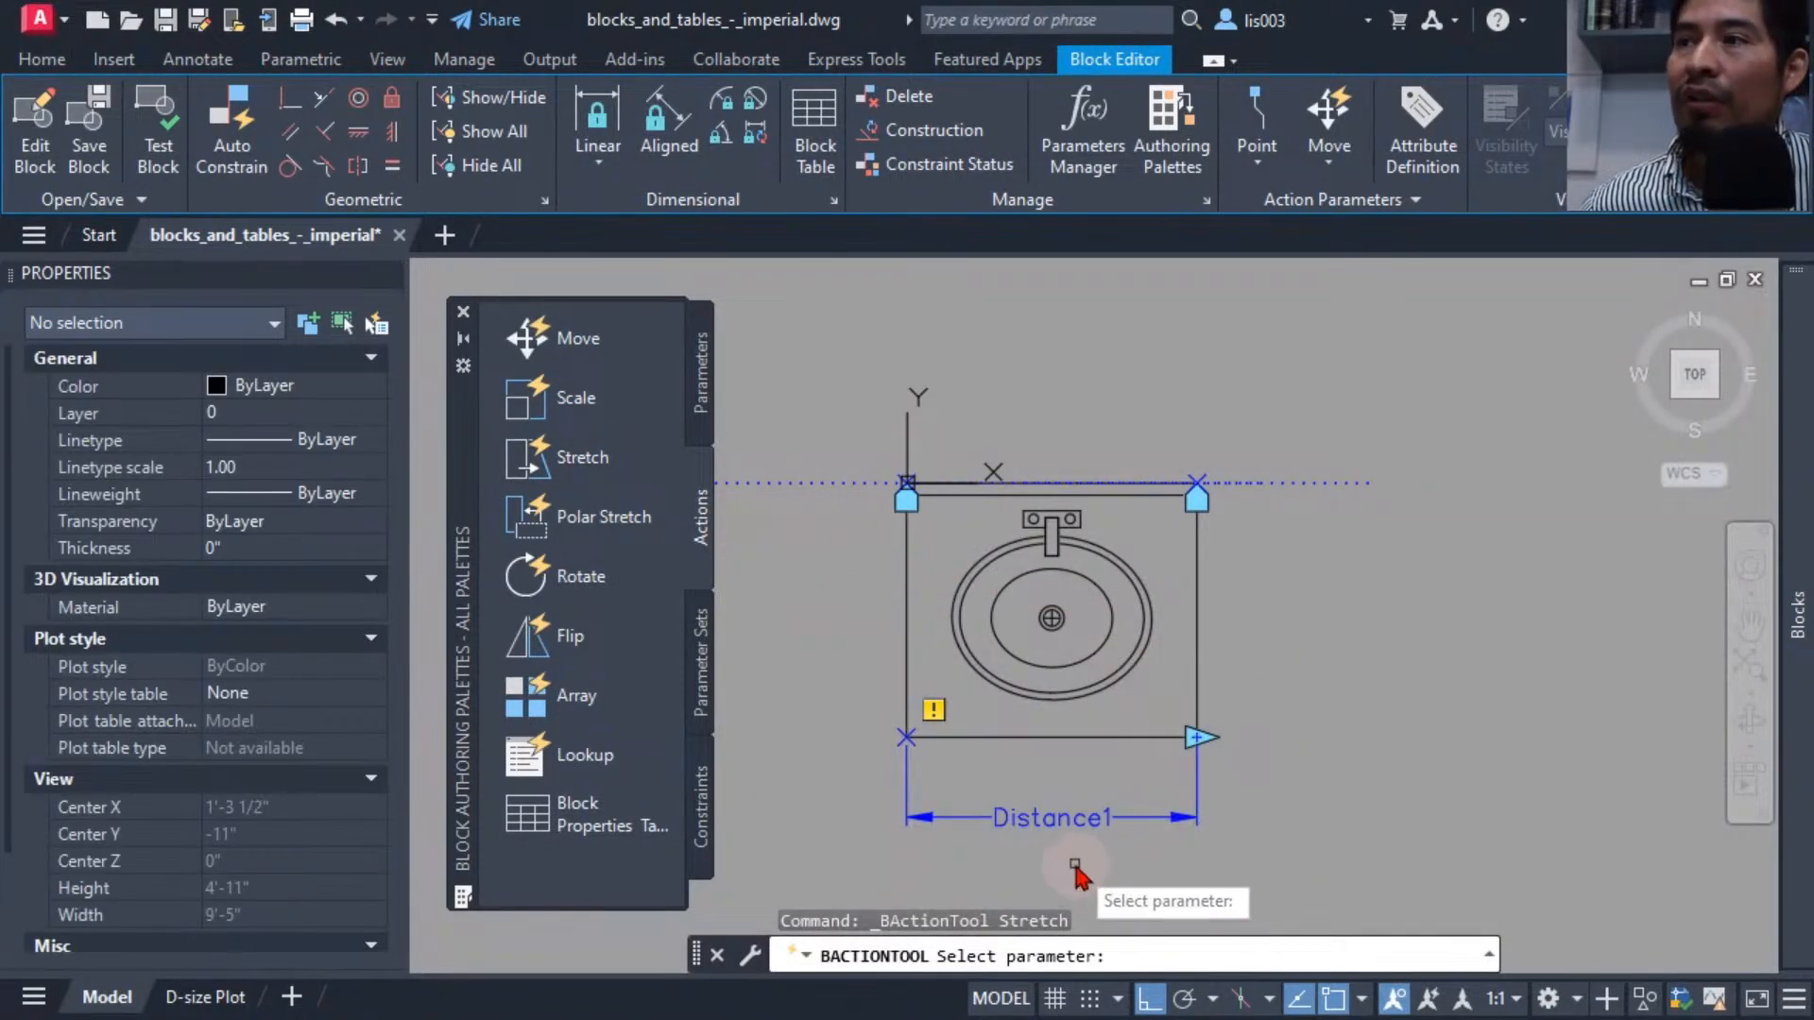
middle_drag(1081, 879, 1045, 842)
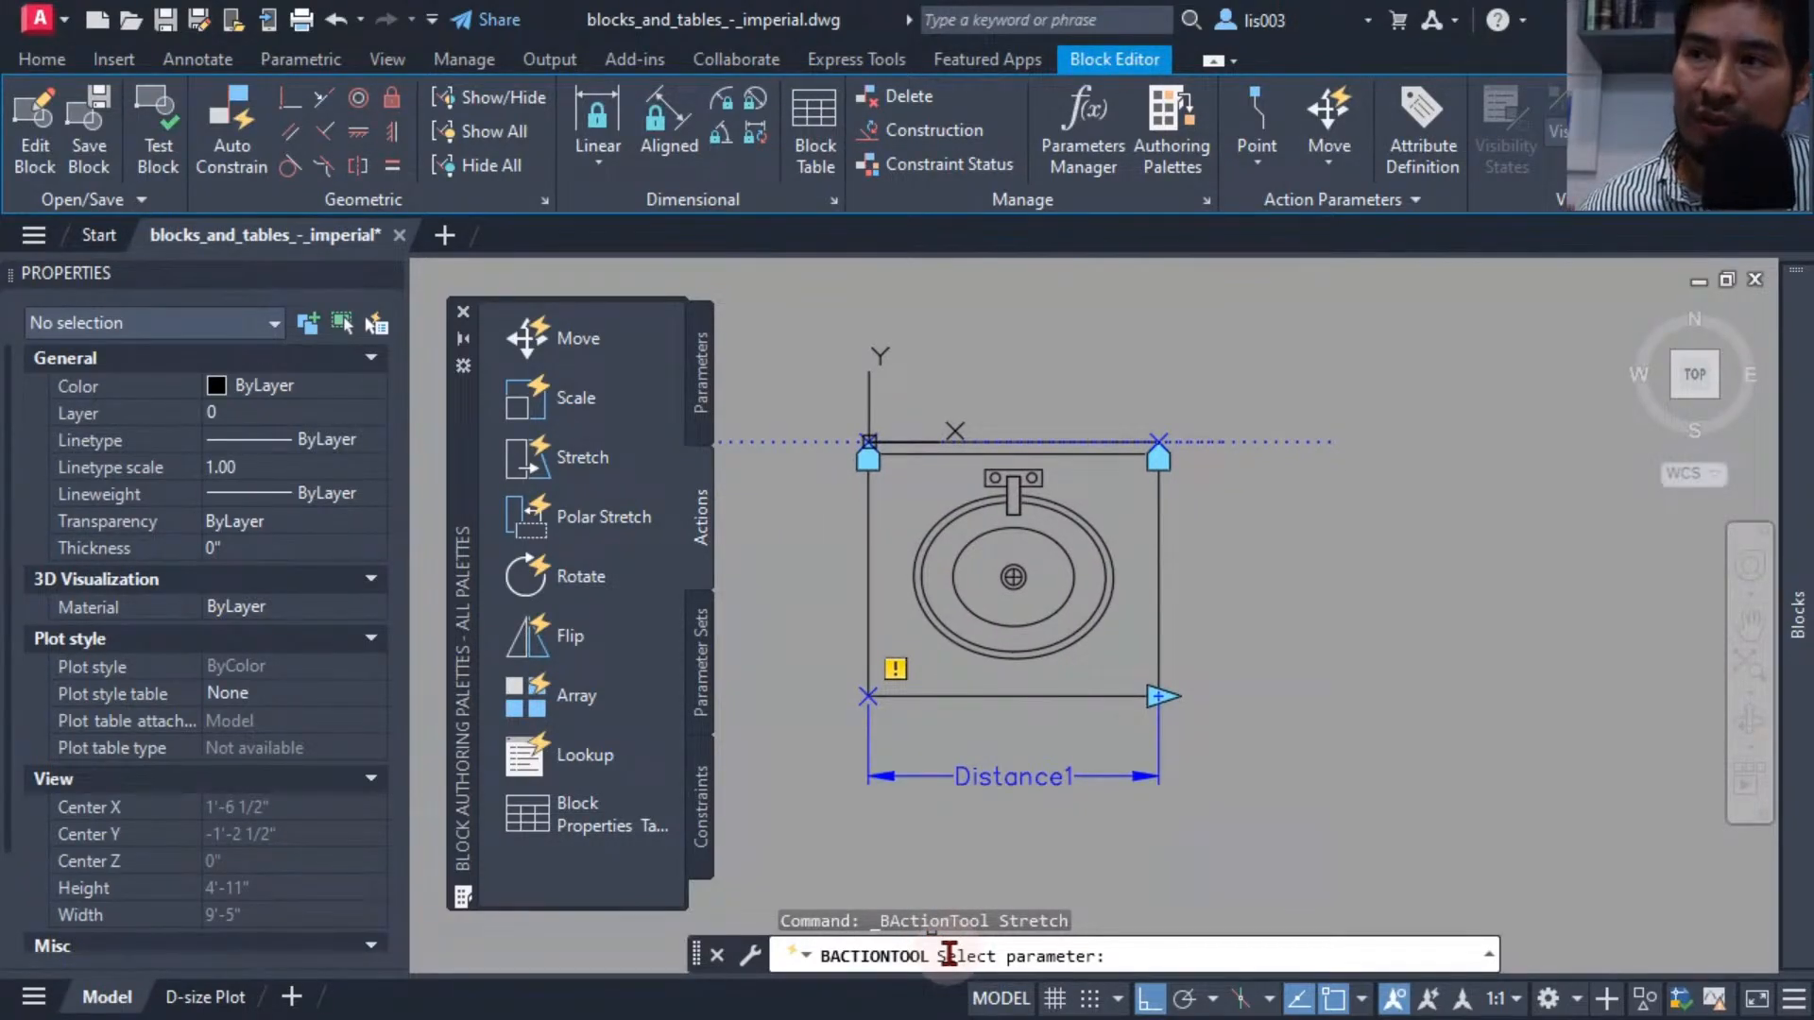
click(1036, 780)
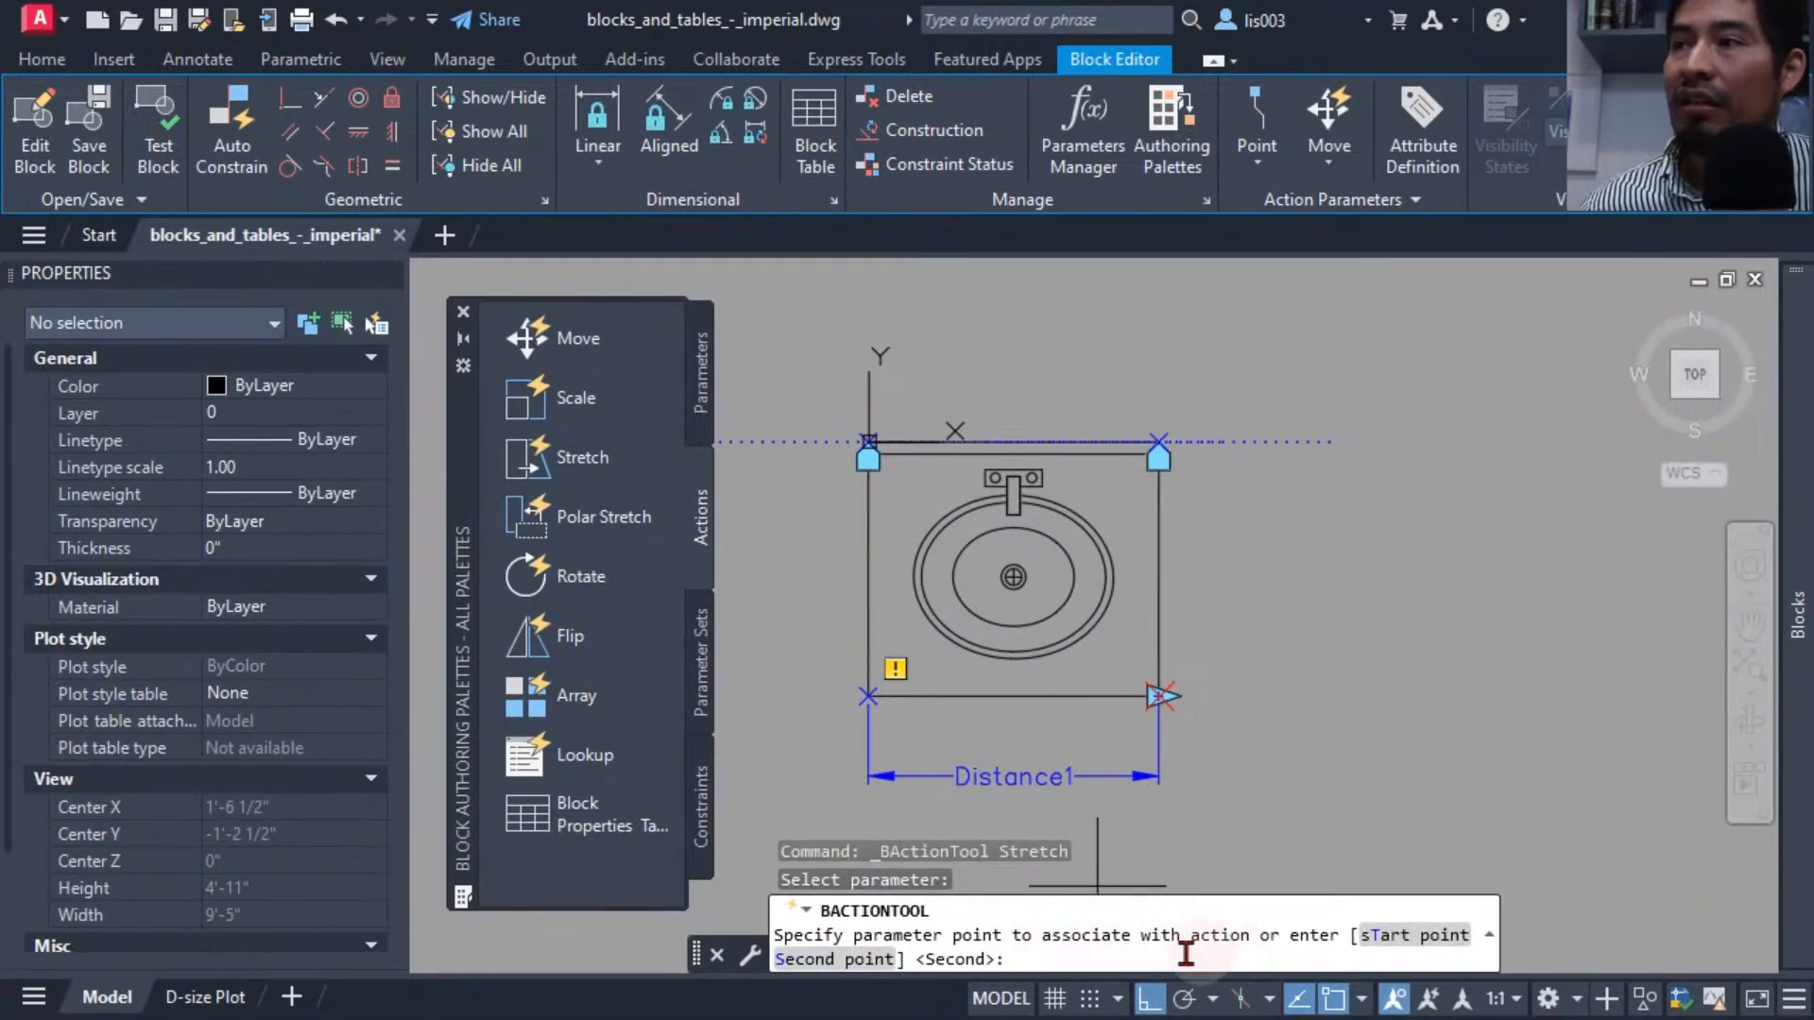
click(1168, 700)
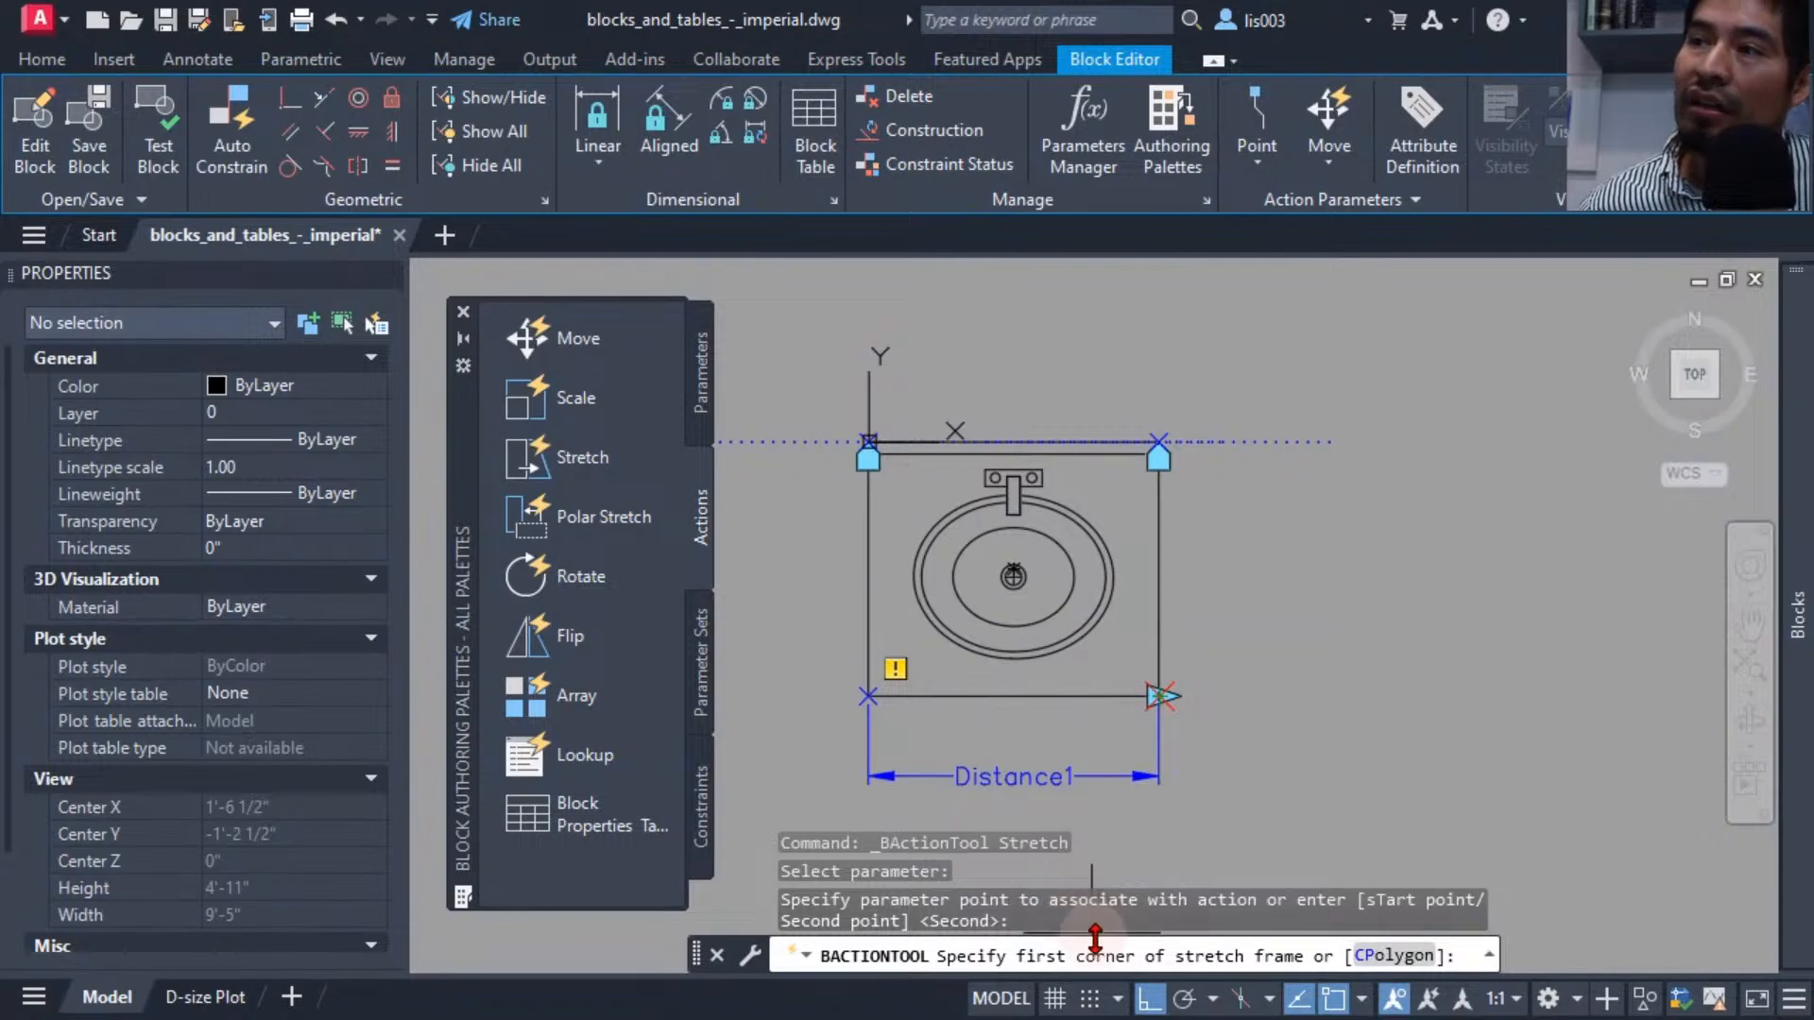
click(1358, 850)
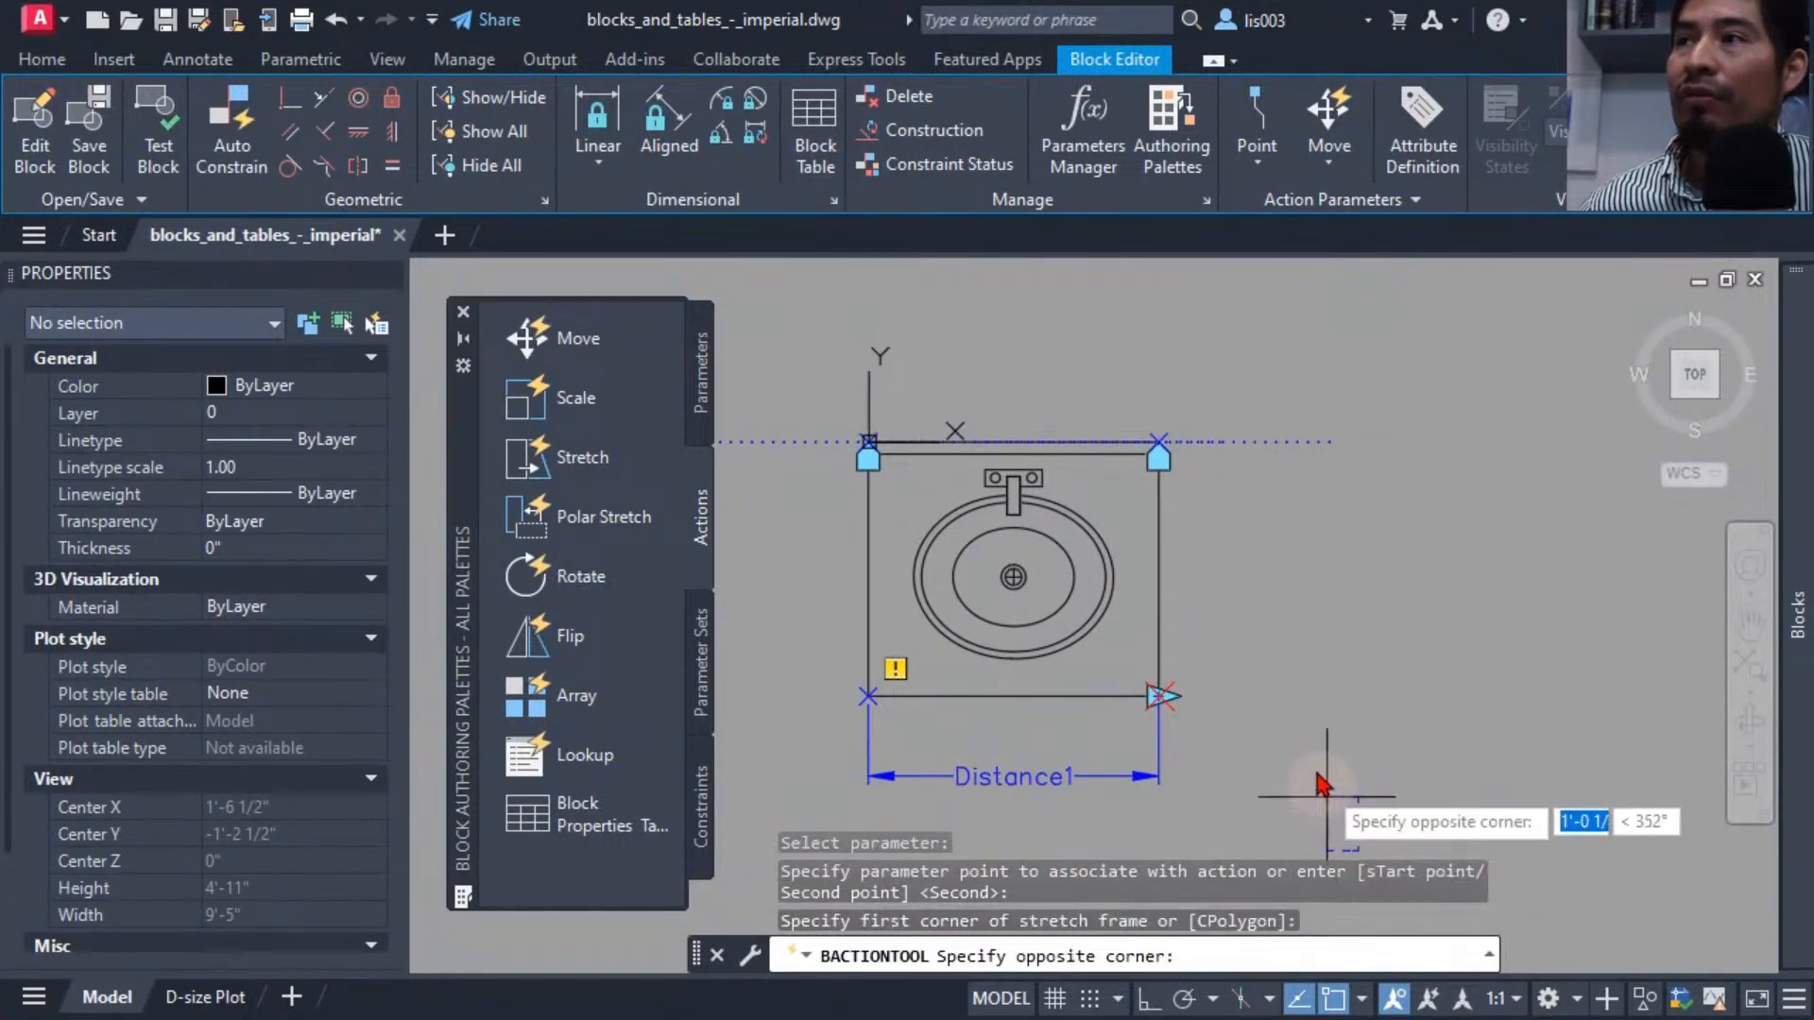
click(1125, 333)
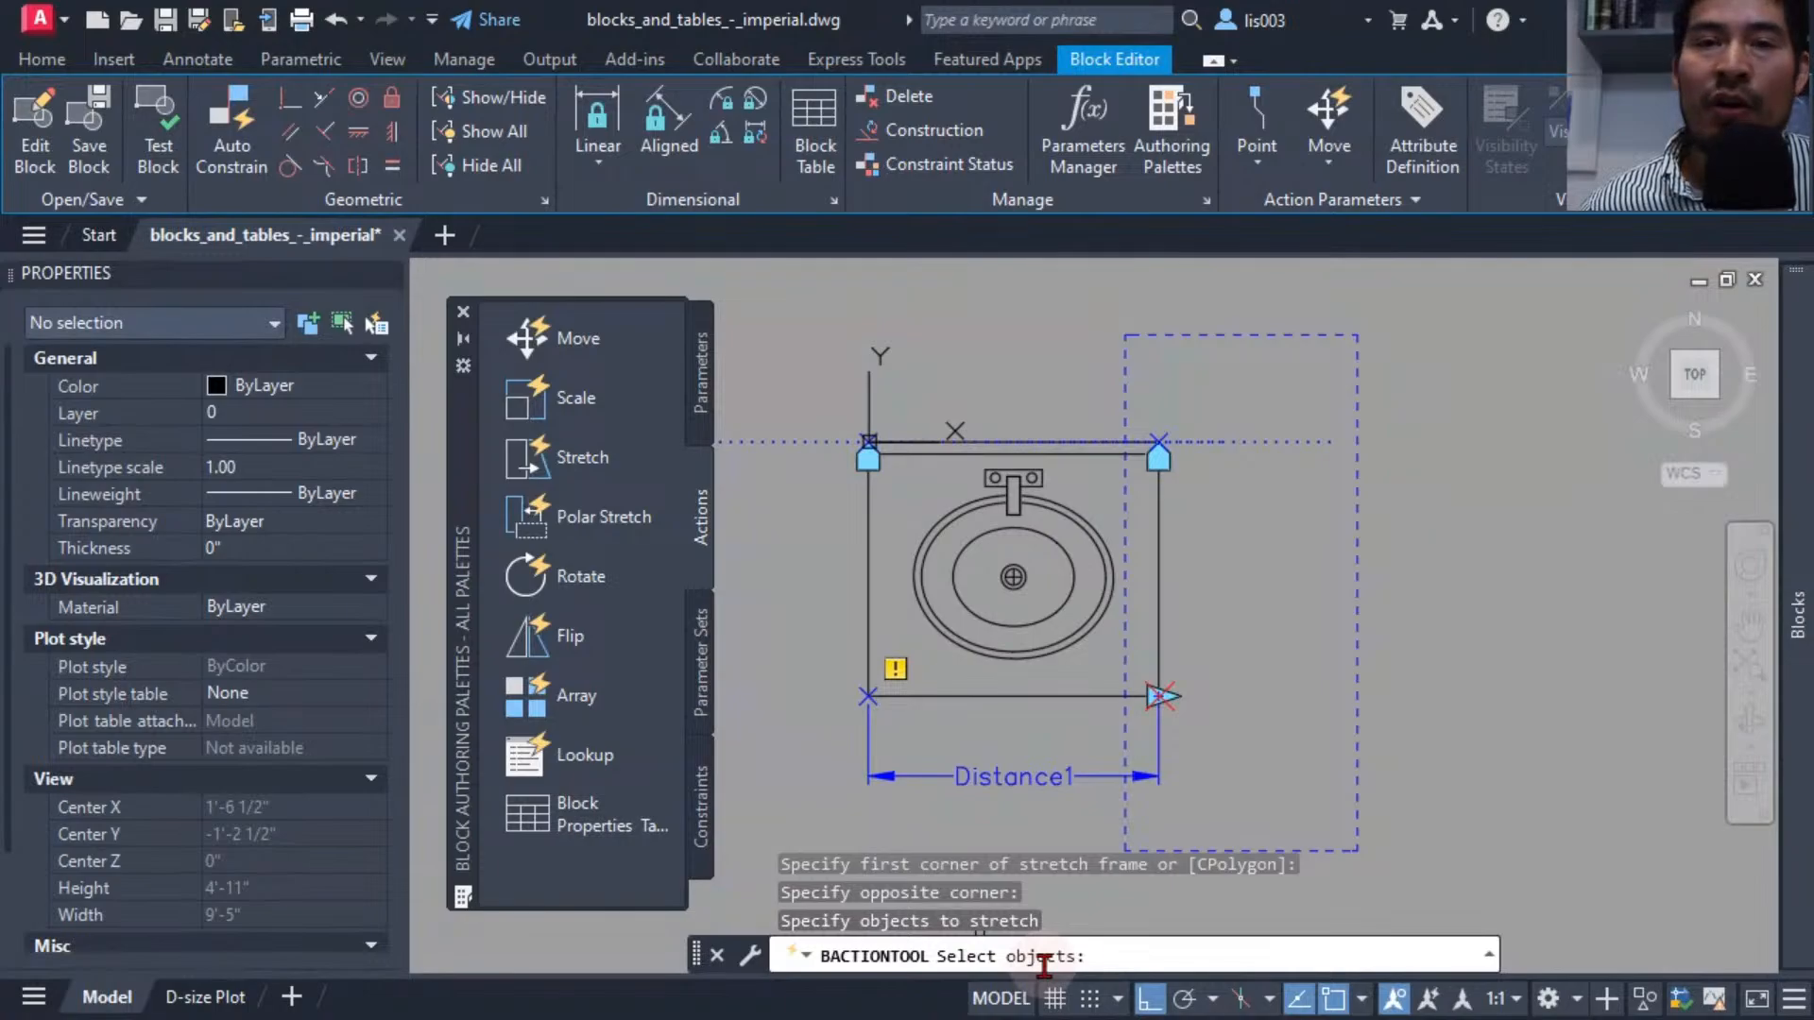
click(1280, 811)
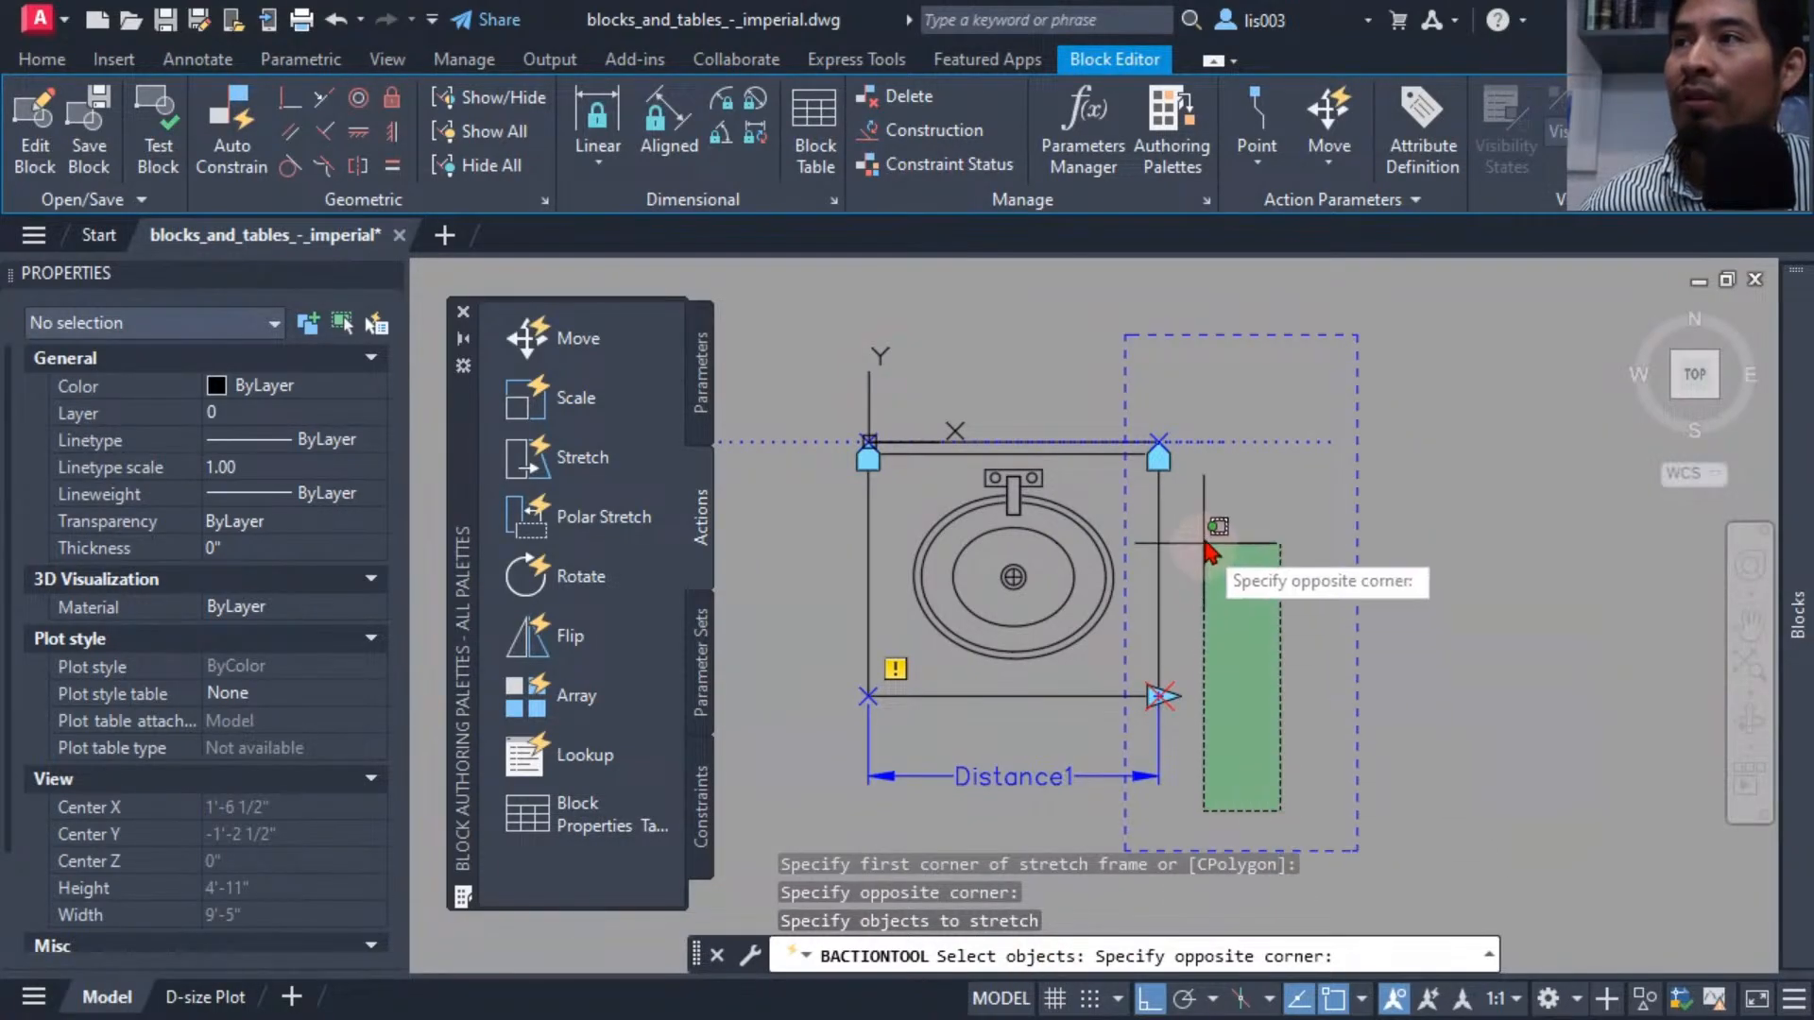
click(1135, 395)
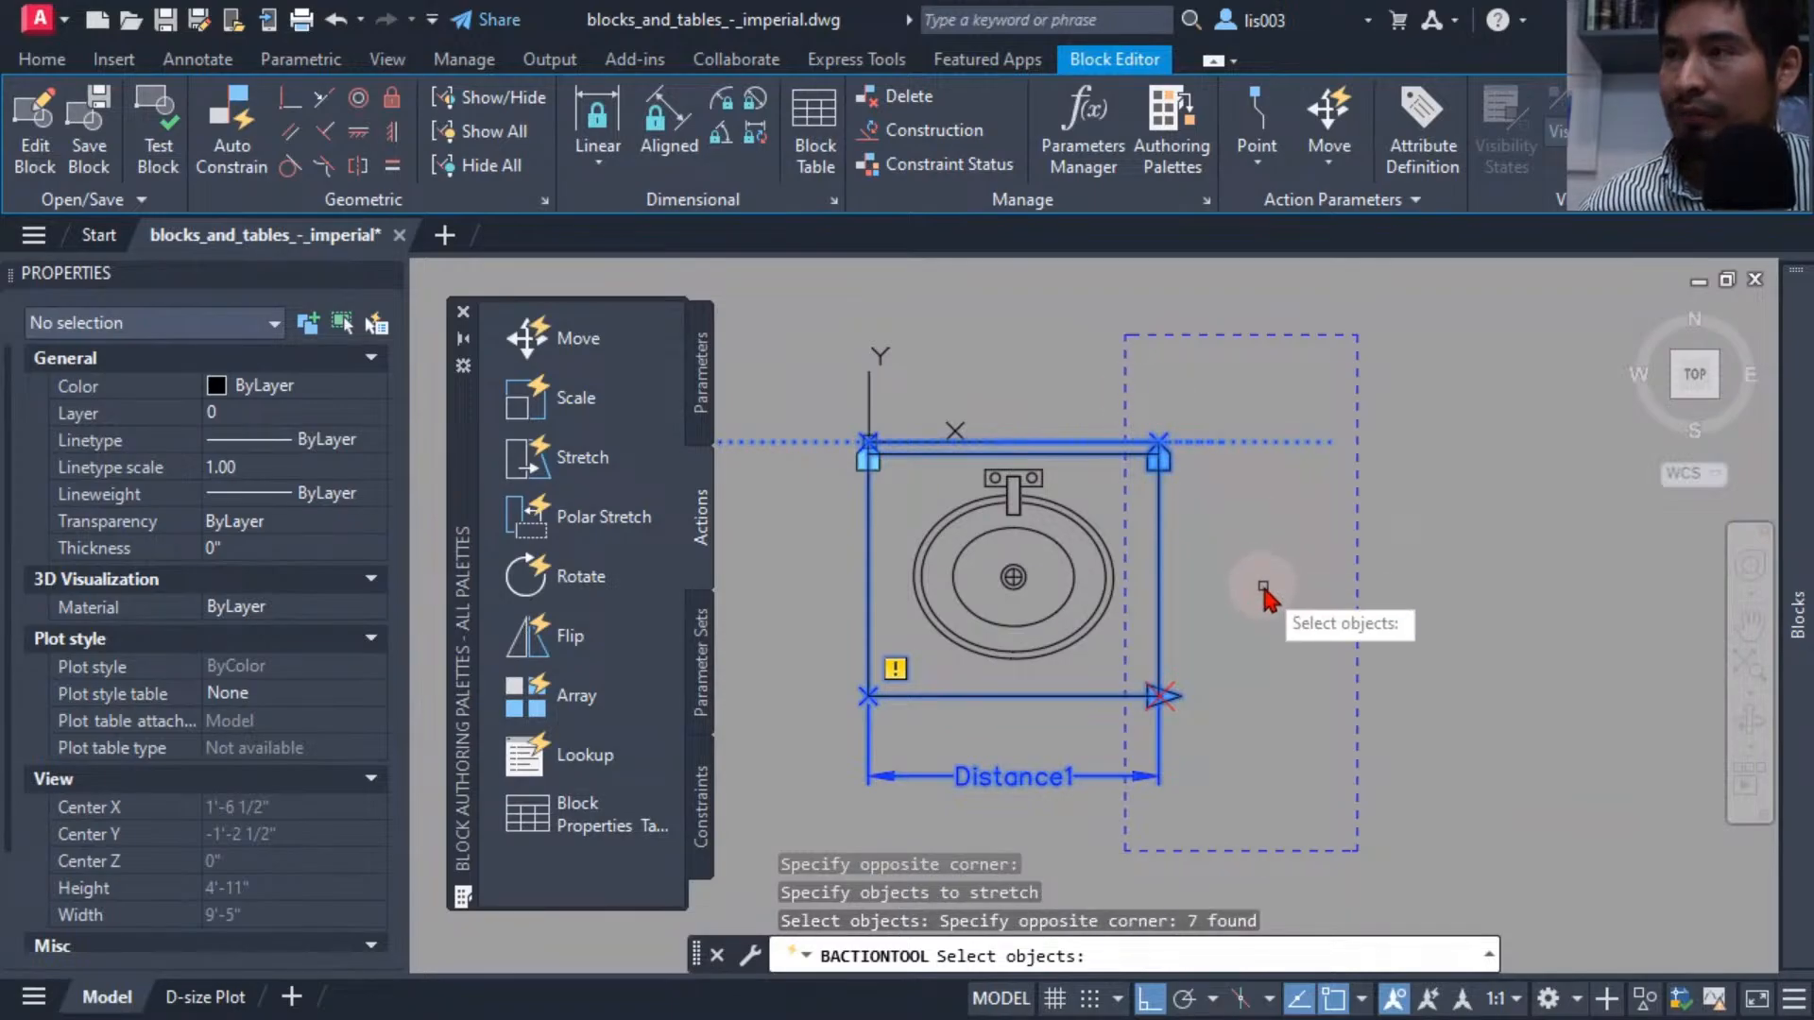
key(Return)
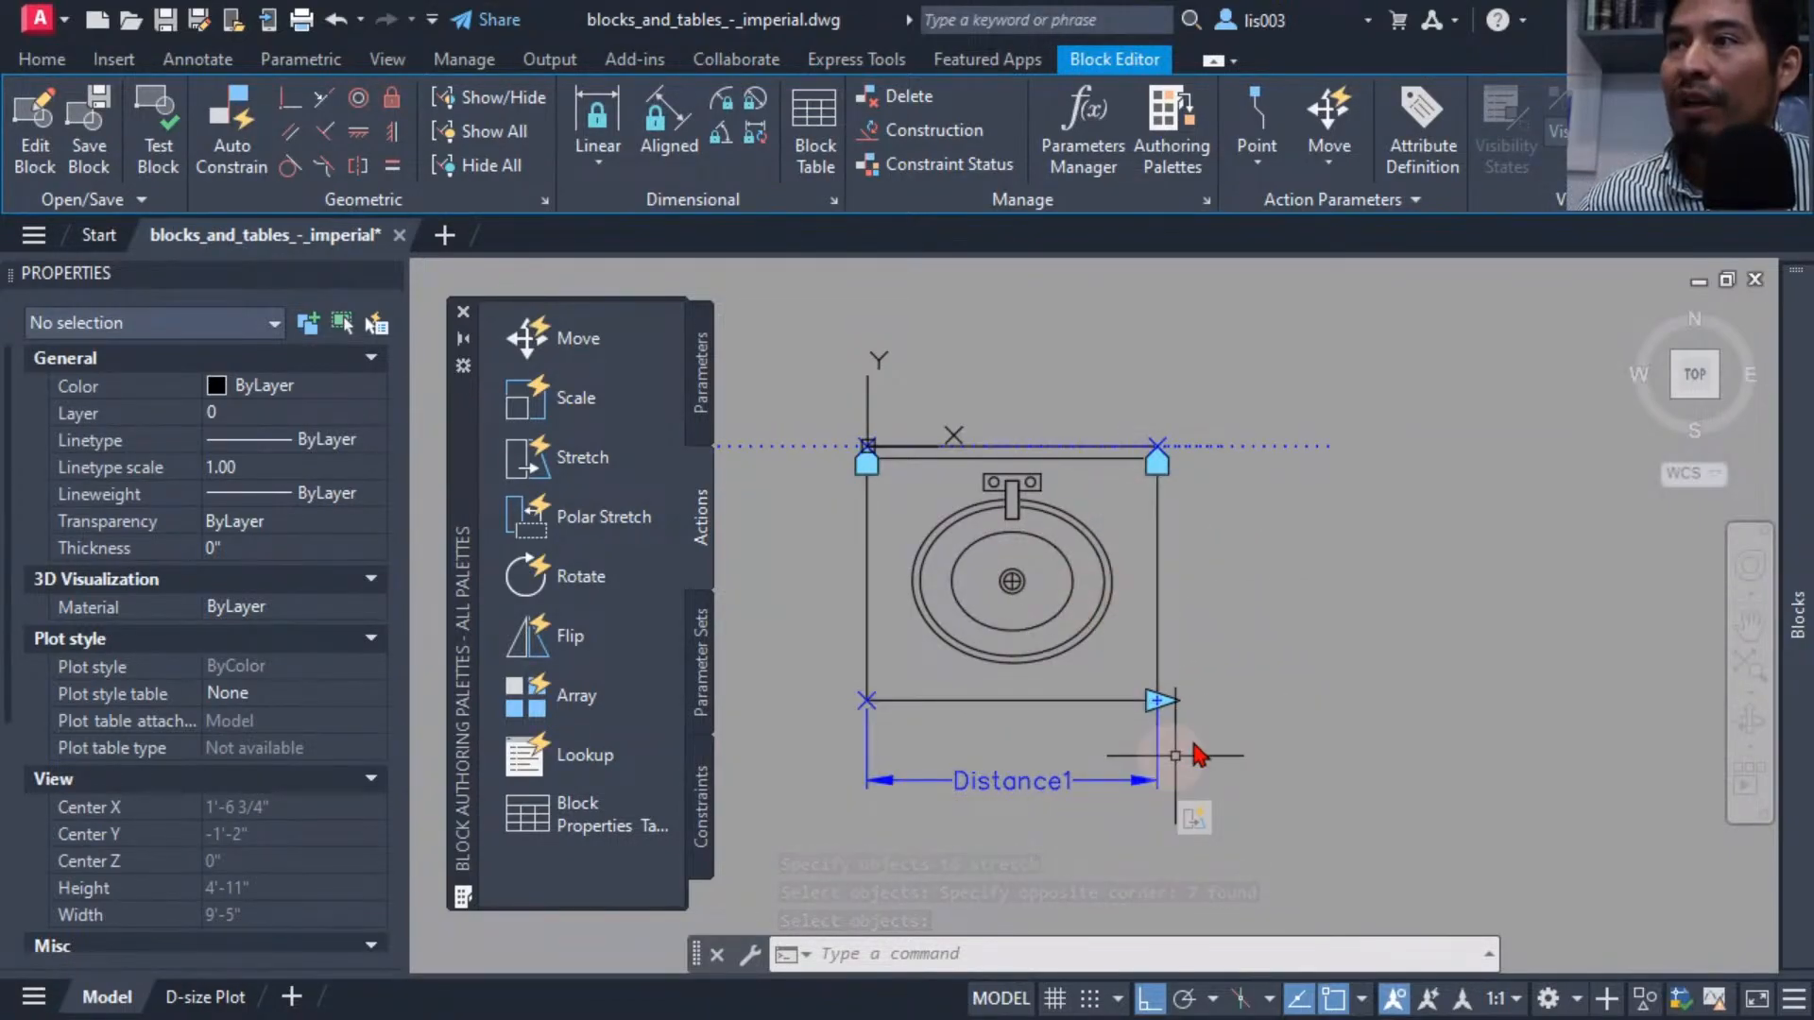
Test the block by stretching the sink's width grip outward and back, then close the test window.
click(159, 160)
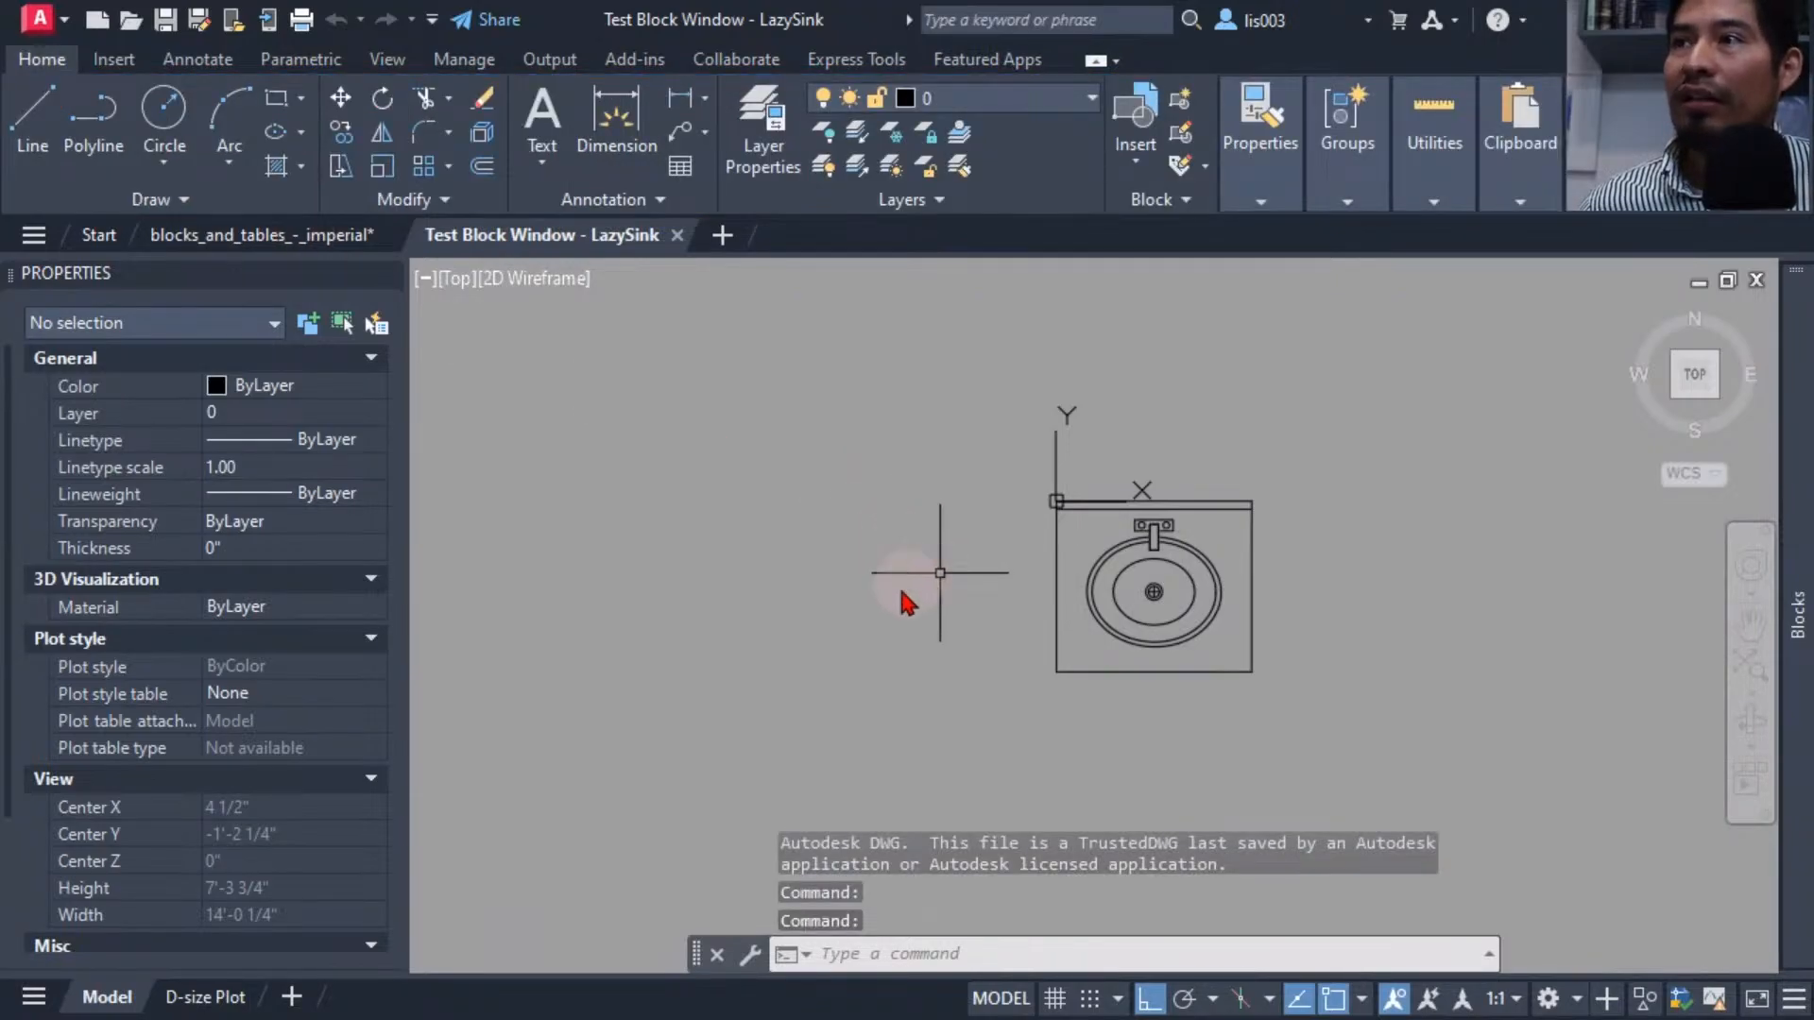
middle_drag(902, 601, 588, 599)
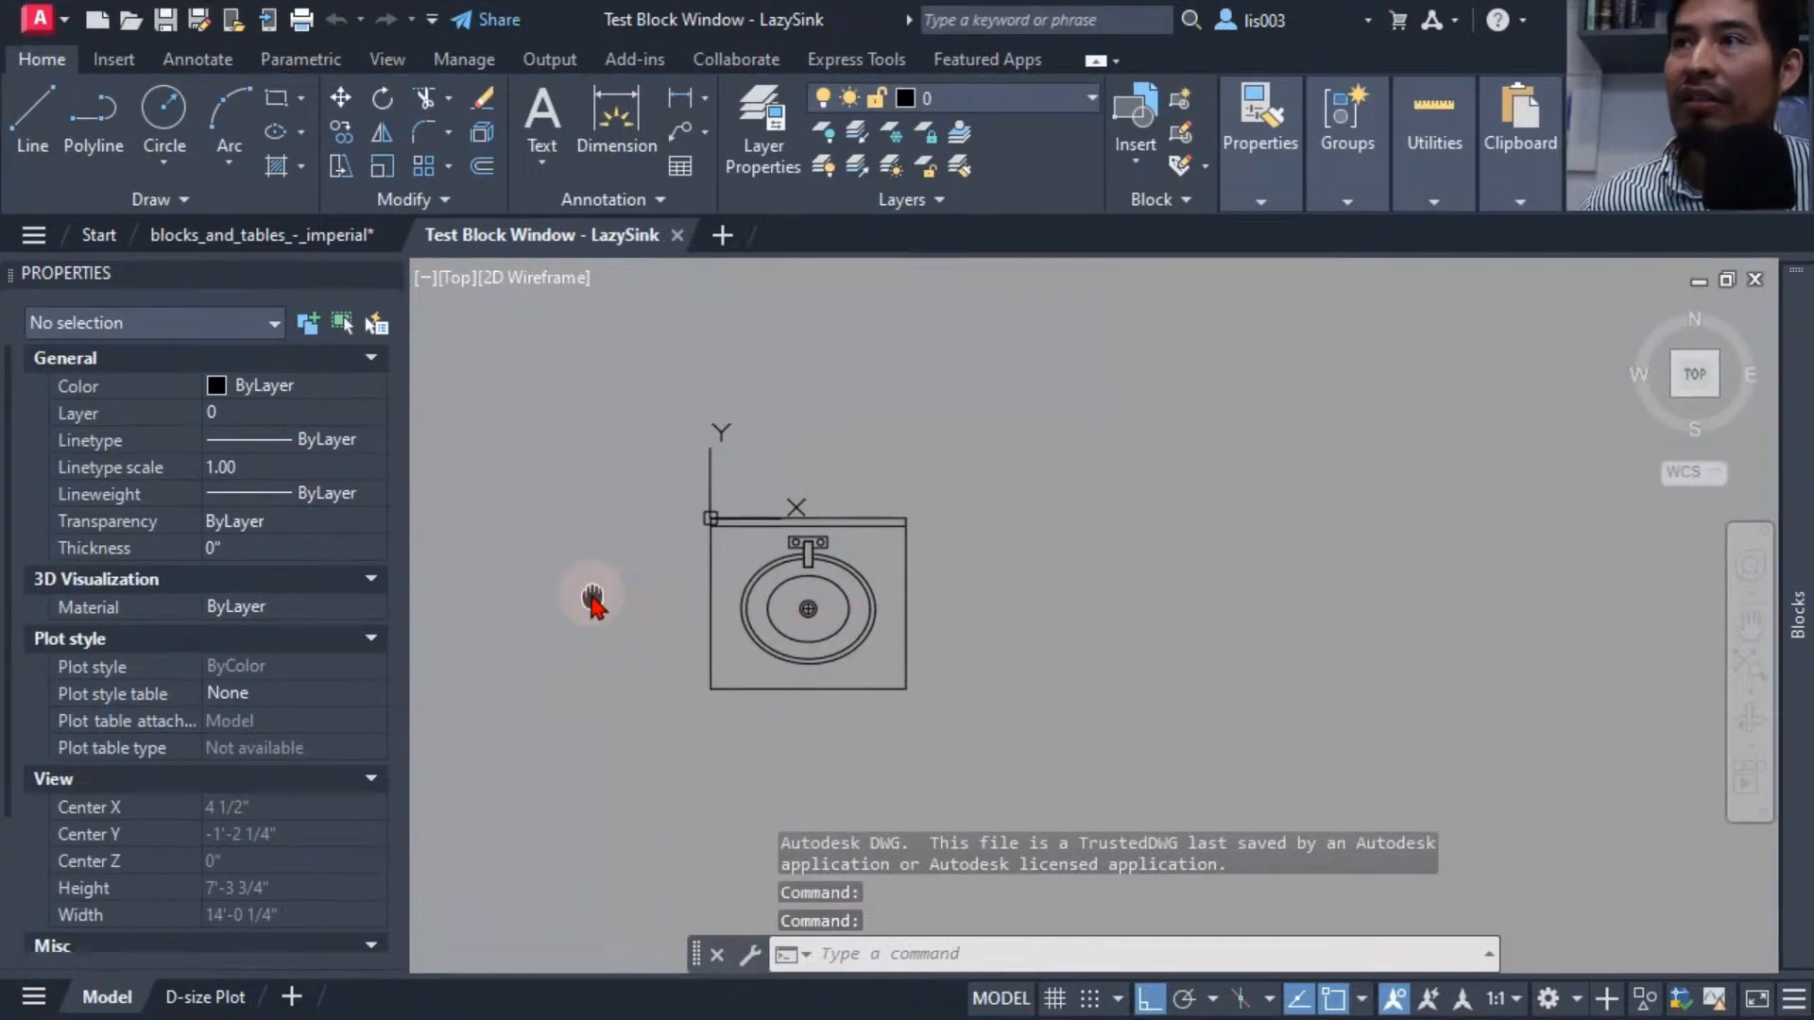
click(791, 578)
click(781, 571)
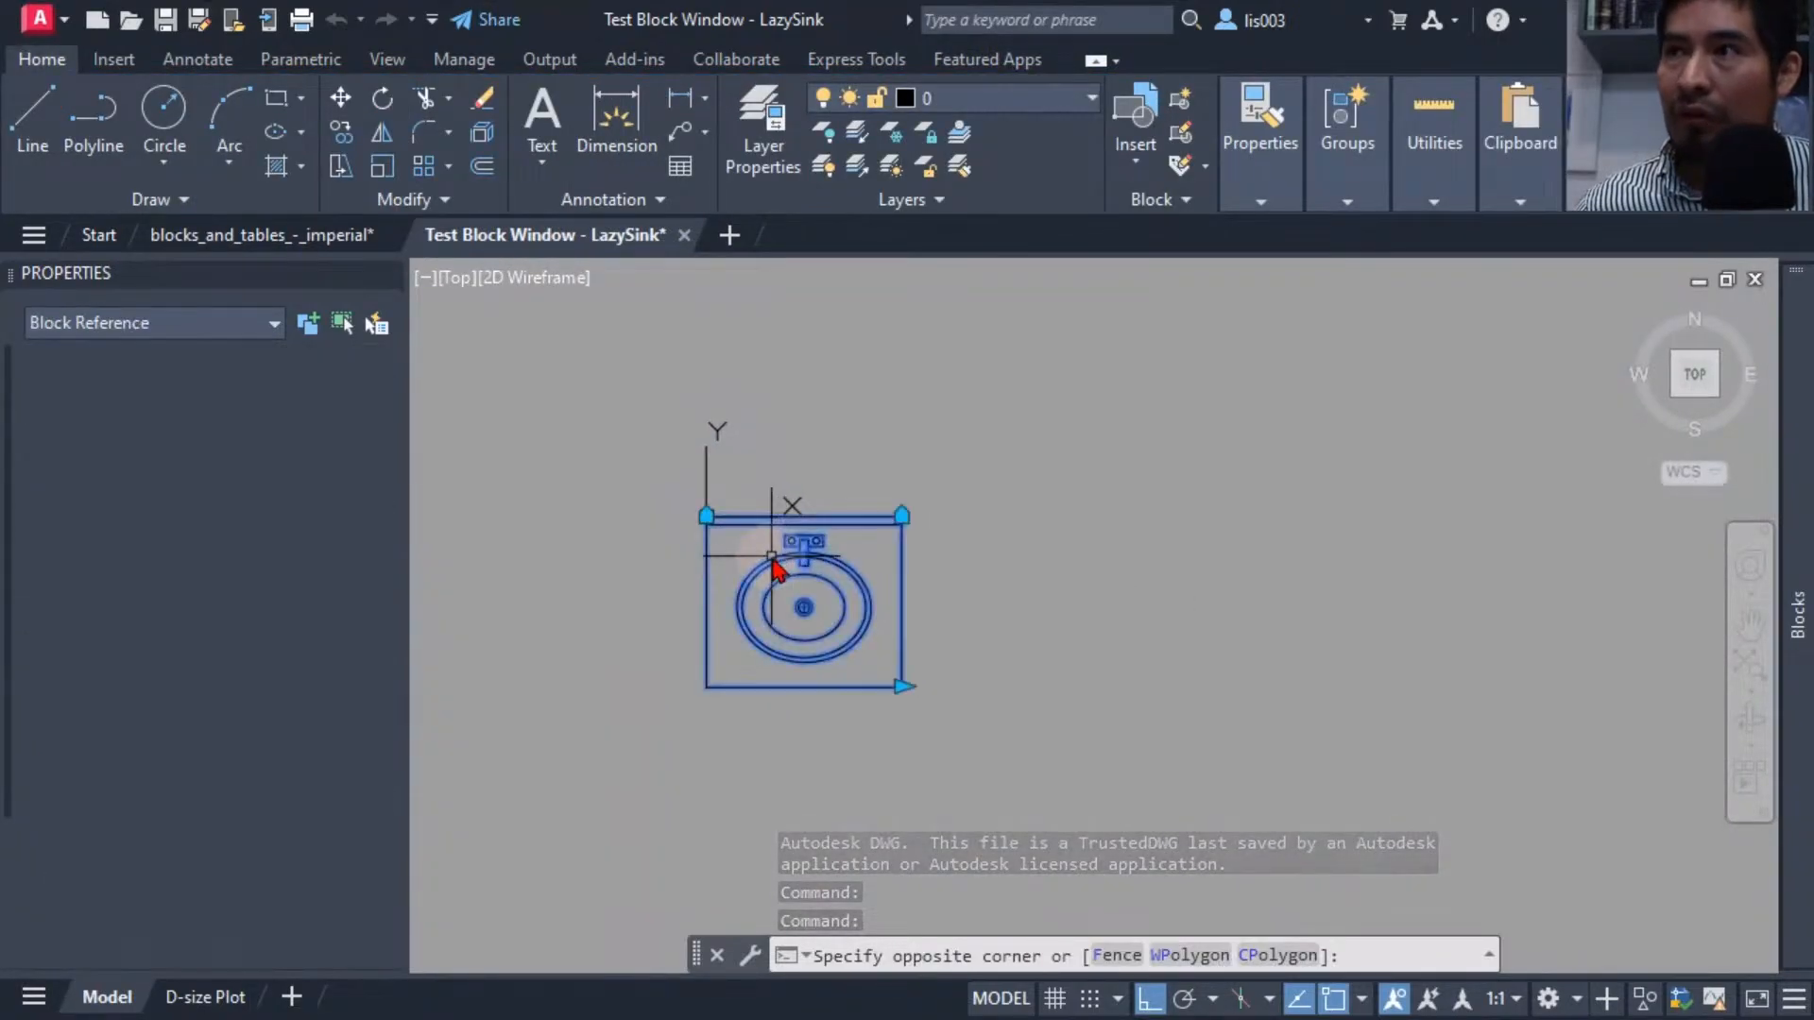
click(902, 687)
click(1057, 687)
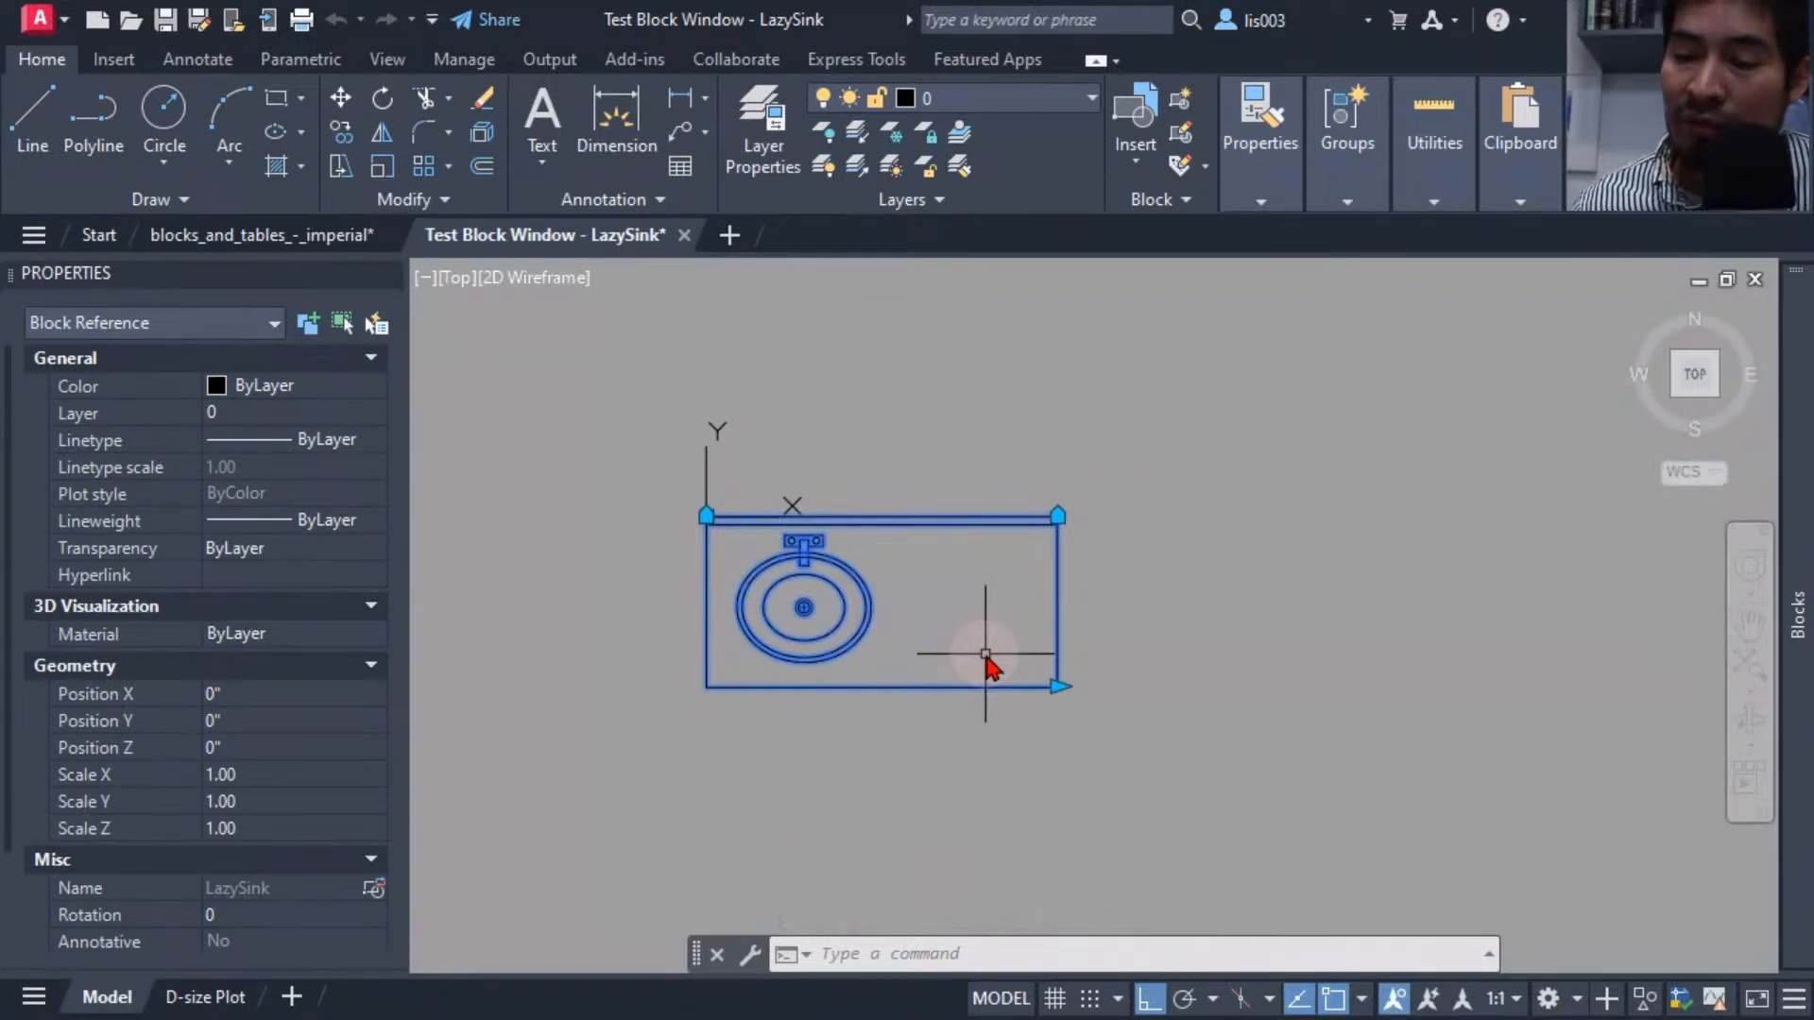
scroll(820, 572, up, 3)
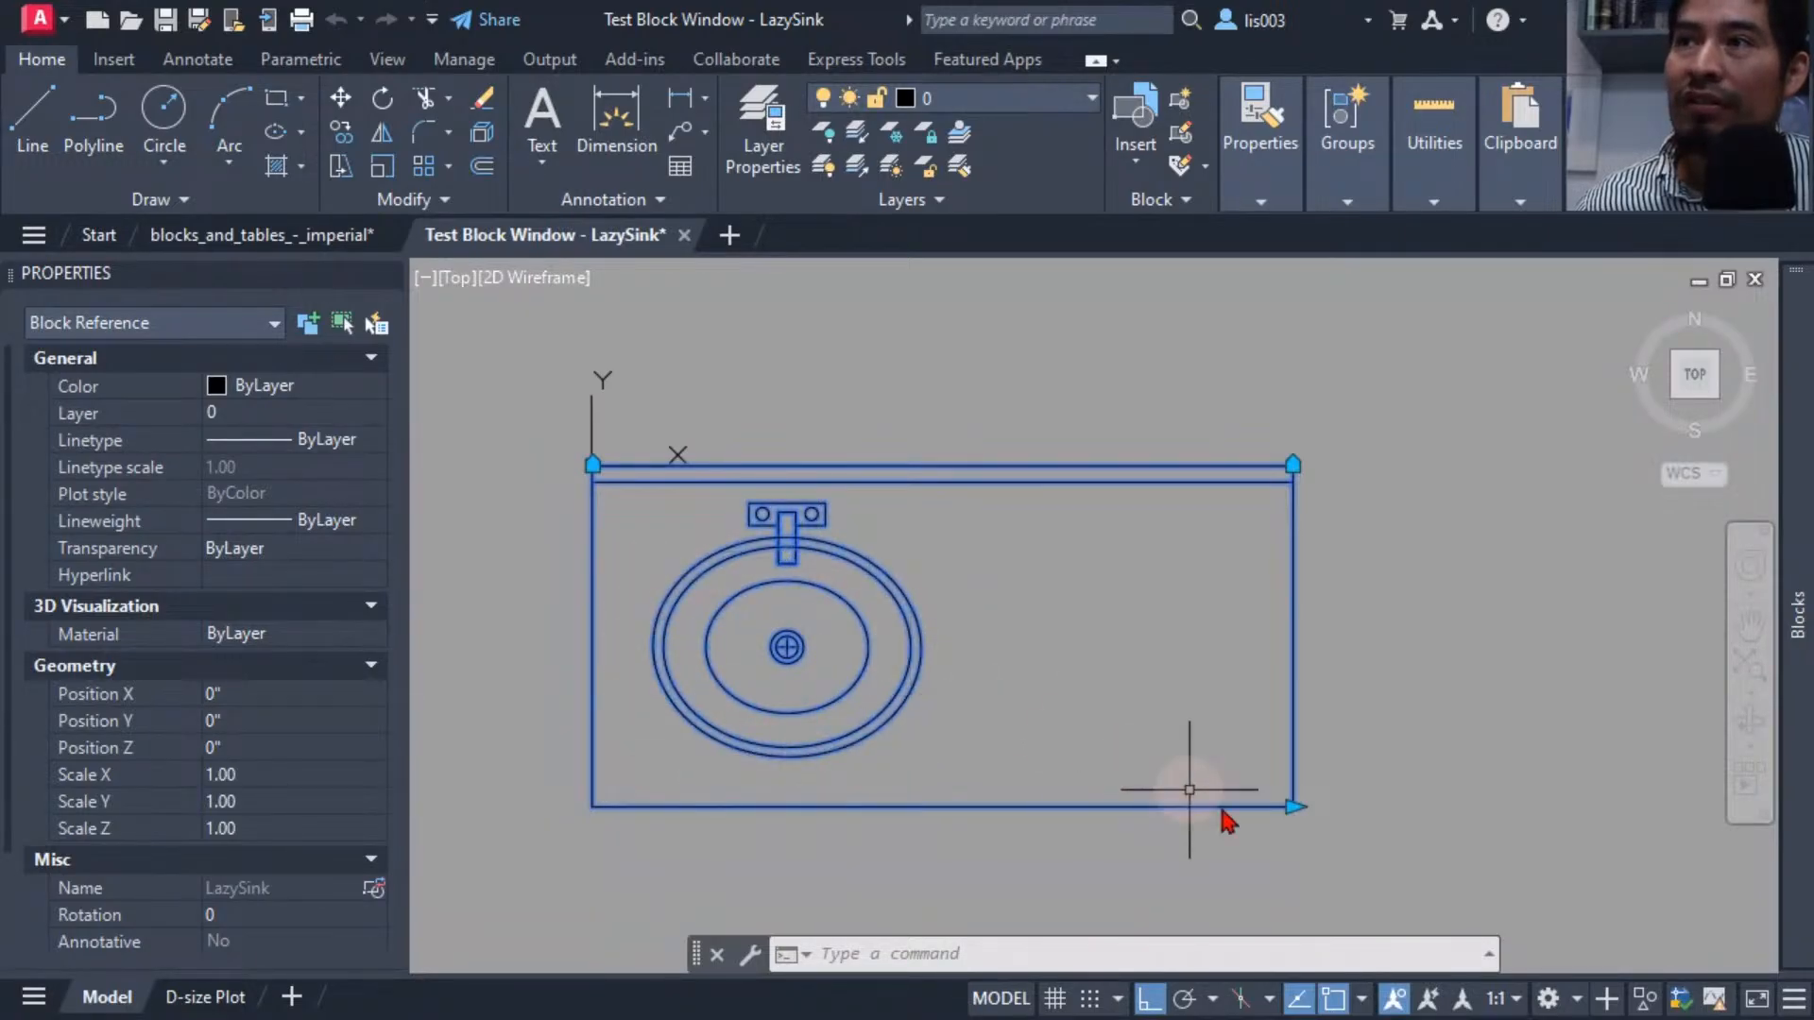
click(1296, 806)
click(1449, 814)
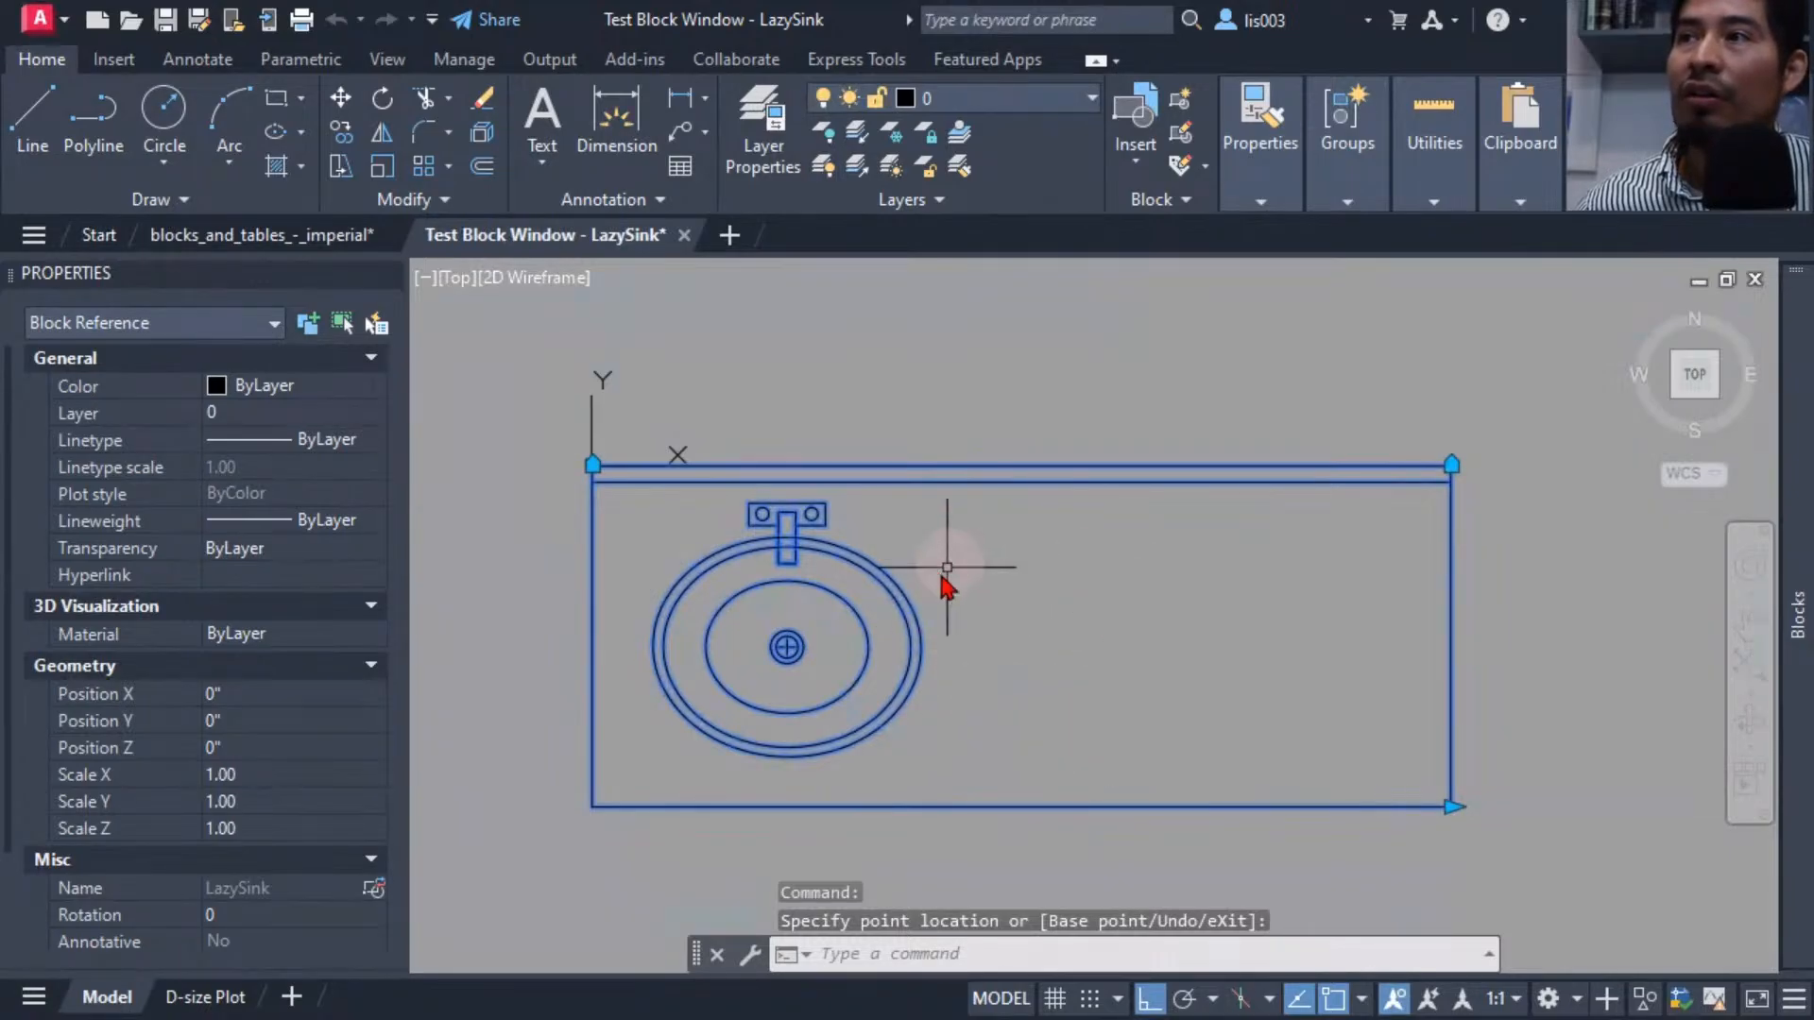
click(1455, 809)
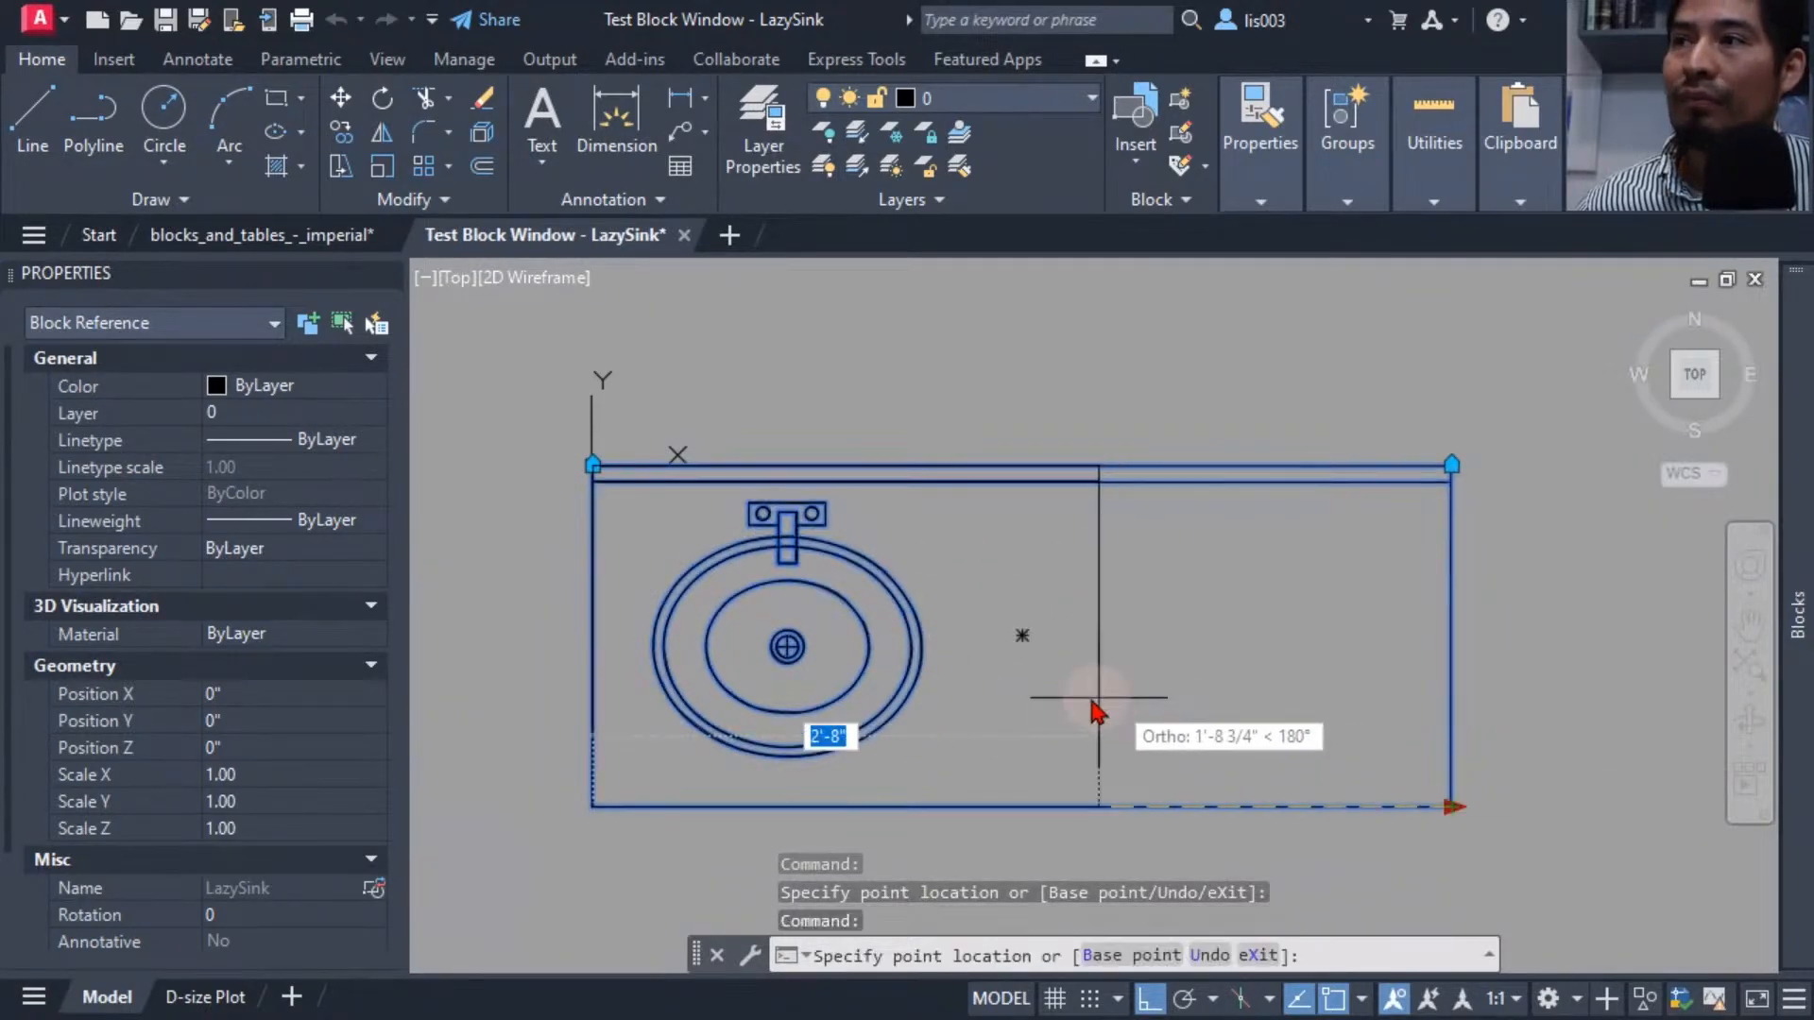
click(1082, 699)
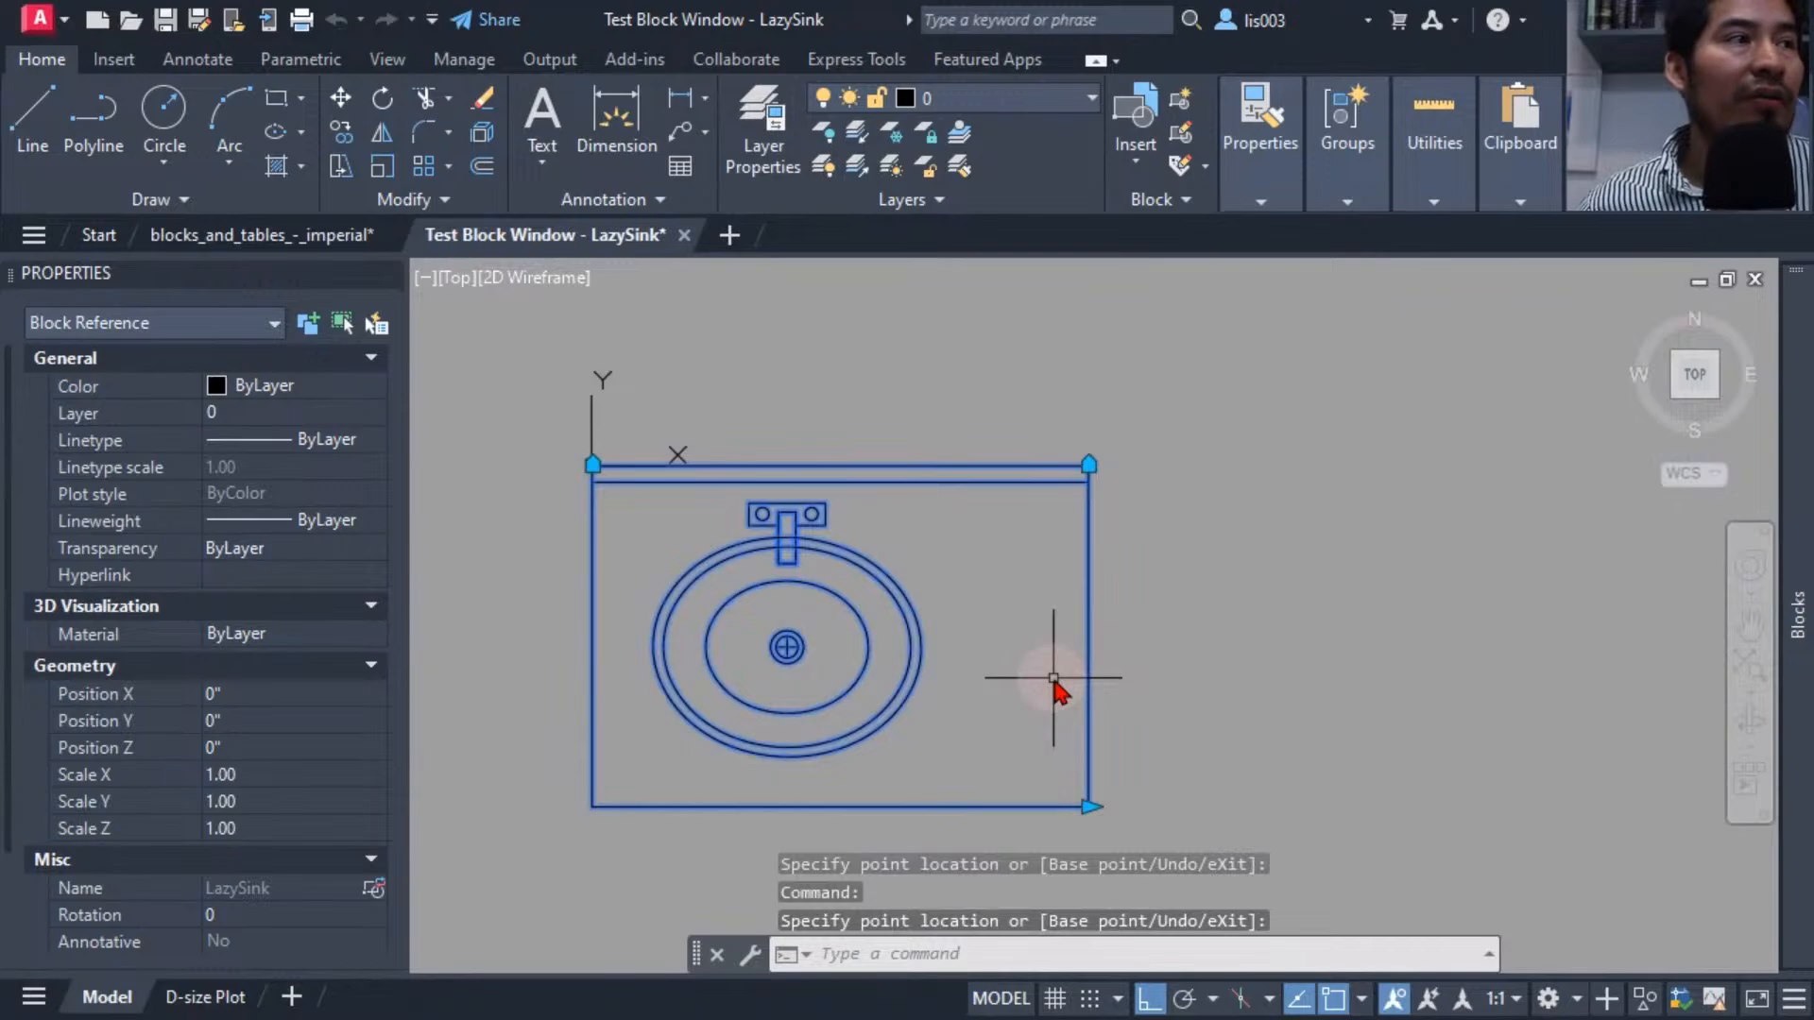
middle_drag(1064, 587, 1082, 552)
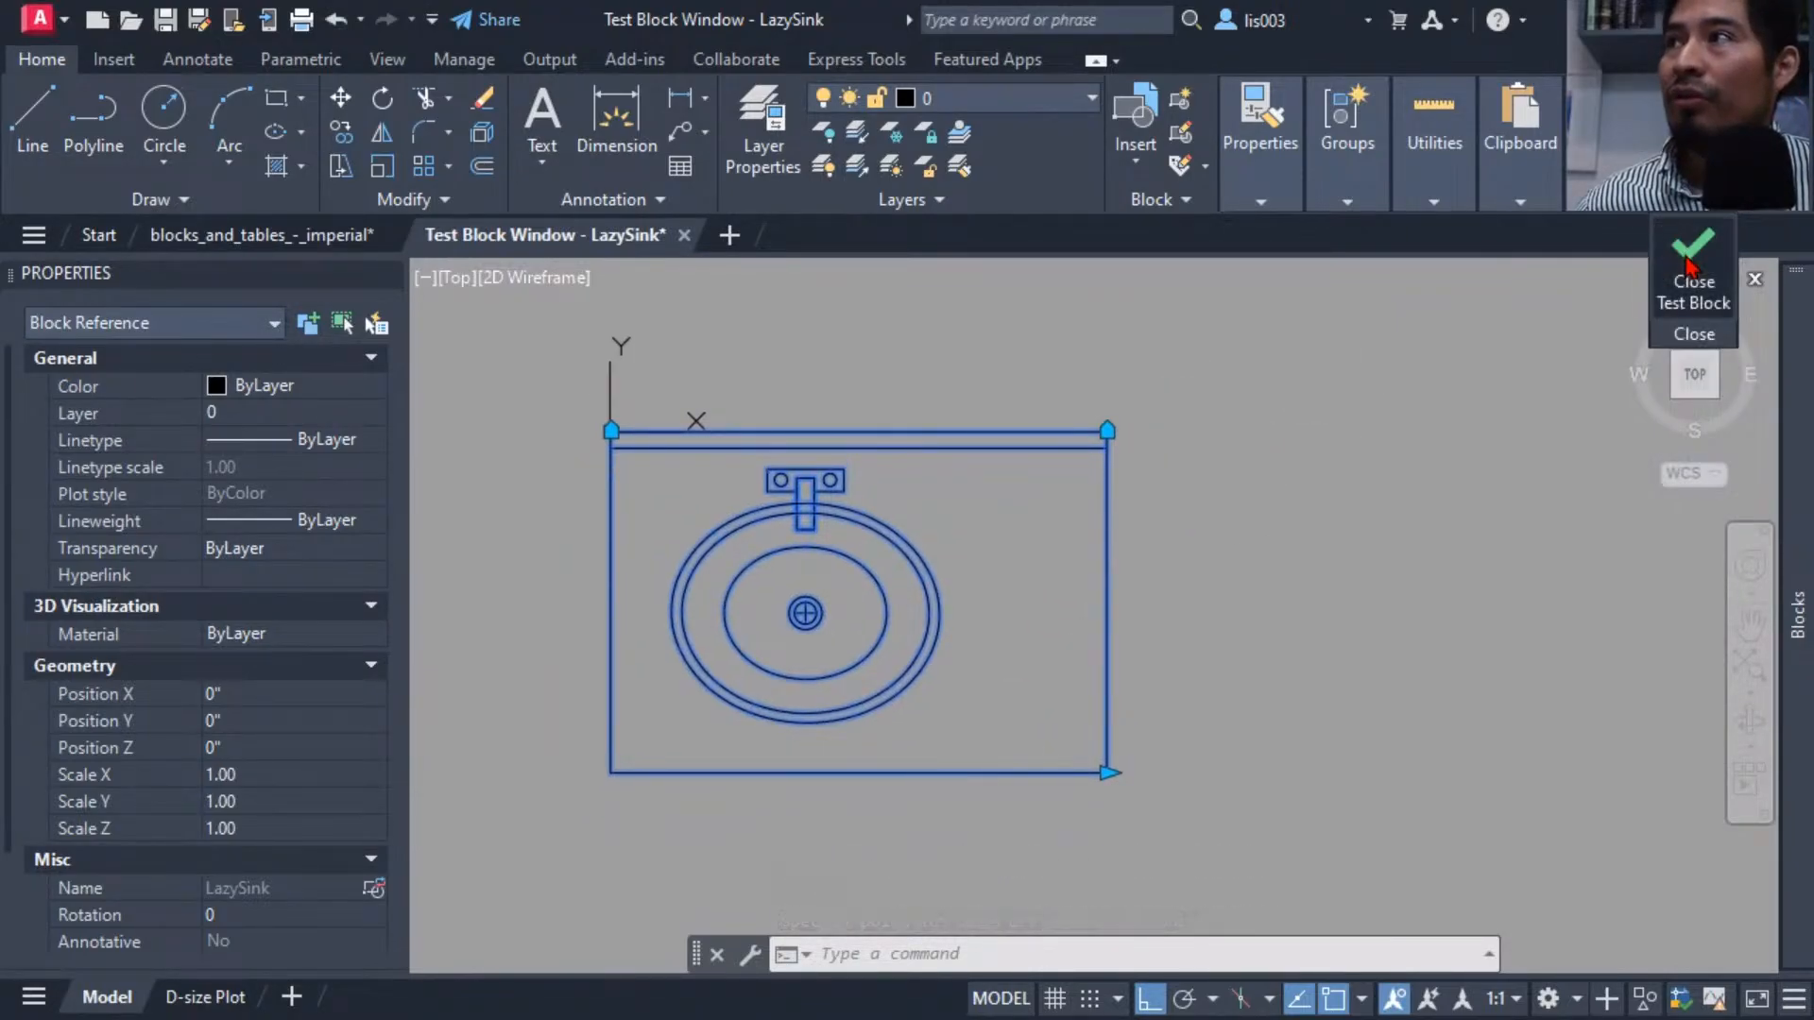
click(1690, 269)
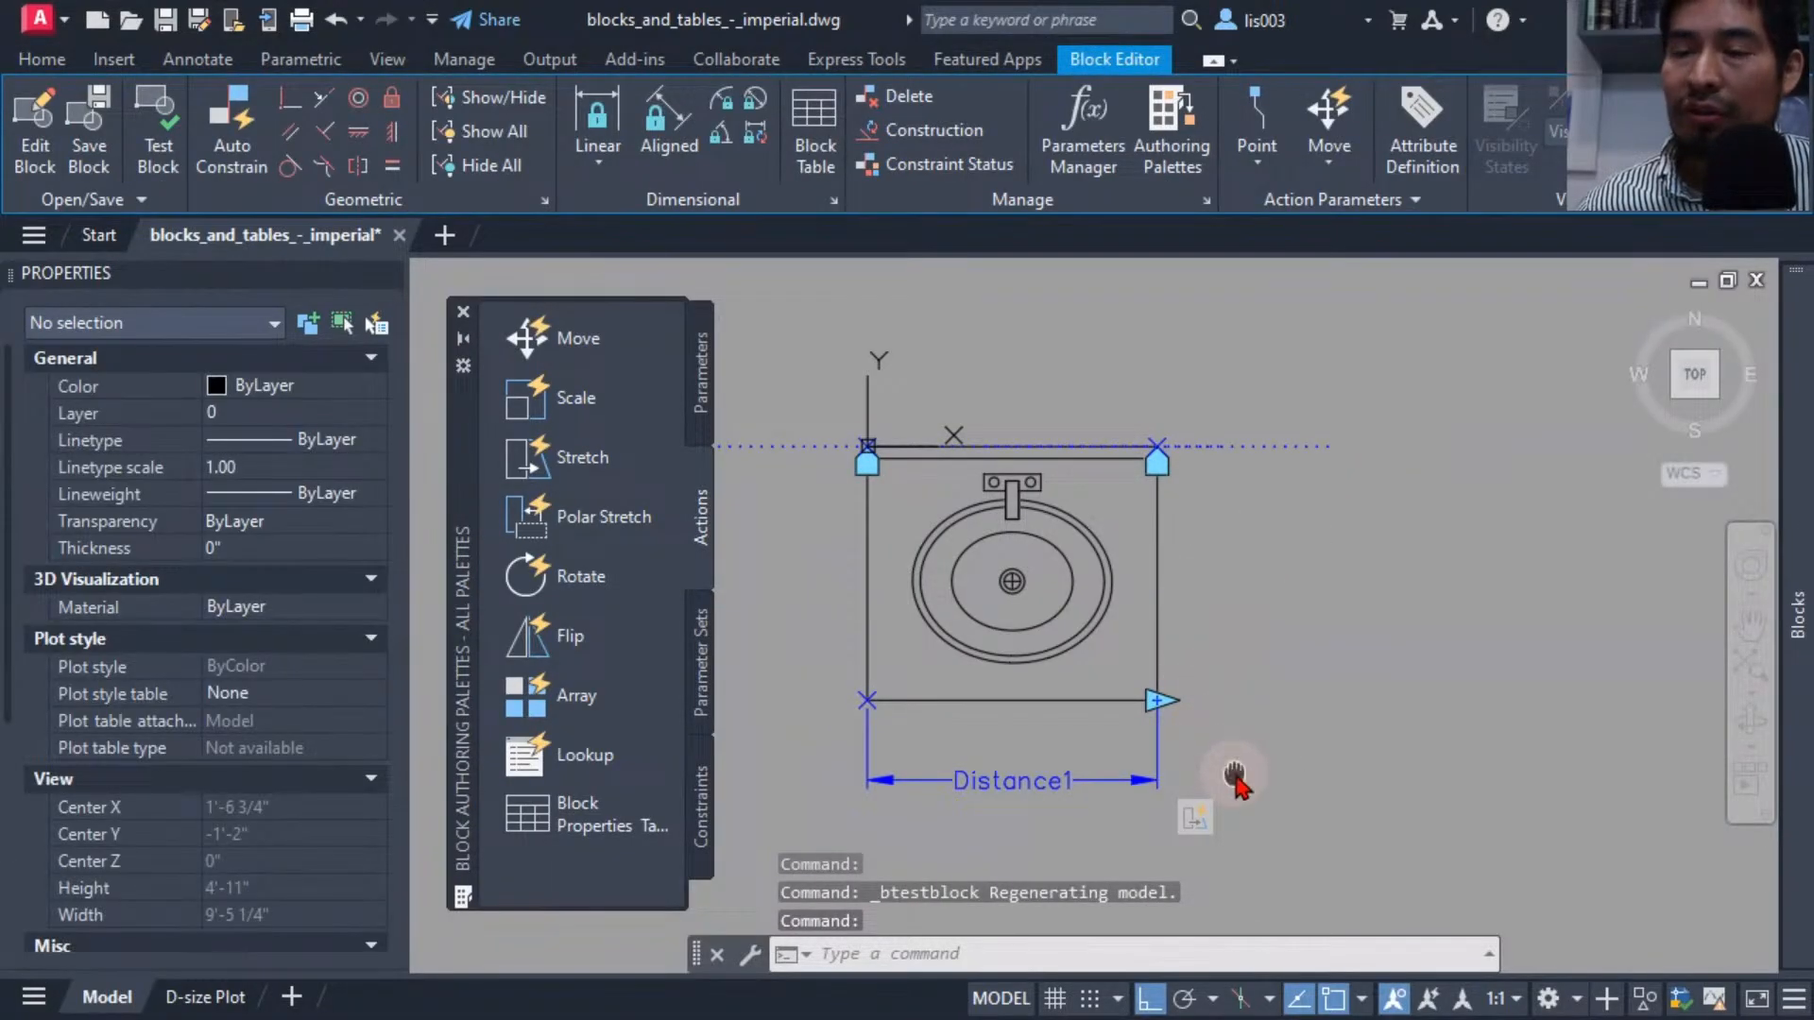
Add a Move action tied to the linear parameter's end point, selecting the basin and faucet as its objects.
middle_drag(1235, 772, 1208, 758)
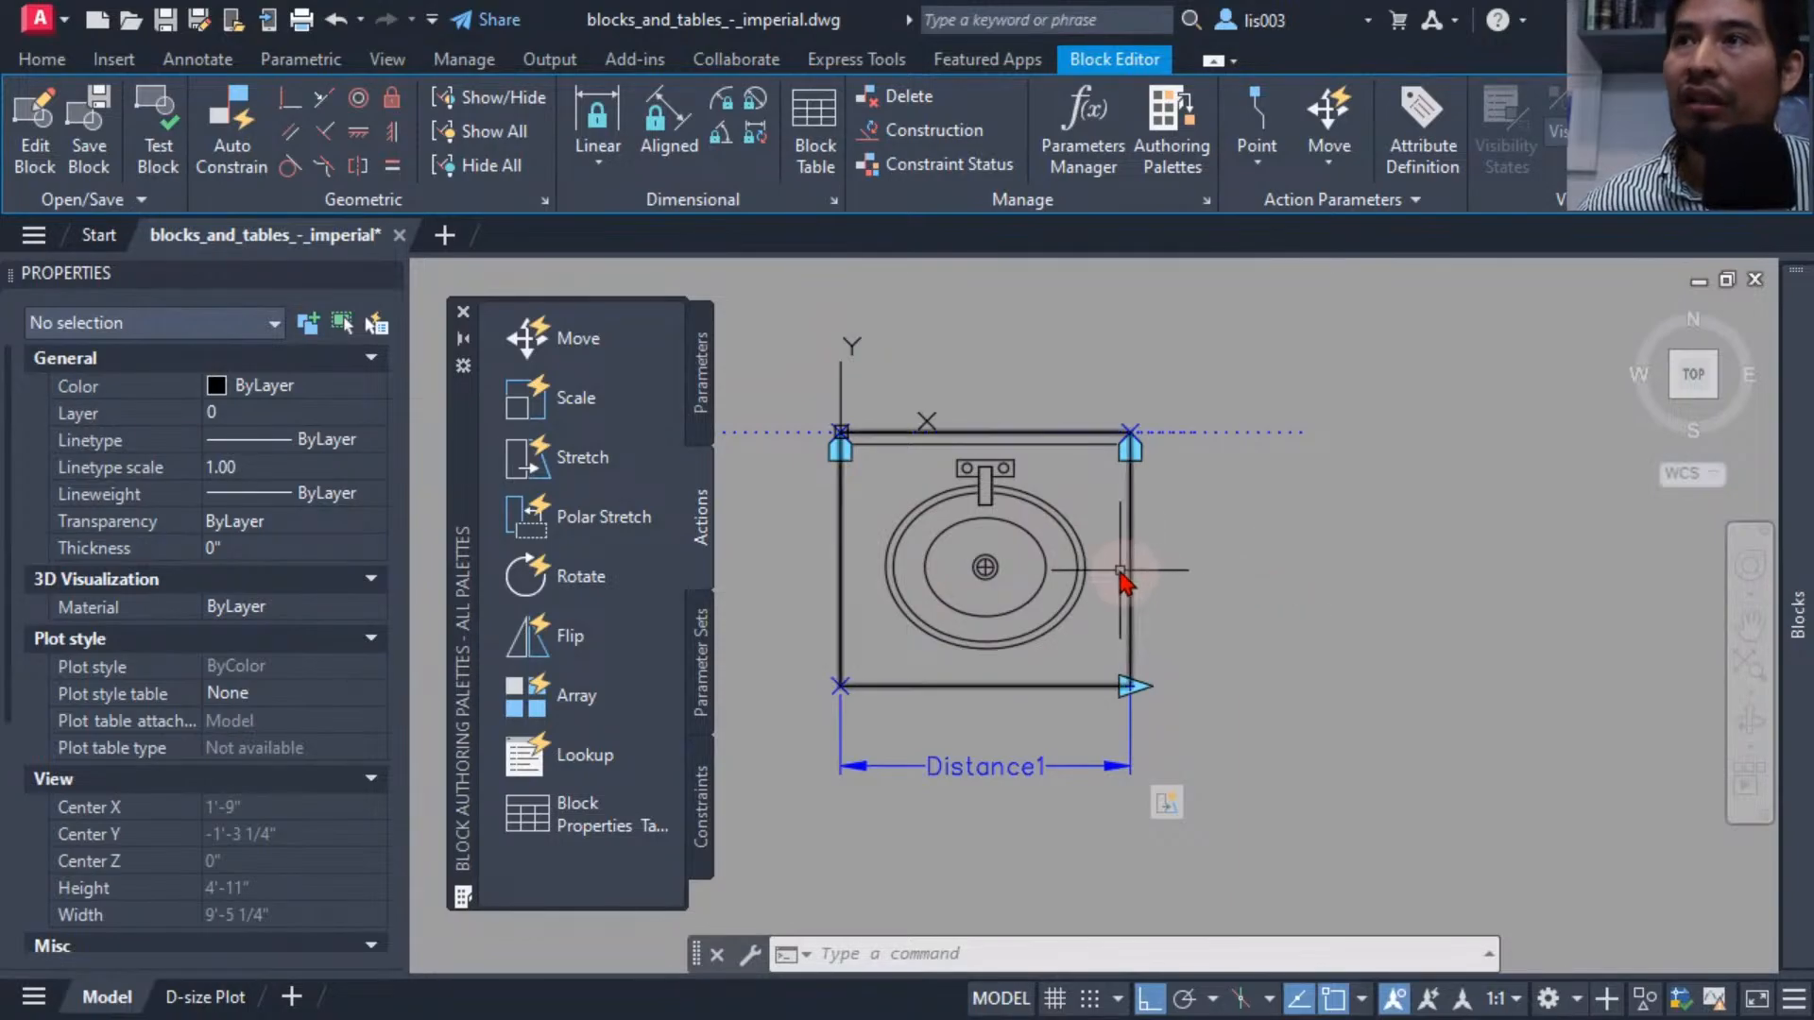
middle_drag(1073, 559, 1034, 586)
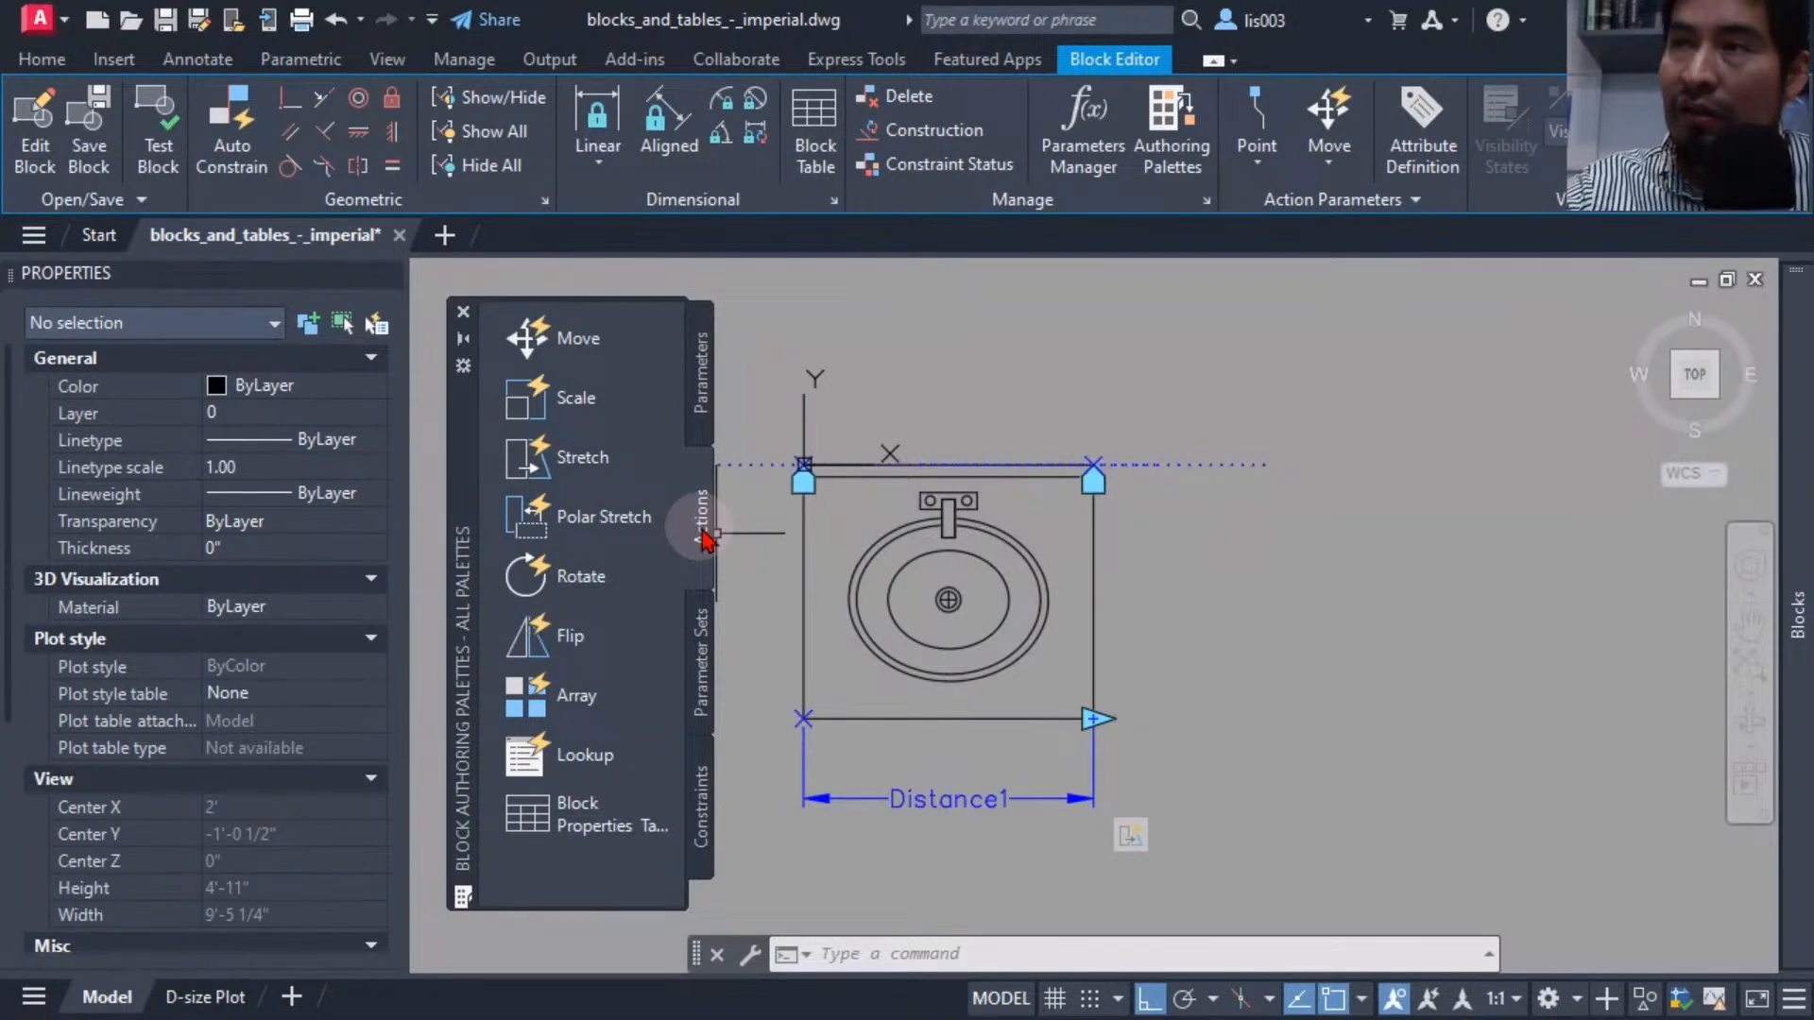
click(580, 342)
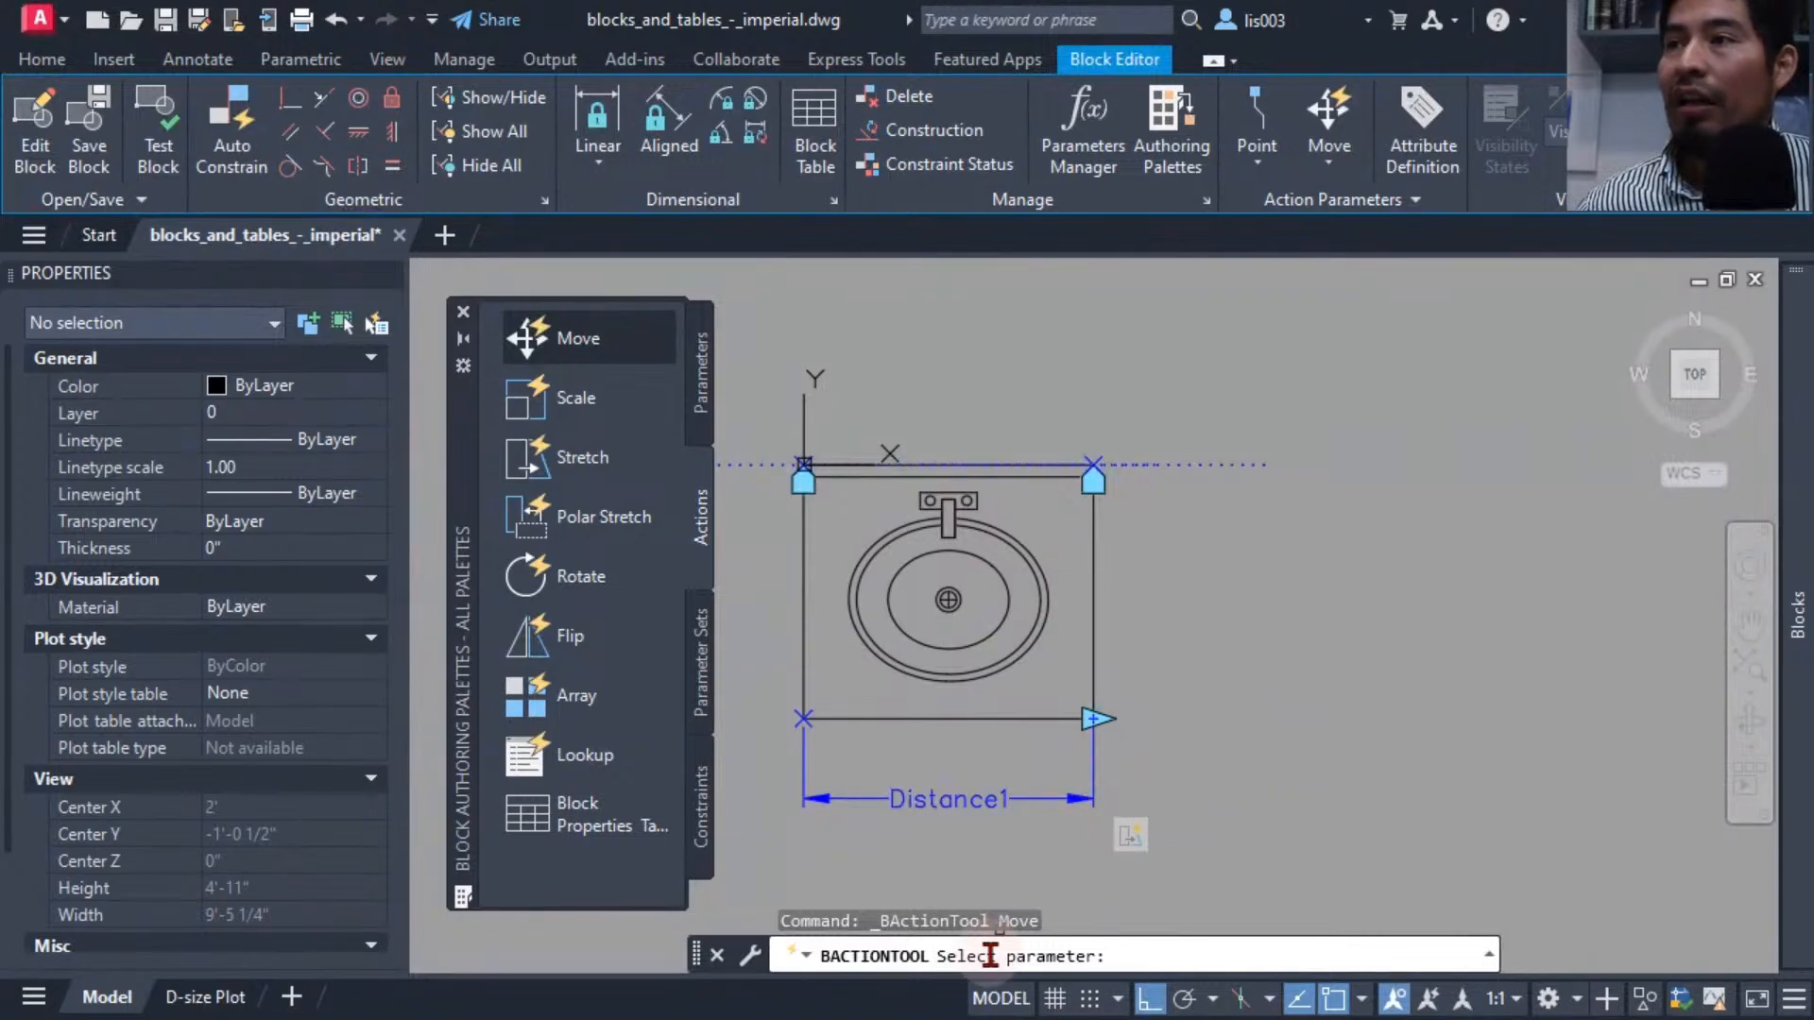
click(966, 803)
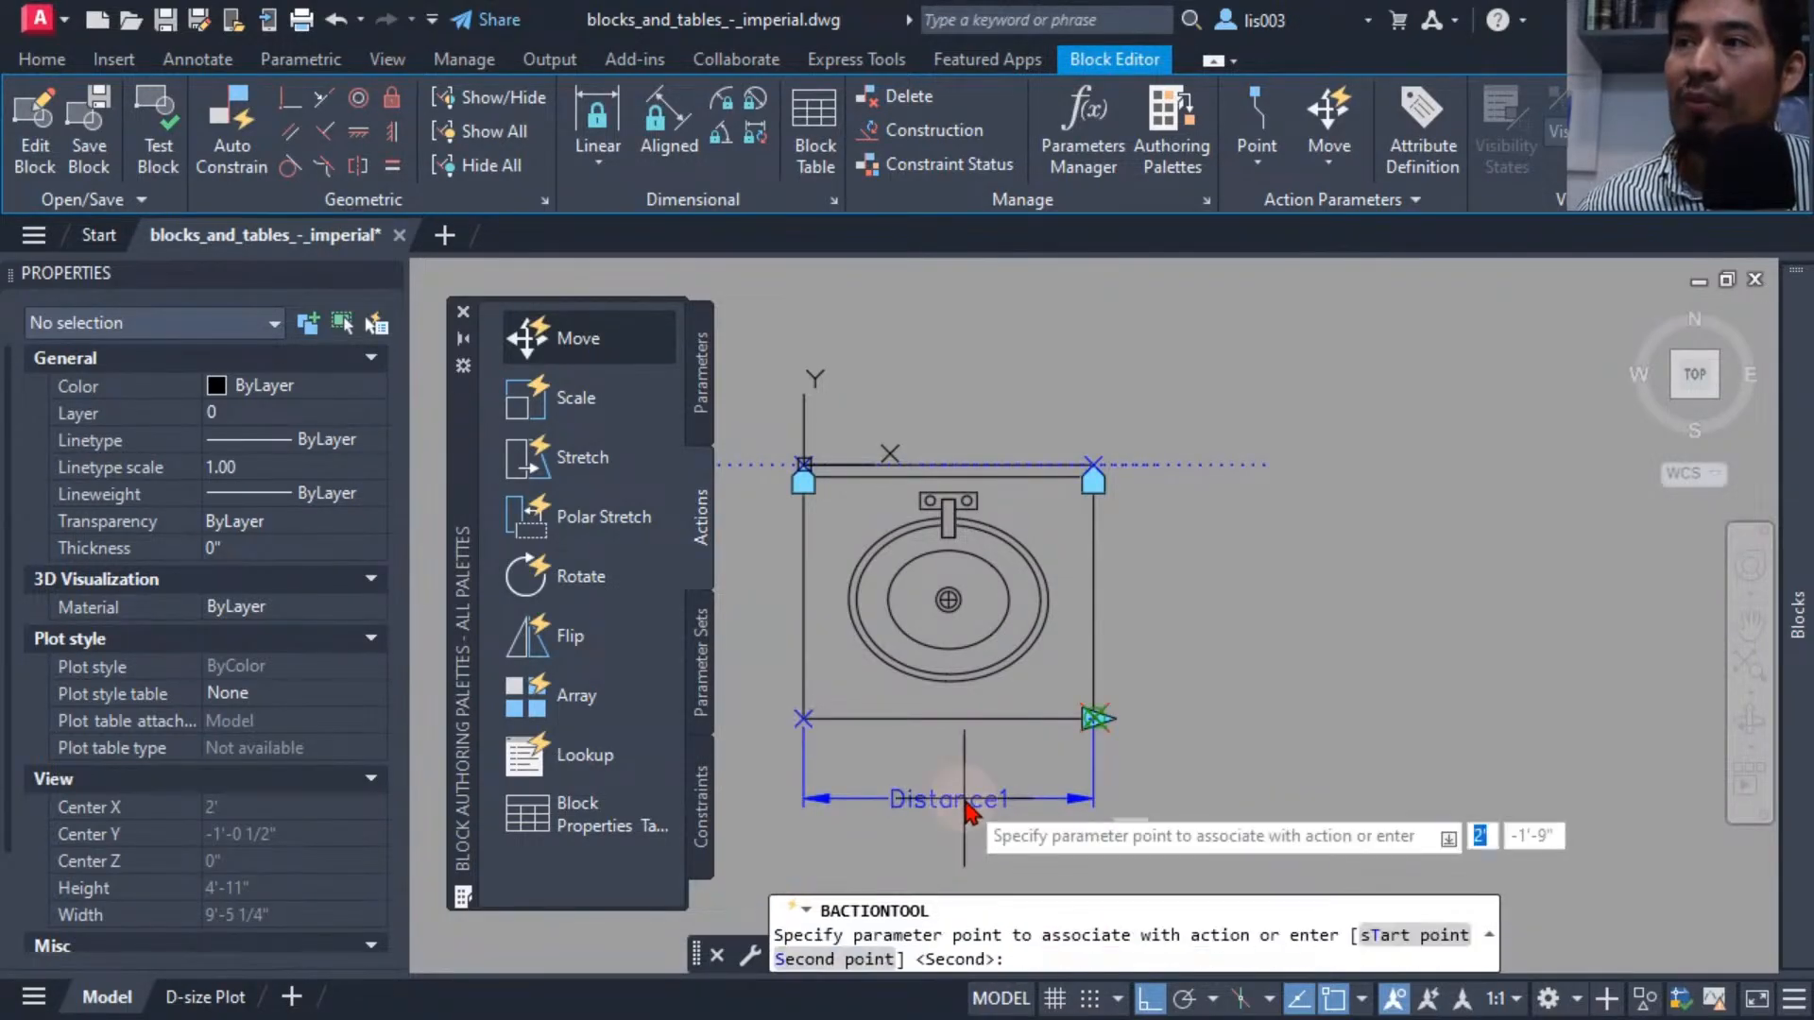
click(1098, 722)
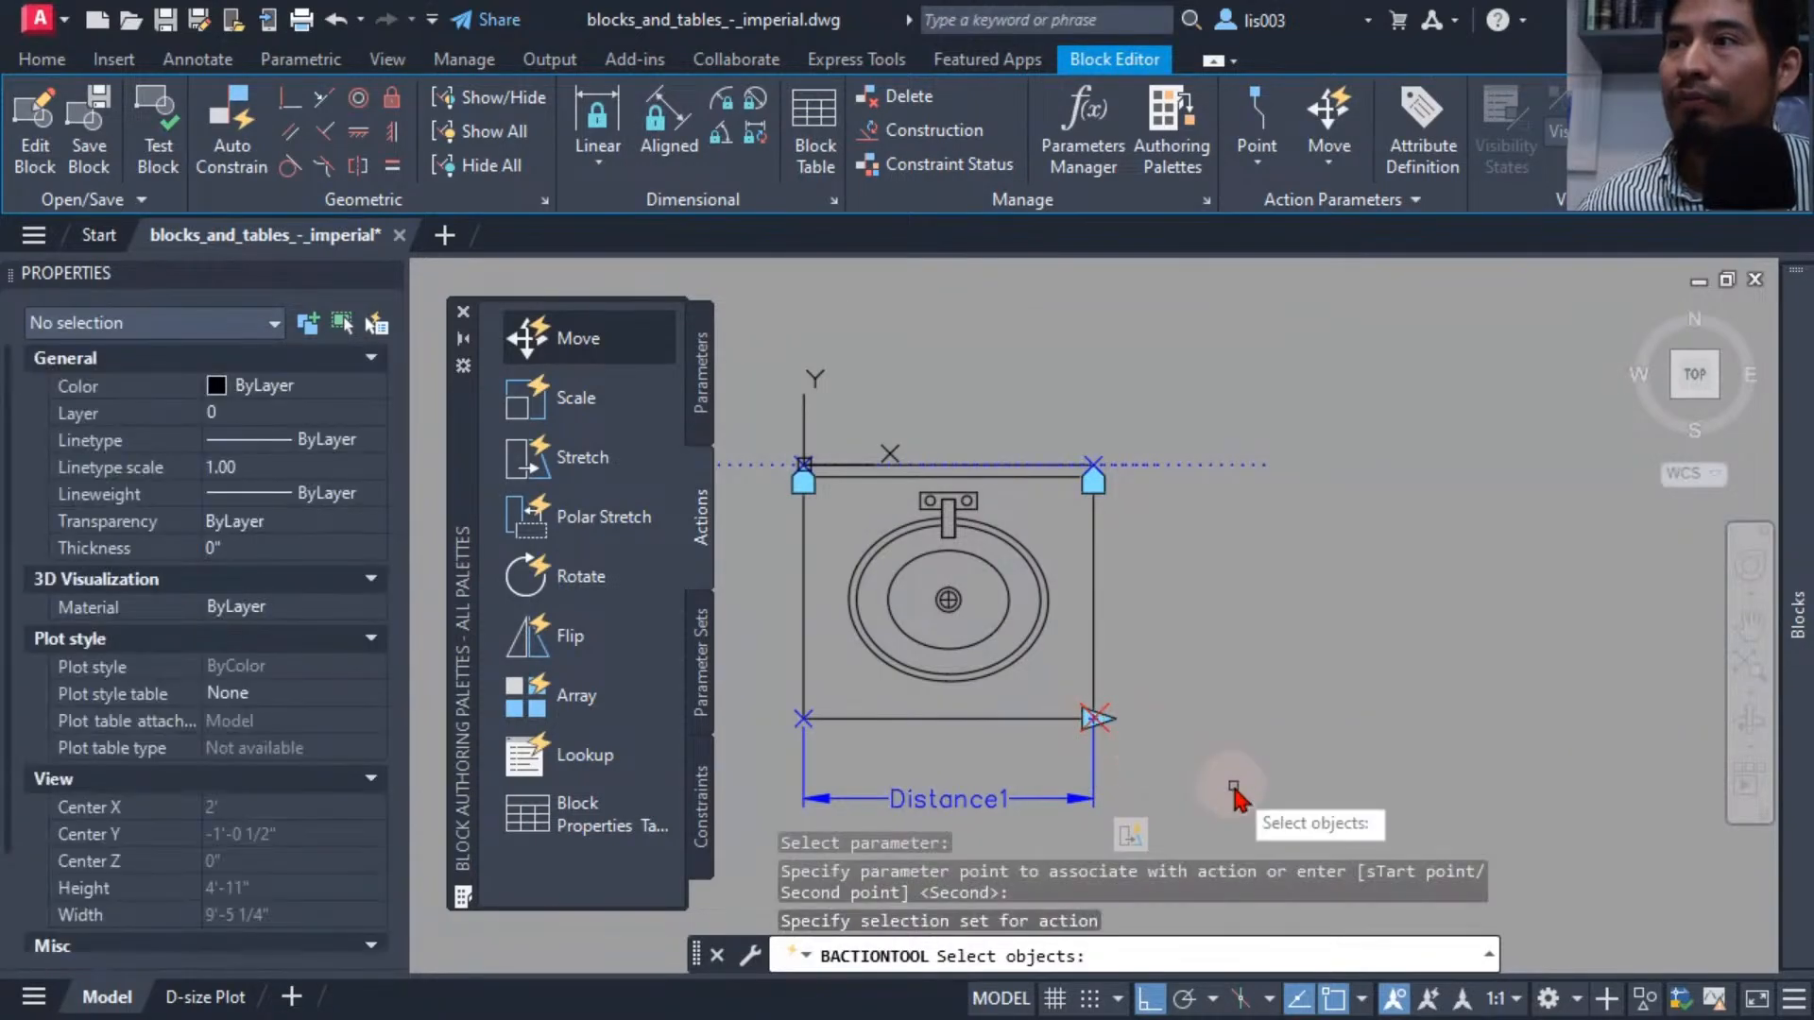
click(1048, 699)
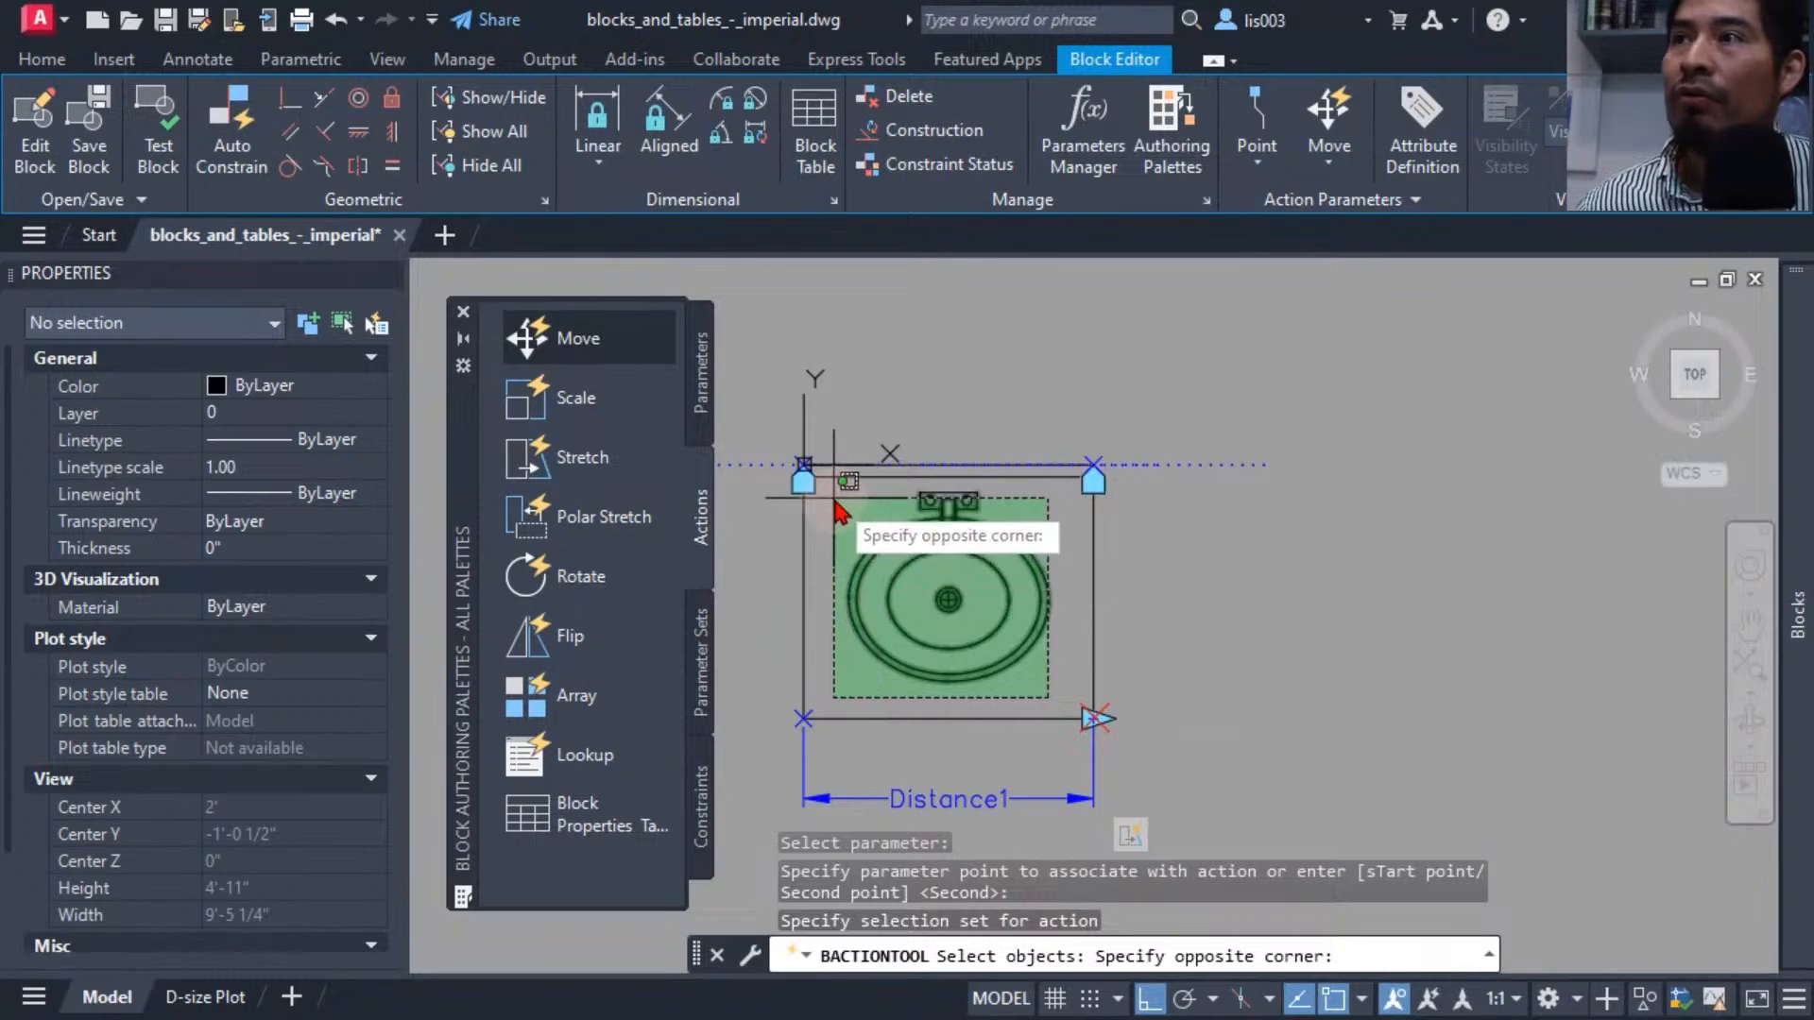
click(822, 486)
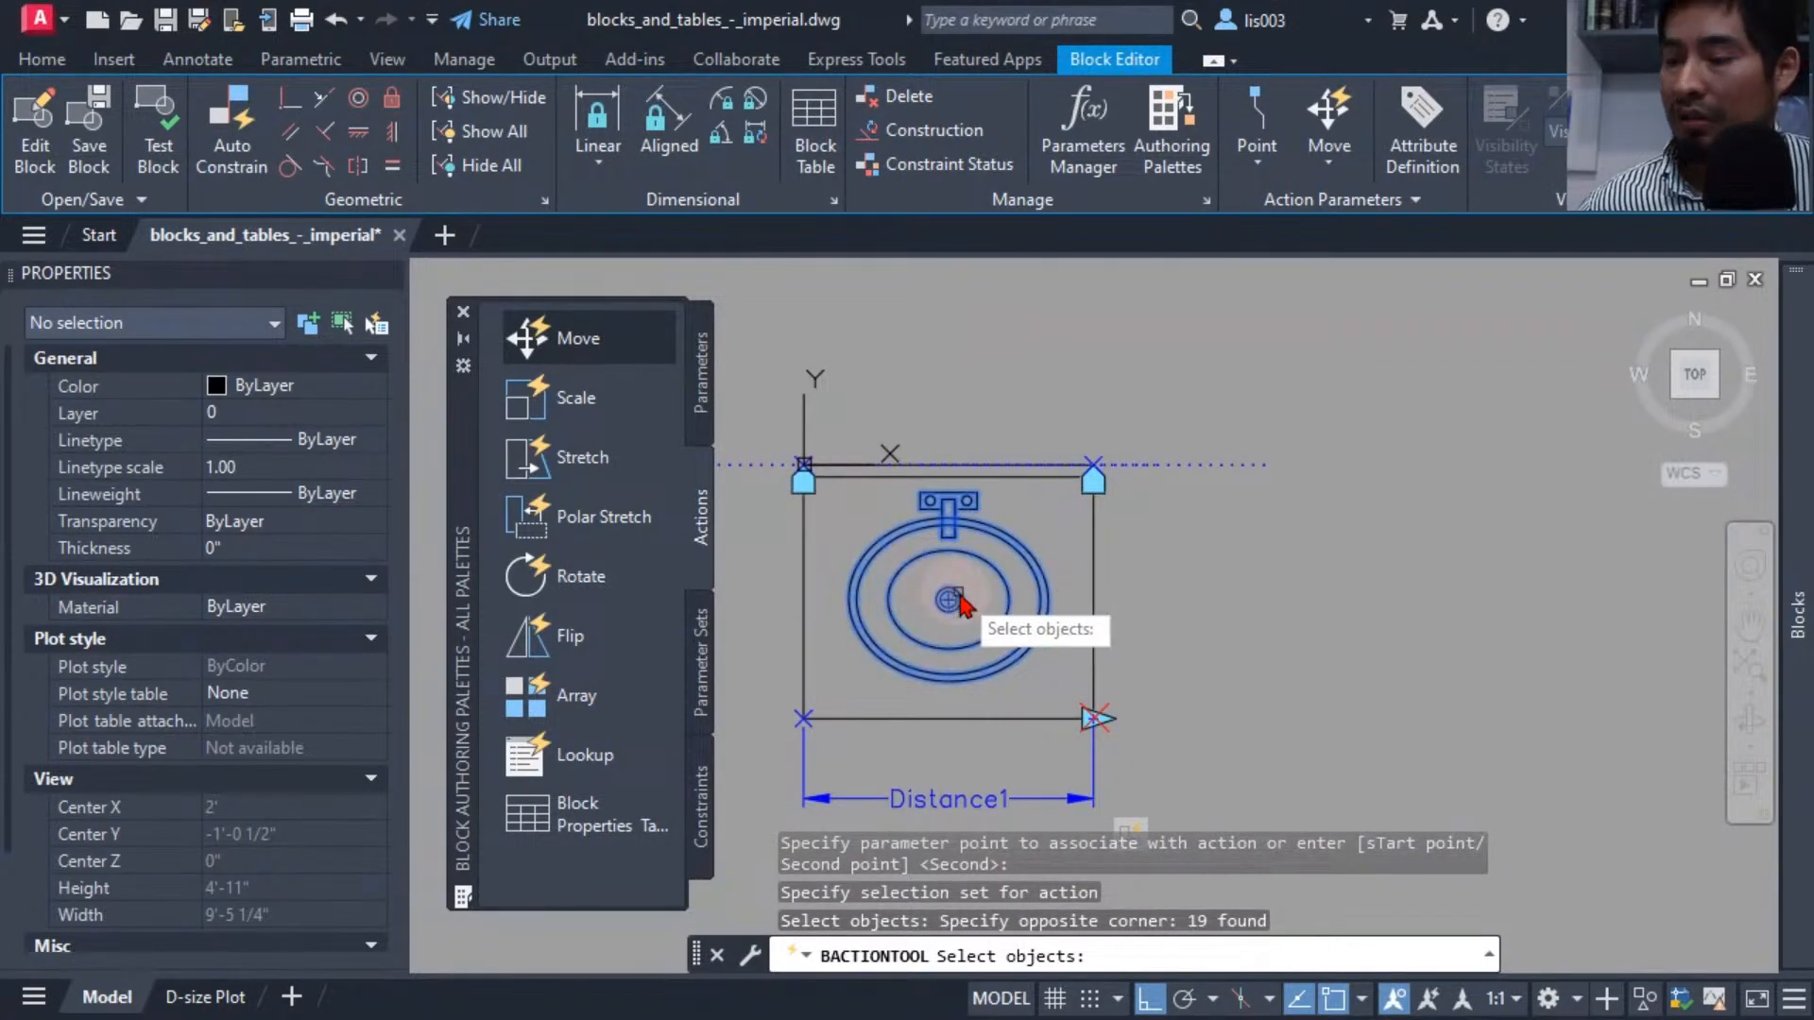
key(Return)
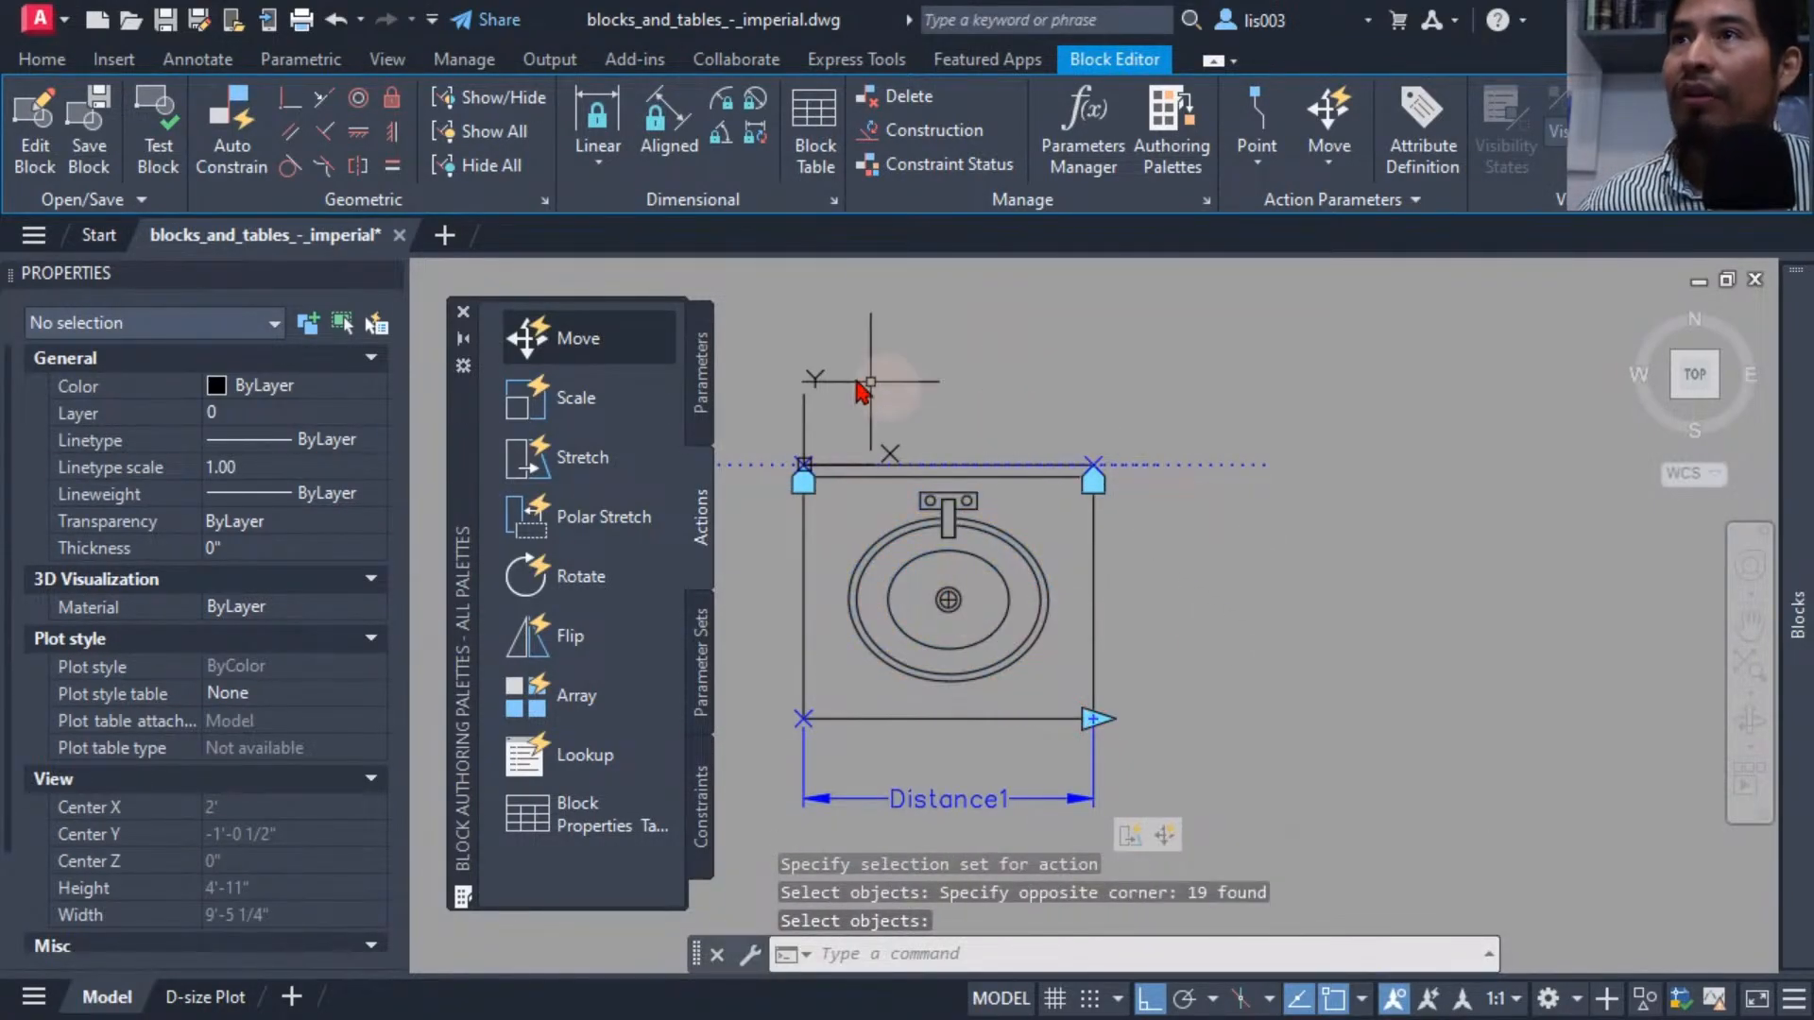
Test the block by stretching the sink's width grip outward and back several times, then close the test window.
click(171, 140)
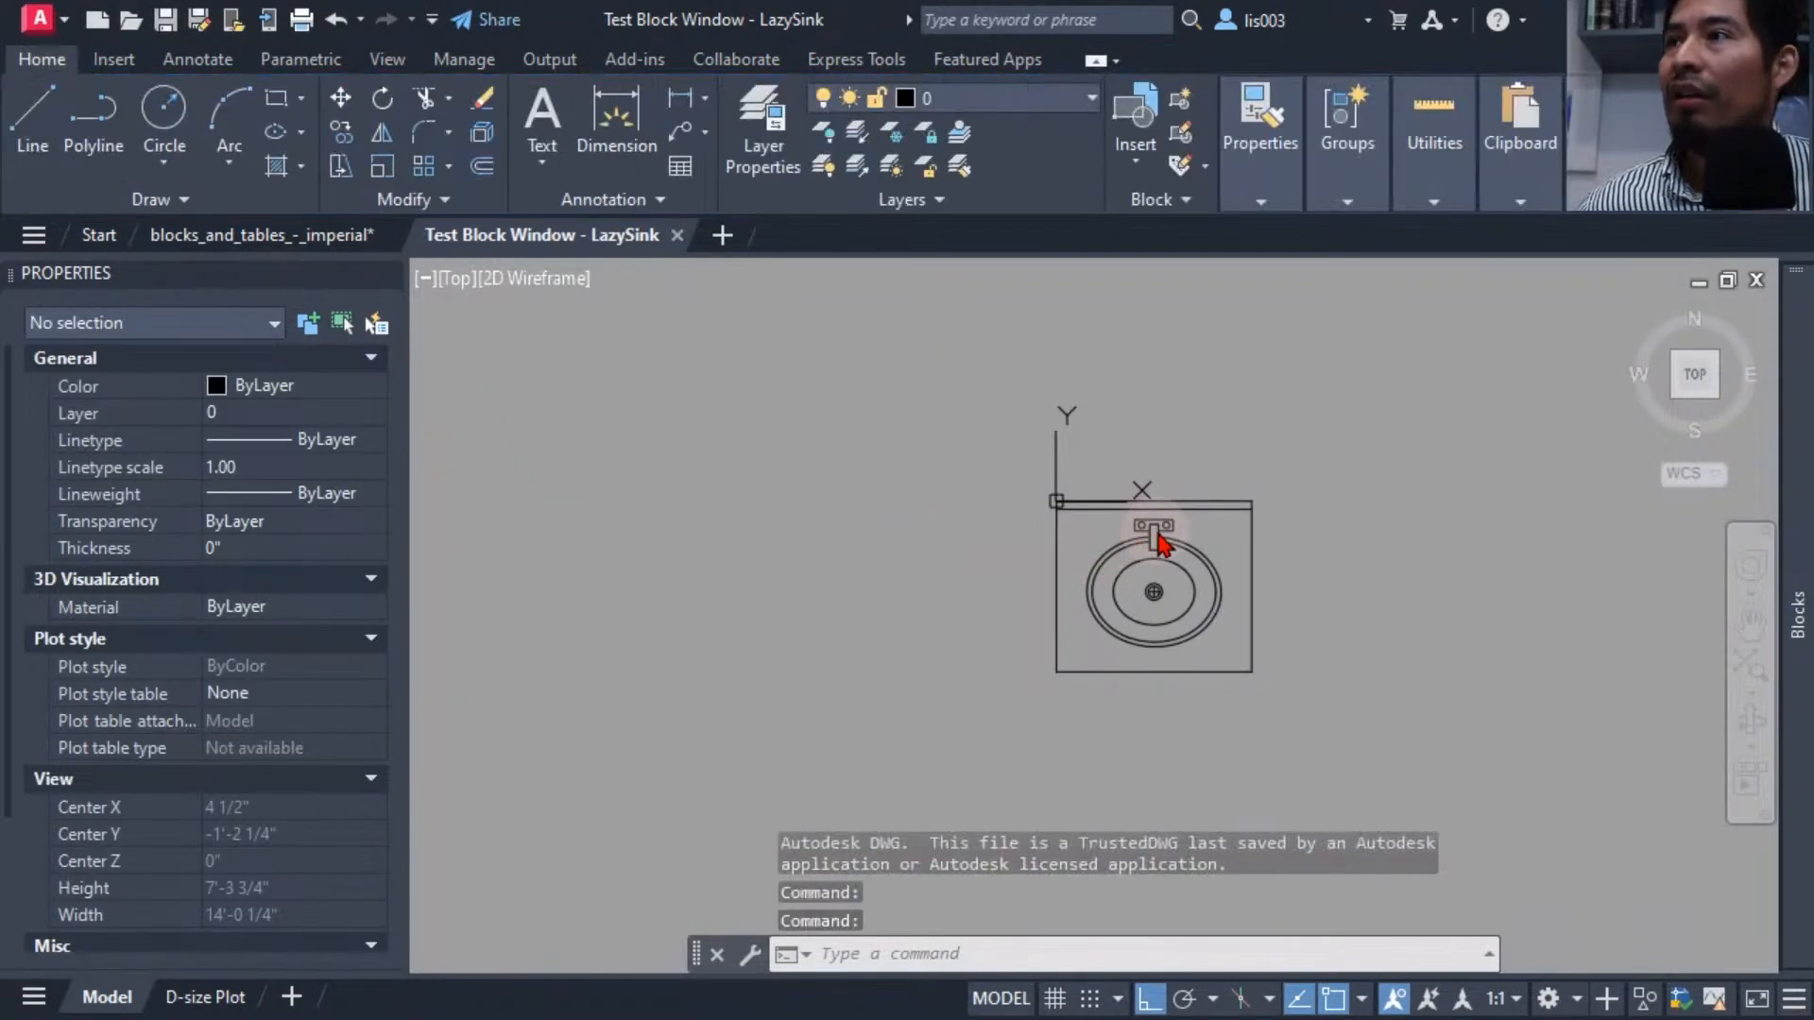
click(1160, 544)
middle_drag(1150, 595, 761, 664)
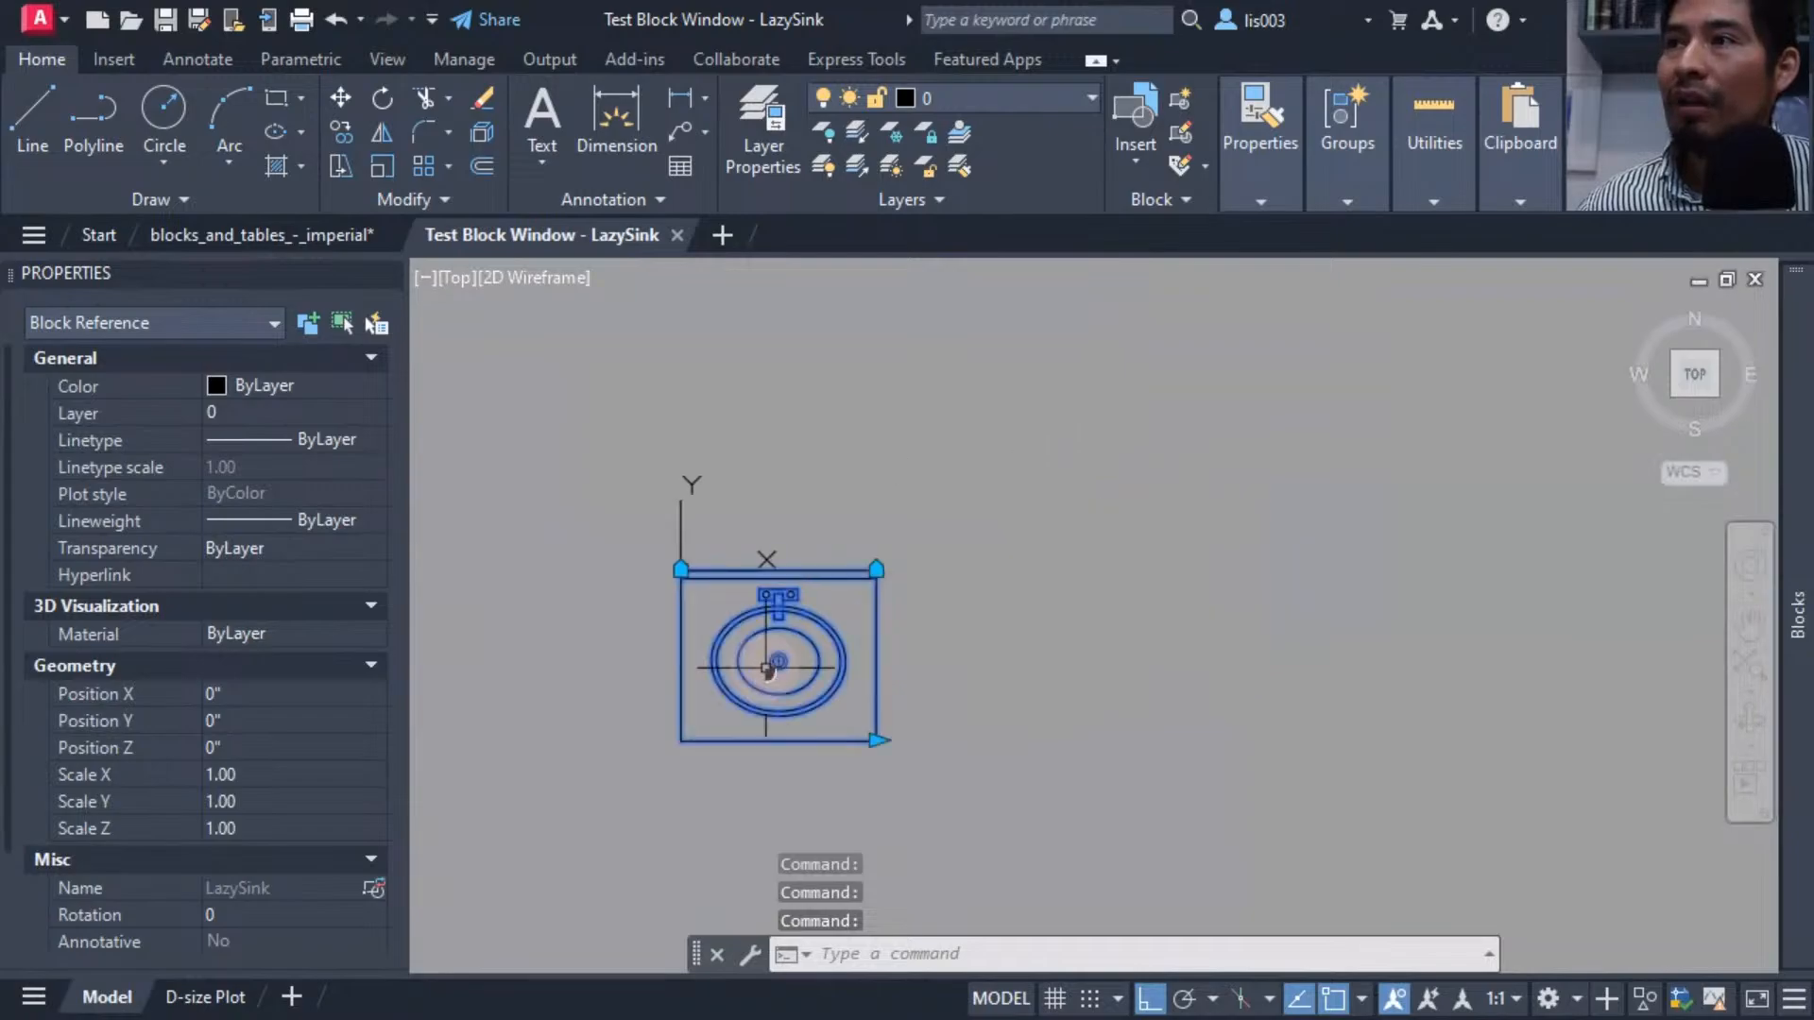
click(876, 740)
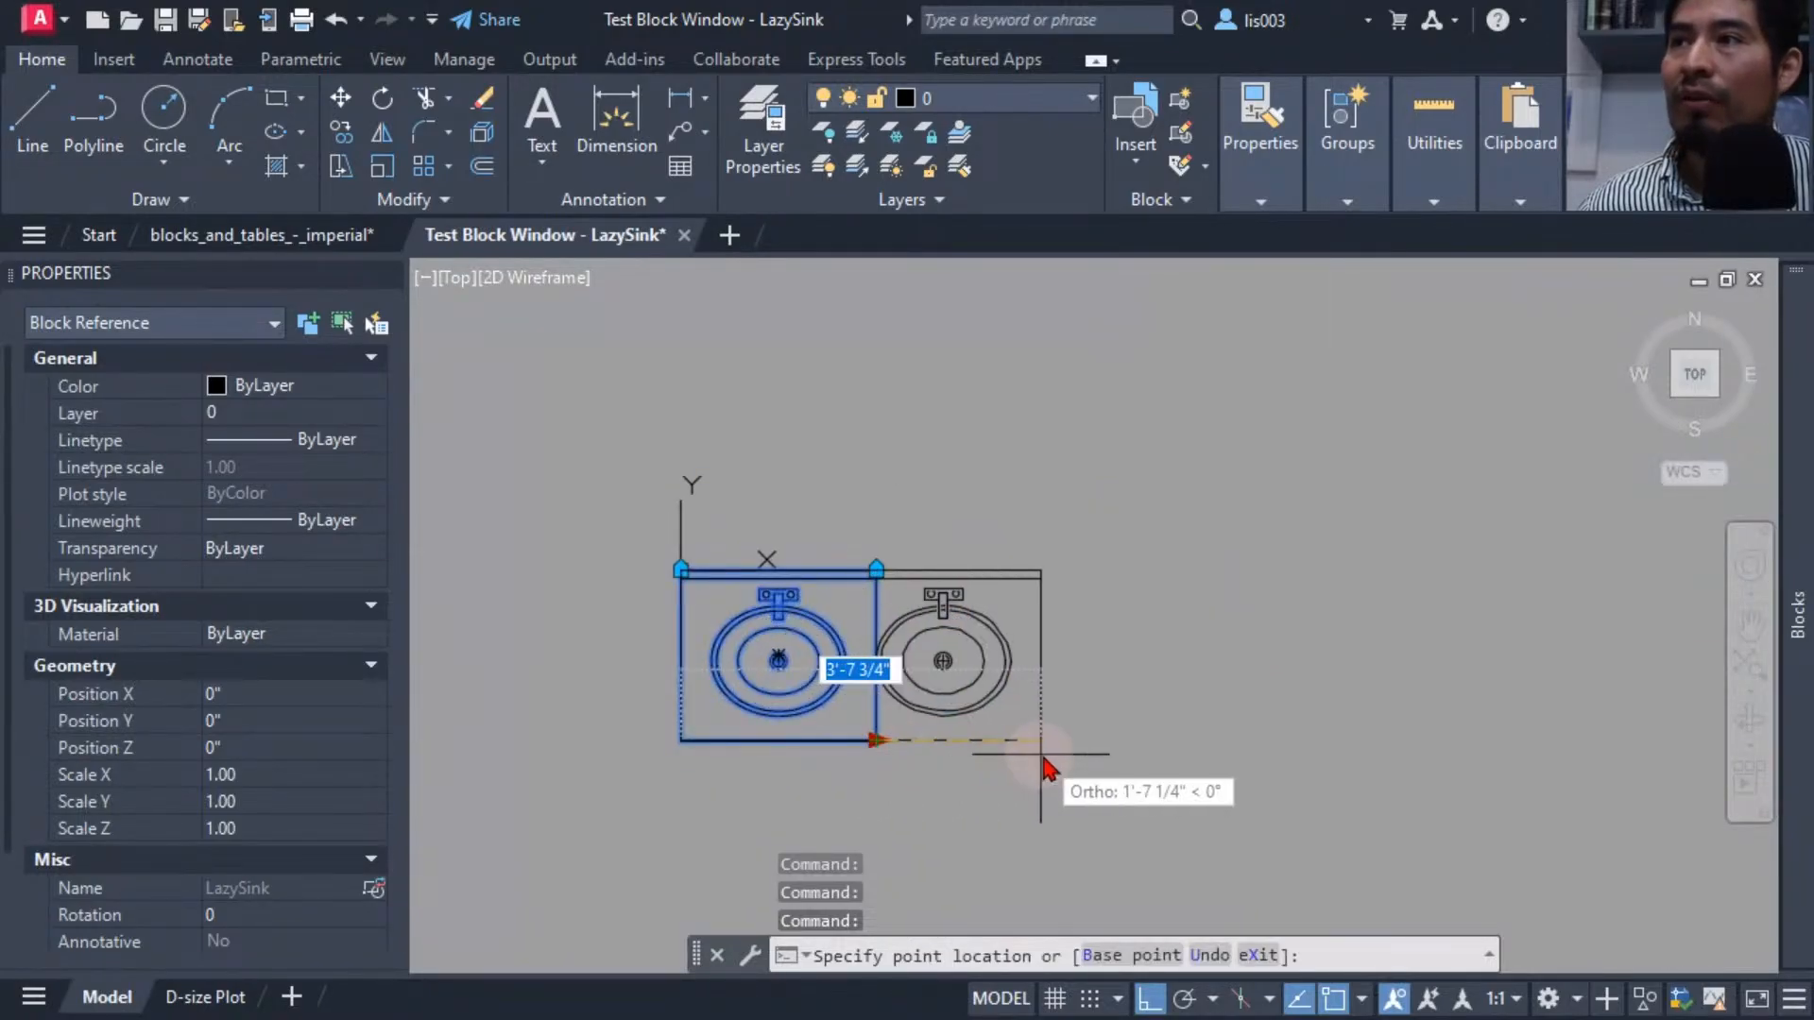
click(1094, 756)
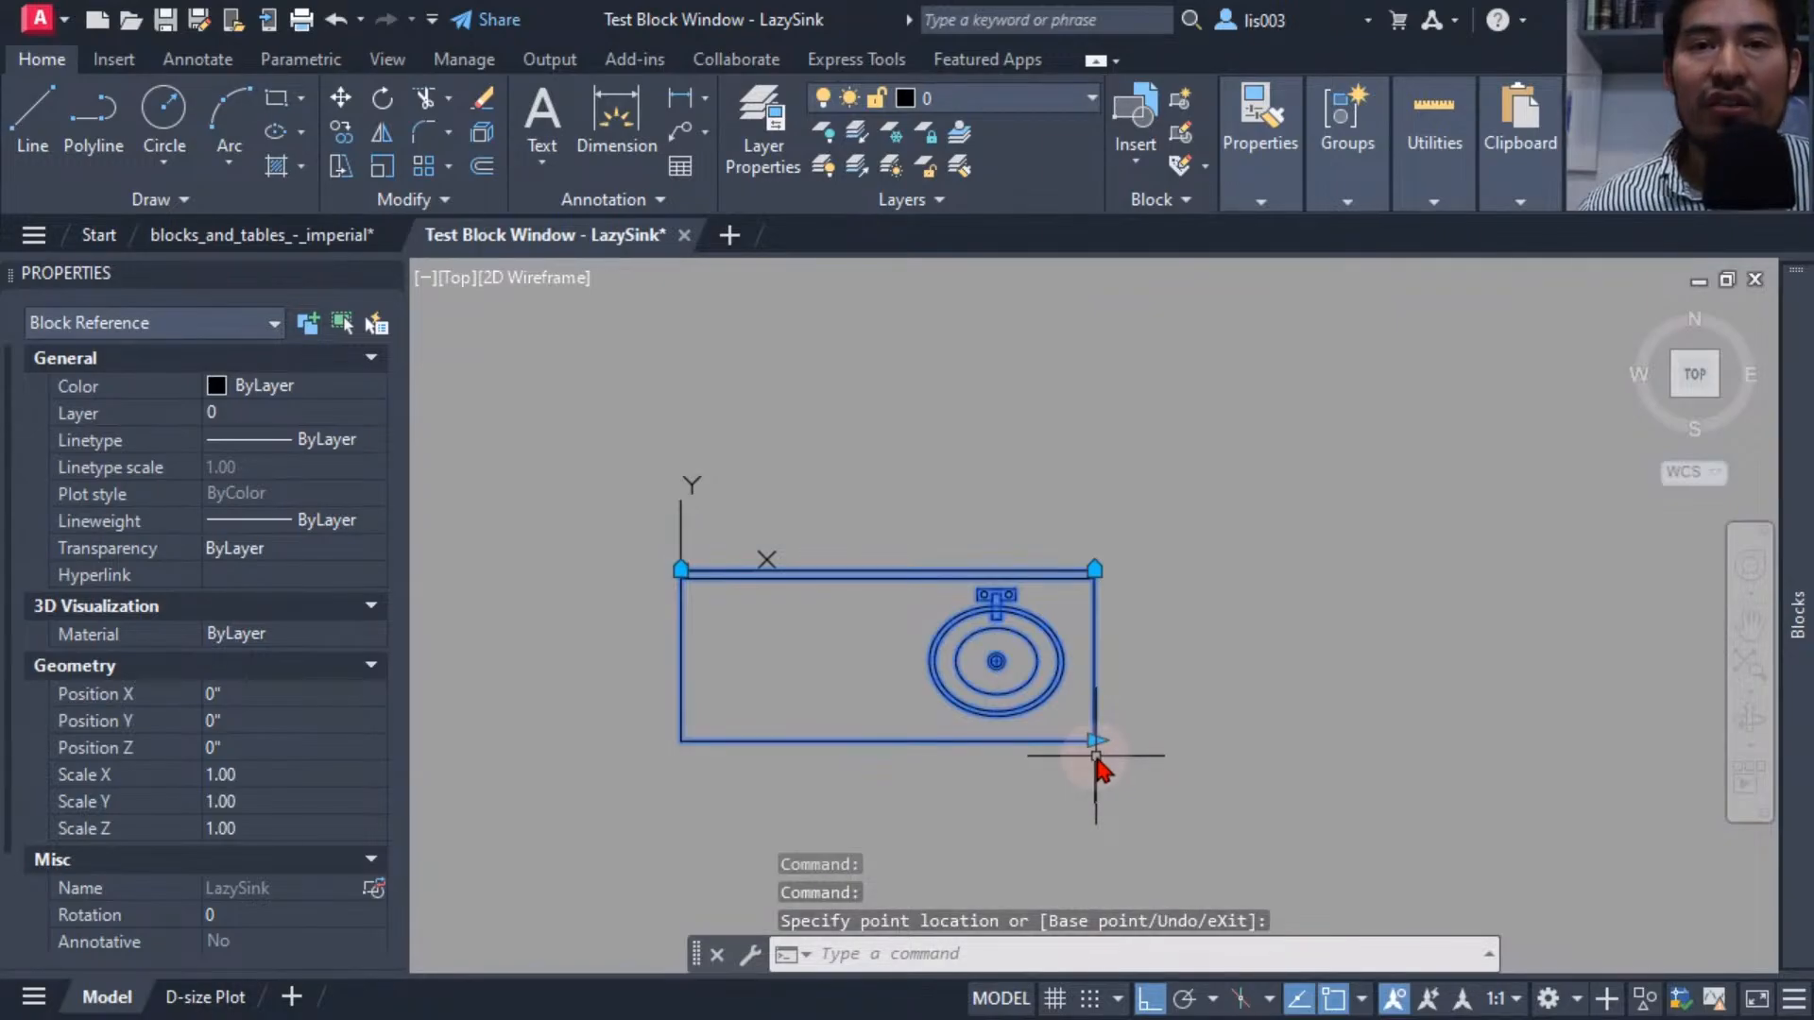
click(1094, 744)
click(1185, 733)
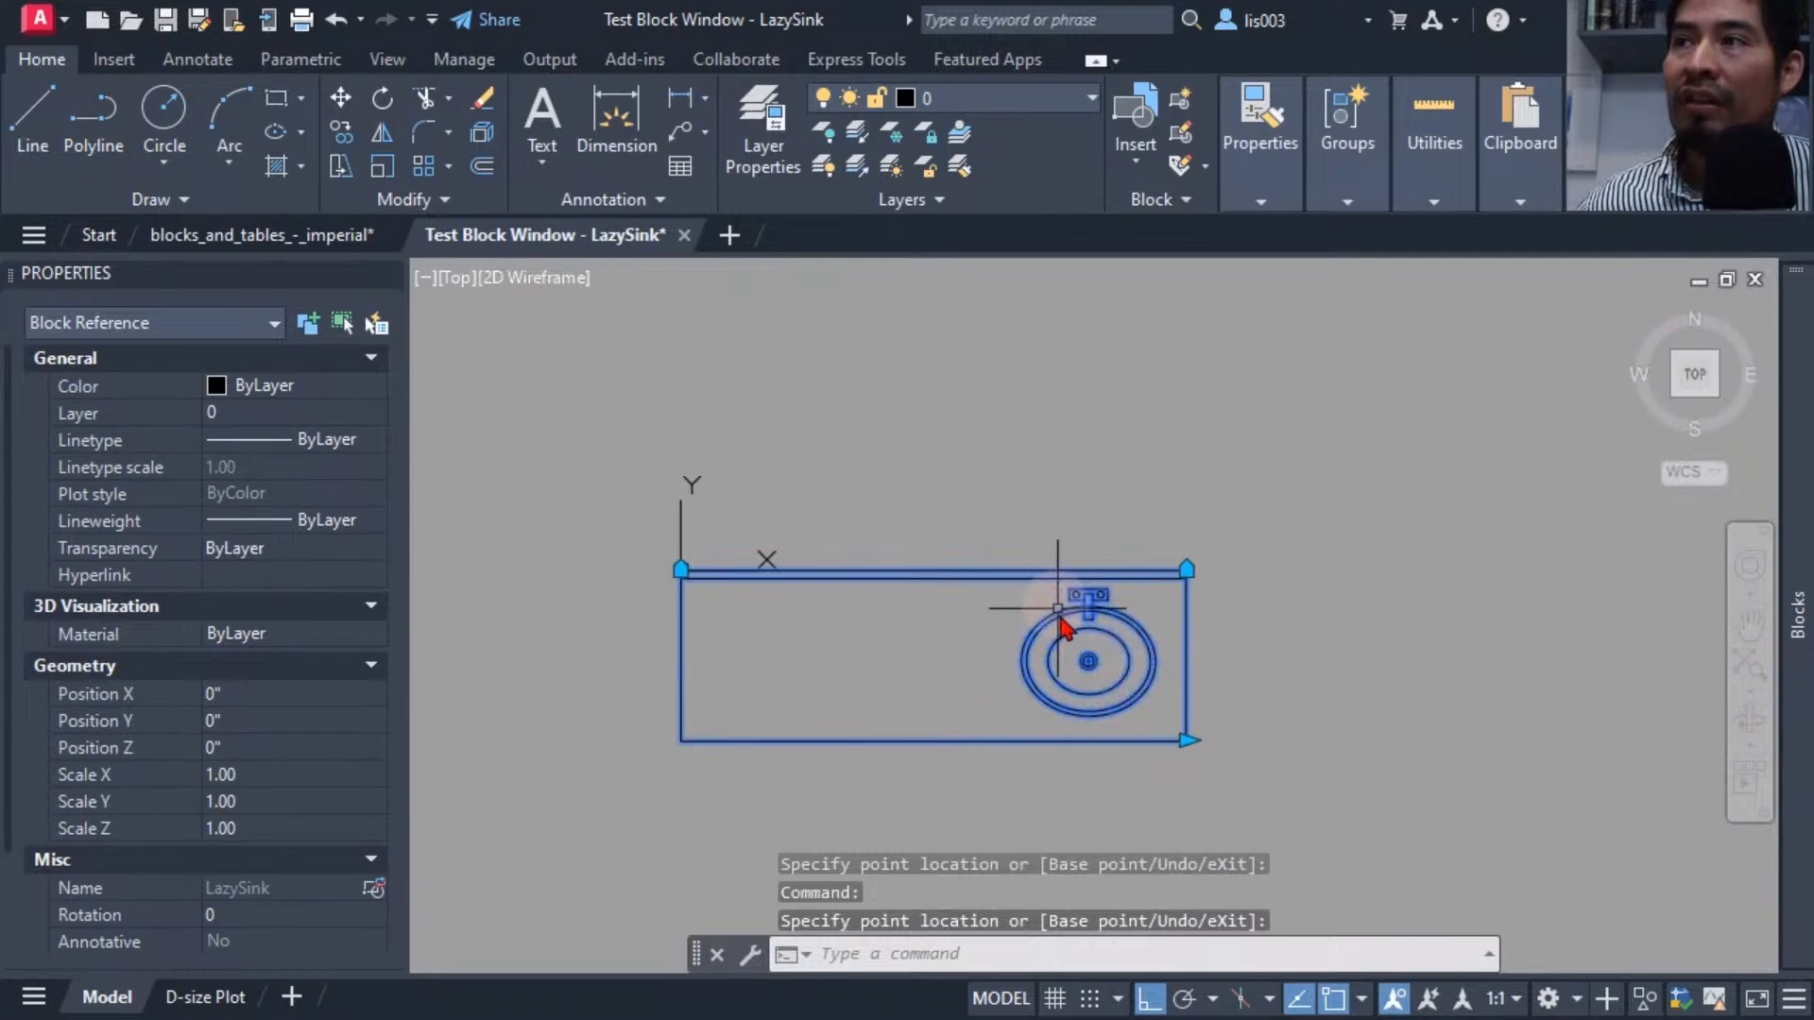
click(1186, 740)
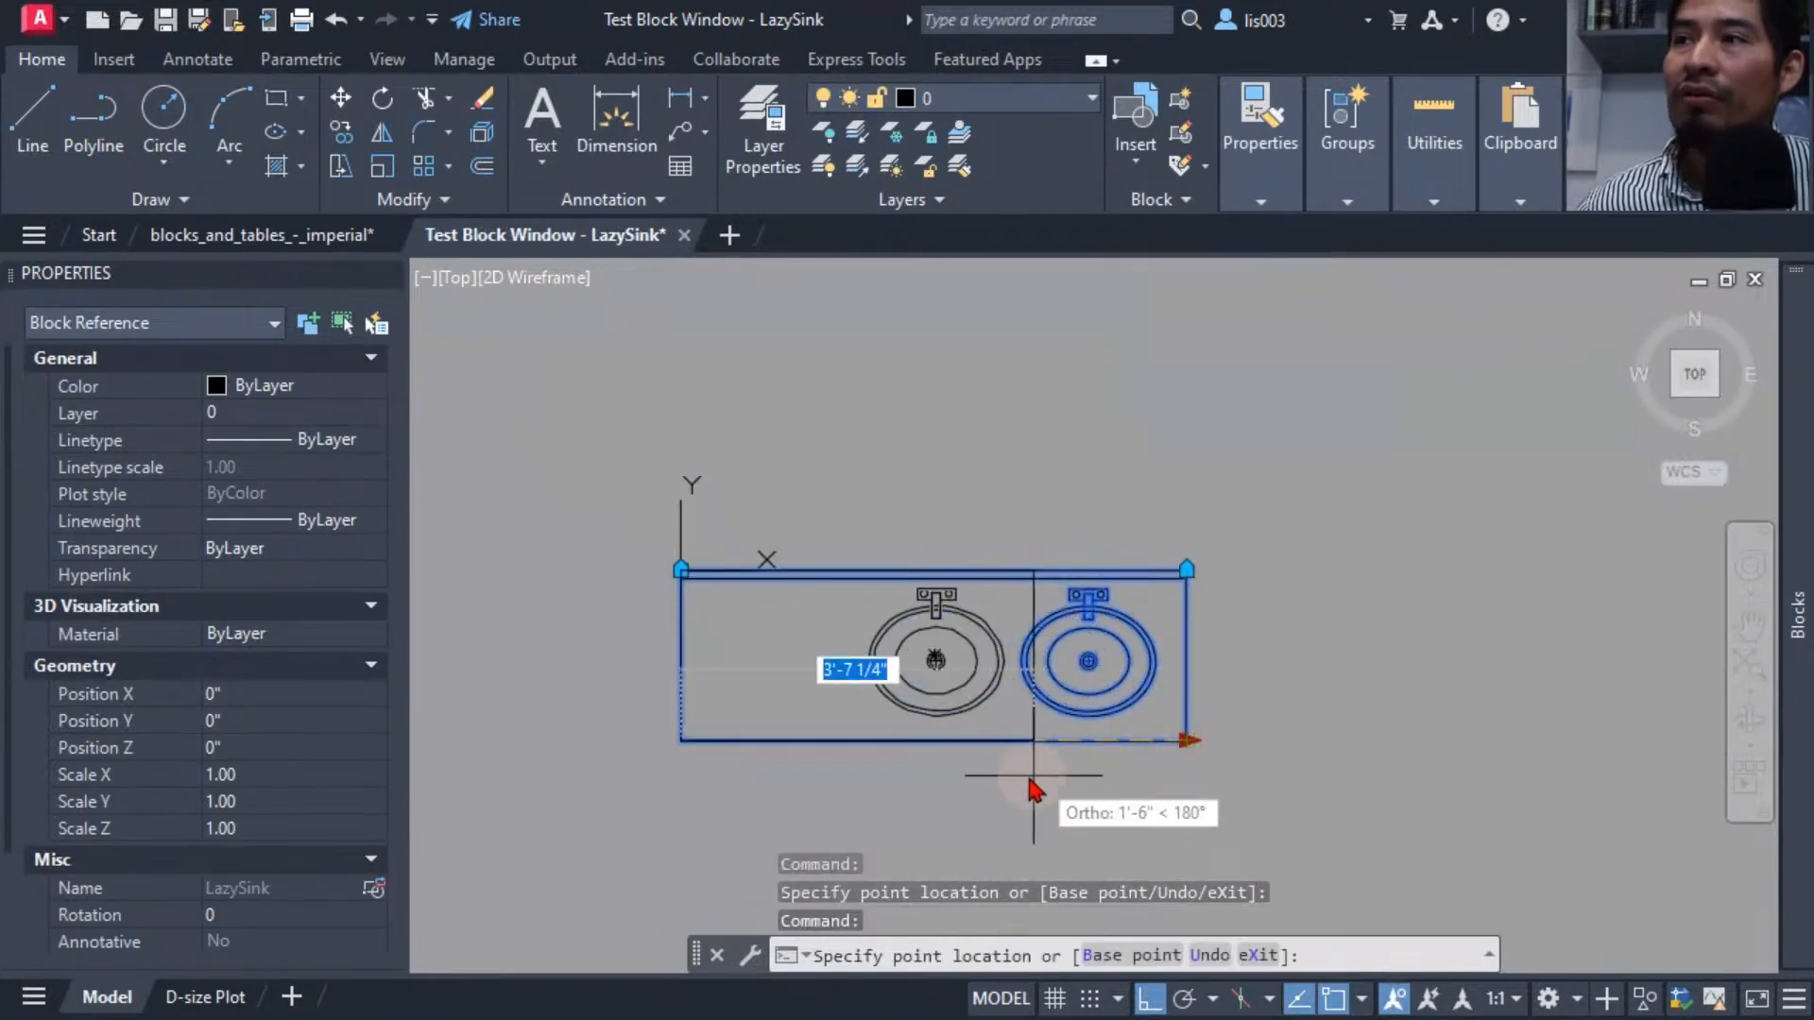
click(1007, 773)
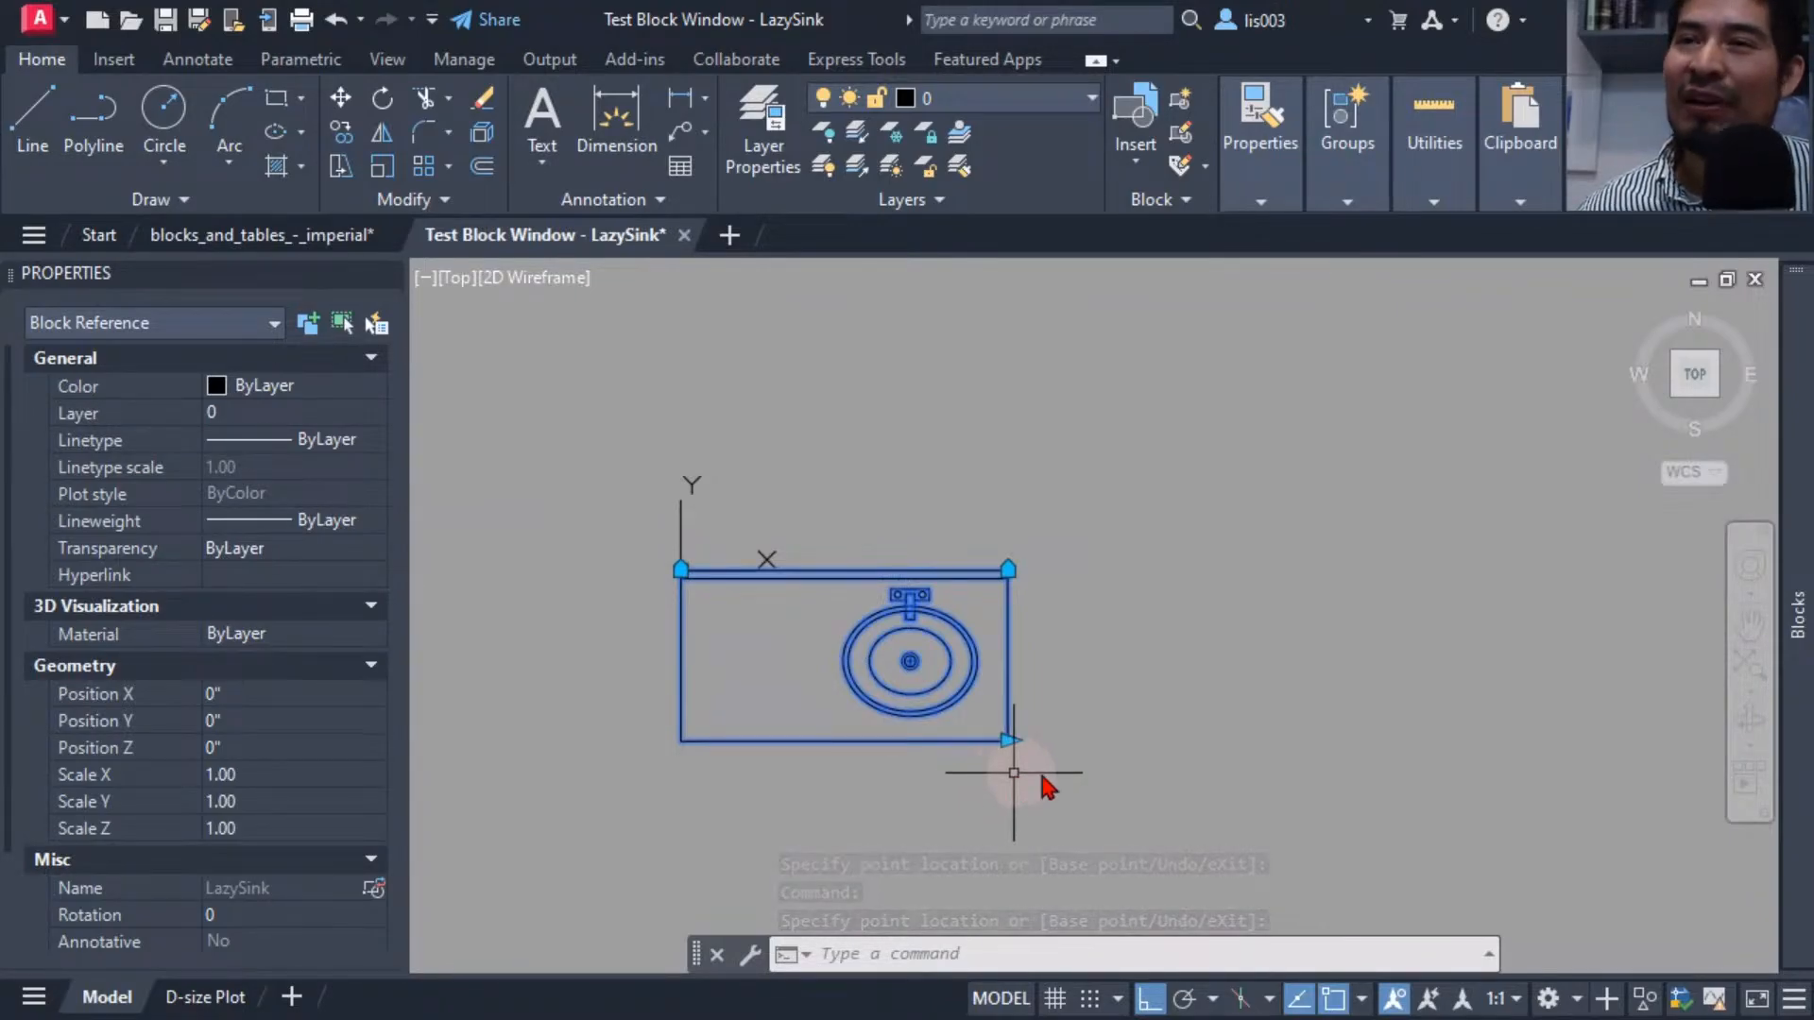
click(1008, 741)
click(1098, 746)
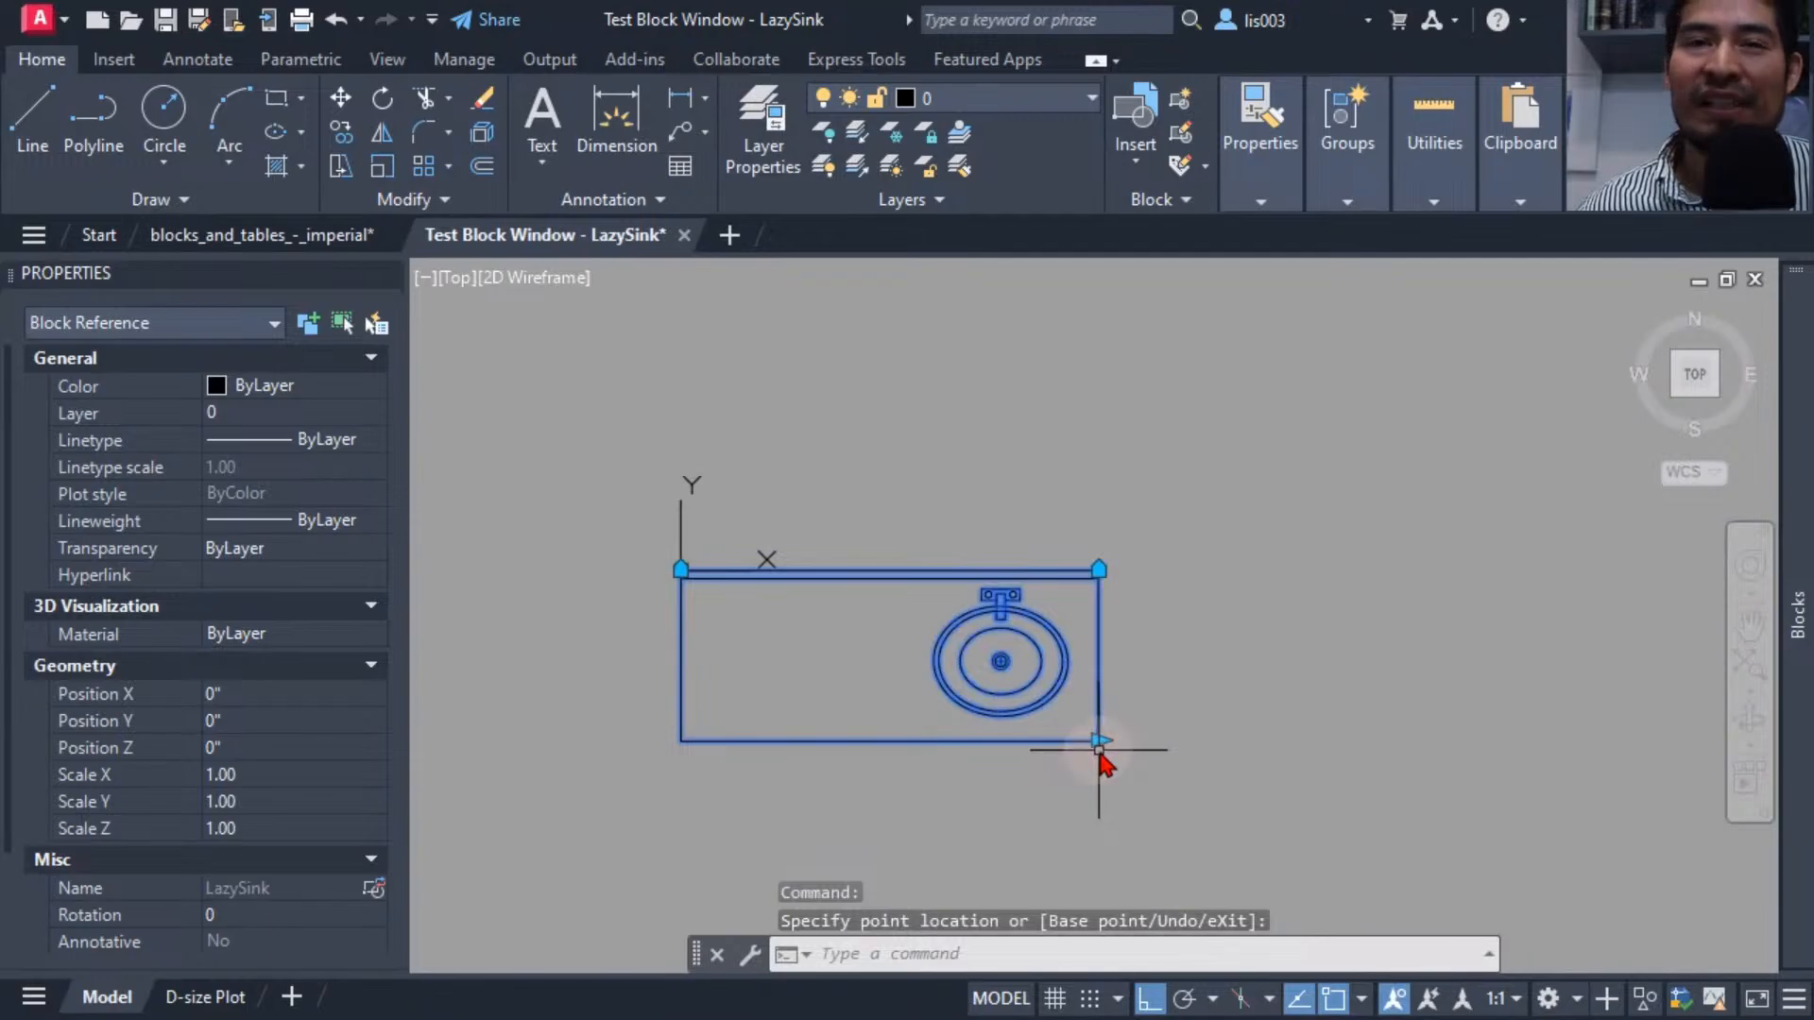
click(1099, 743)
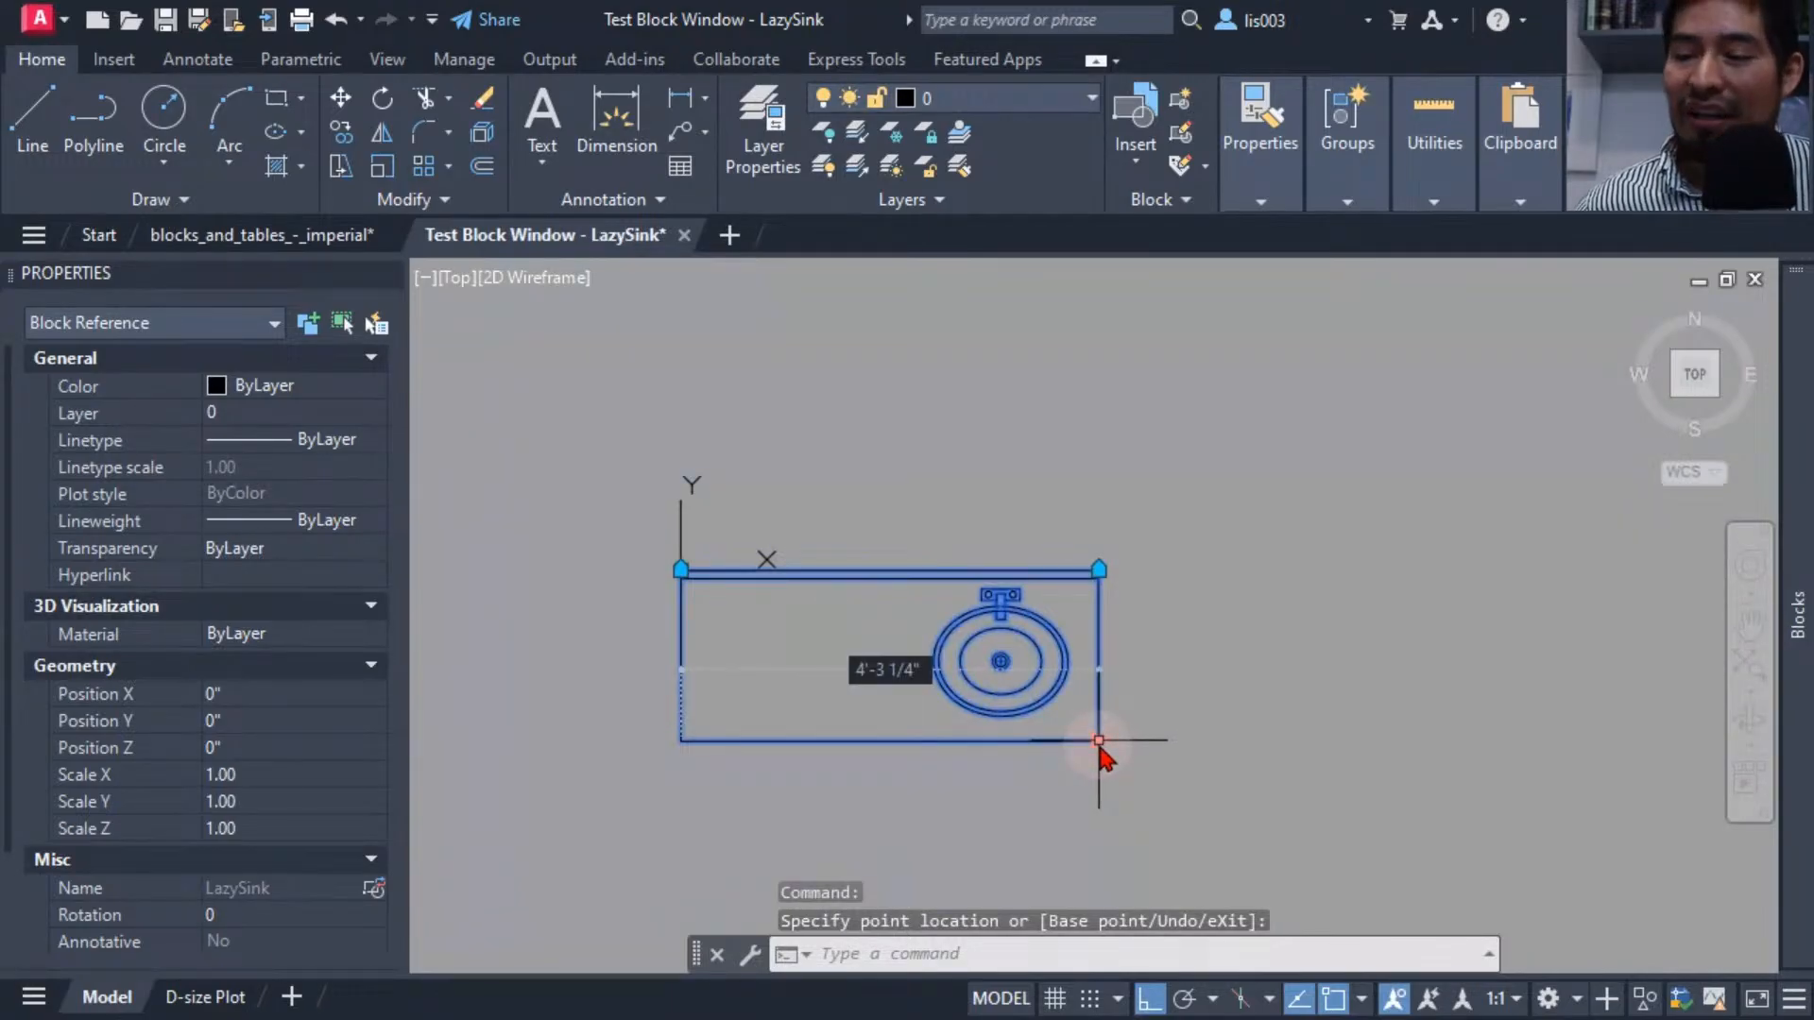
click(1098, 741)
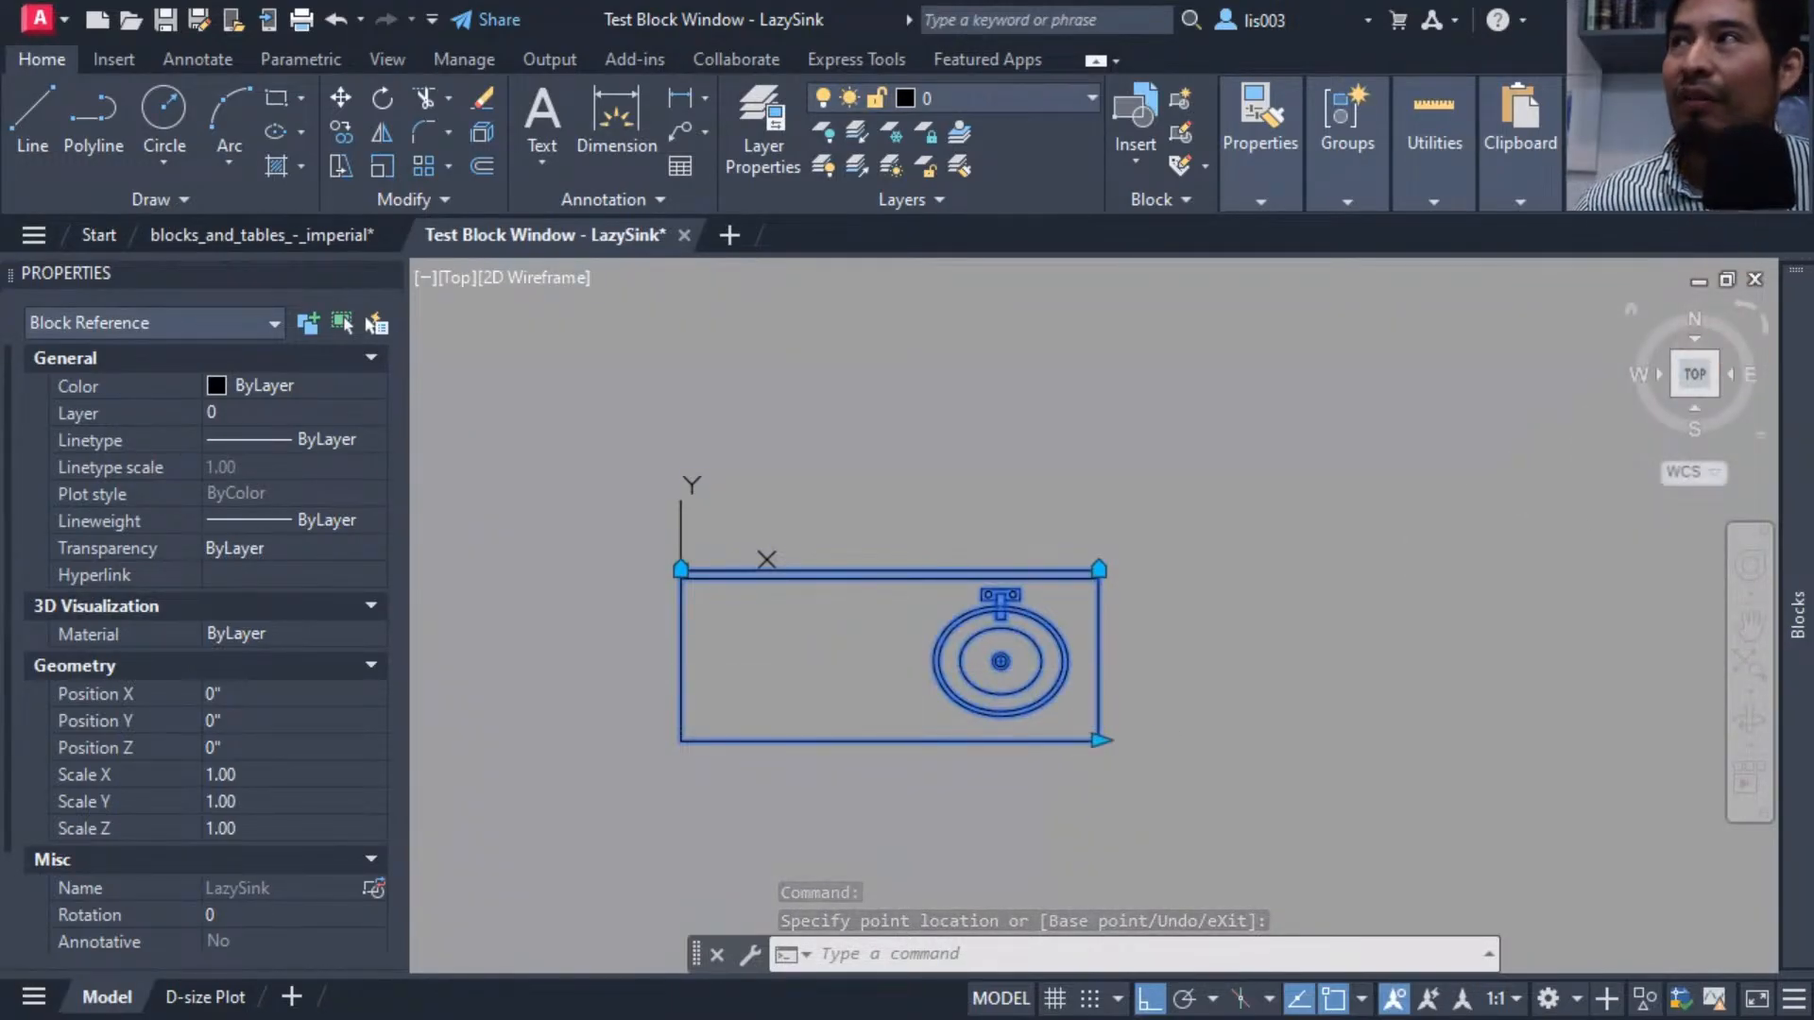
click(1710, 250)
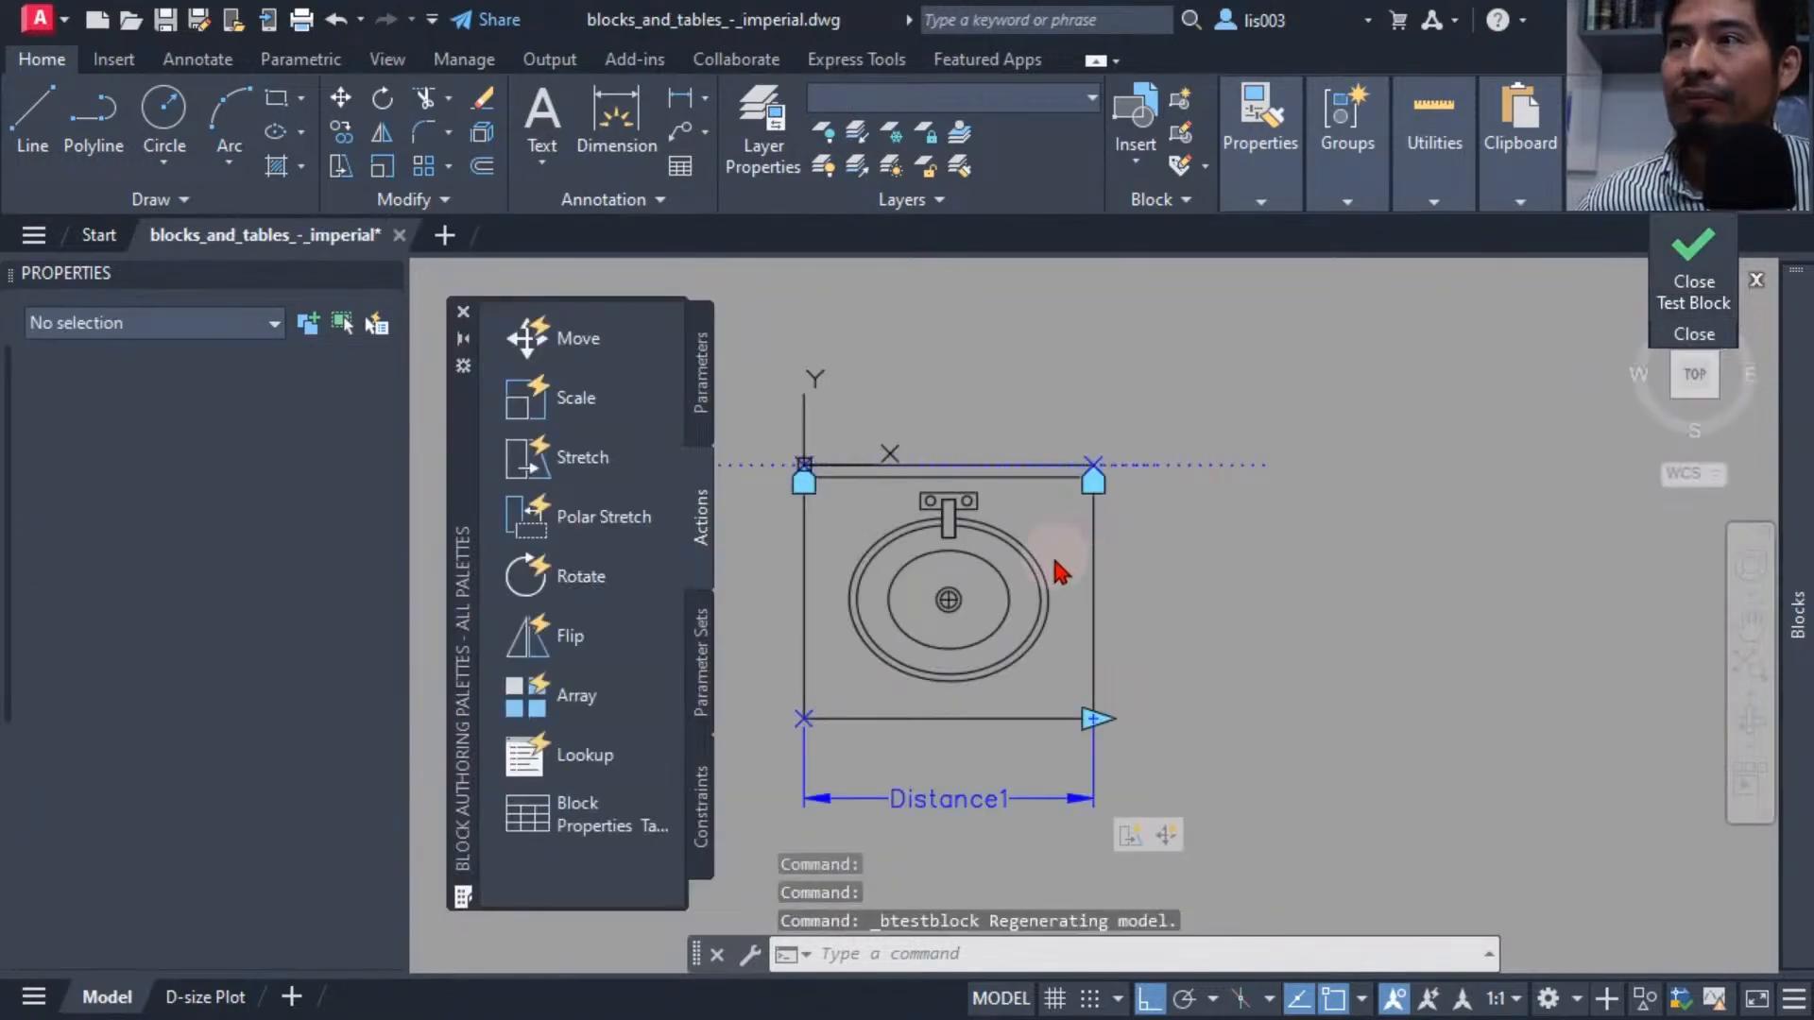
Set the Move action's distance multiplier to 0.5.
click(1168, 833)
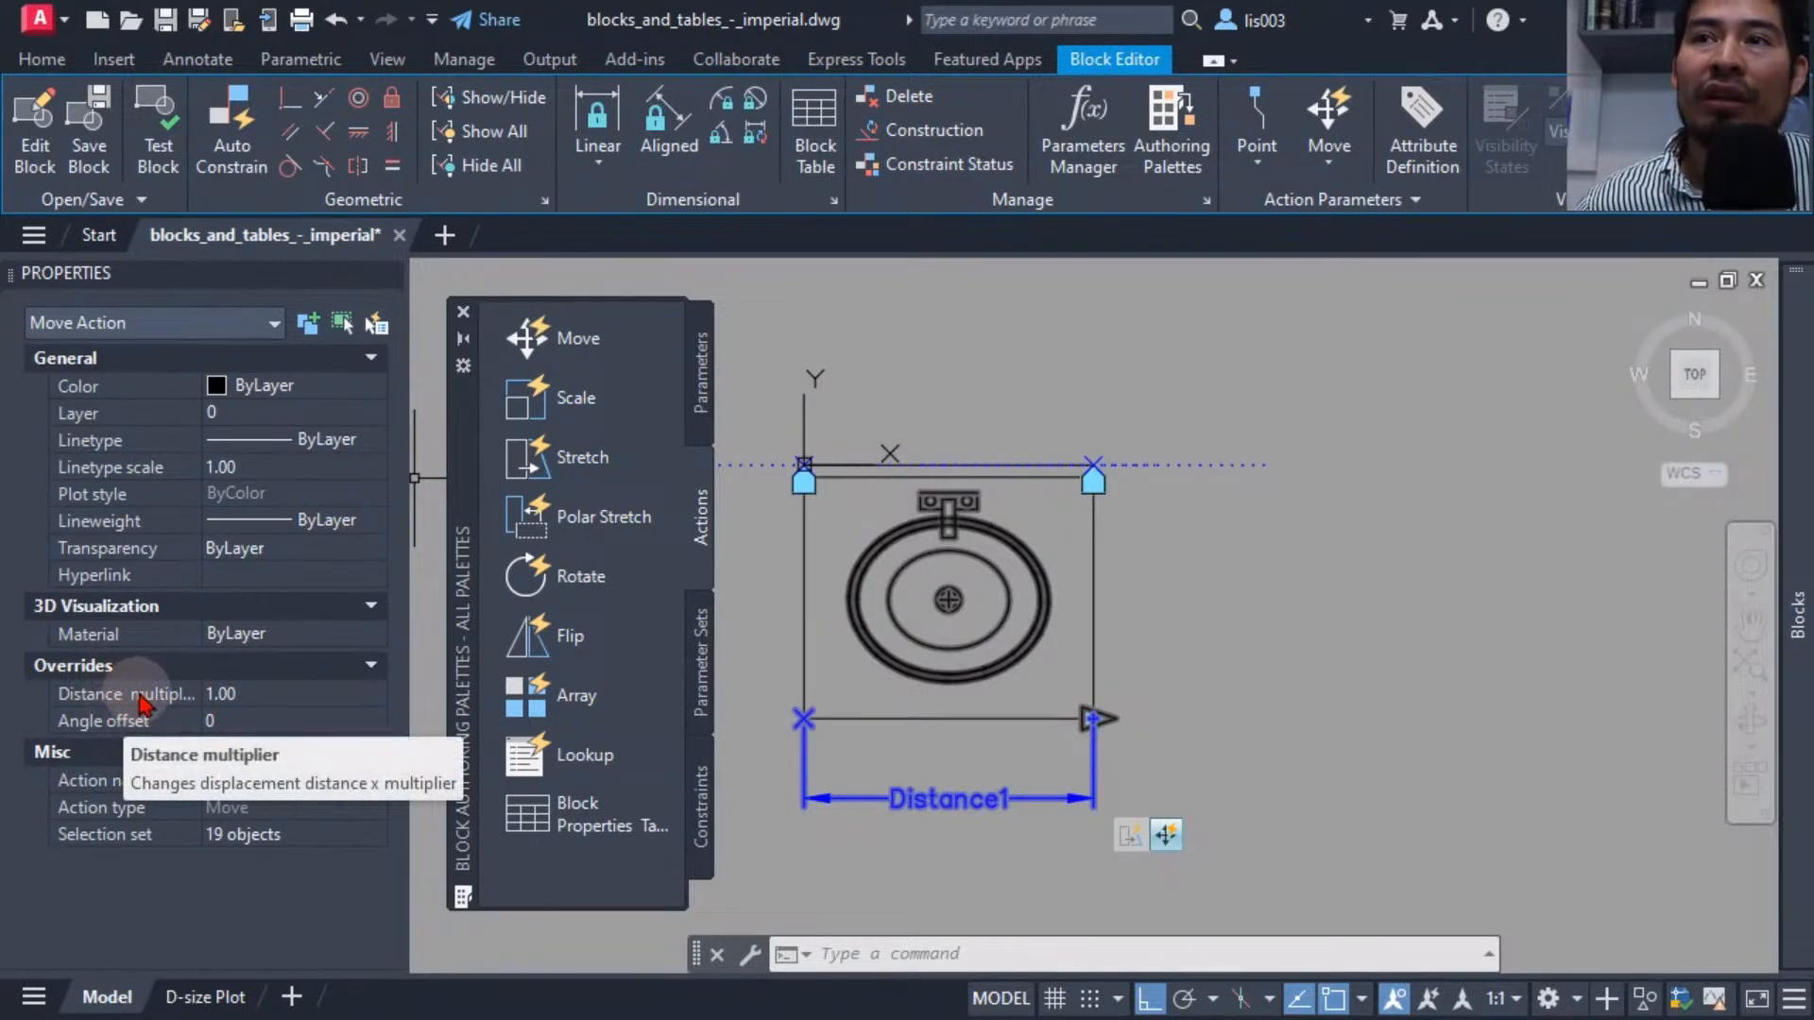
click(248, 695)
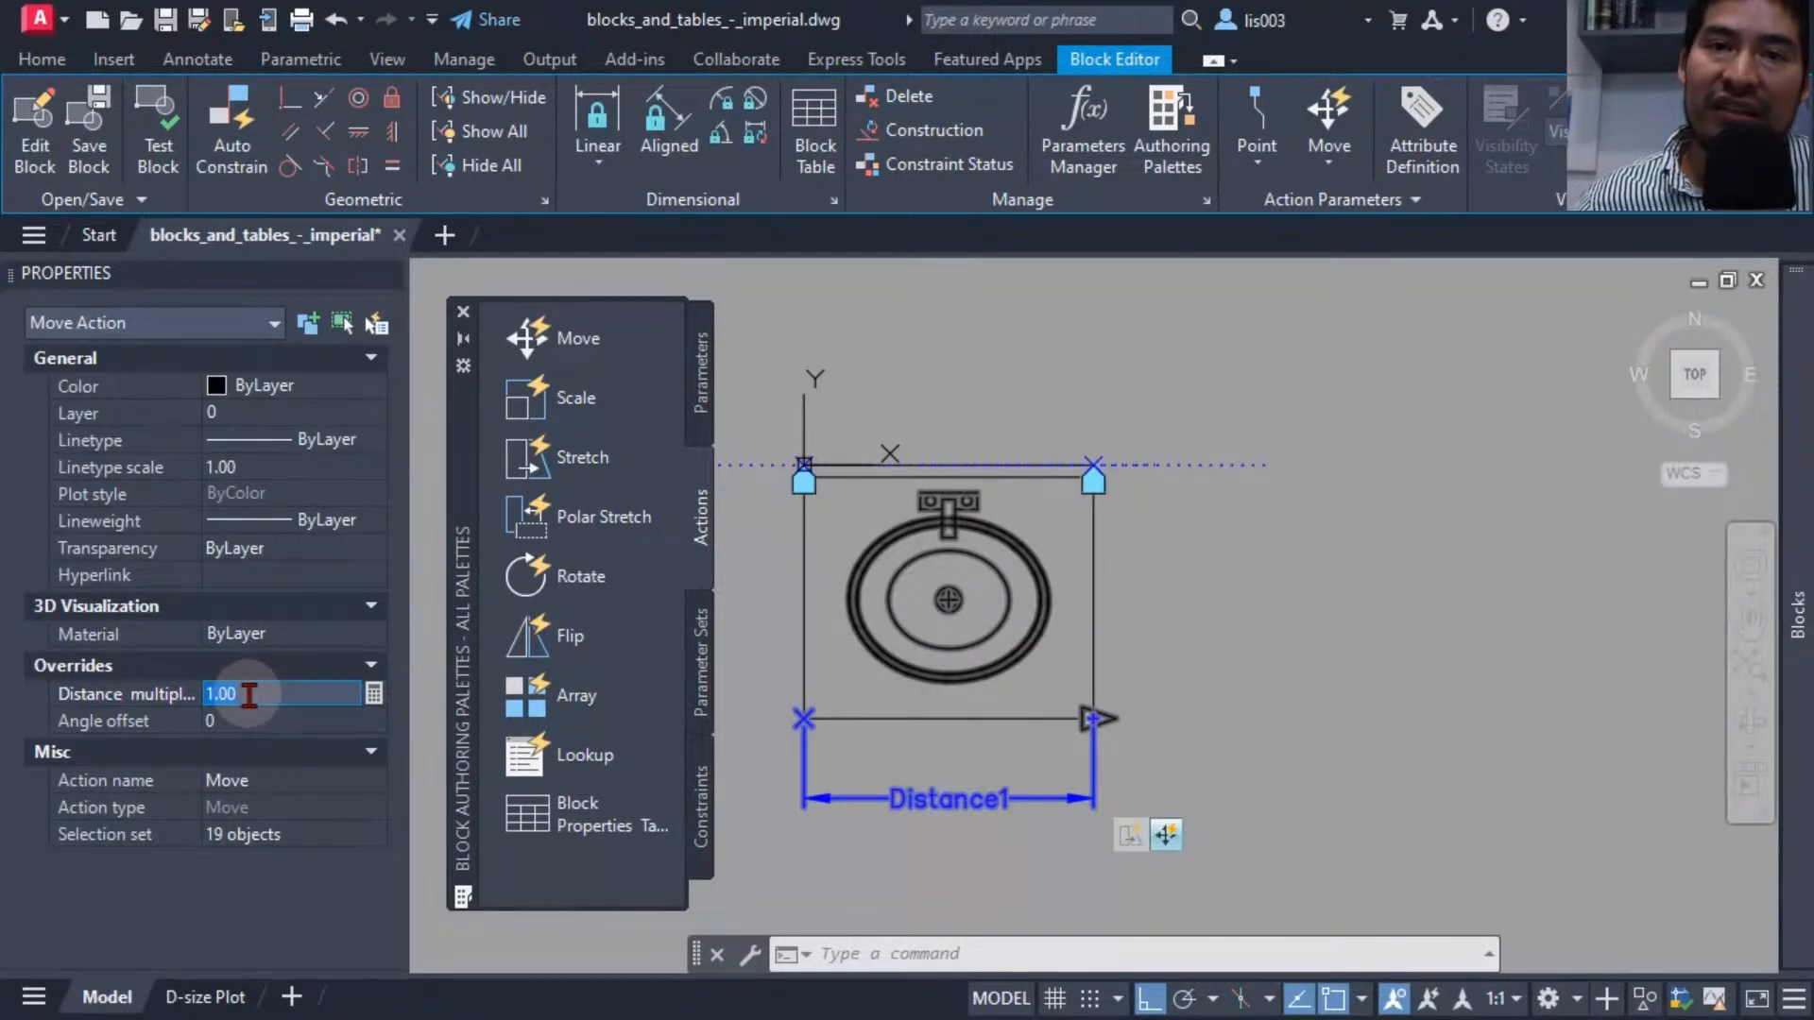
text(.5)
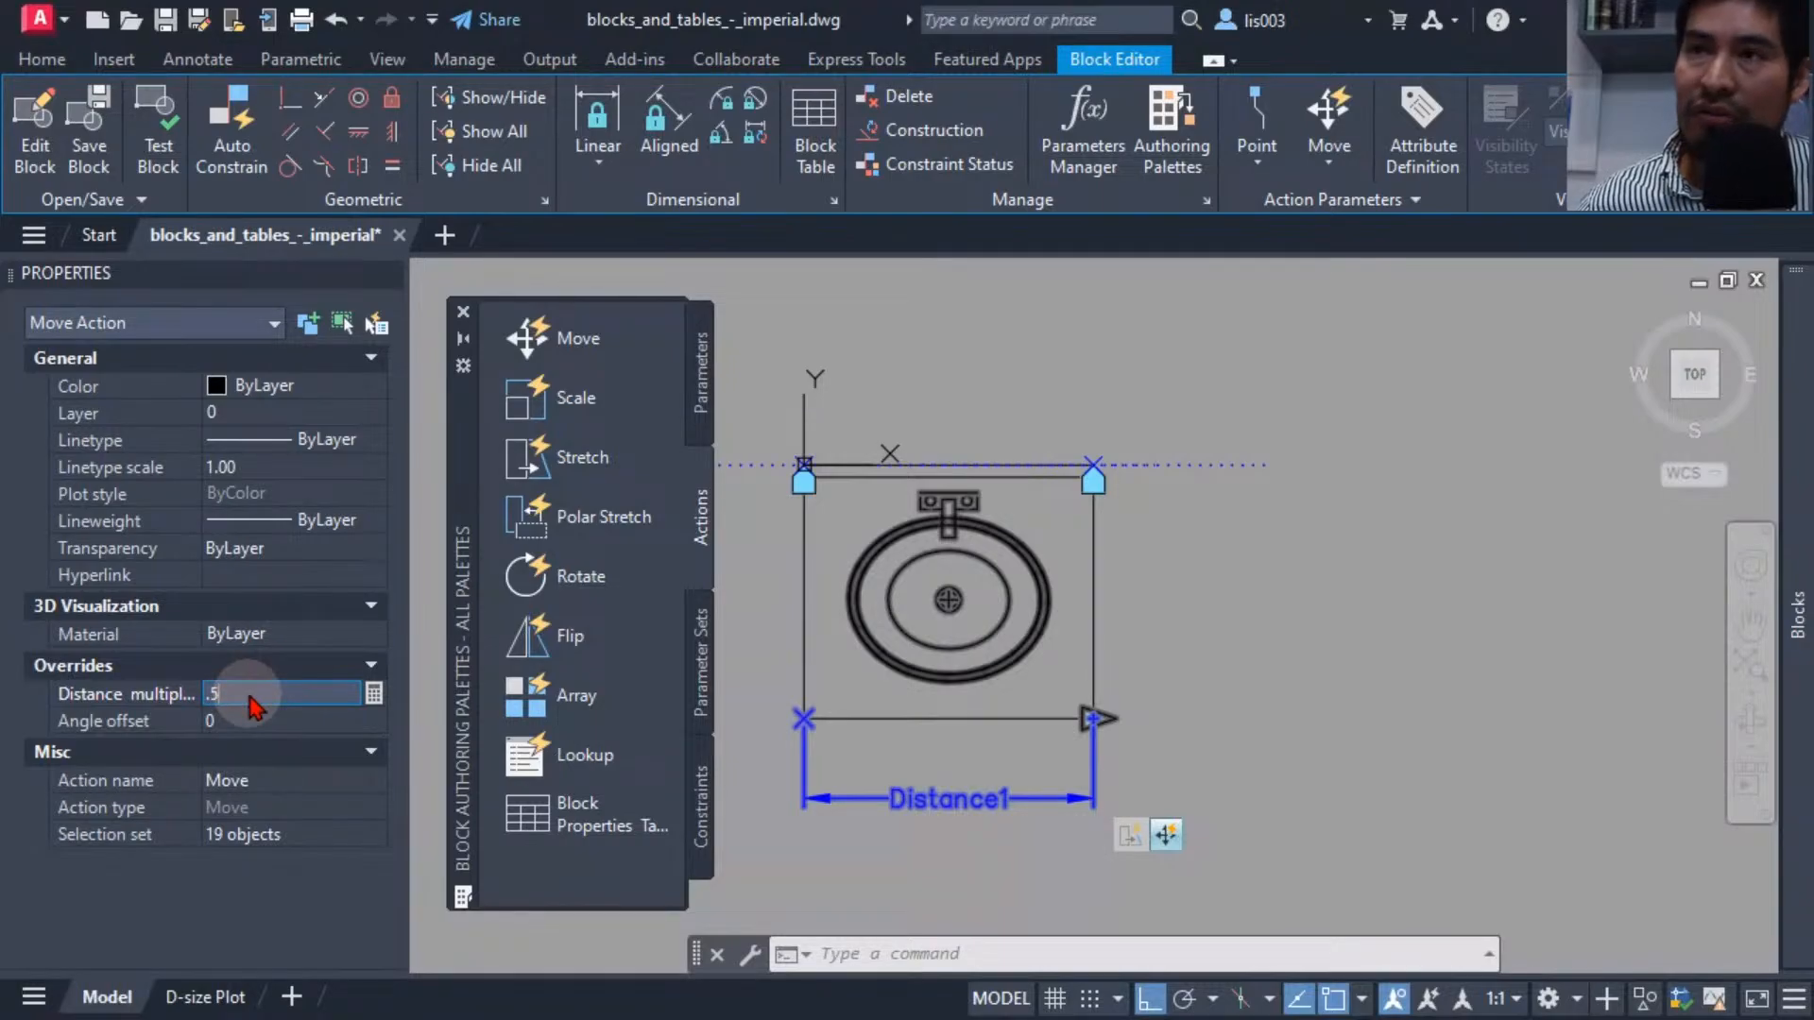
key(Return)
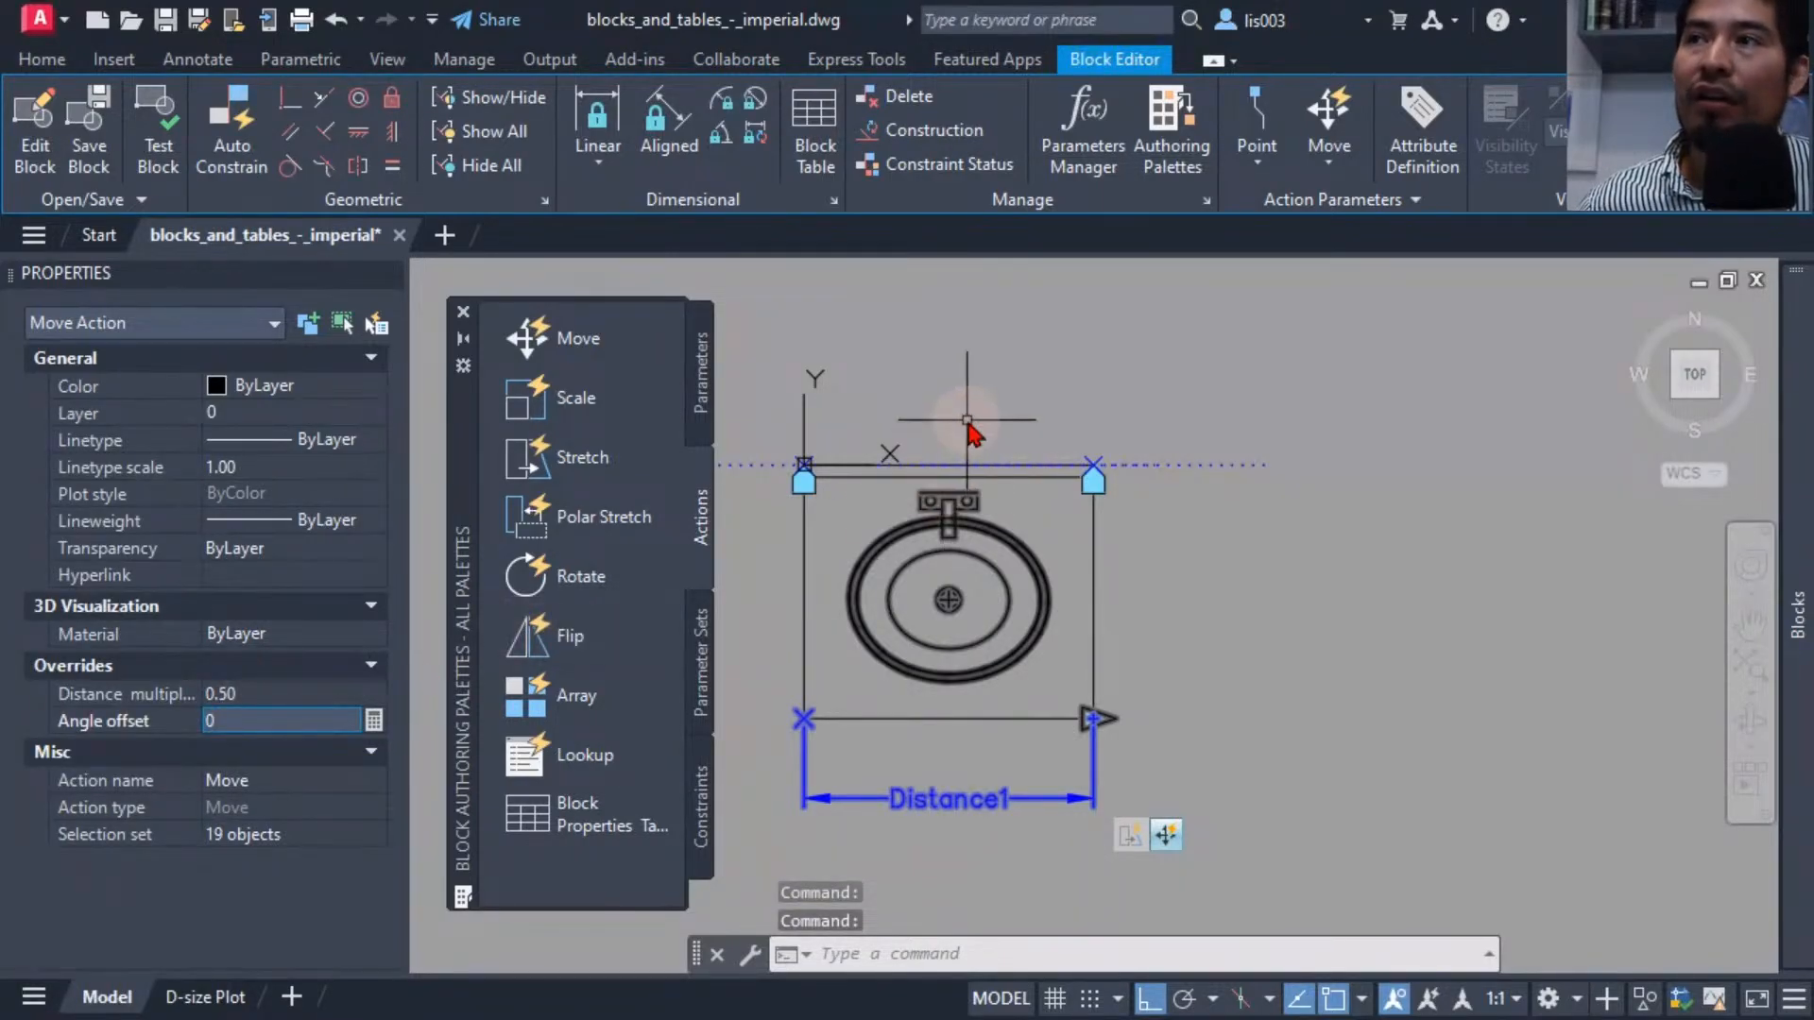
Test the block again by stretching the width grip outward to check the basin's movement, then close the test window.
click(167, 148)
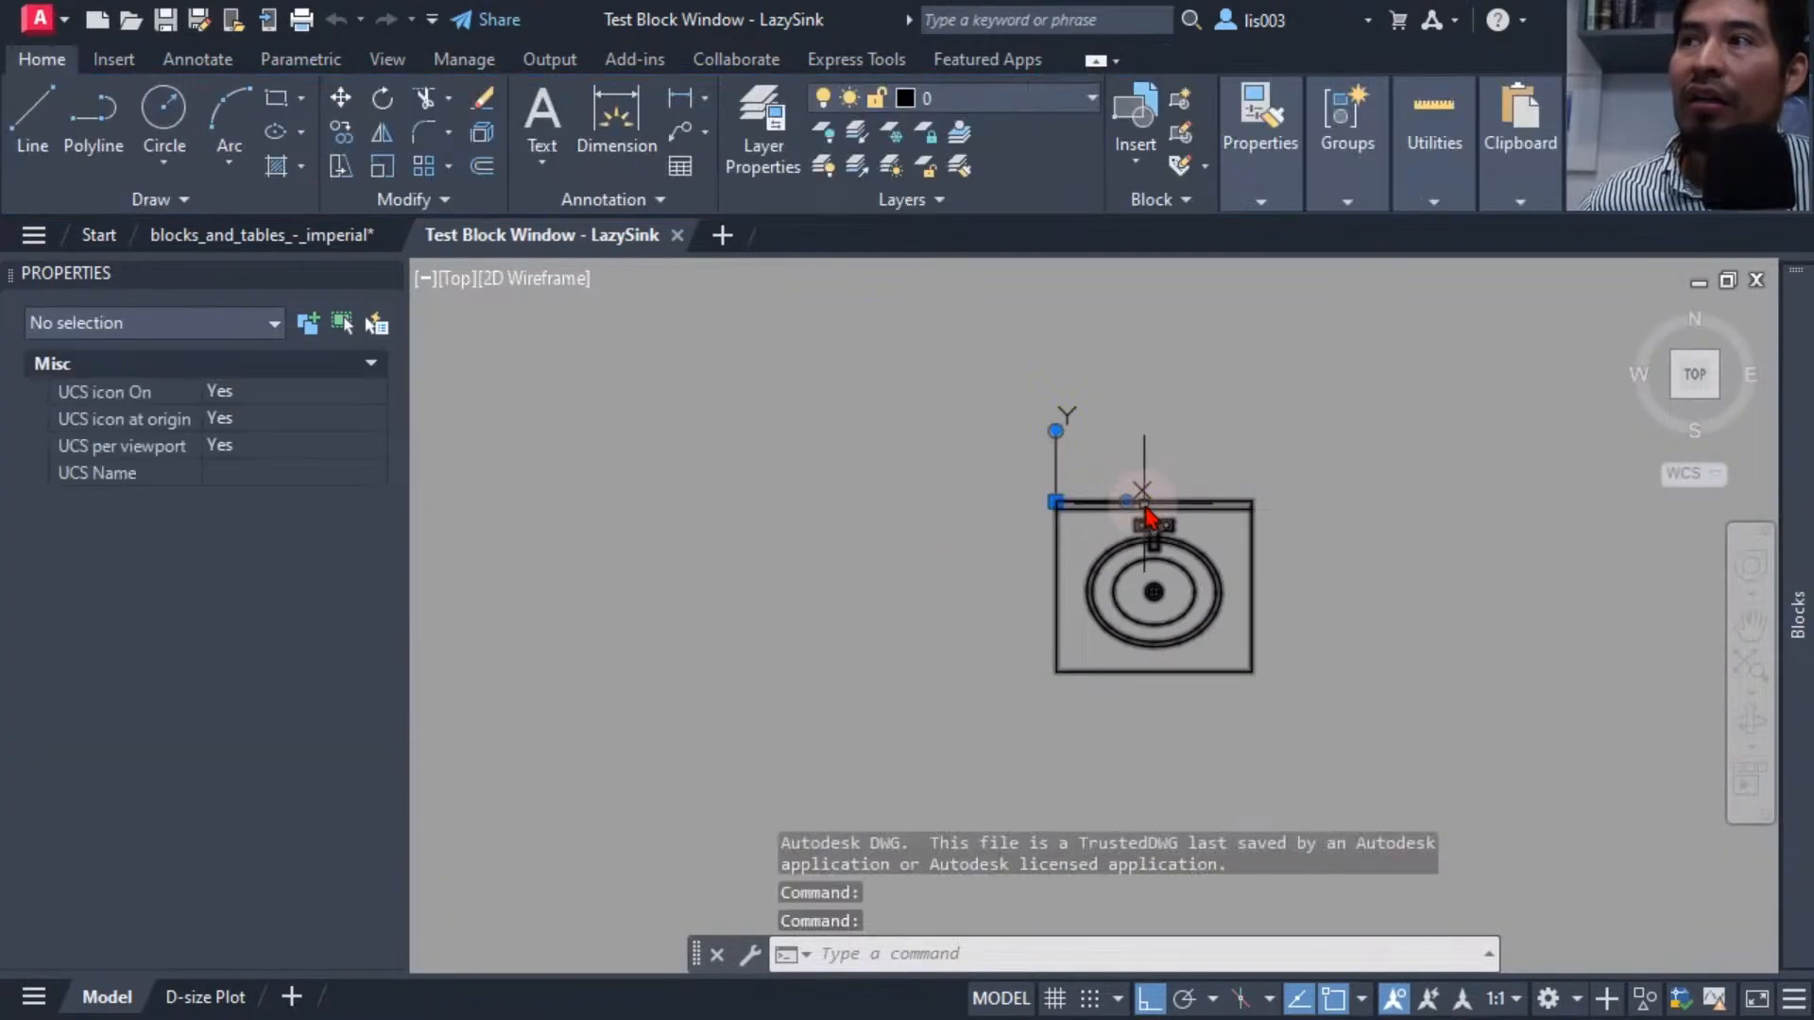
key(Escape)
click(1159, 559)
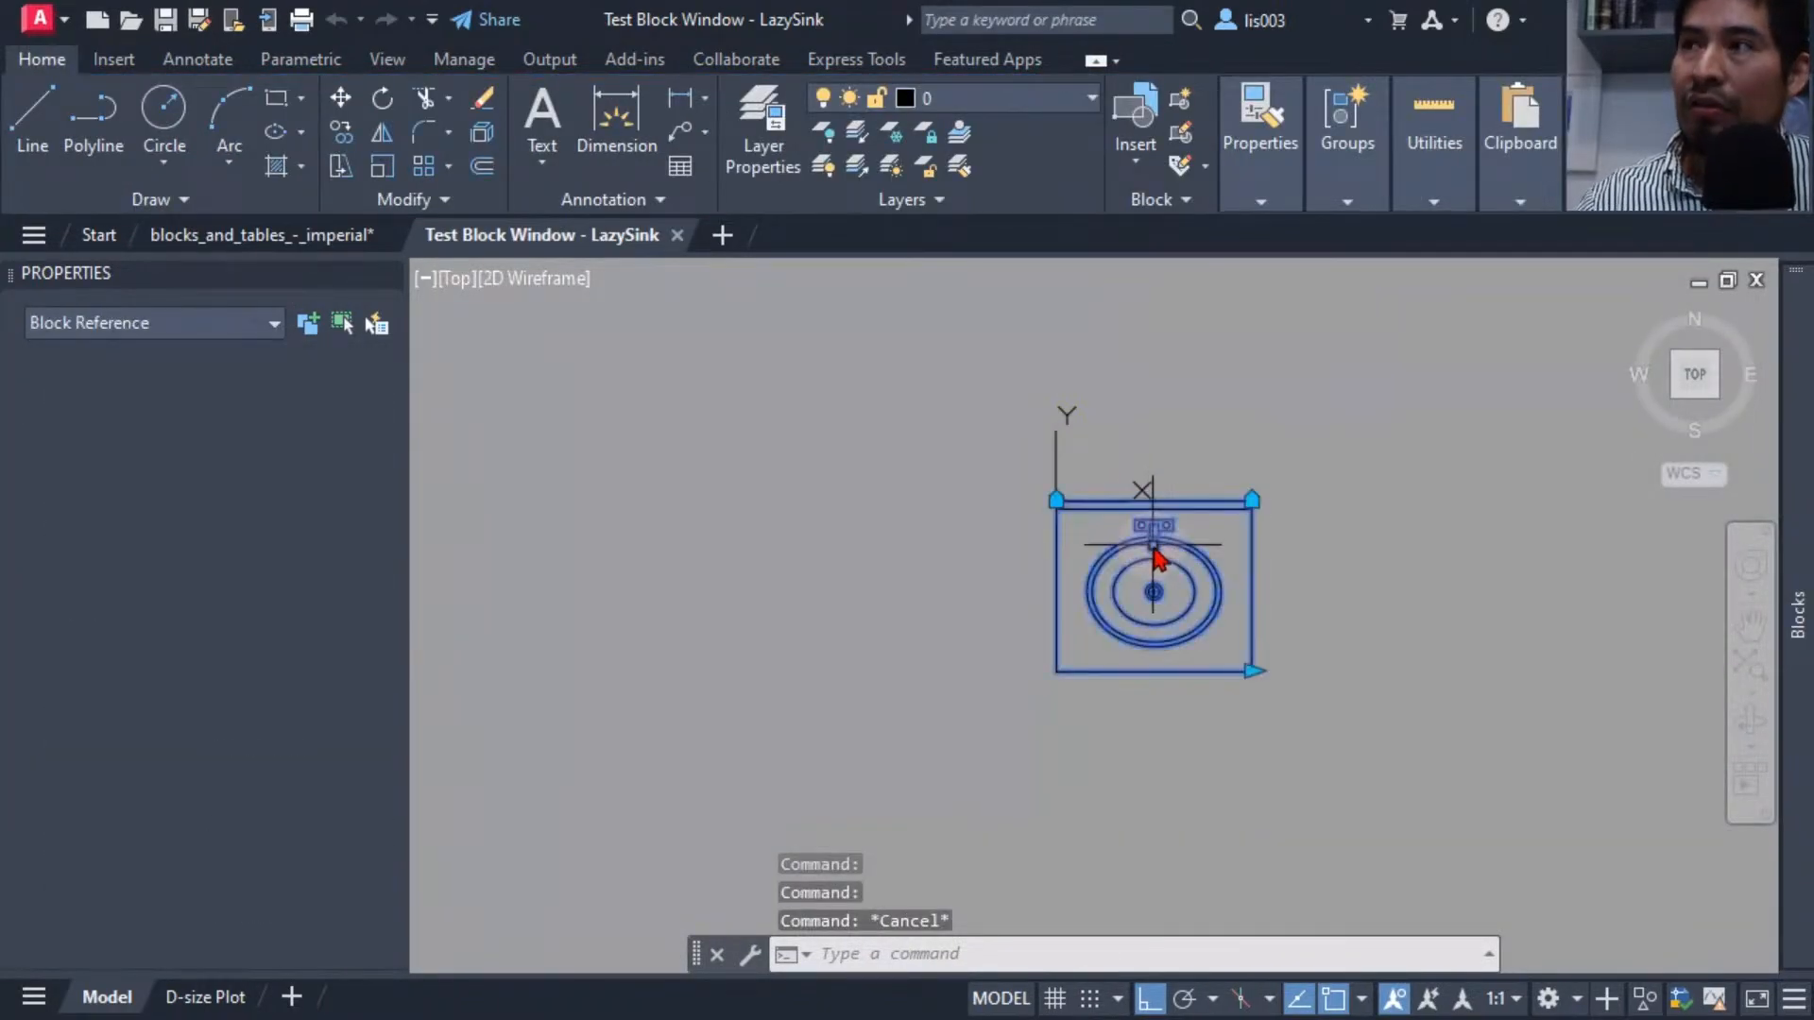
middle_drag(1146, 531, 815, 510)
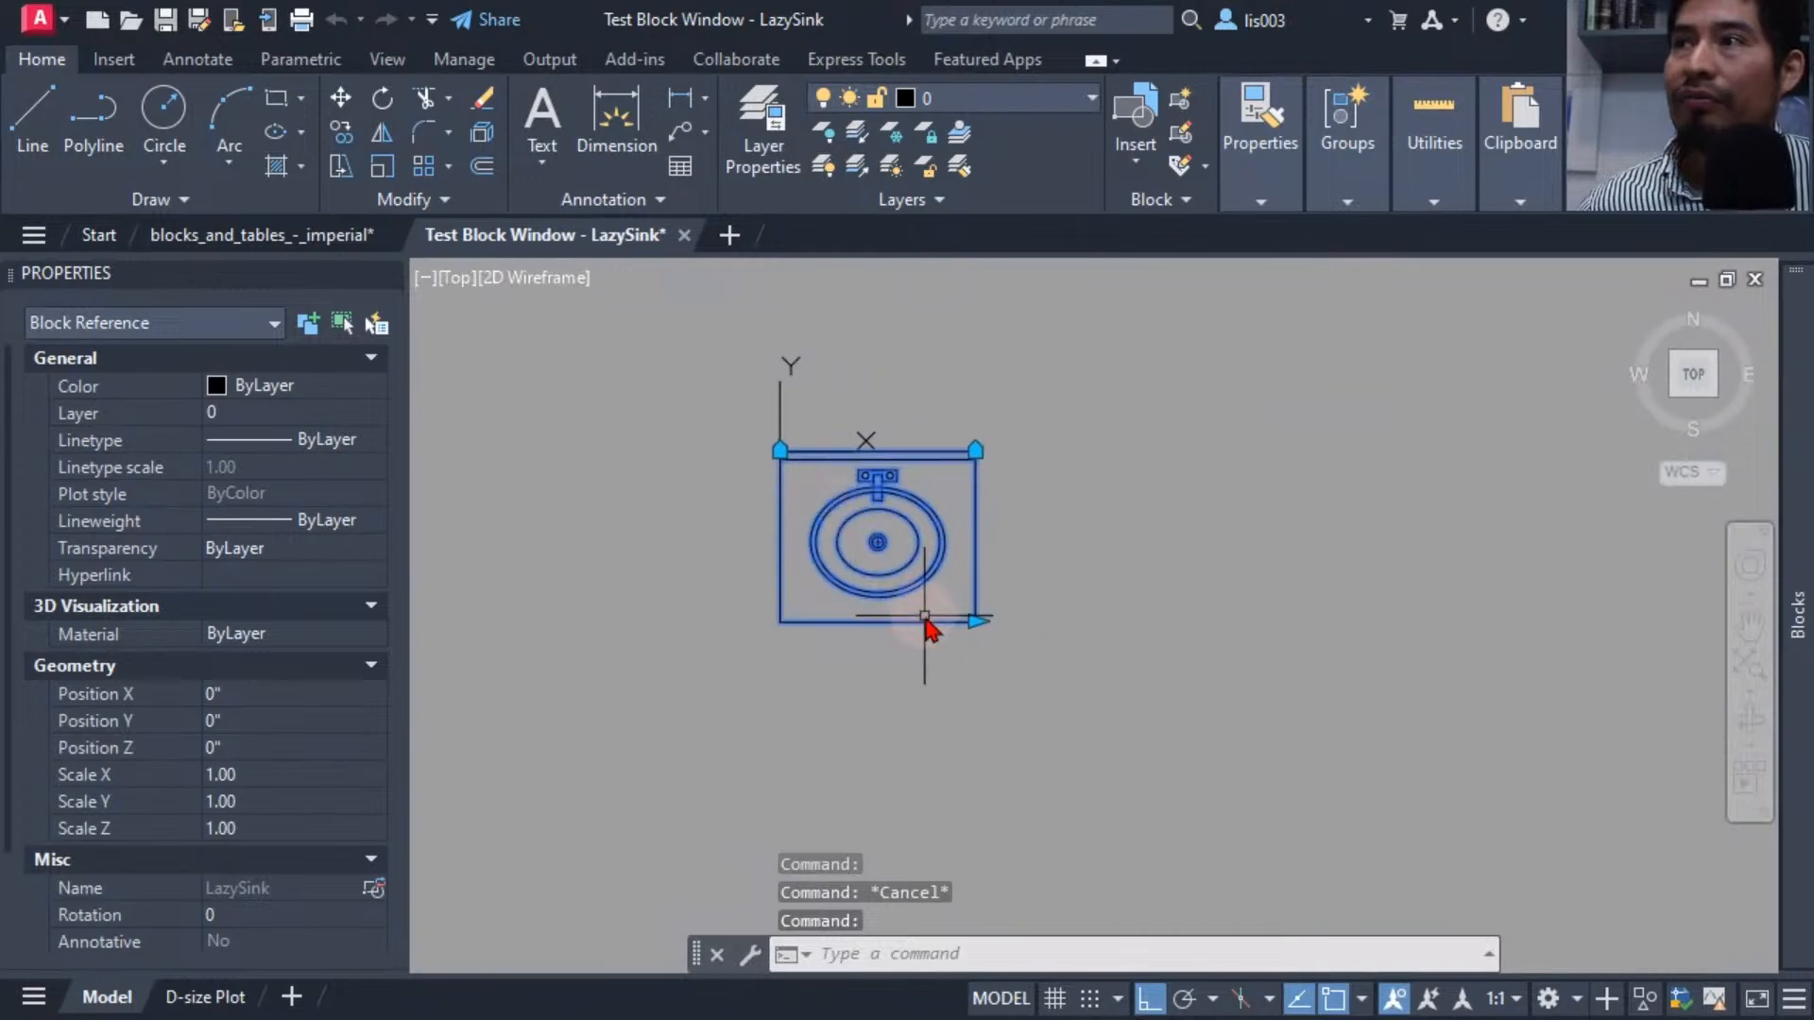
click(978, 620)
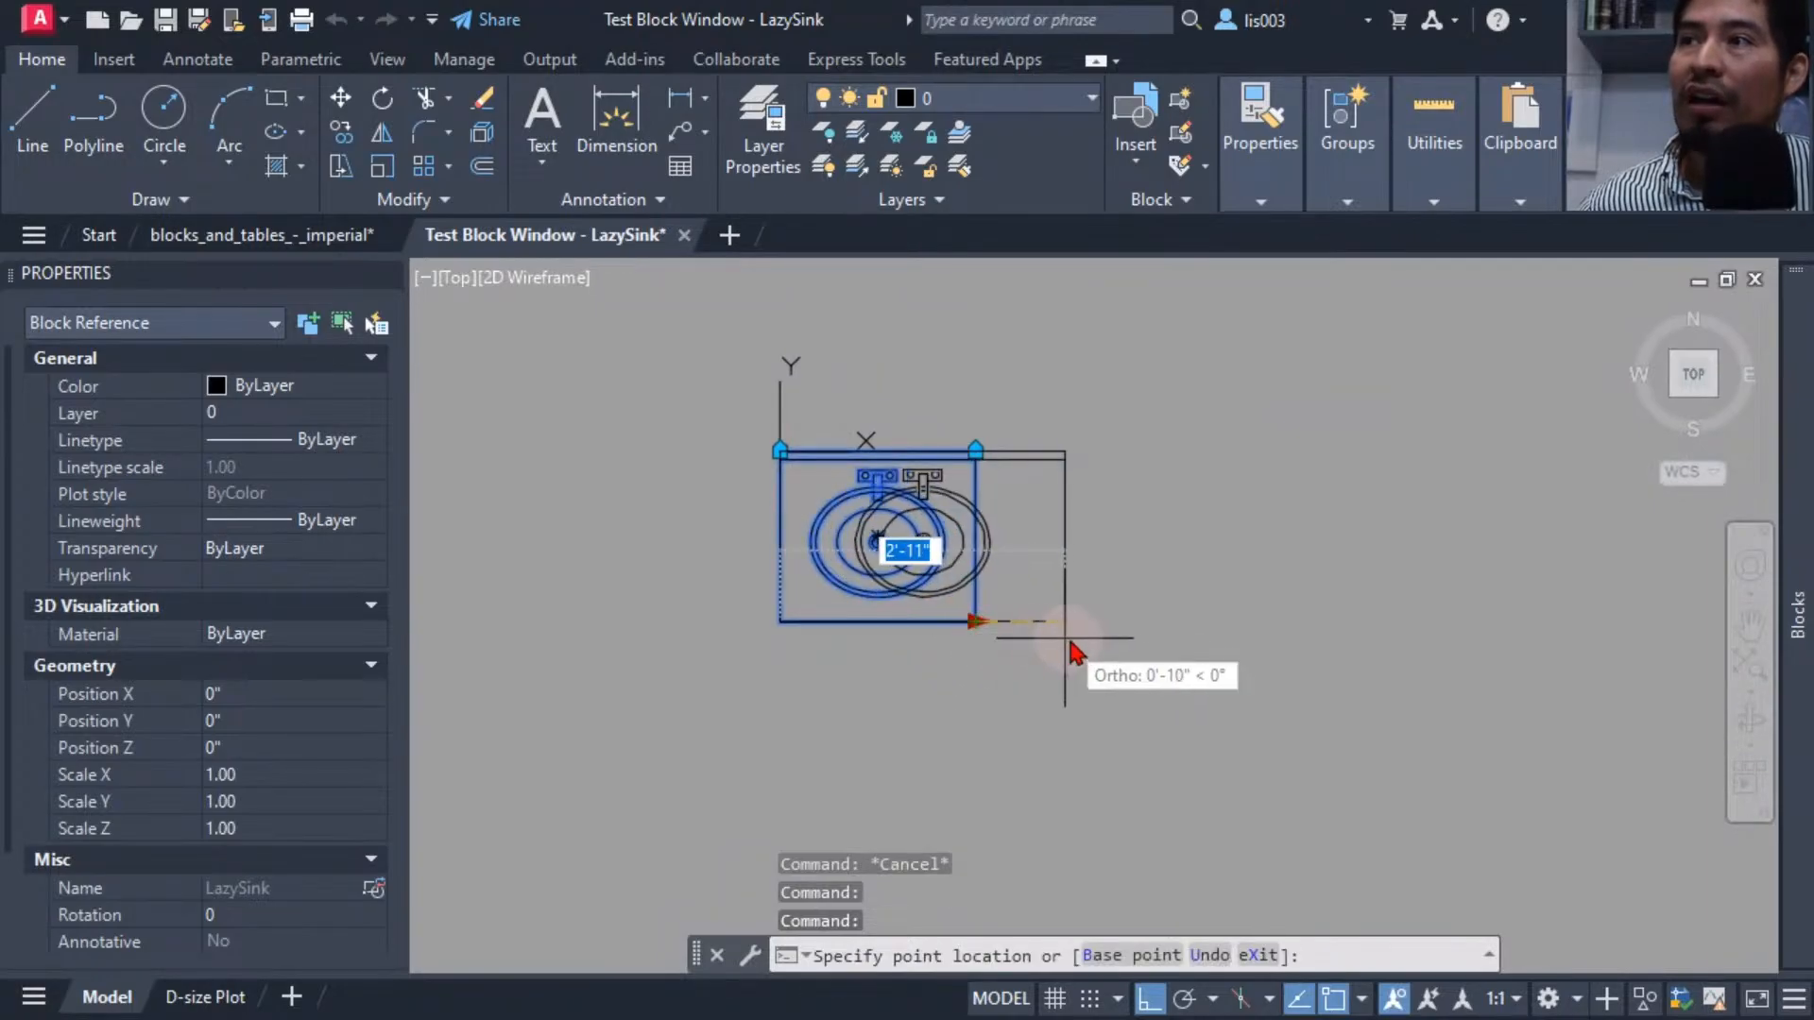
click(1154, 635)
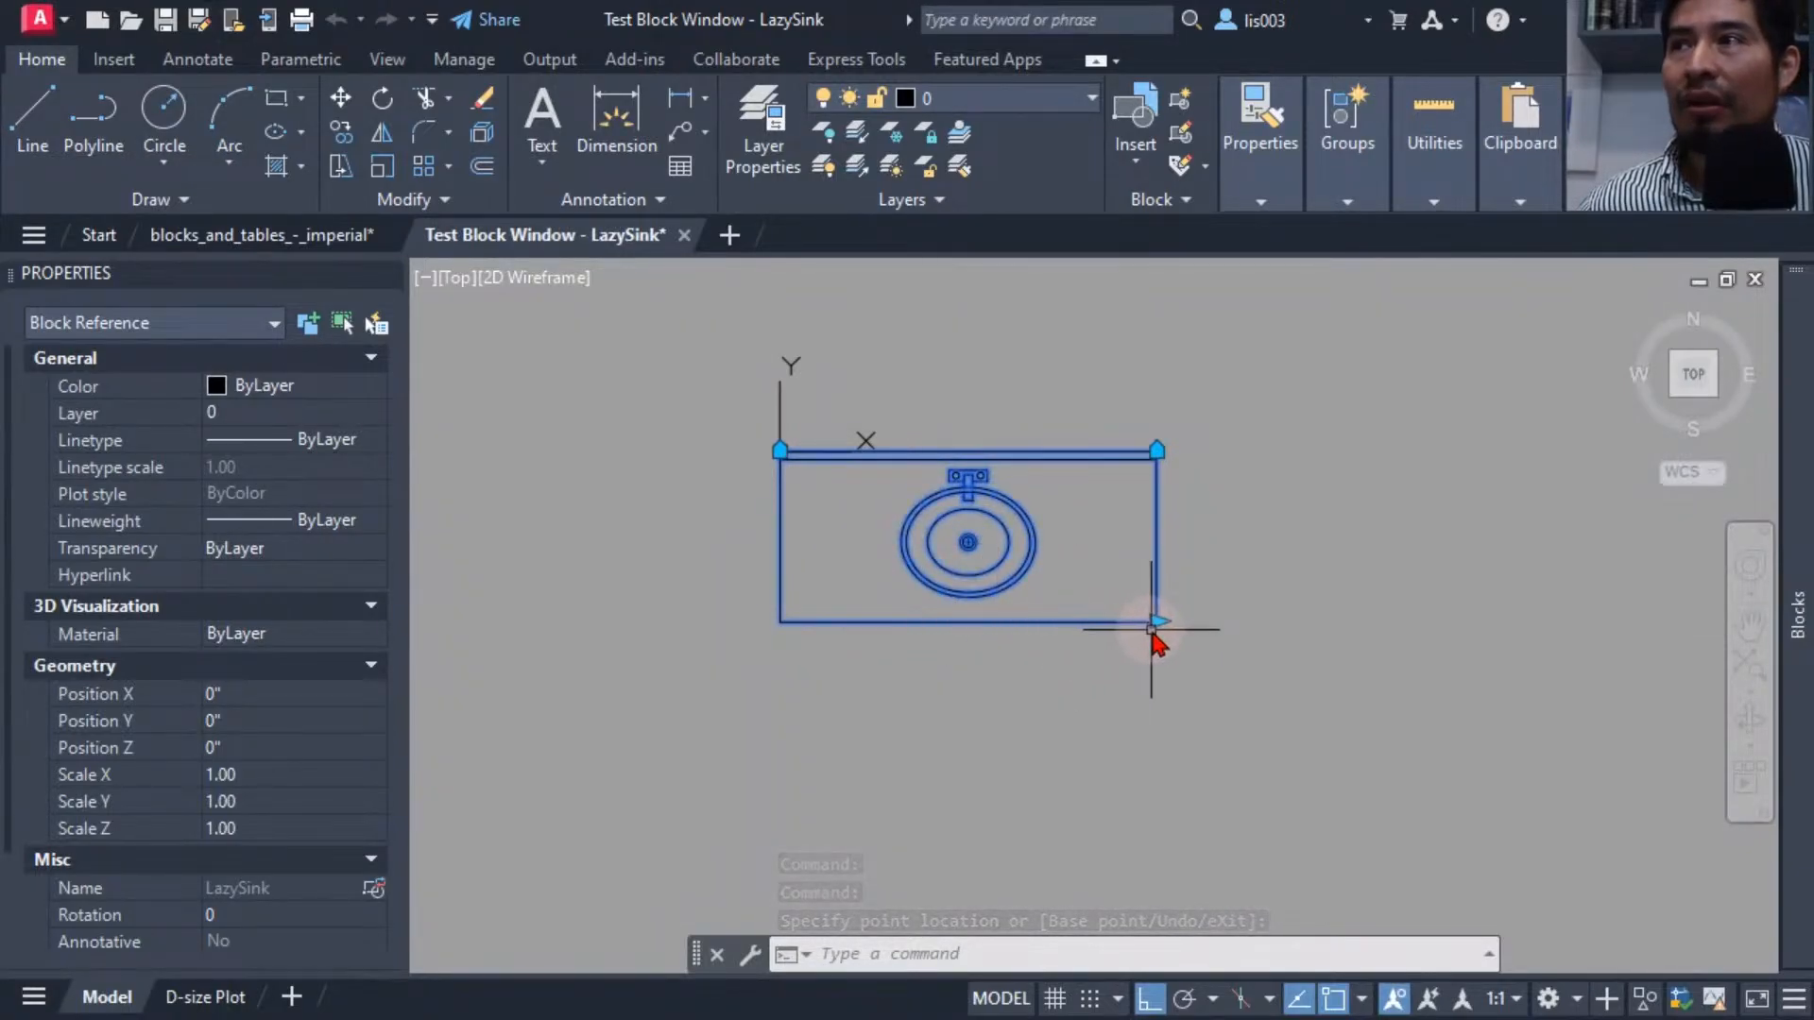
mouse_move(1692, 156)
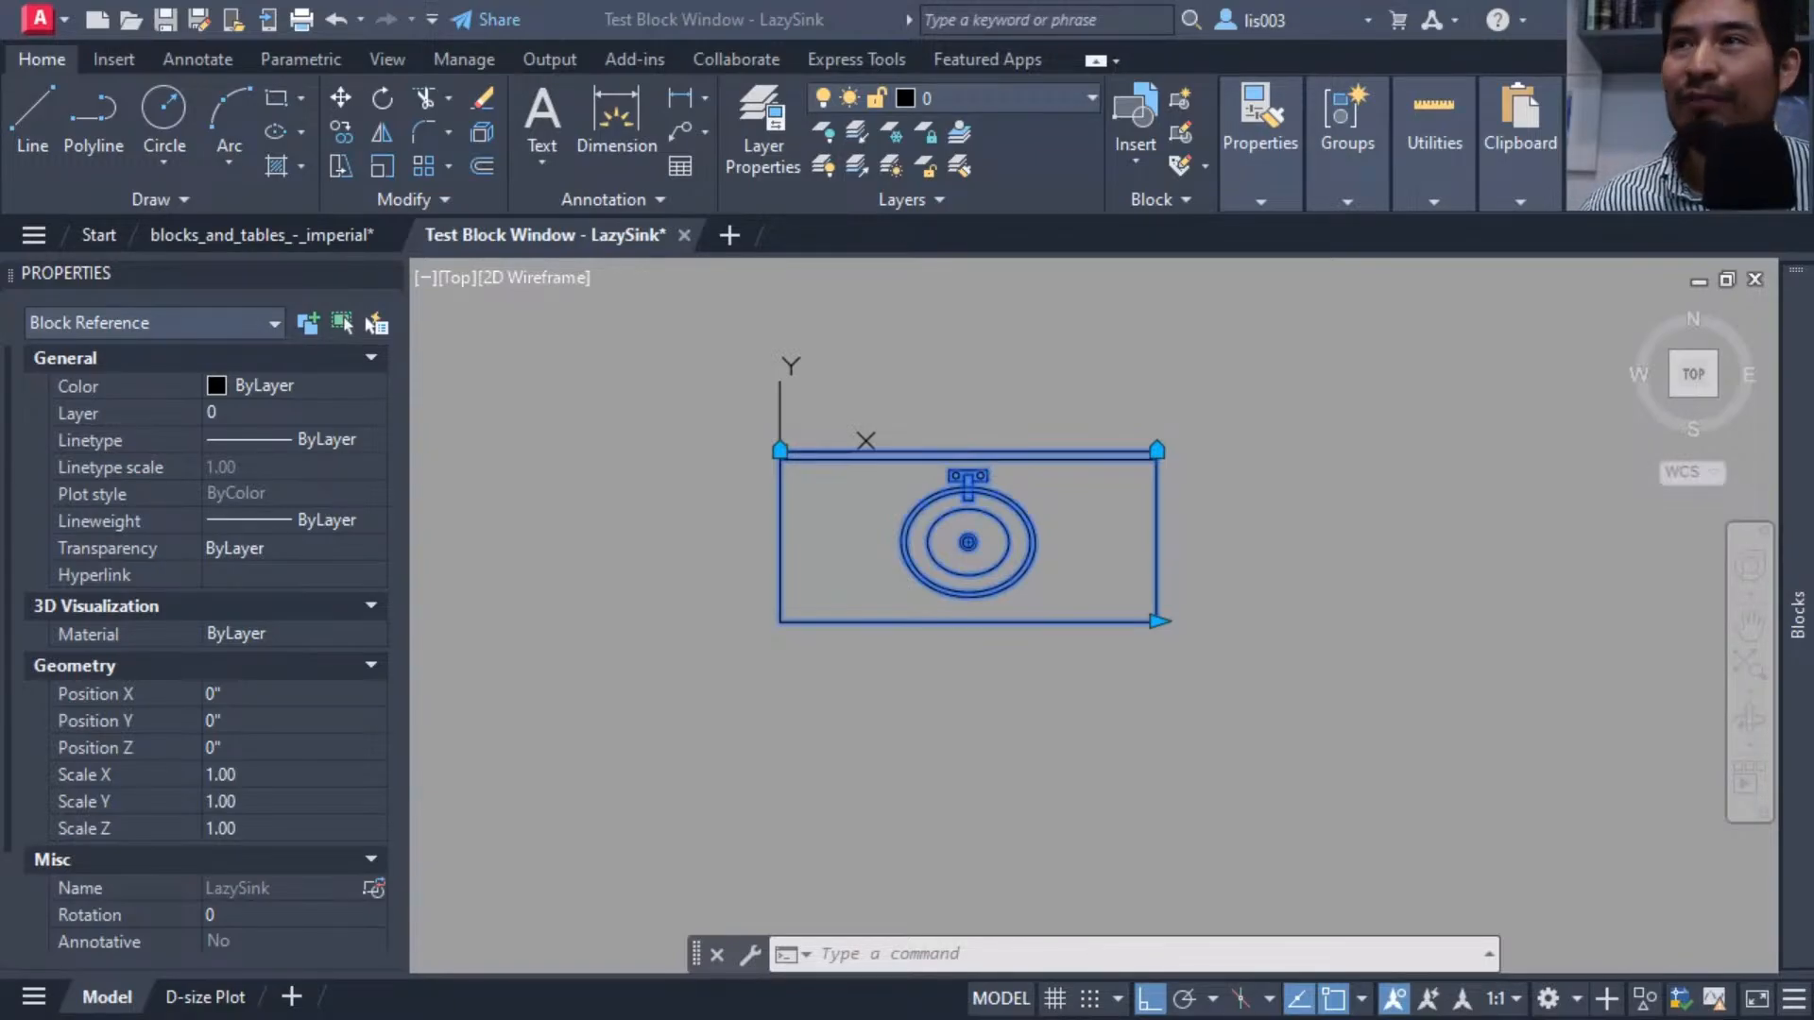
click(1030, 679)
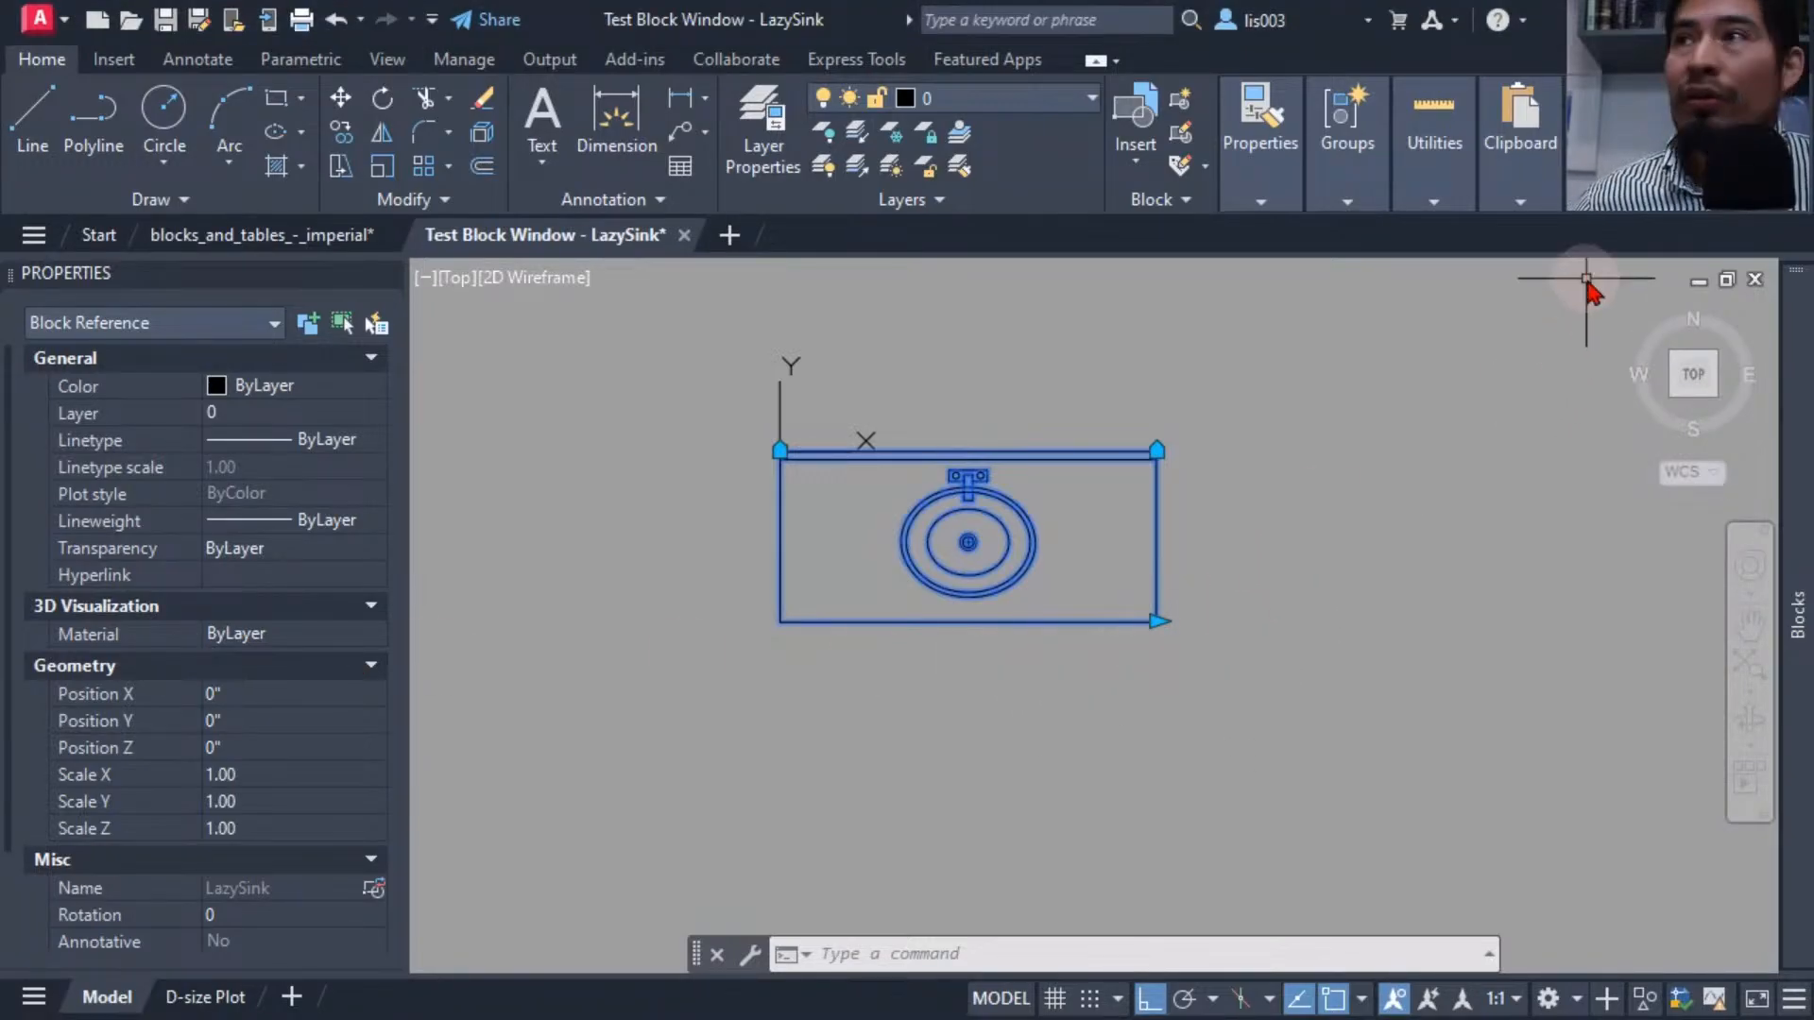
mouse_move(1685, 196)
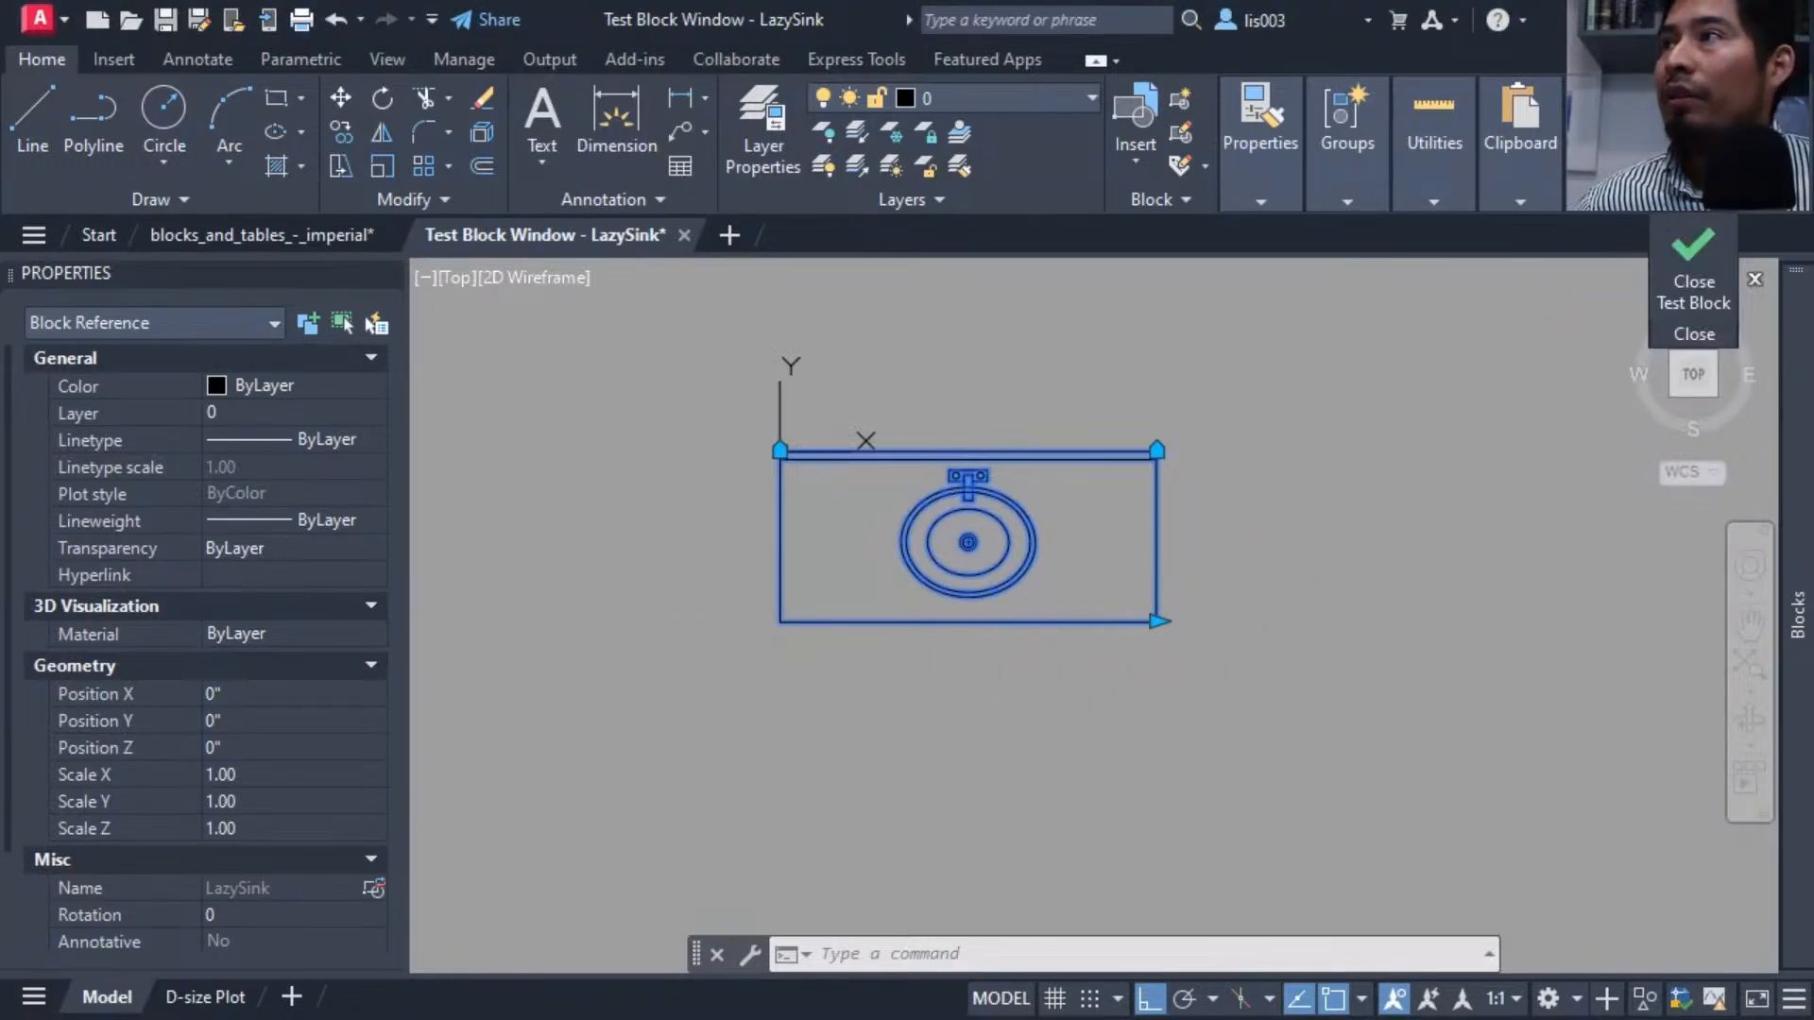
click(1682, 283)
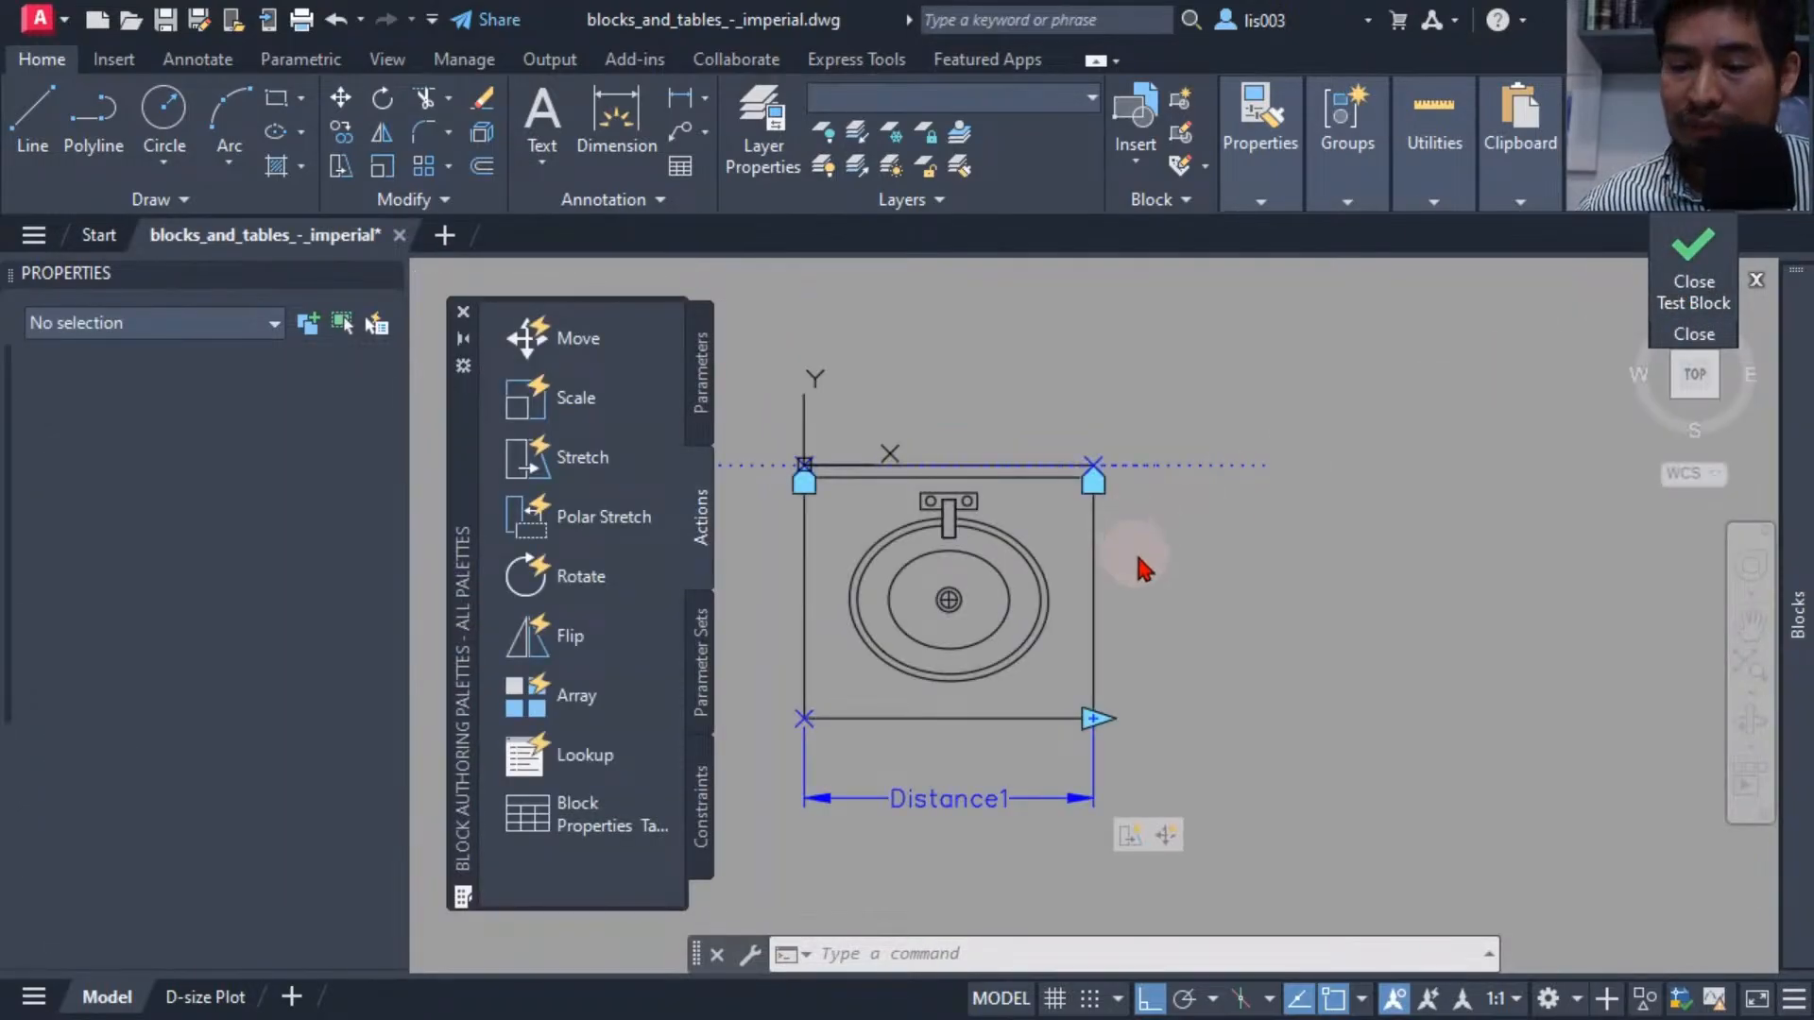
Start a field linked to the linear parameter's Distance property in Architectural format.
middle_drag(1245, 652, 1272, 640)
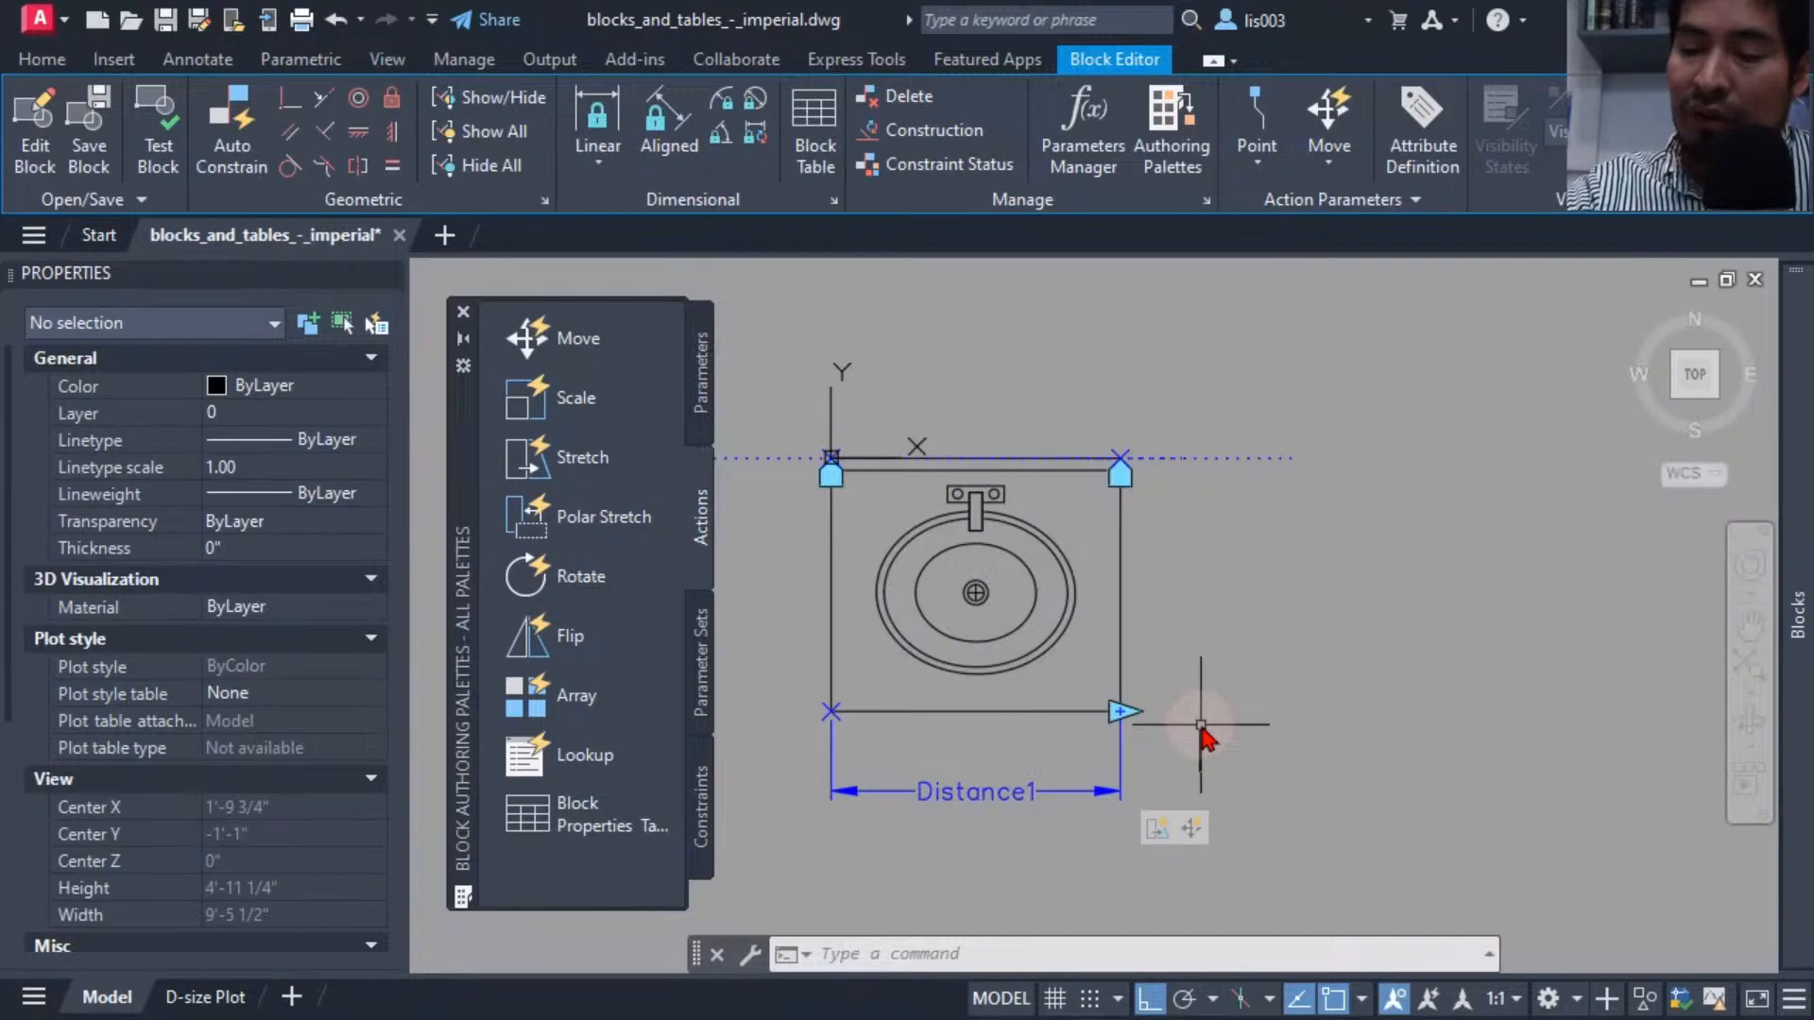
middle_drag(1174, 753, 1223, 753)
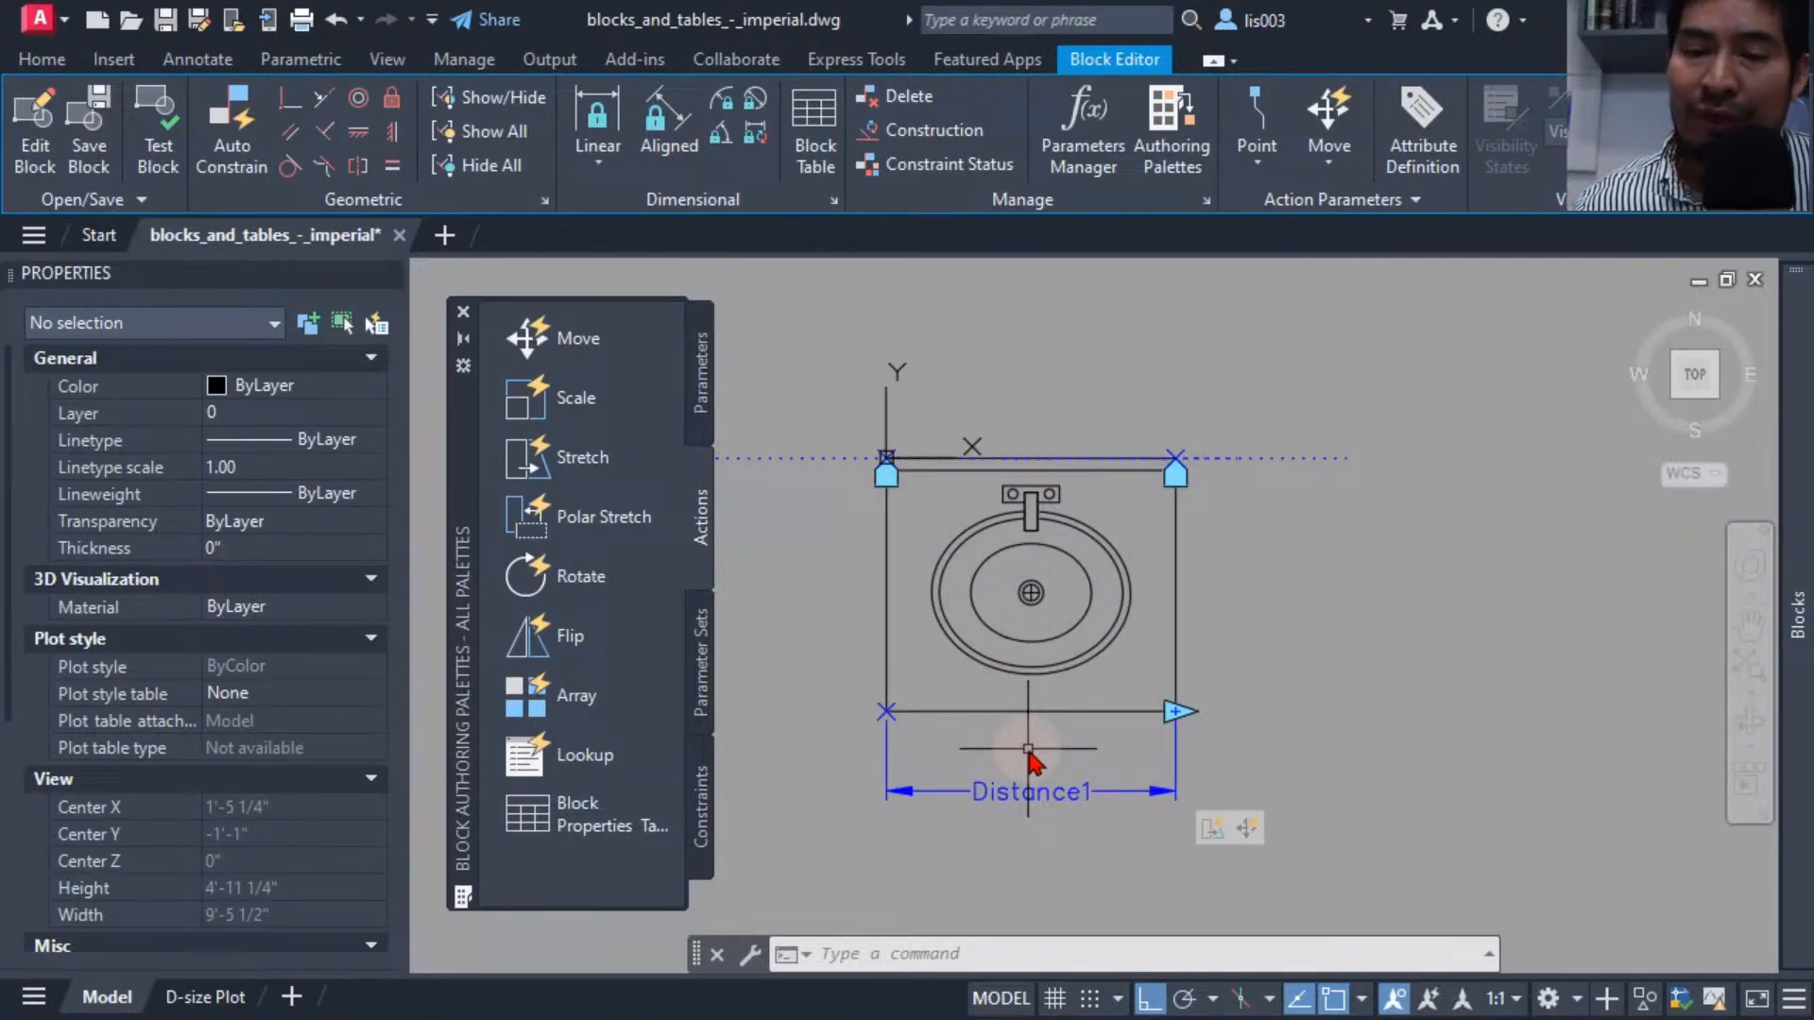
scroll(983, 699, up, 3)
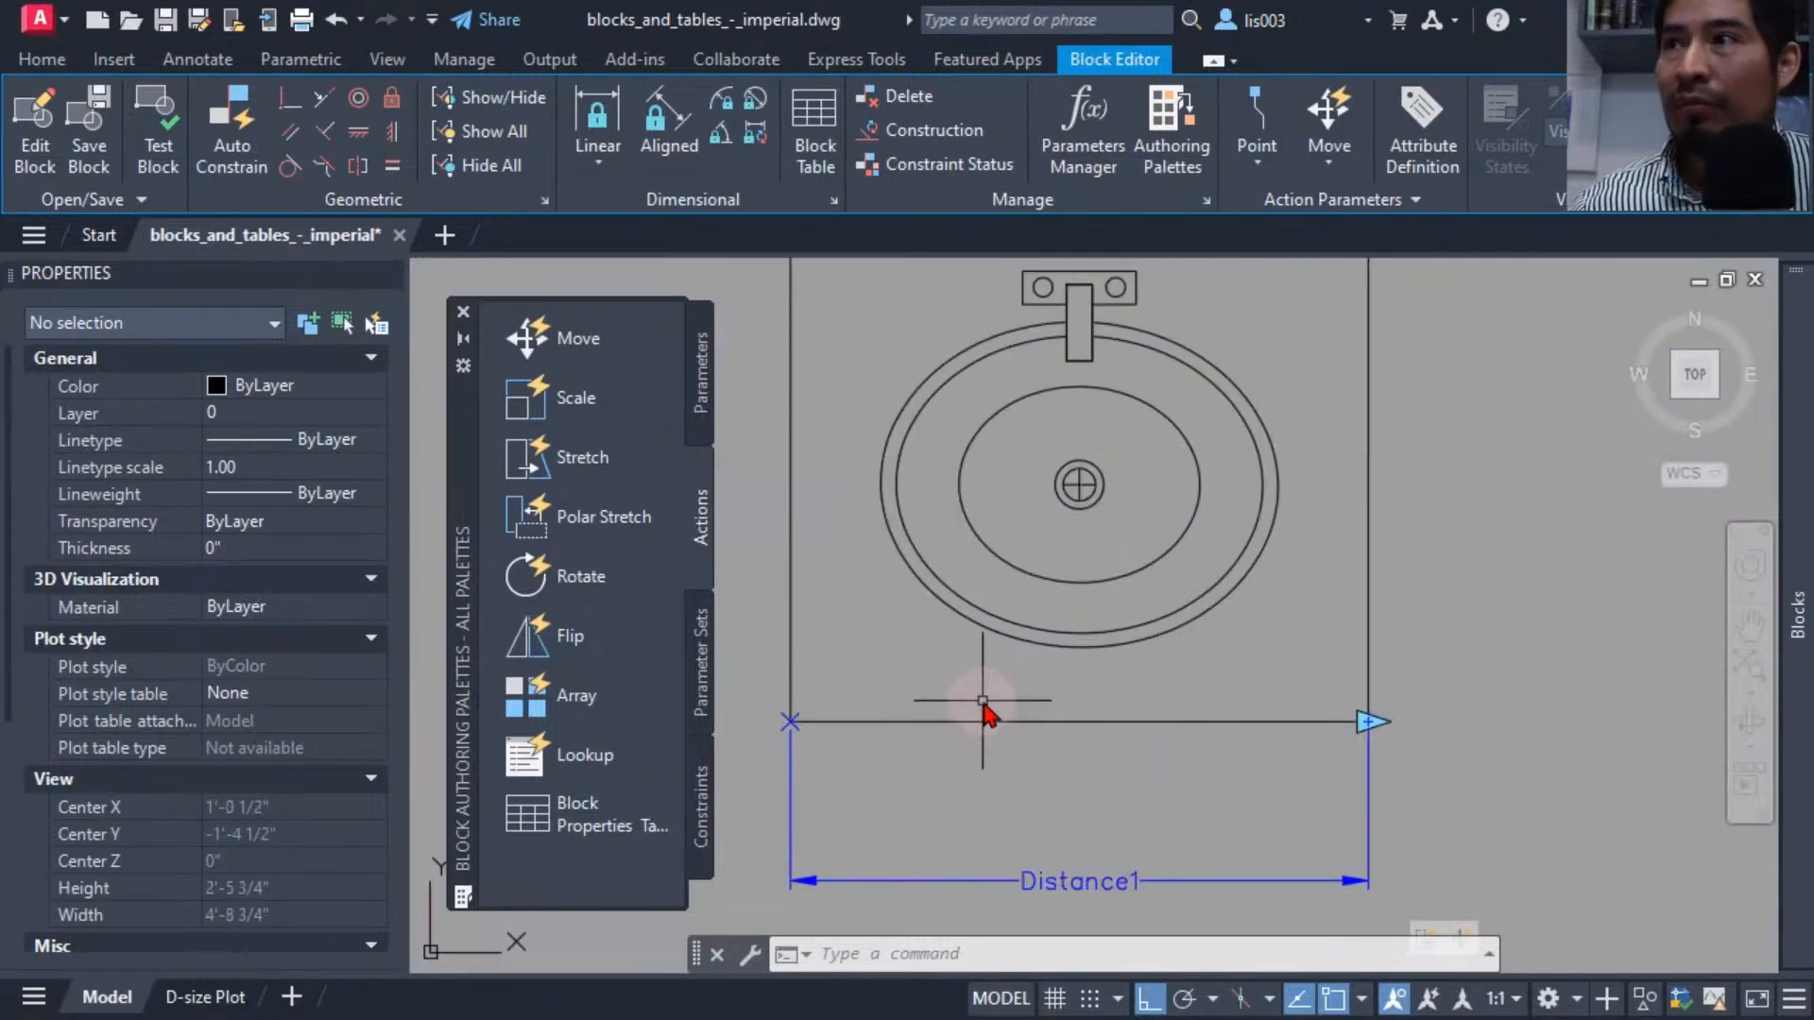
text(field)
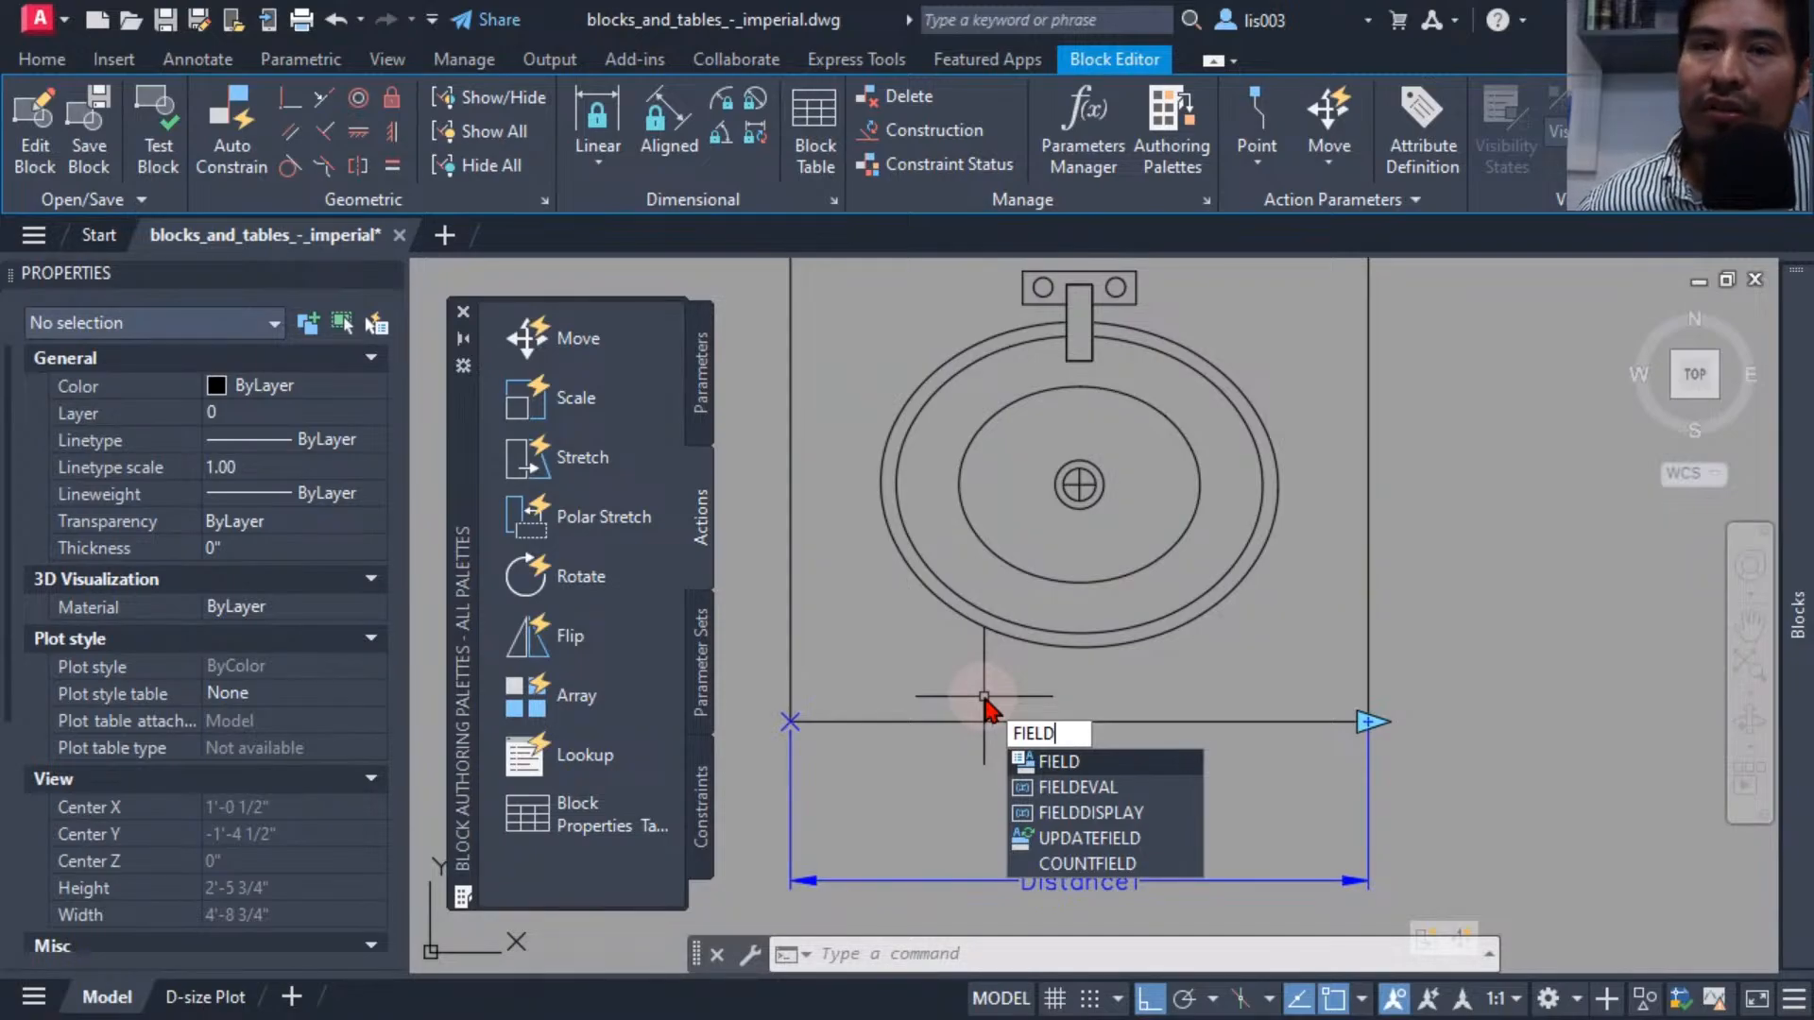
key(Return)
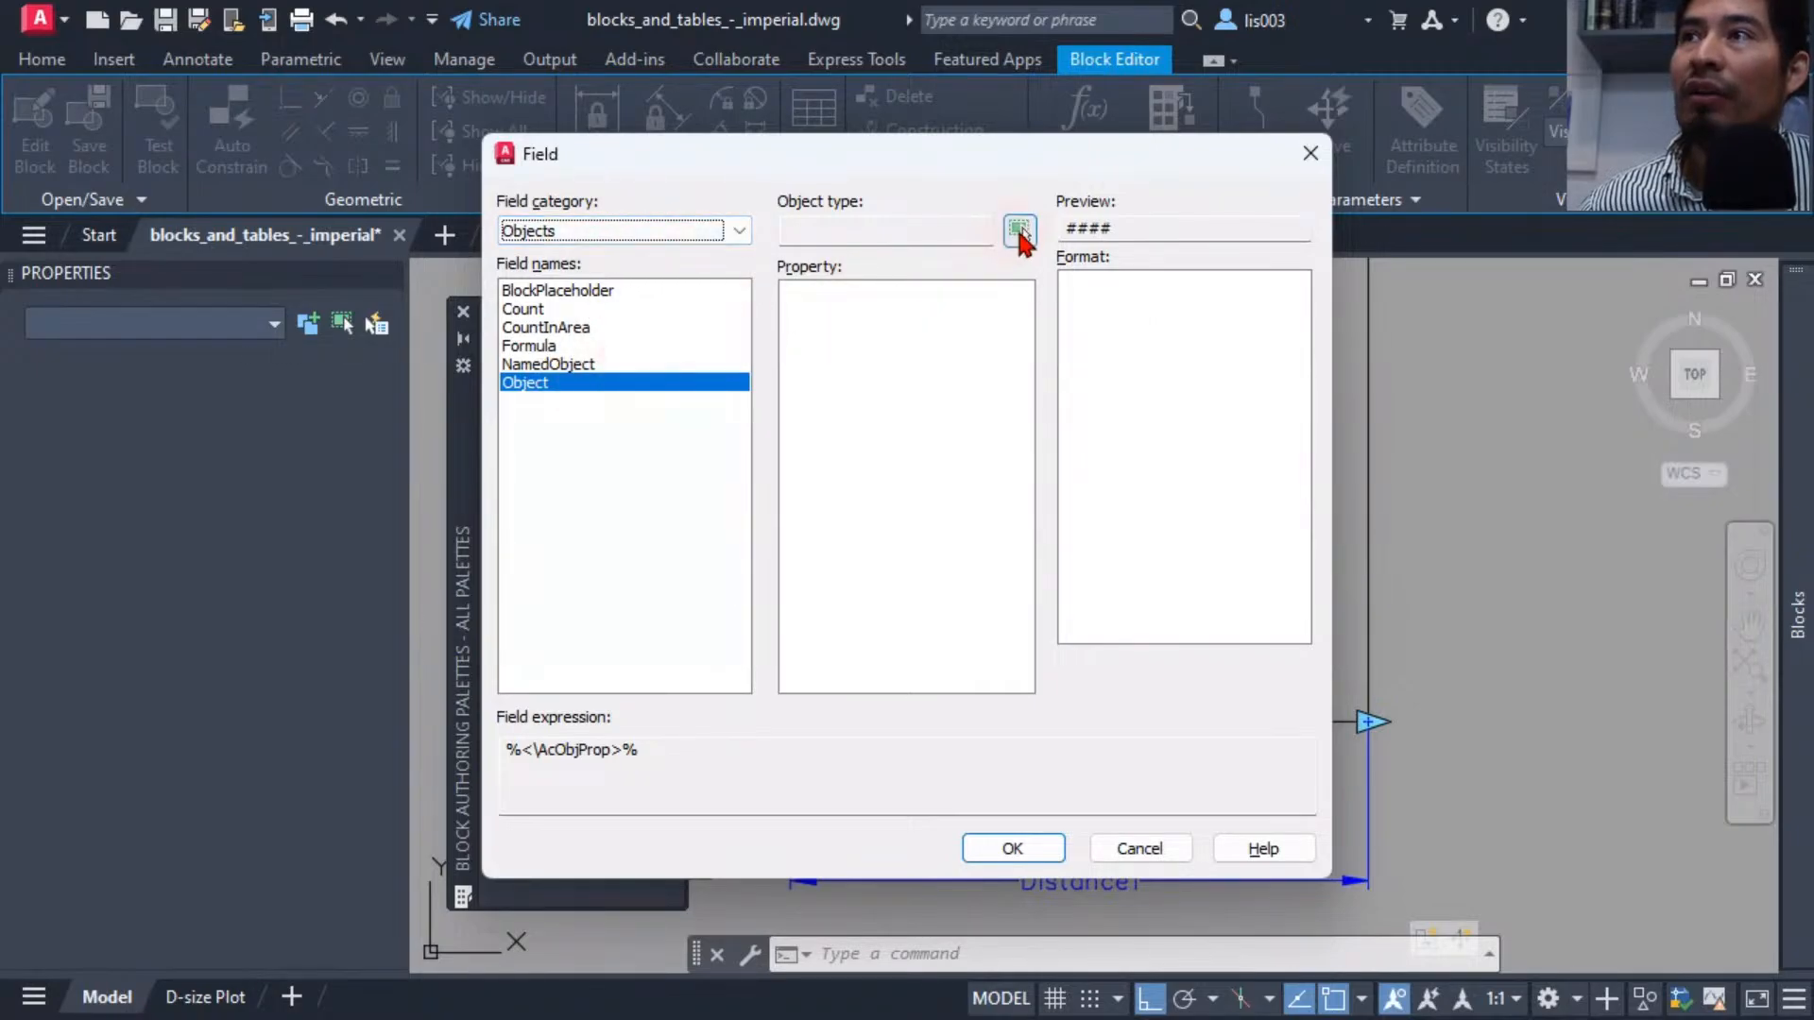
click(1020, 230)
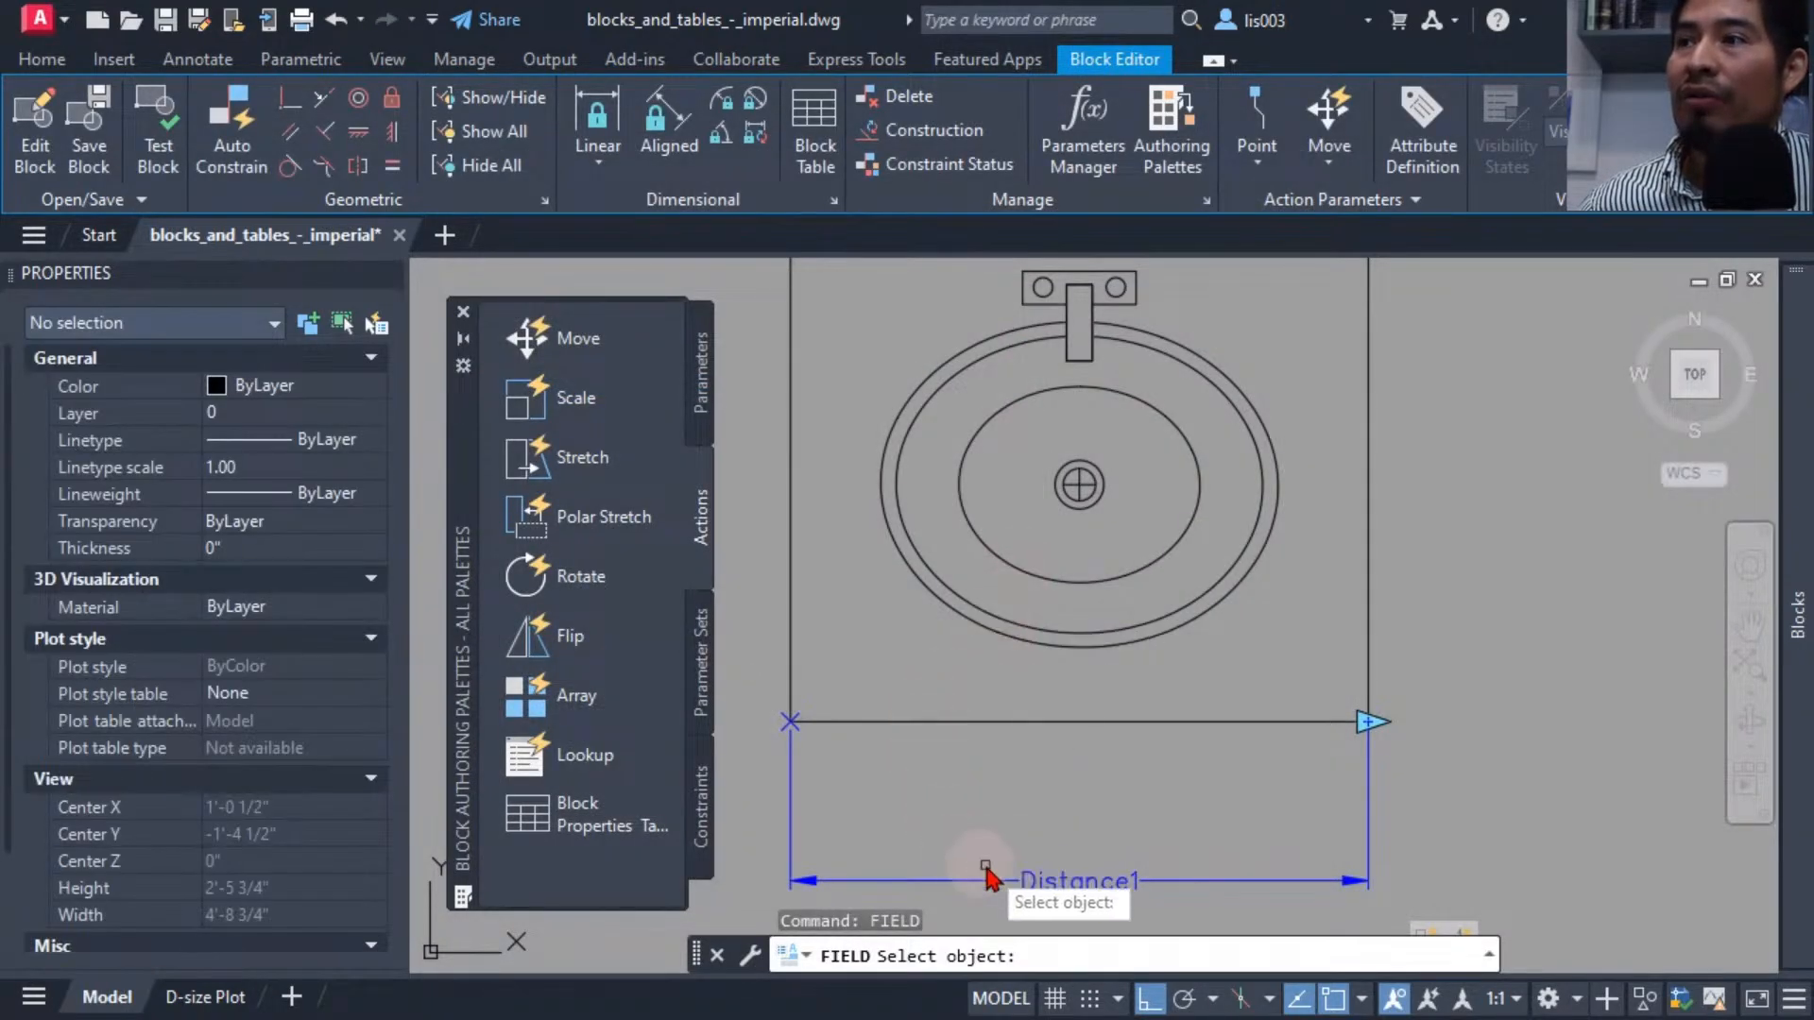
click(1049, 882)
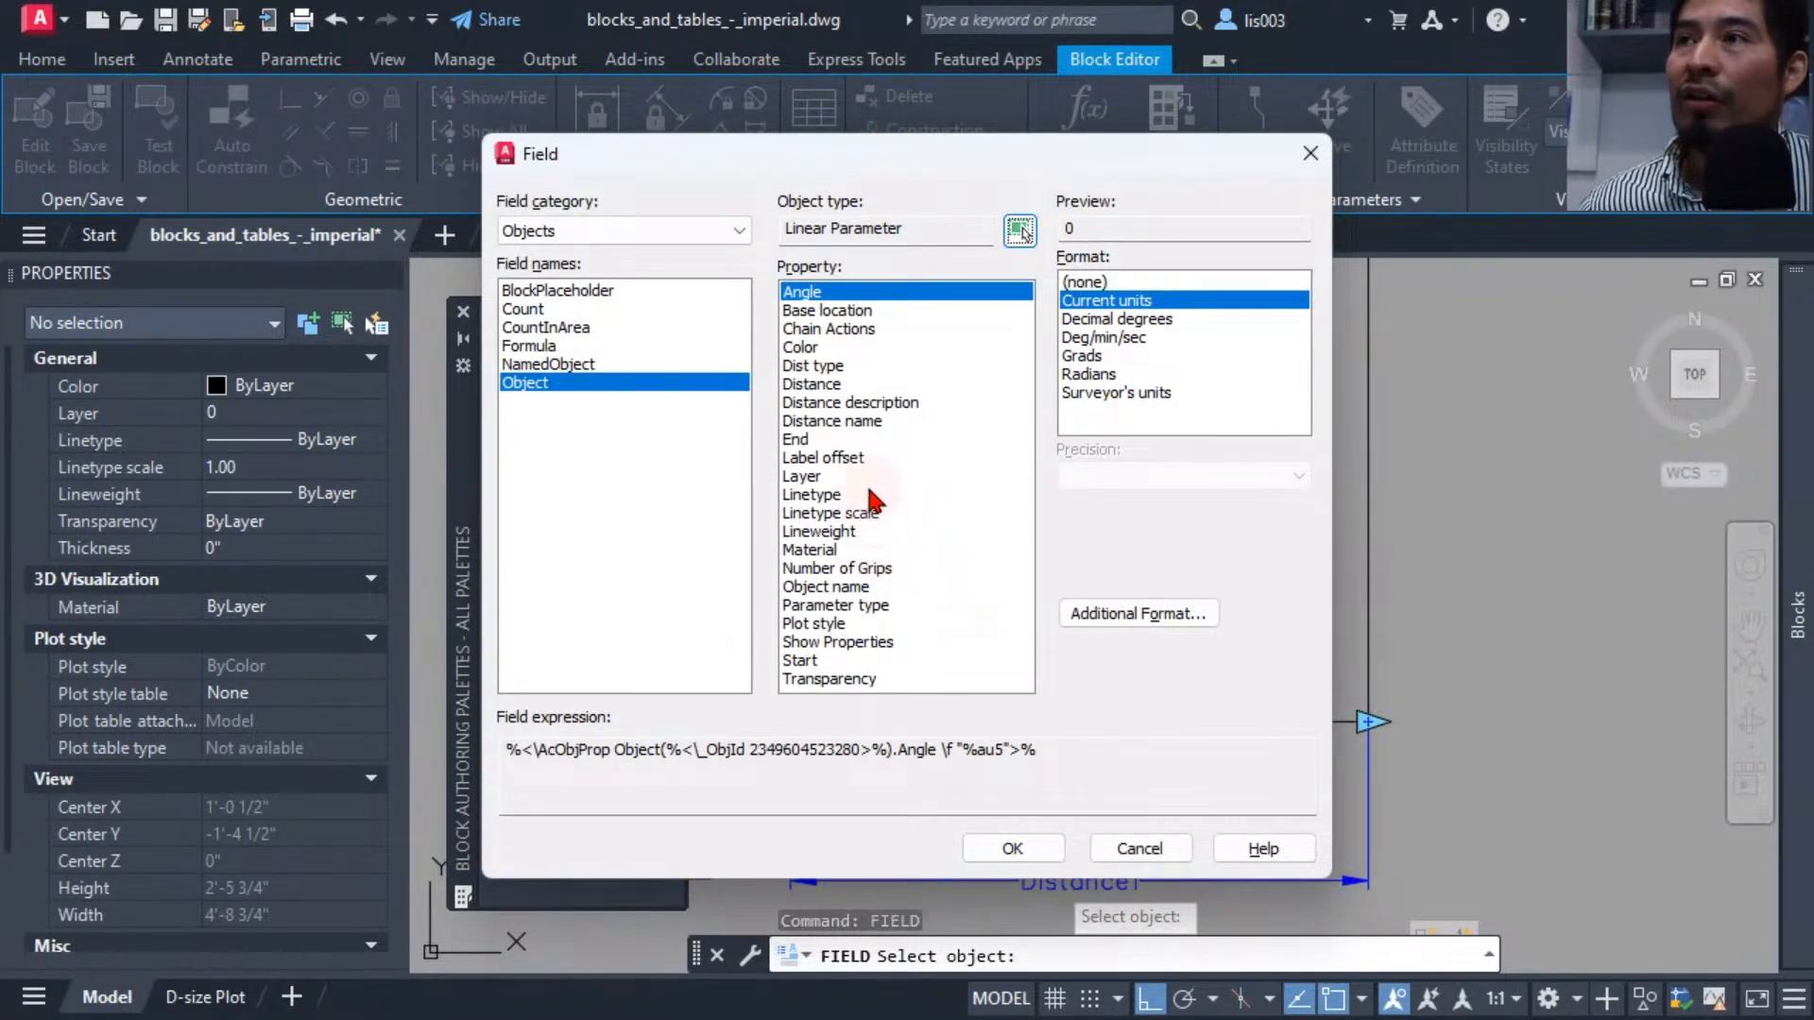
click(835, 421)
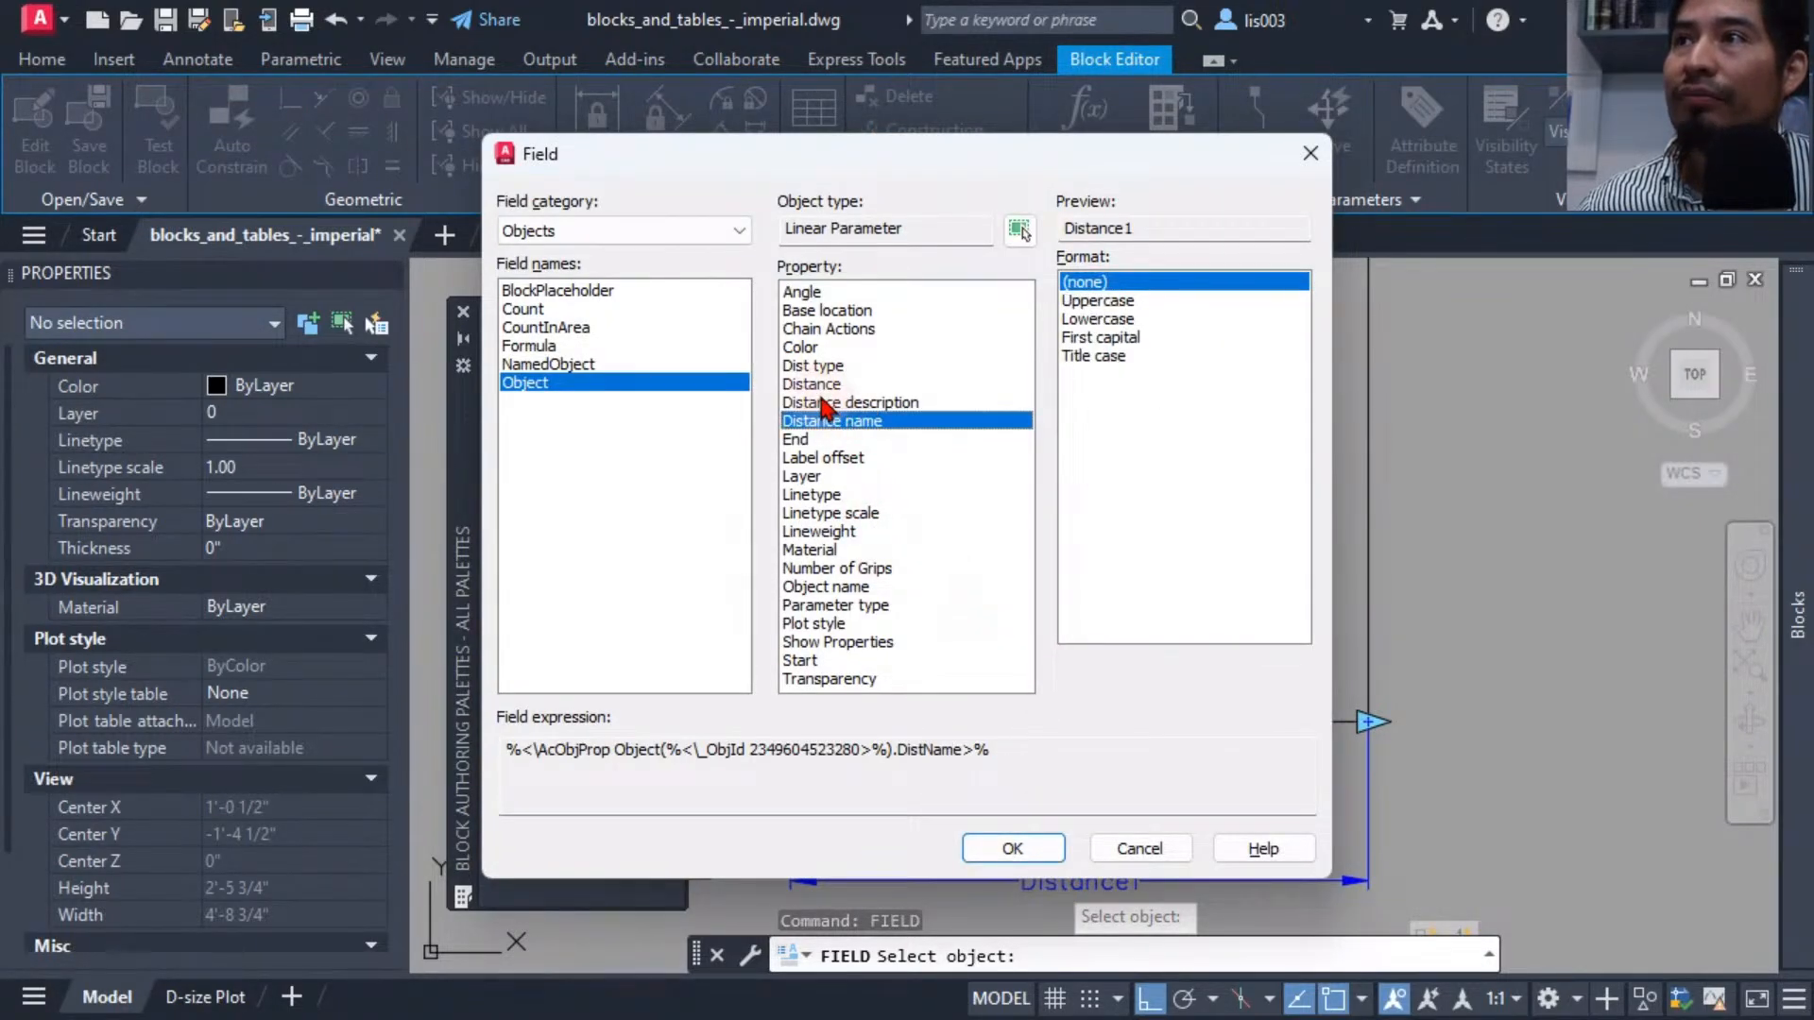
click(826, 384)
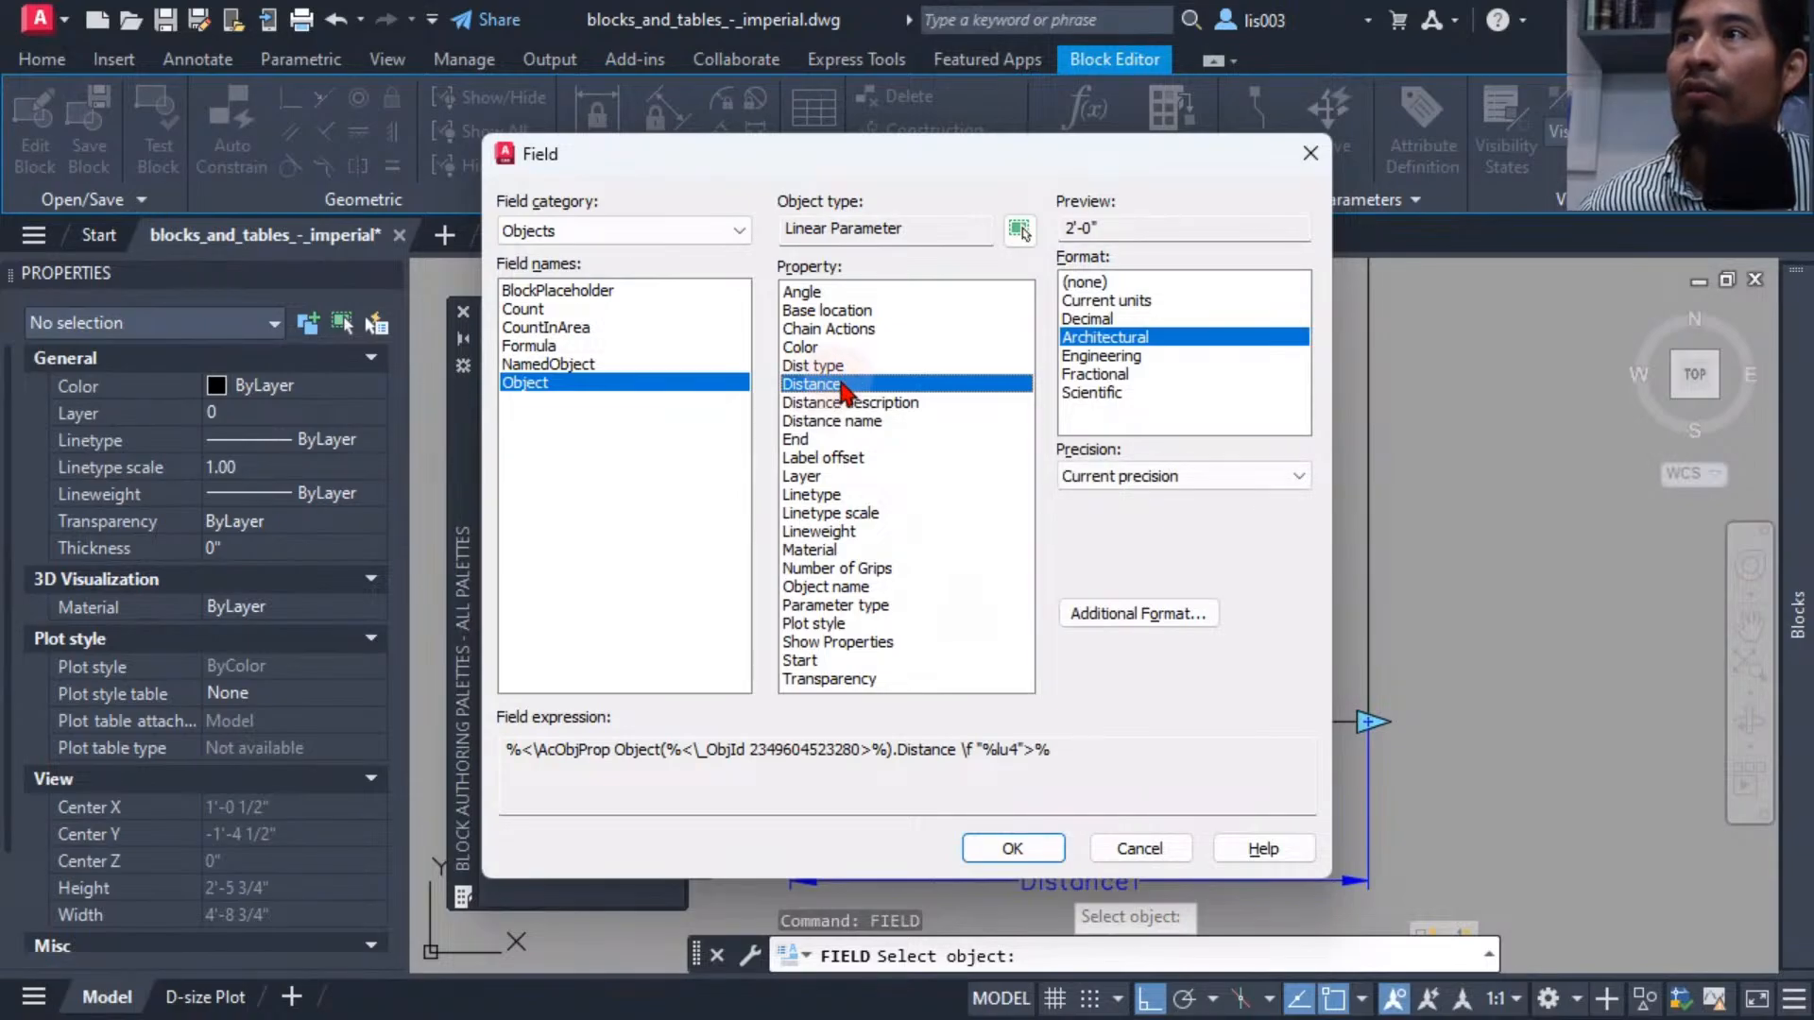
click(1004, 848)
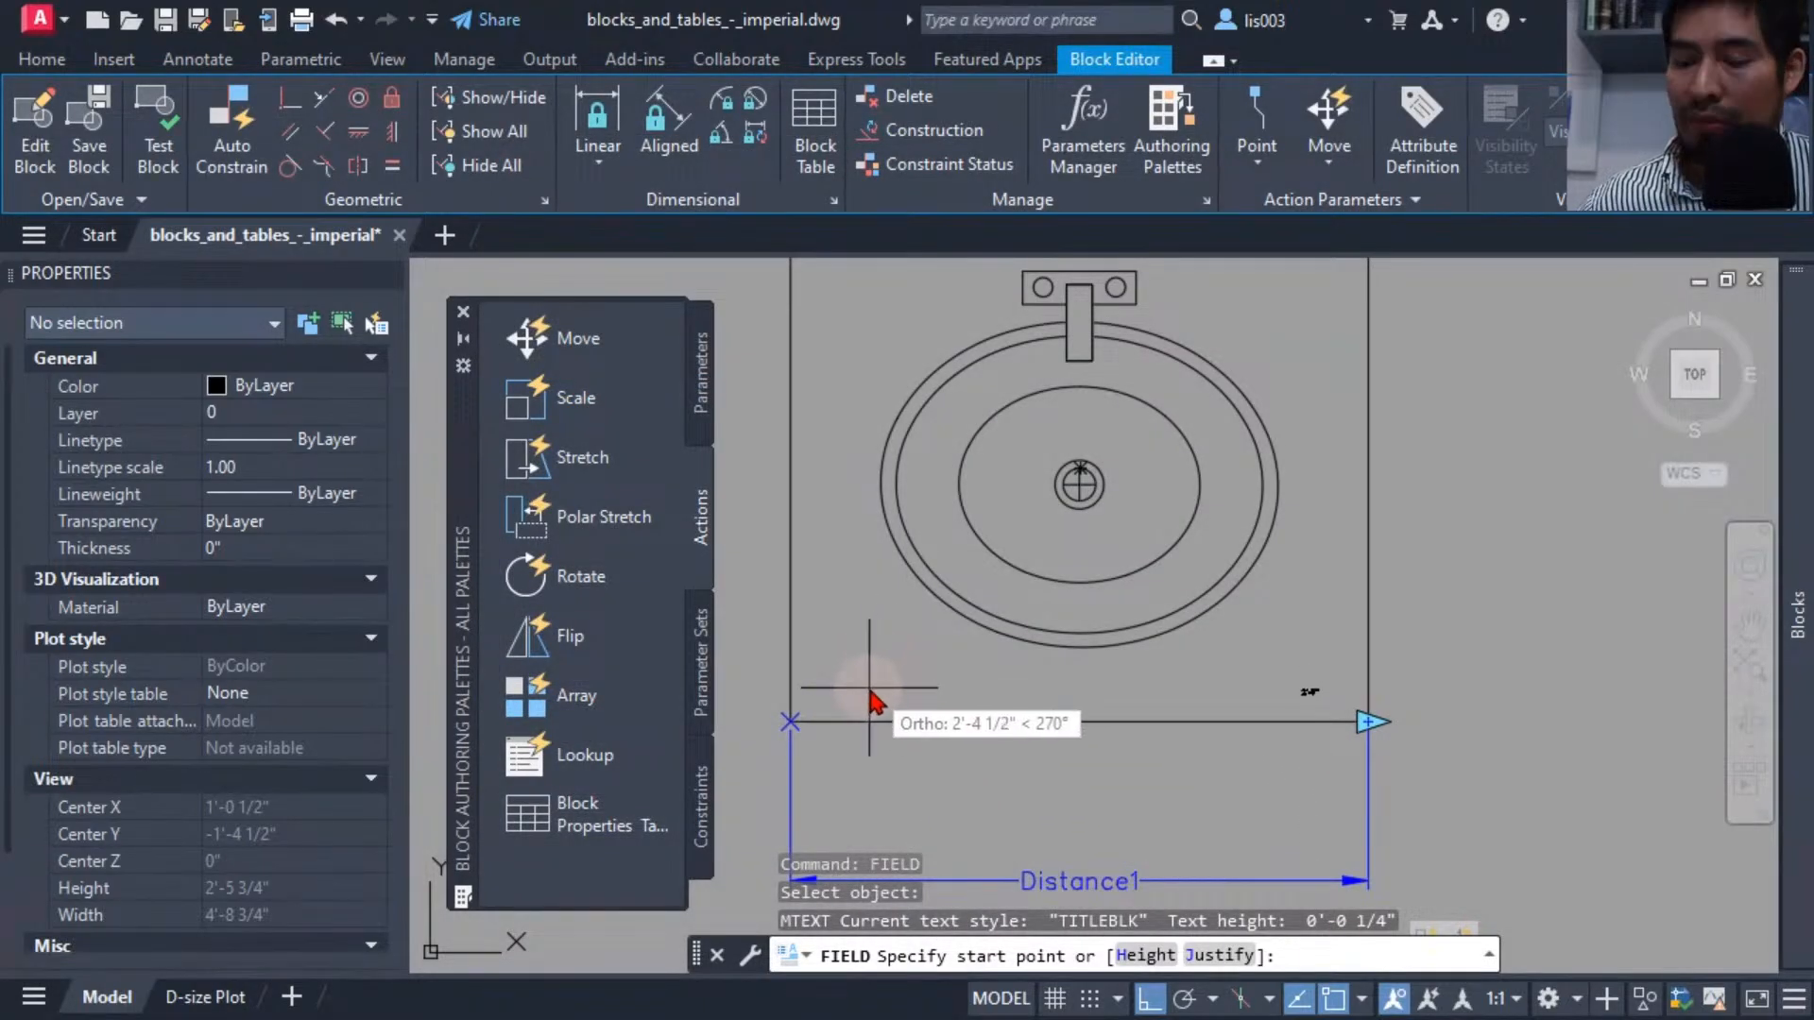
Place the distance field text just above the sink's bottom edge and select it.
key(F8)
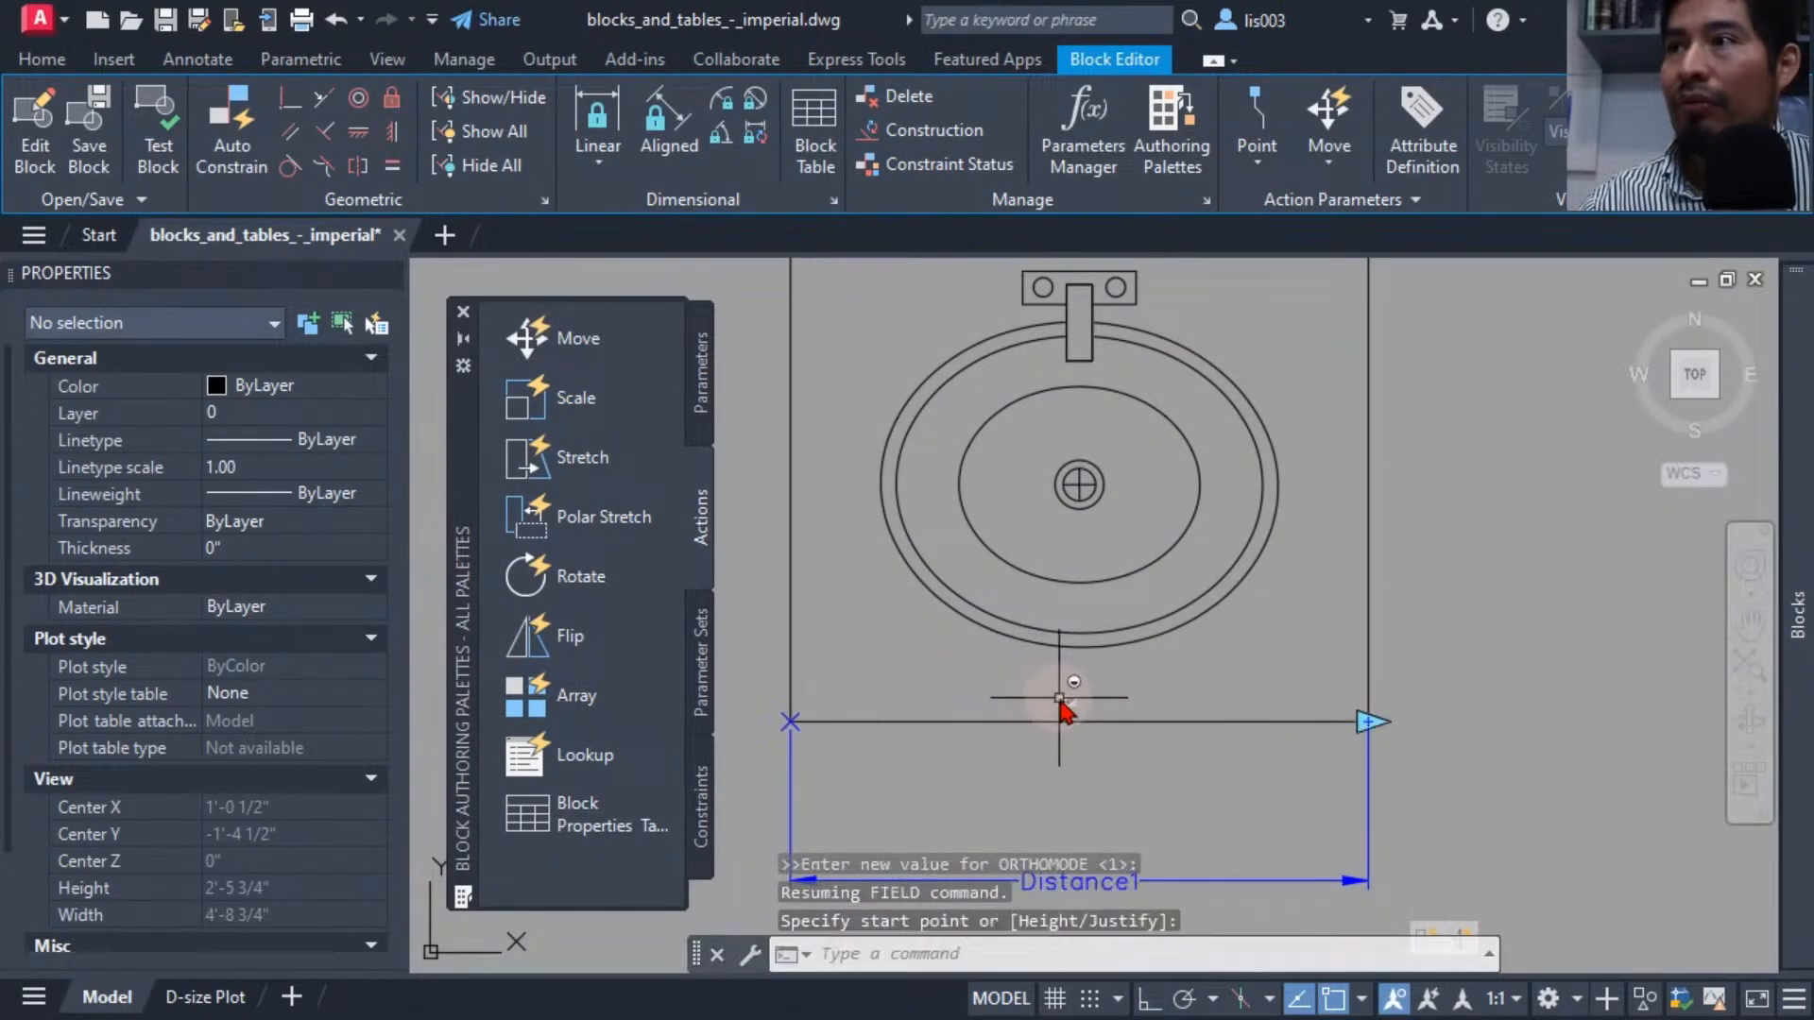
key(F8)
scroll(1060, 700, up, 5)
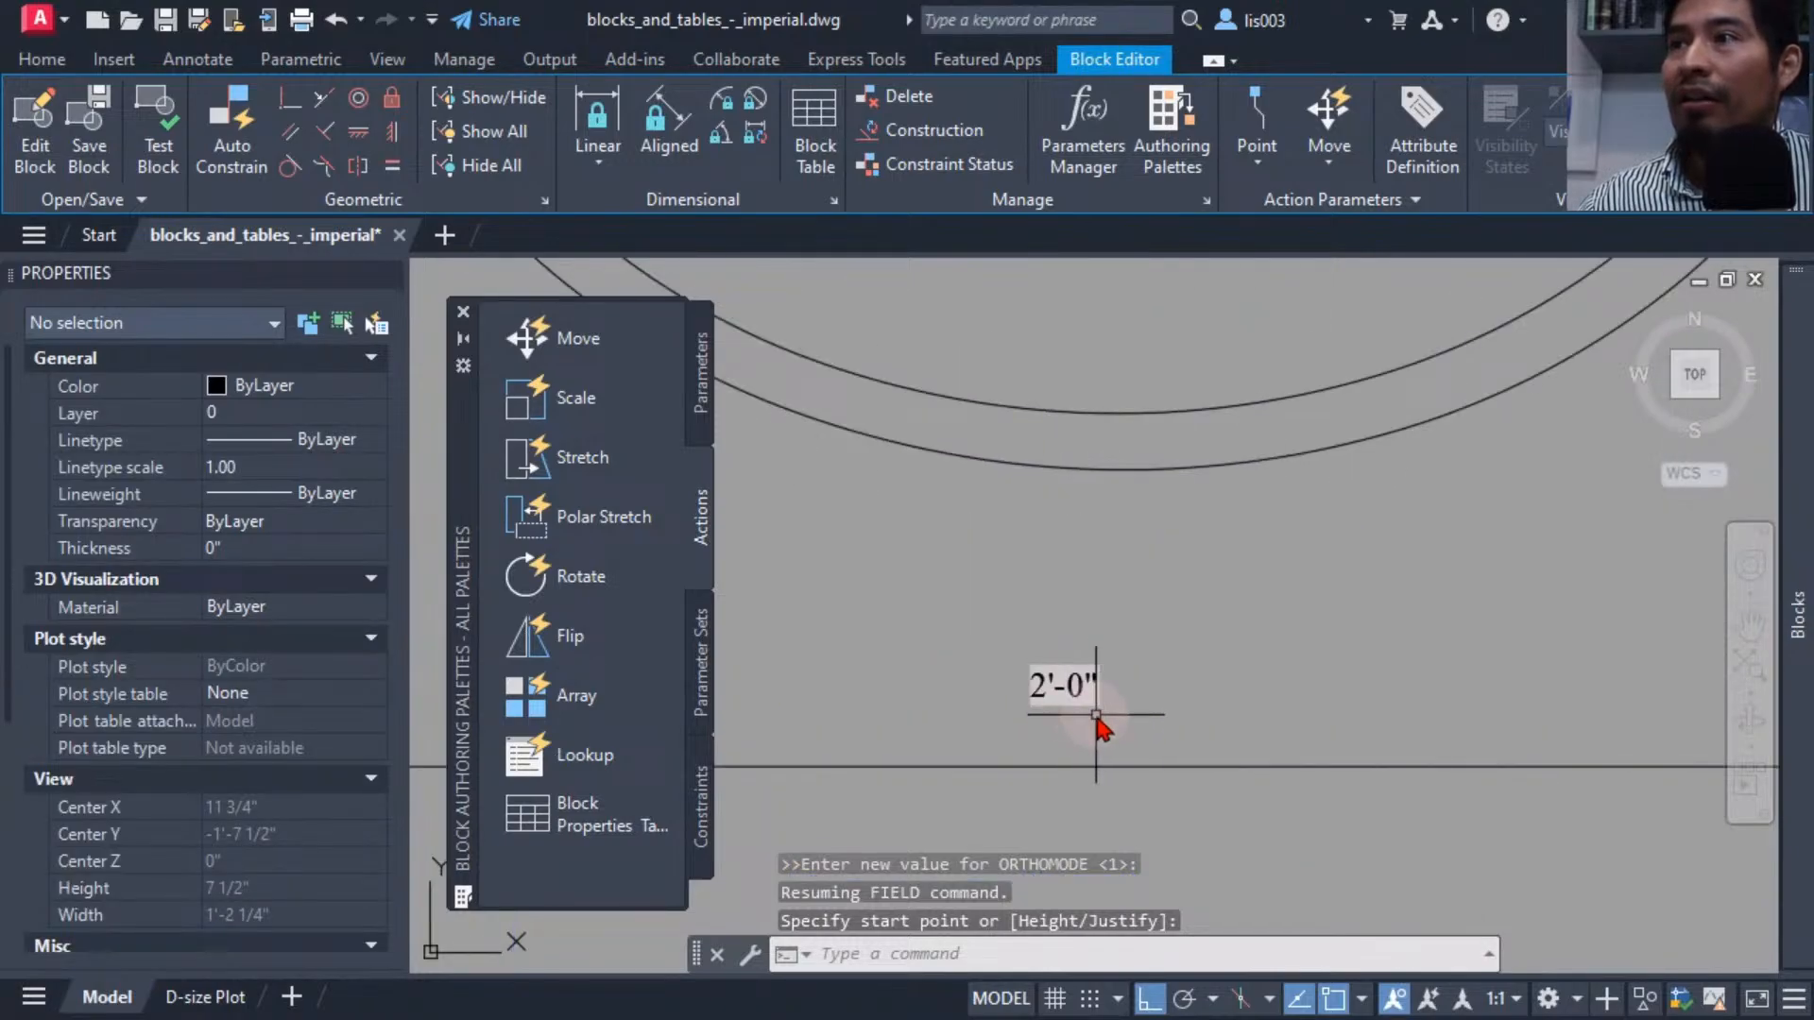
click(1096, 715)
click(1039, 685)
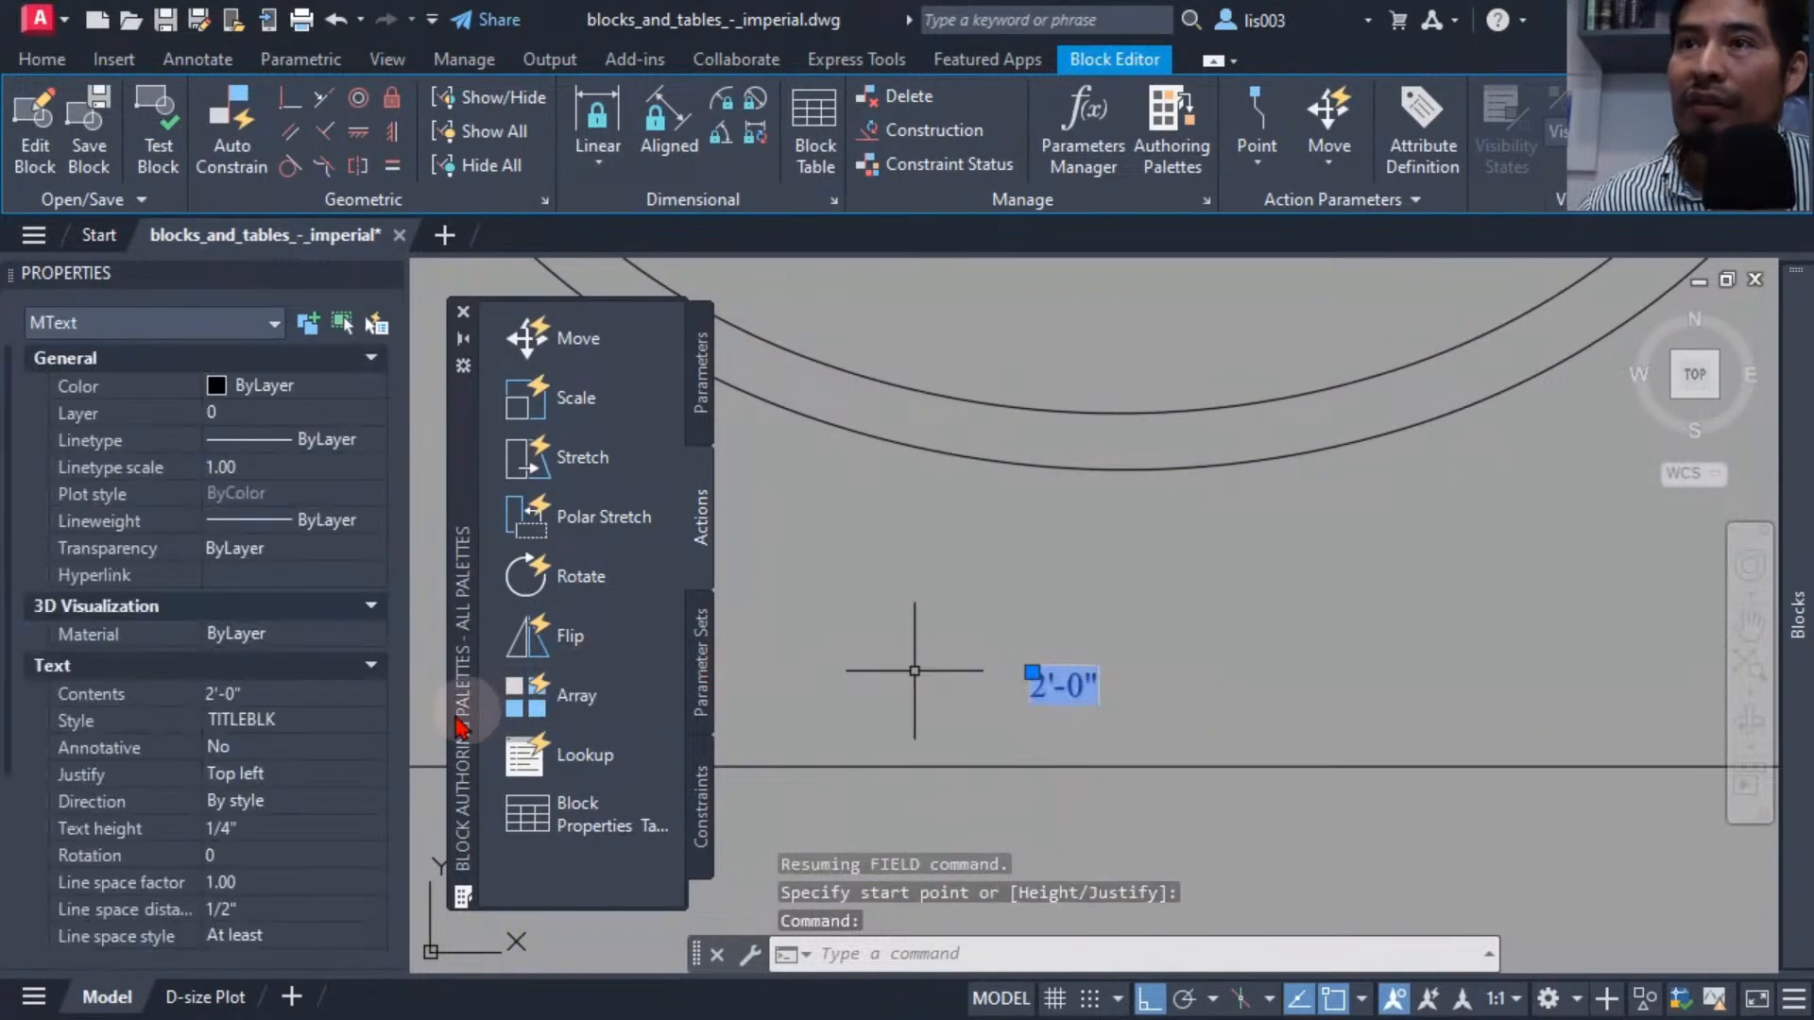
Set the field text height to 1 1/2" and reposition it above the bottom edge.
click(300, 828)
text(1.)
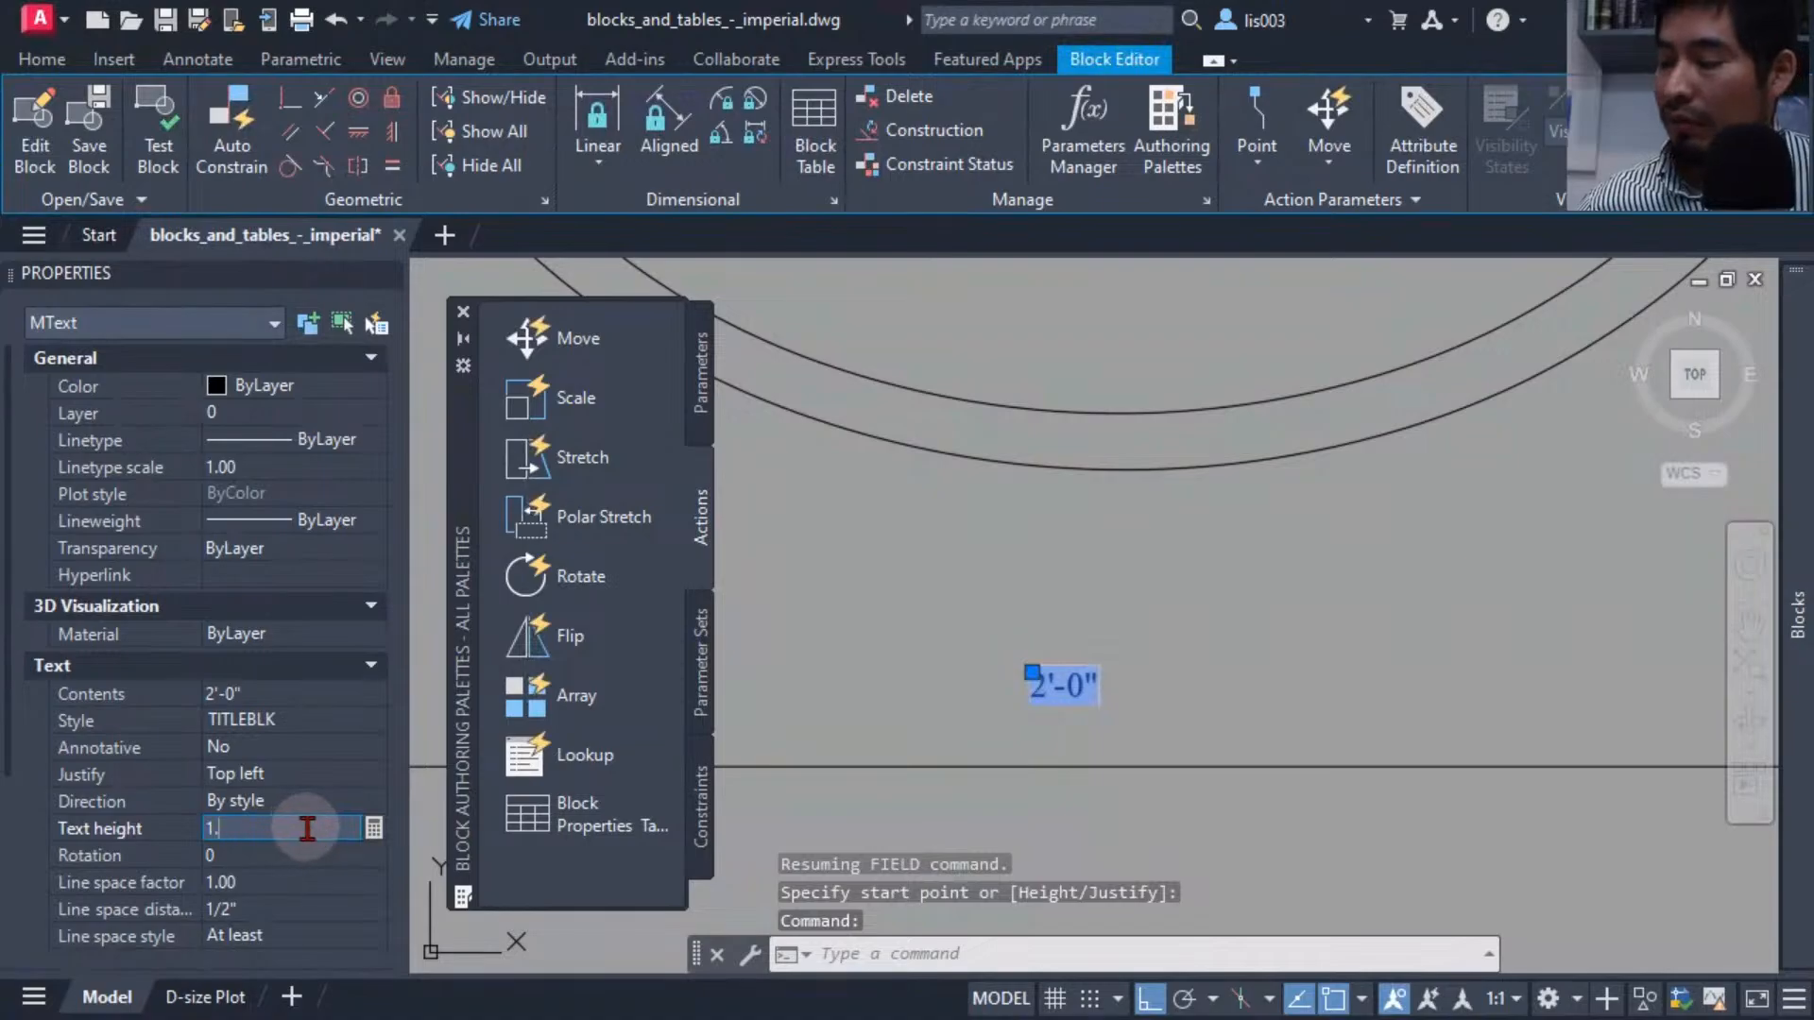
text(5)
key(Tab)
scroll(940, 680, down, 3)
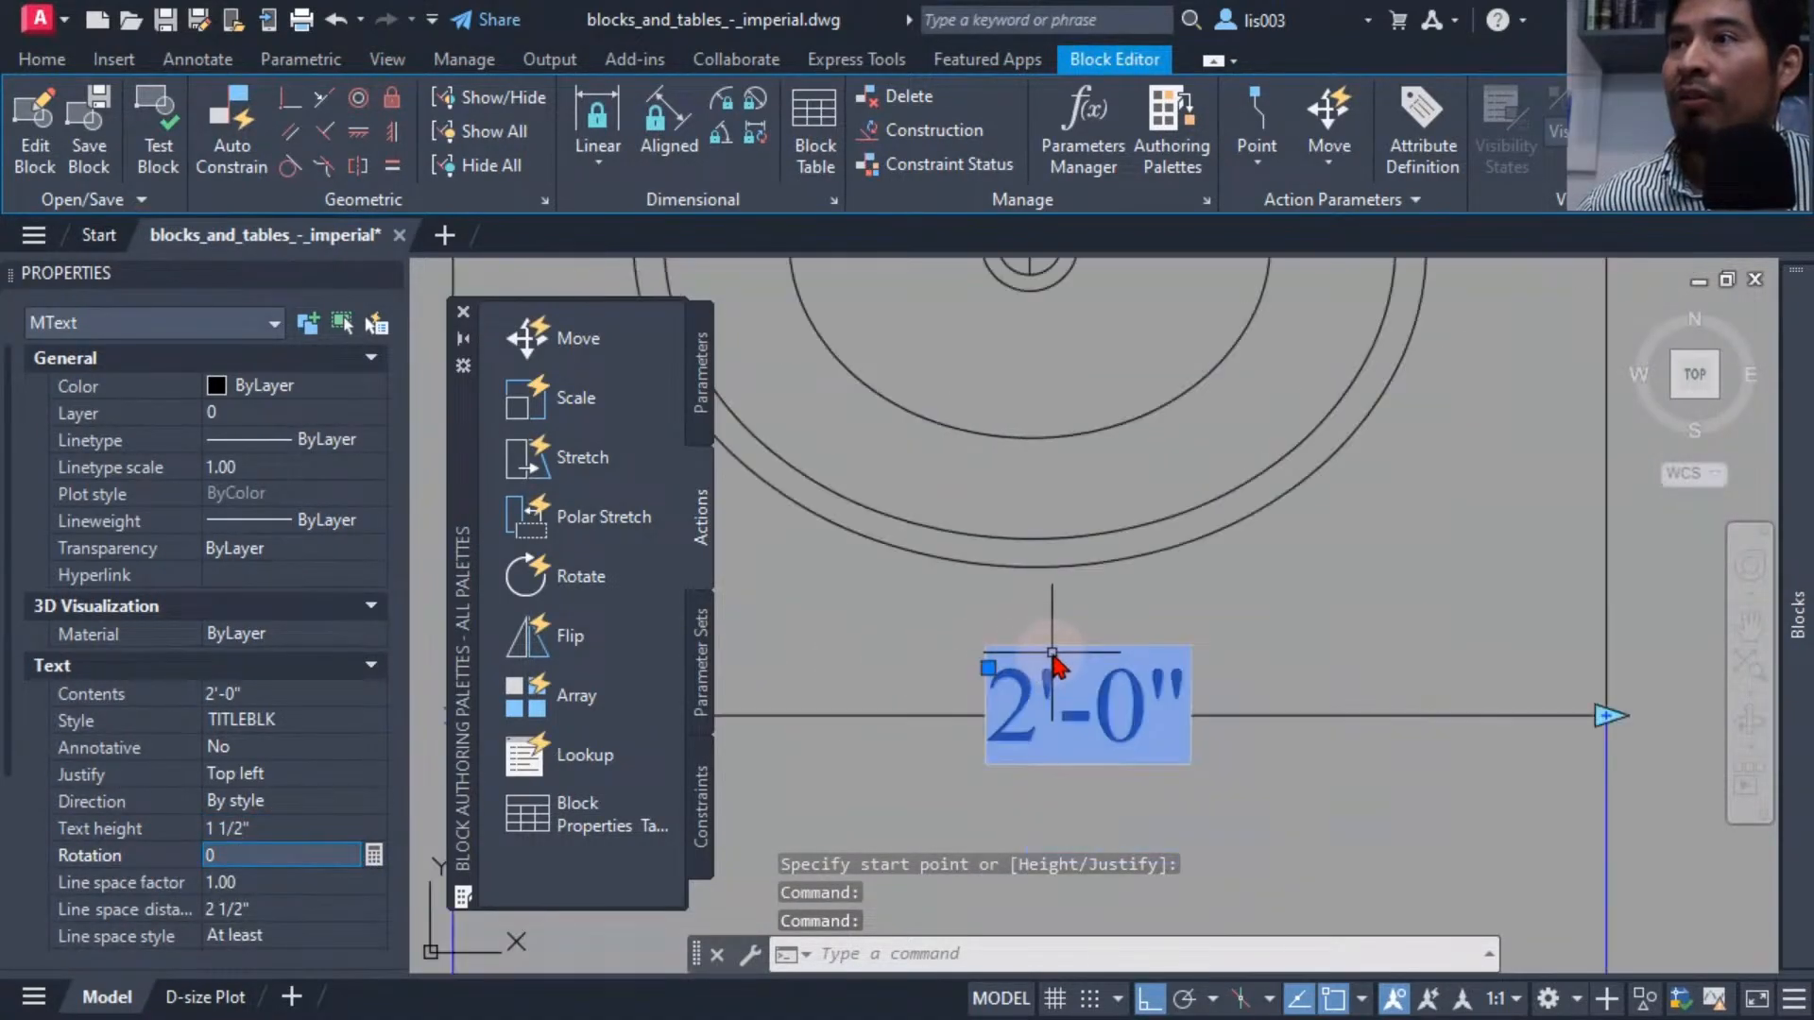
drag(1033, 643, 988, 588)
scroll(1134, 661, down, 4)
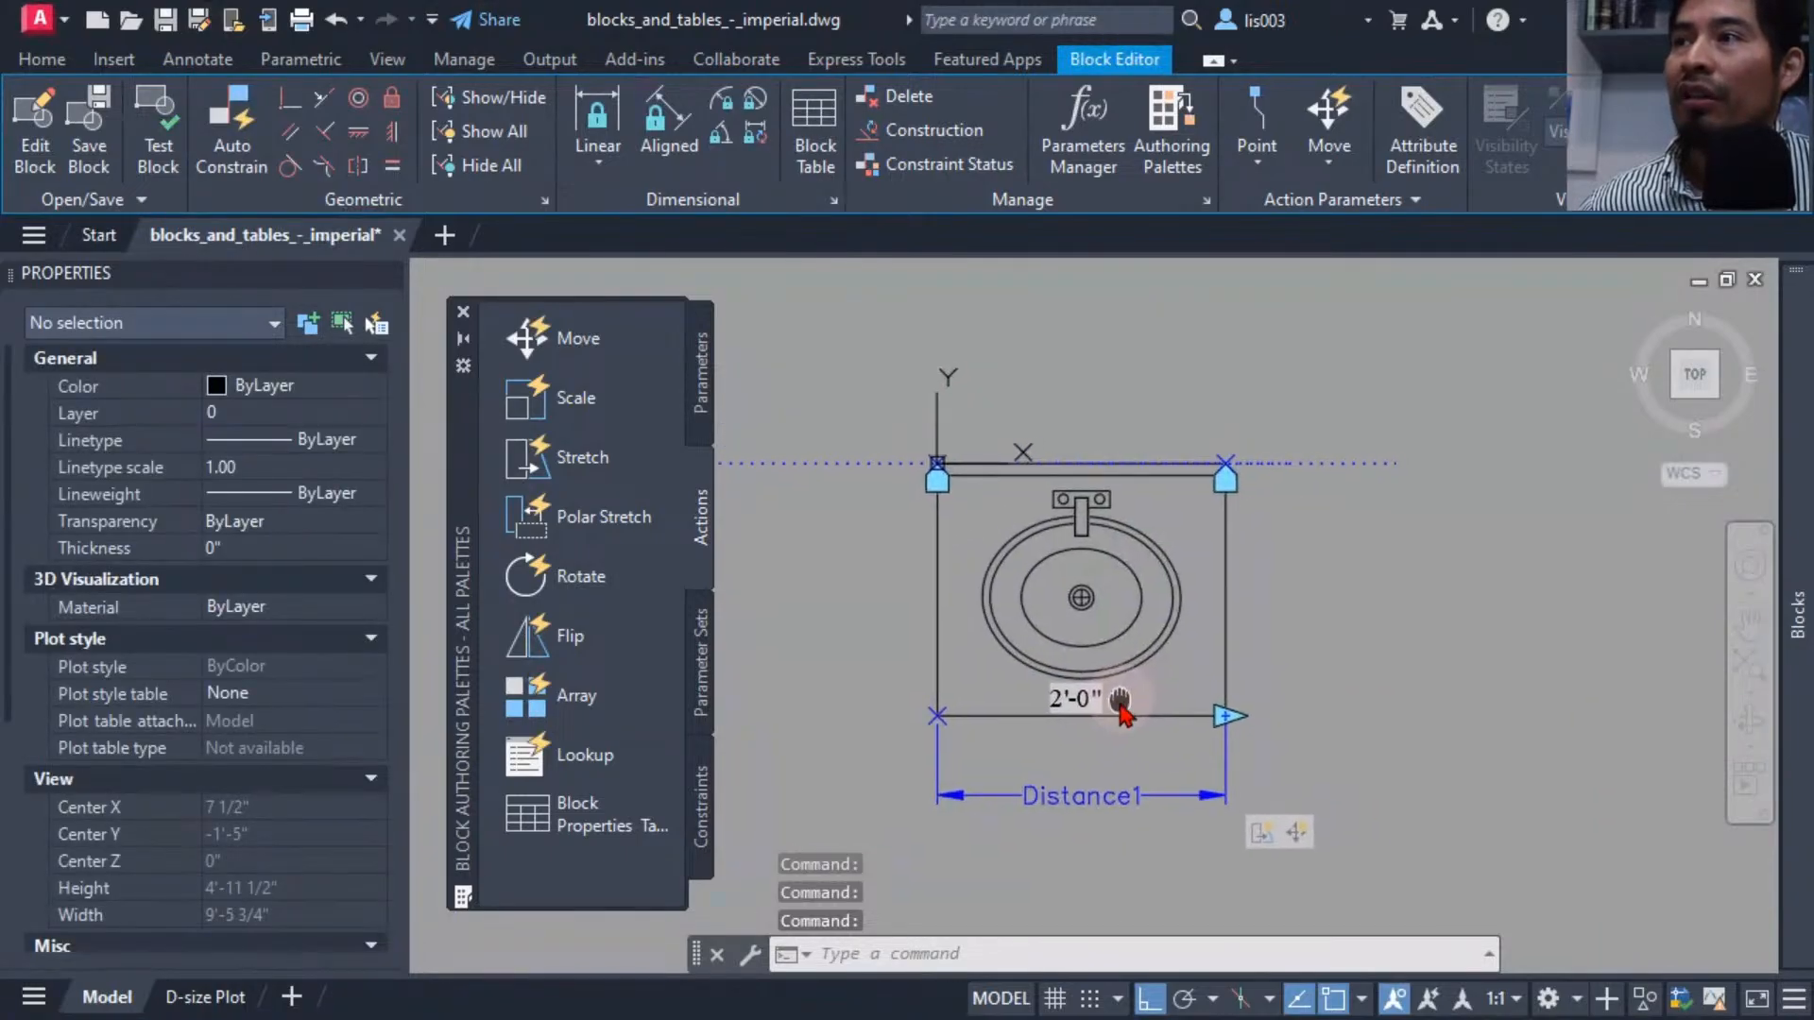
middle_drag(1120, 699, 1116, 702)
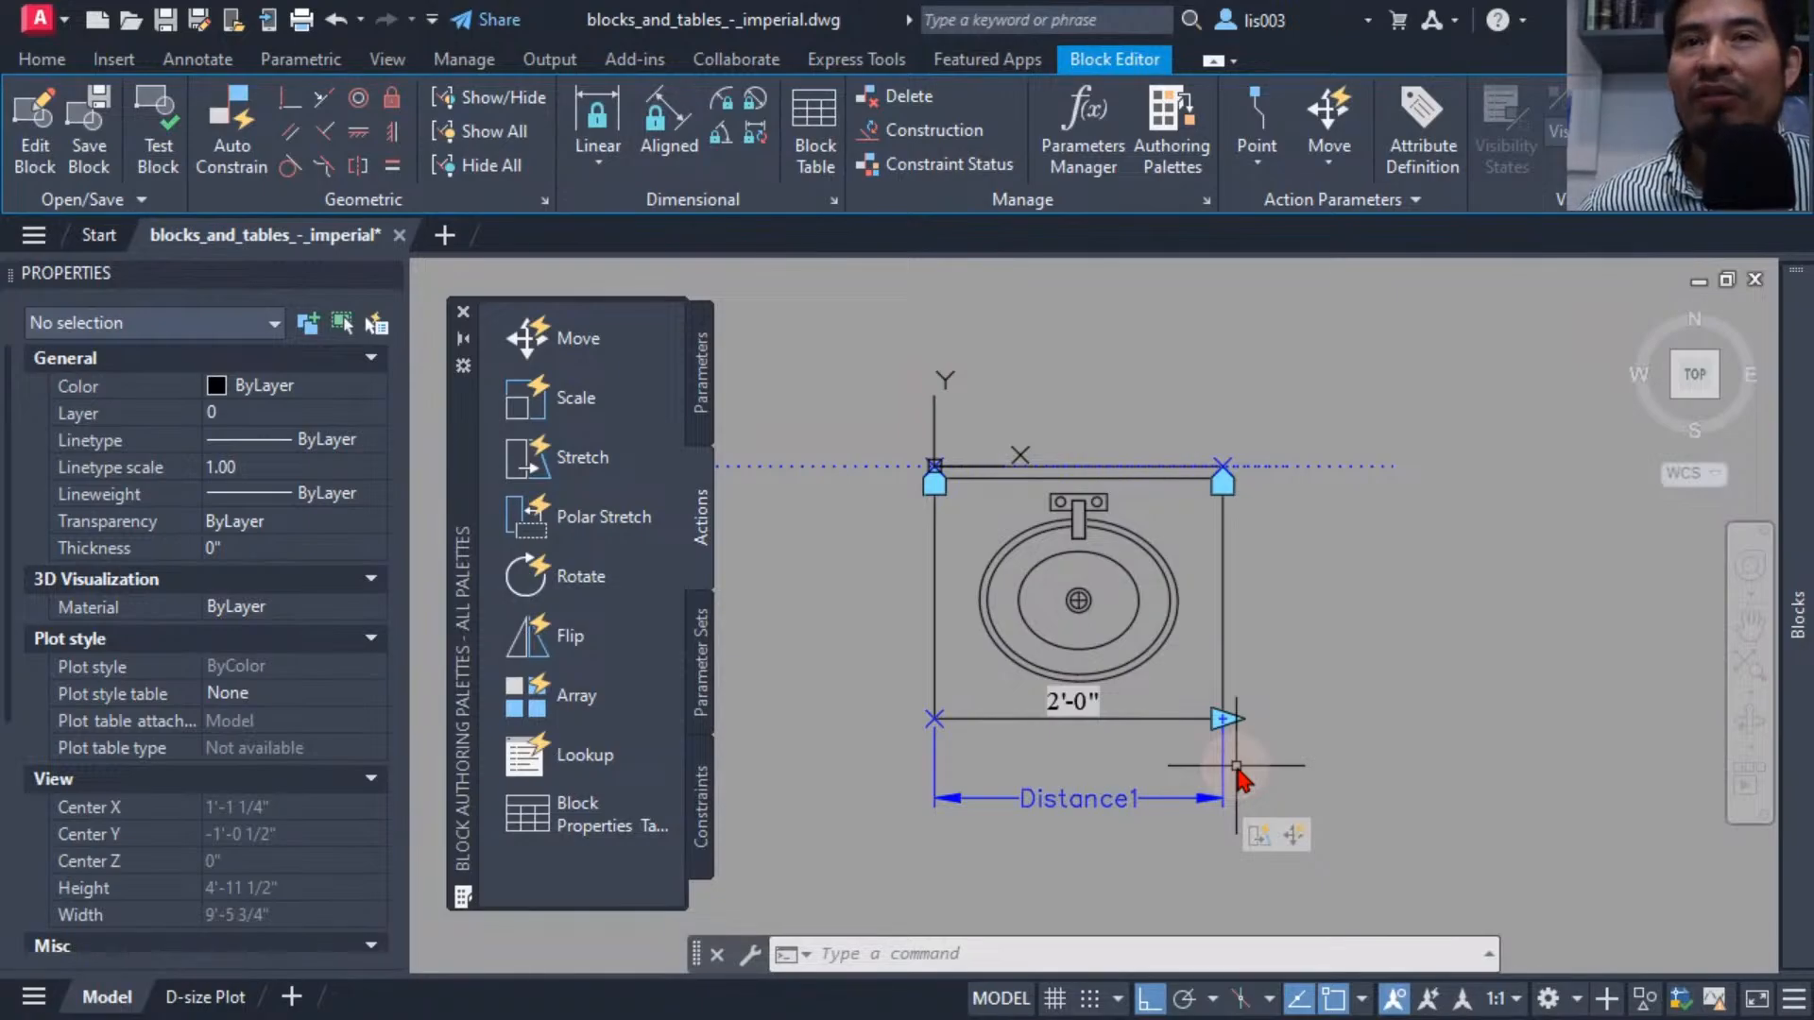
Delete the distance field text from the block.
scroll(1075, 723, up, 3)
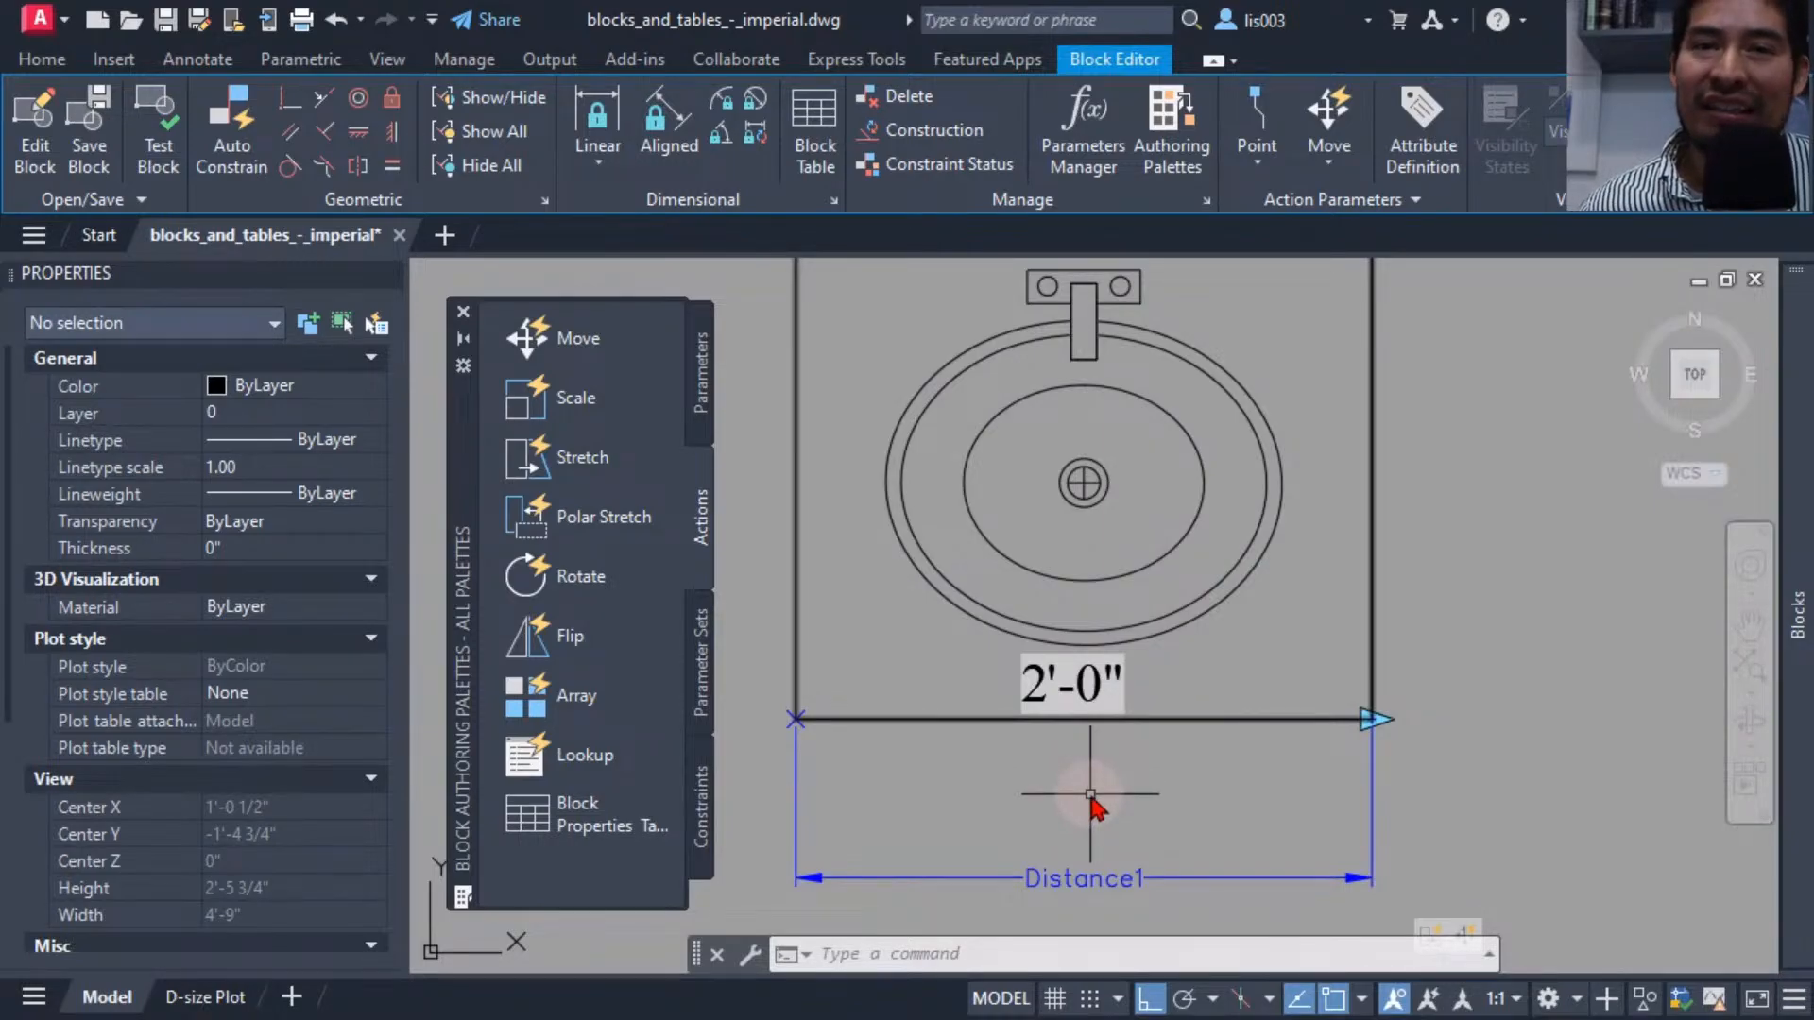
text(r)
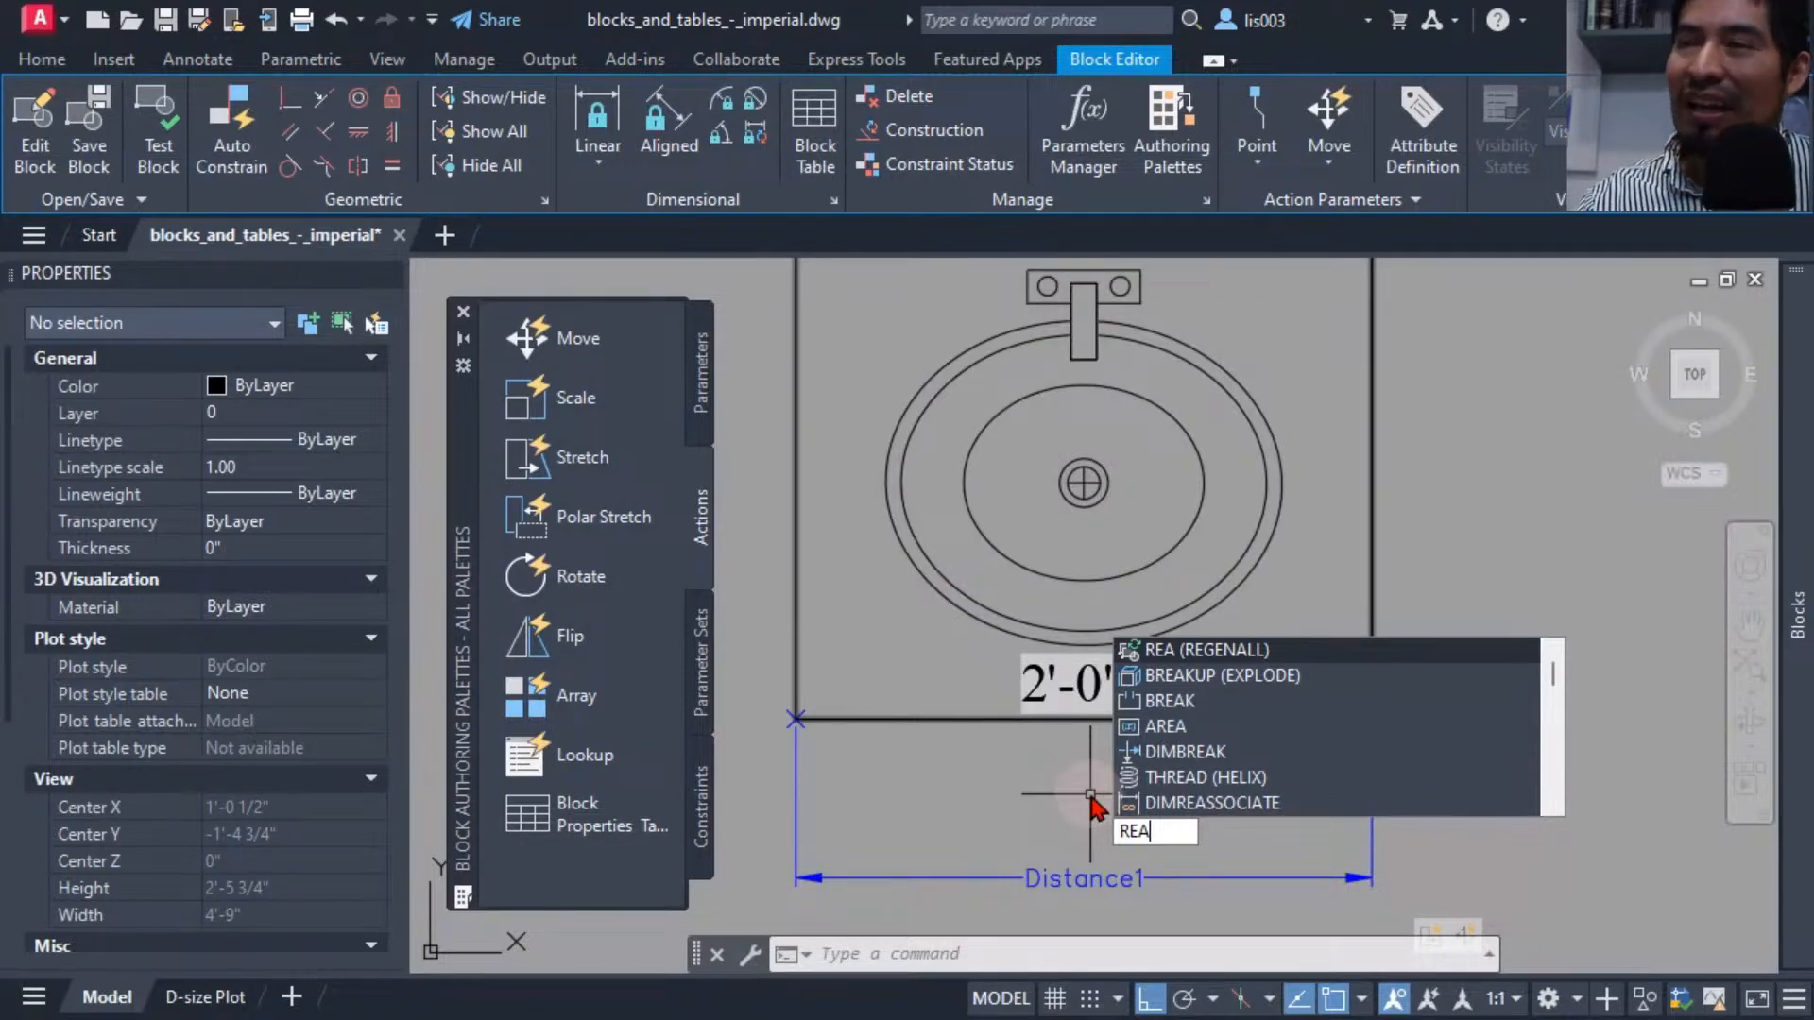
key(Escape)
click(1132, 677)
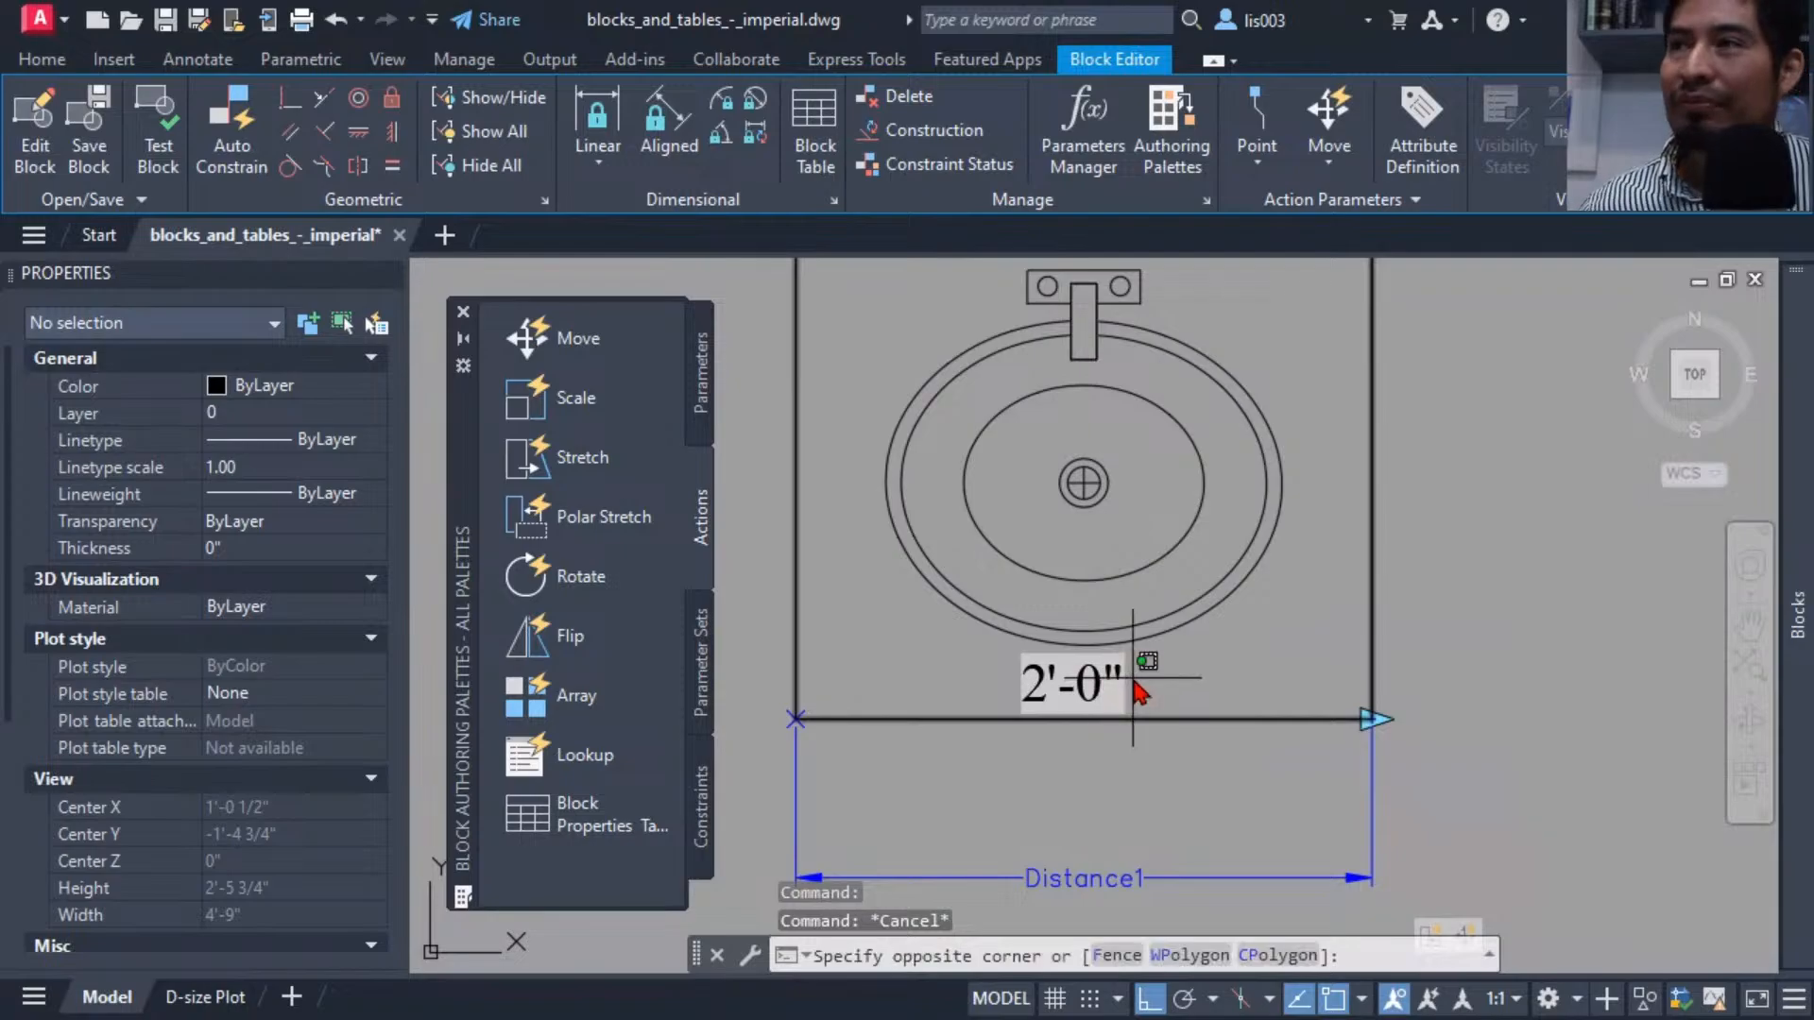
click(1115, 723)
key(Delete)
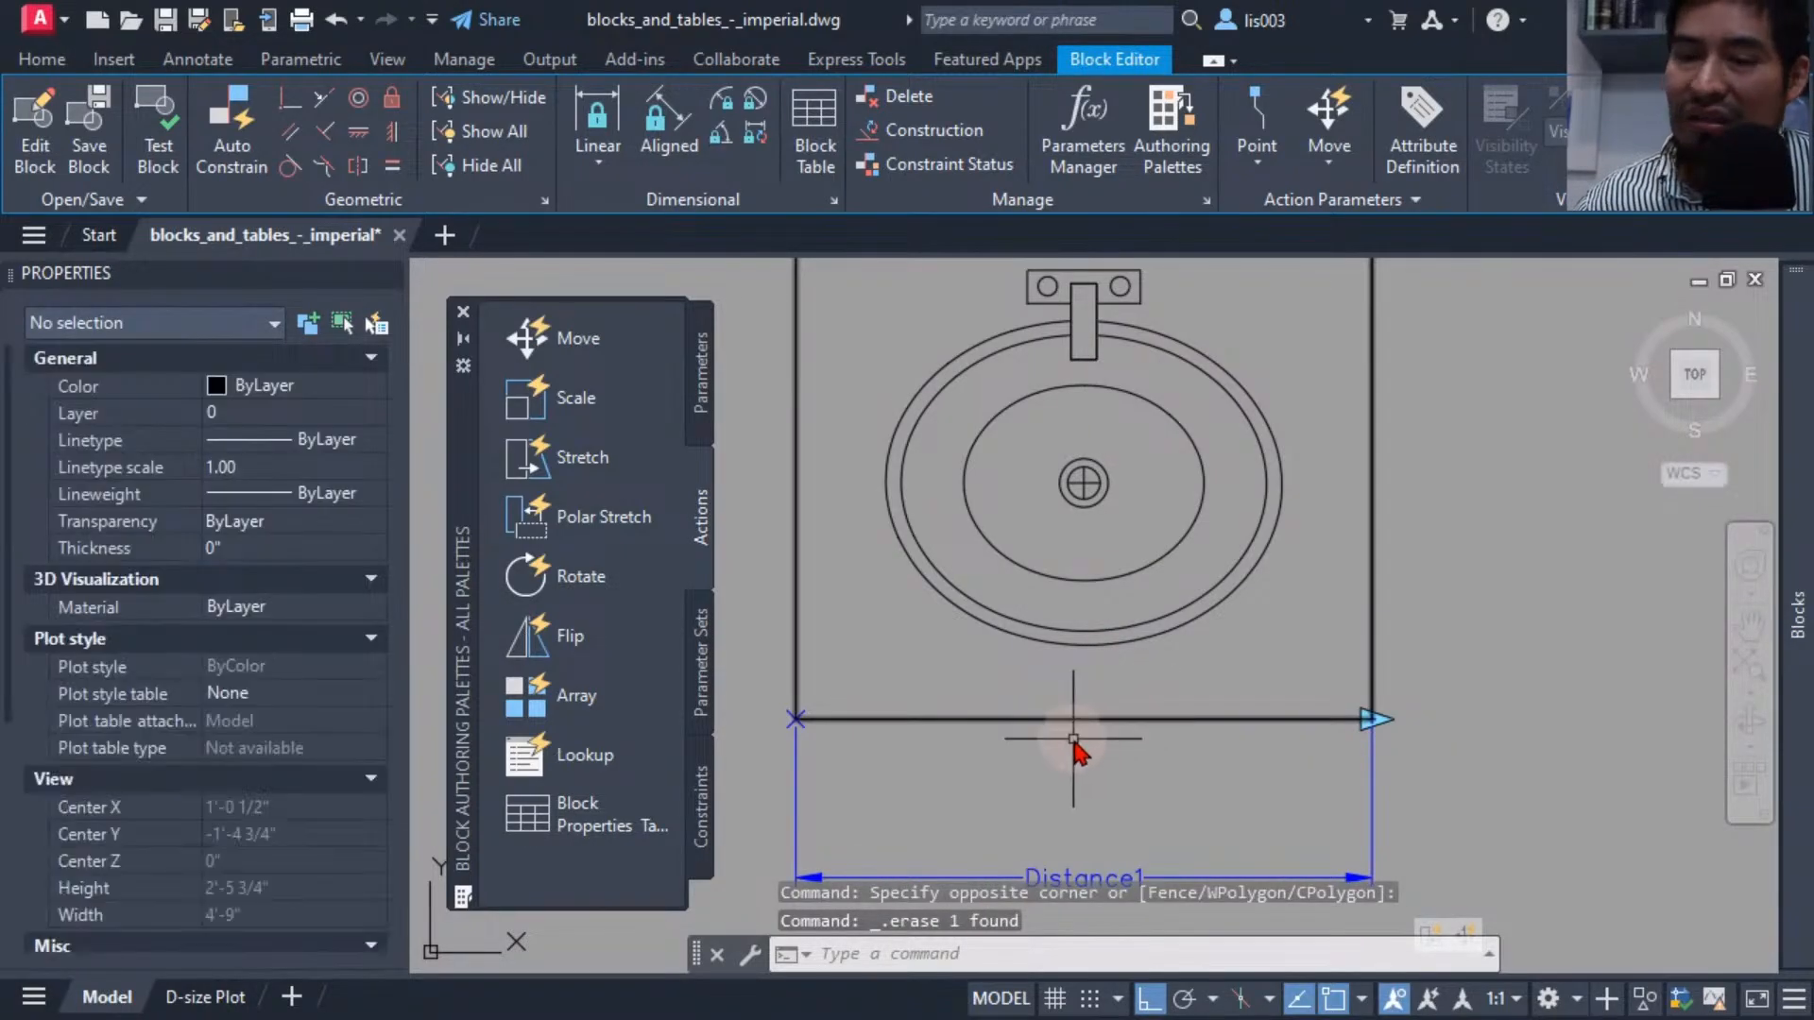
Regenerate the drawing.
middle_drag(1071, 738, 1084, 768)
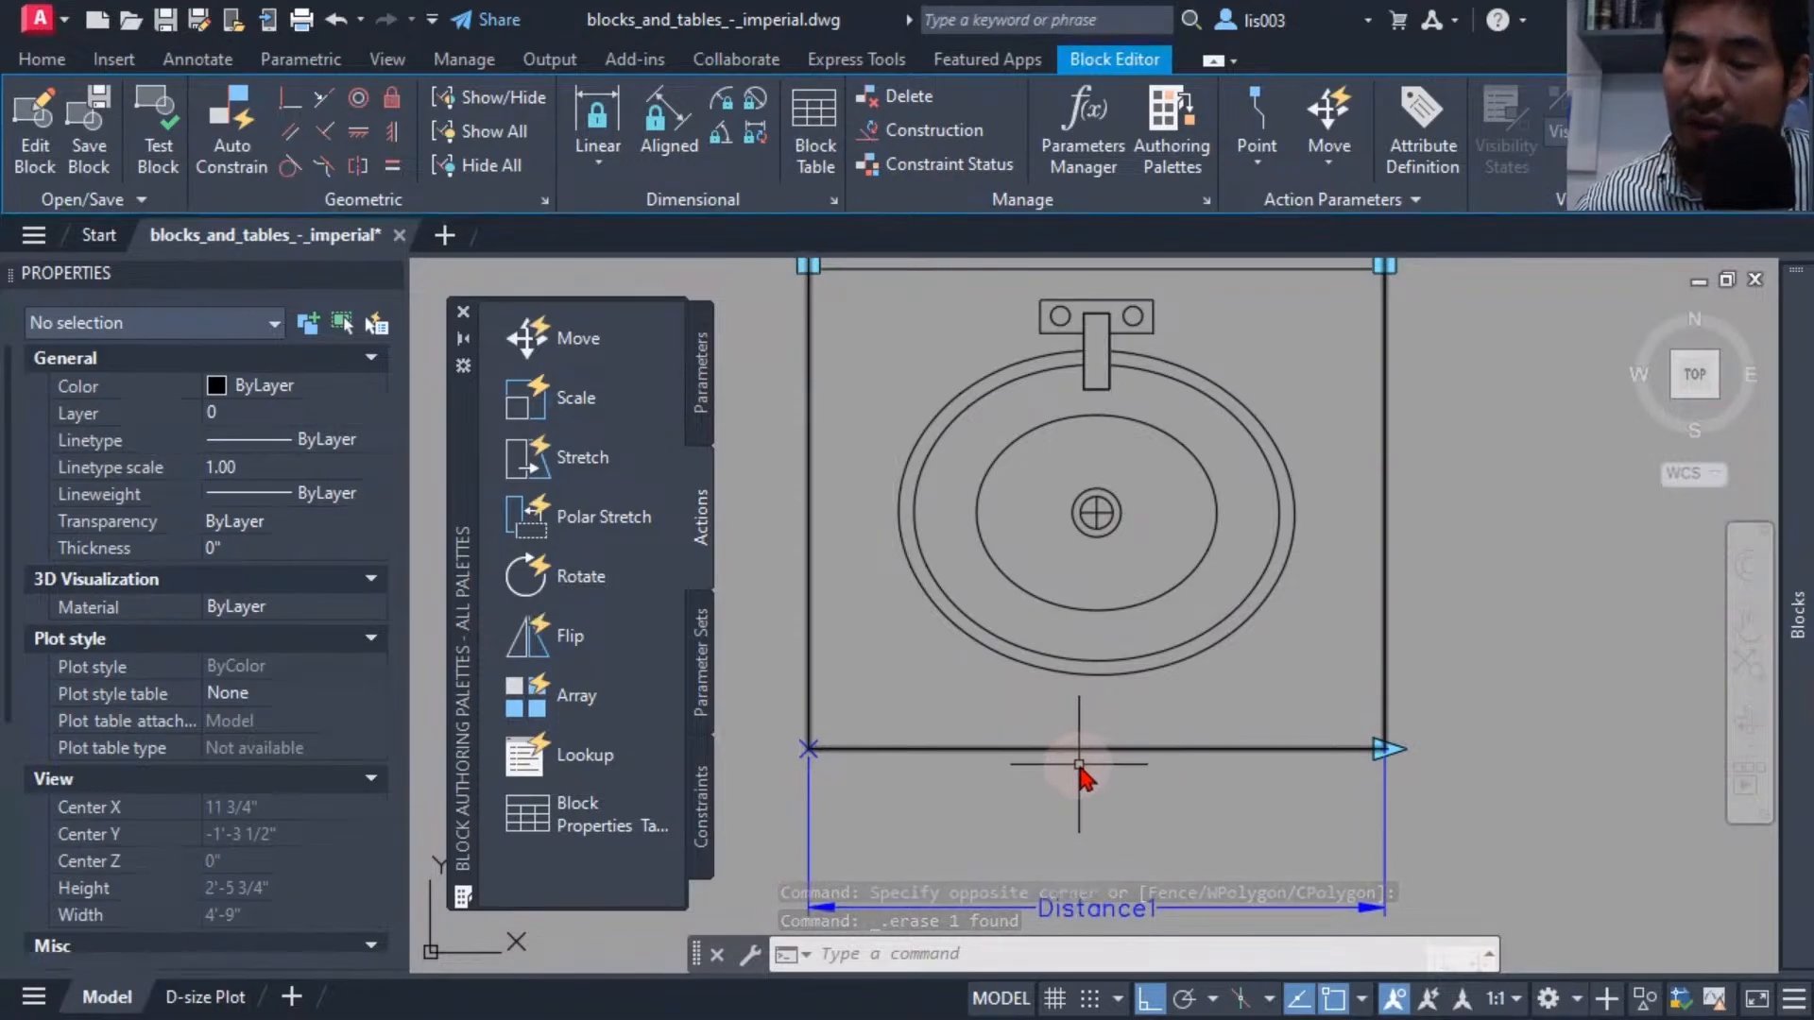
middle_drag(1116, 784, 1146, 801)
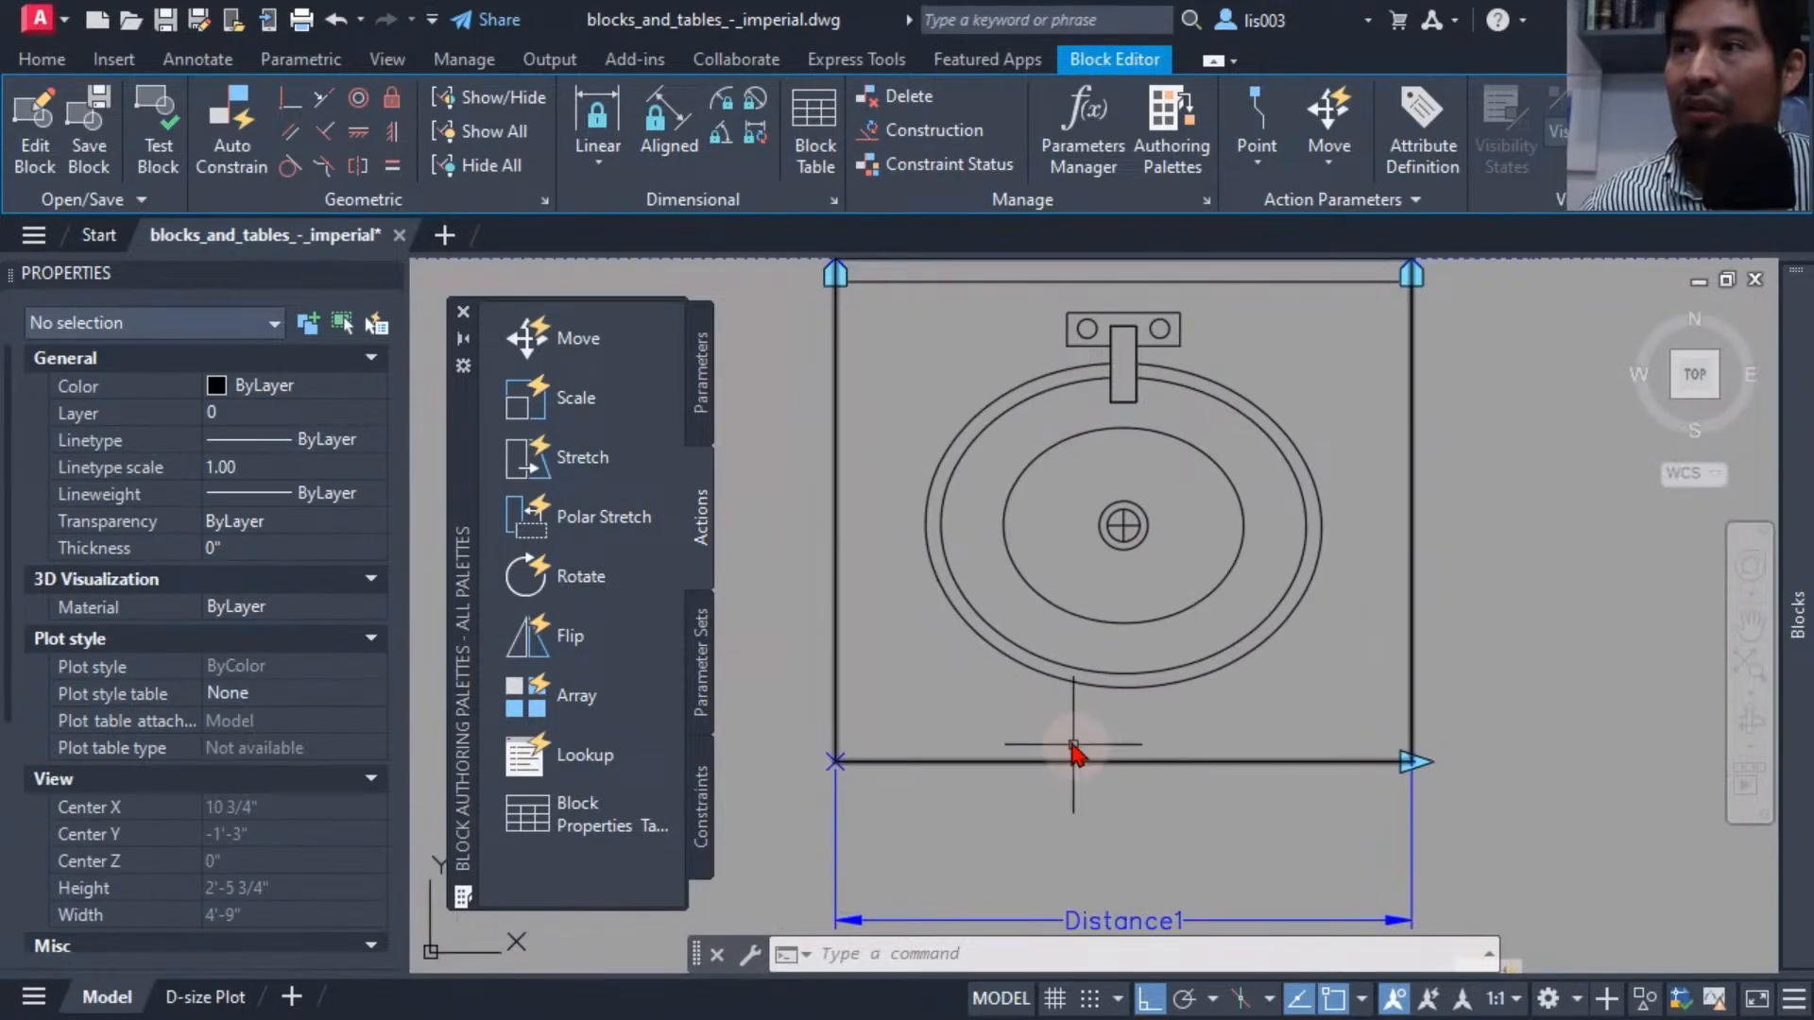
middle_drag(1073, 753, 1045, 712)
text(re)
key(Return)
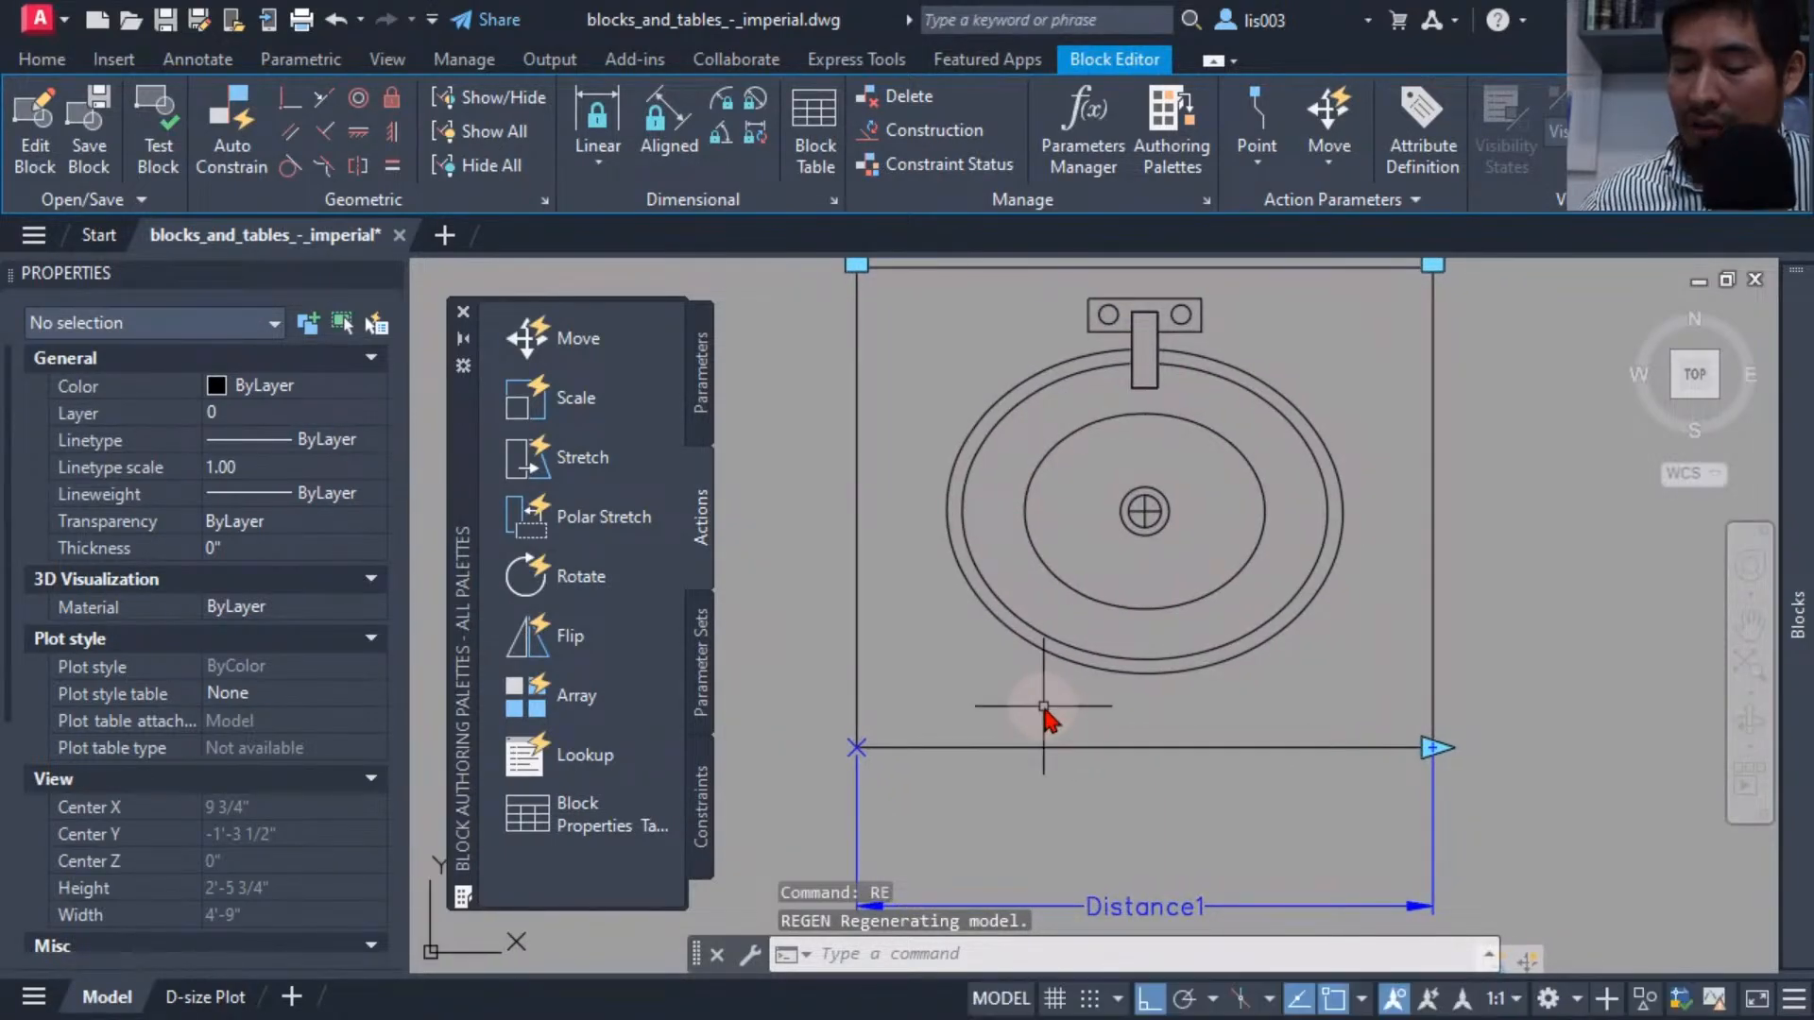
Add a linear dimension across the sink's bottom edge from corner to corner, placed just above it.
text(dli)
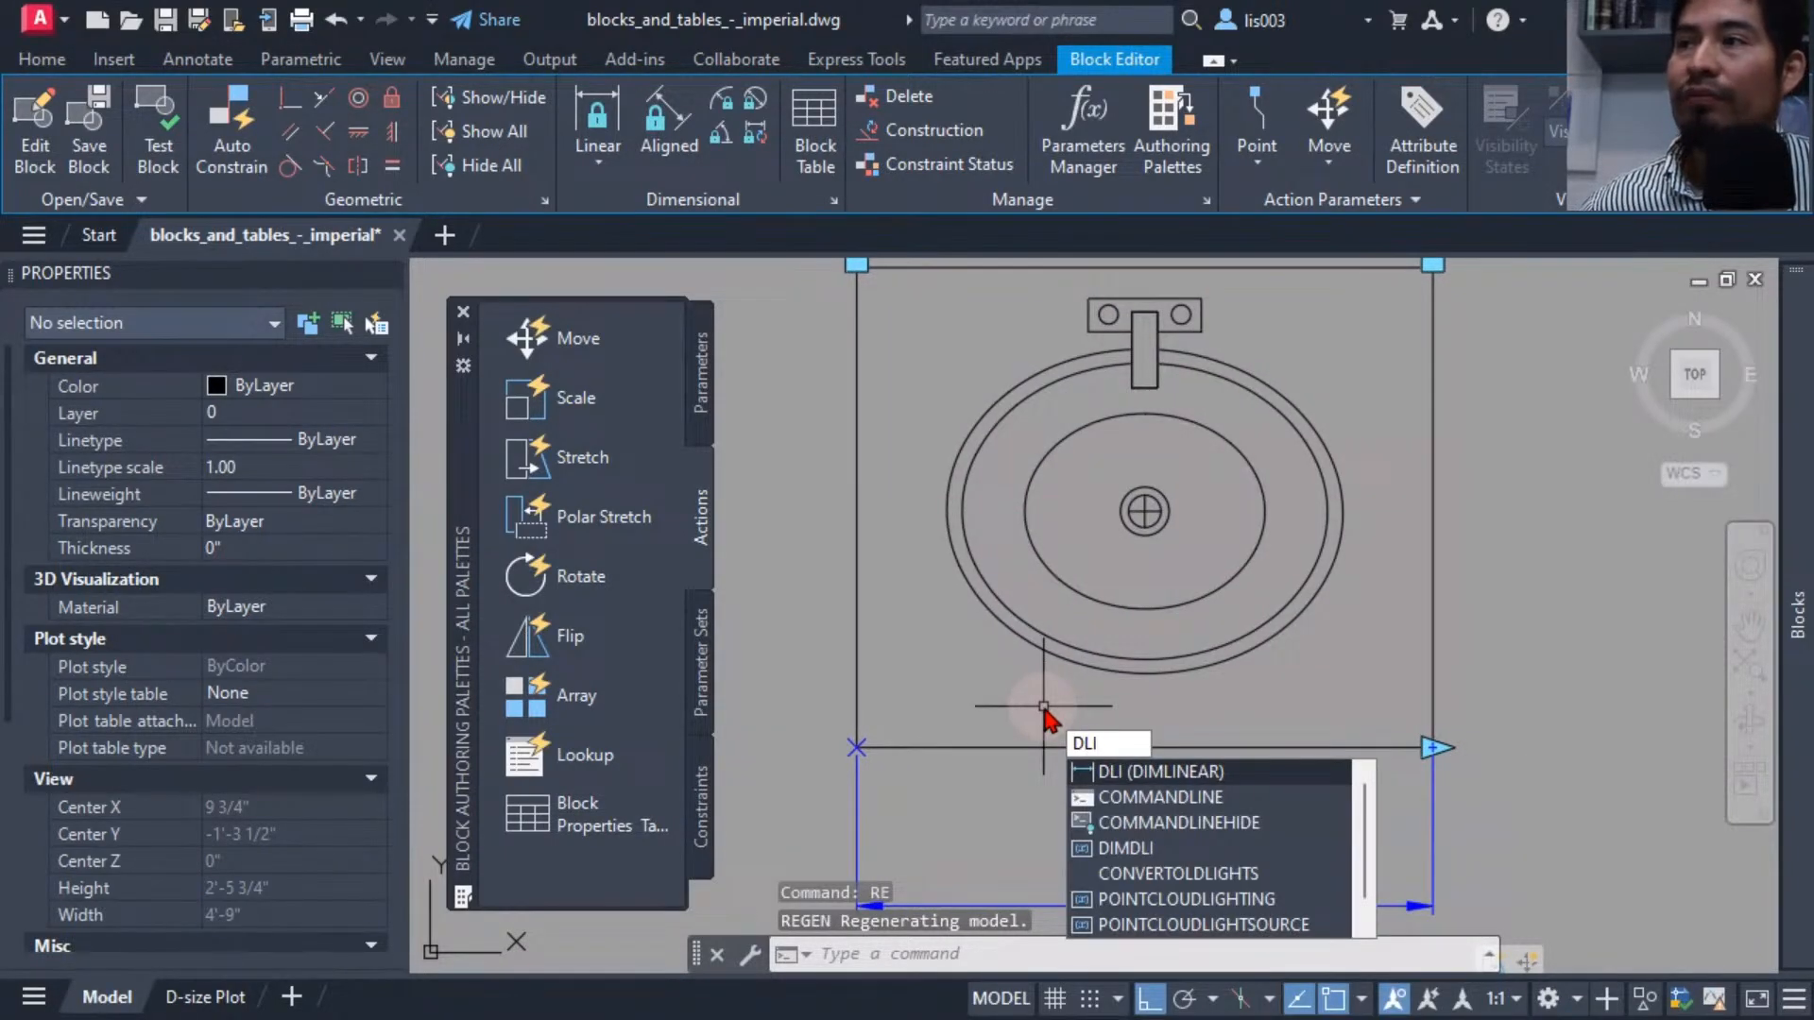
key(Return)
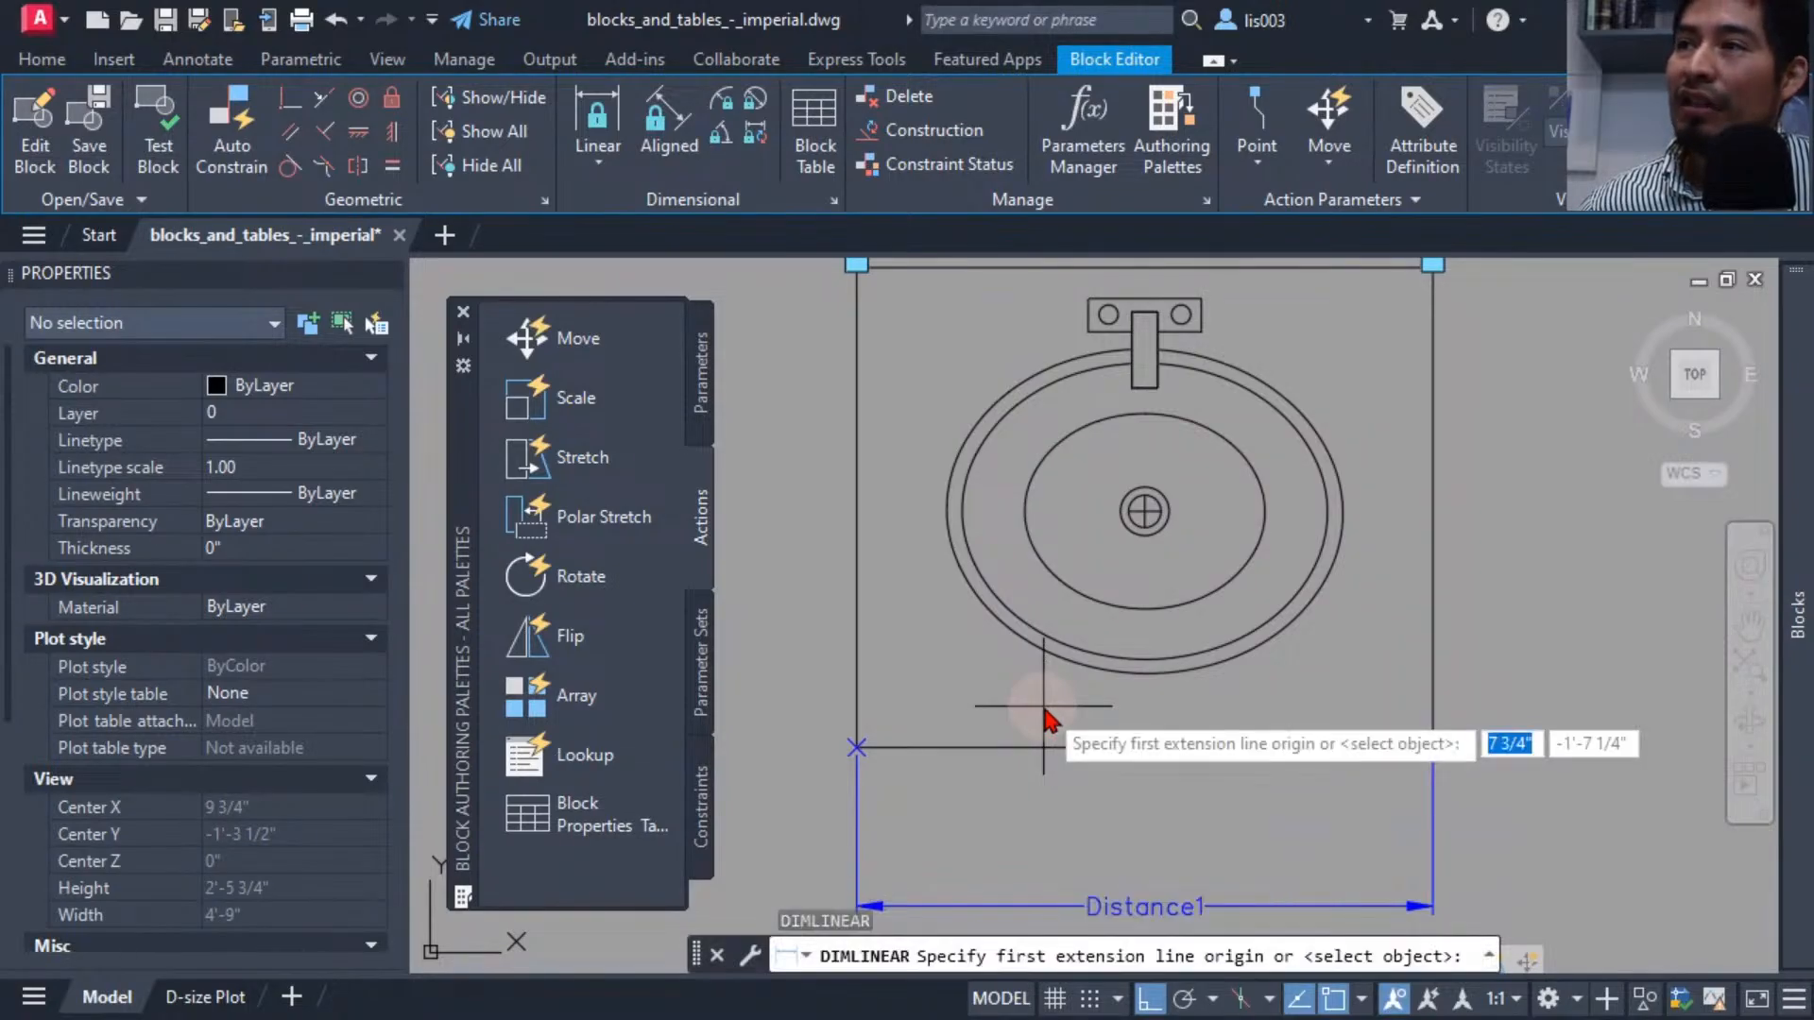
click(858, 746)
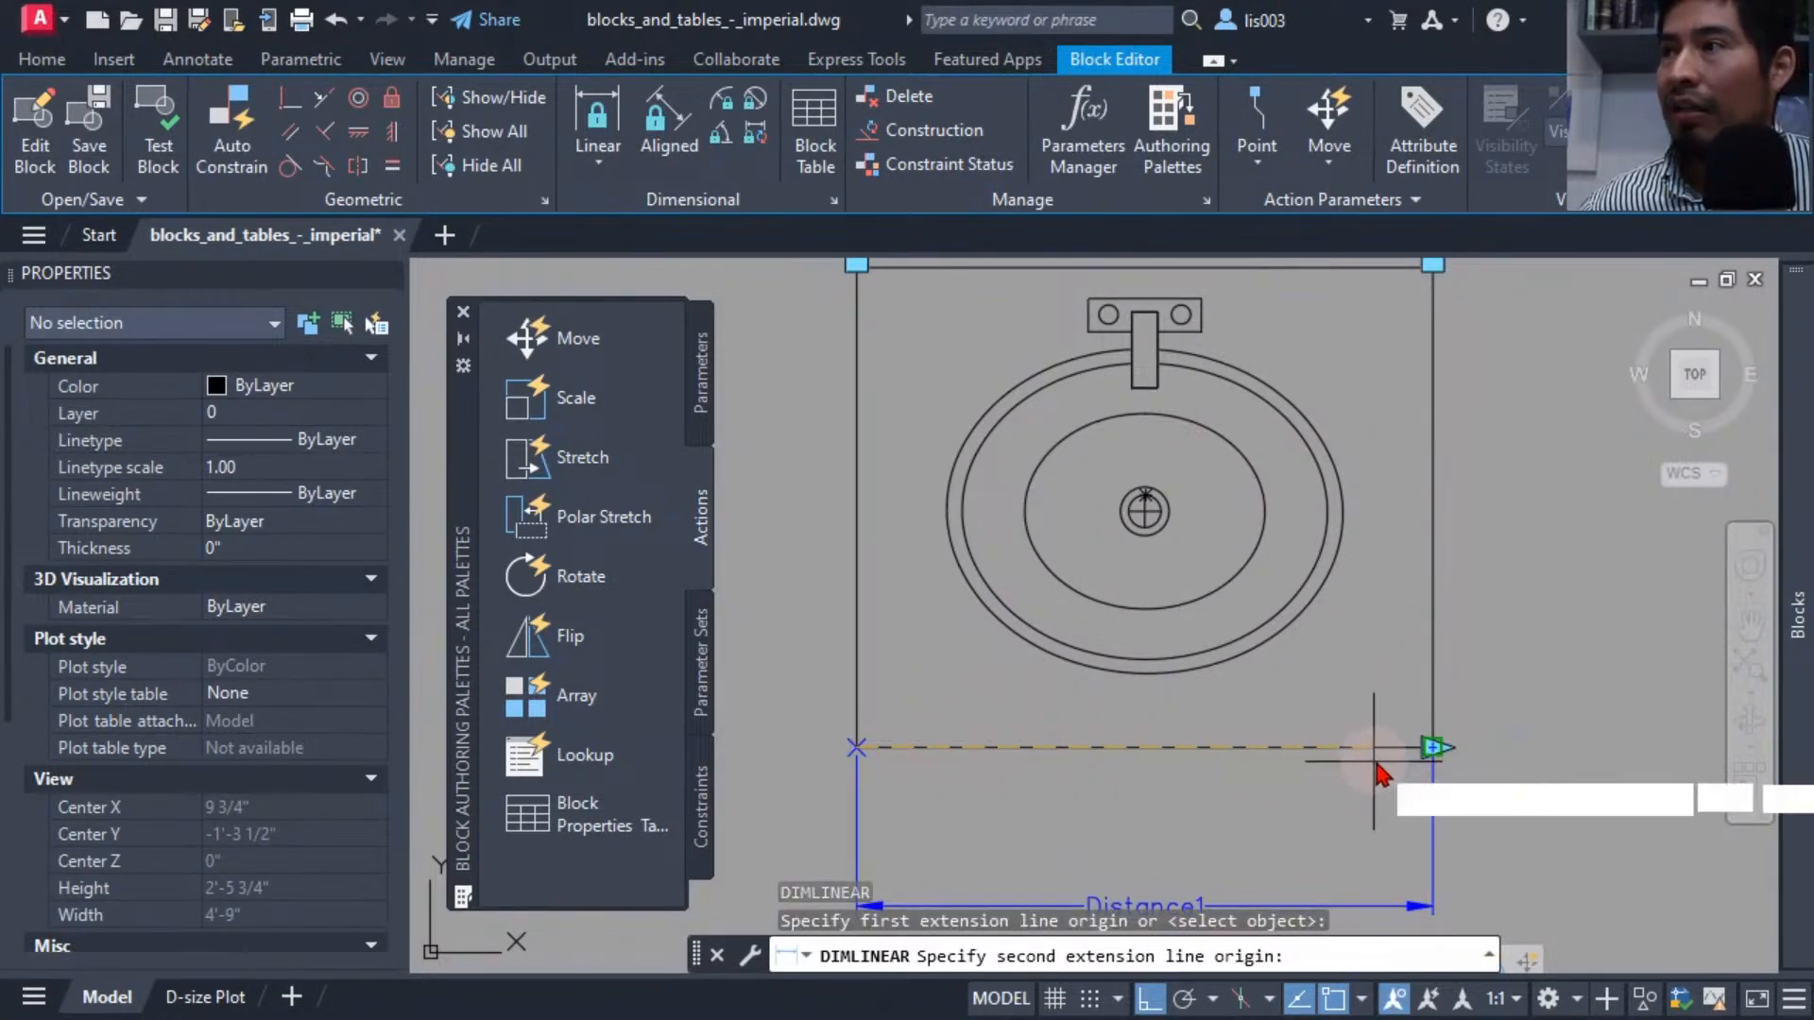
click(1434, 746)
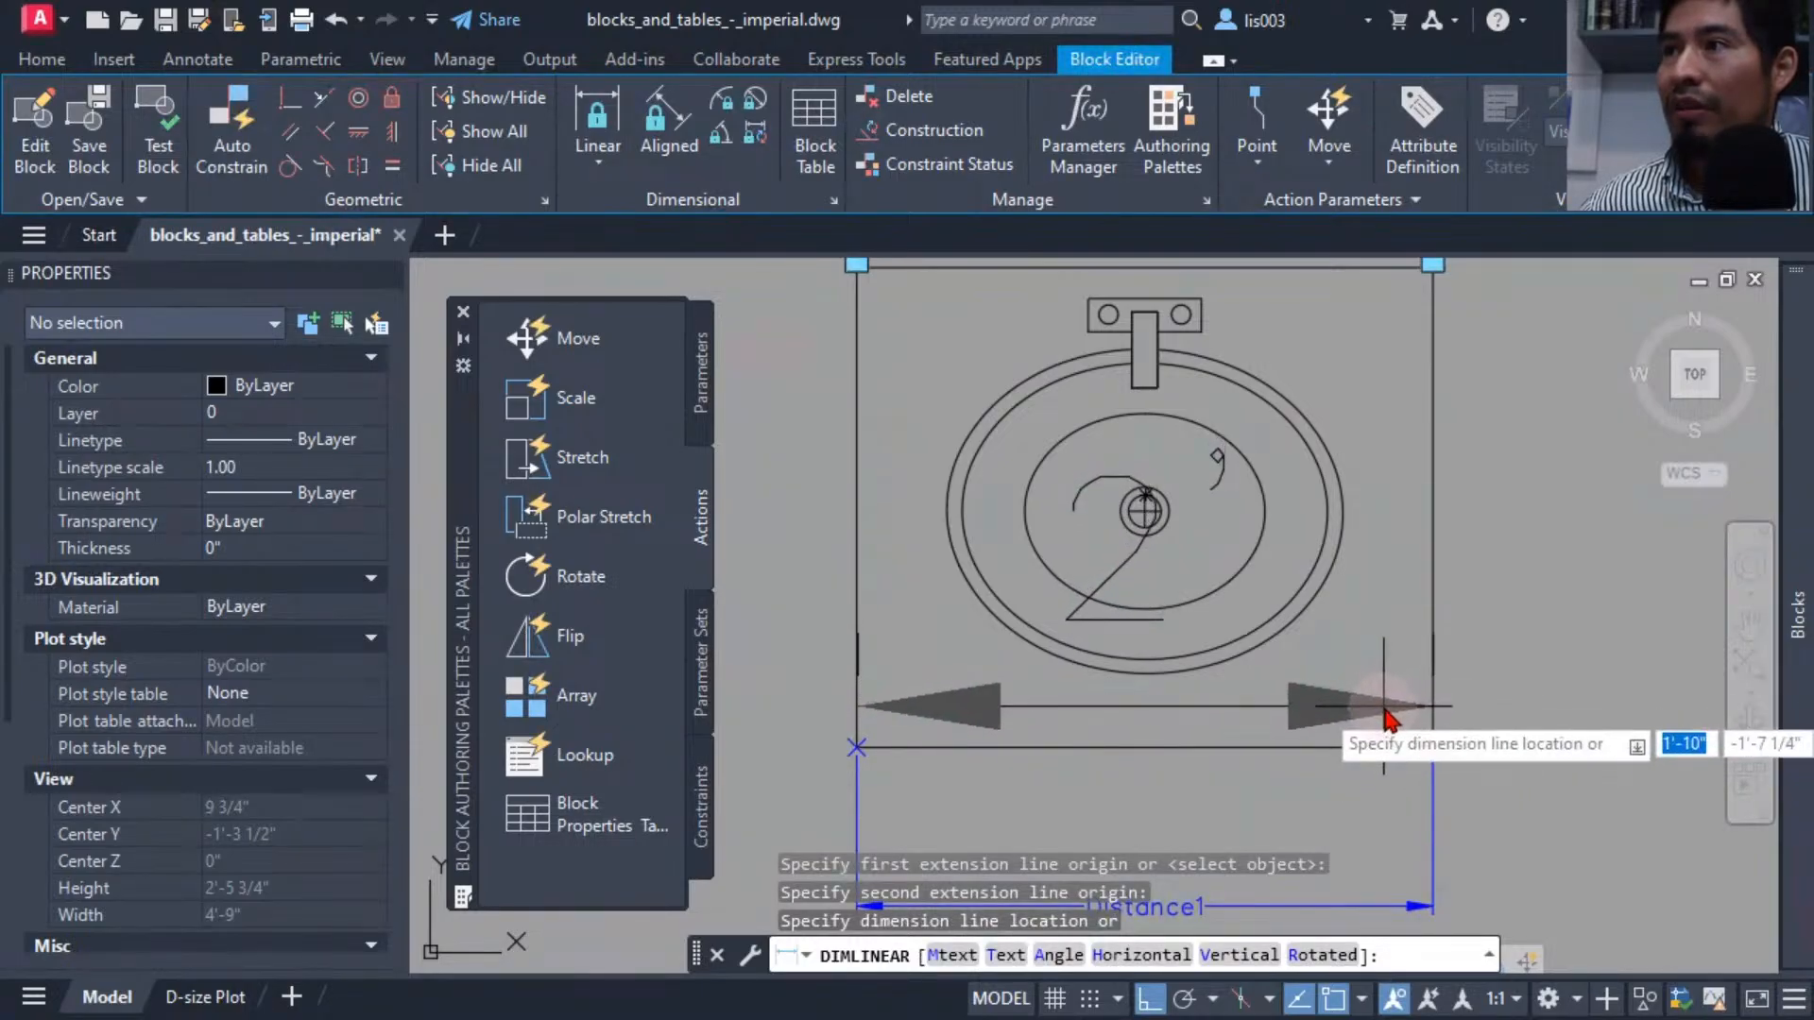
click(1387, 720)
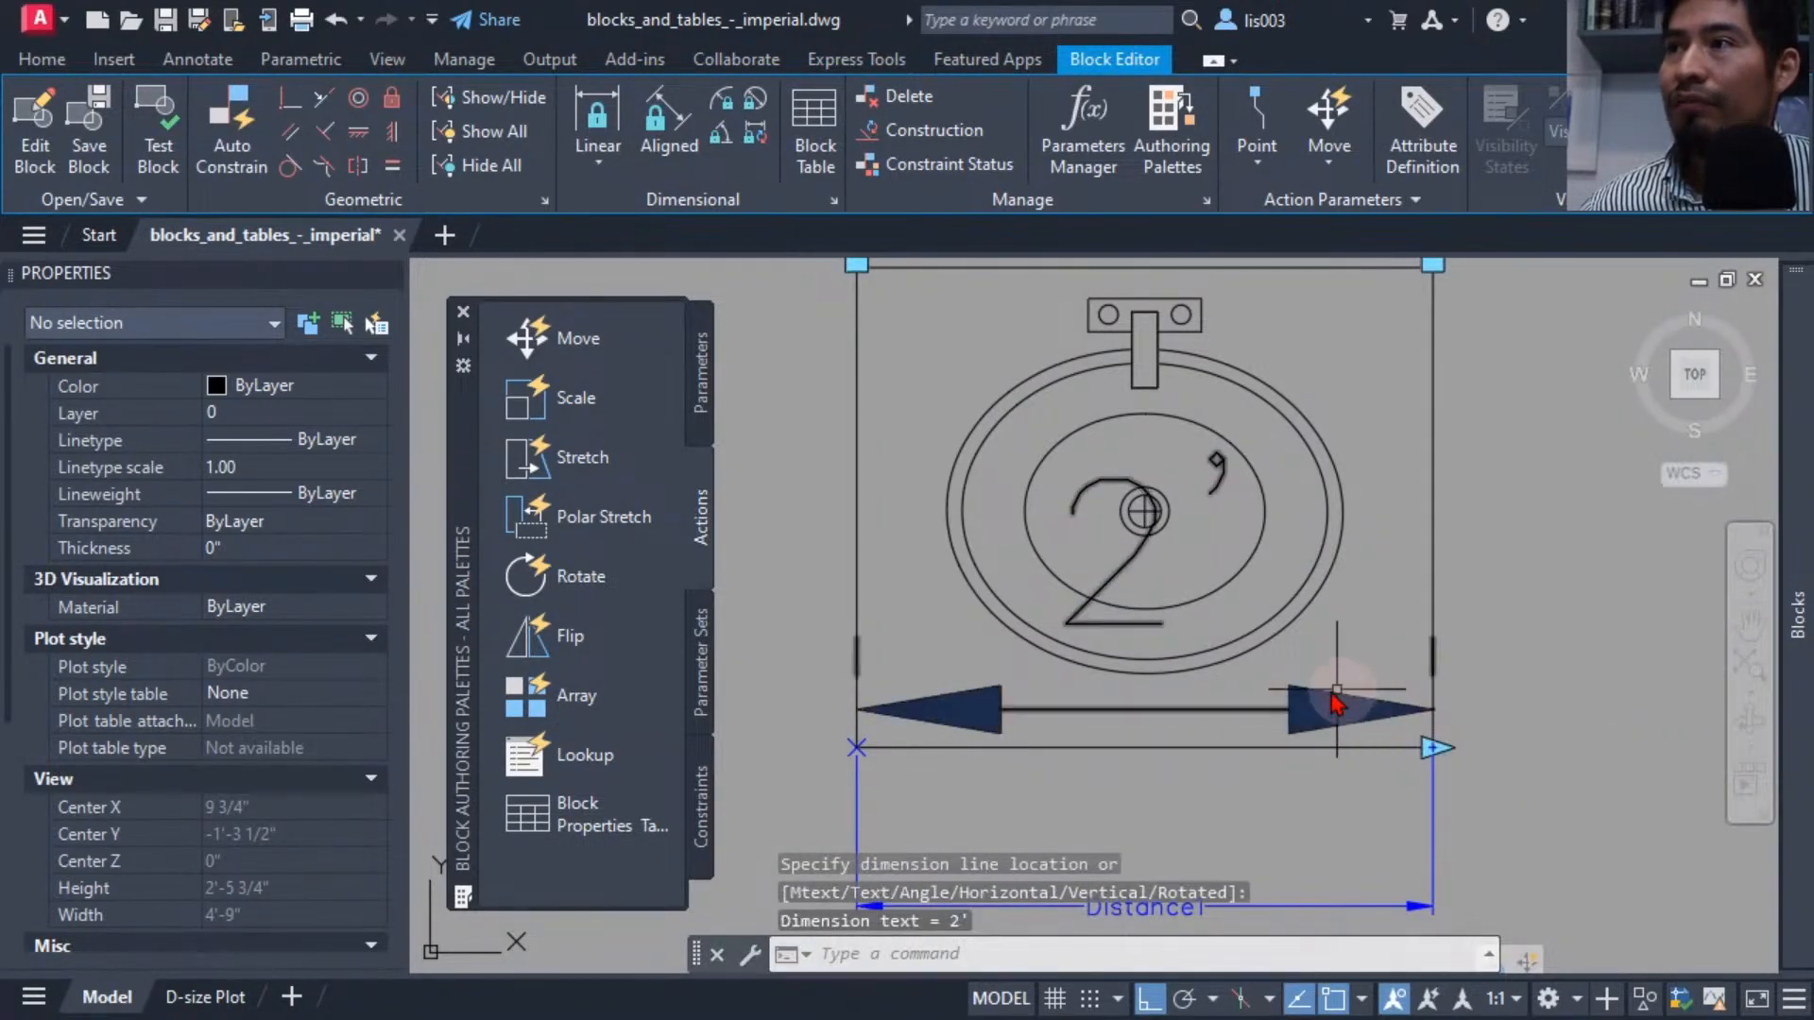
click(949, 710)
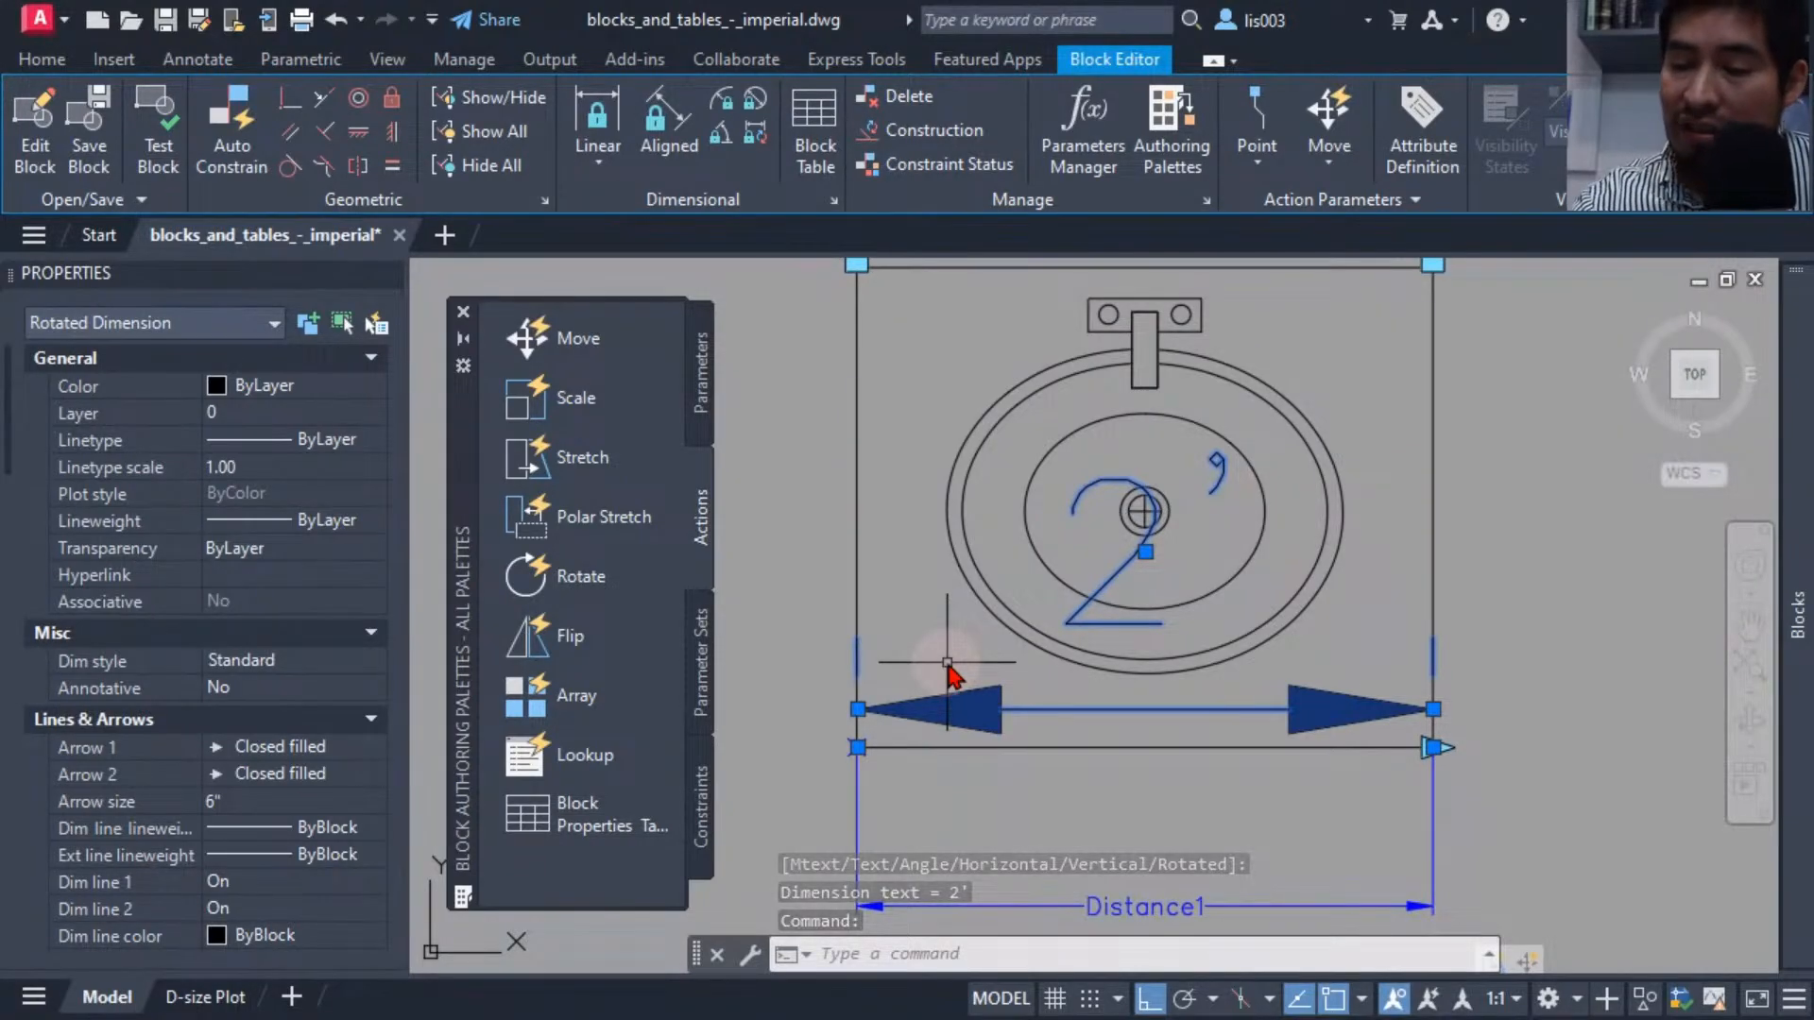
key(Escape)
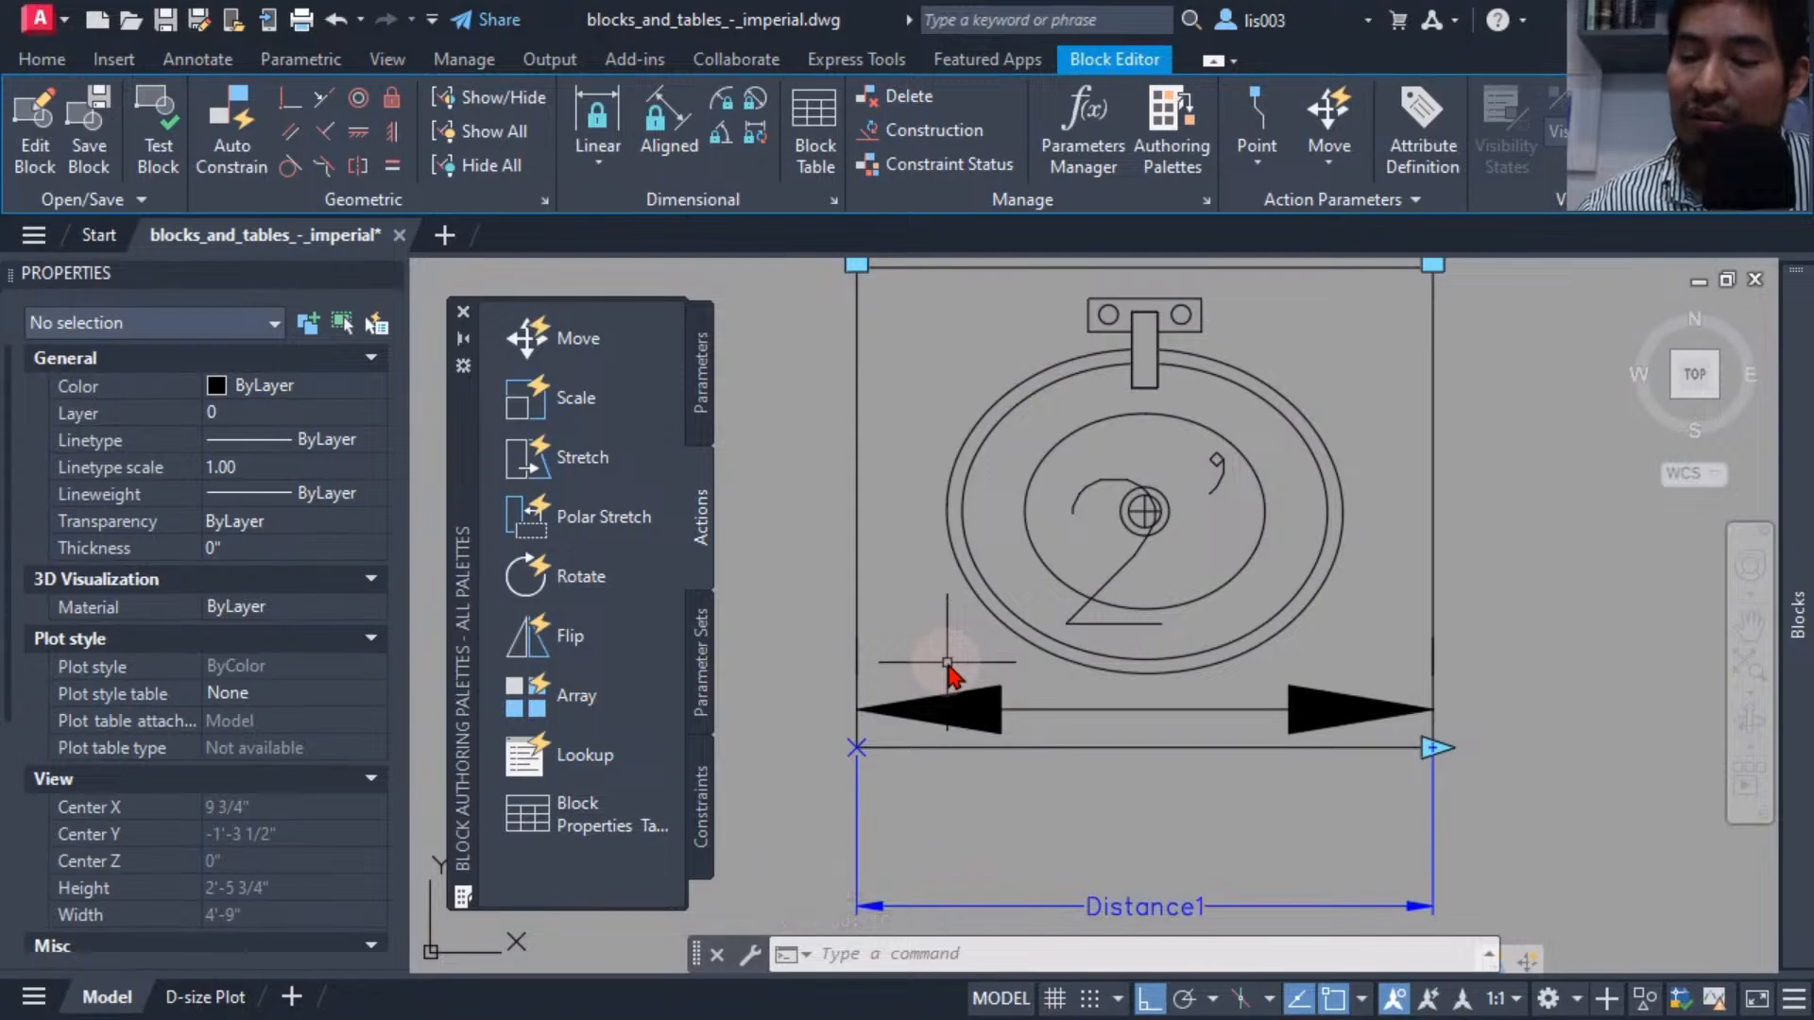
Modify the stretch action's selection set with a new stretch frame around the sink's right edge, adding the linear dimension.
mouse_move(1191, 657)
middle_down()
mouse_move(1166, 636)
mouse_move(1016, 632)
middle_up()
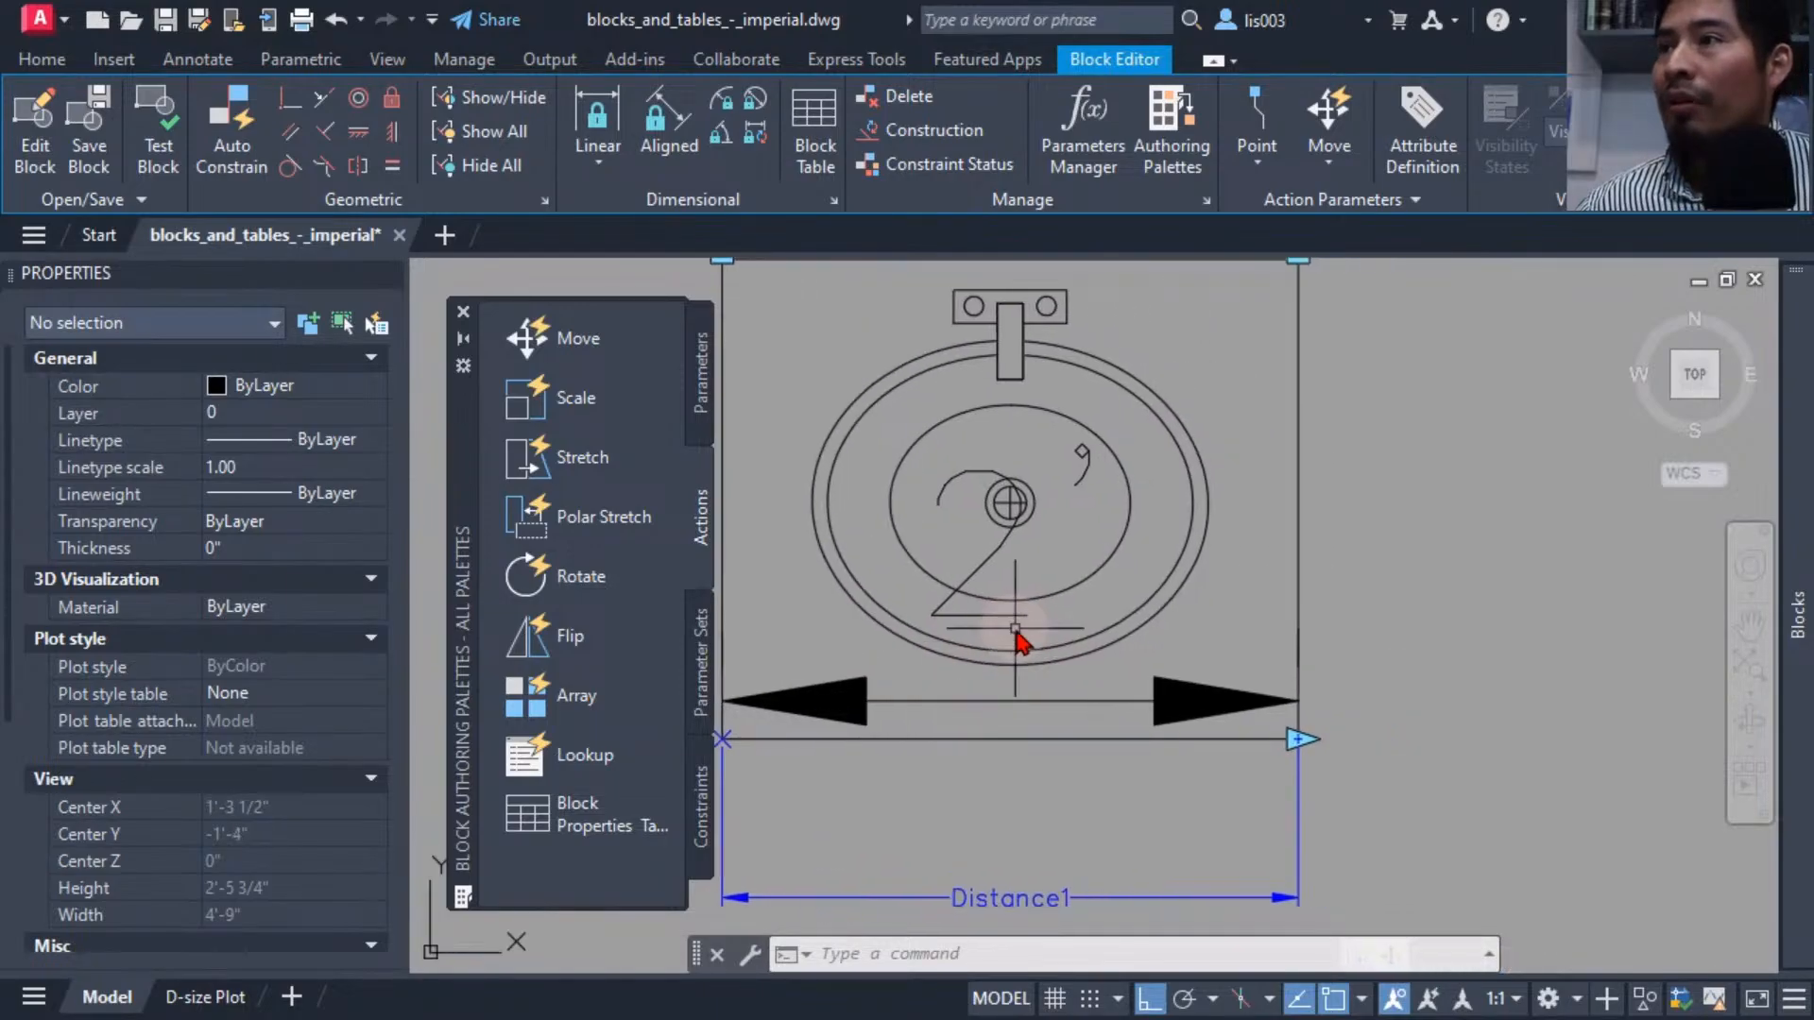
scroll(1030, 630, down, 3)
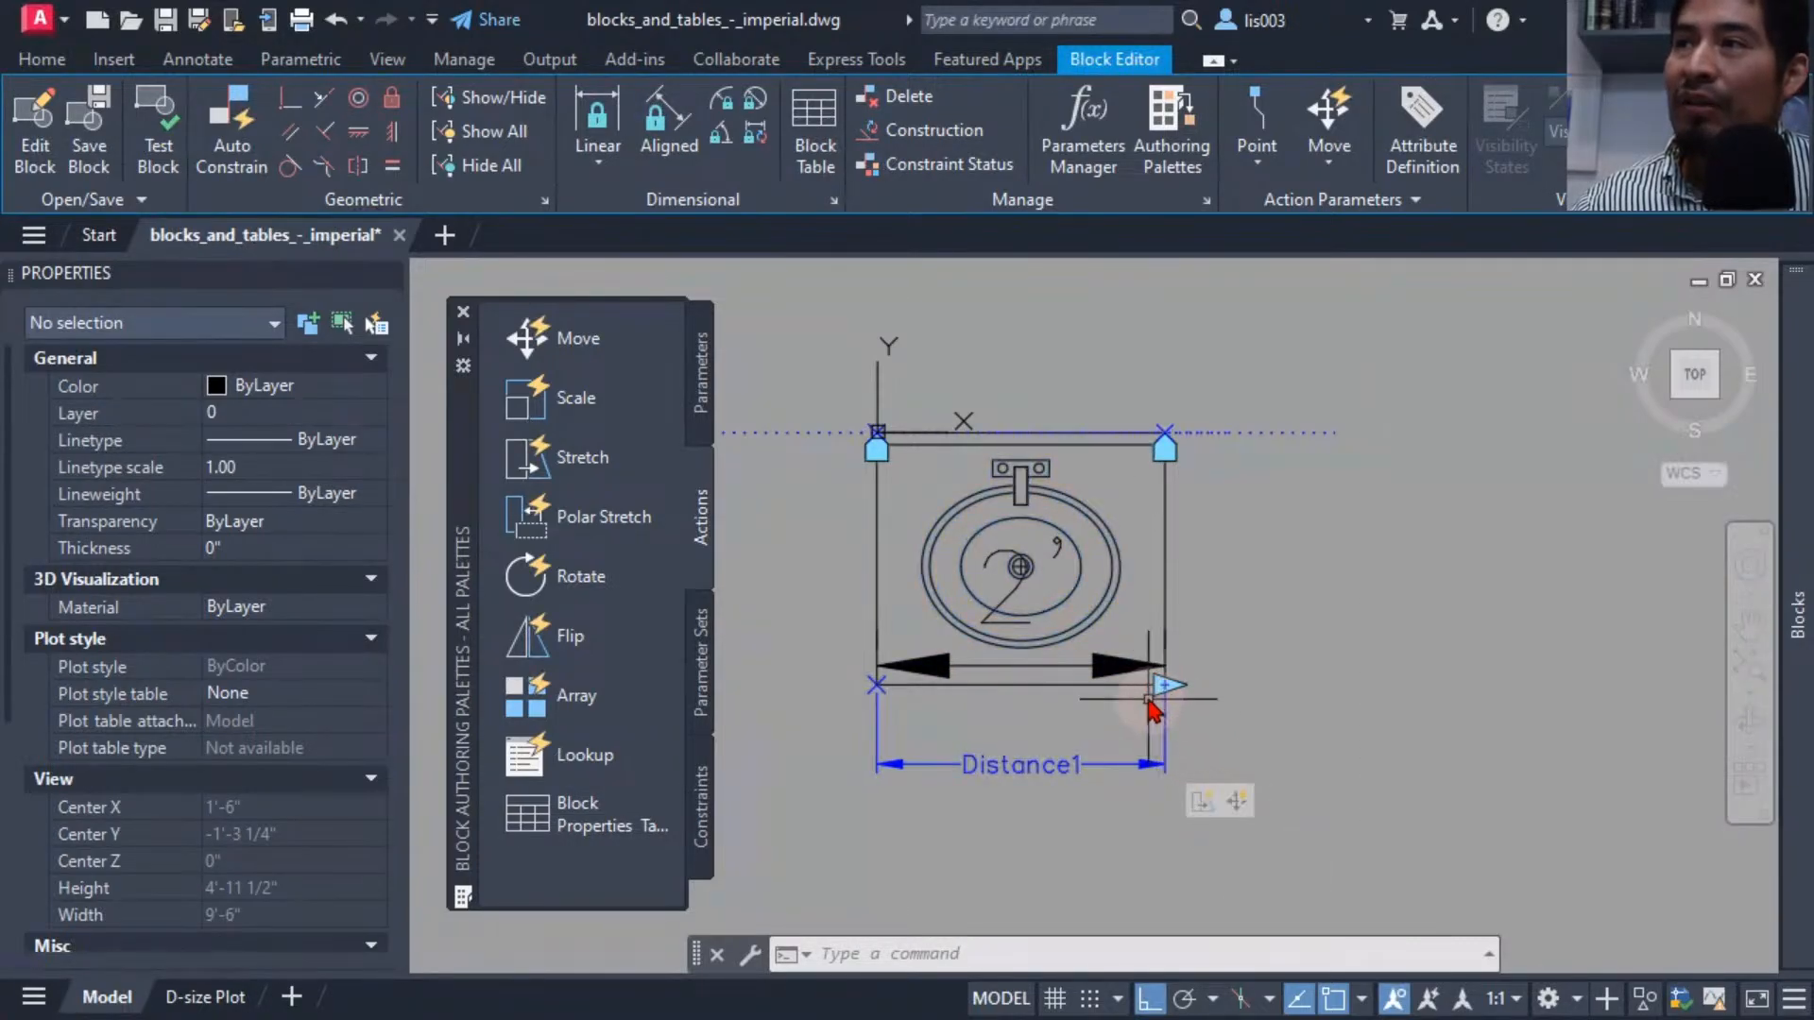
click(1201, 803)
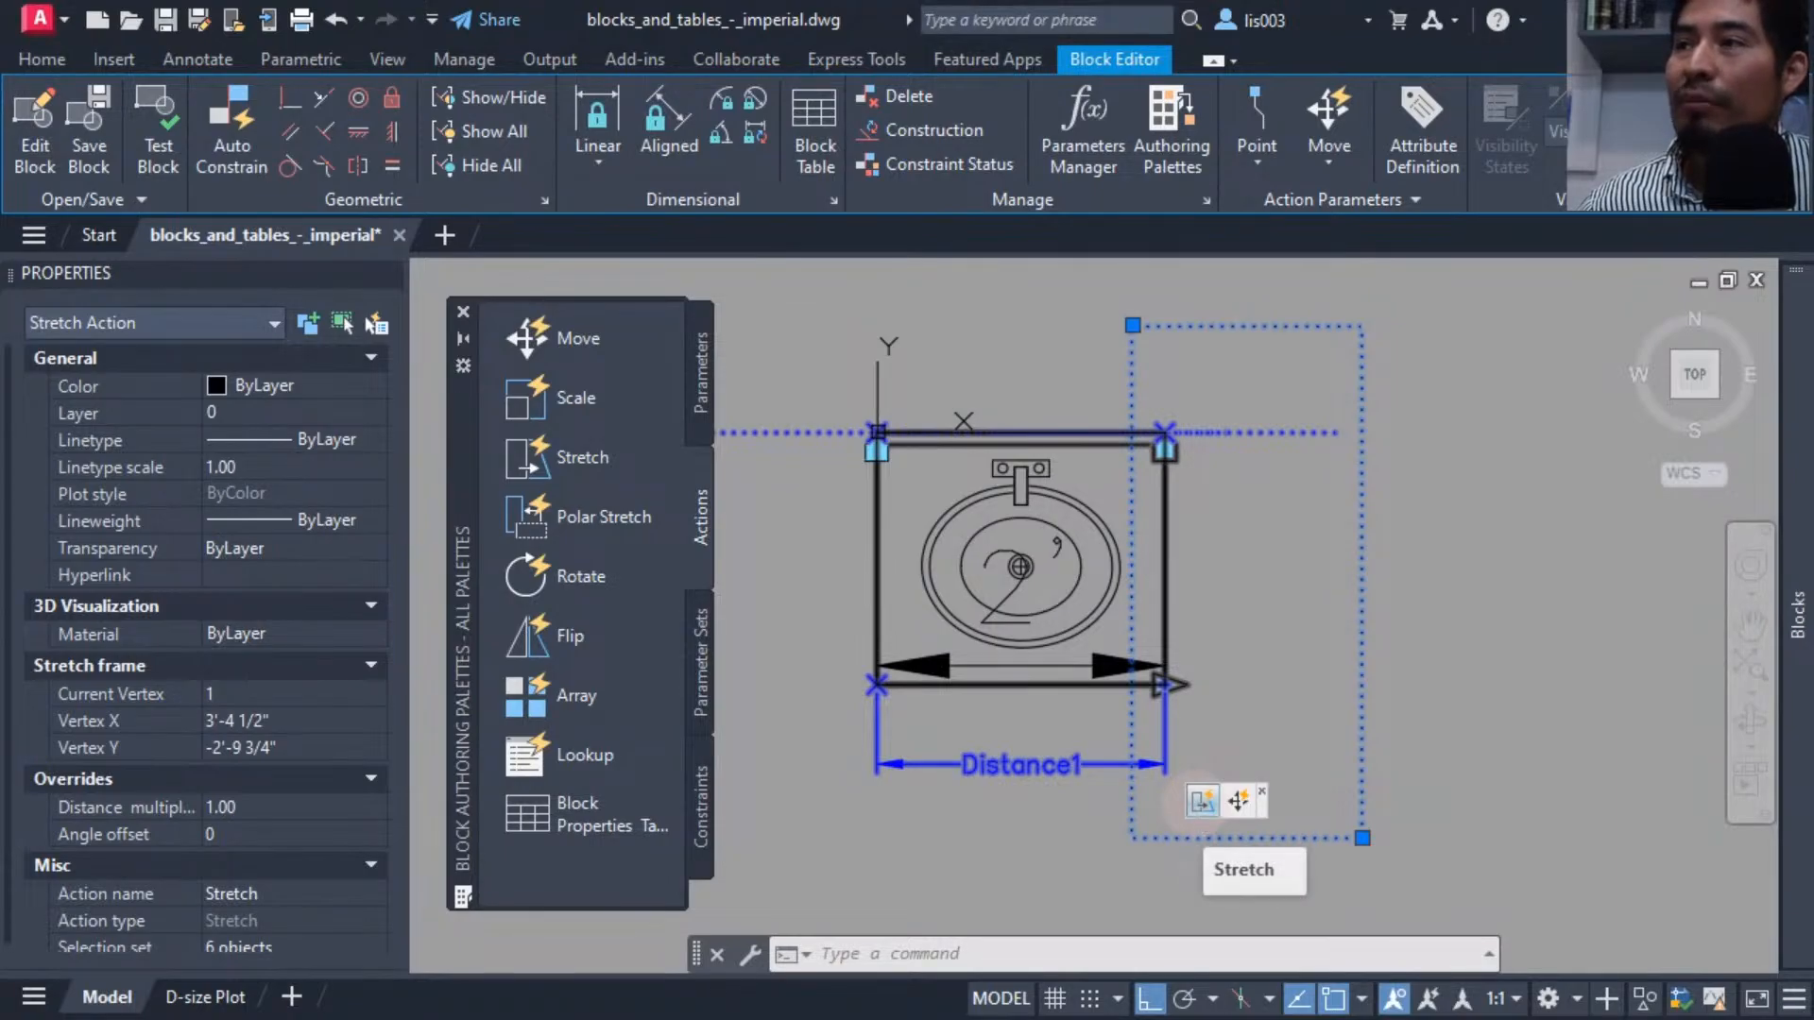
right_click(1199, 803)
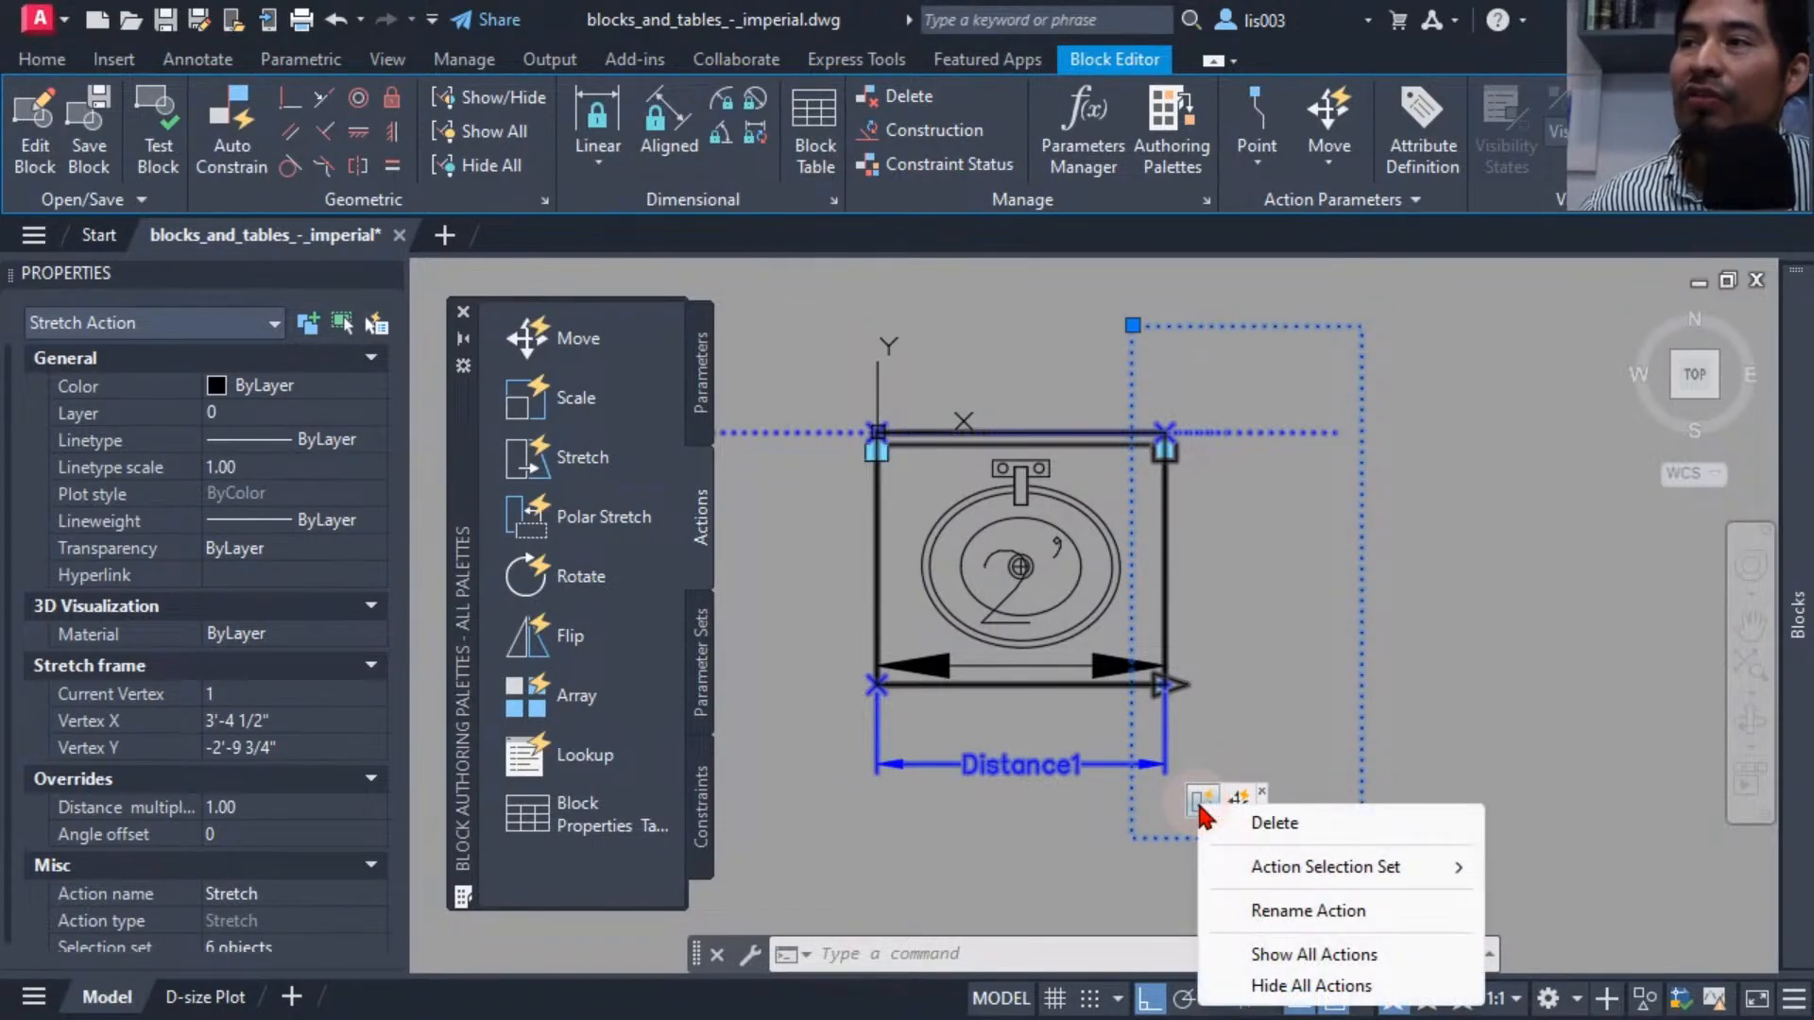
mouse_move(1341, 868)
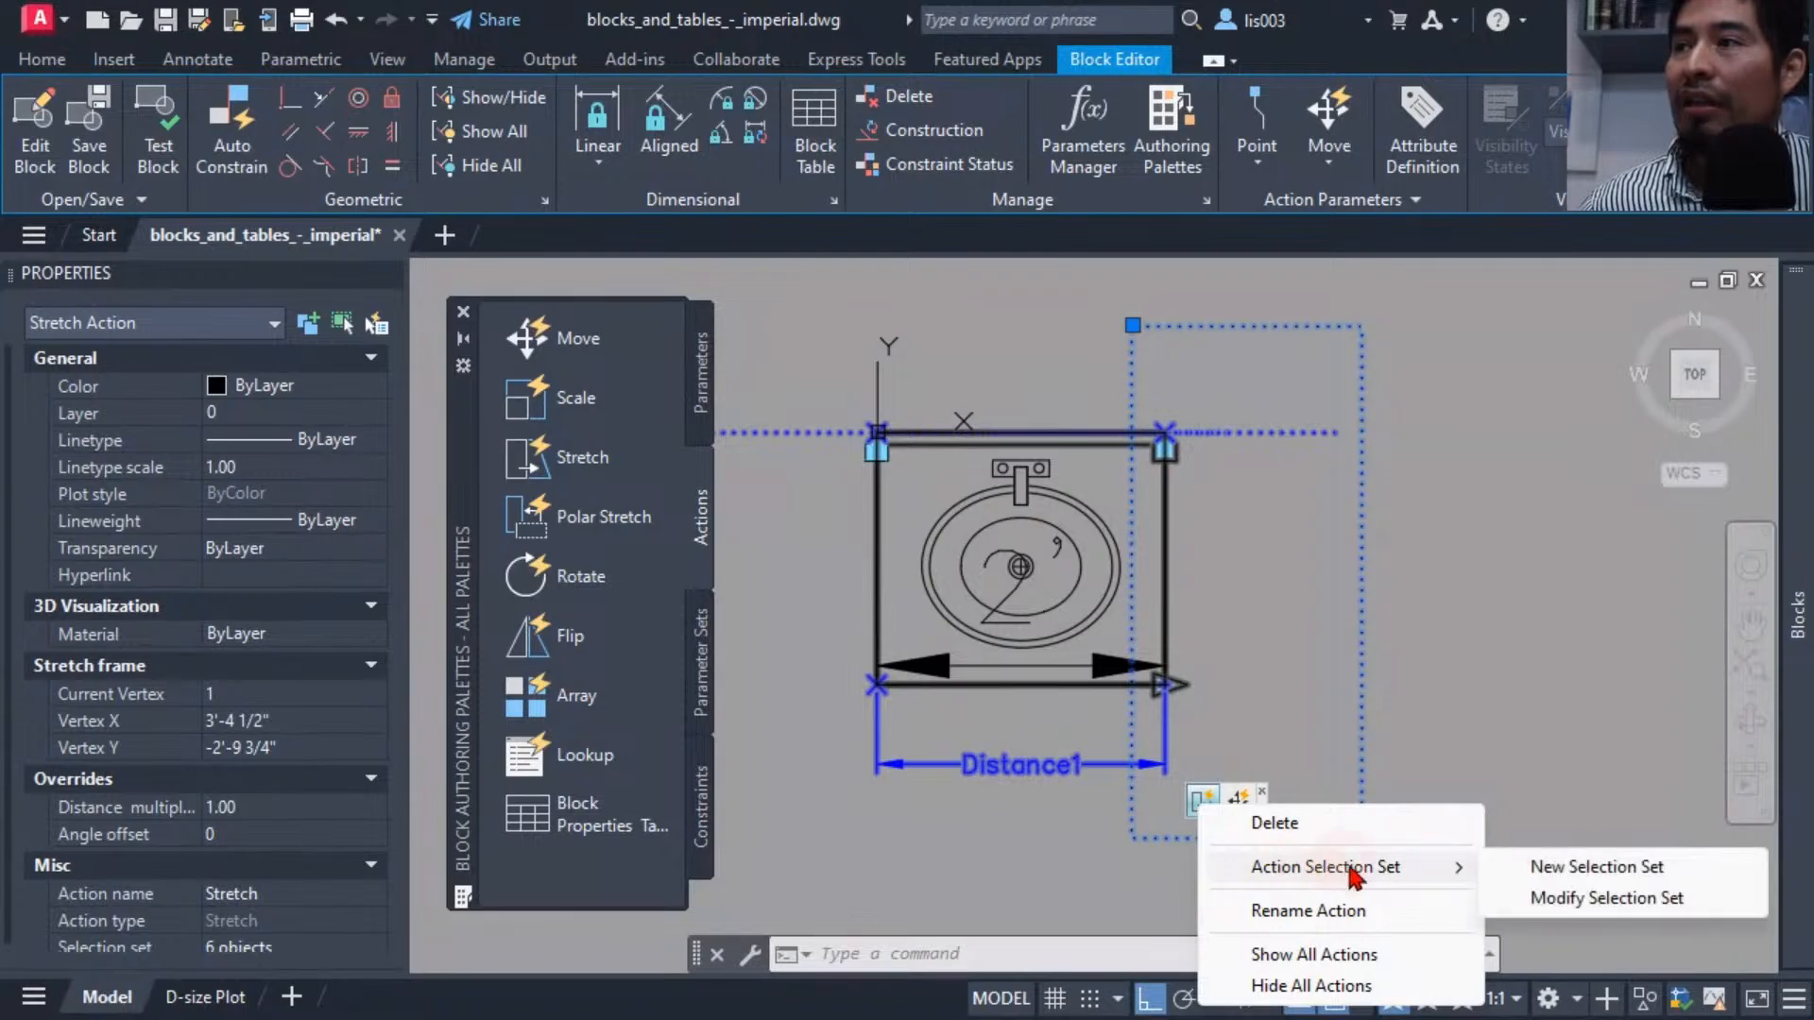
click(1568, 898)
middle_drag(1376, 769, 1255, 752)
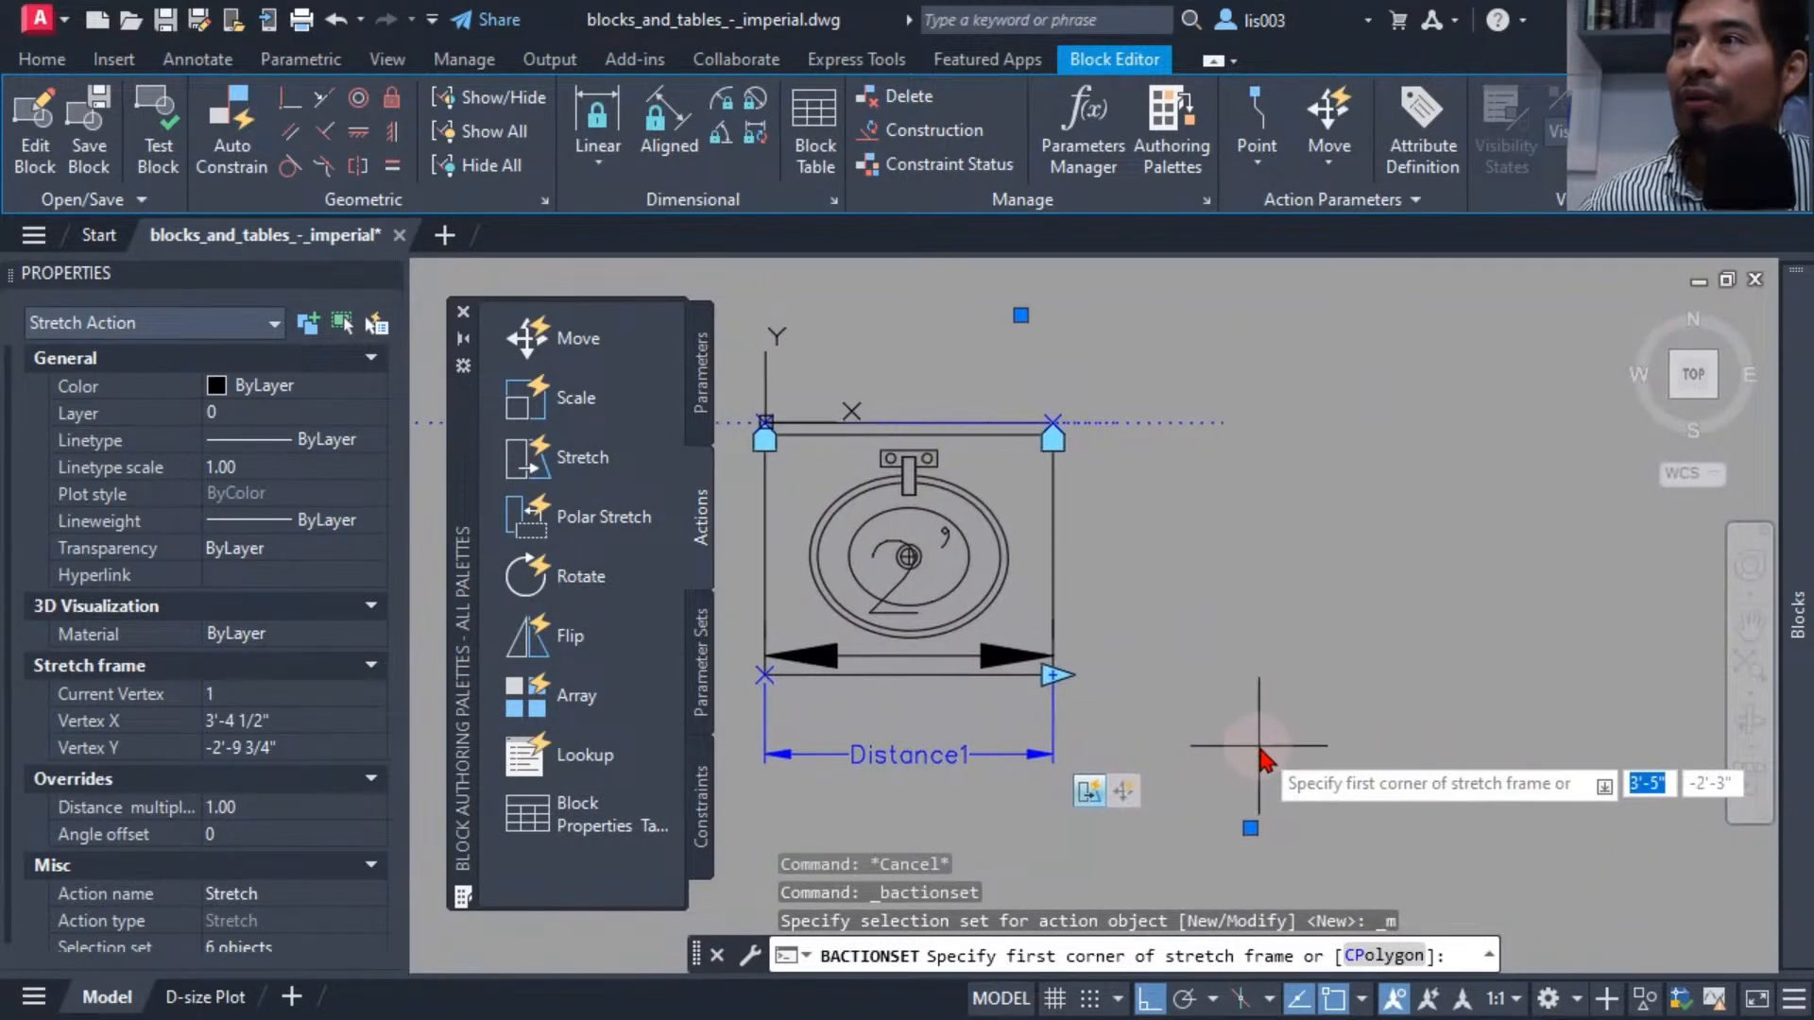
click(1250, 828)
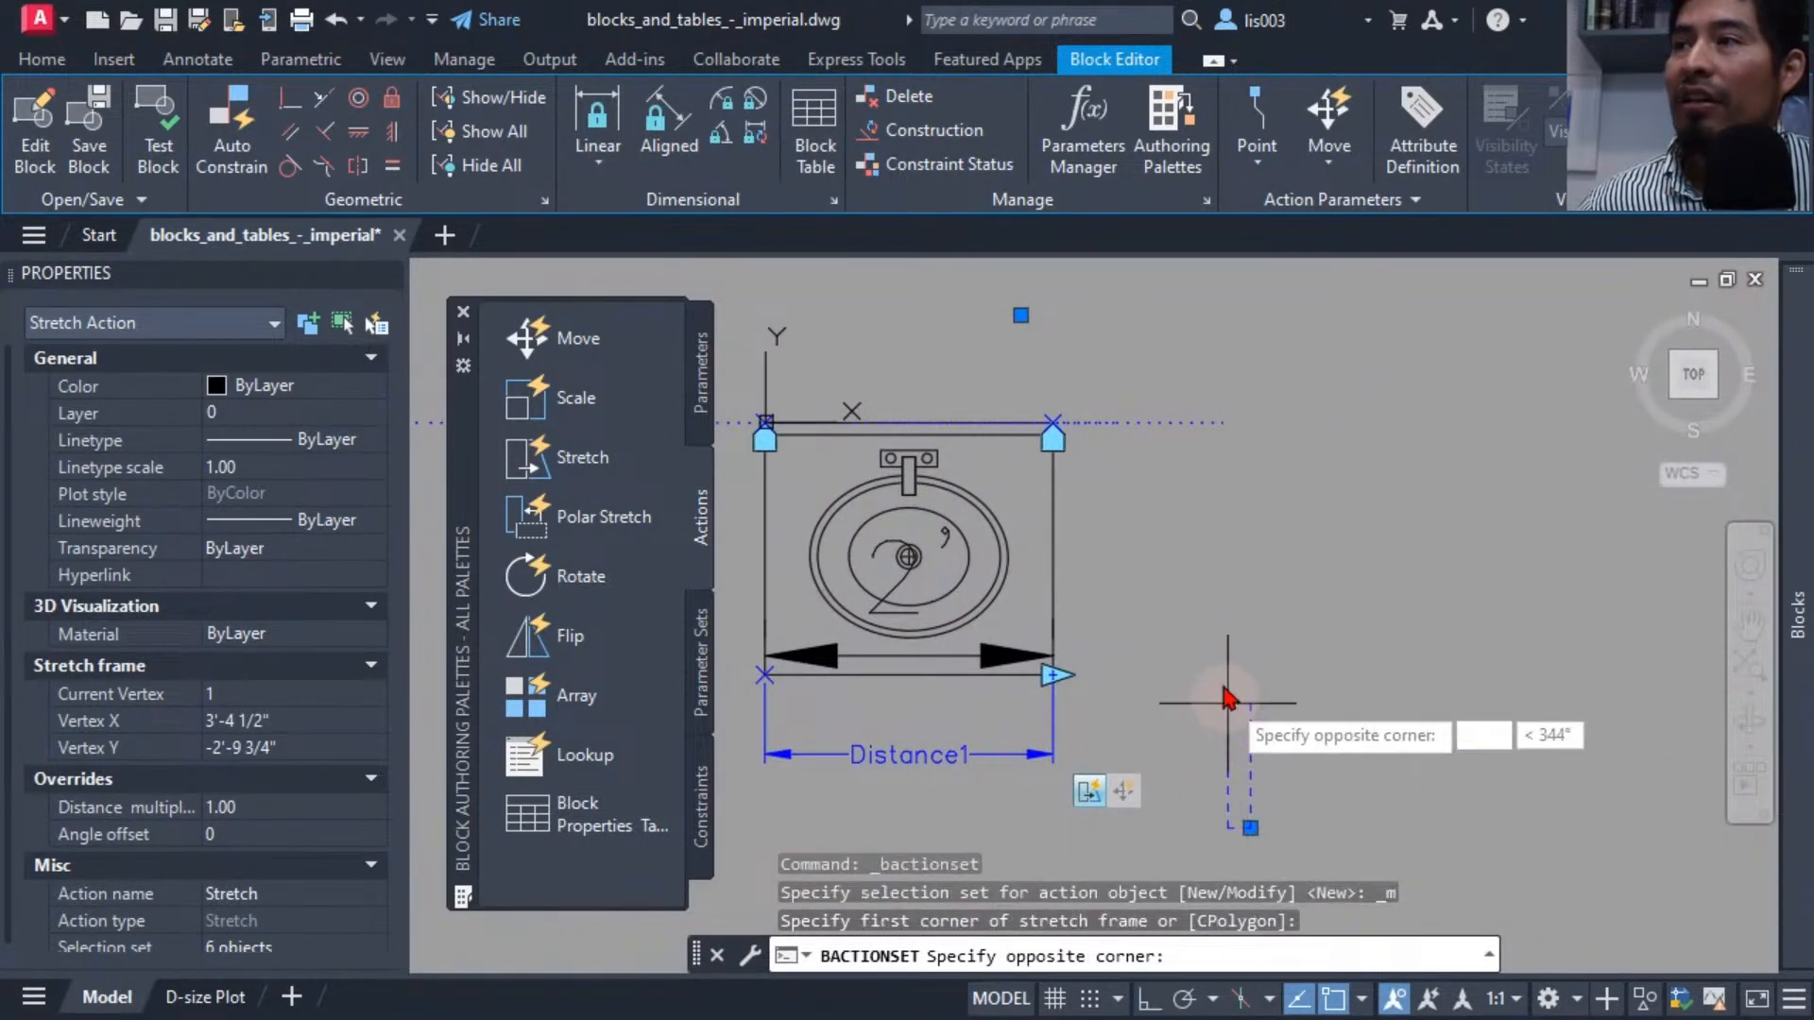
click(1020, 318)
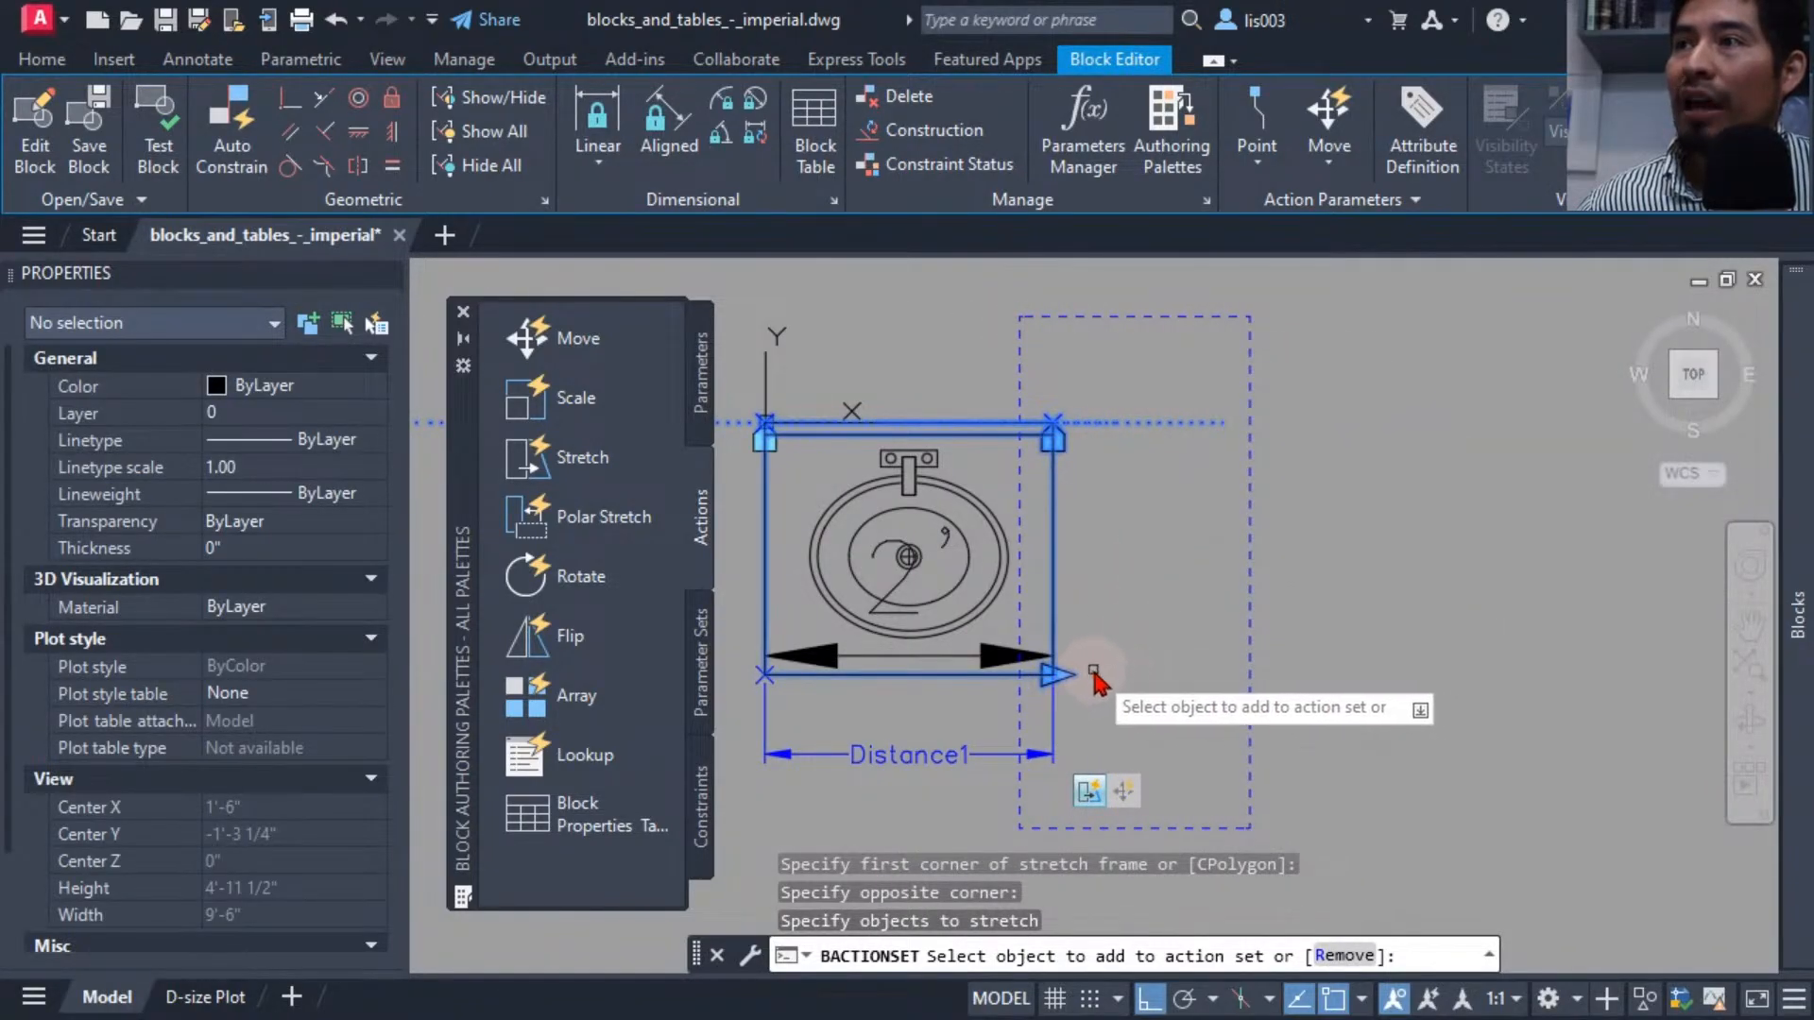
click(1197, 783)
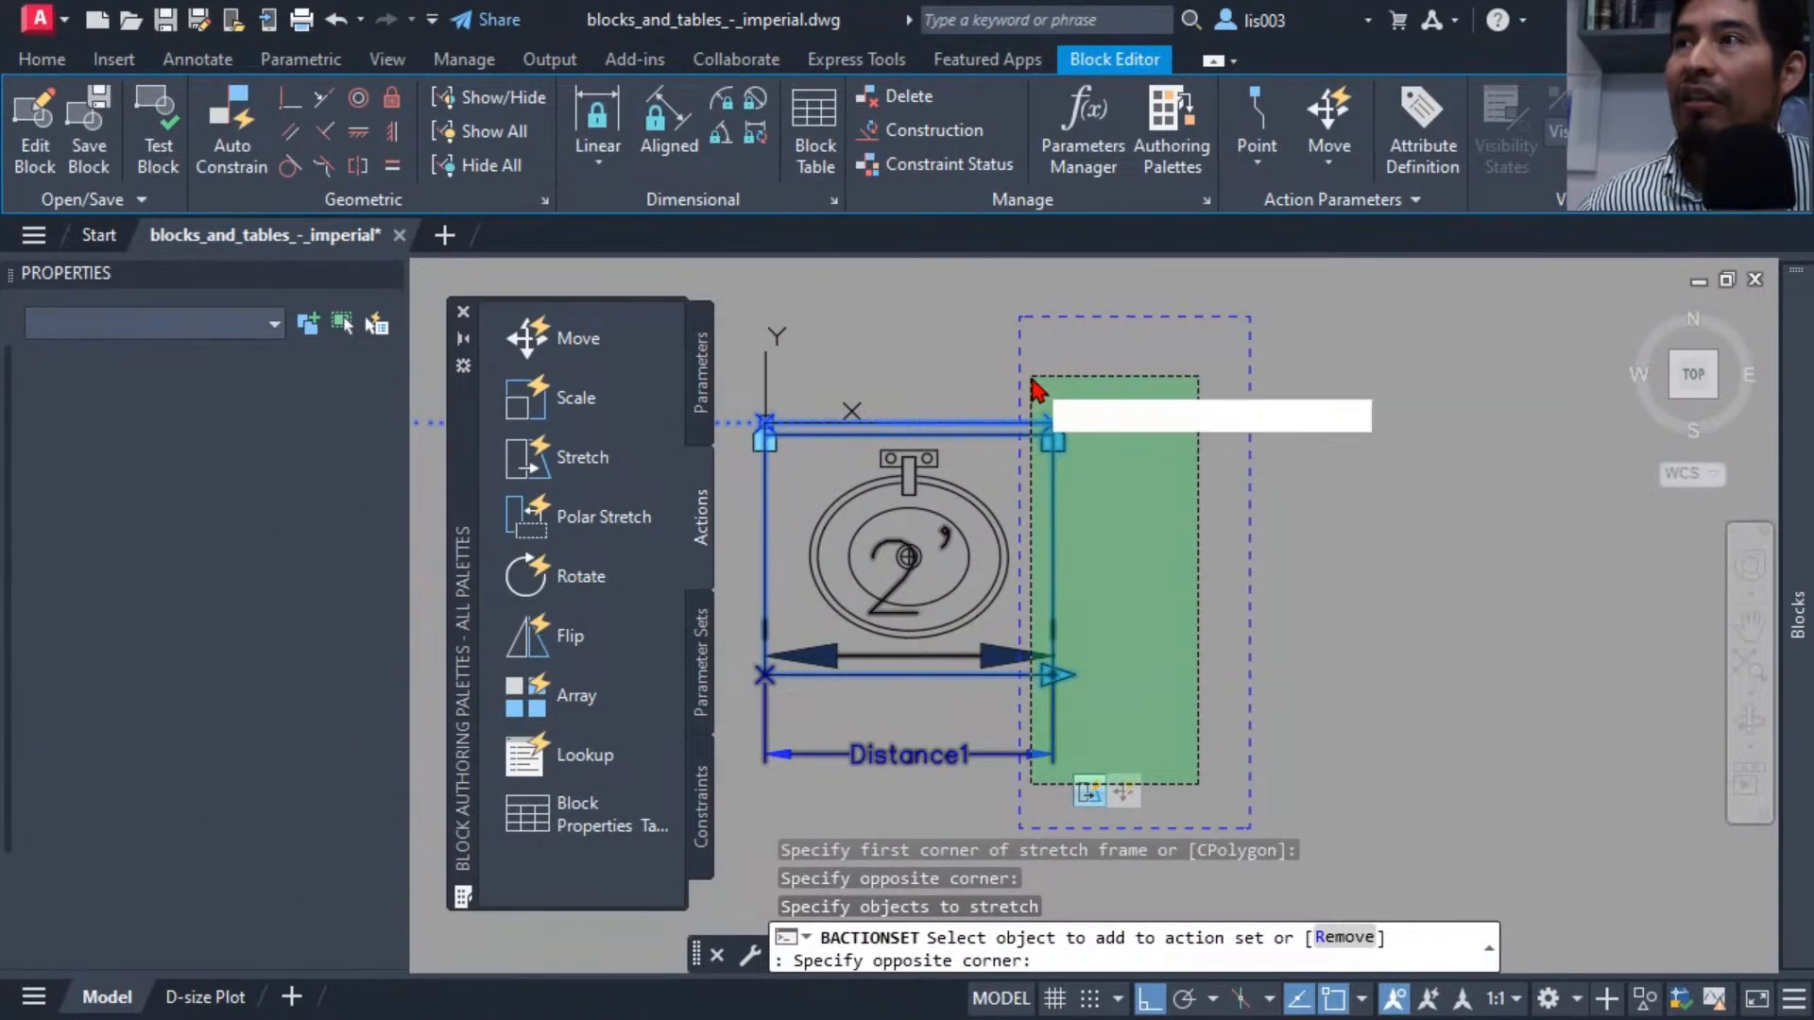
click(1028, 372)
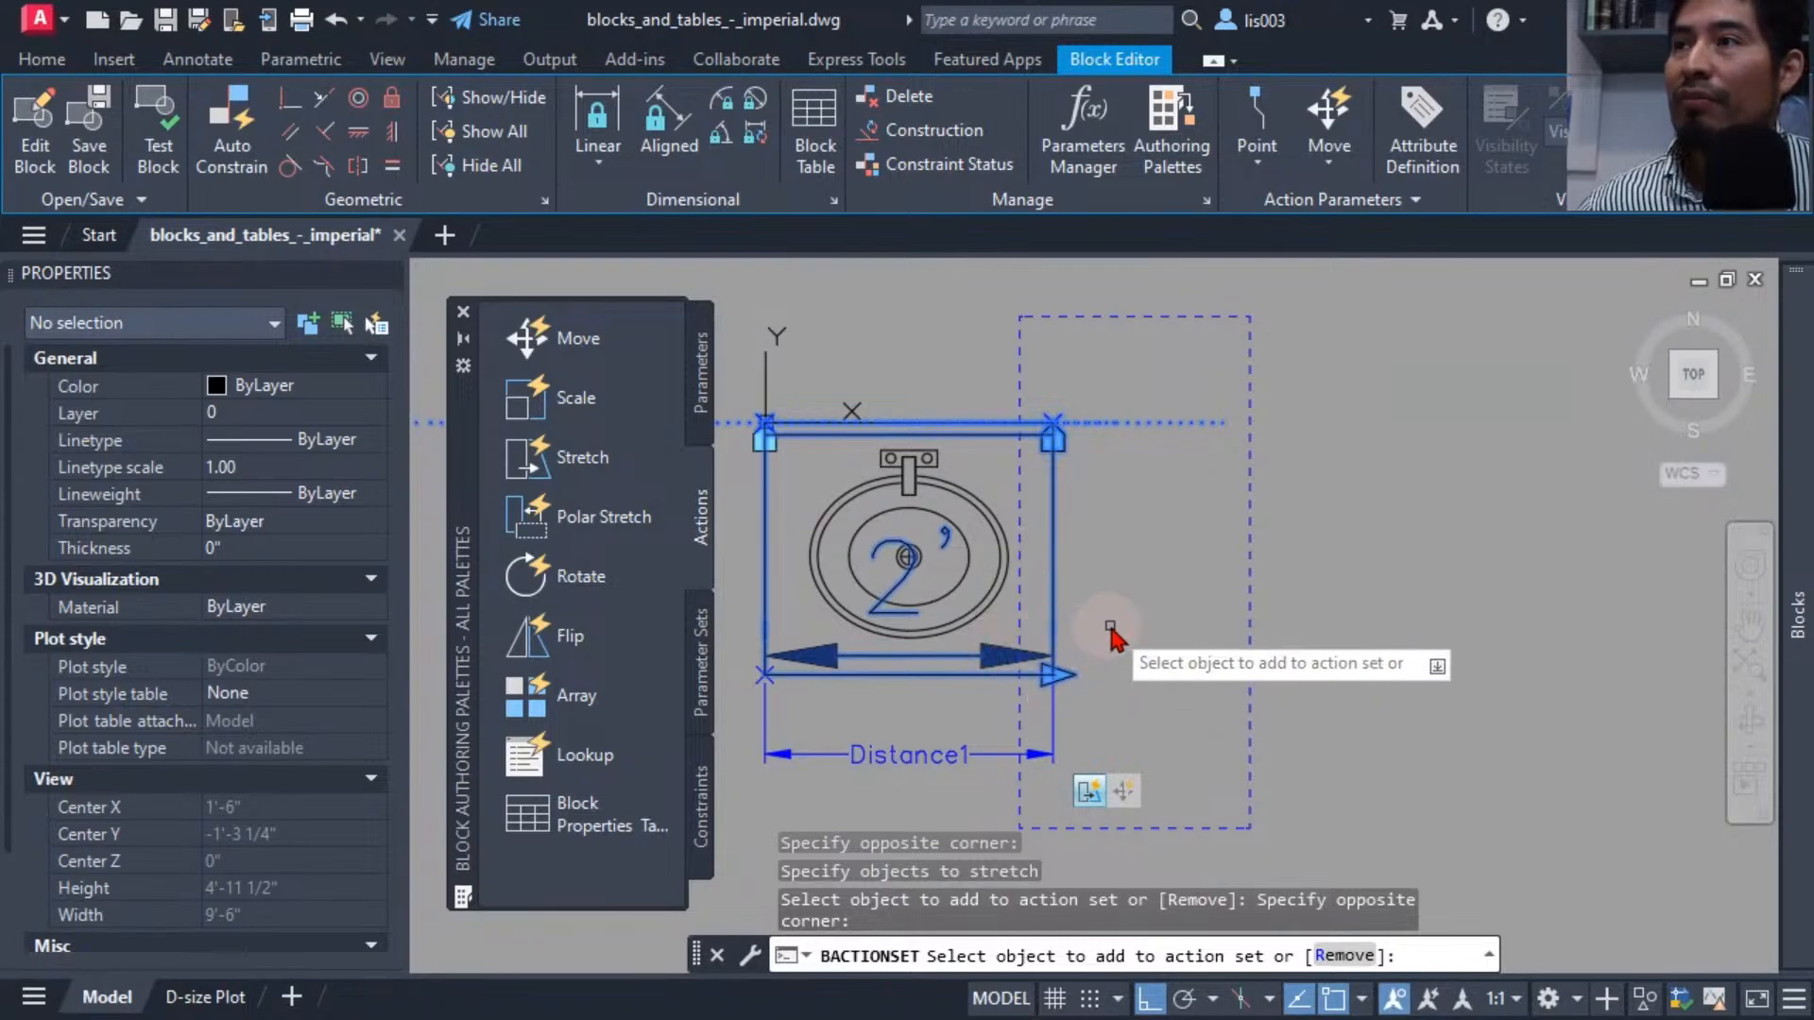
key(Return)
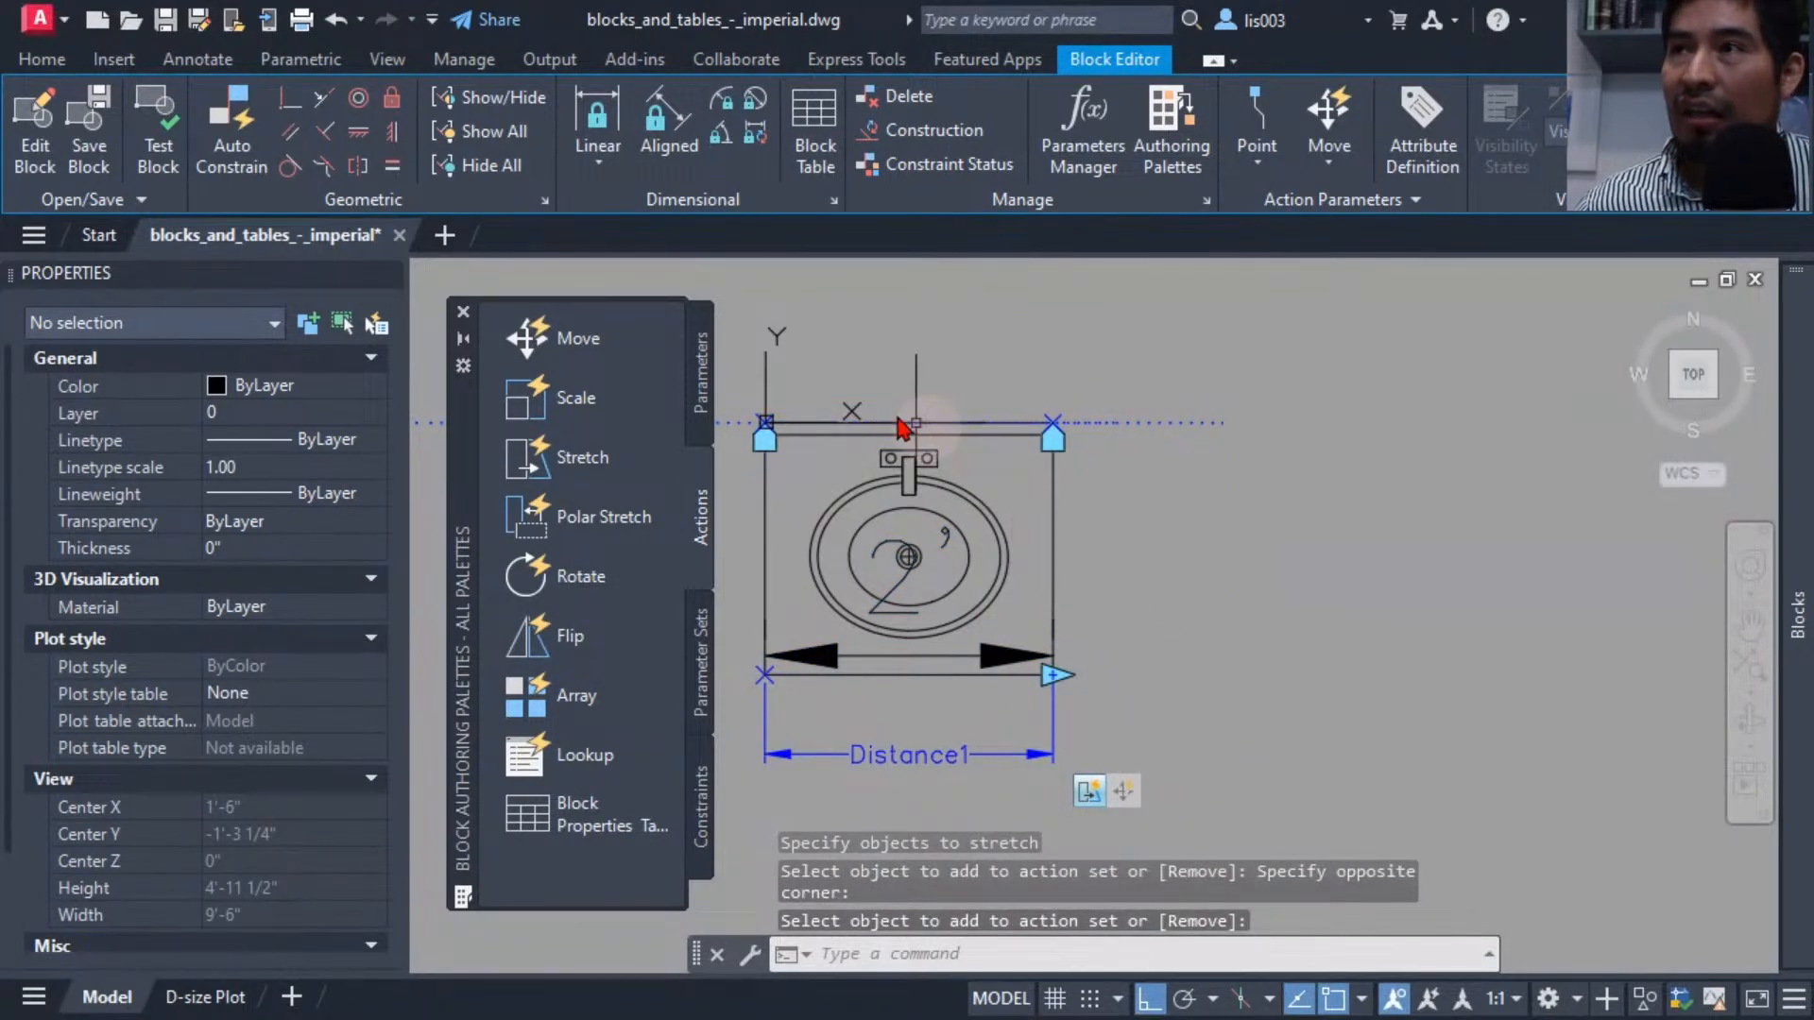
Open the test block window and stretch the sink's width grip outward to check the dimension updates.
click(158, 156)
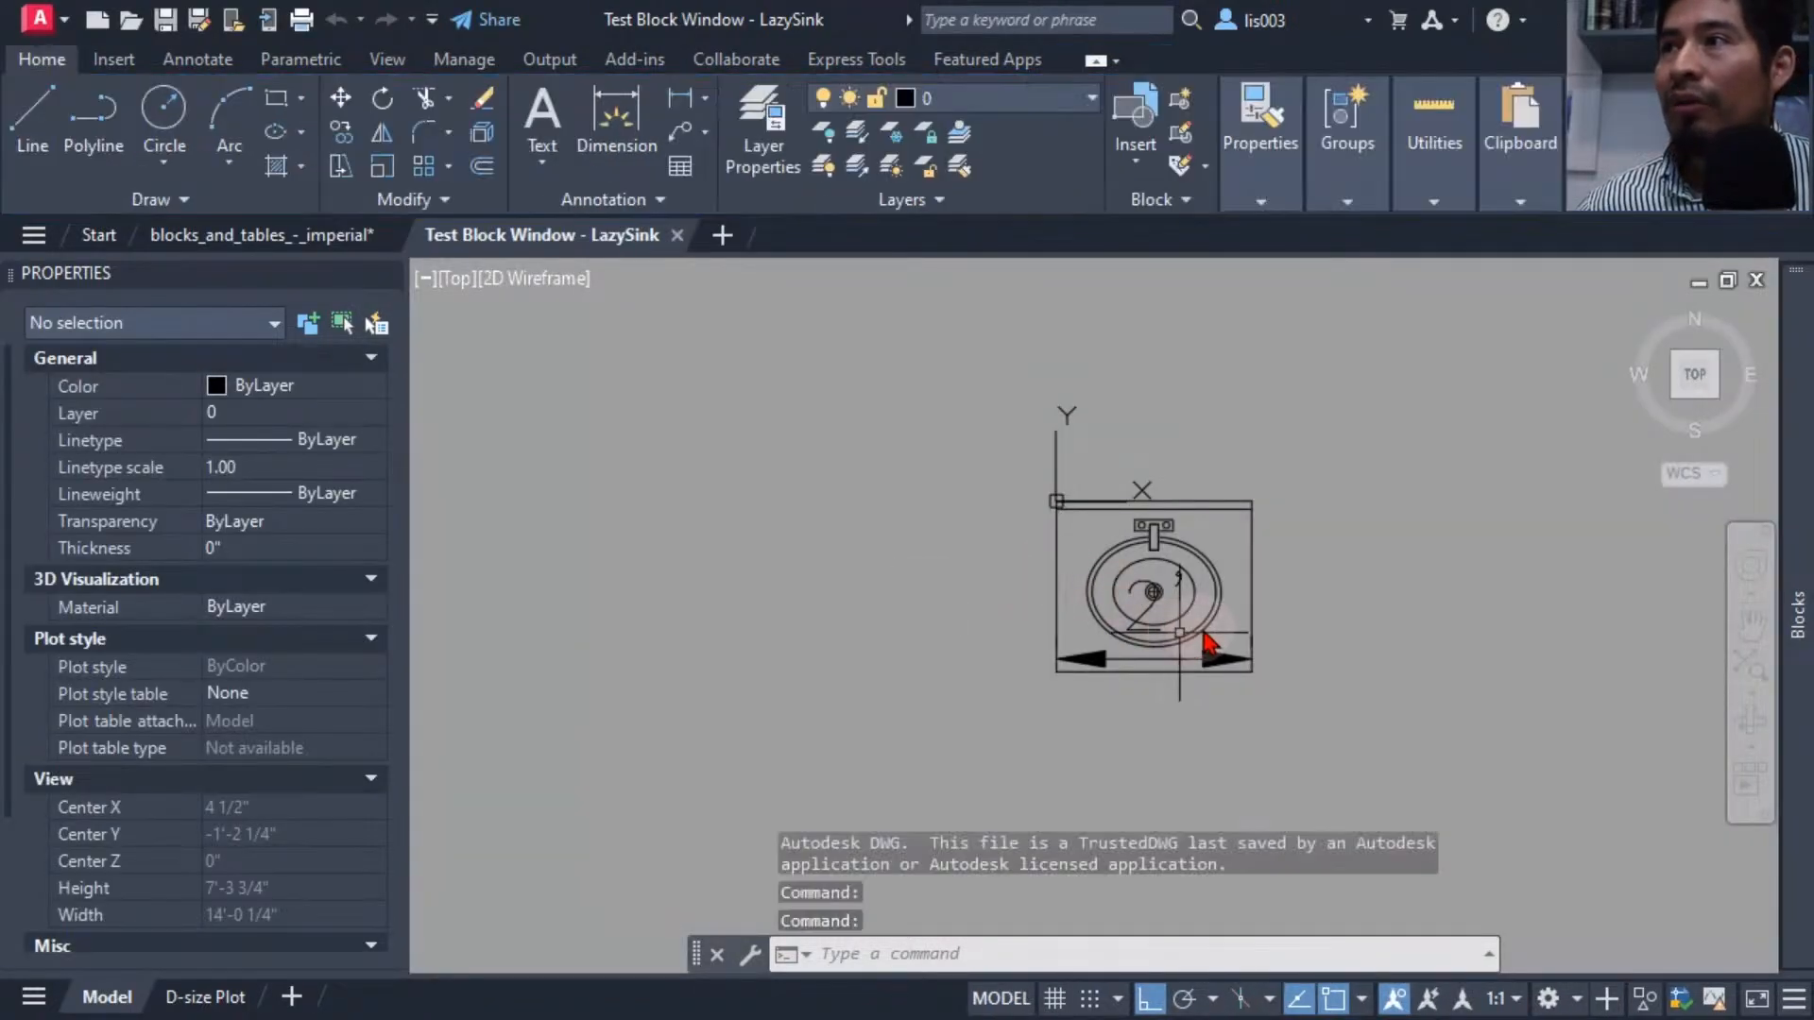
click(1207, 634)
scroll(1208, 625, up, 3)
middle_drag(1206, 608, 1036, 638)
click(1129, 780)
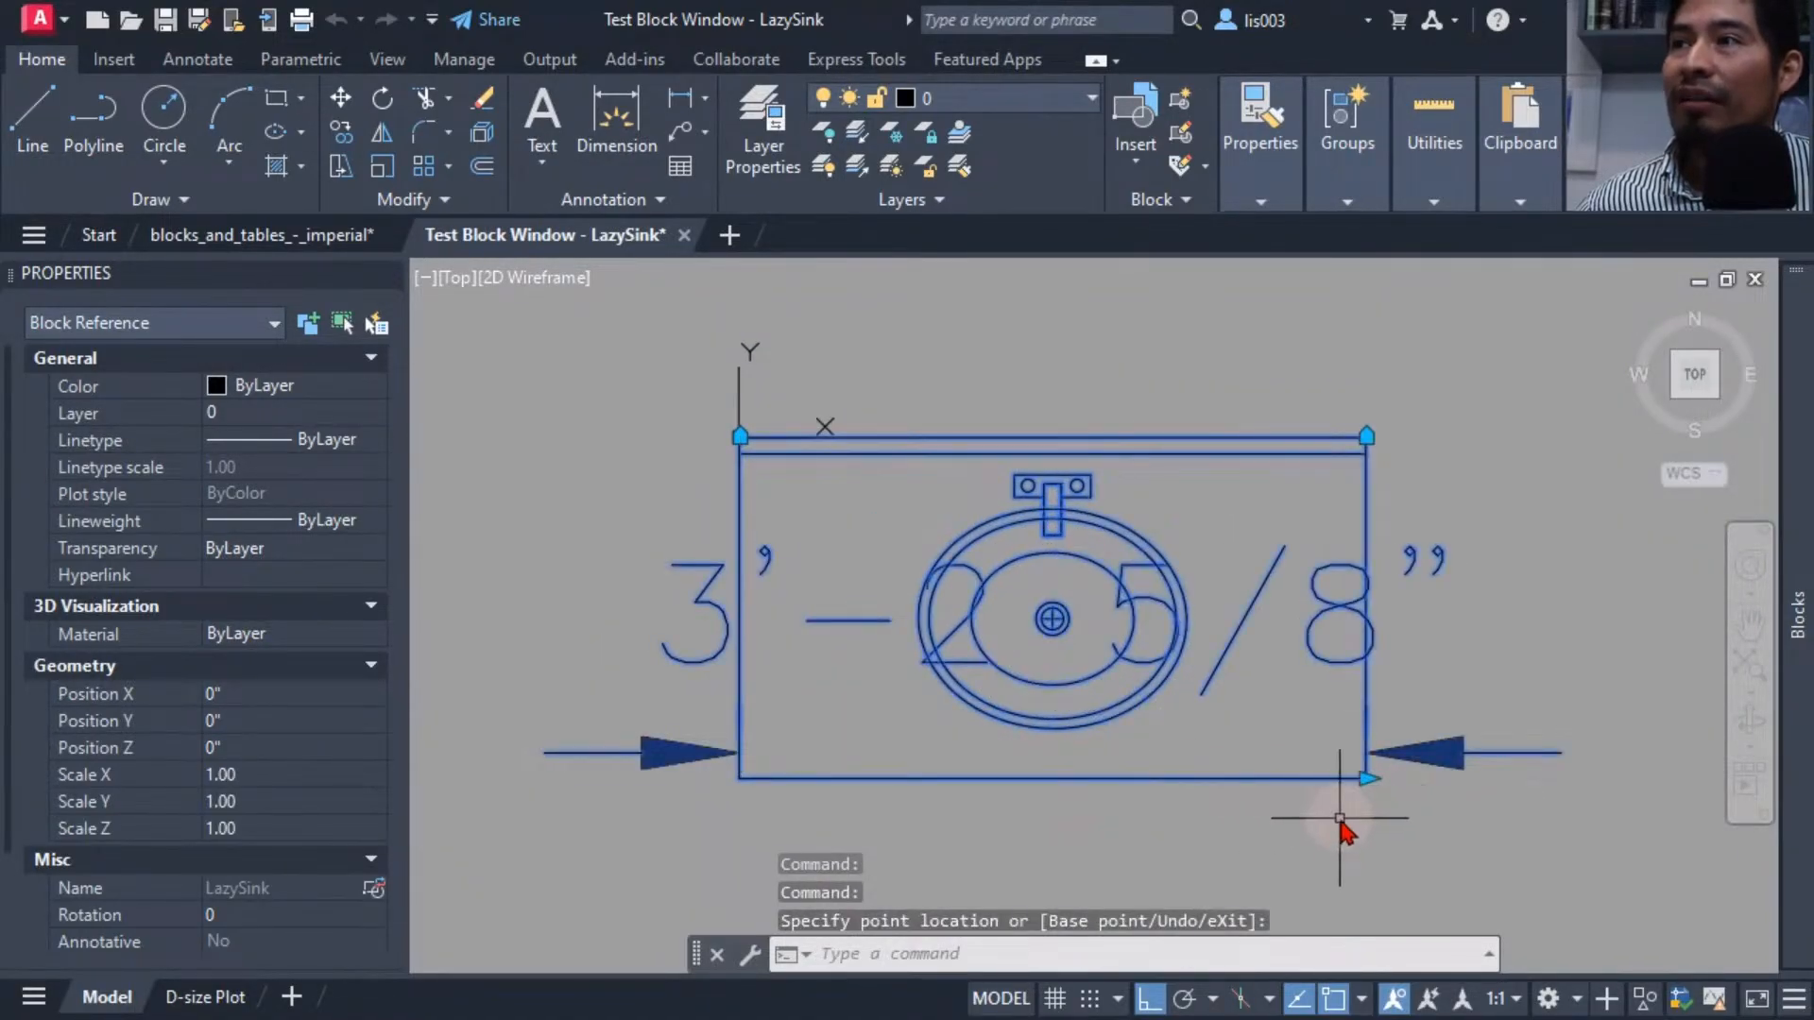
middle_drag(1316, 837, 1136, 813)
scroll(1135, 802, down, 3)
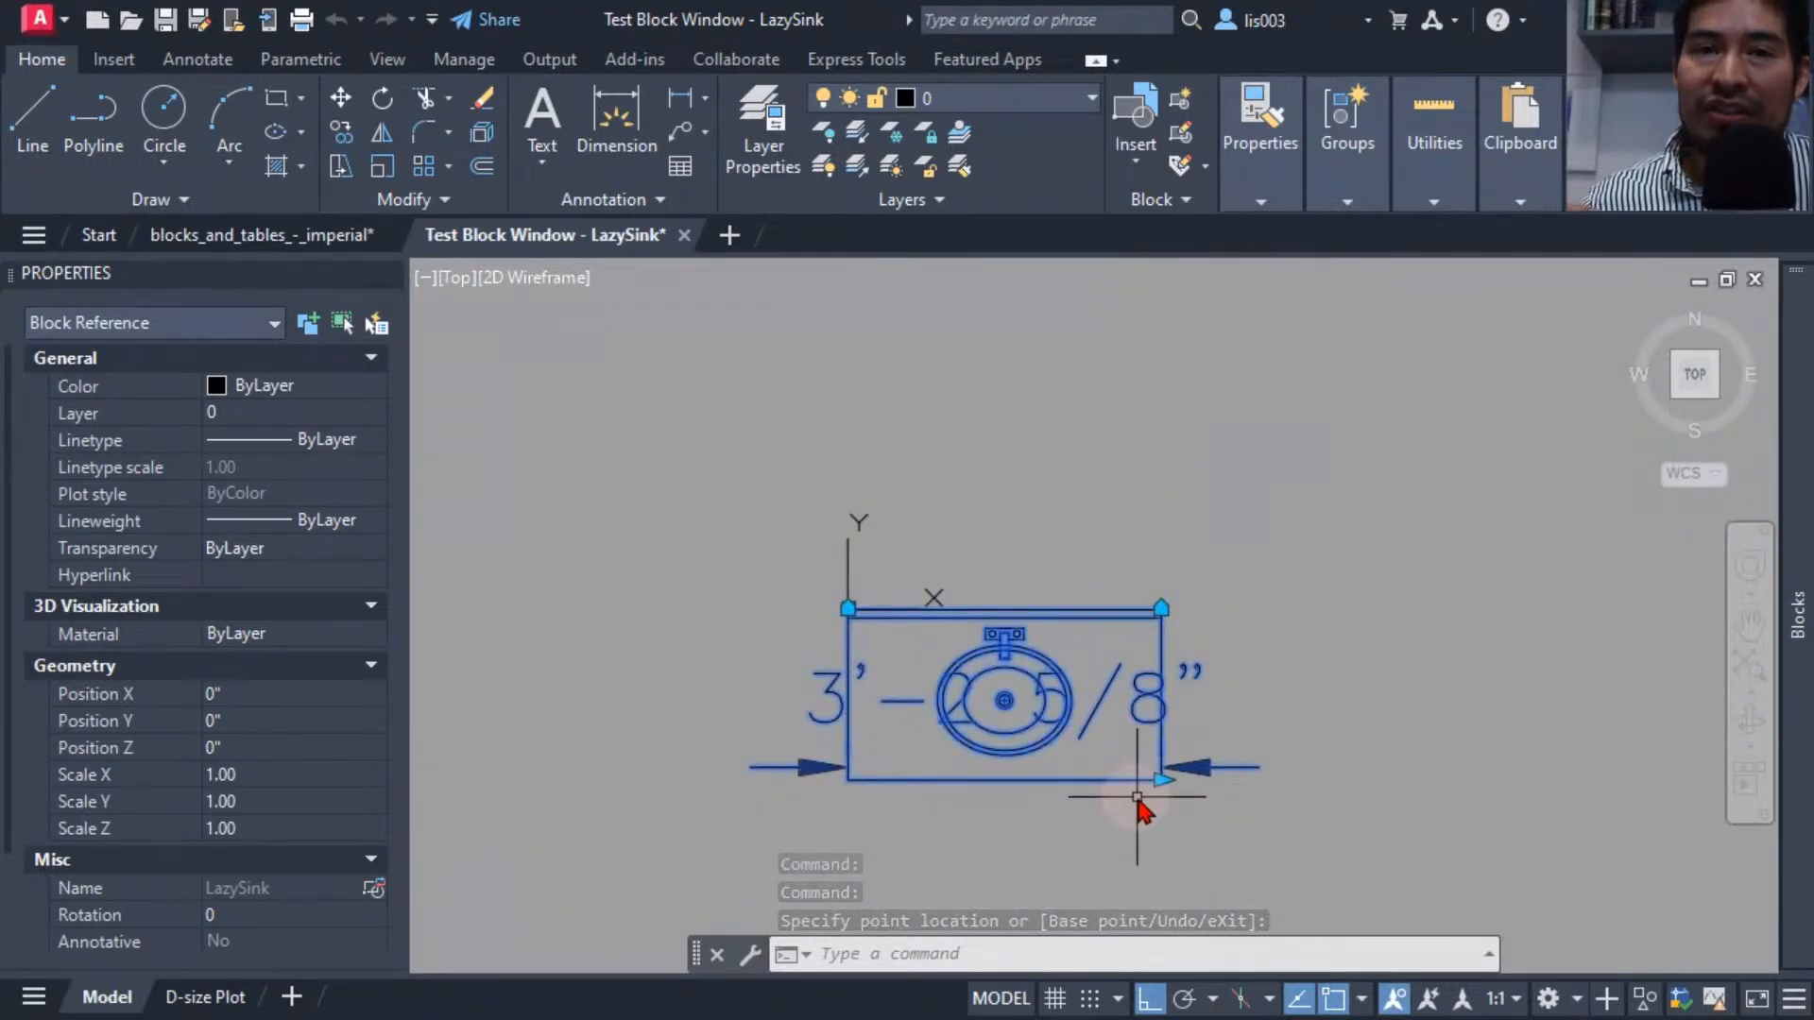
click(1161, 779)
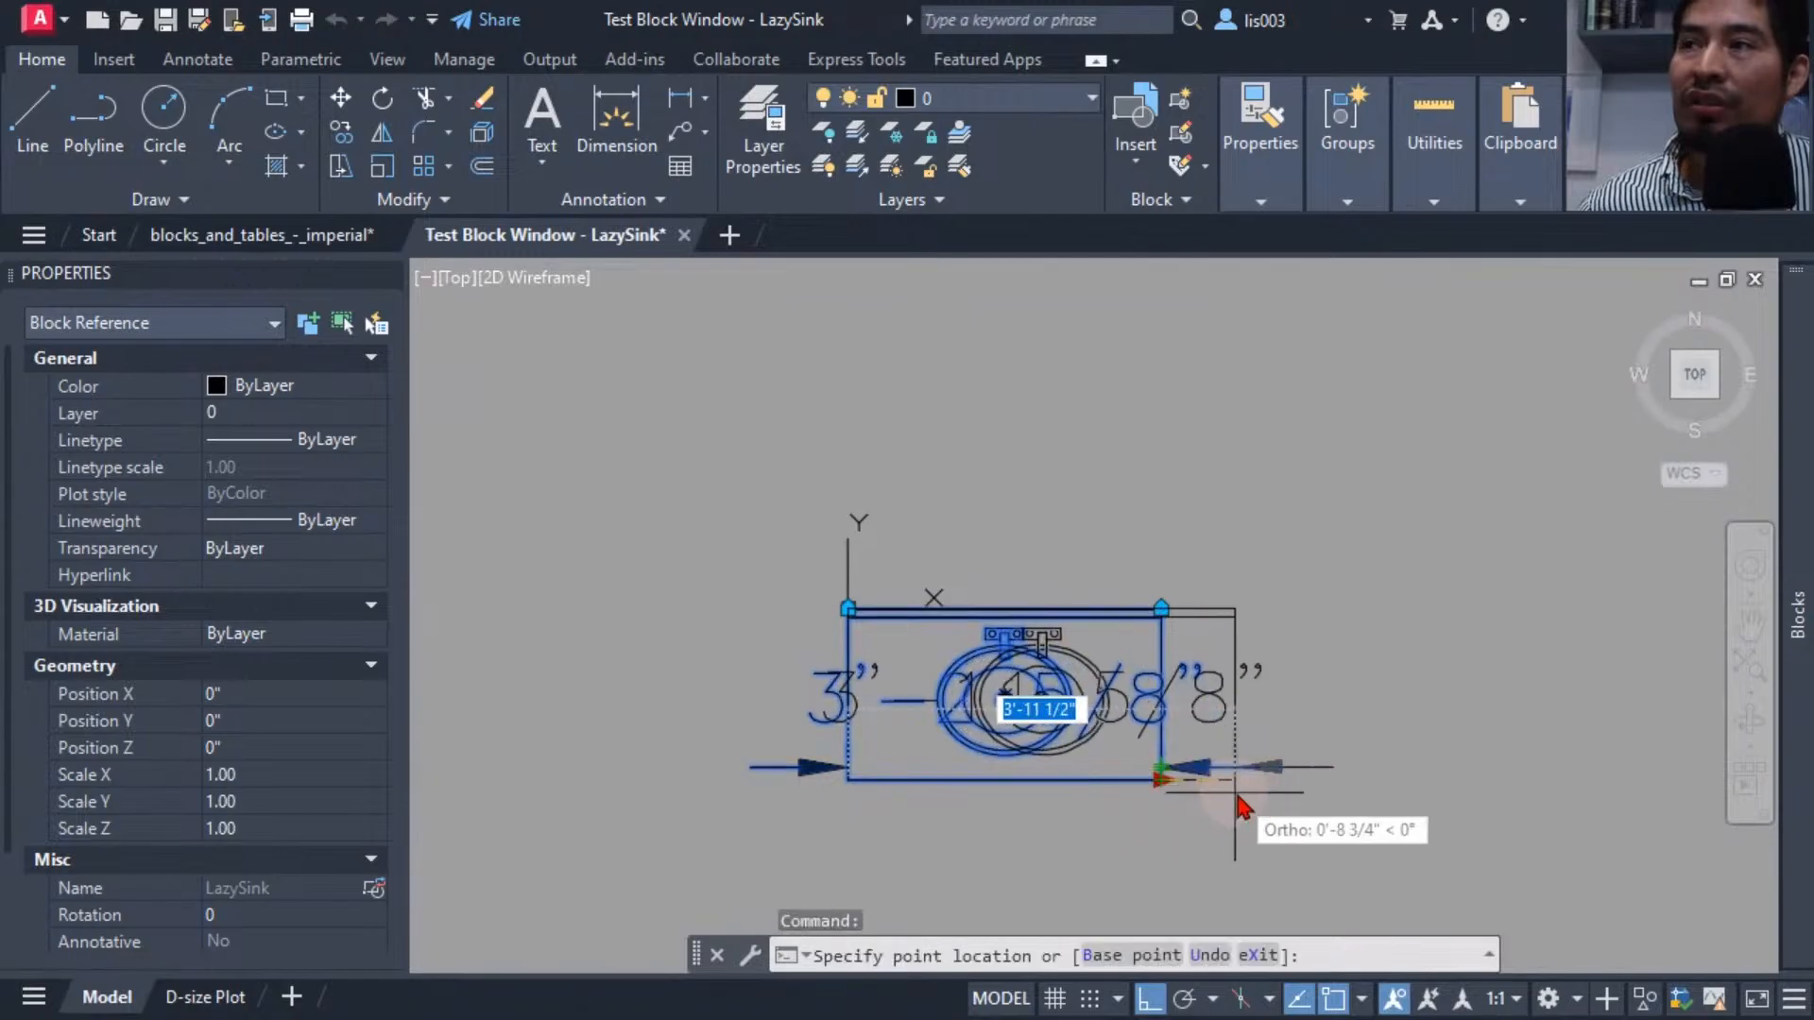
click(1305, 795)
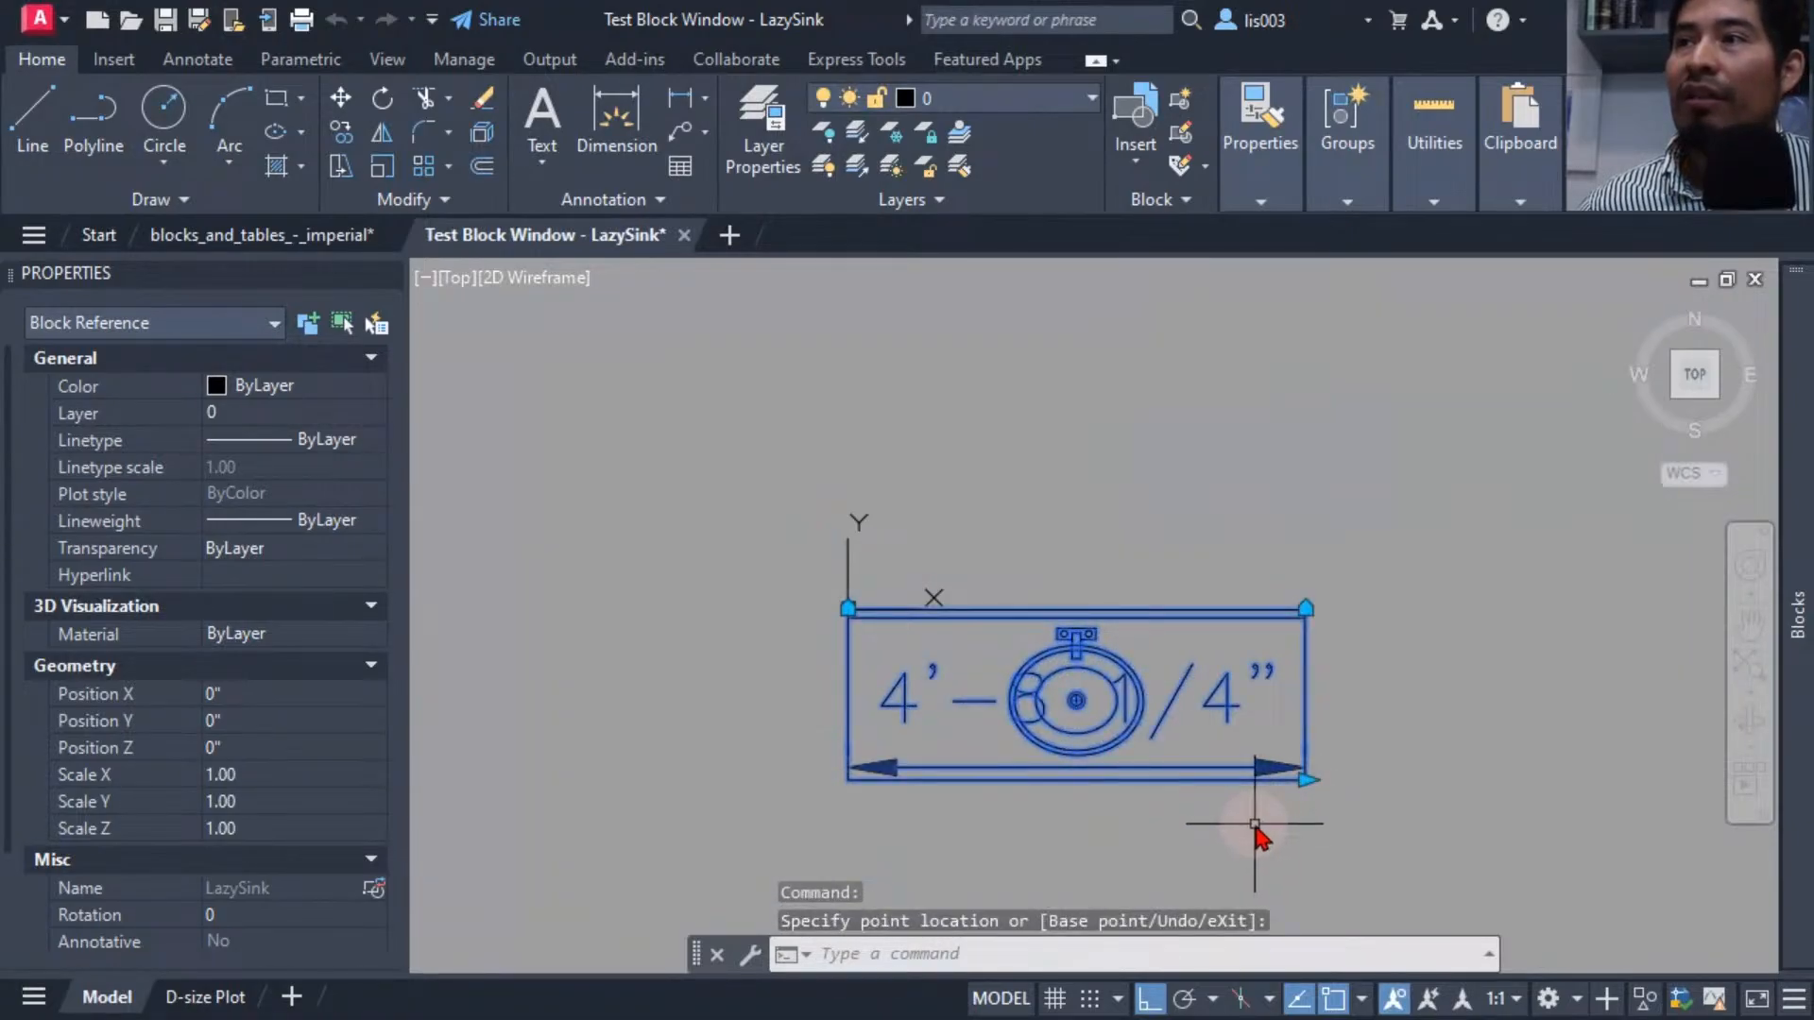
Stretch the width grip a few more times in the test, then close the test block window.
click(1314, 781)
click(1315, 782)
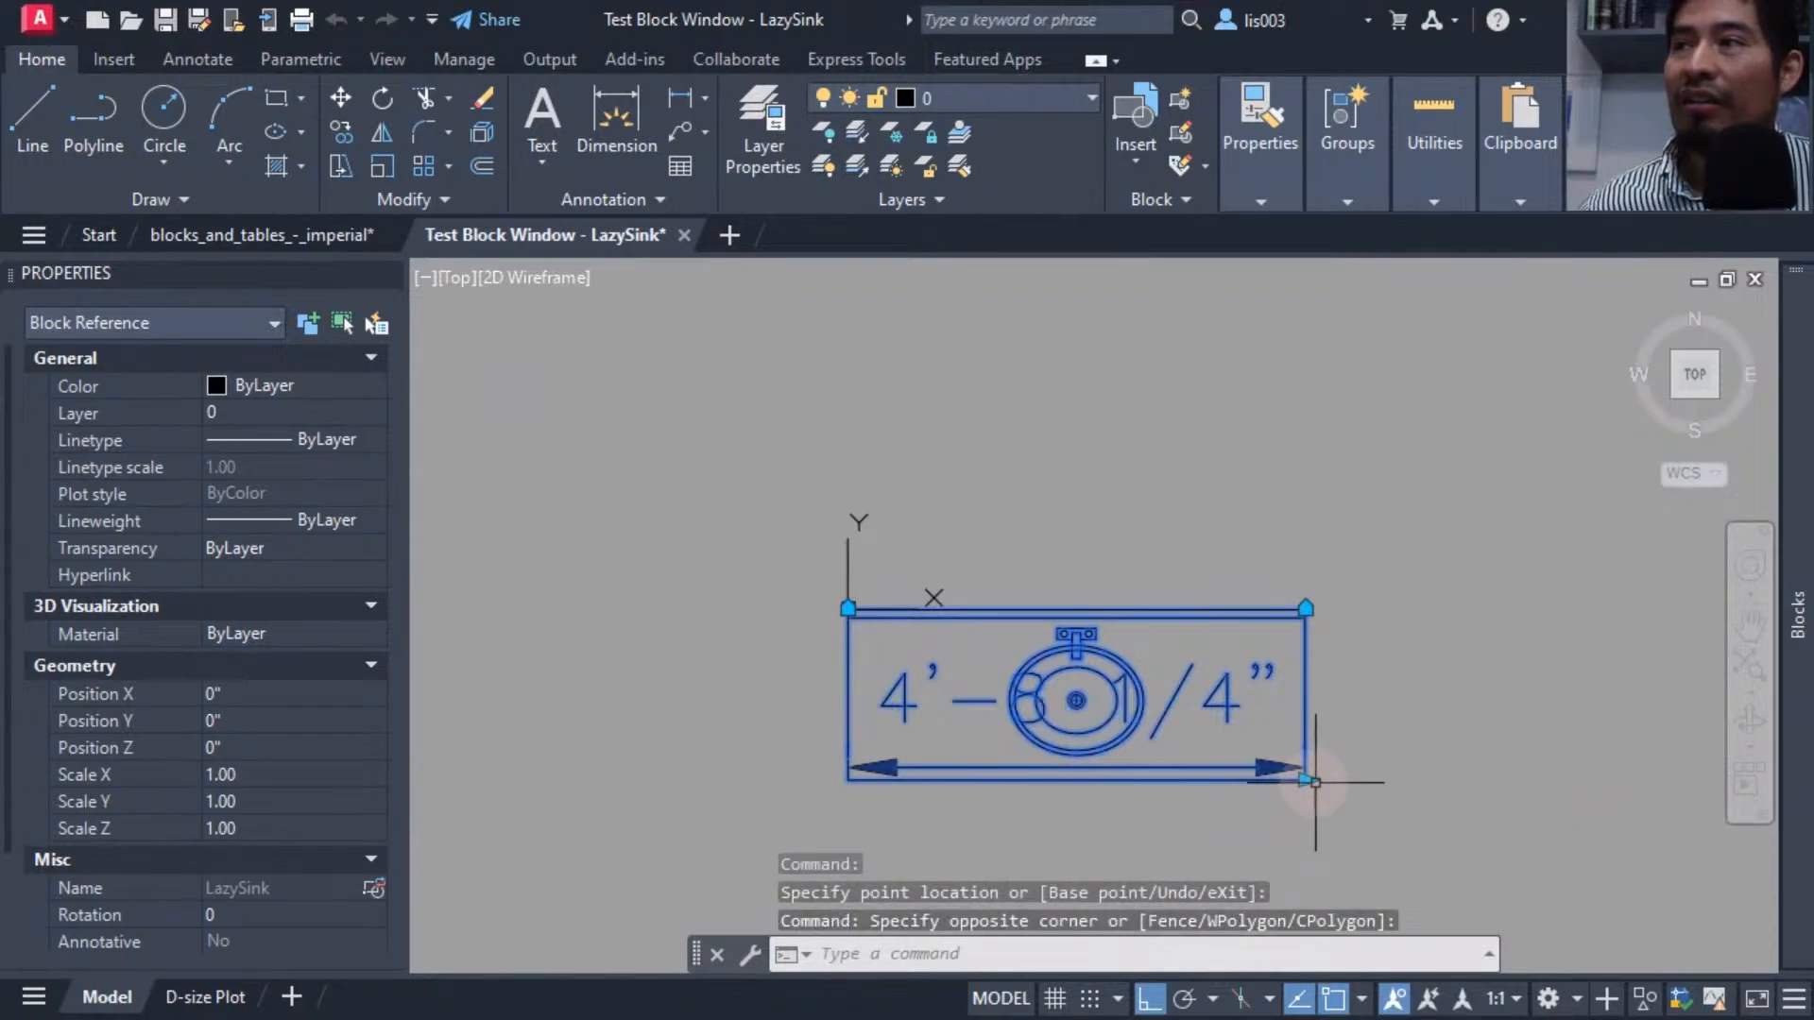
click(1305, 780)
click(1405, 779)
middle_drag(1296, 803, 1086, 766)
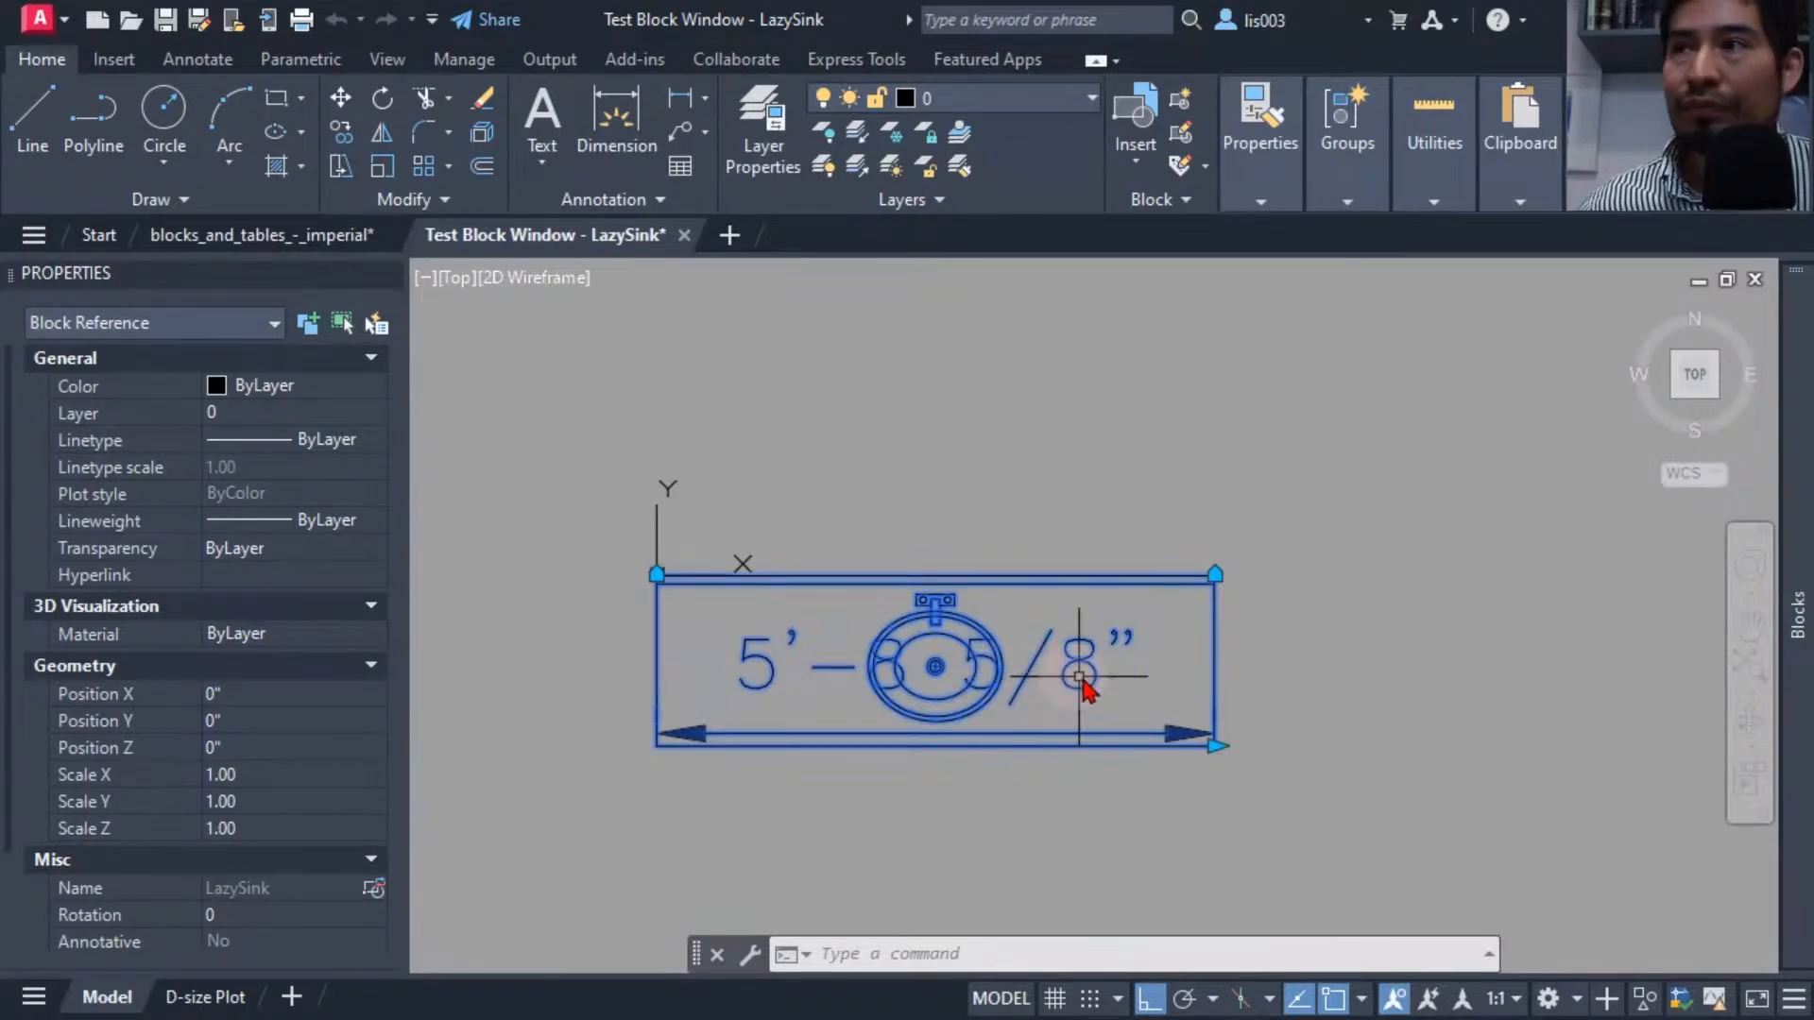
click(1215, 745)
click(1001, 761)
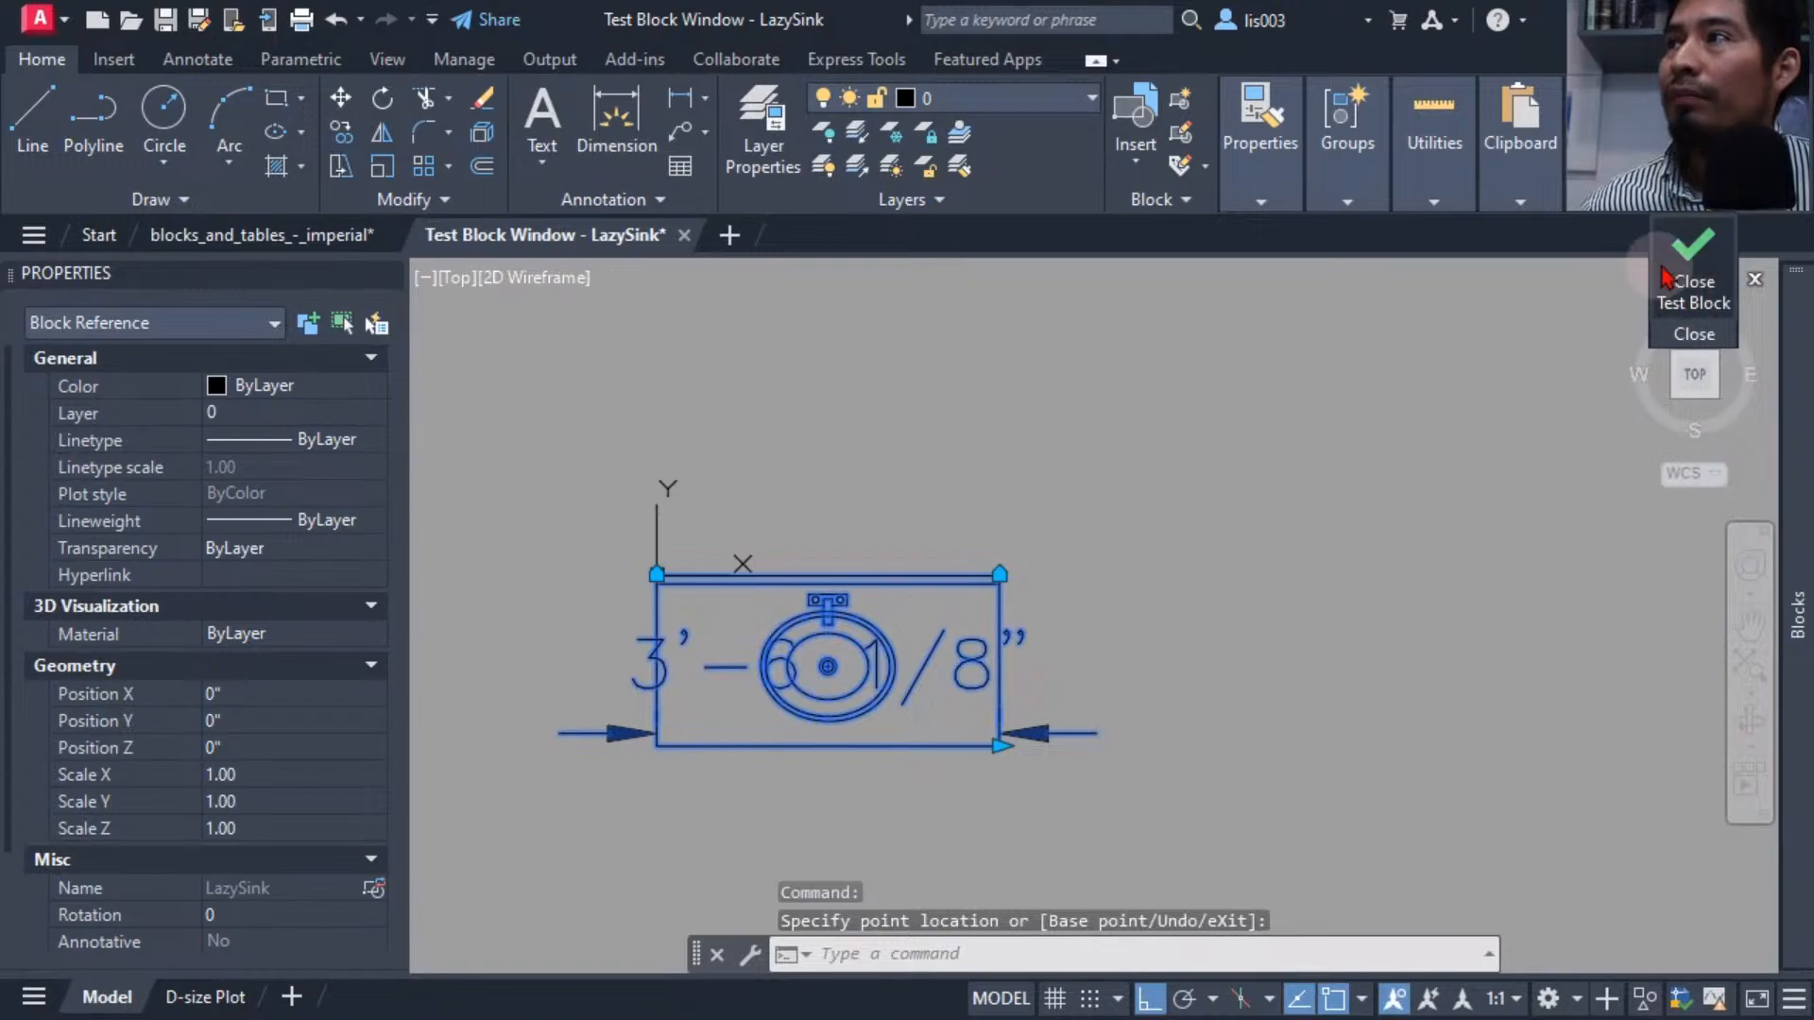
click(1694, 293)
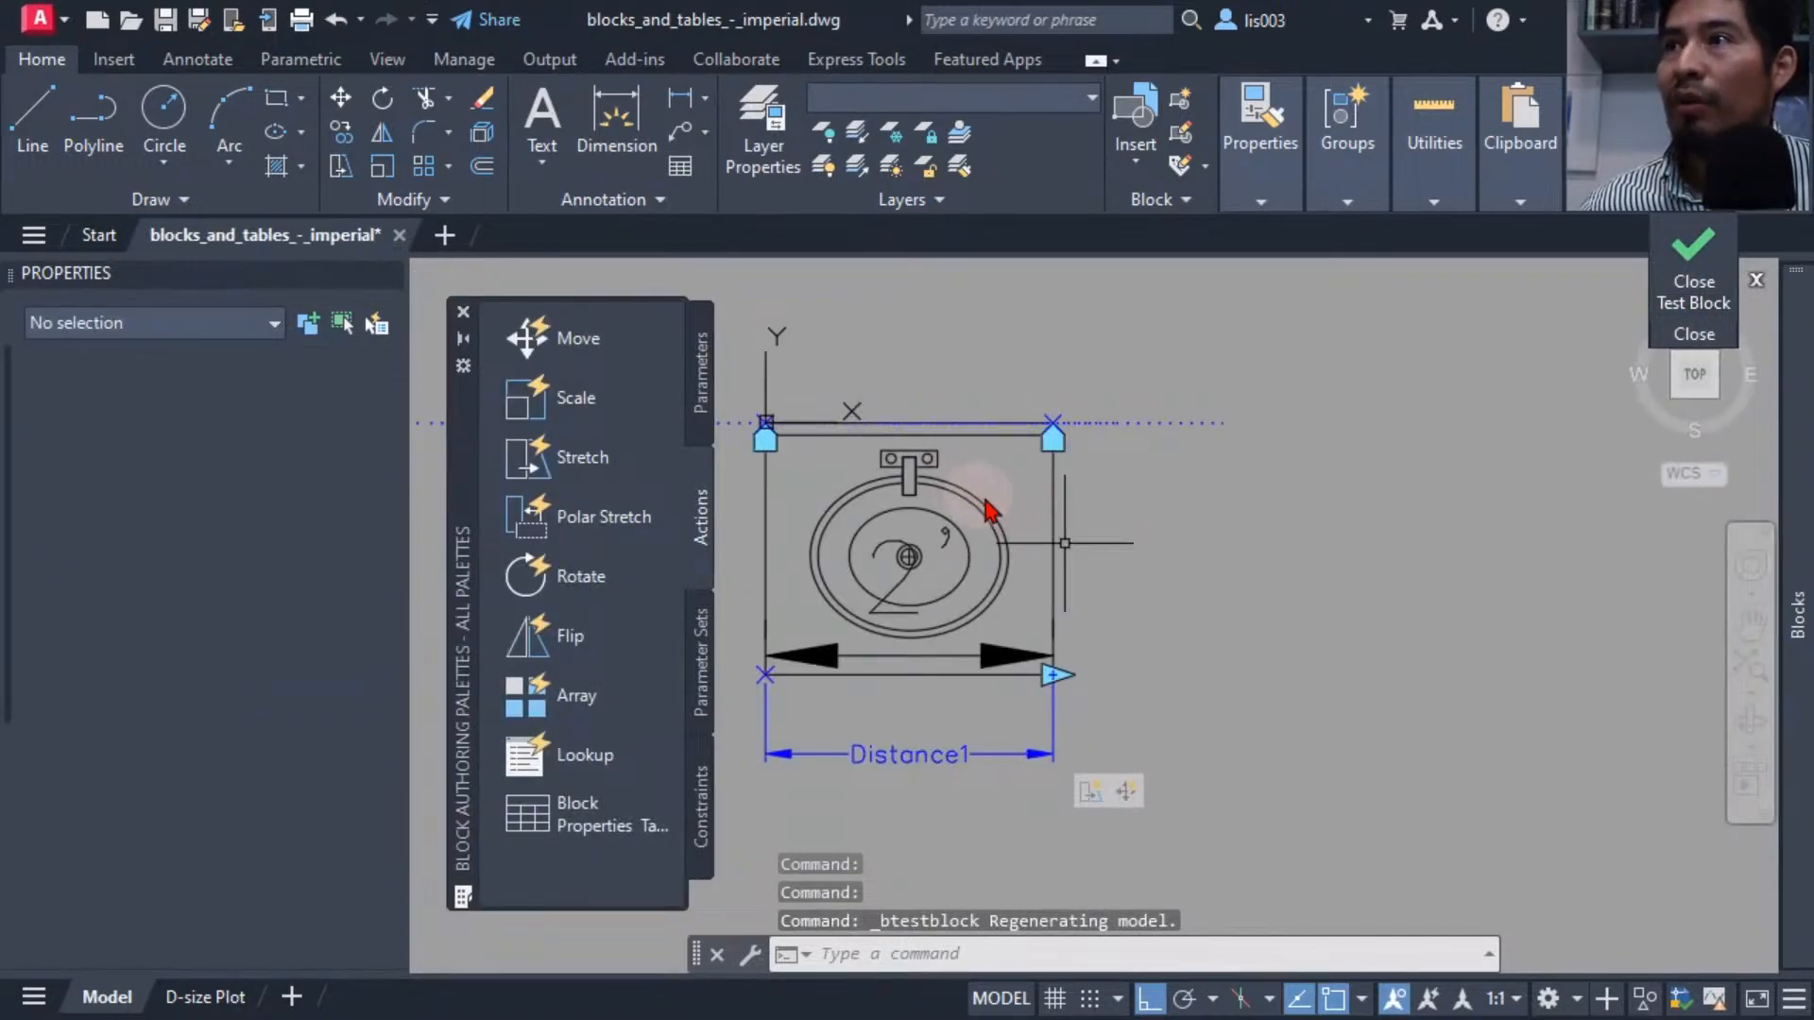
Set the linear dimension's text height to 1 1/2".
middle_drag(1118, 578, 1200, 638)
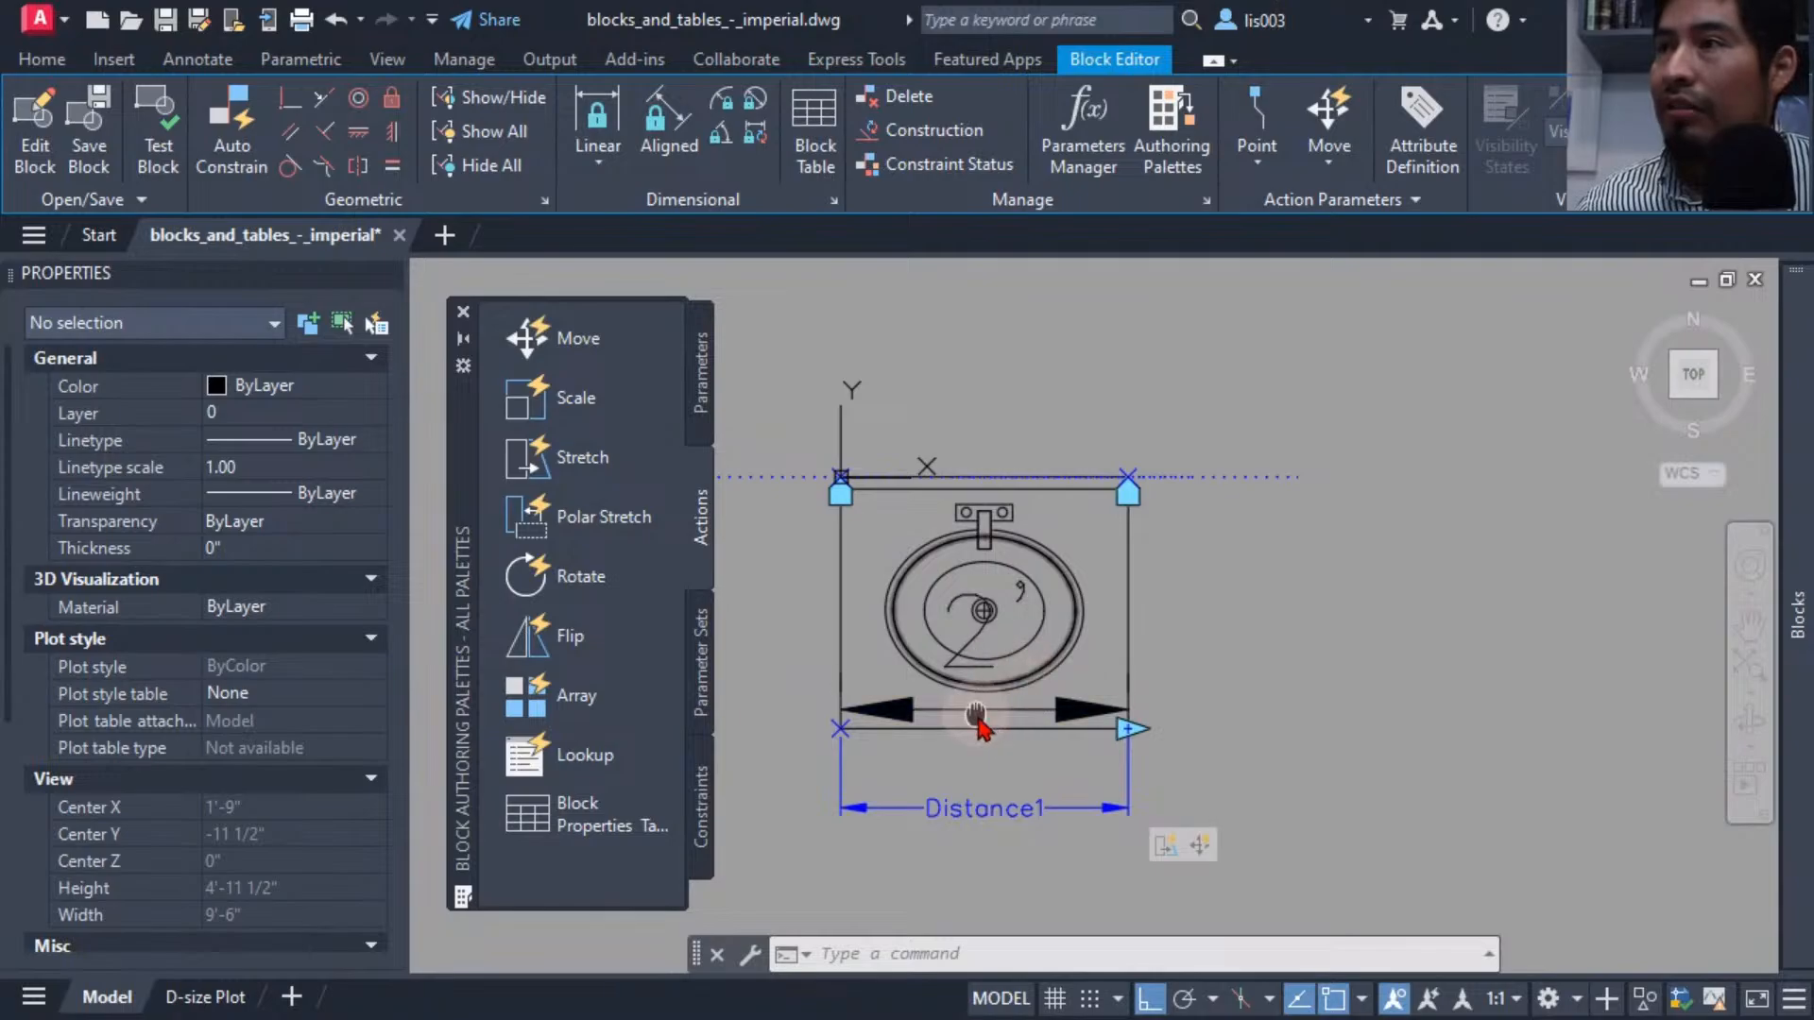
middle_drag(983, 725, 1097, 727)
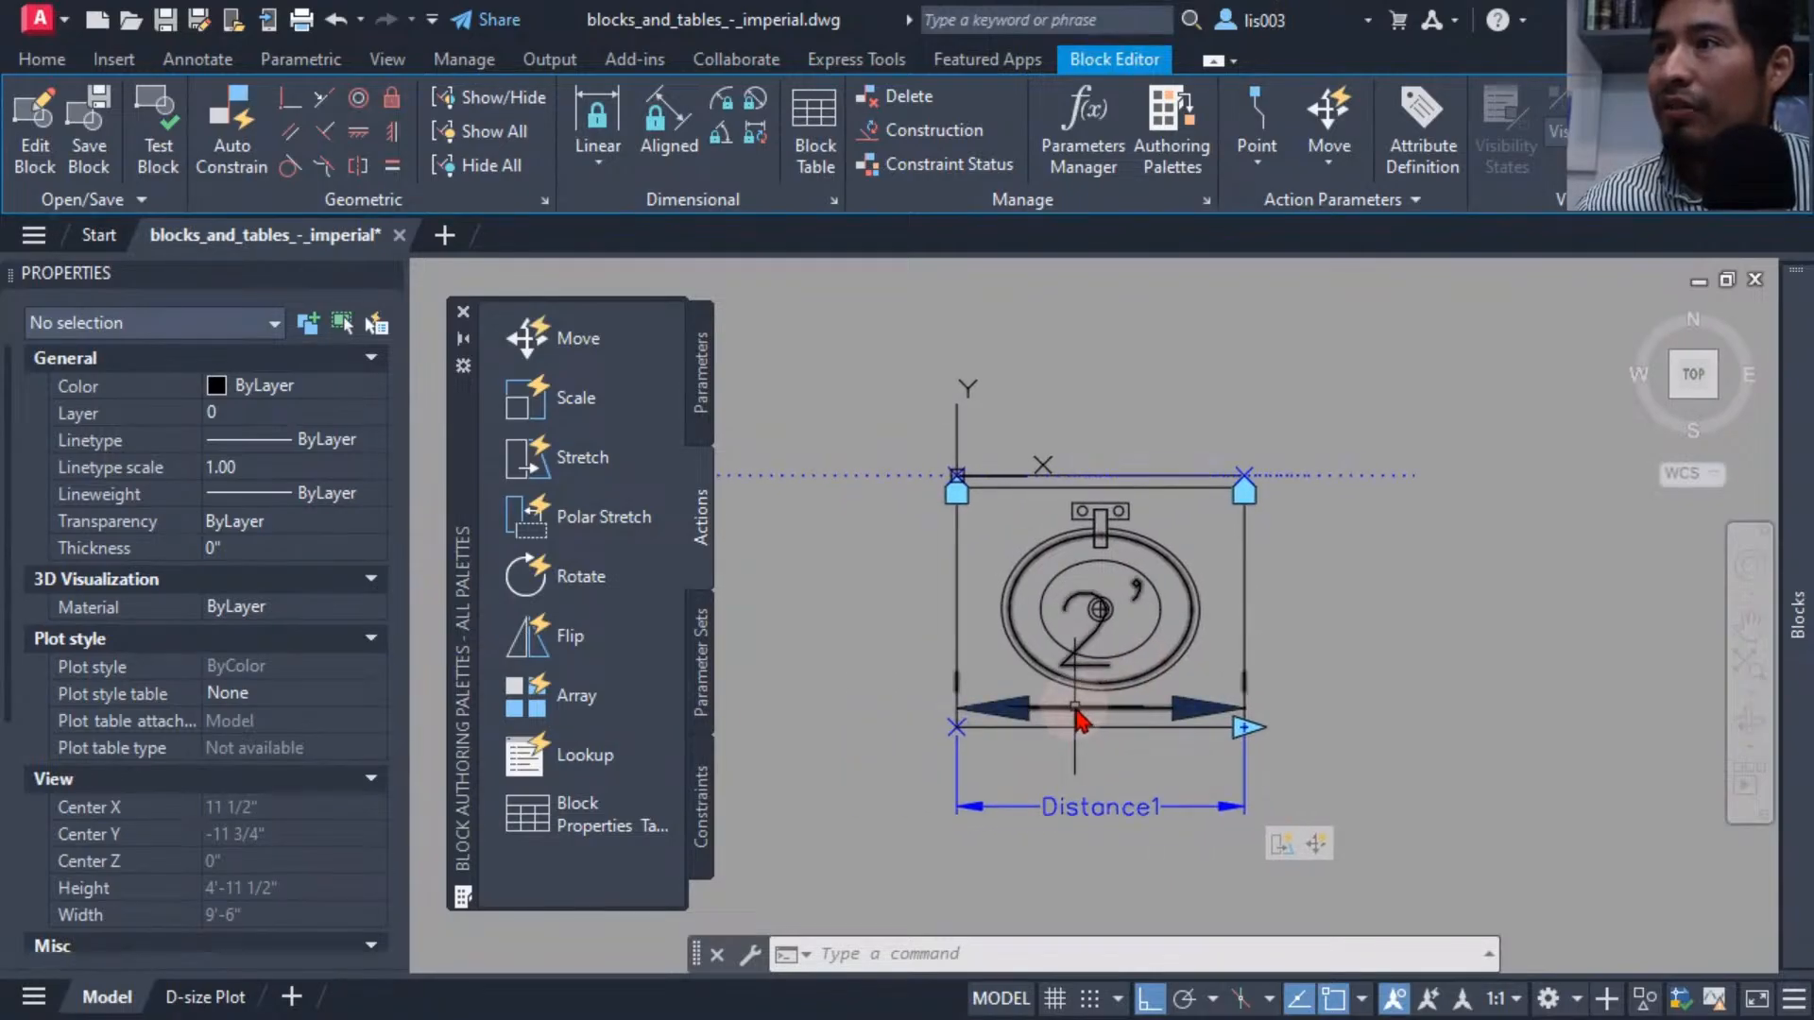
click(1077, 719)
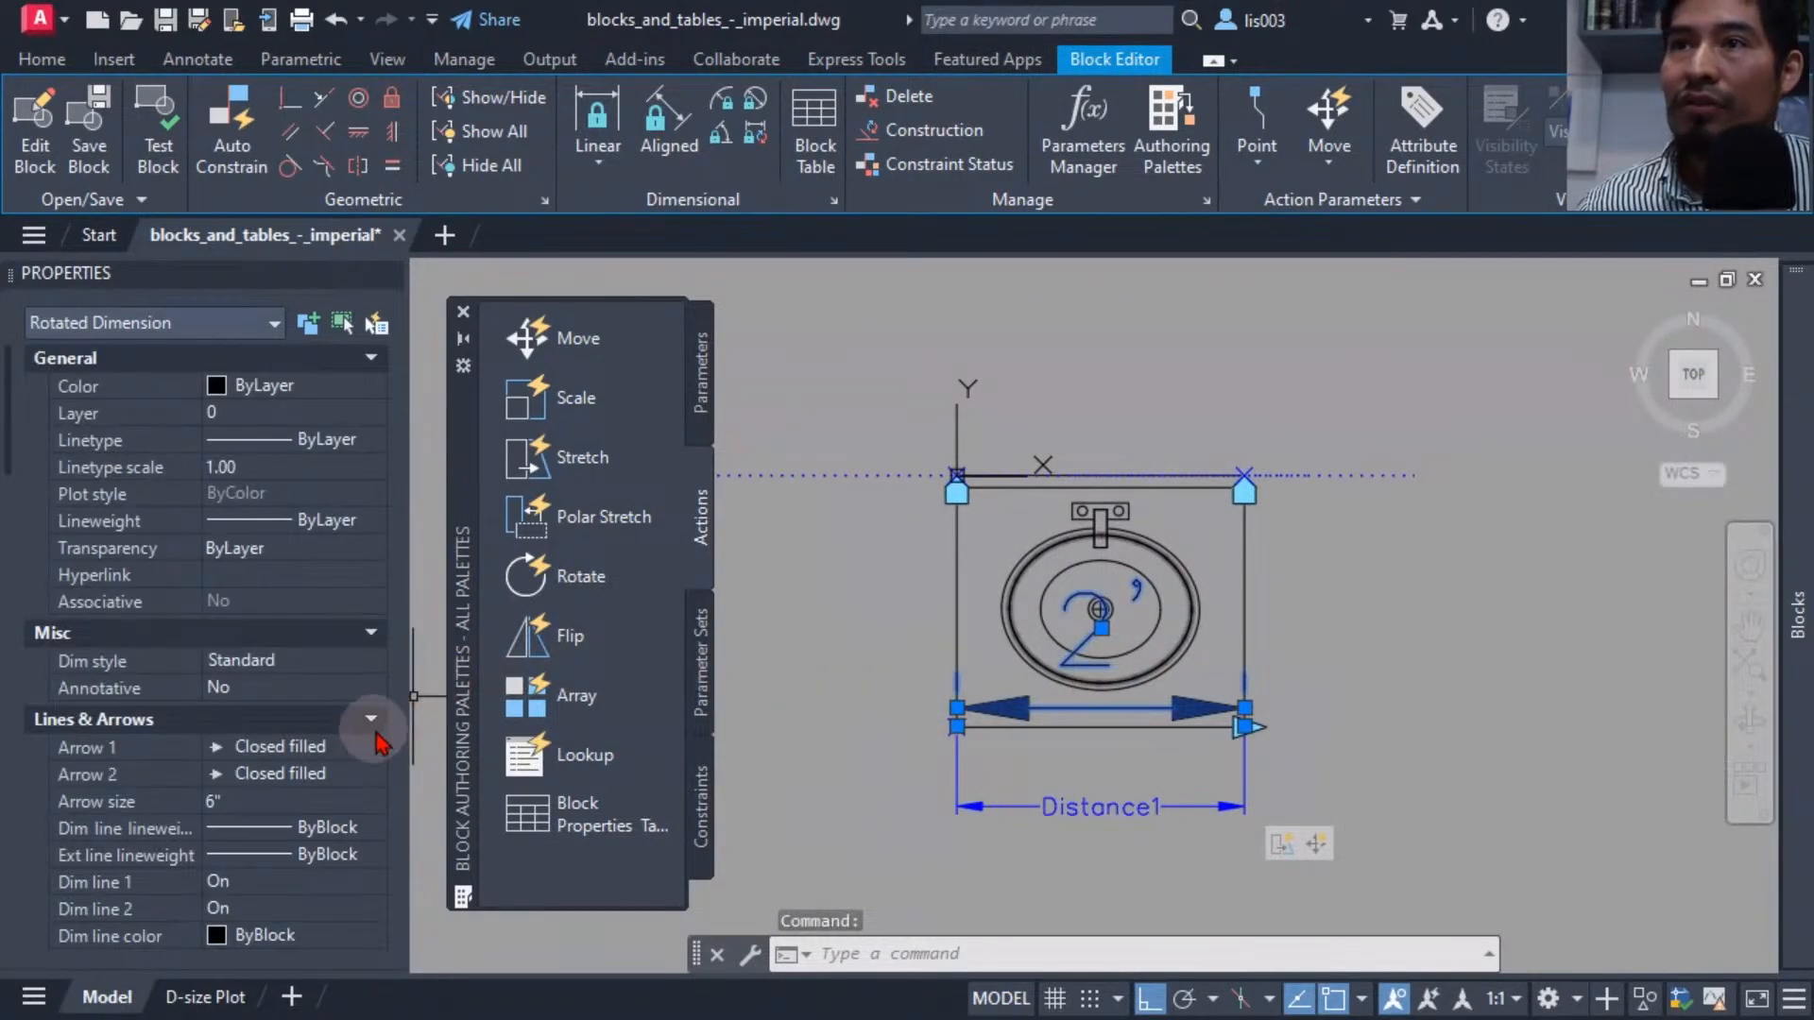
scroll(321, 770, down, 2)
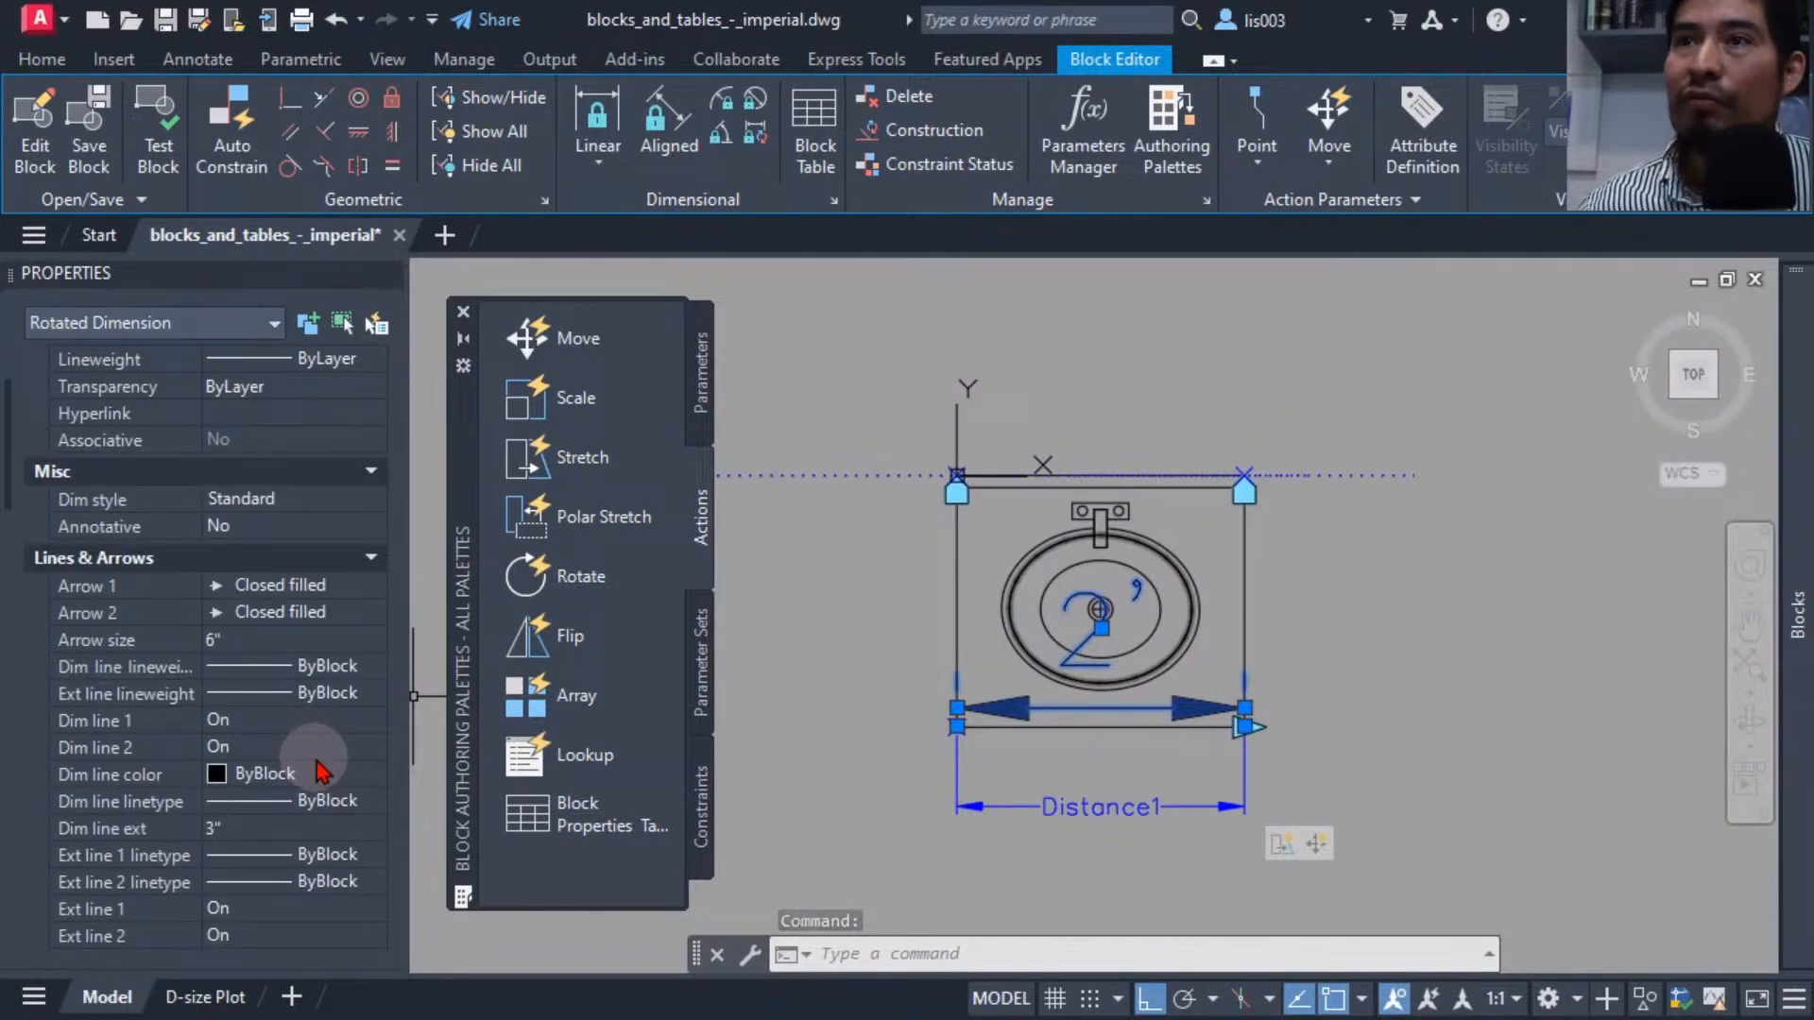
scroll(331, 737, up, 2)
scroll(321, 704, down, 4)
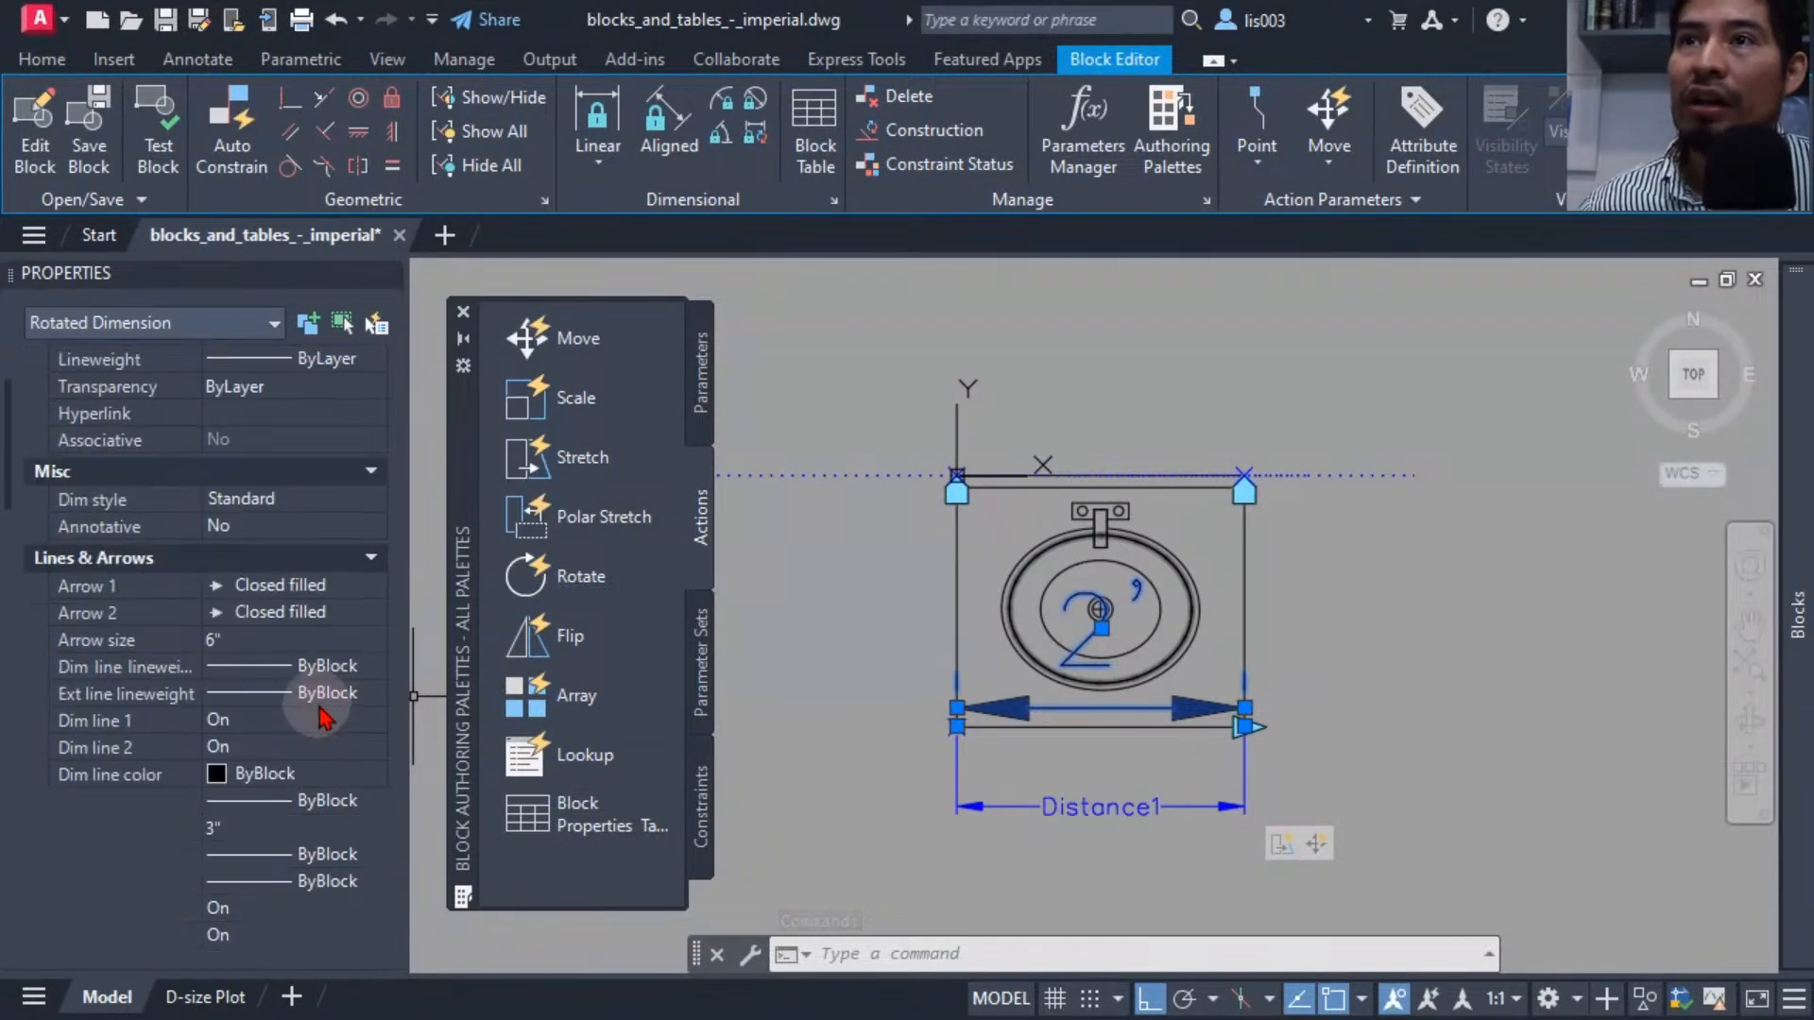
scroll(326, 704, down, 2)
scroll(326, 694, down, 2)
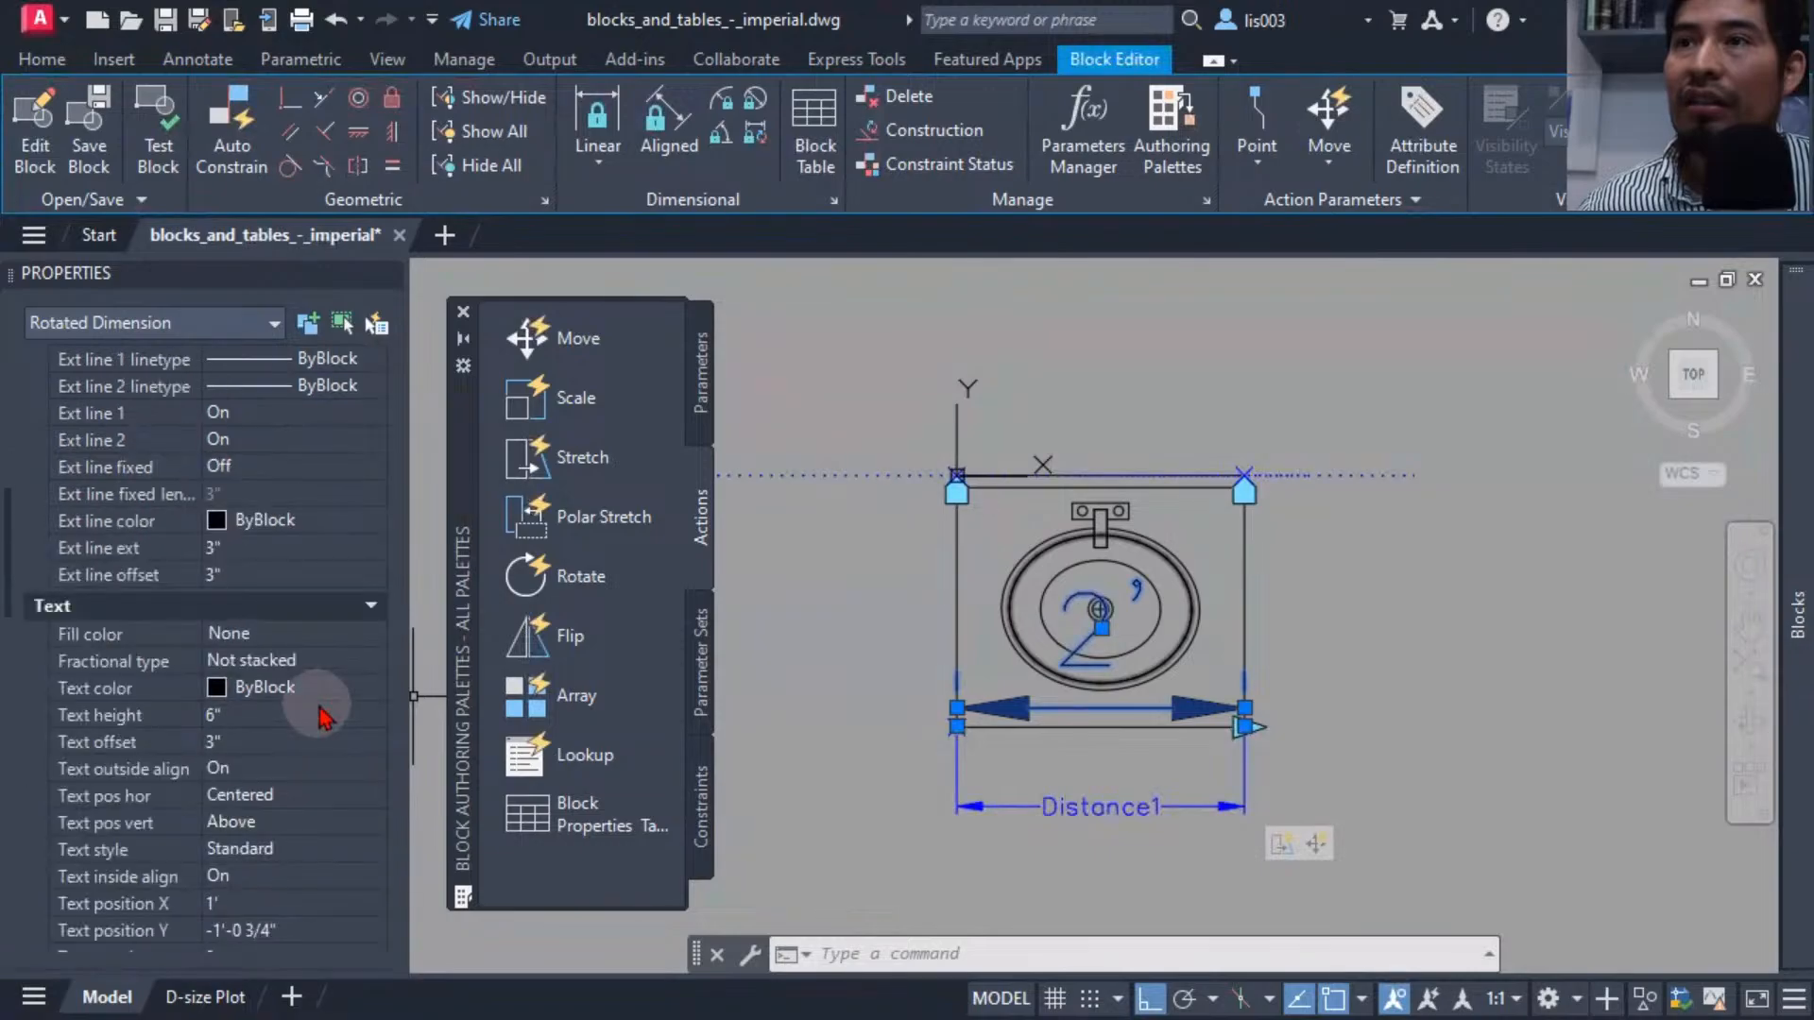
click(239, 715)
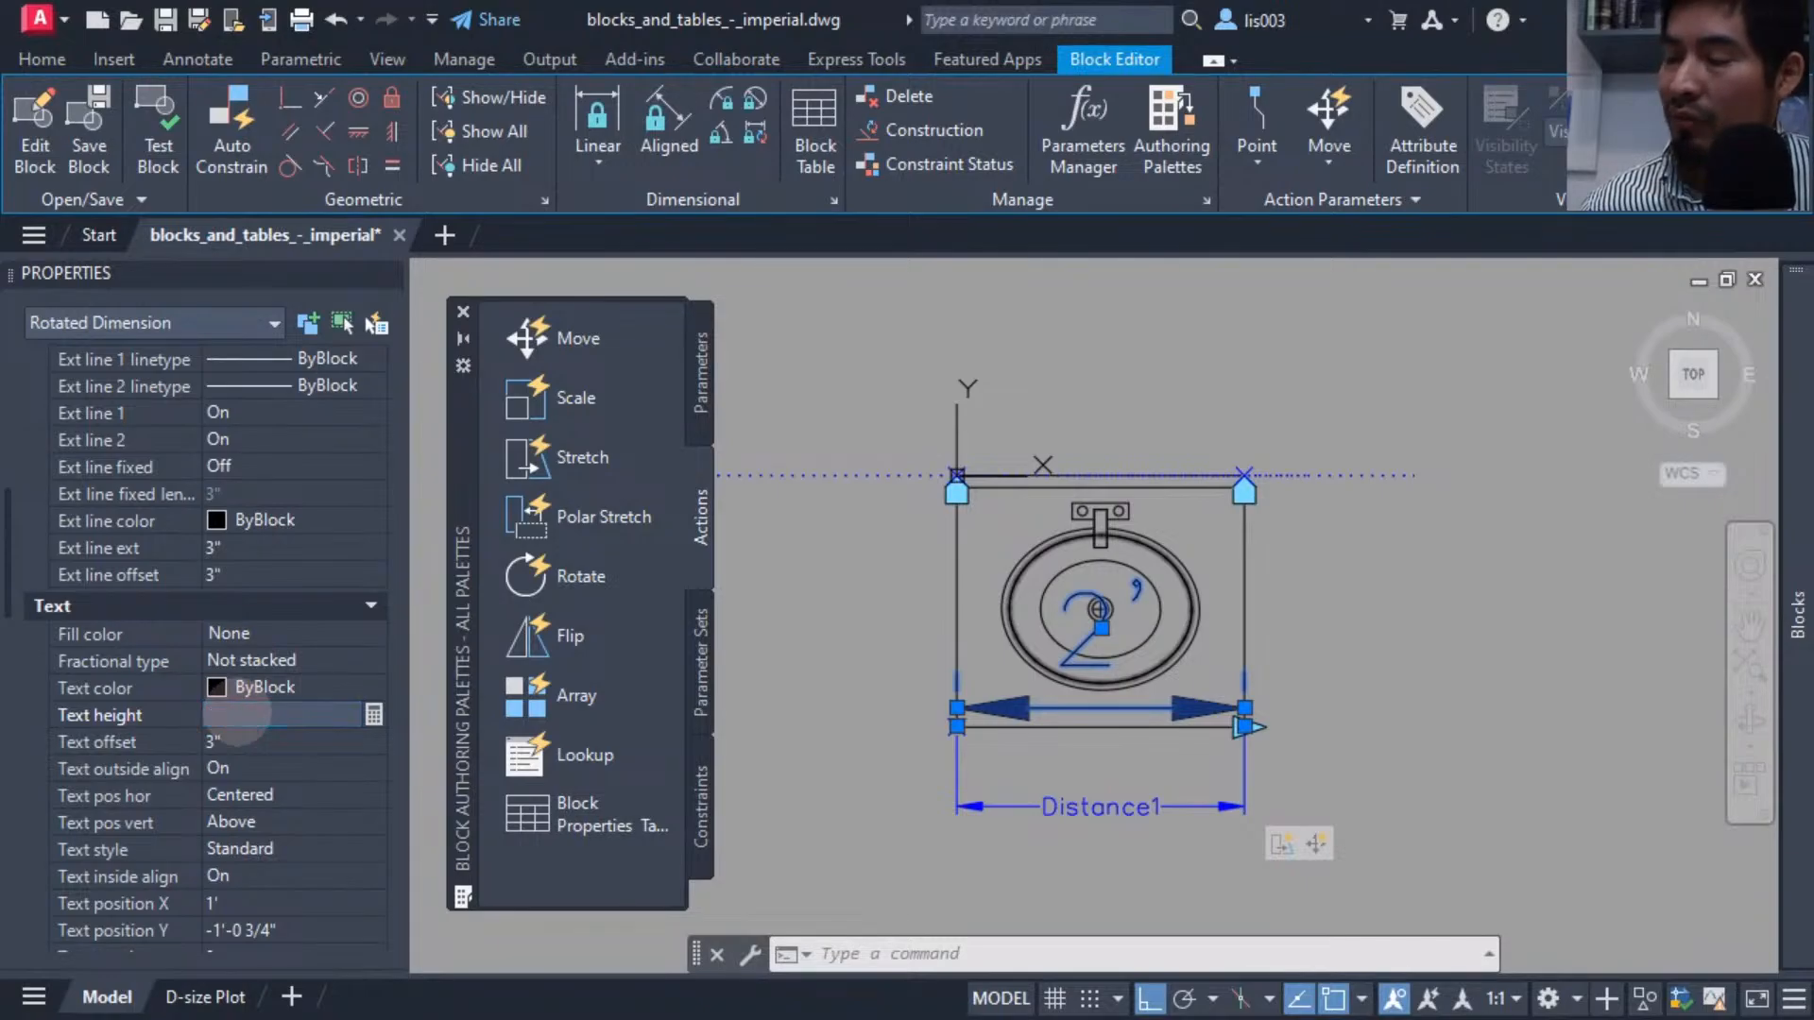
text(1.5)
key(Tab)
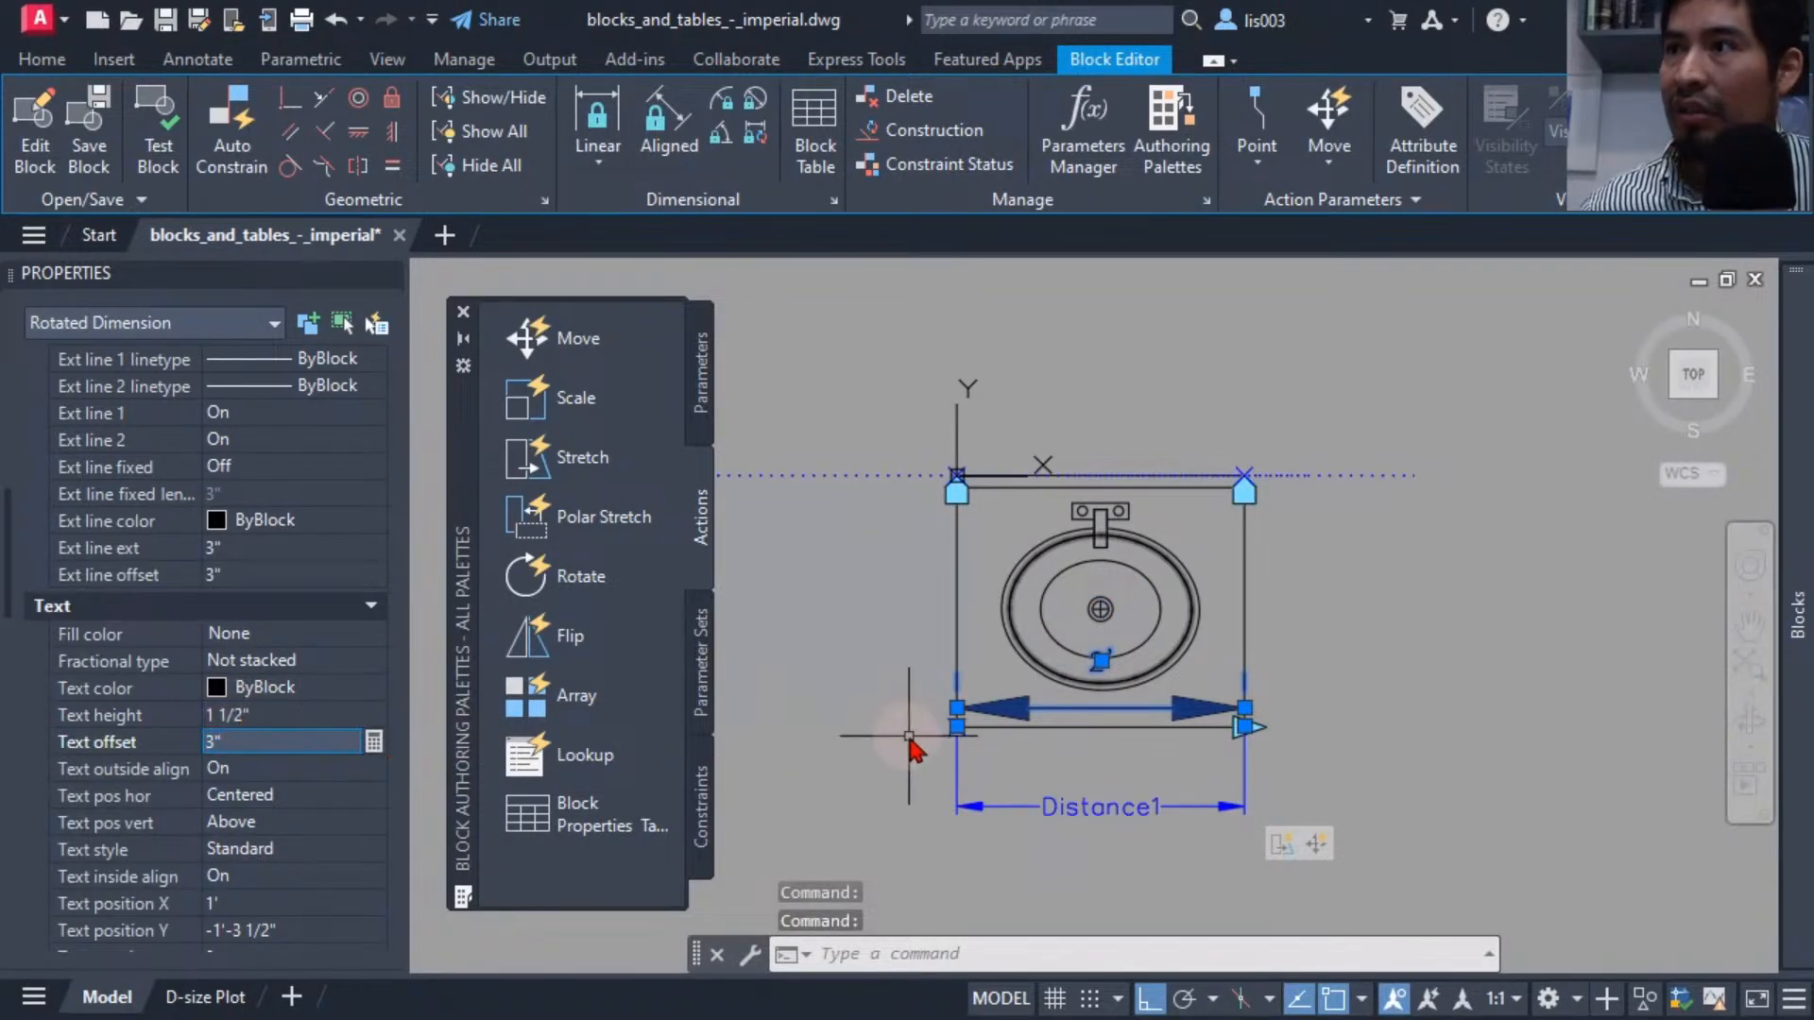
Set both arrowheads of the linear dimension to None.
scroll(1079, 728, up, 3)
middle_drag(1081, 733, 1138, 718)
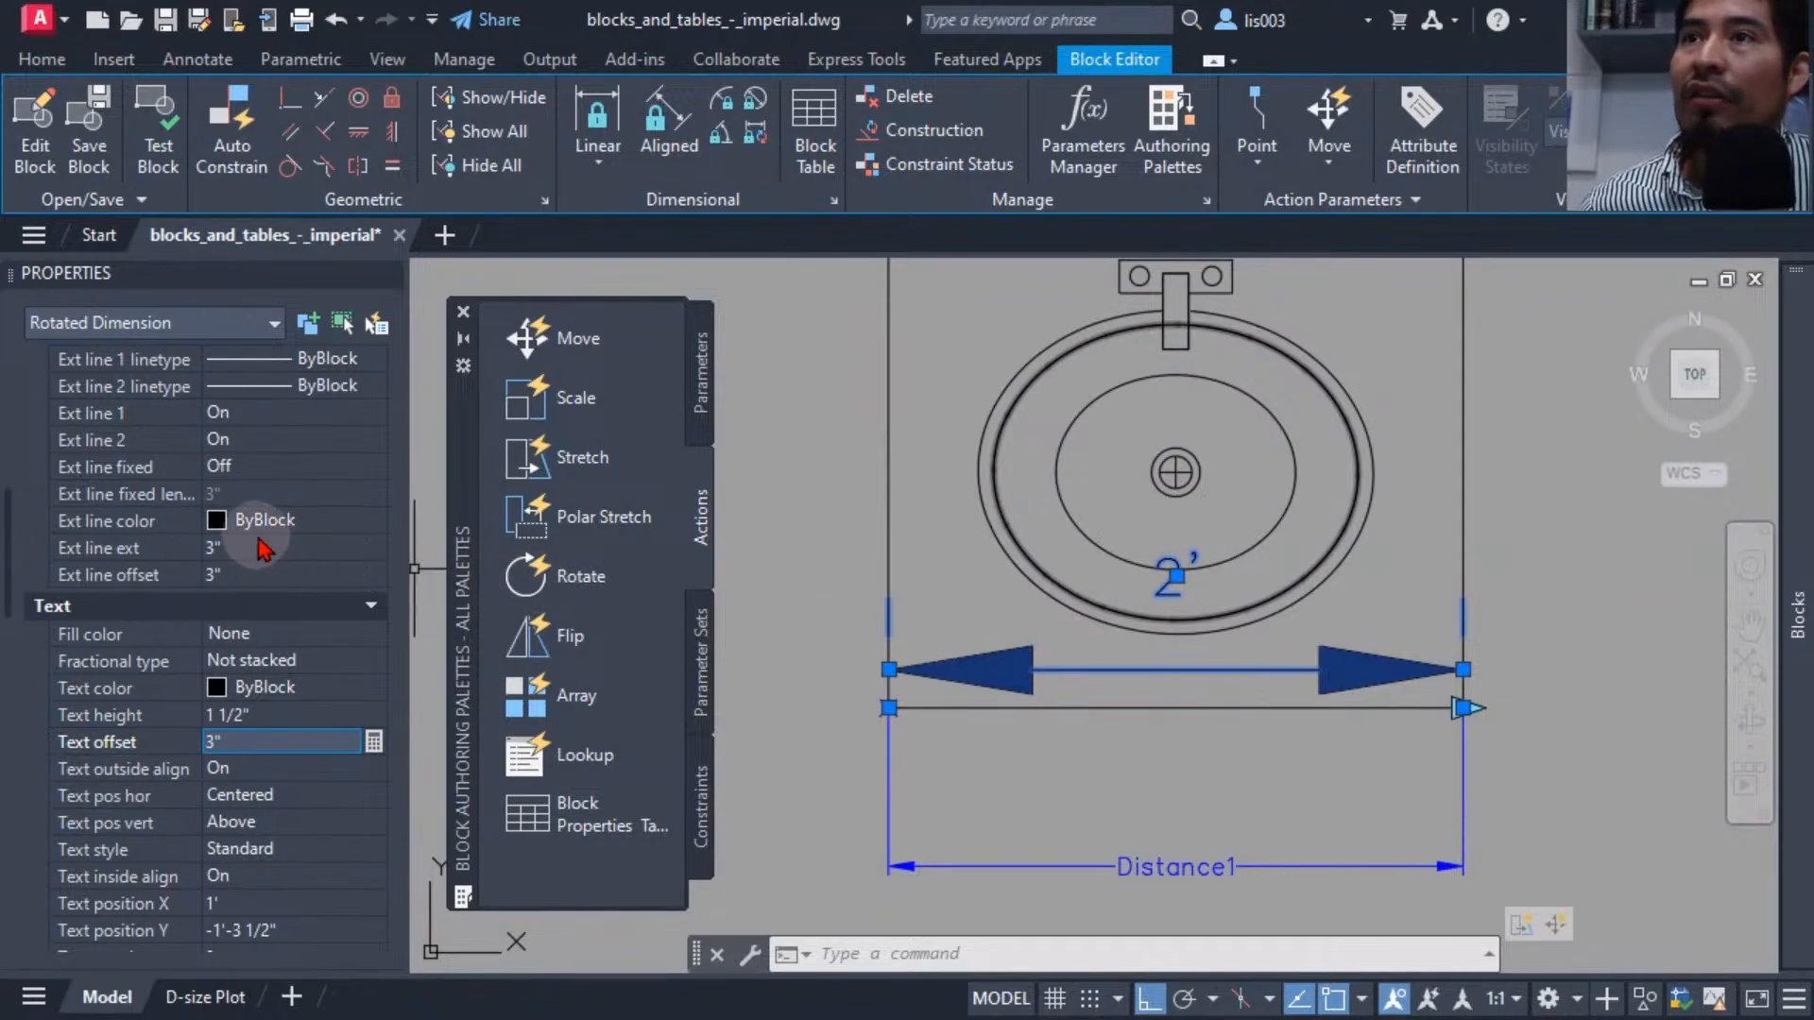
scroll(260, 539, up, 4)
scroll(261, 546, up, 2)
scroll(261, 546, down, 2)
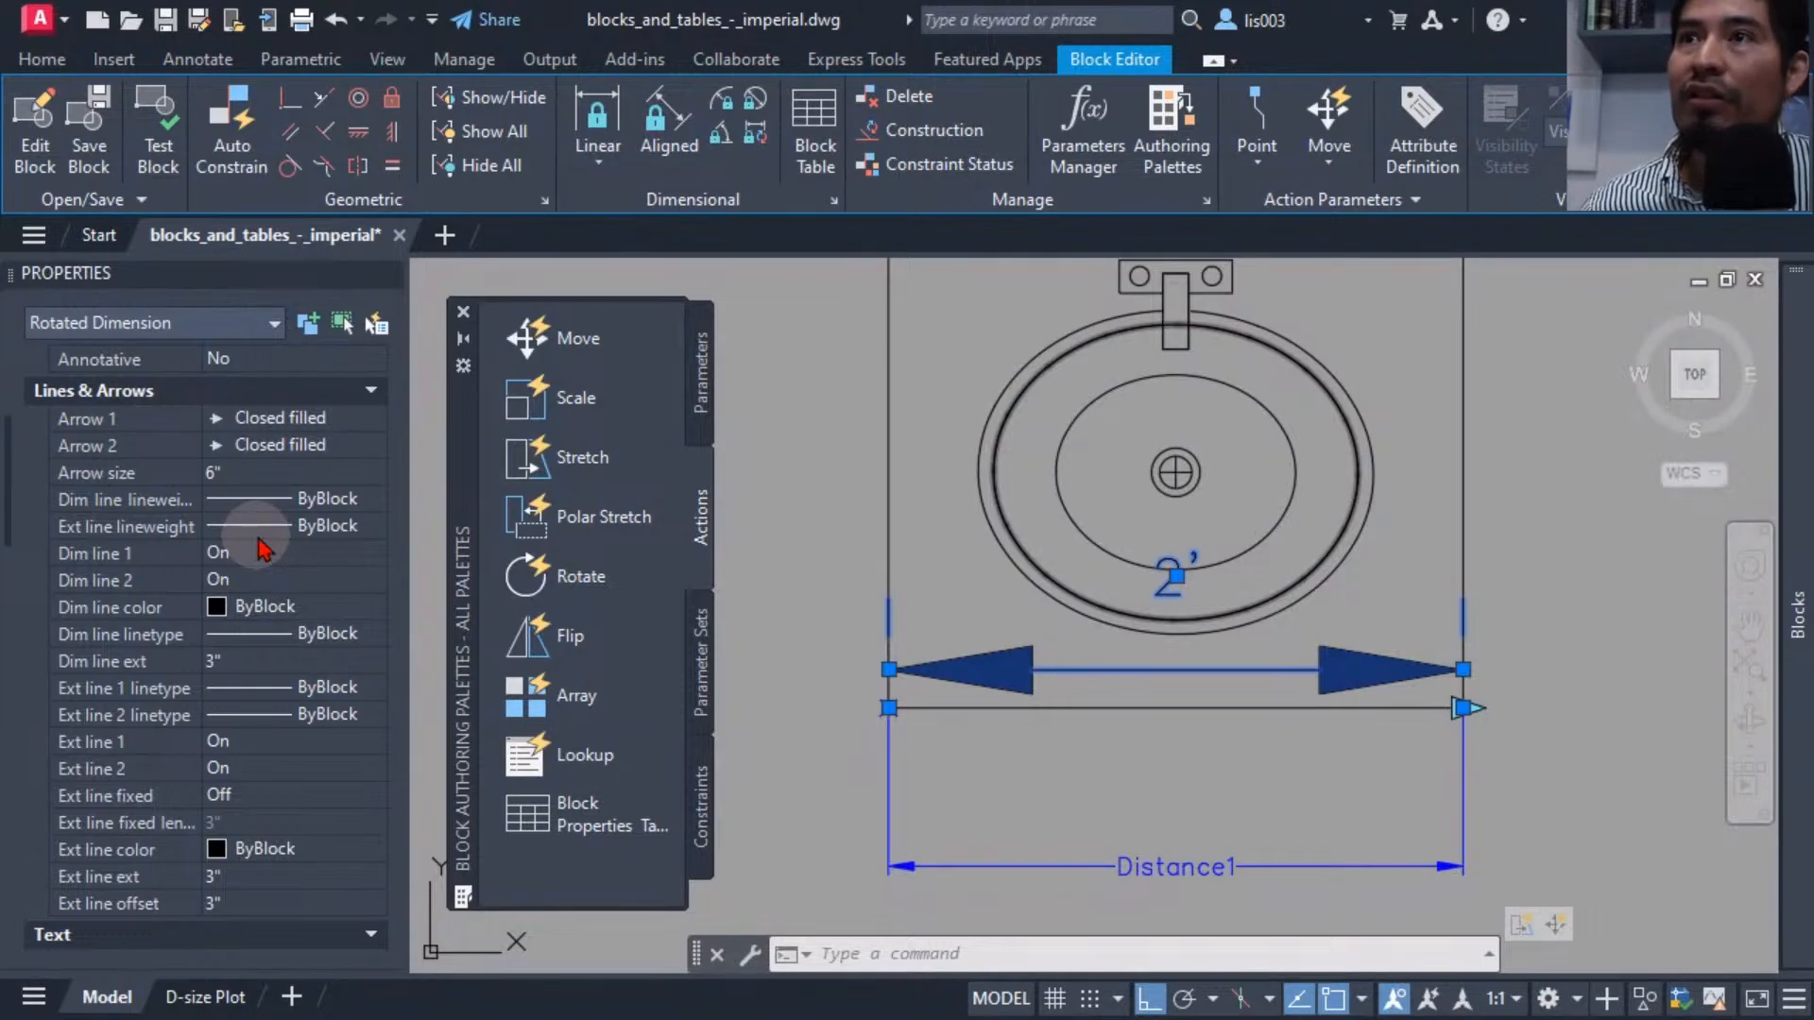
click(243, 421)
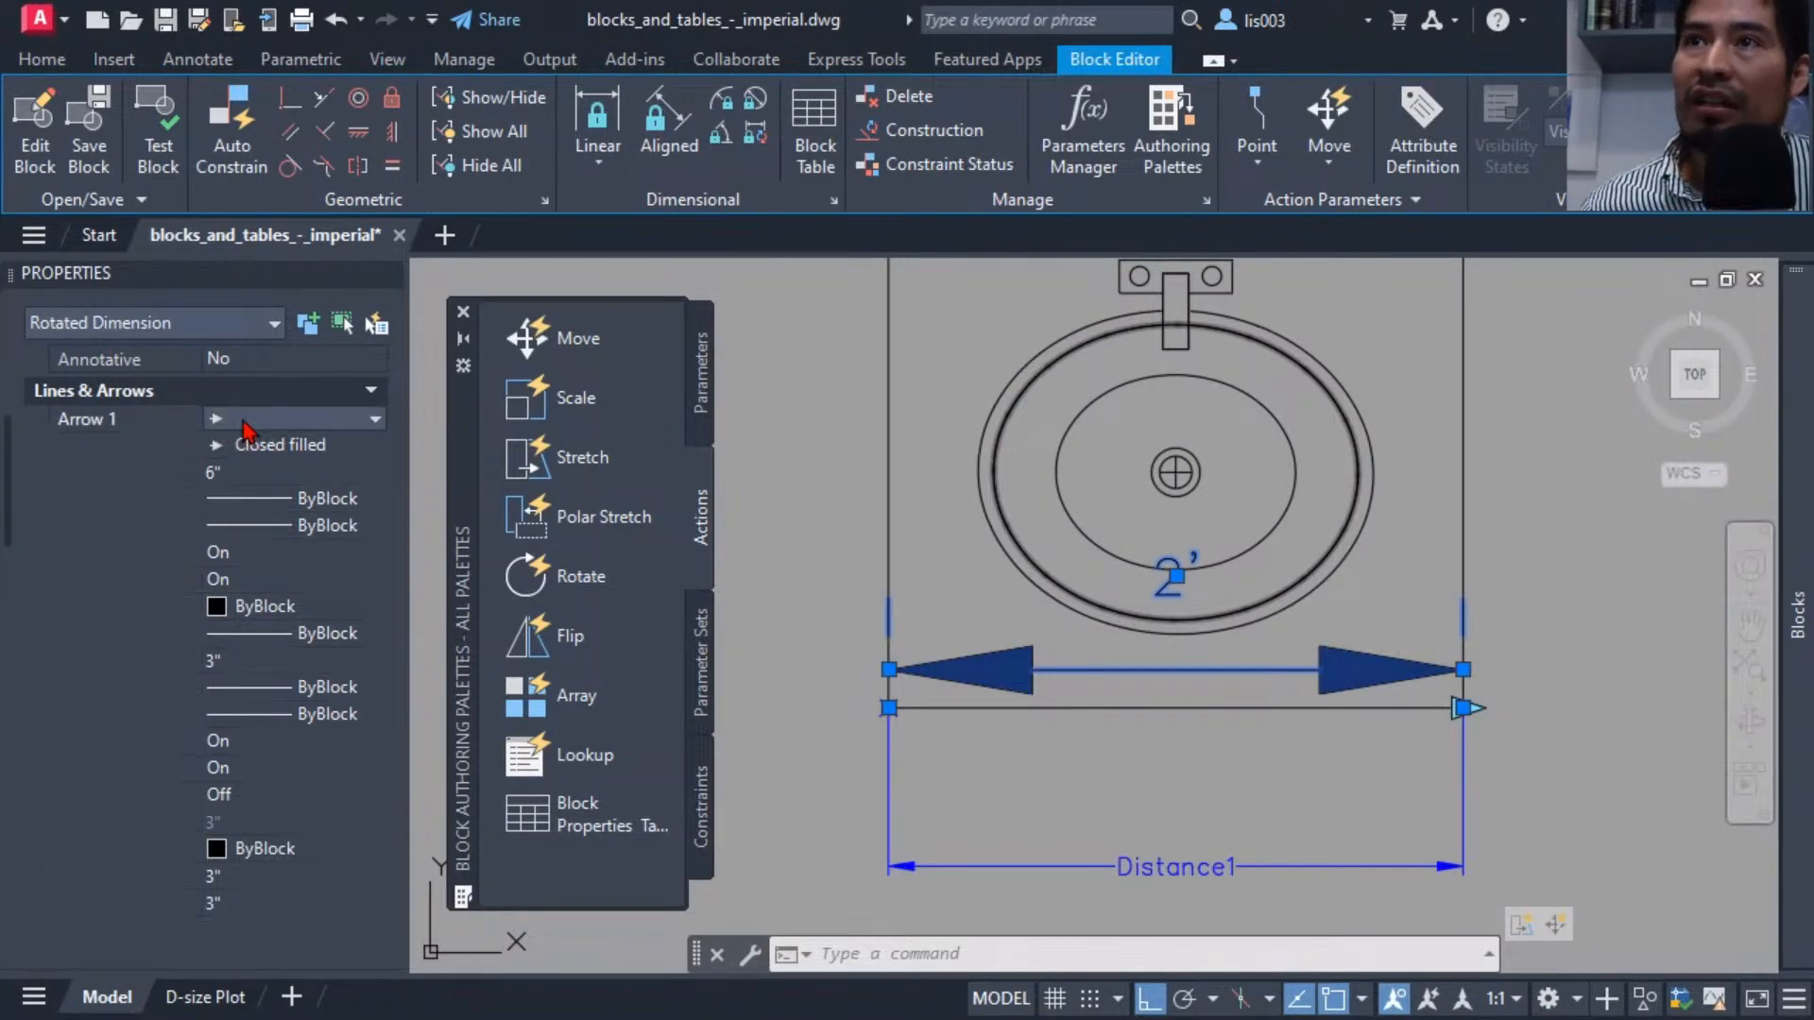
click(244, 422)
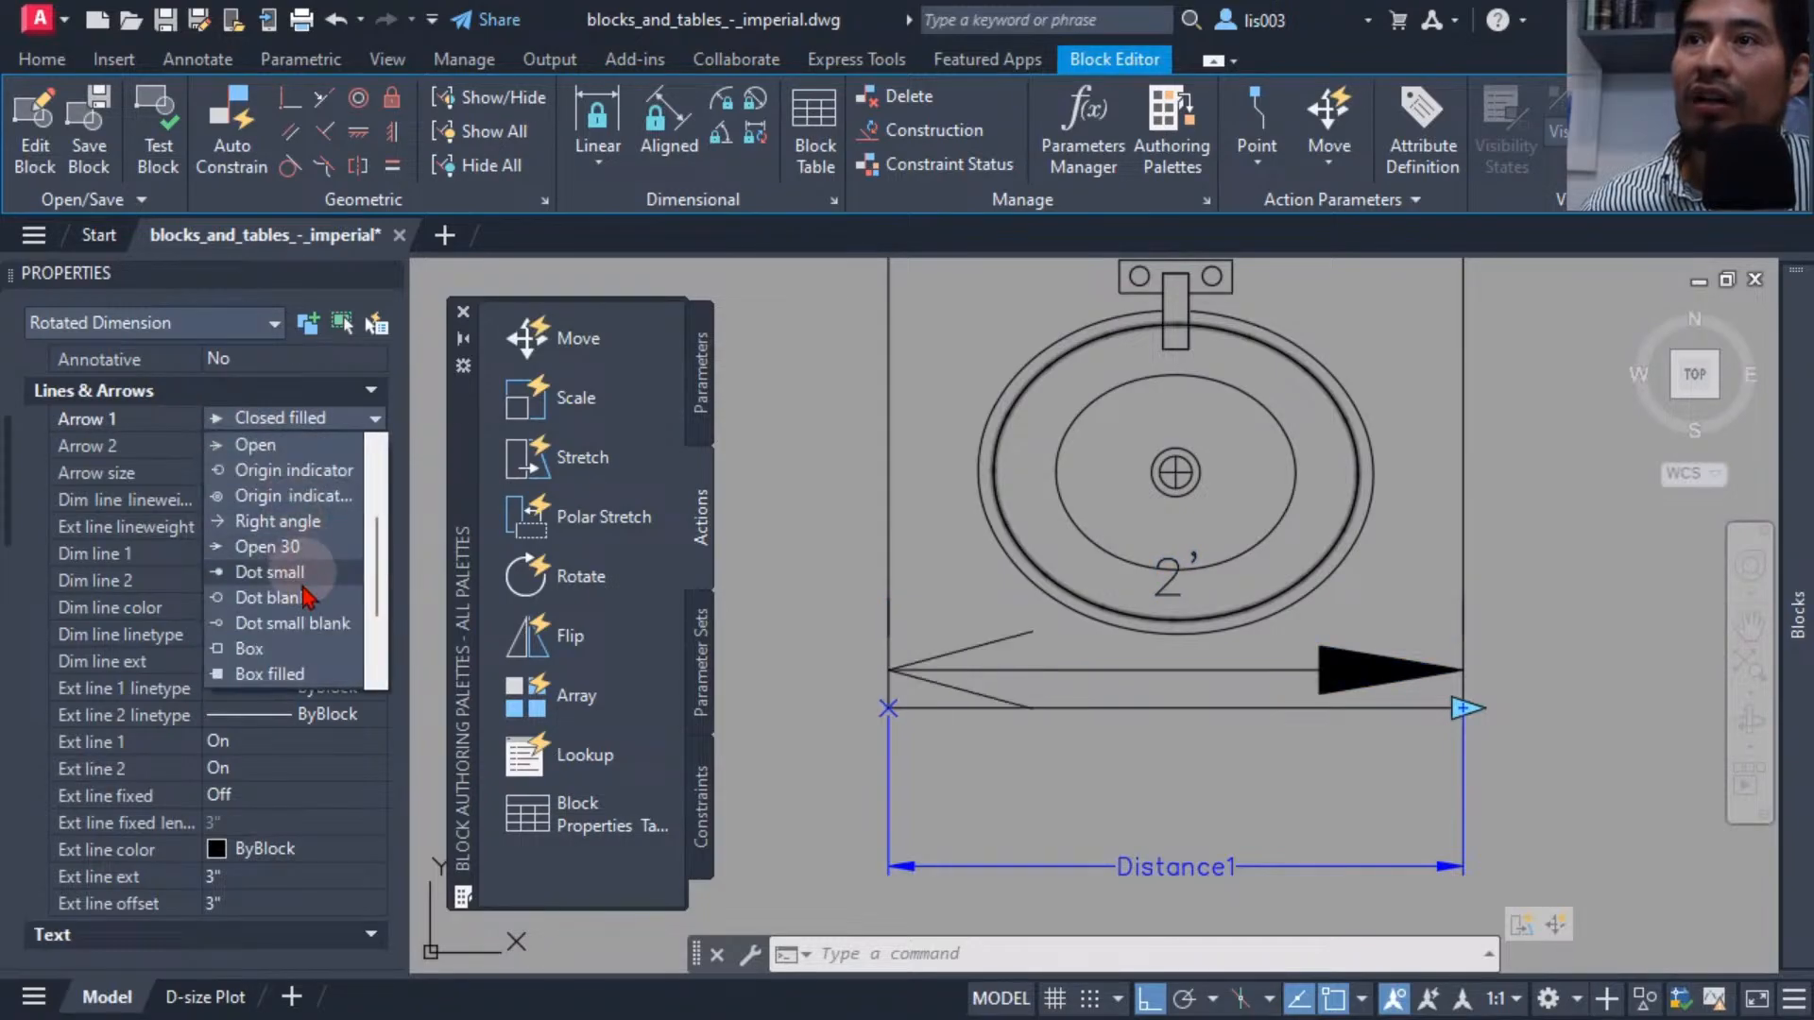
scroll(305, 595, down, 3)
click(284, 643)
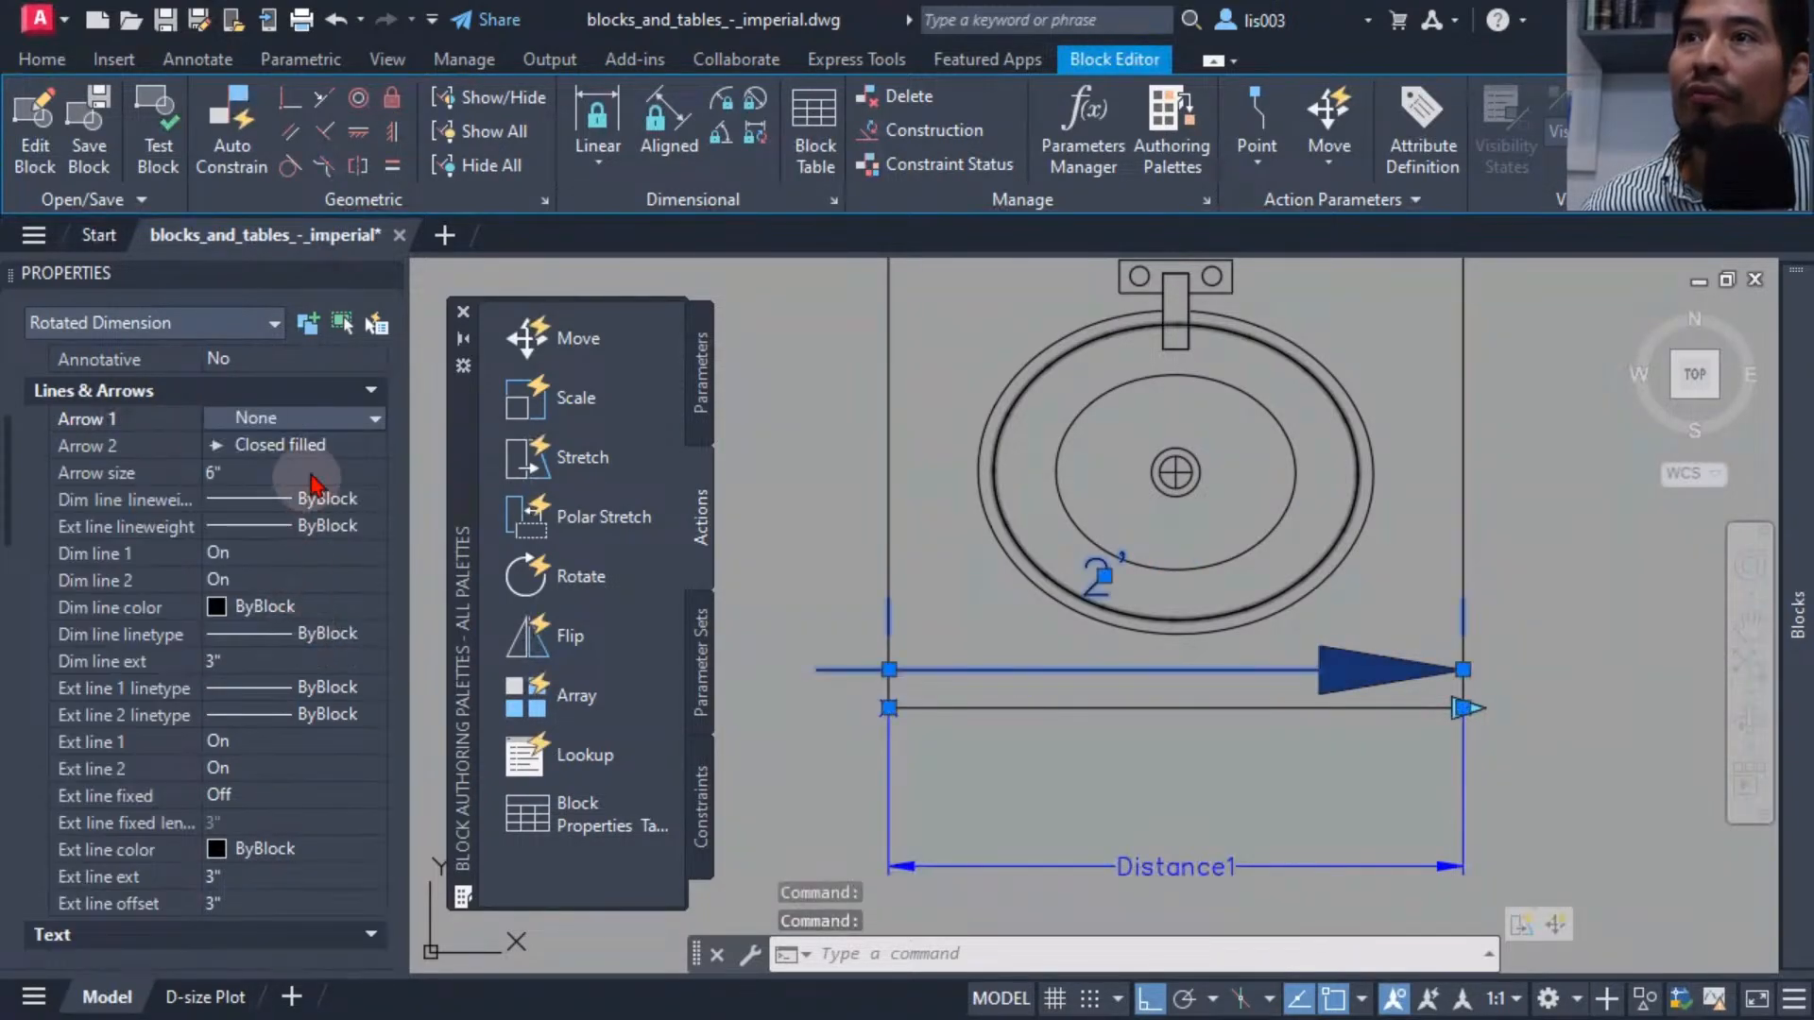
click(312, 445)
click(312, 445)
scroll(314, 616, down, 4)
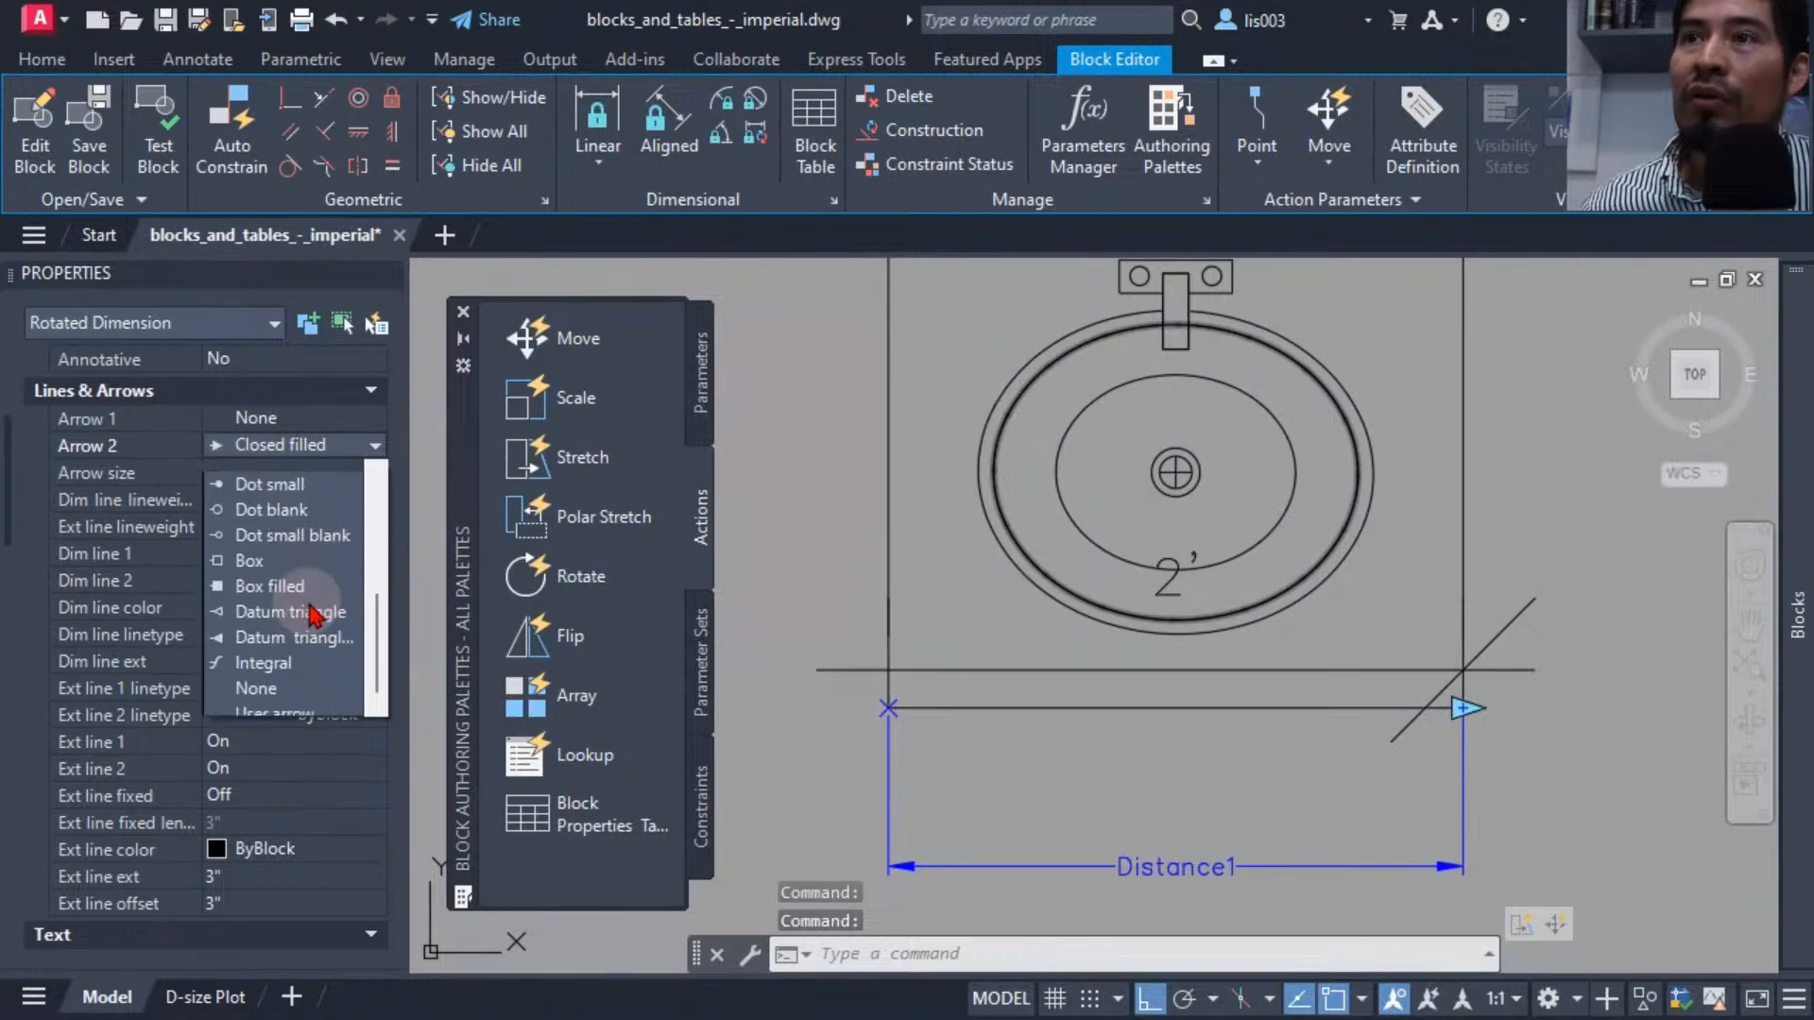
click(305, 688)
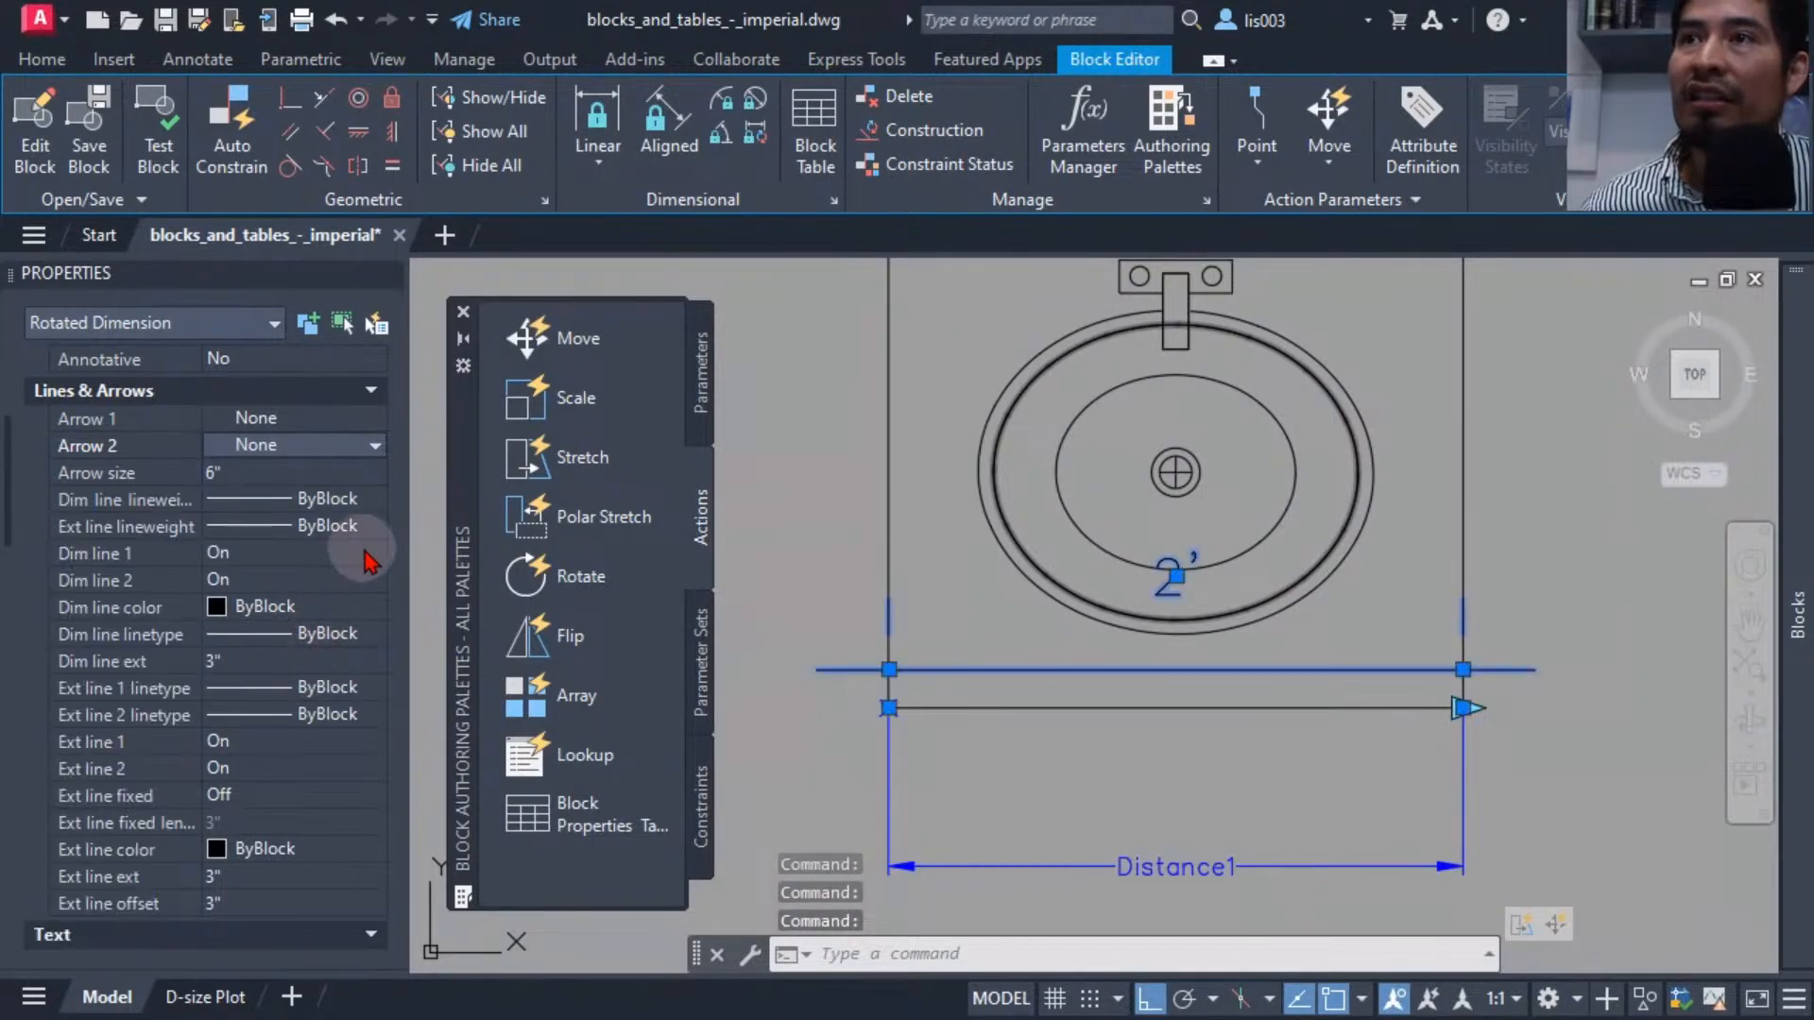
Turn off both dimension lines of the linear dimension.
click(300, 557)
click(297, 558)
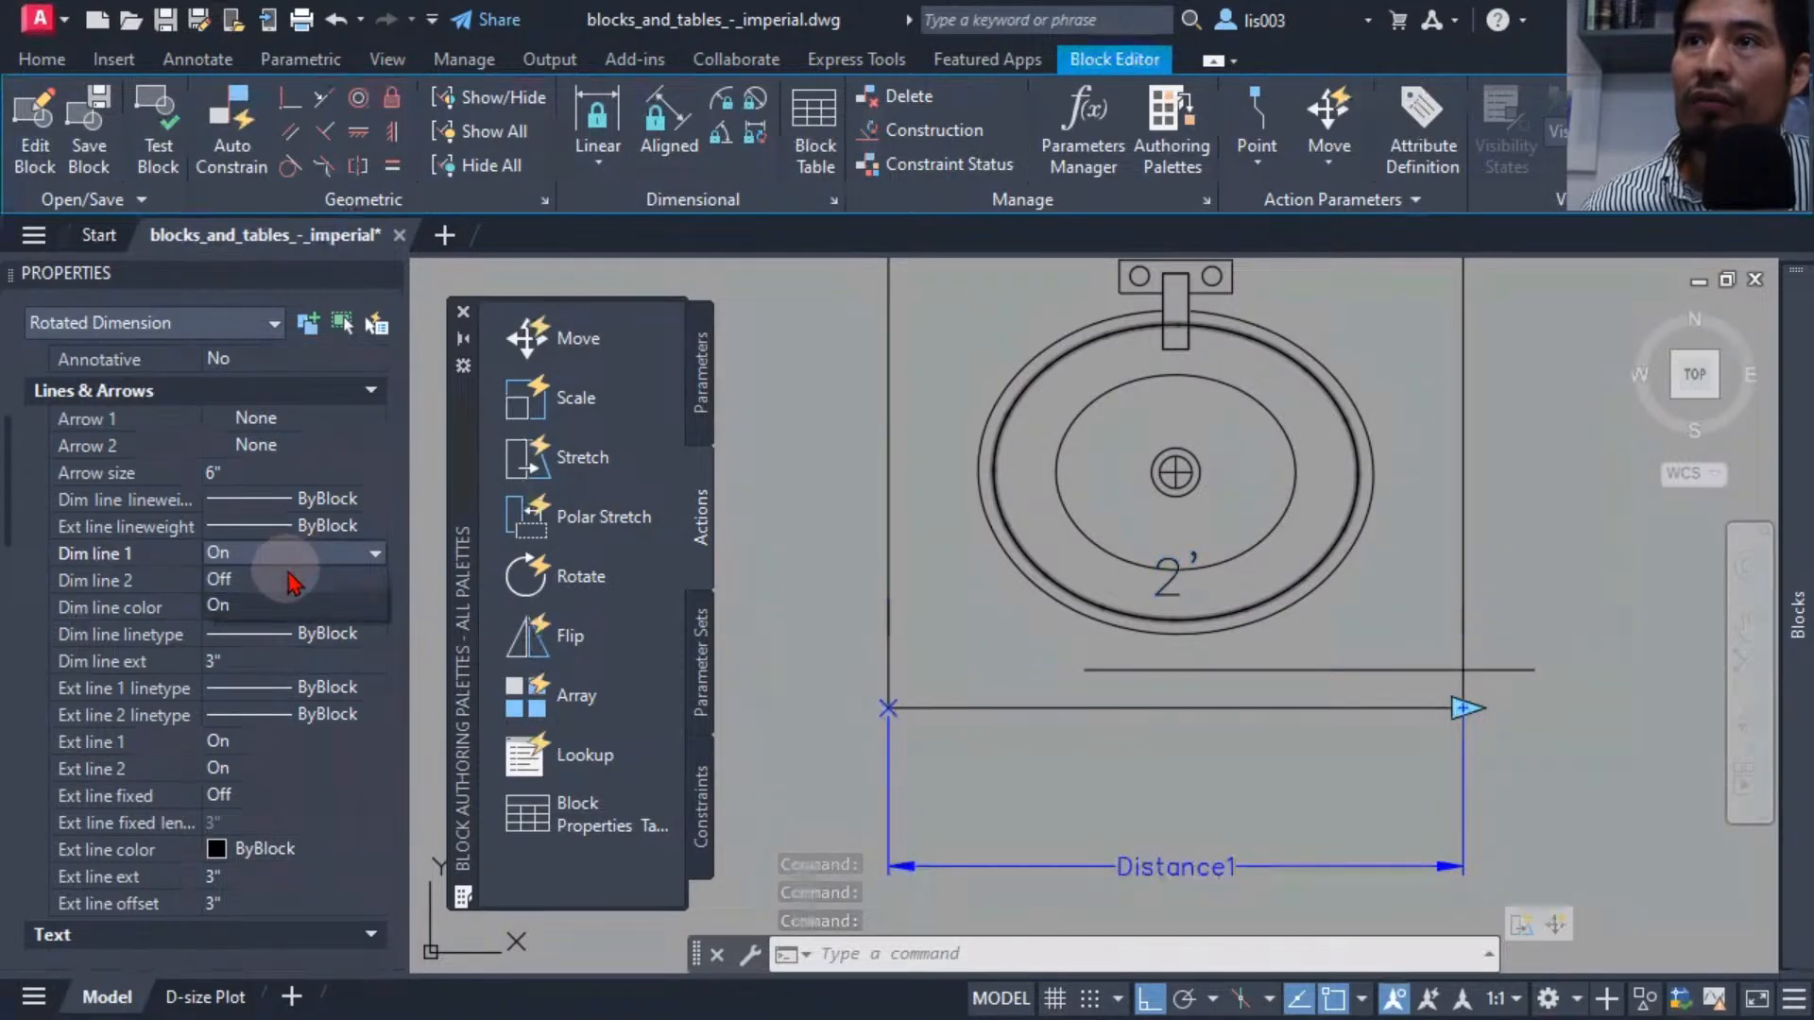
click(288, 583)
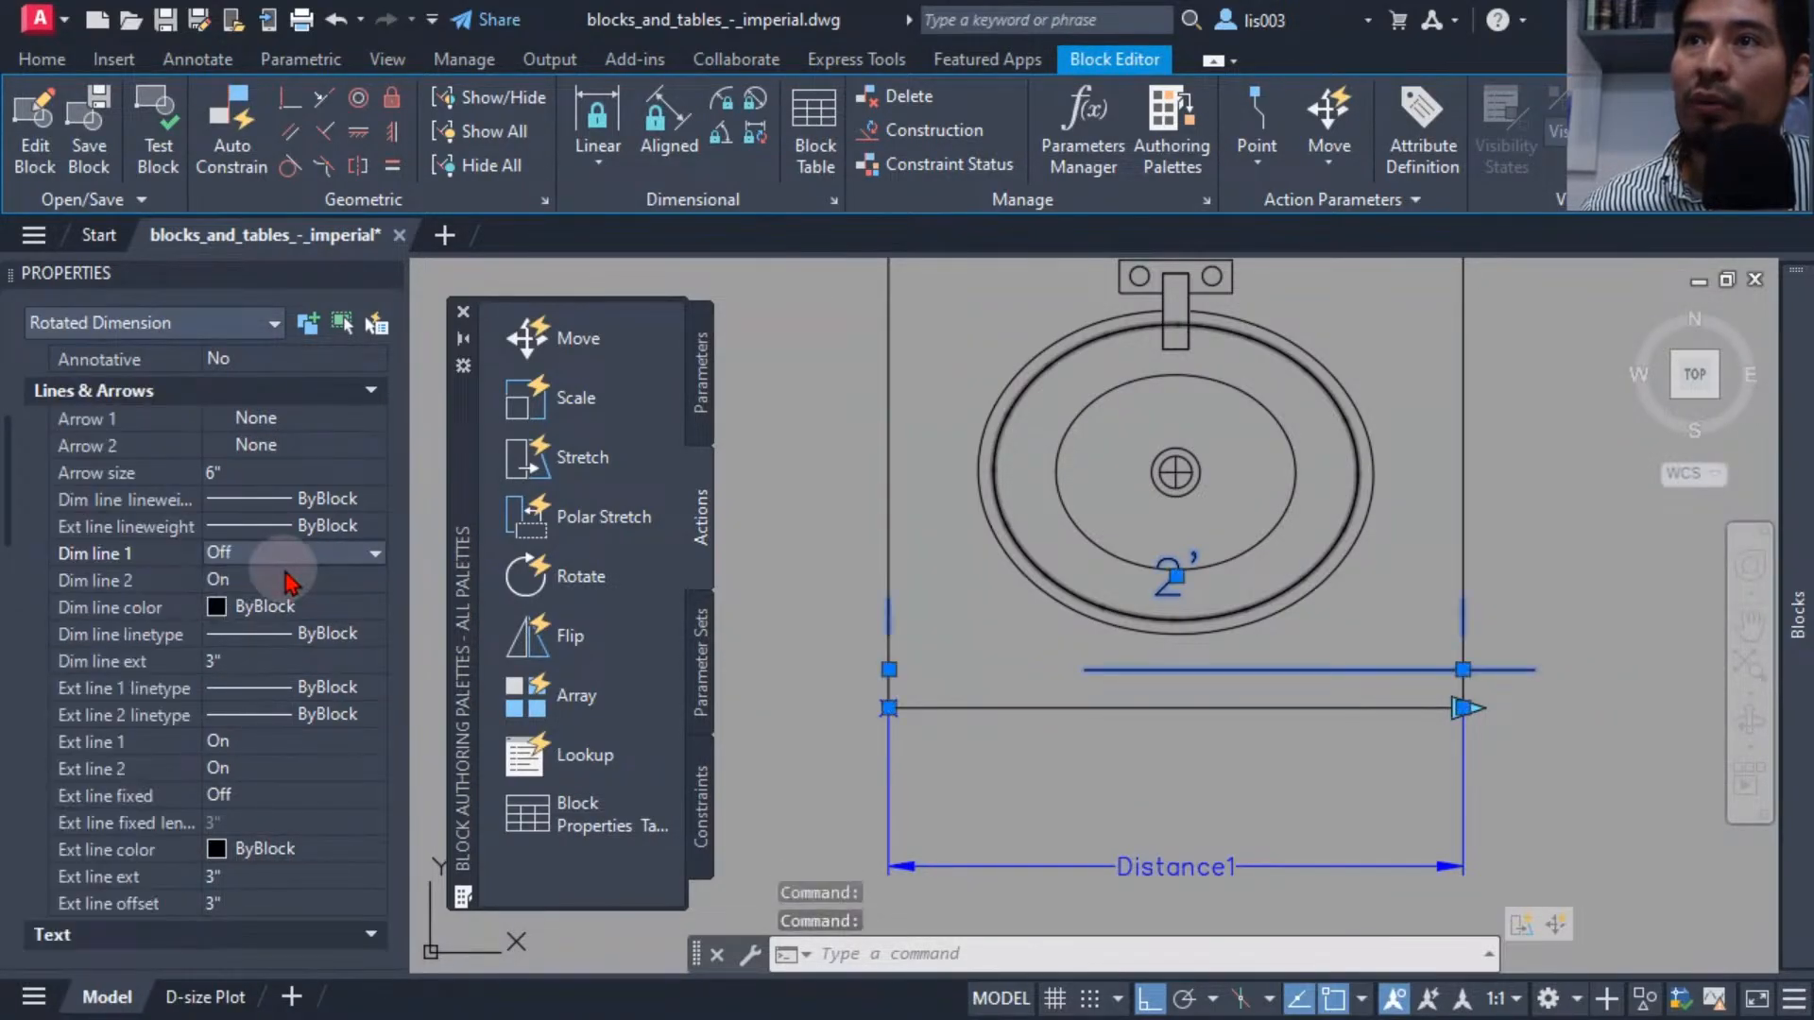
click(288, 582)
click(288, 583)
click(291, 606)
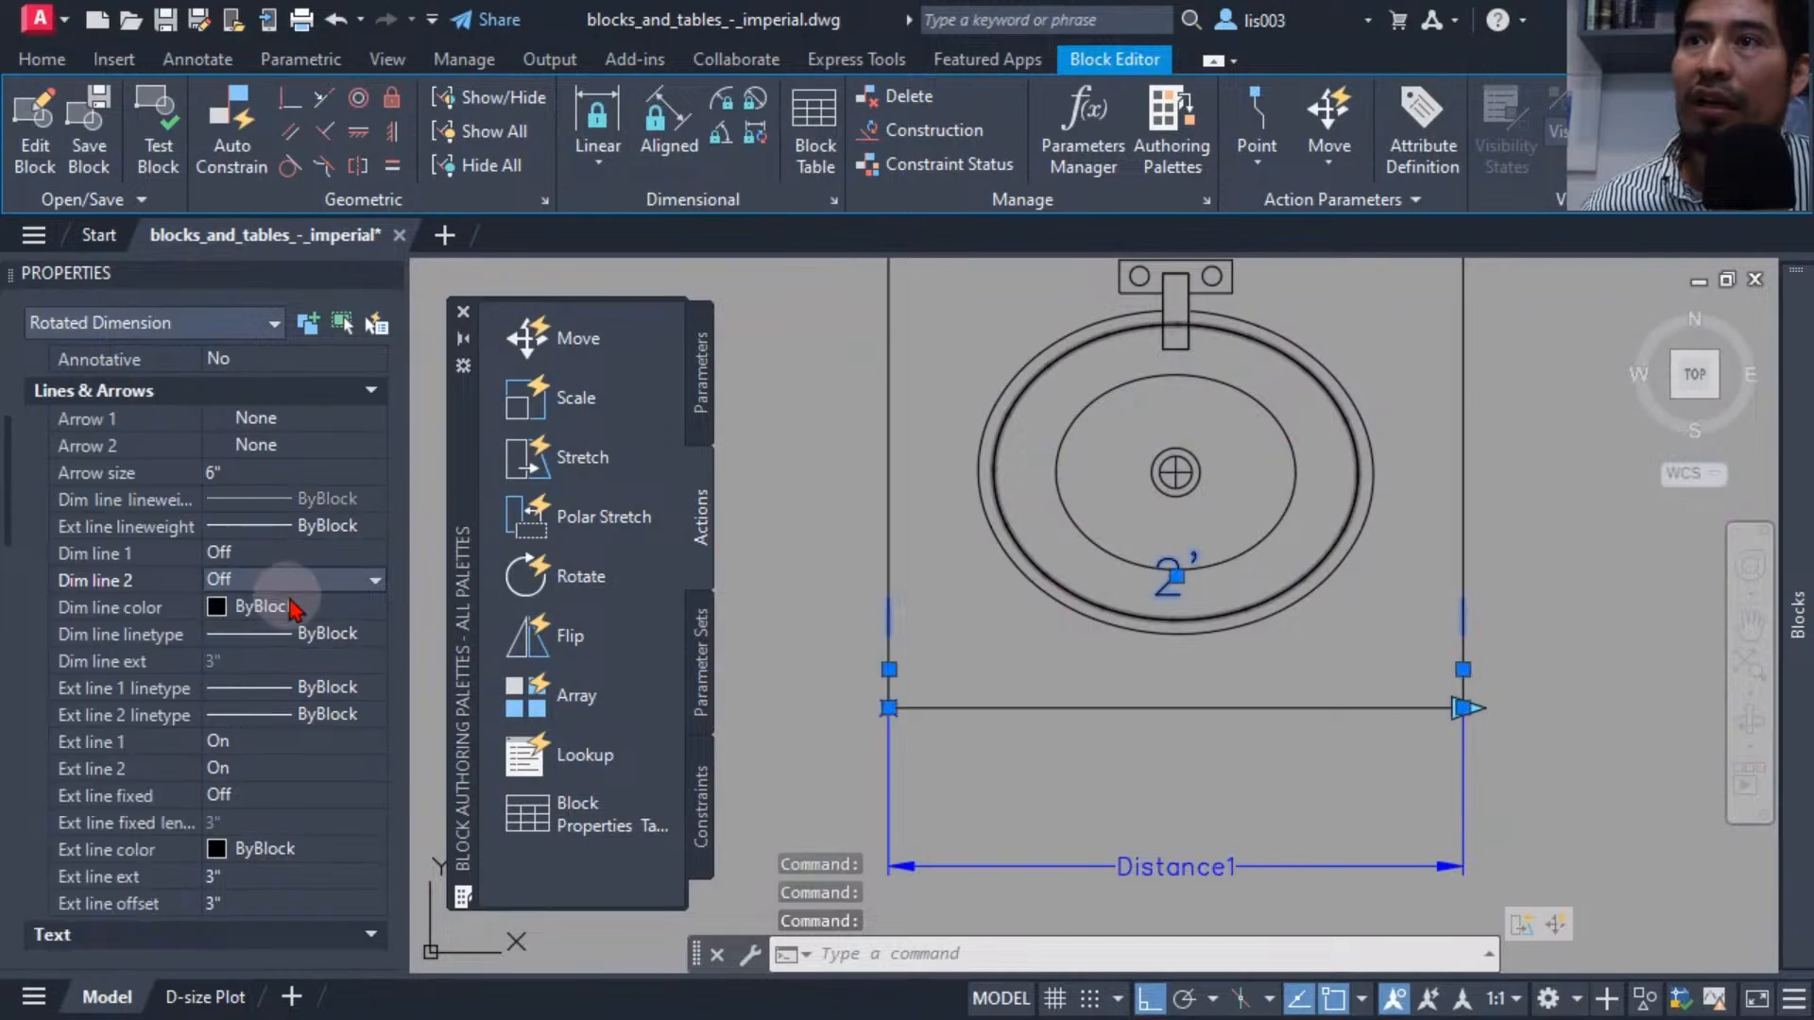
Turn off both extension lines of the linear dimension.
click(303, 743)
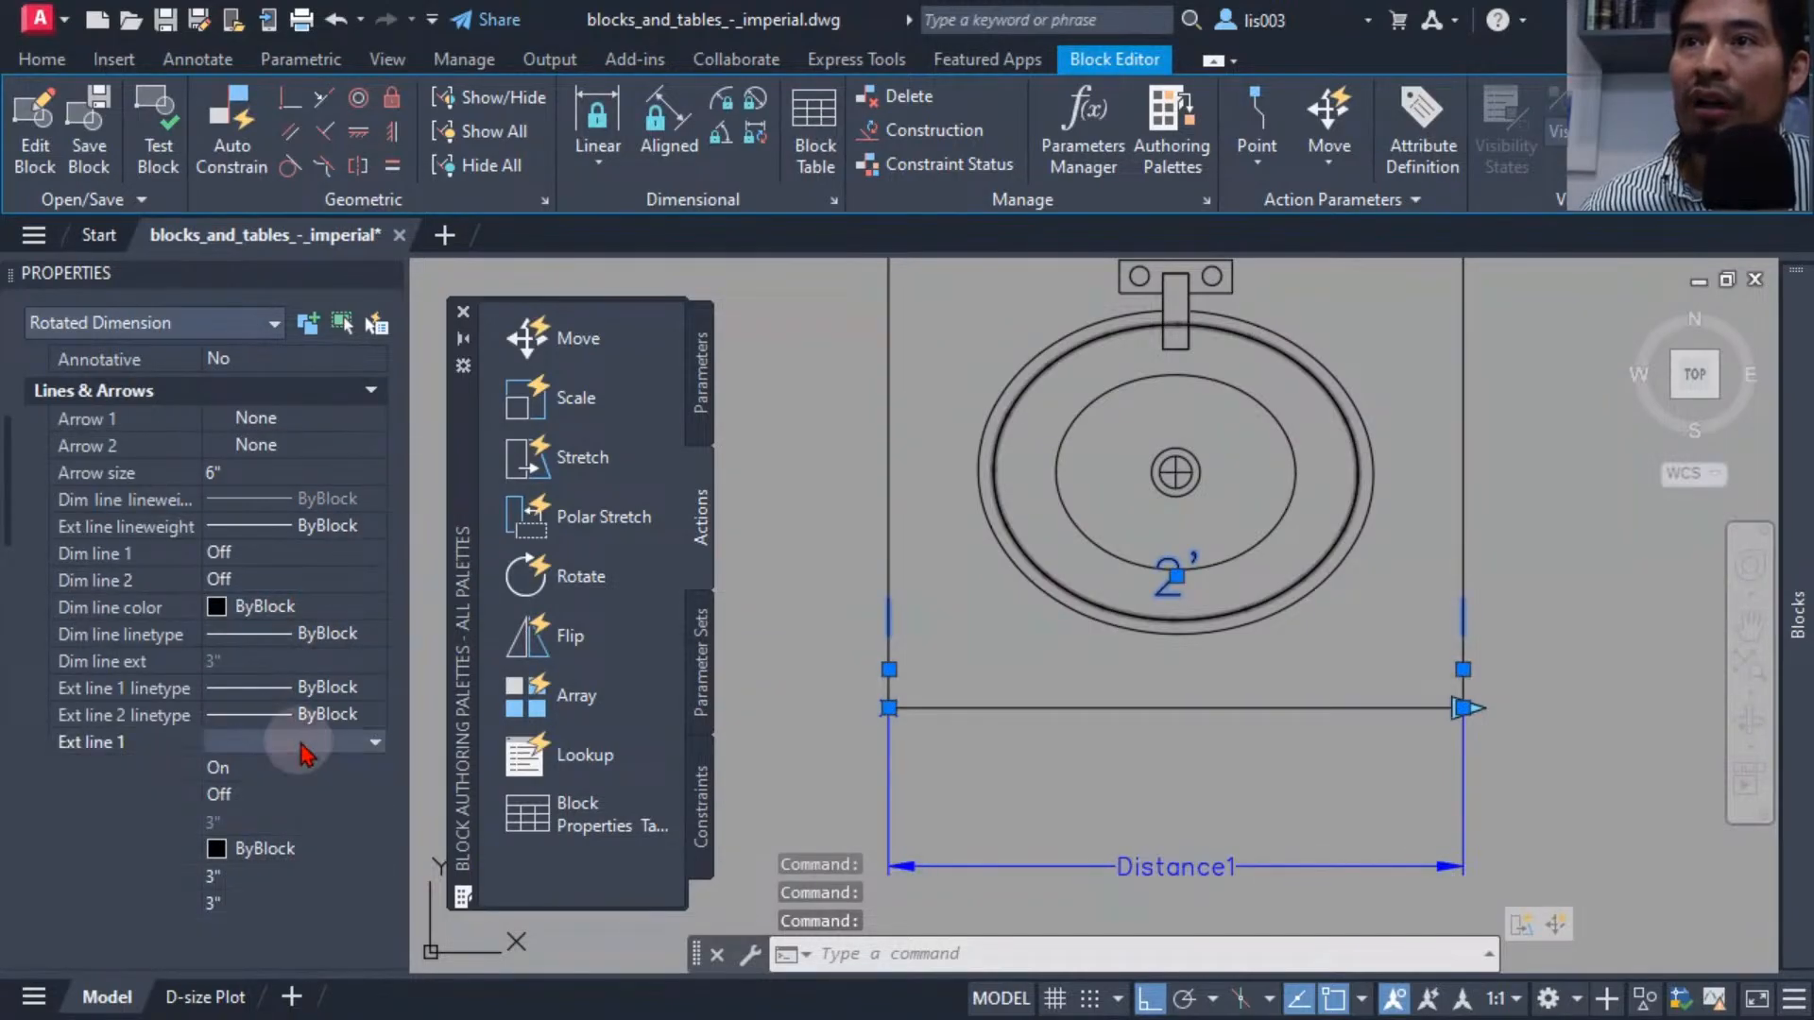
click(289, 767)
click(298, 770)
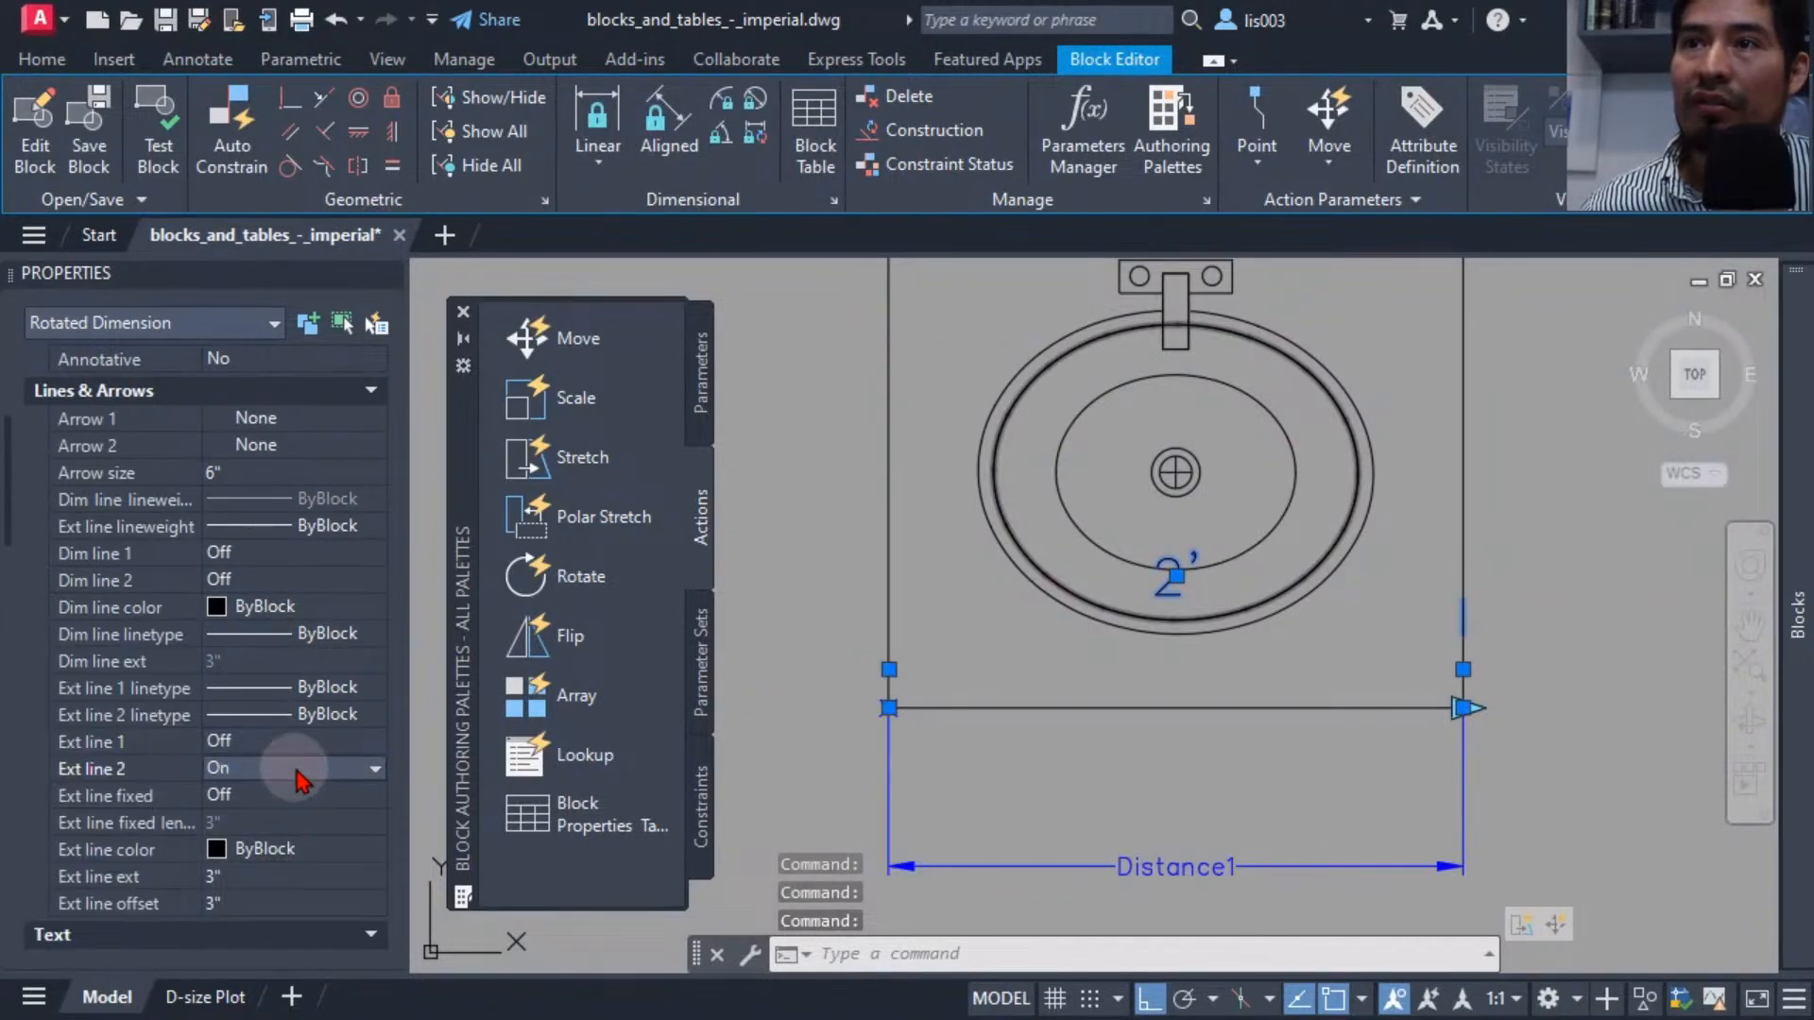
click(299, 771)
click(299, 796)
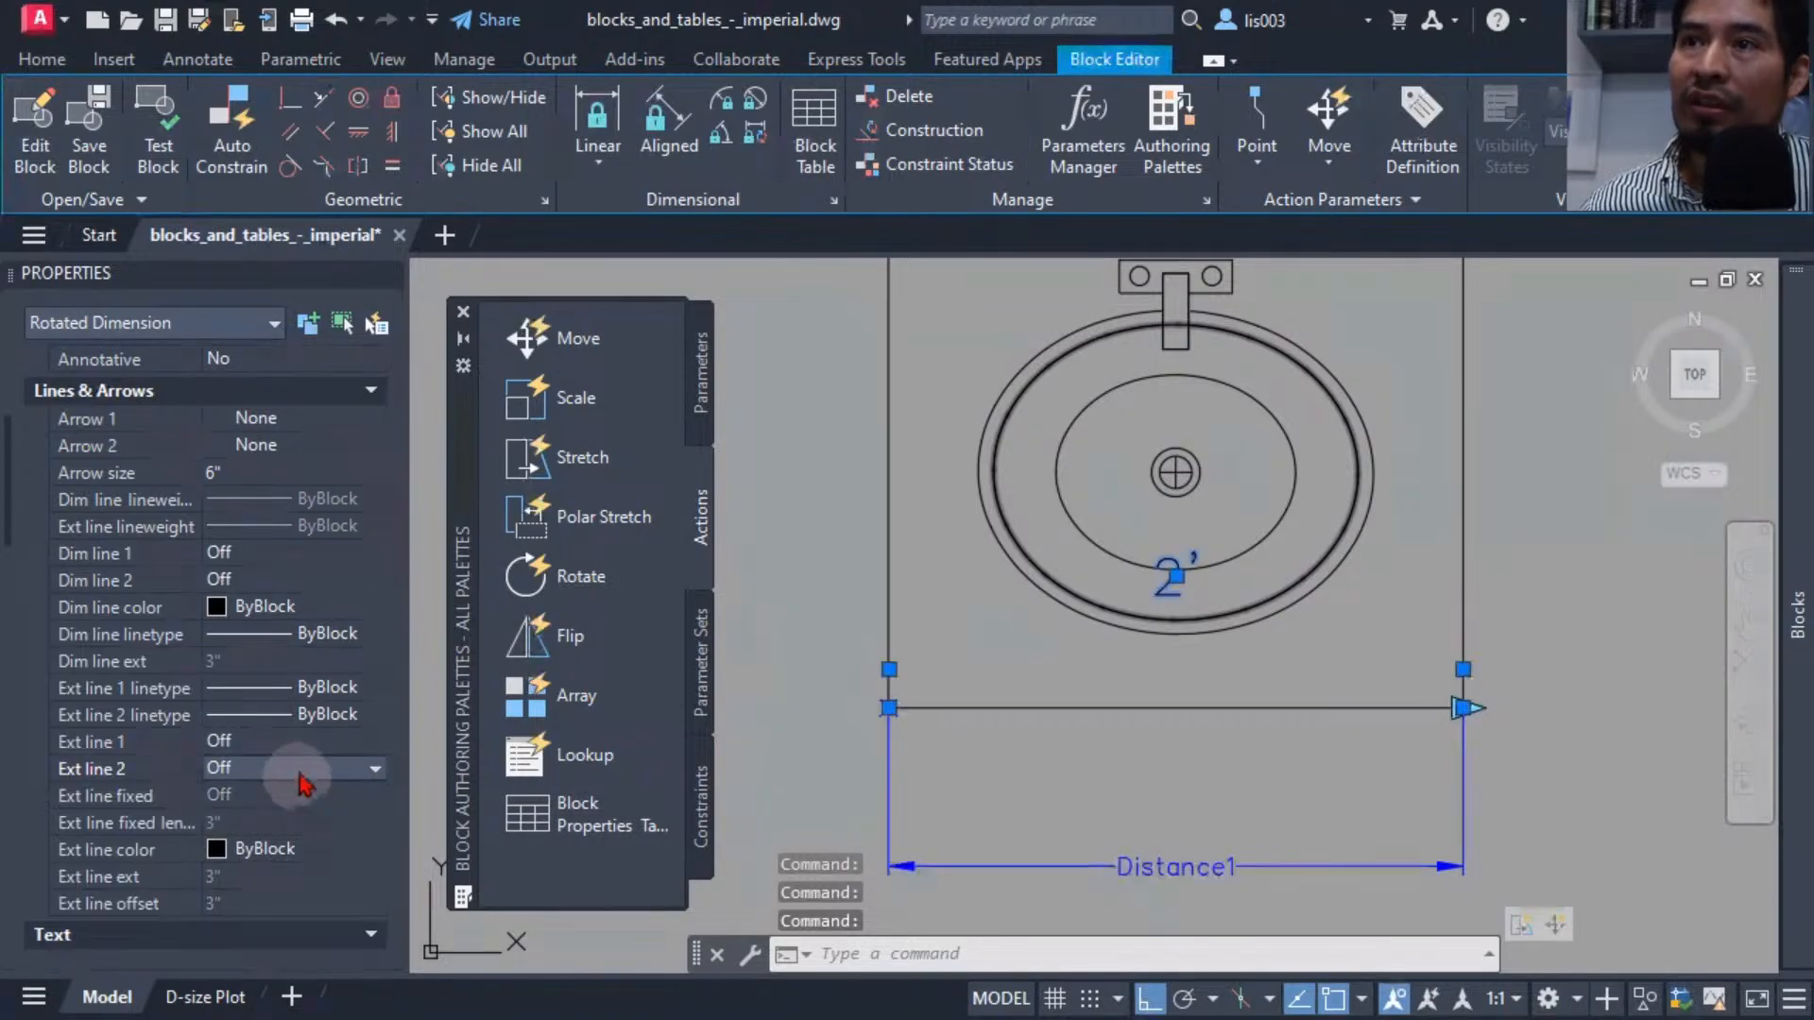
click(570, 694)
mouse_move(971, 659)
middle_down()
mouse_move(871, 629)
mouse_move(956, 631)
middle_up()
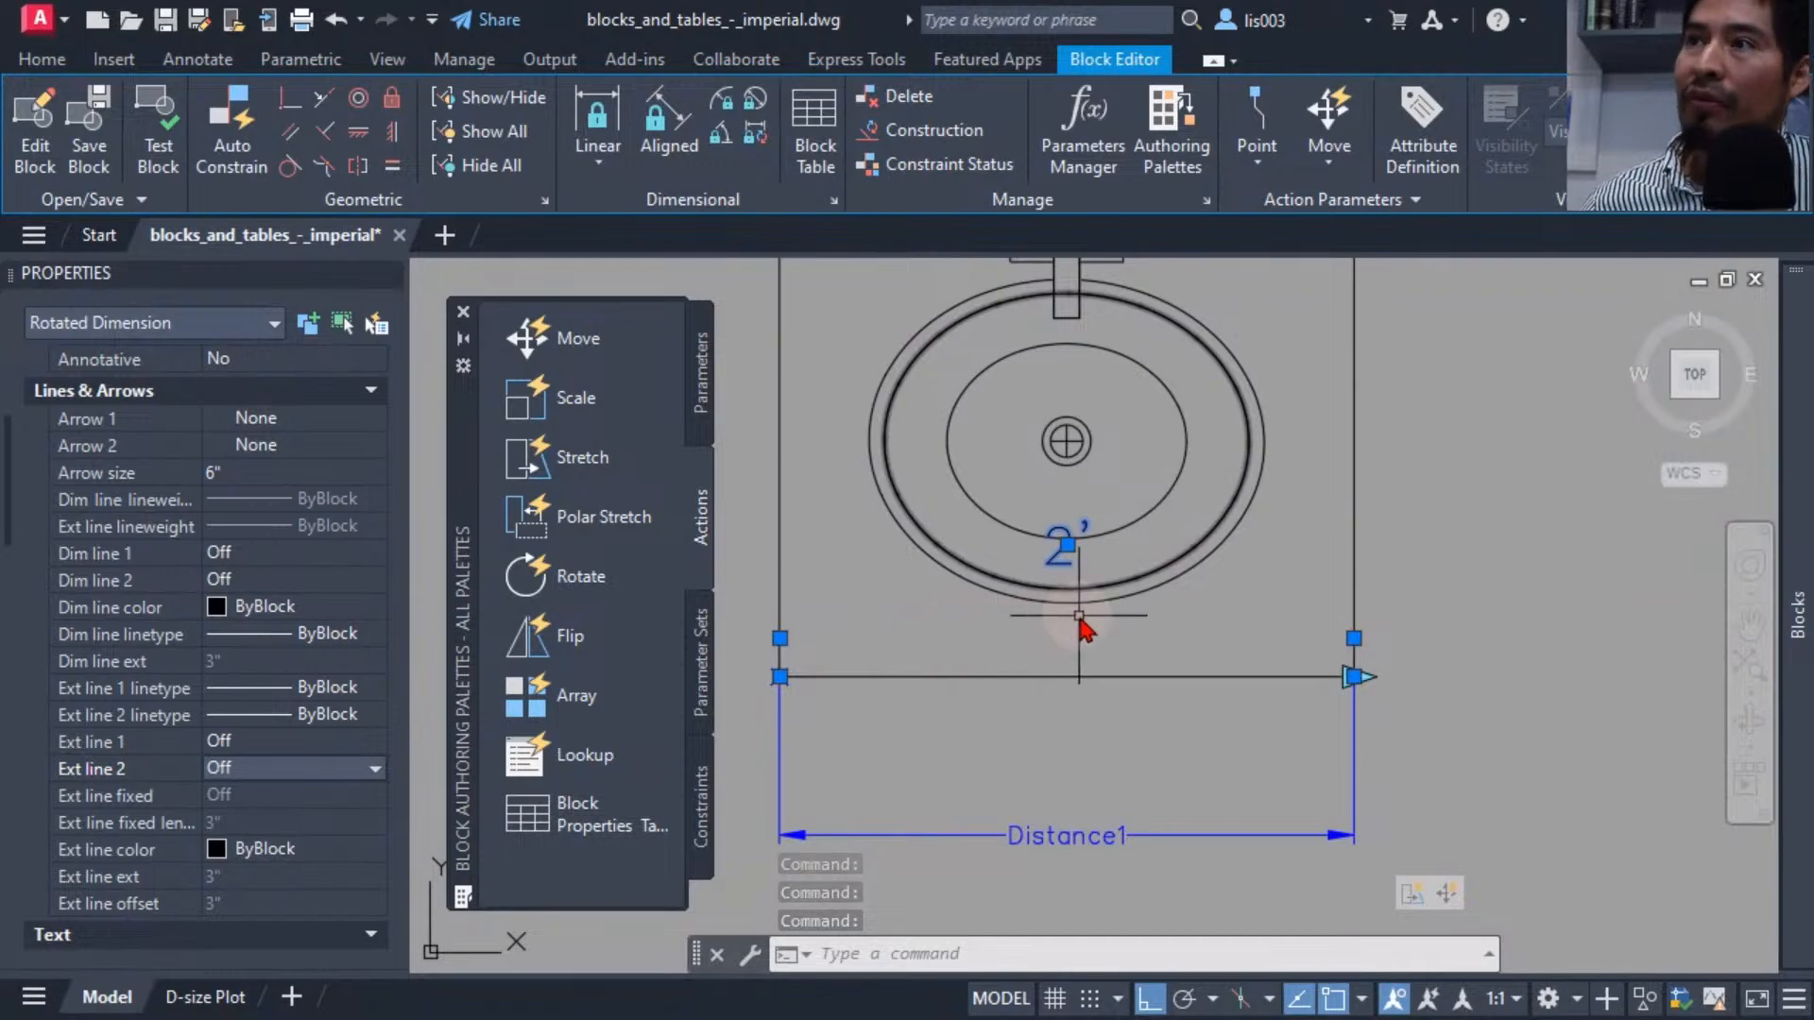
click(1068, 546)
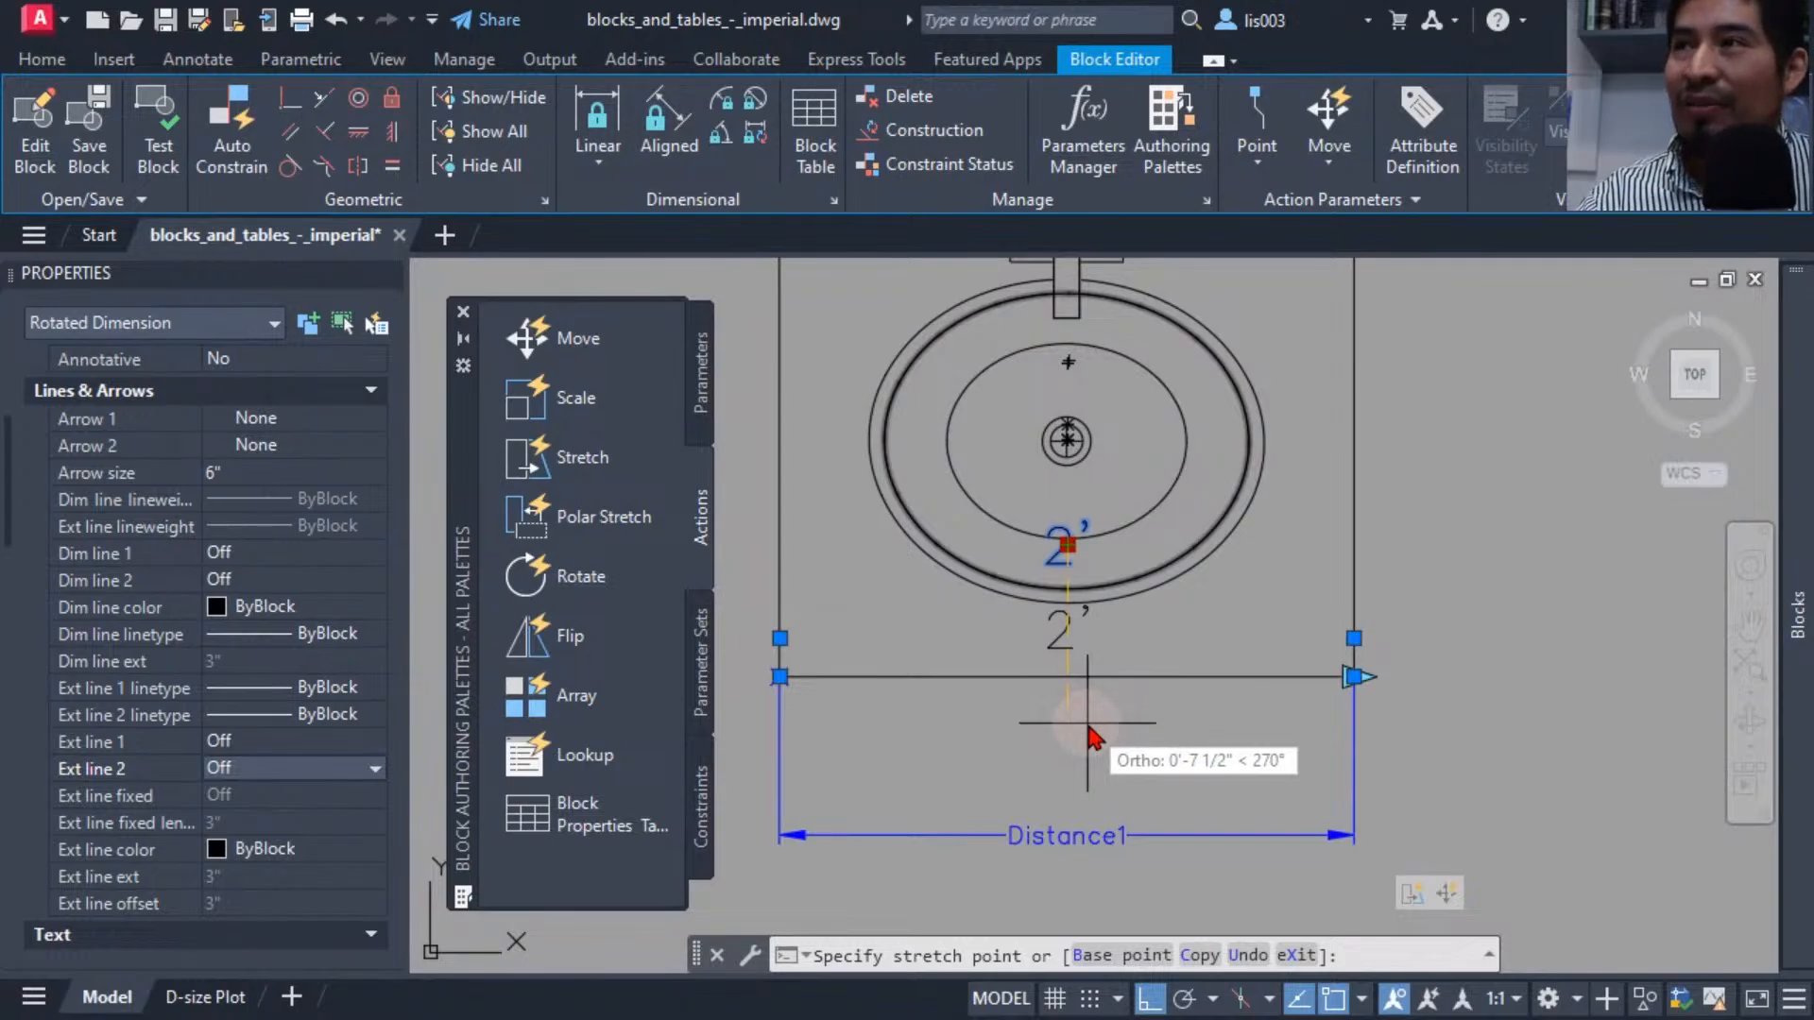
key(Escape)
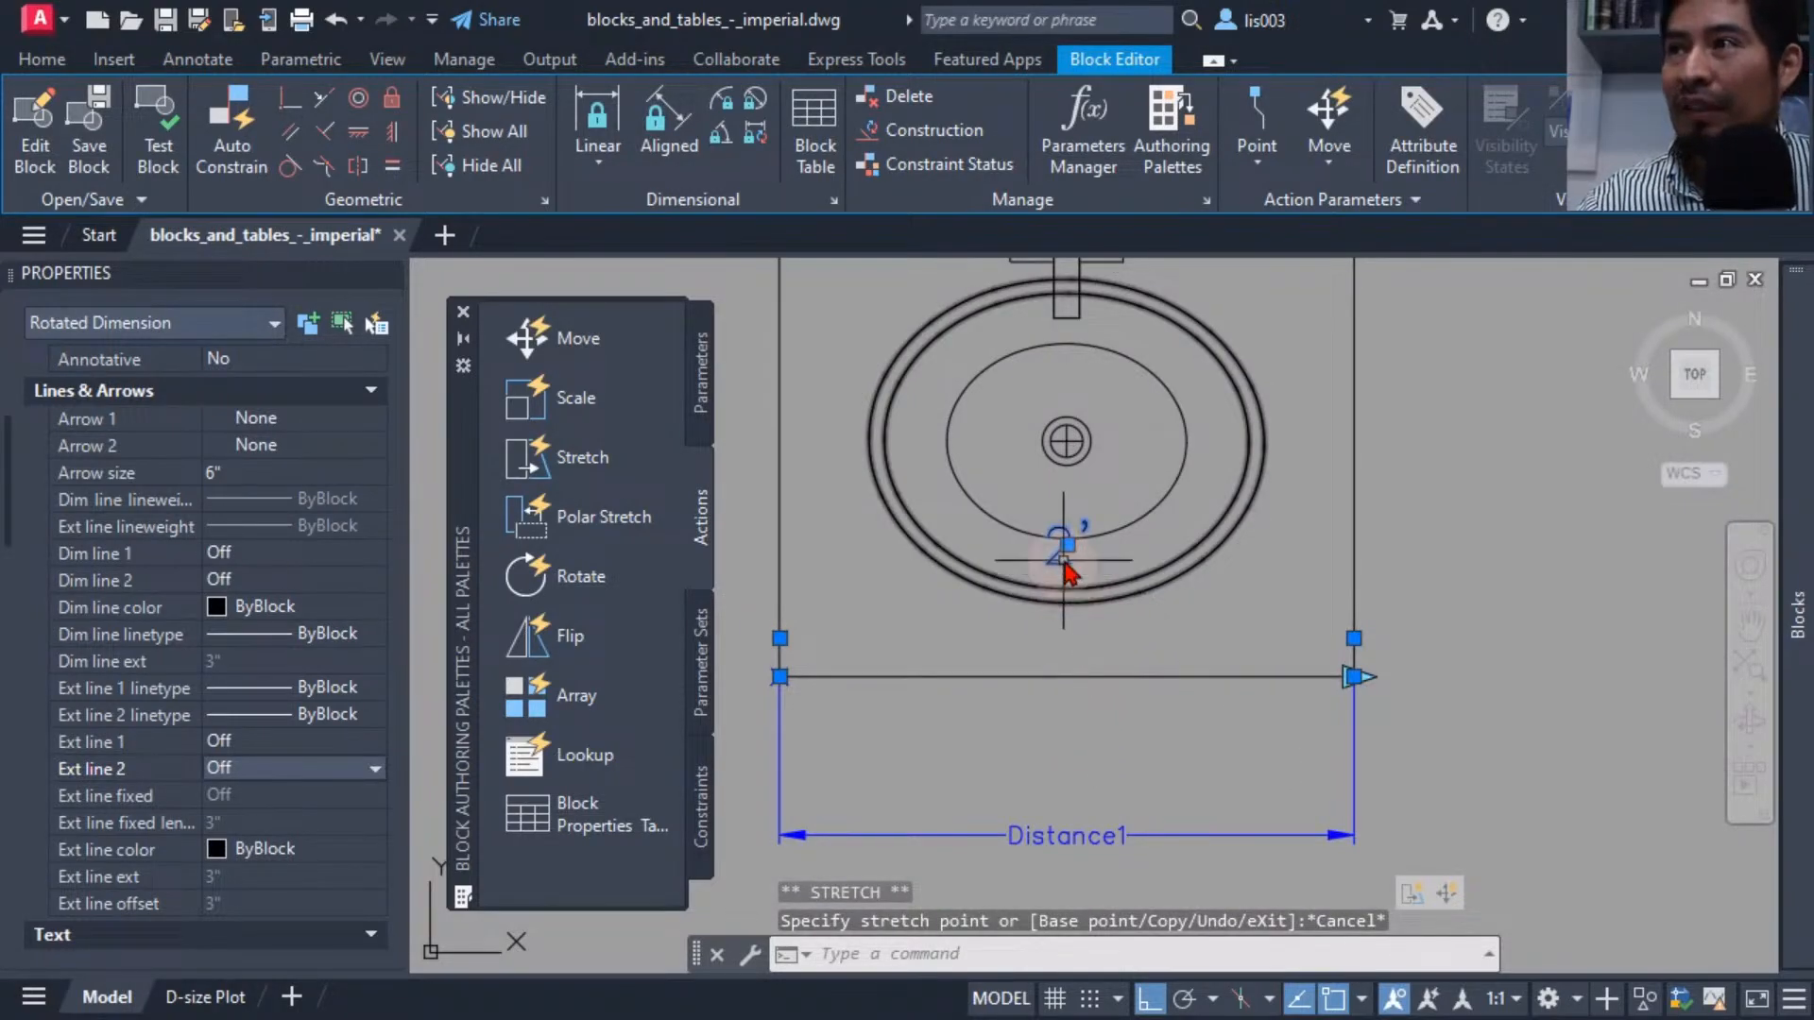
Center the dimension text vertically on the dimension line using its text grip option.
mouse_move(1067, 546)
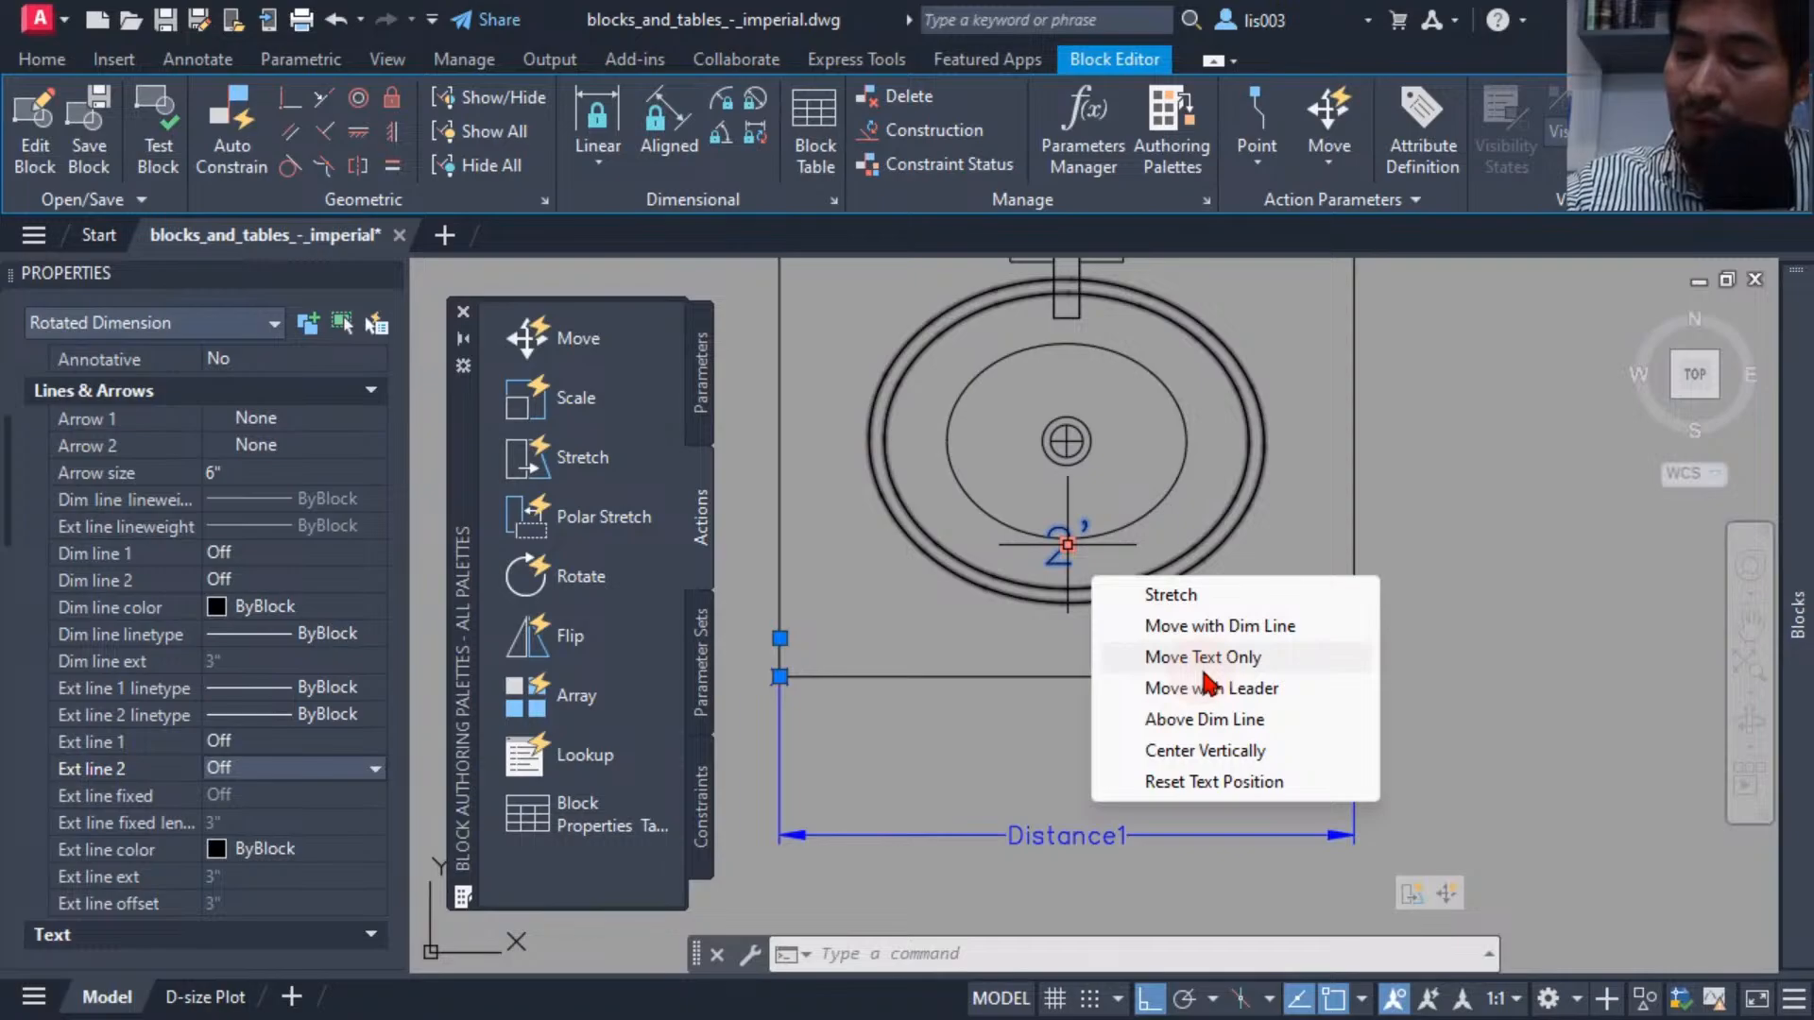
click(1227, 753)
middle_drag(1016, 747, 1039, 684)
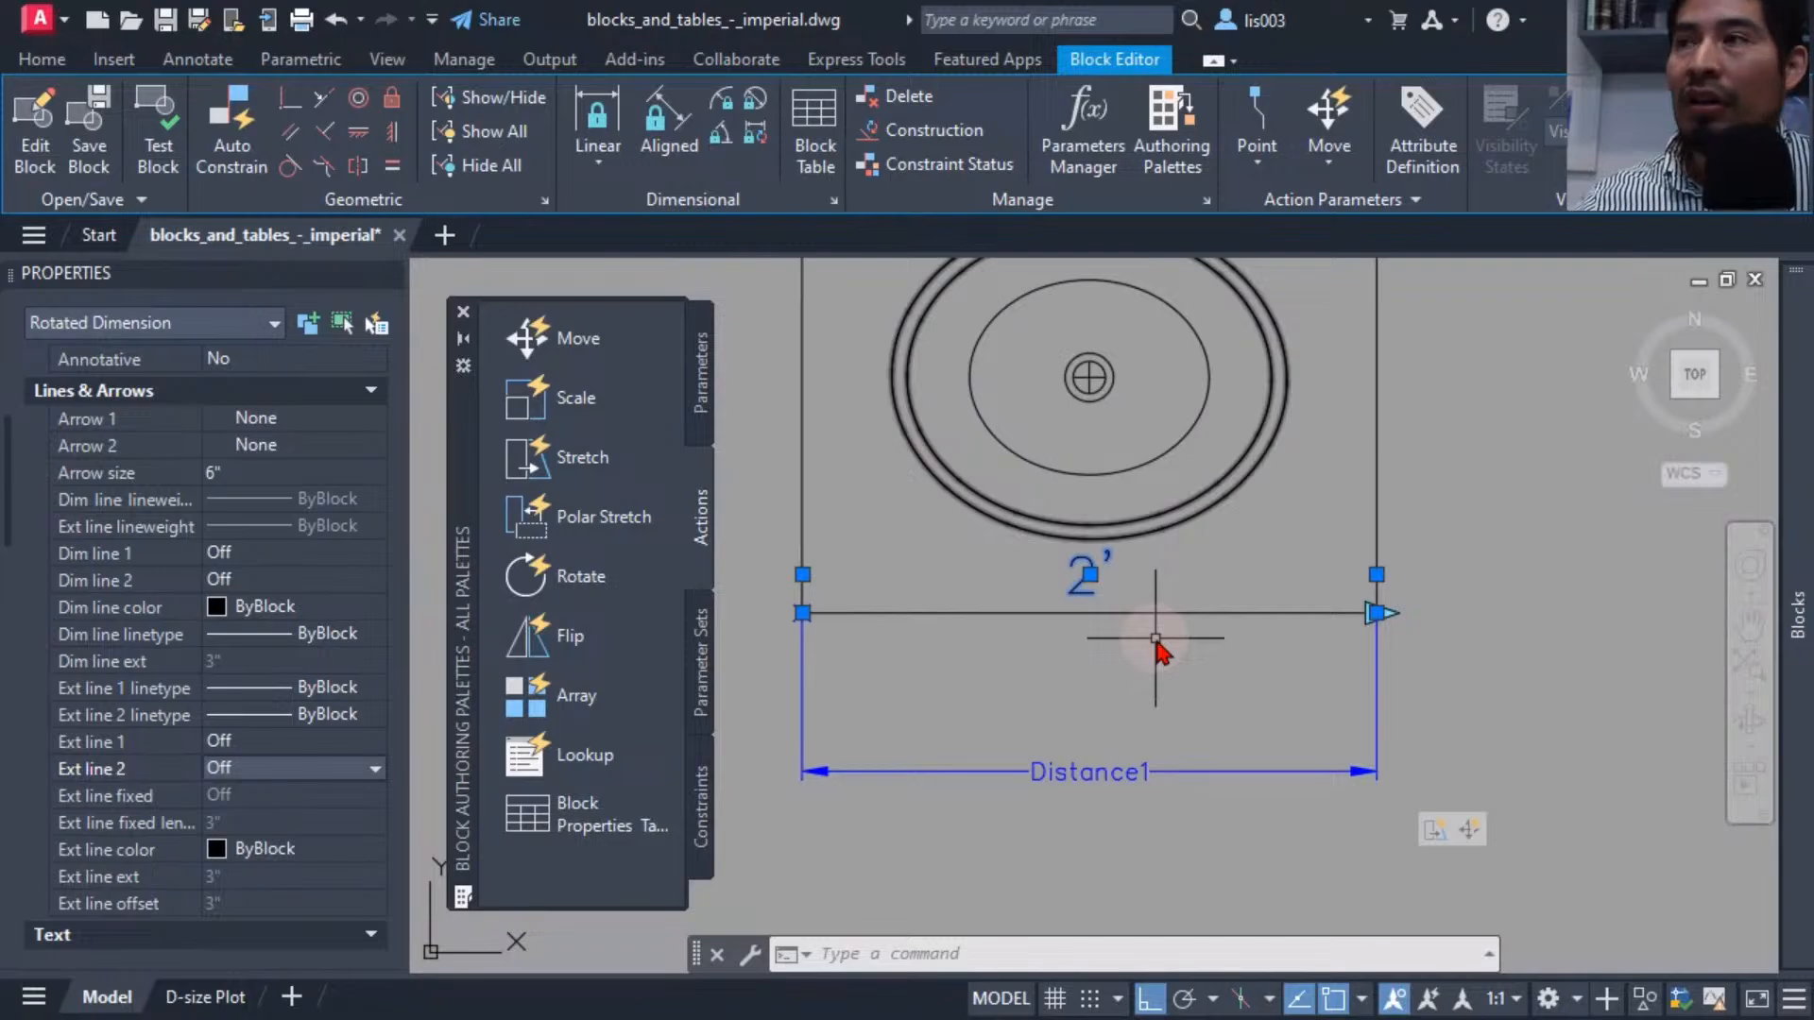
middle_drag(1141, 661, 1203, 696)
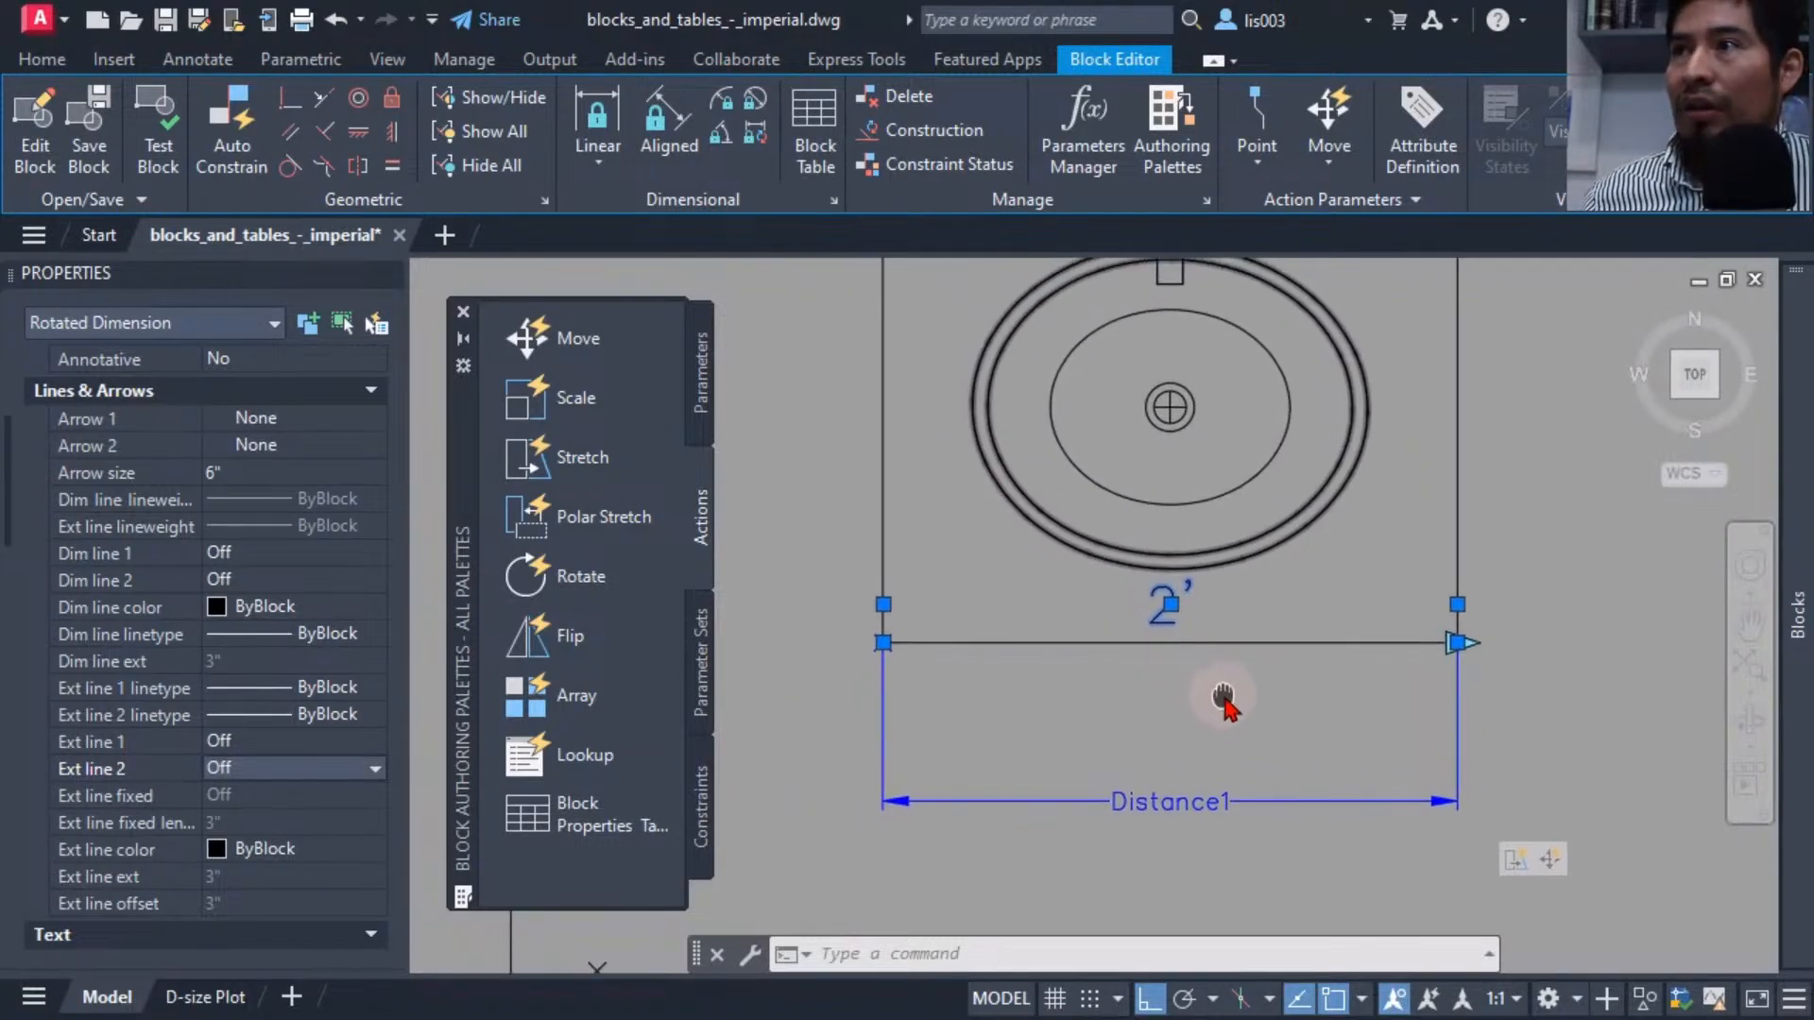
middle_drag(1094, 605, 1085, 676)
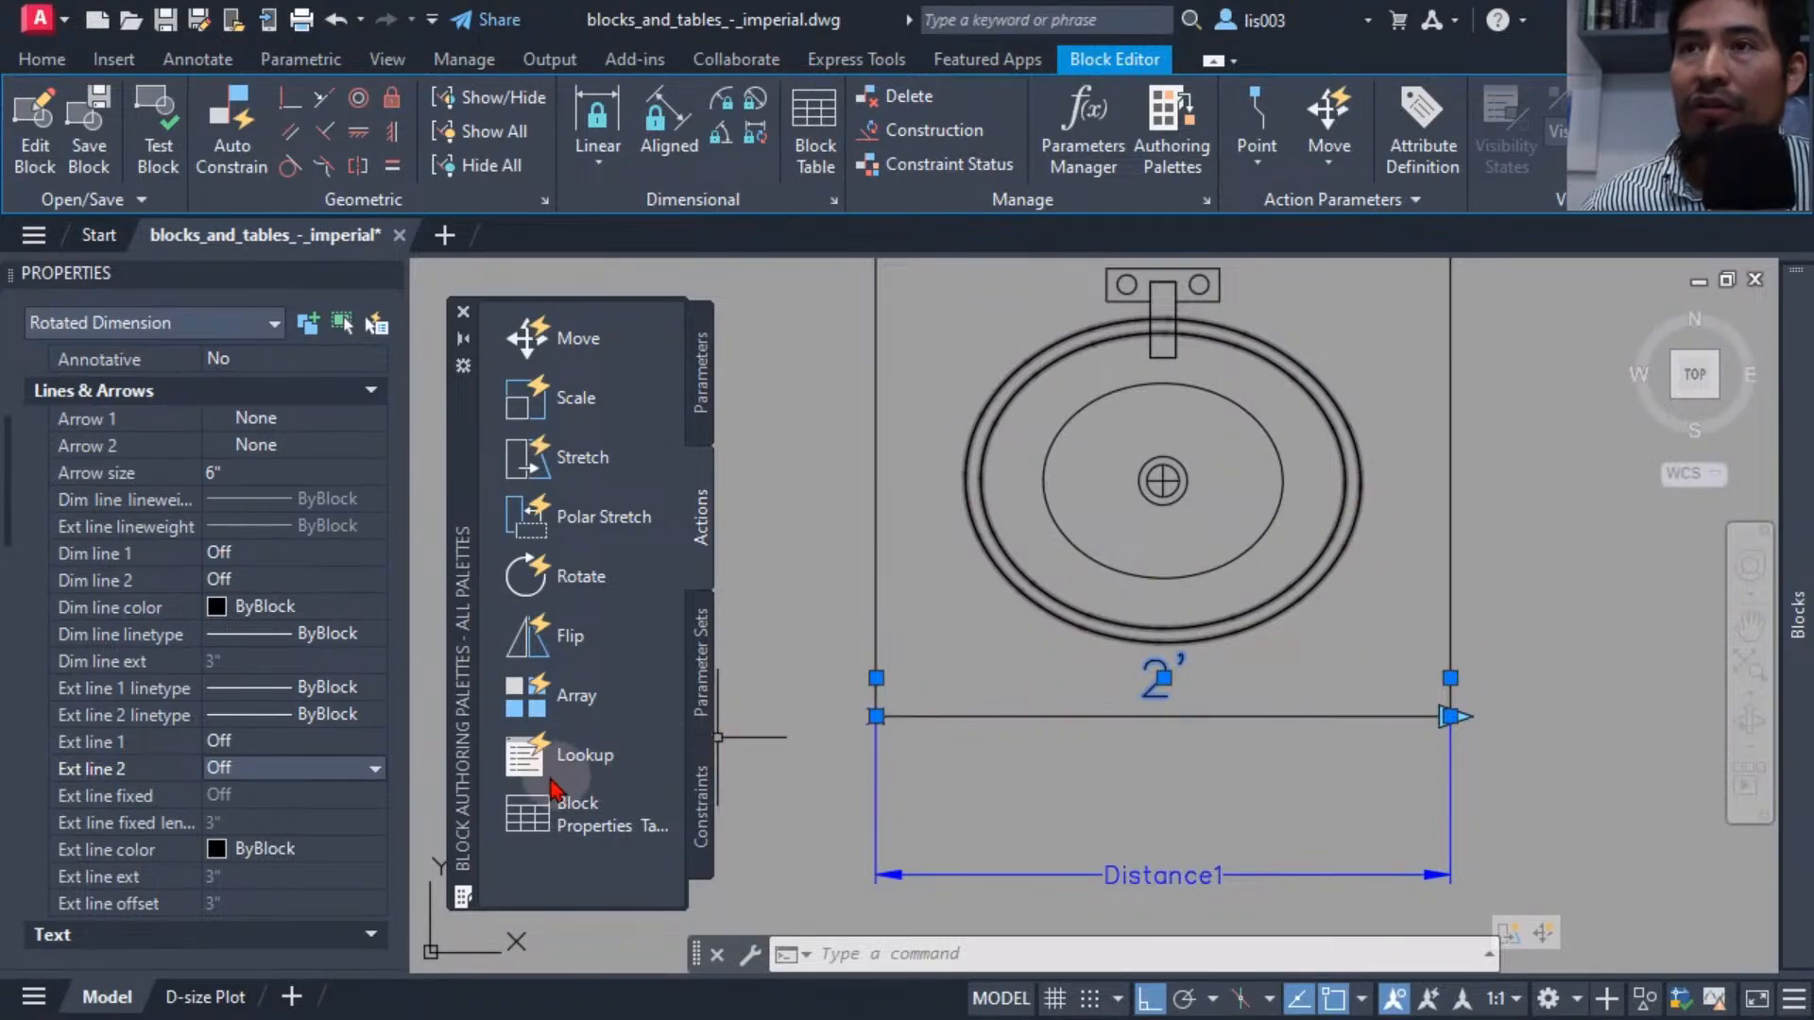
Set the linear dimension's suffix to SINK.
scroll(304, 690, down, 3)
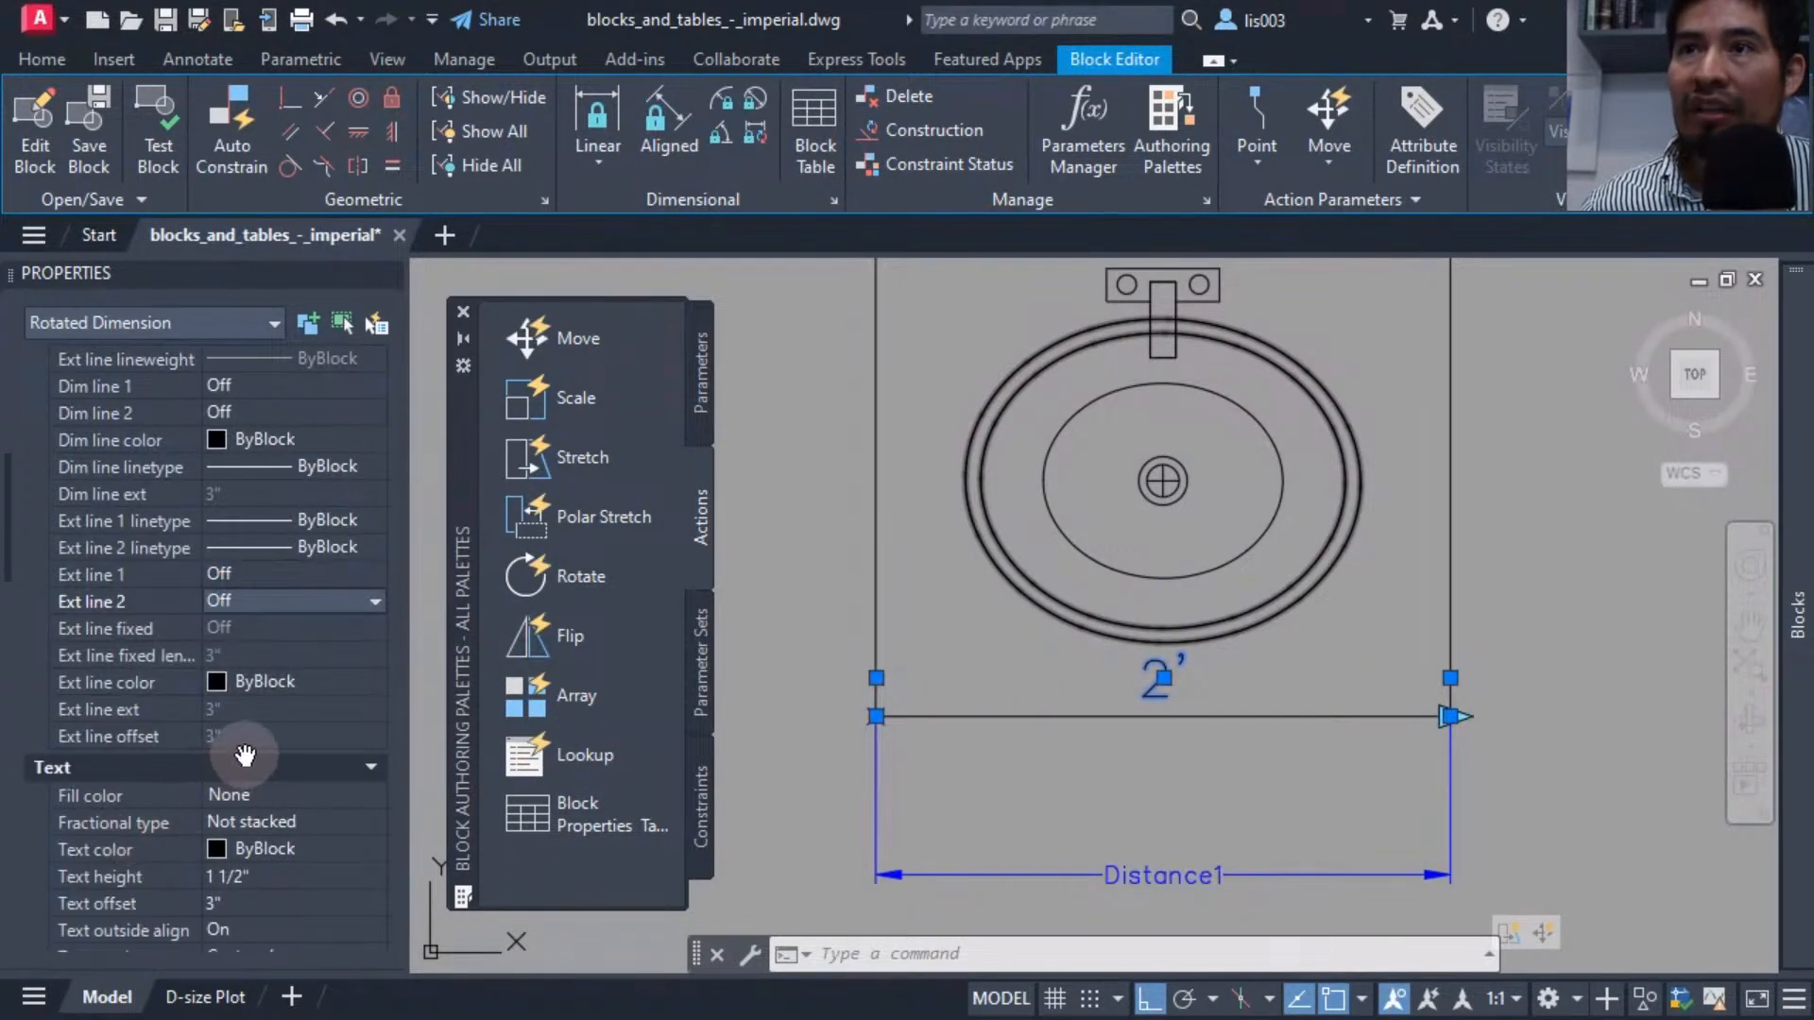
scroll(259, 756, down, 3)
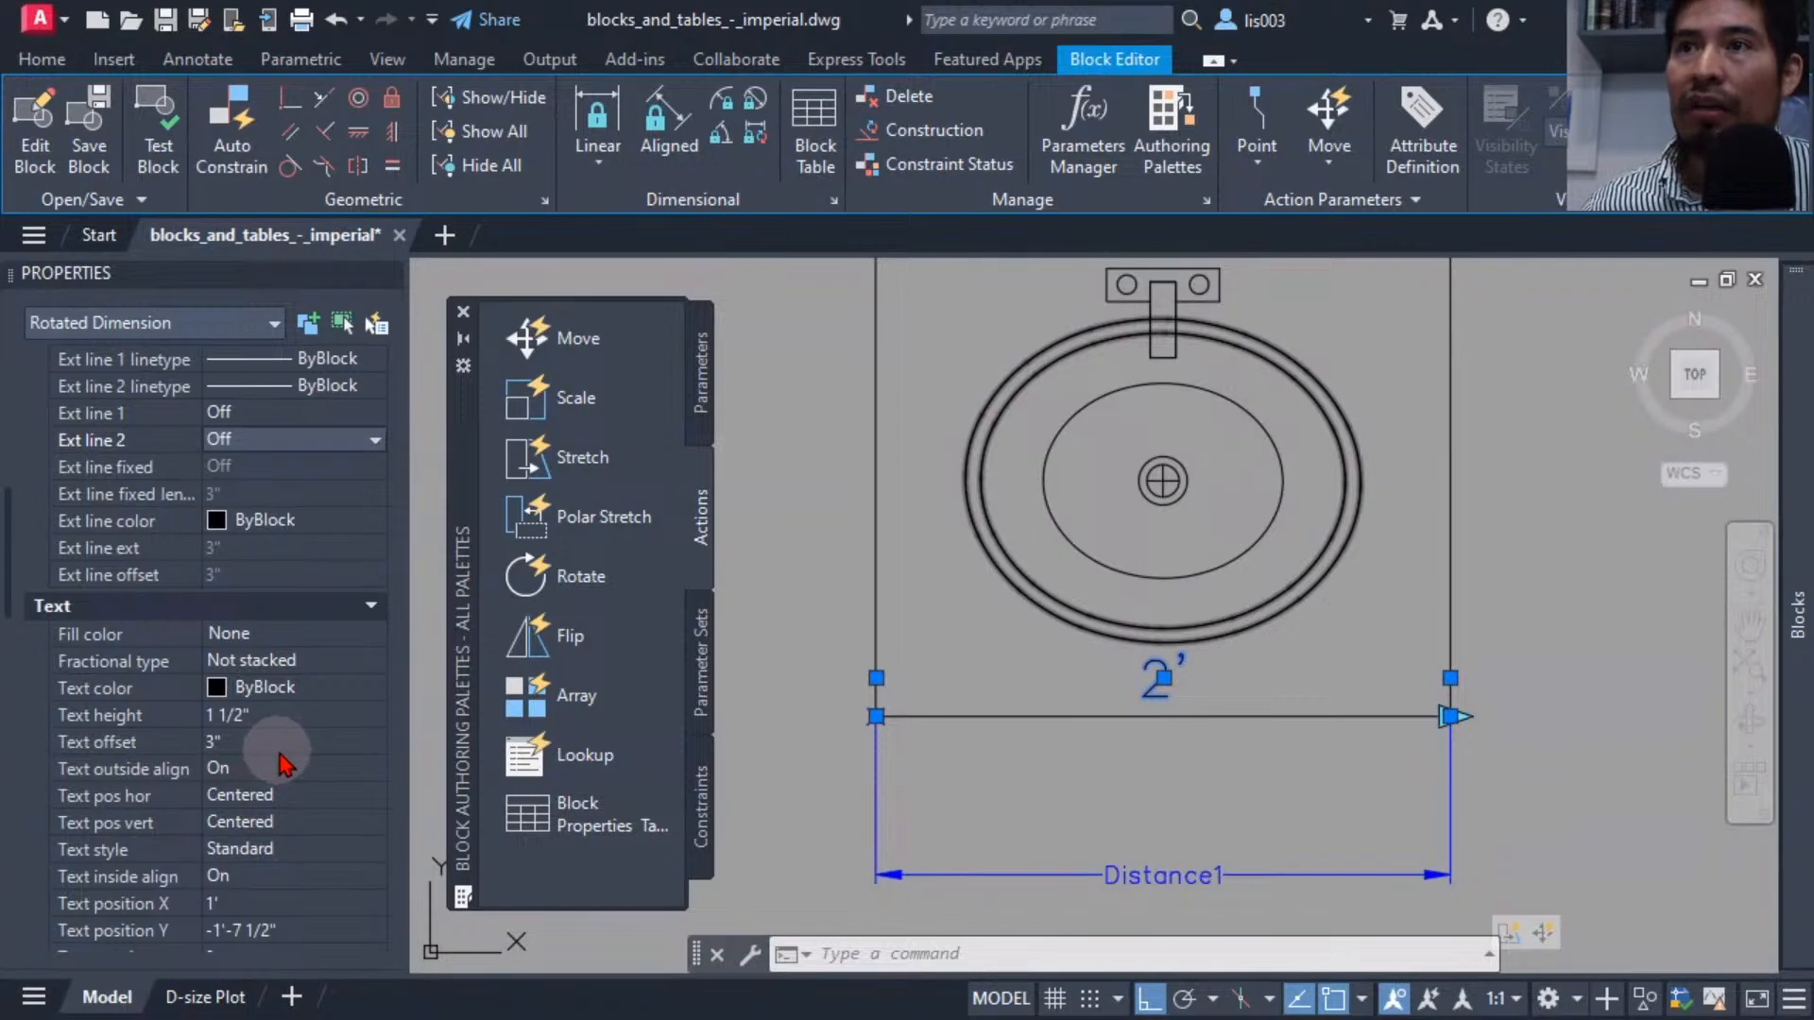
scroll(283, 765, down, 3)
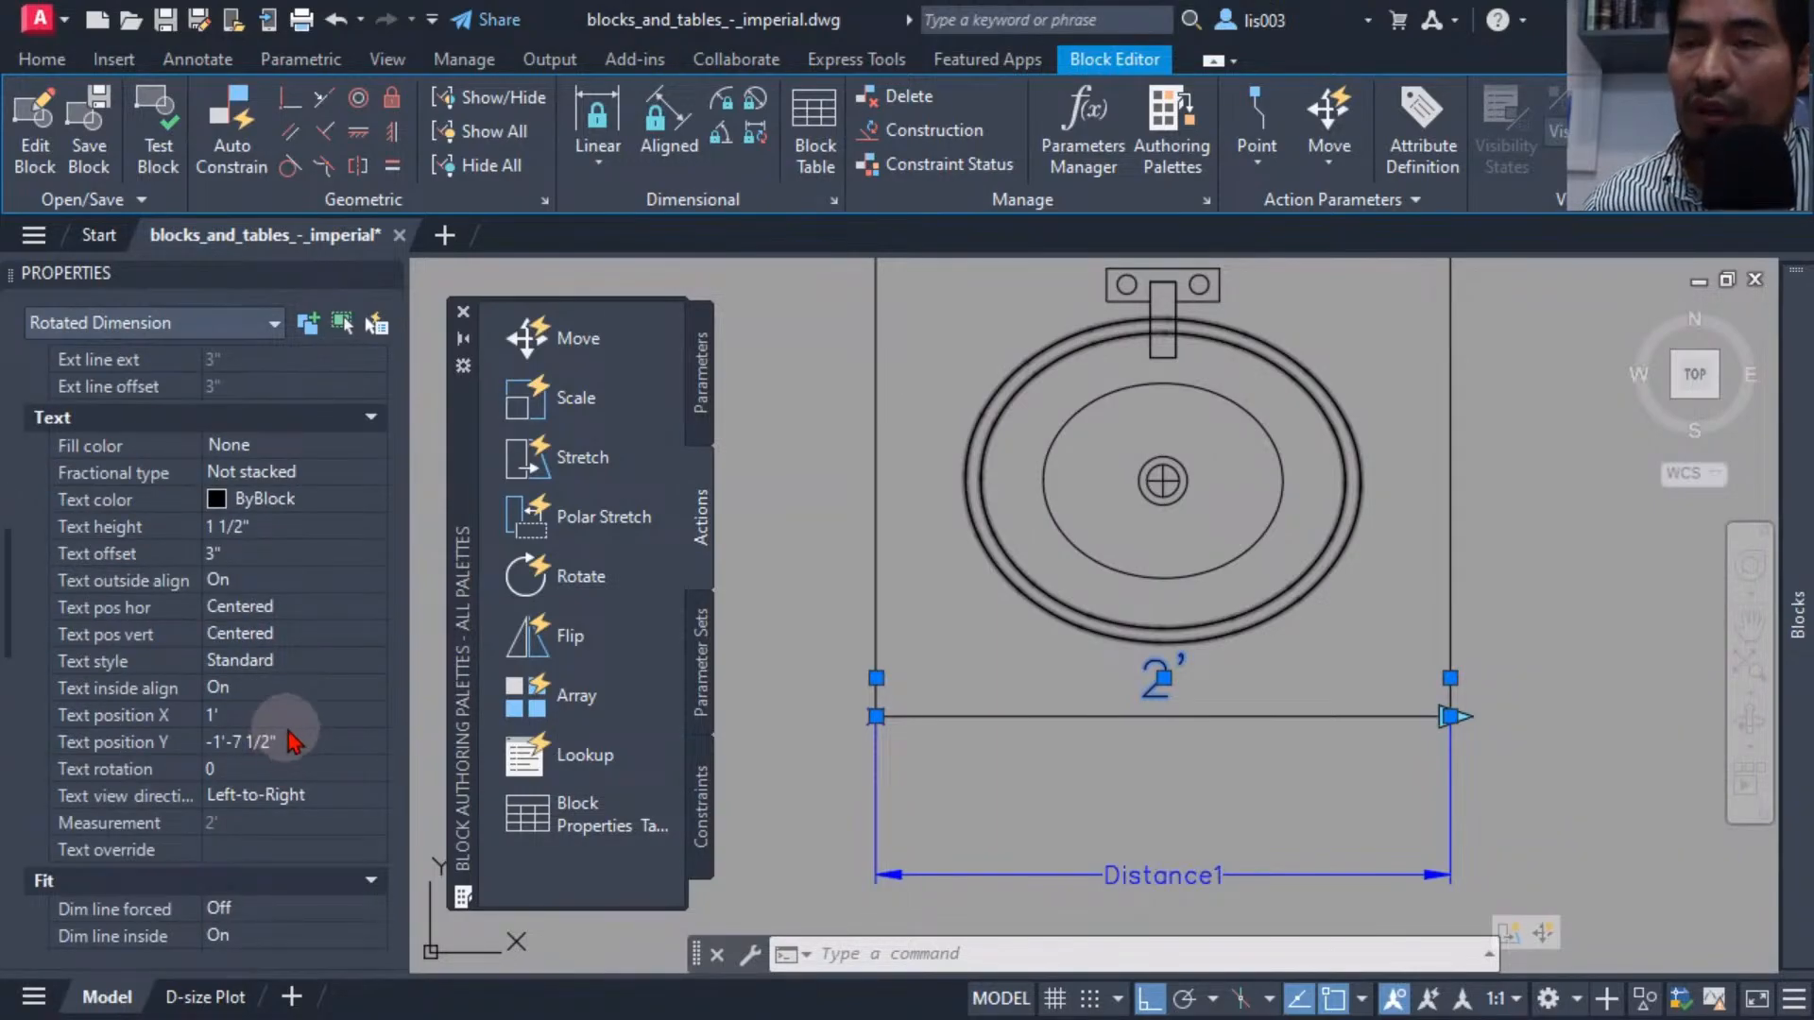
scroll(296, 722, down, 3)
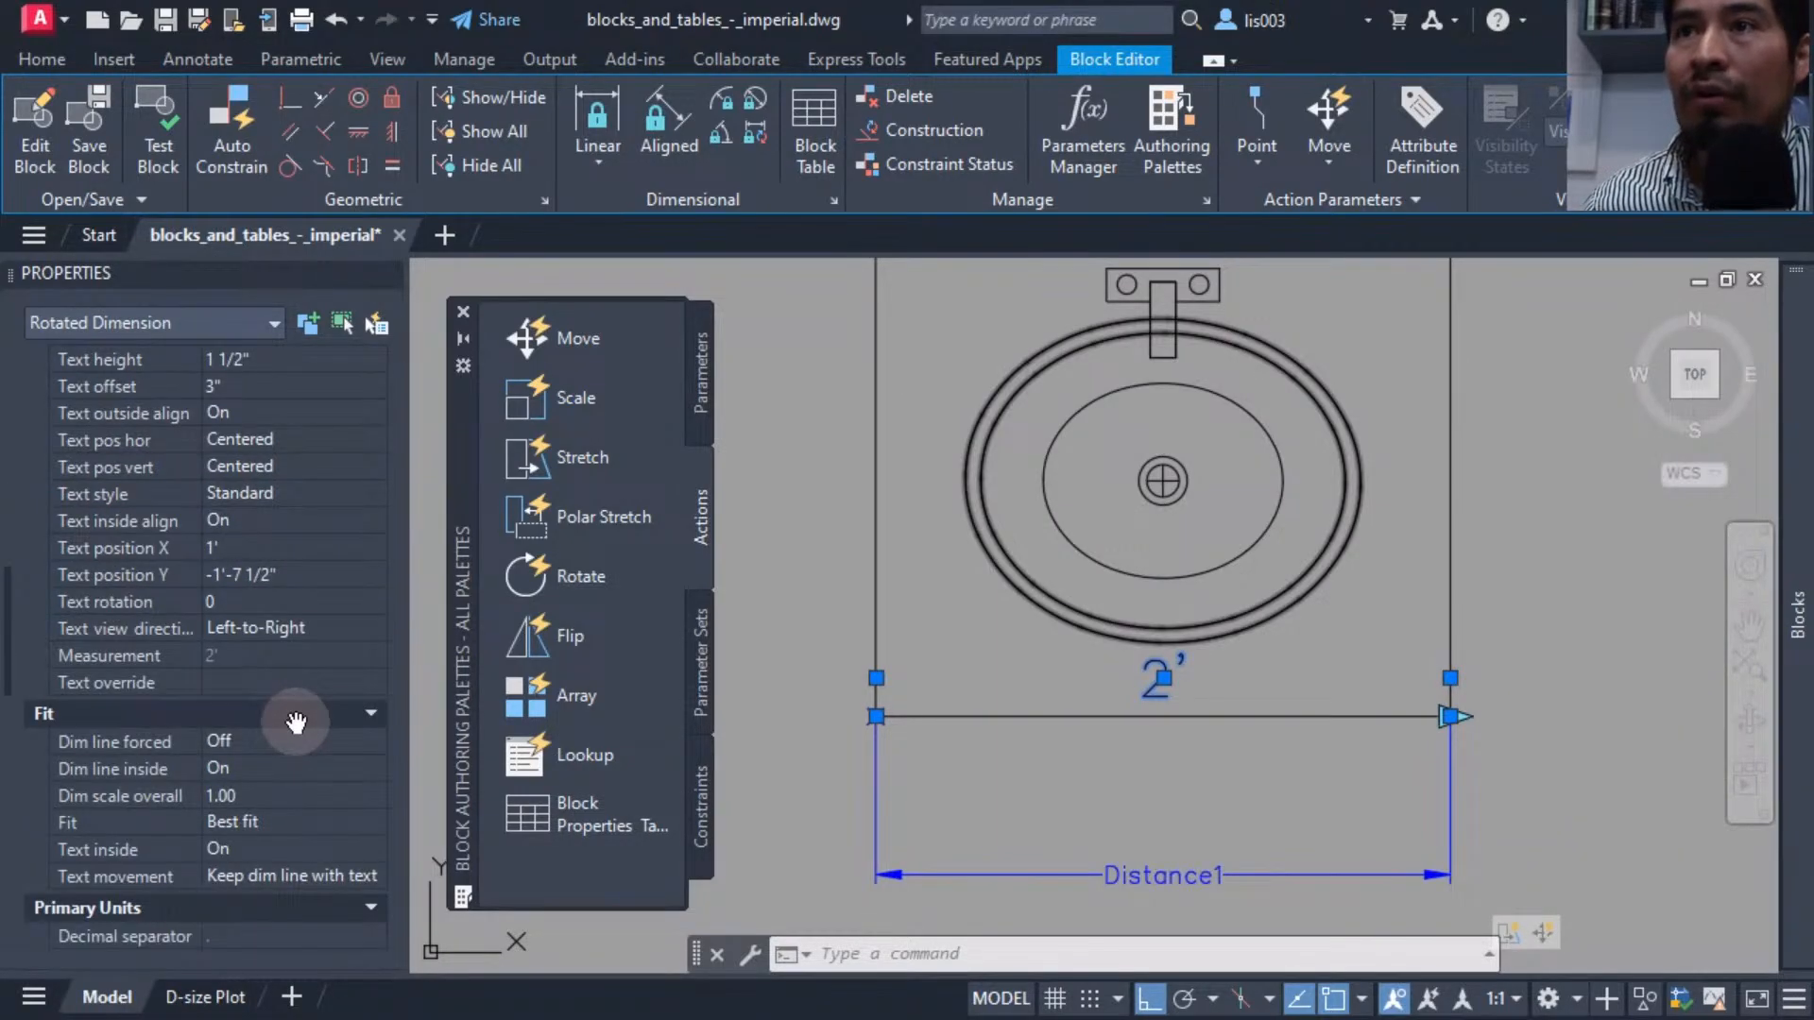
scroll(295, 722, down, 3)
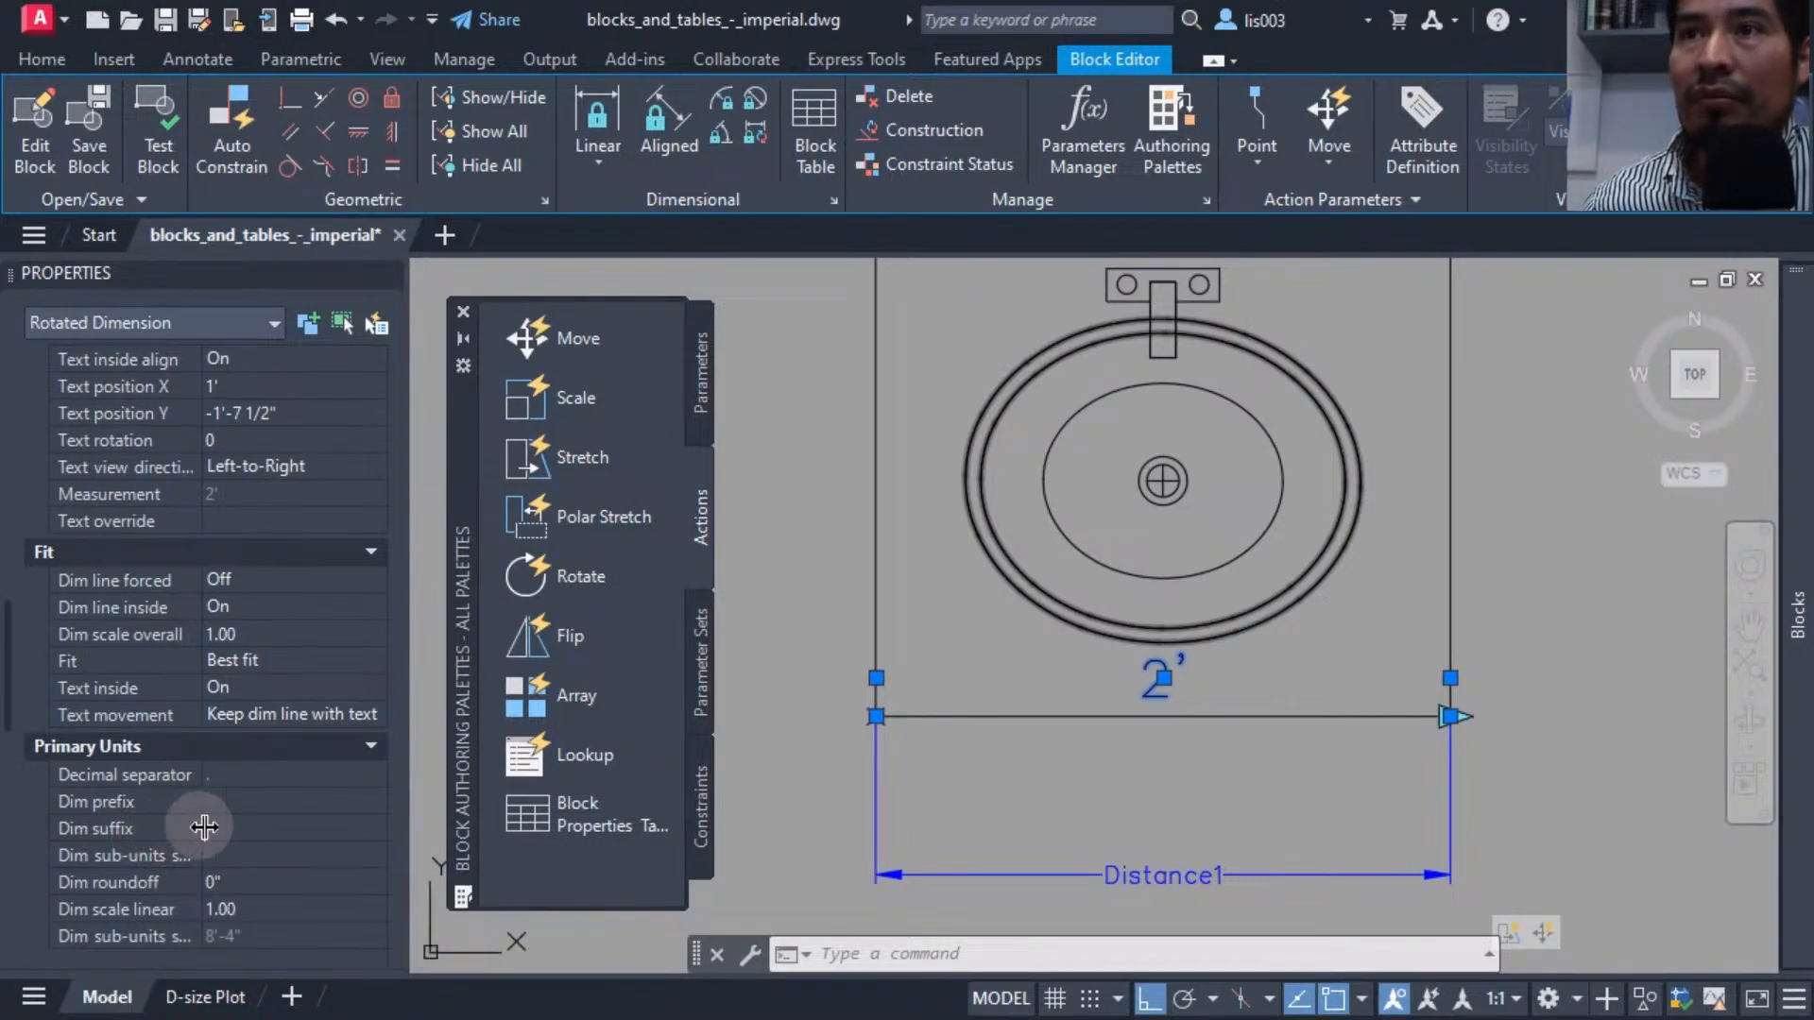
click(253, 827)
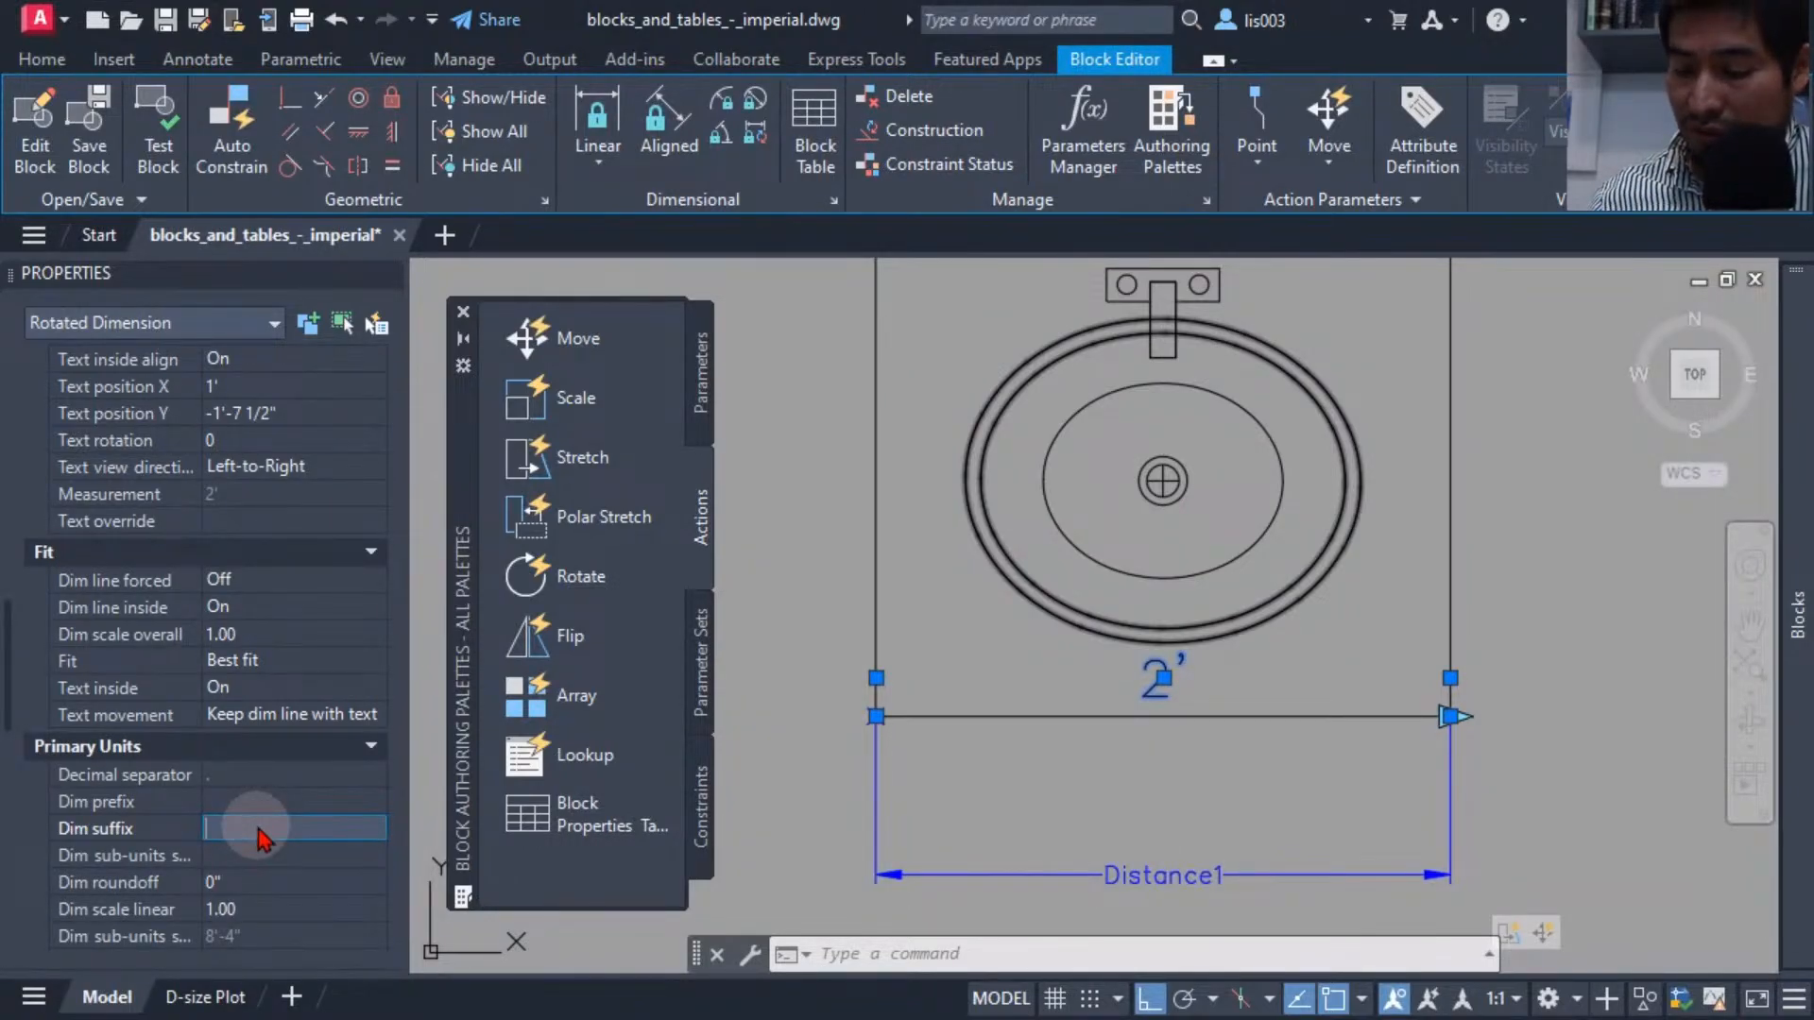
text(SINK)
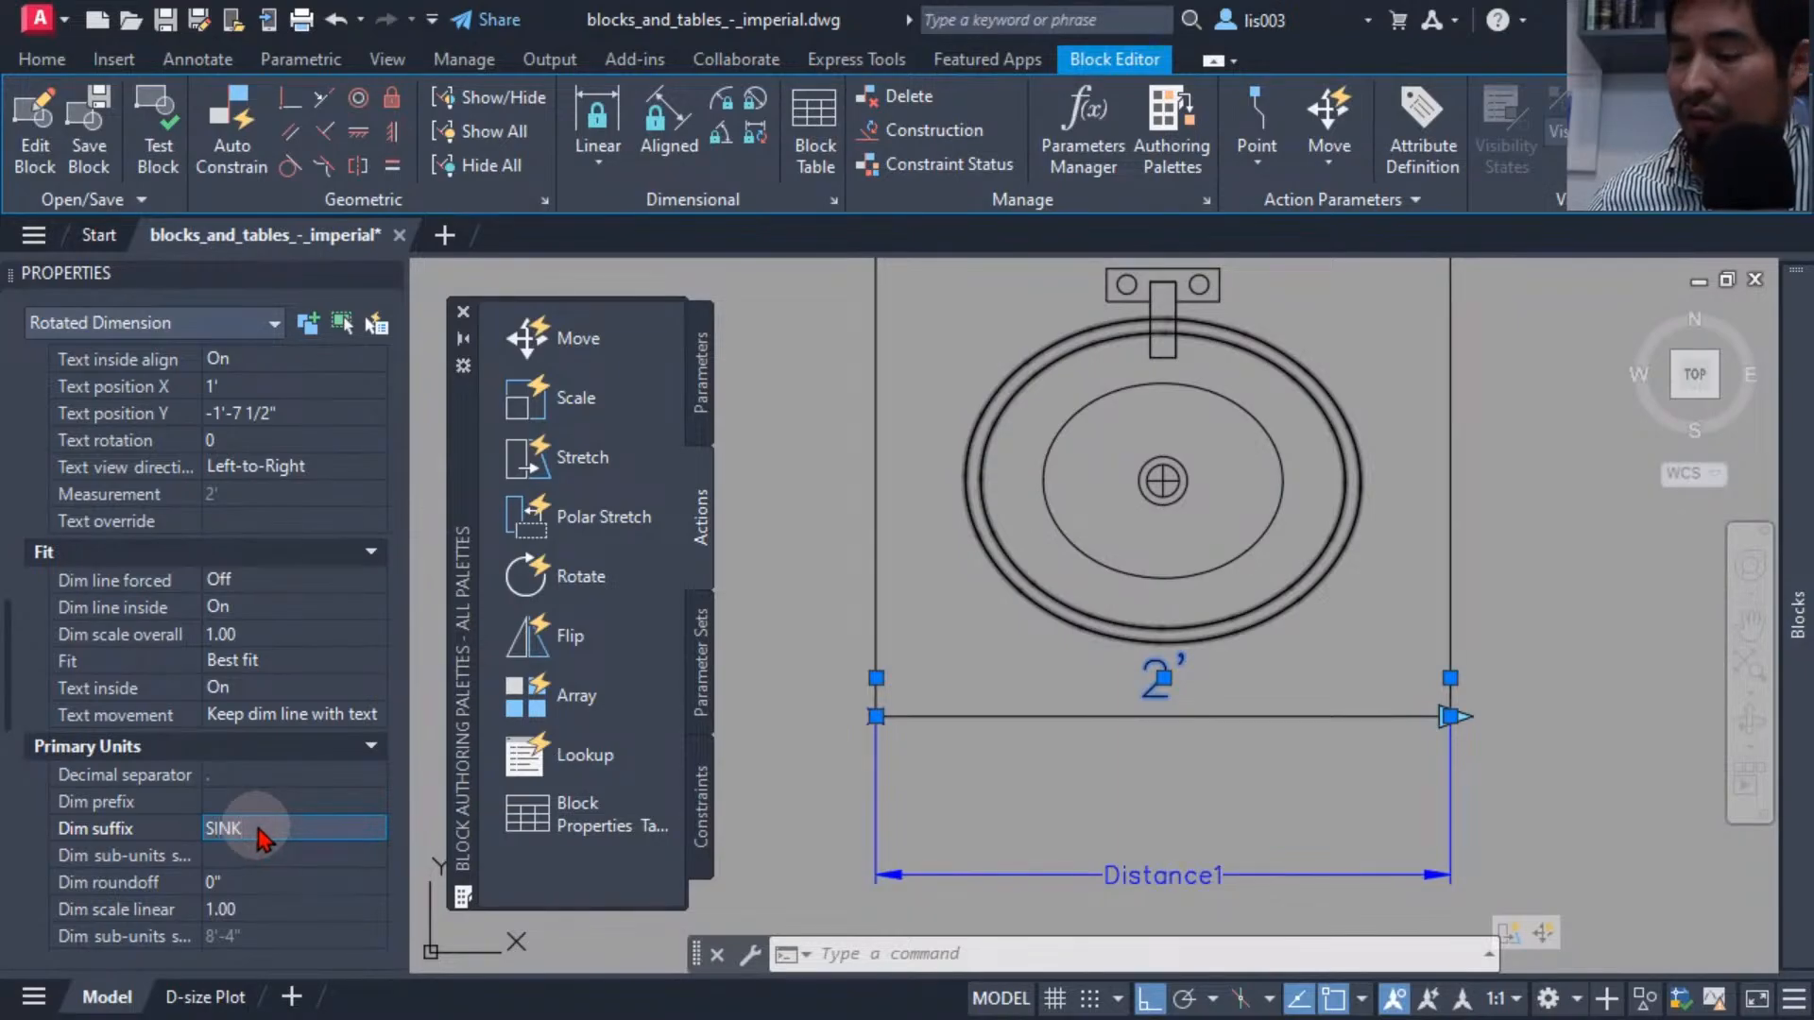
key(Return)
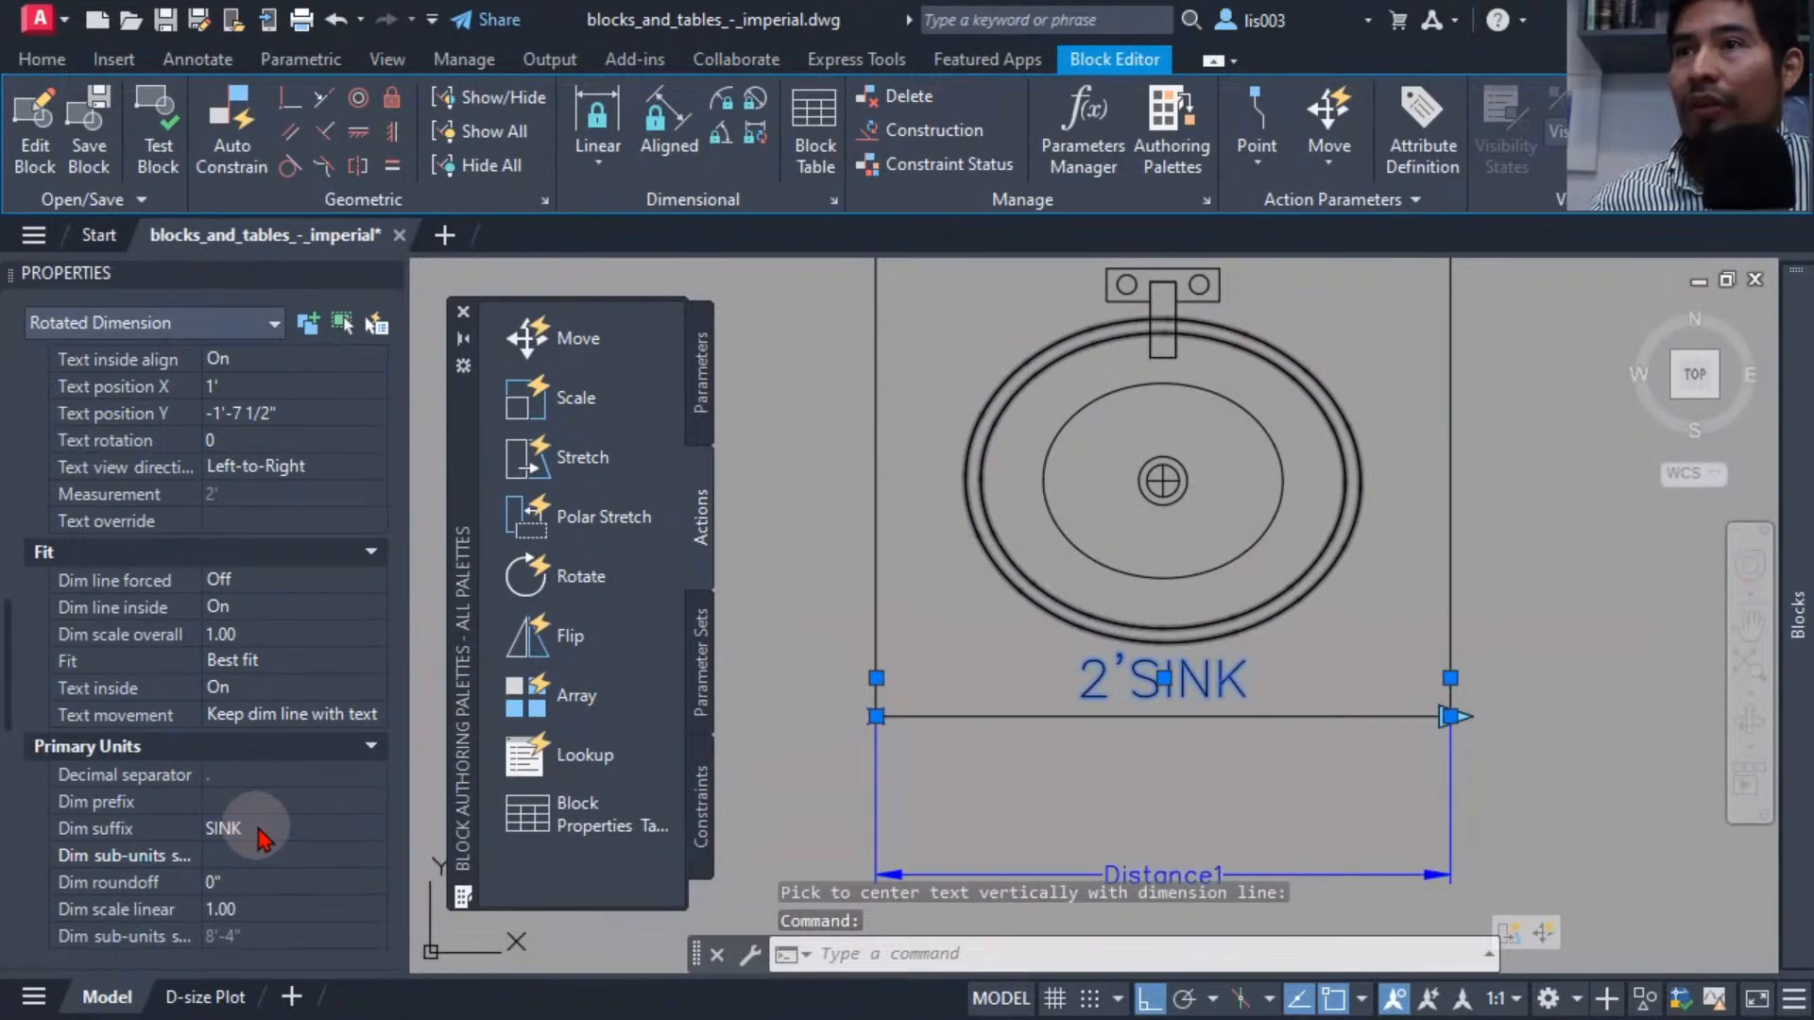
Open the test block window and stretch the sink's width grip outward to check the suffixed dimension updates.
mouse_move(924, 741)
middle_down()
mouse_move(964, 655)
mouse_move(923, 756)
middle_up()
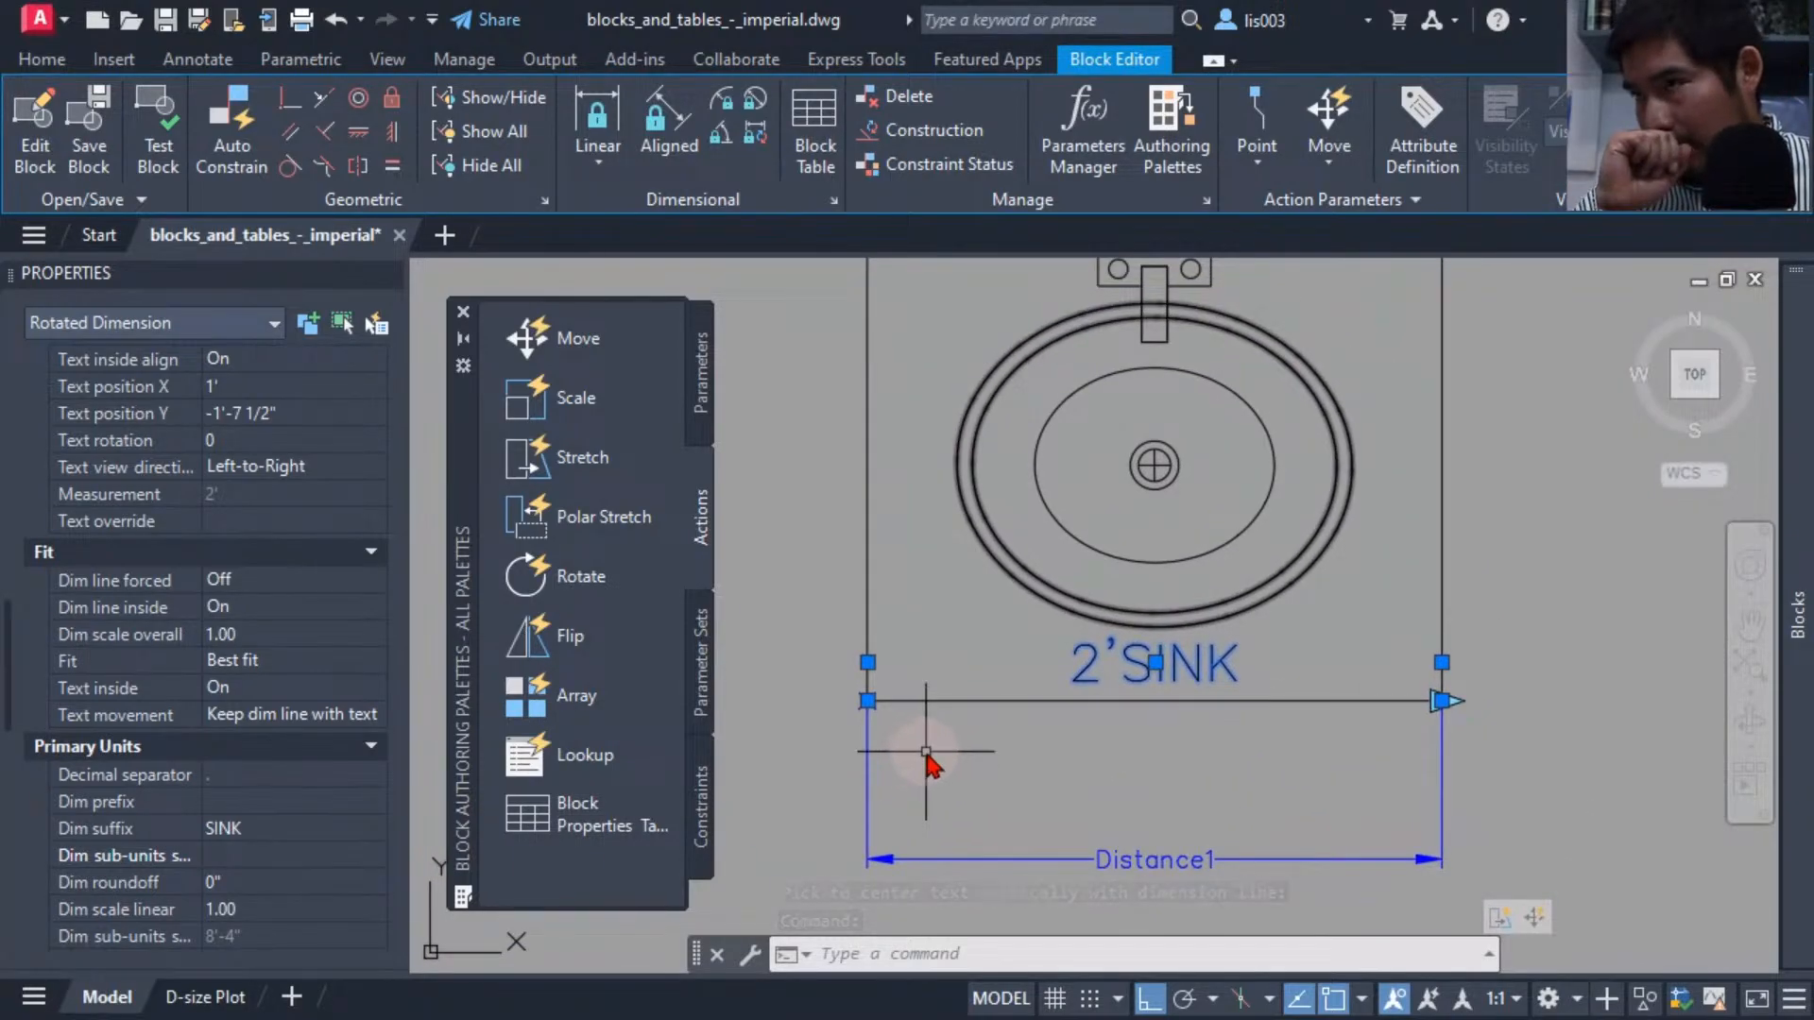
middle_drag(926, 753, 960, 792)
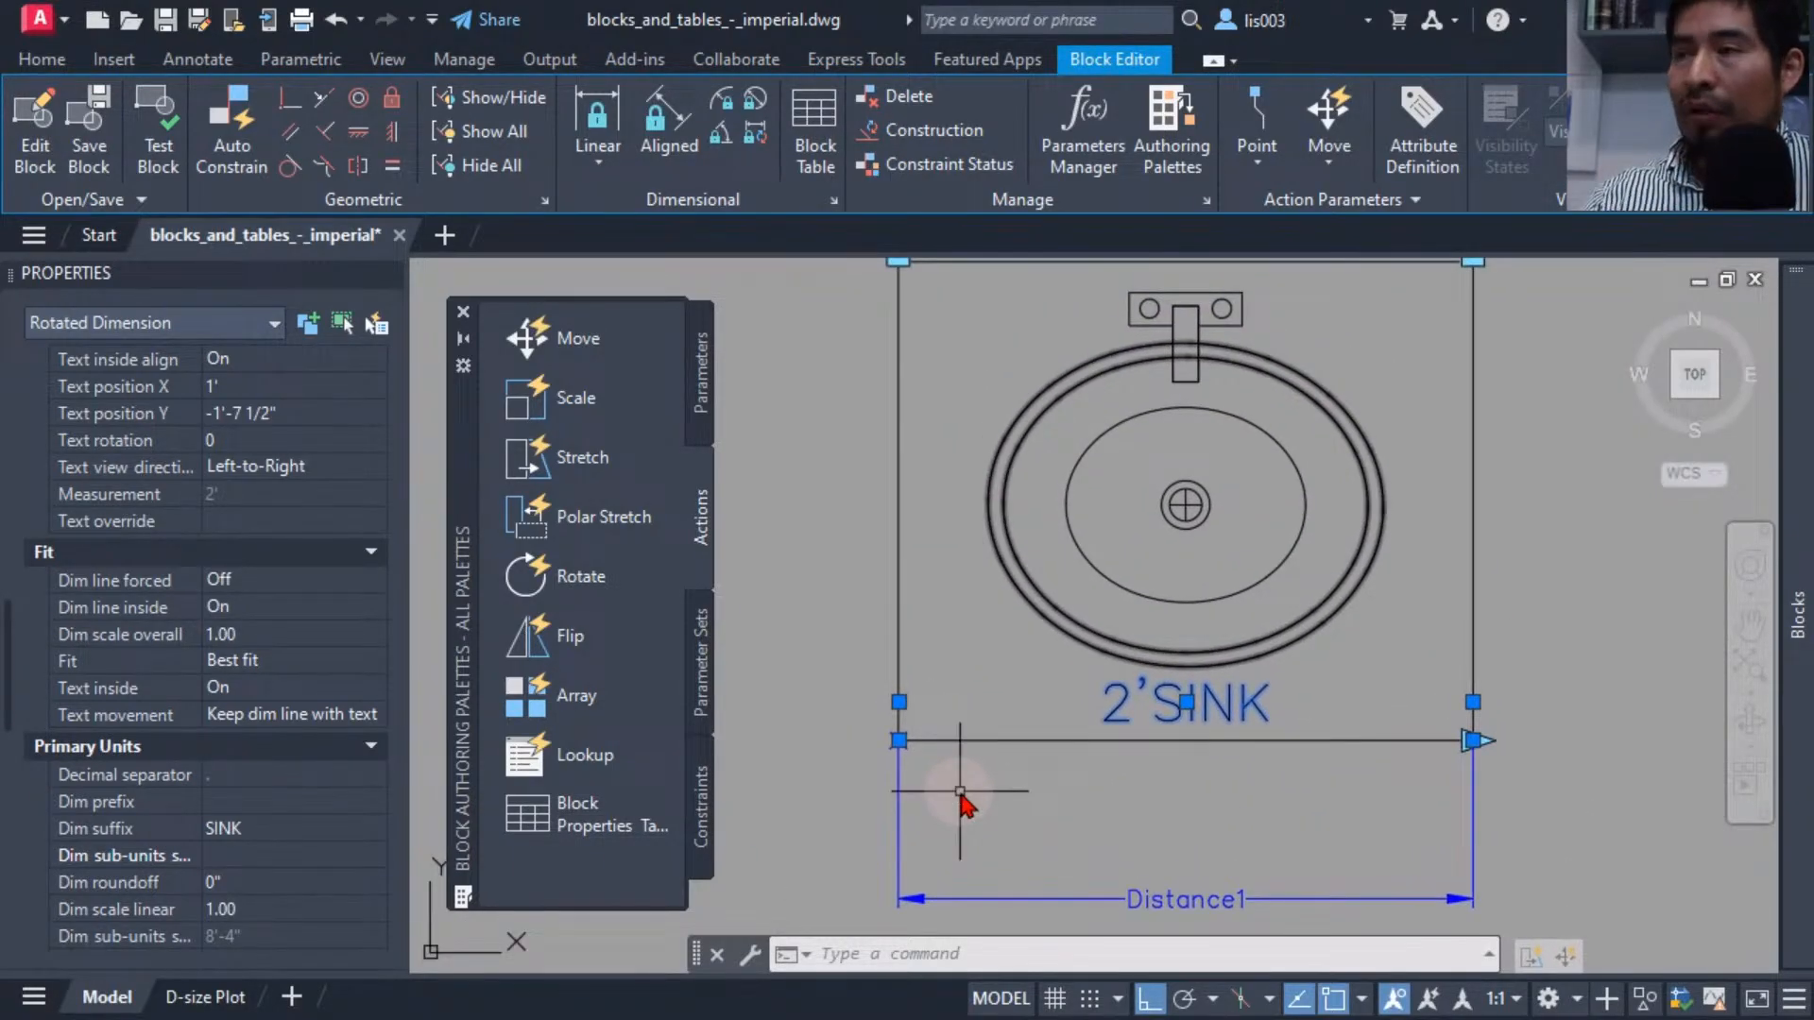
key(Escape)
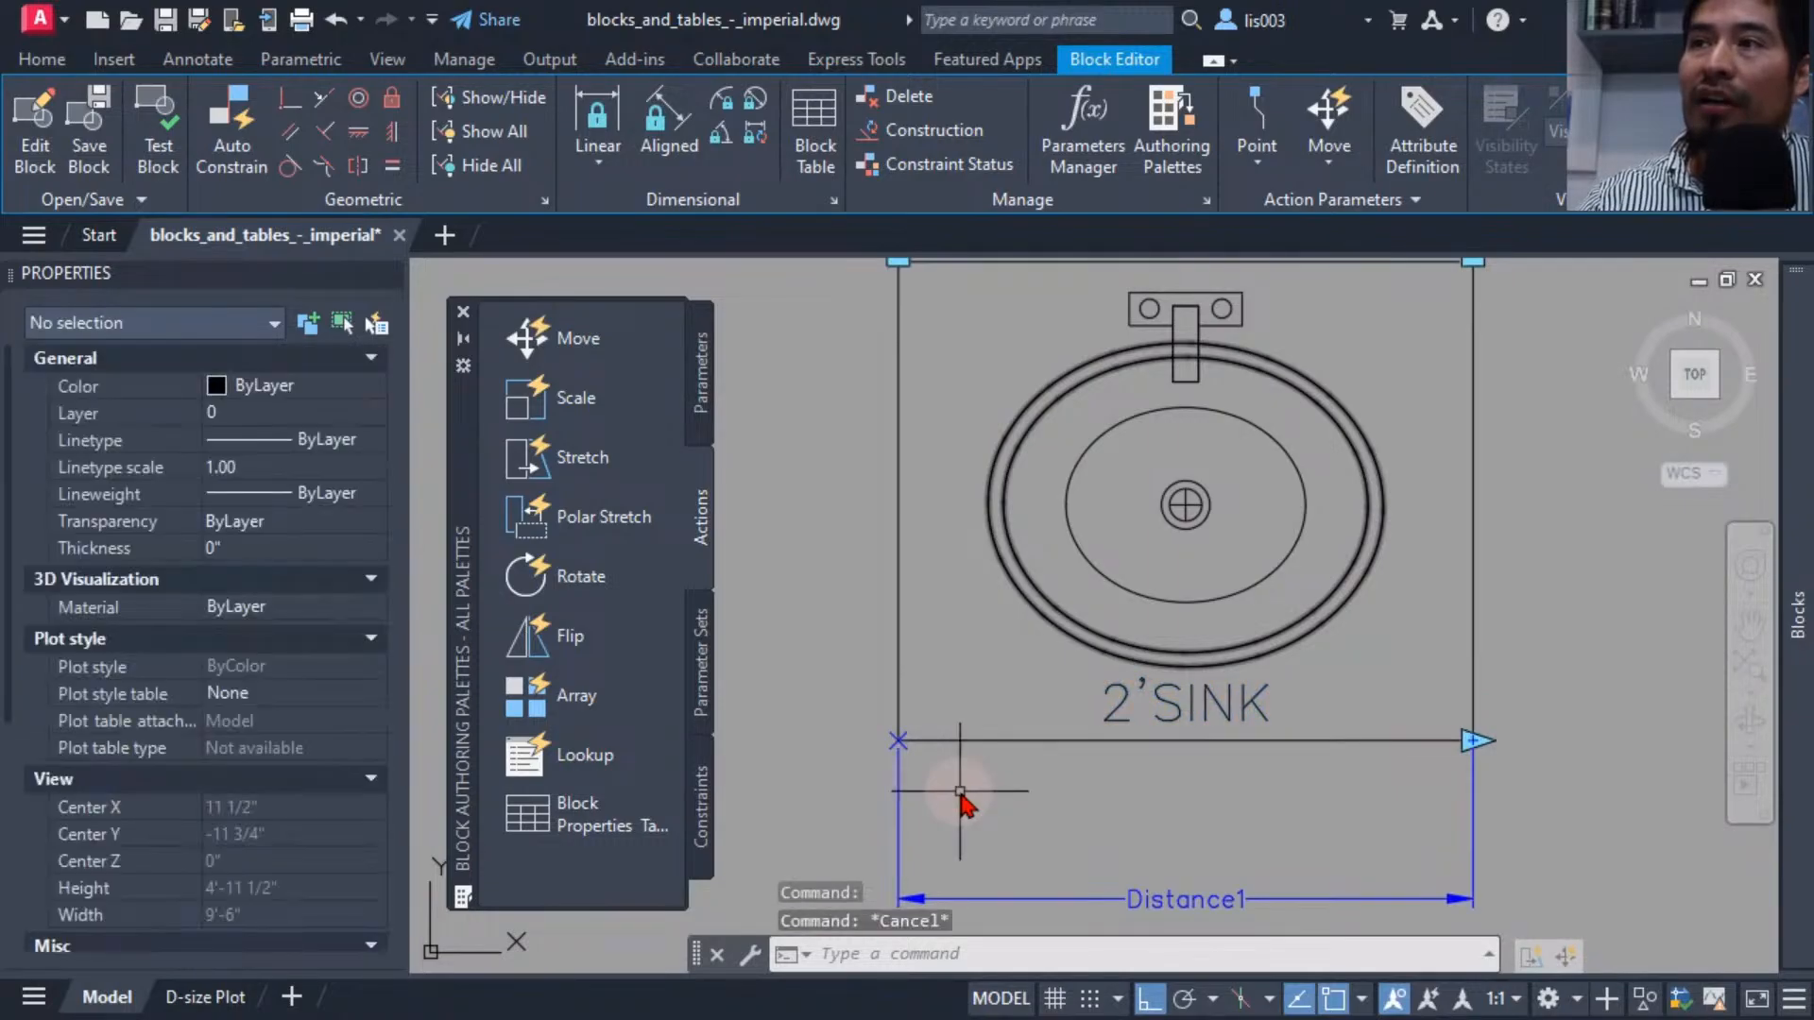
scroll(960, 792, down, 3)
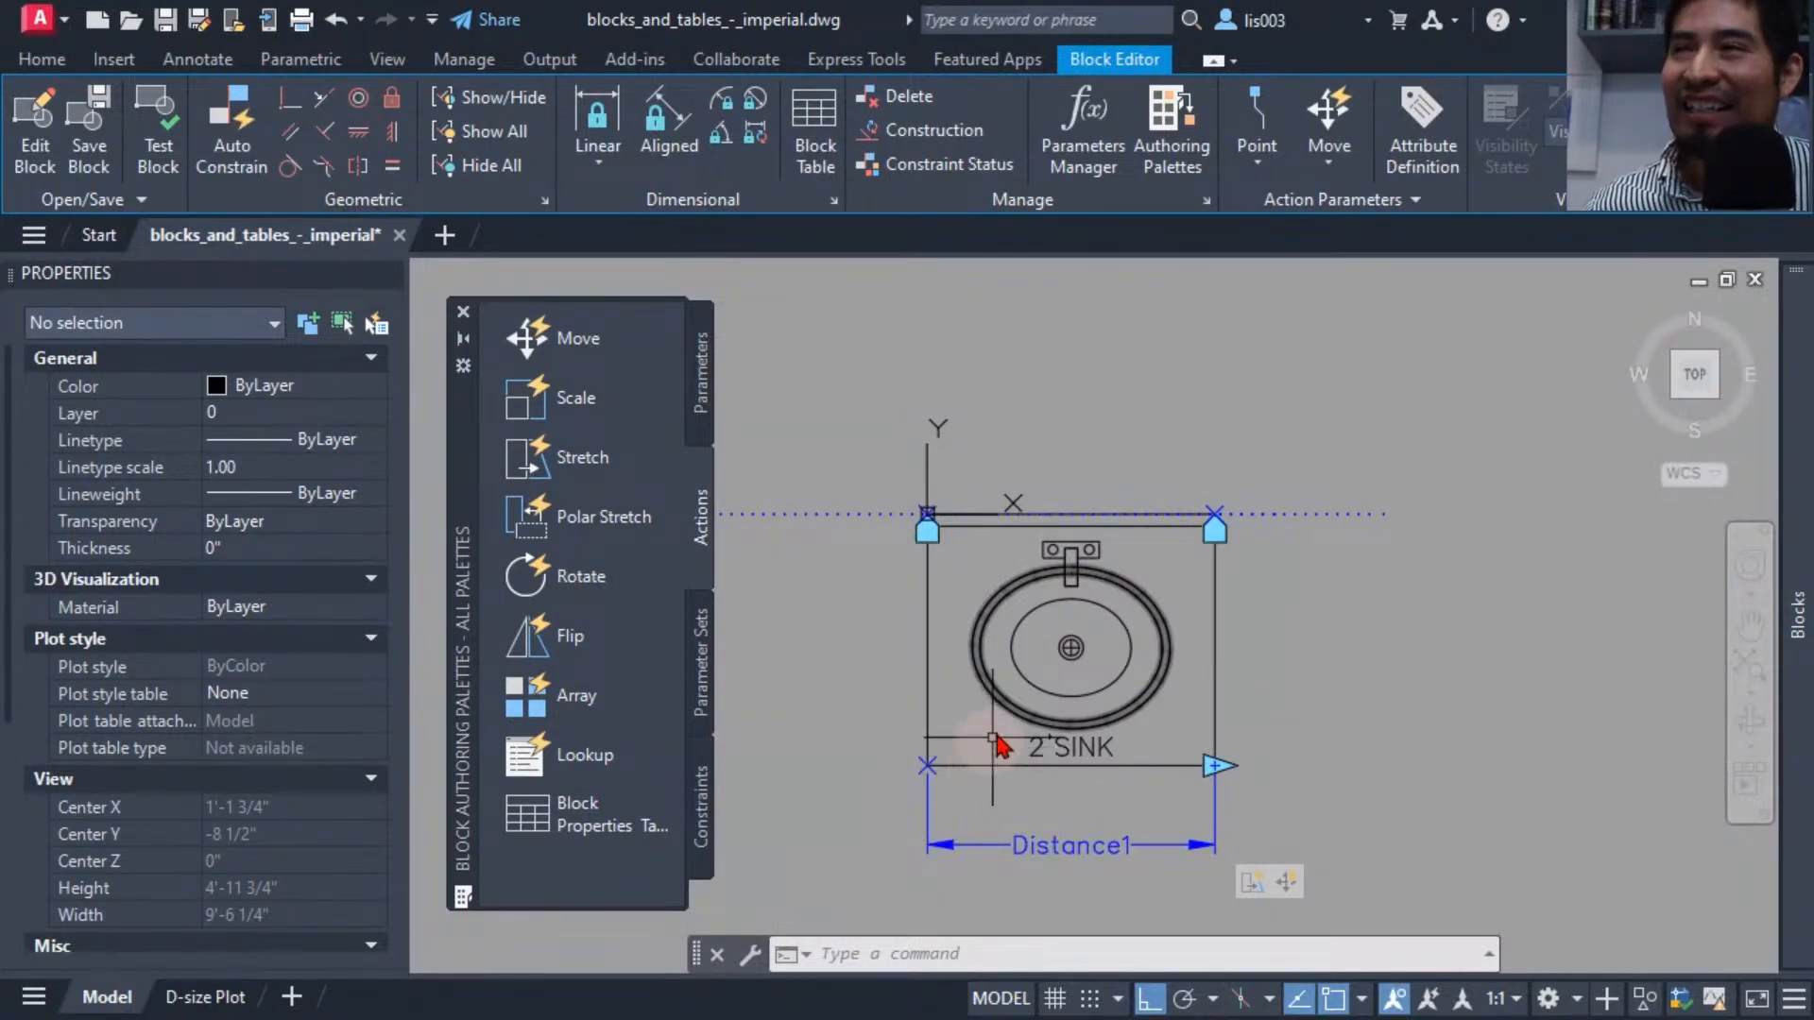
click(156, 142)
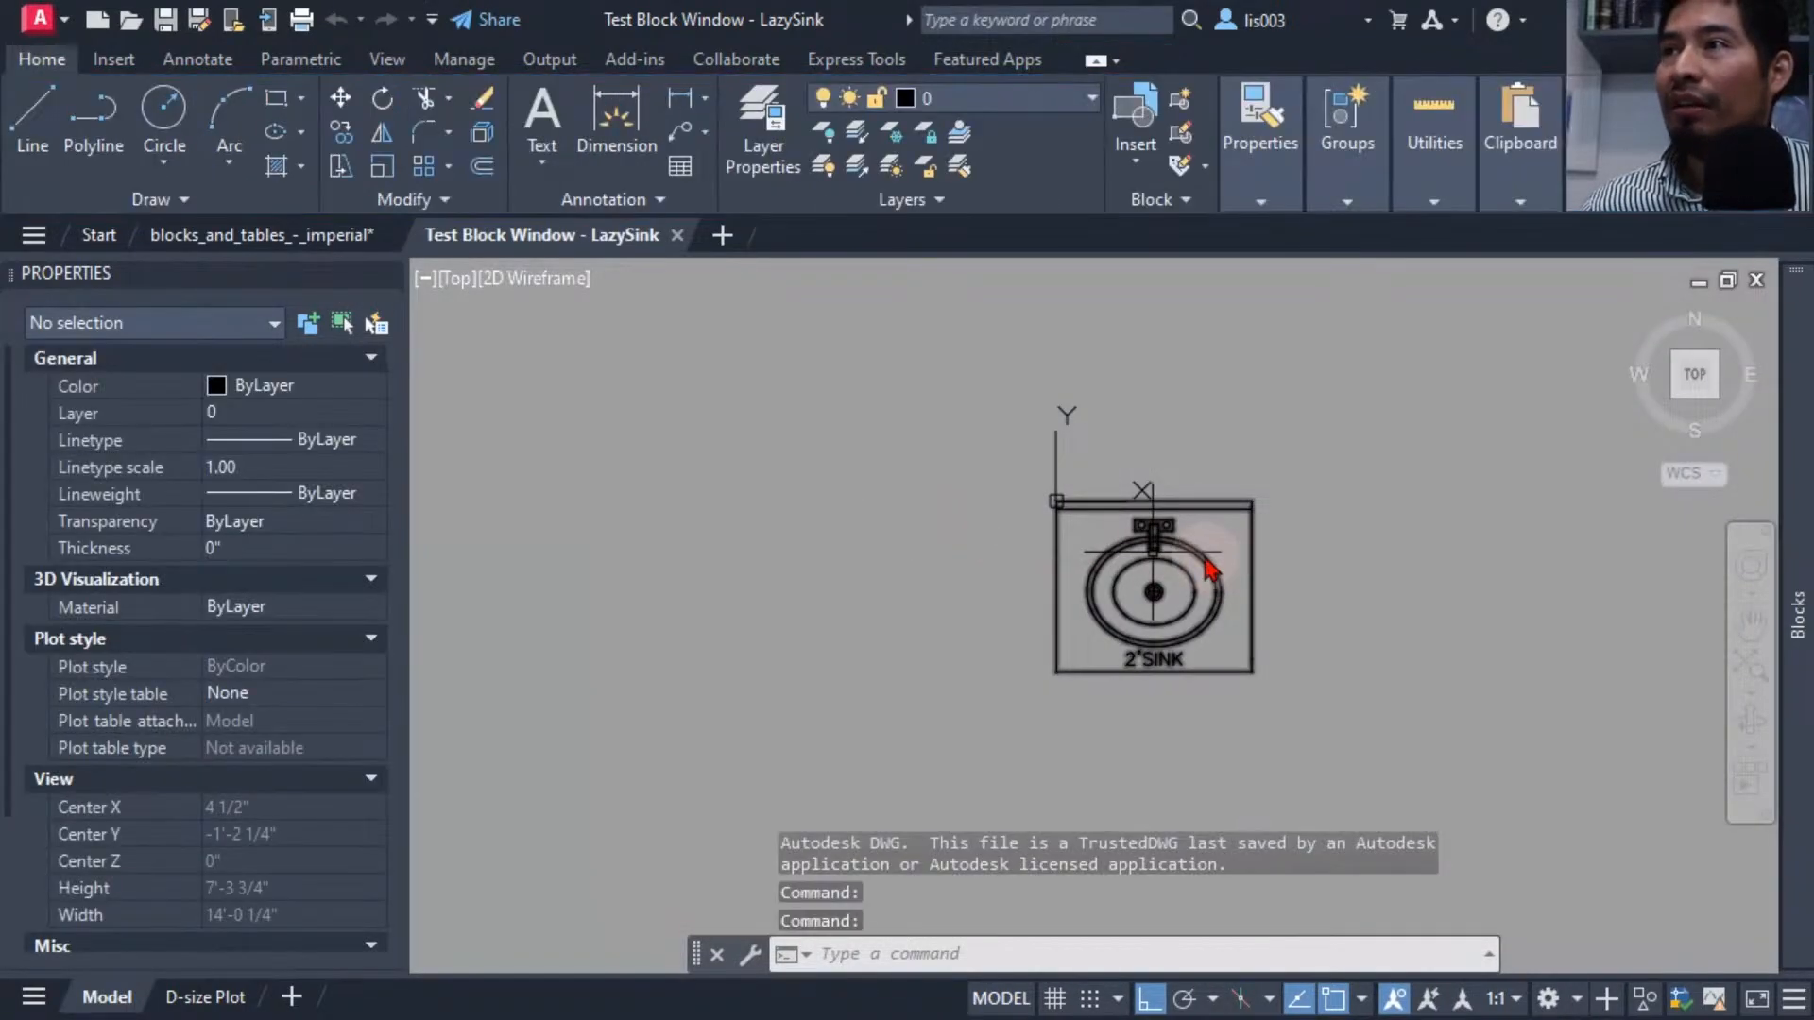
scroll(1214, 571, up, 4)
click(1185, 551)
middle_drag(1174, 547, 1002, 550)
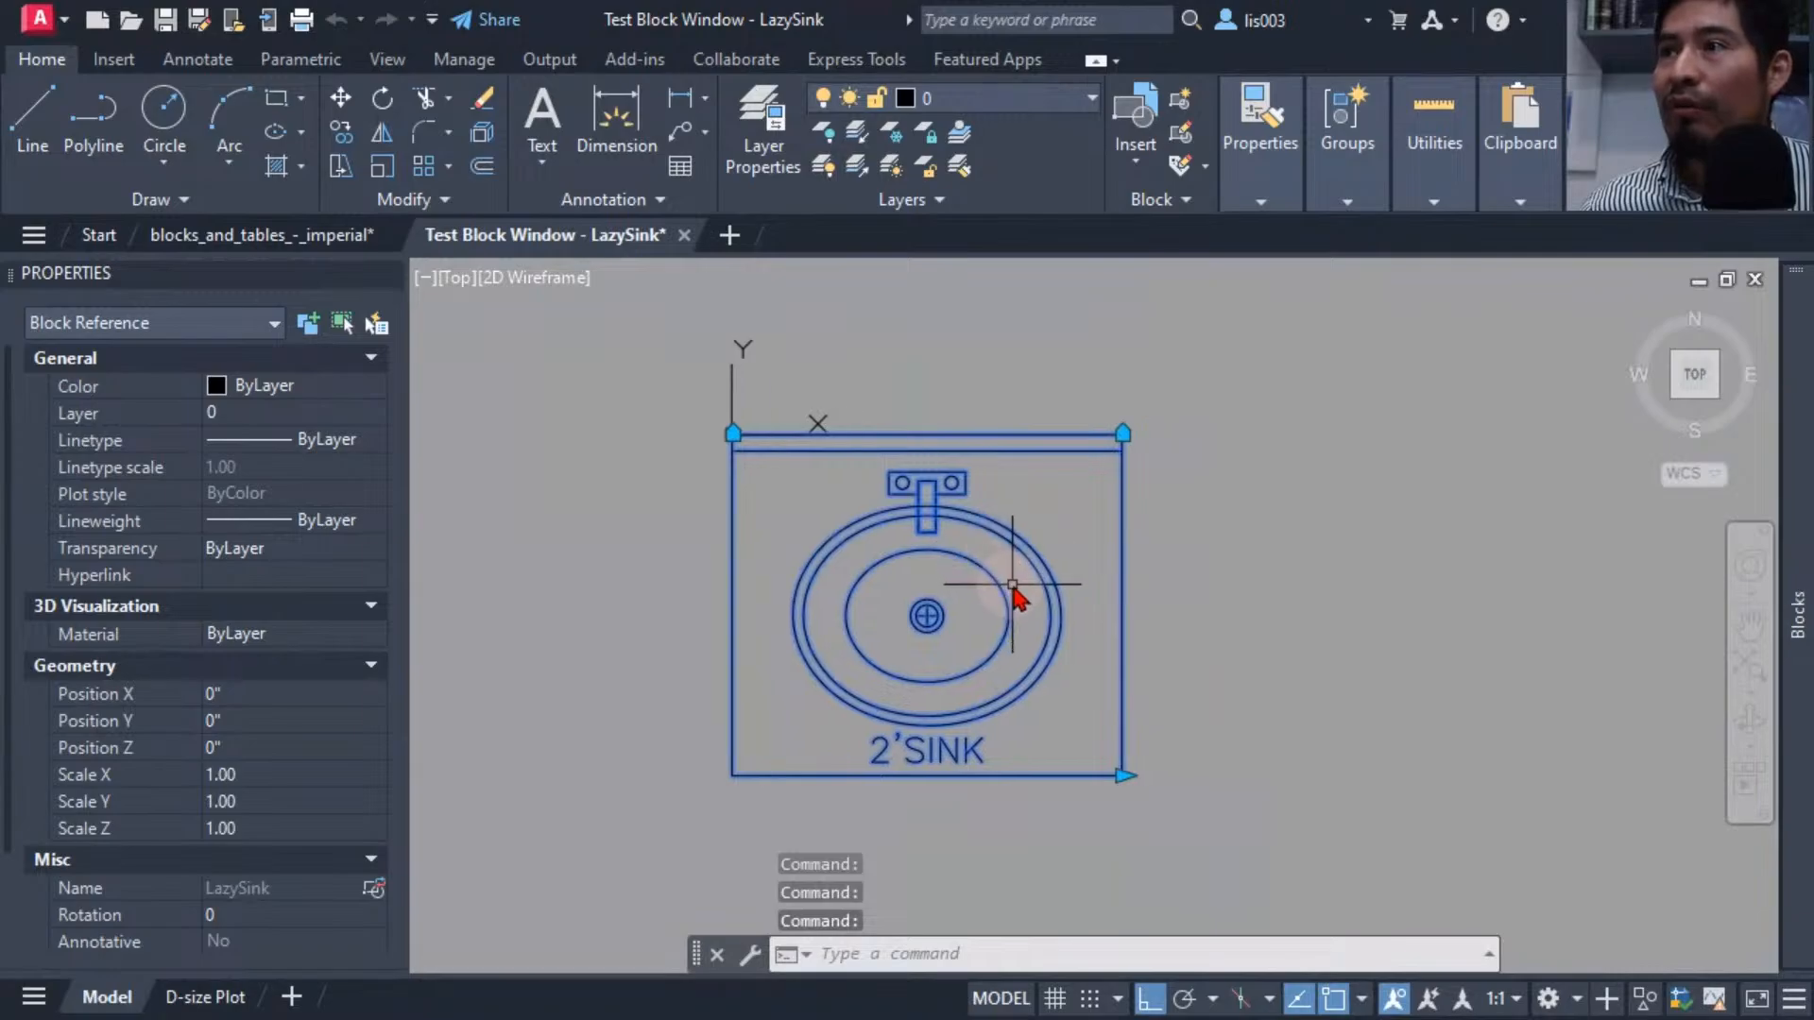
click(1123, 776)
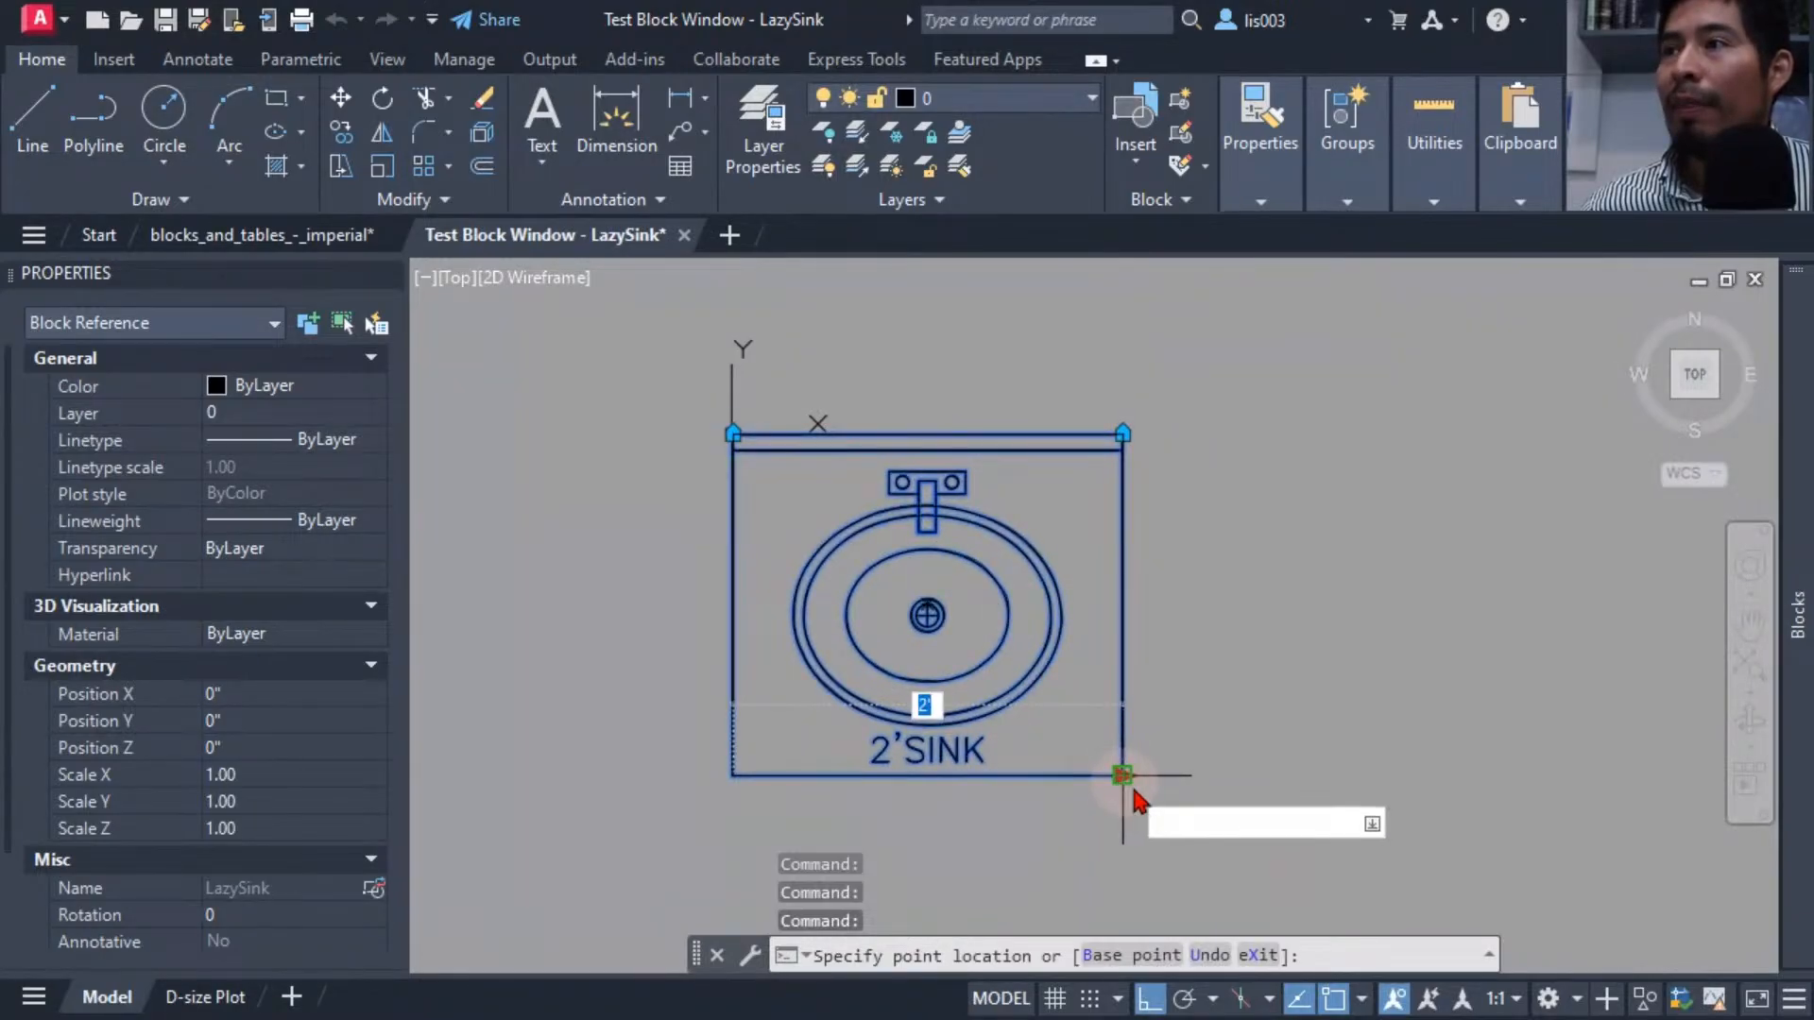
click(1324, 775)
middle_drag(1153, 841, 1028, 743)
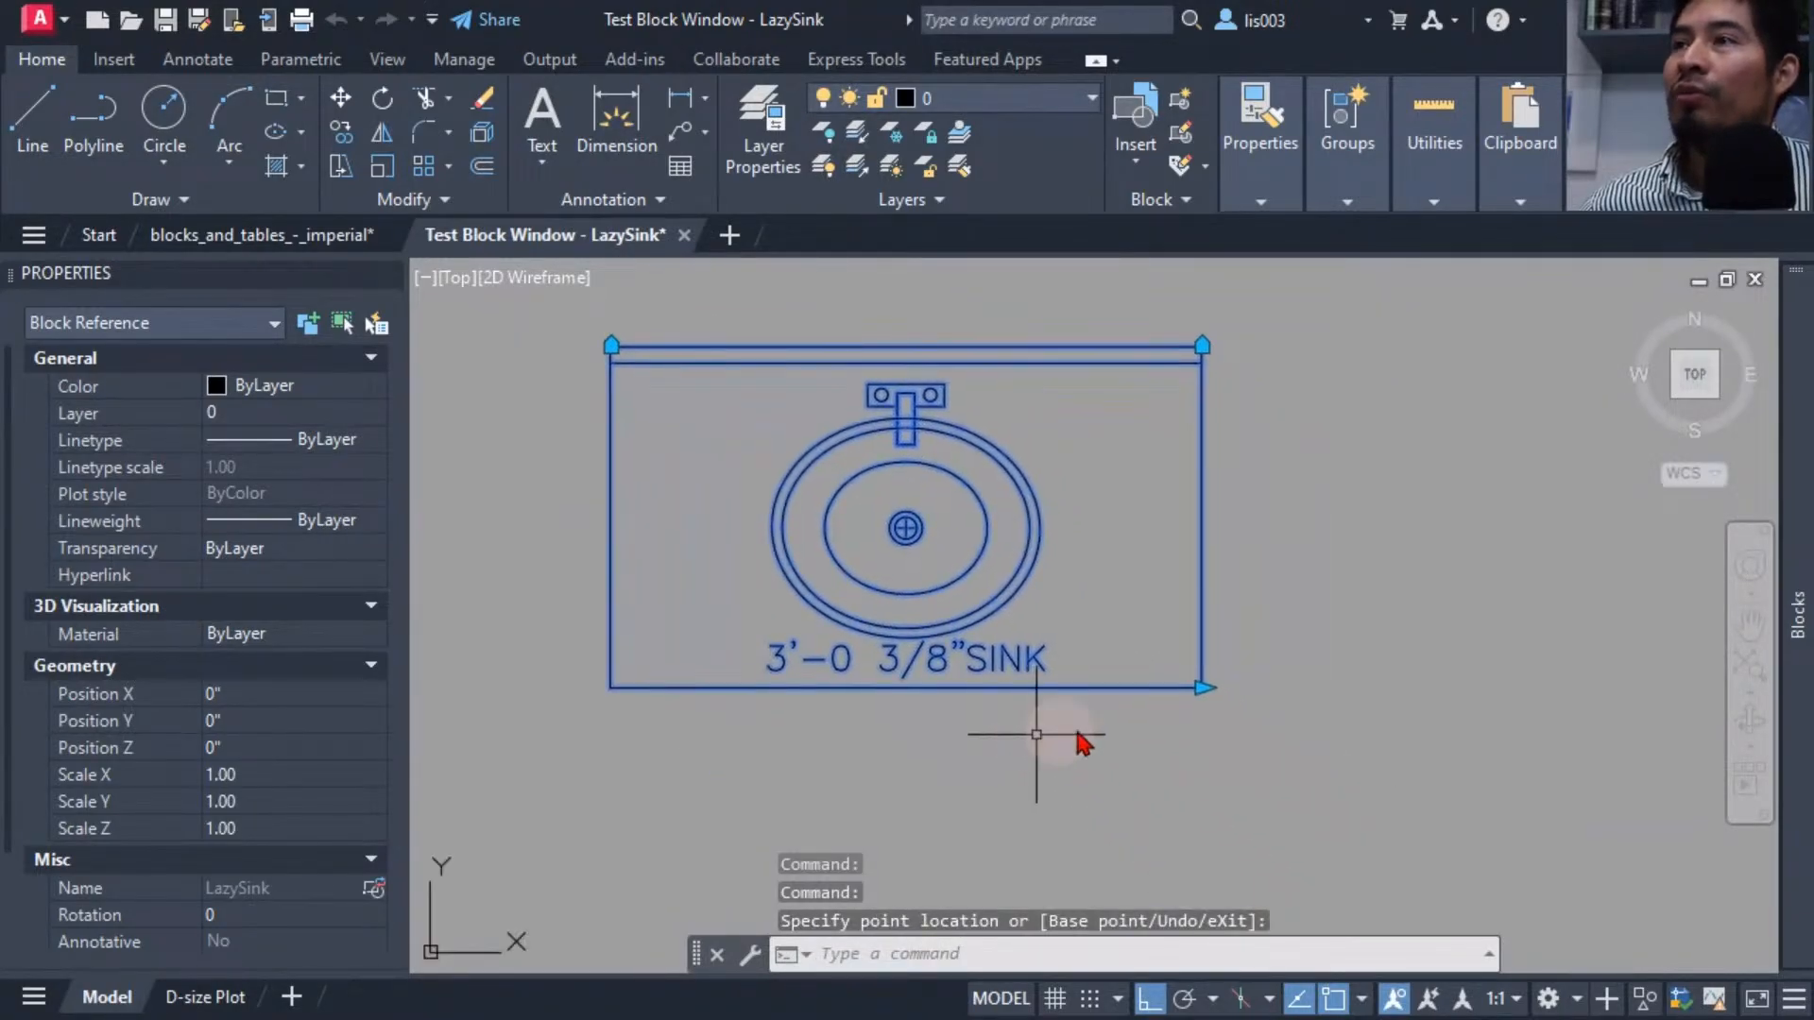
Stretch the width grip outward and back a few more times in the test block window.
click(1202, 687)
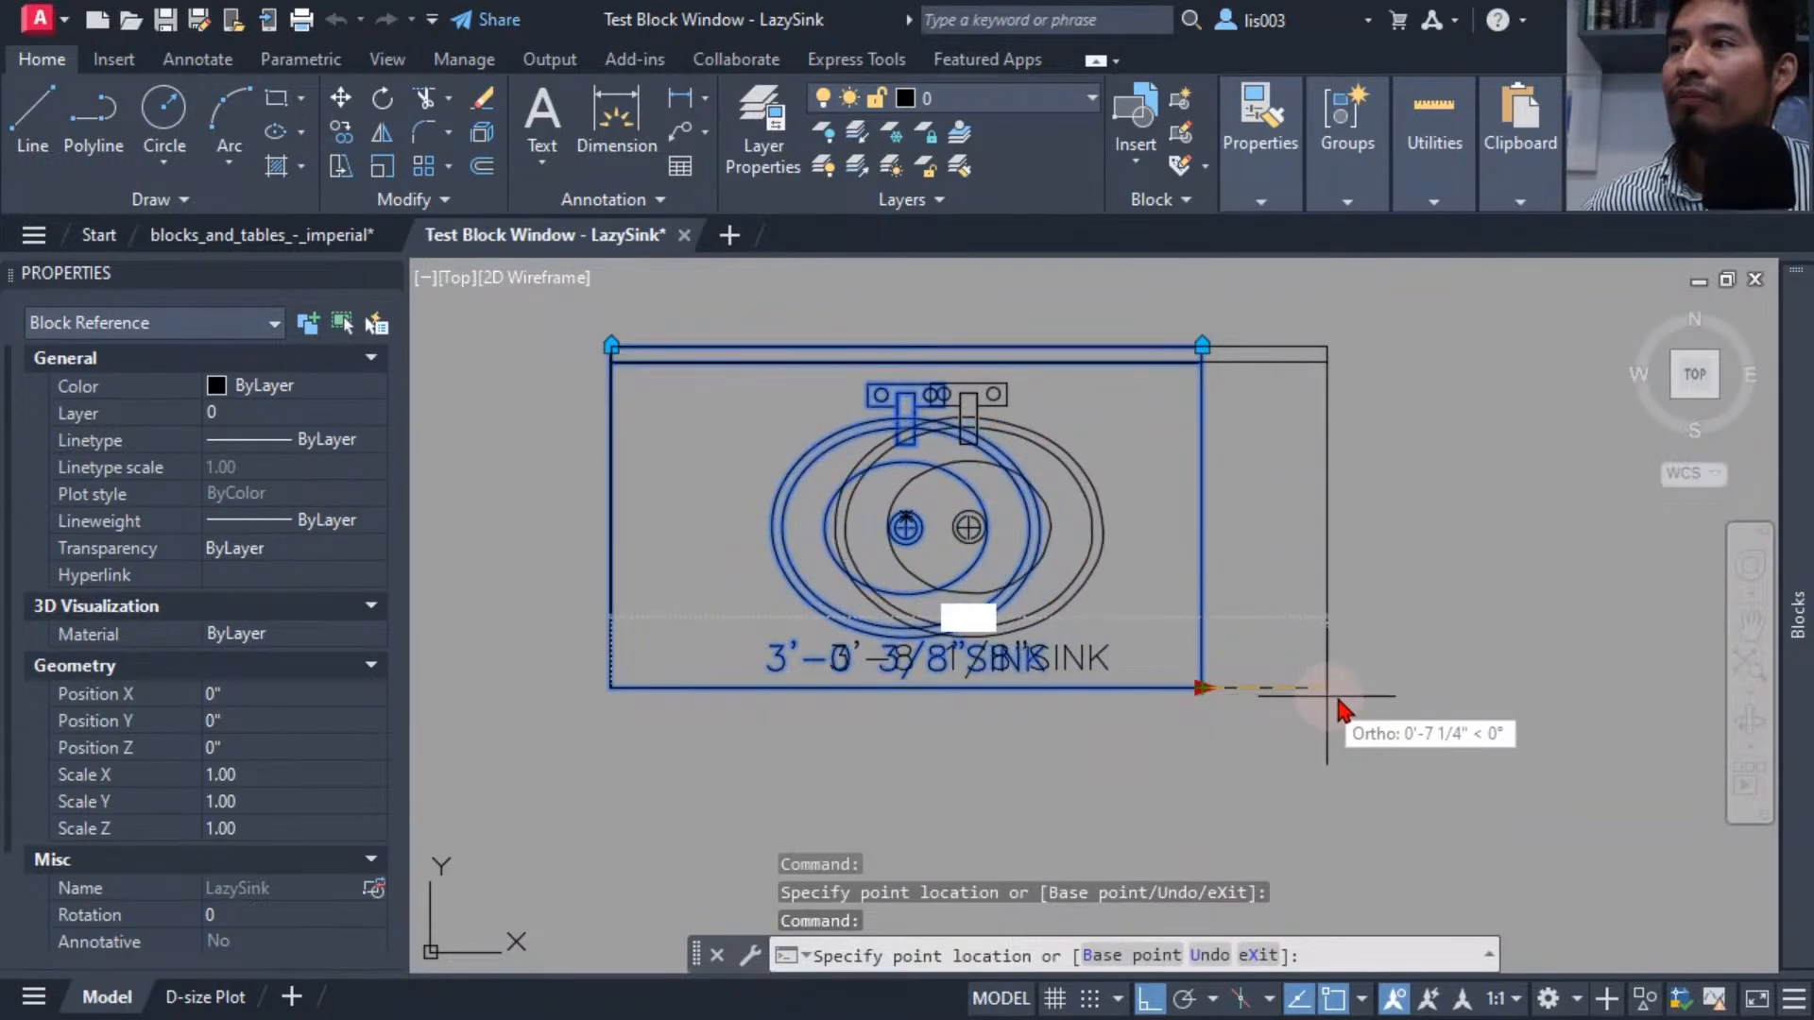
click(1397, 697)
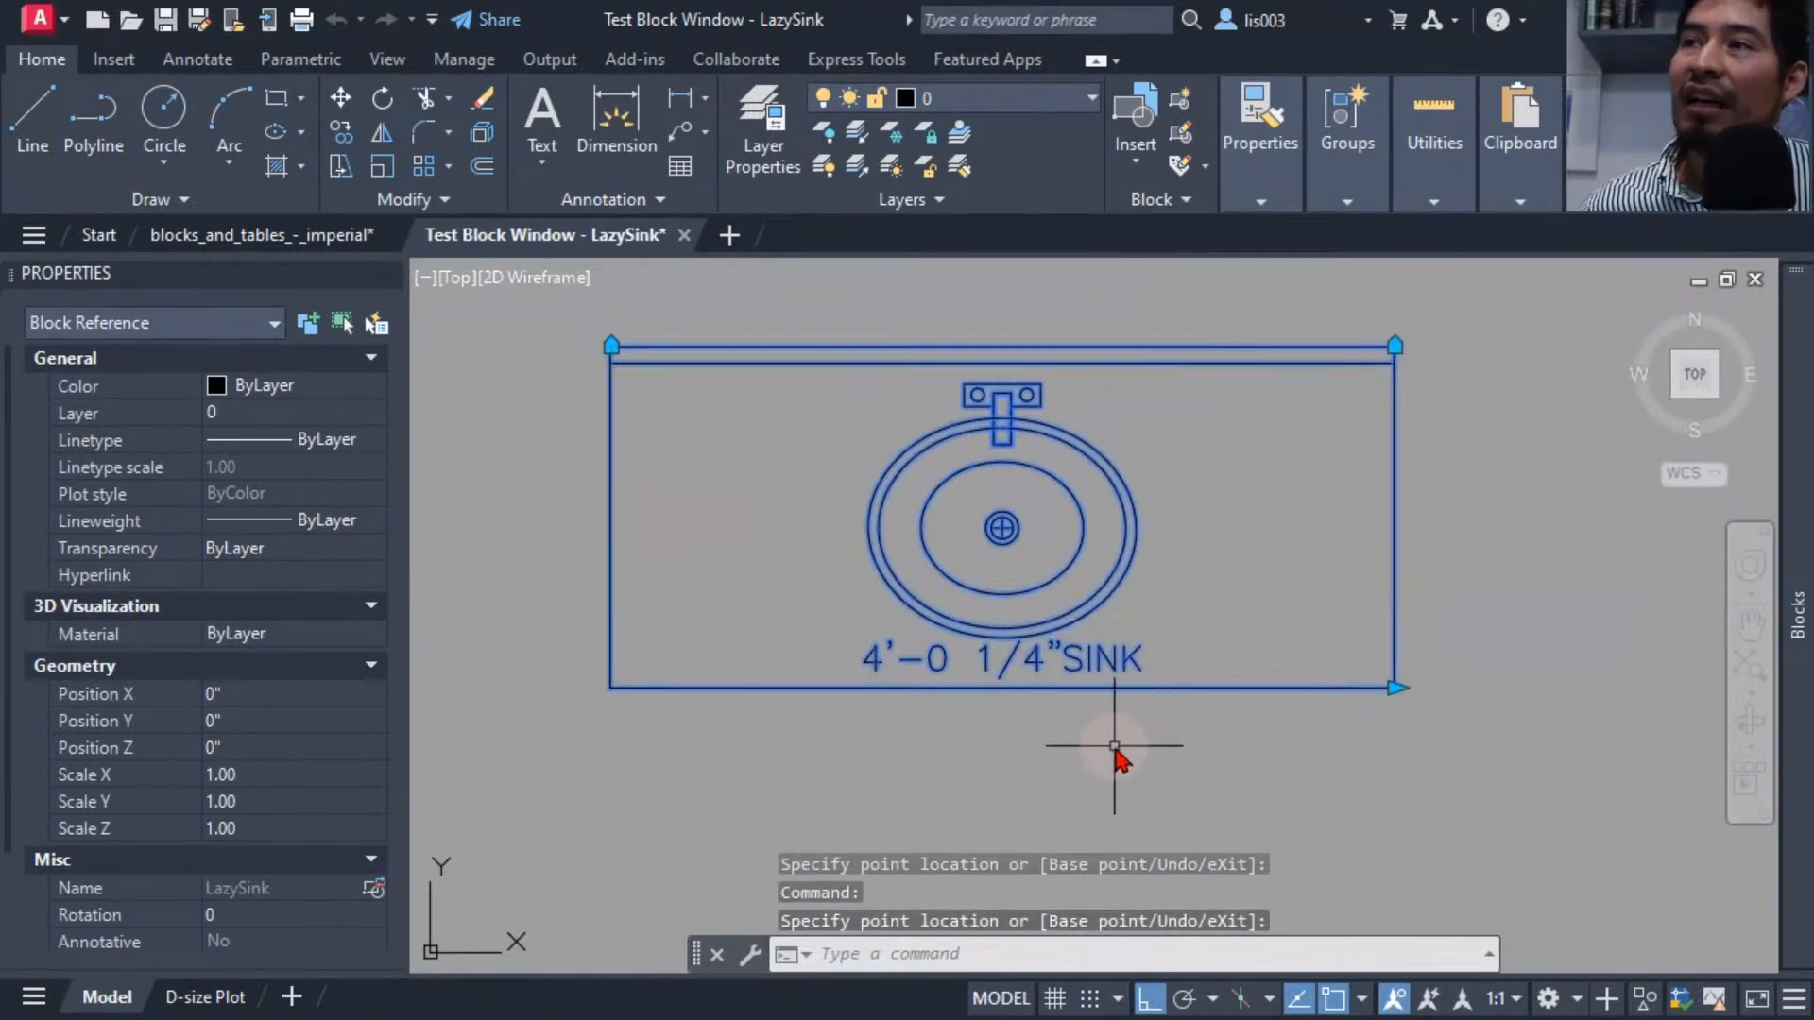
click(1397, 690)
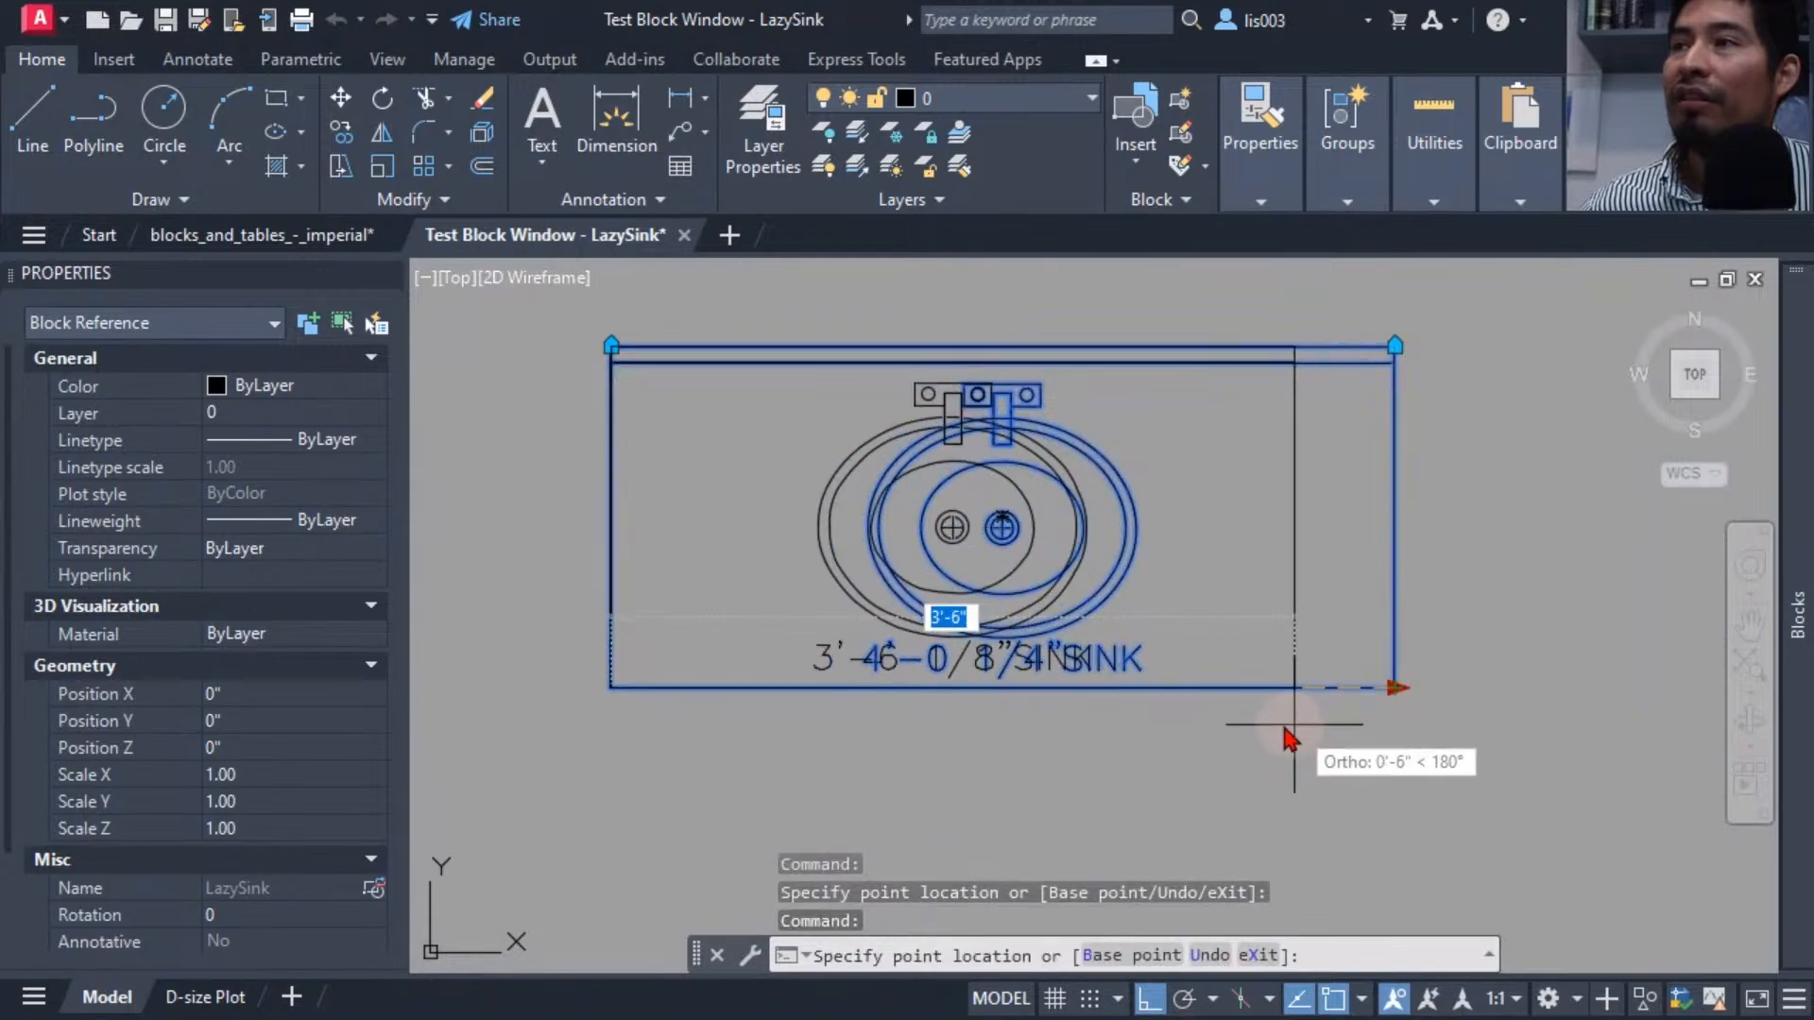
click(1172, 729)
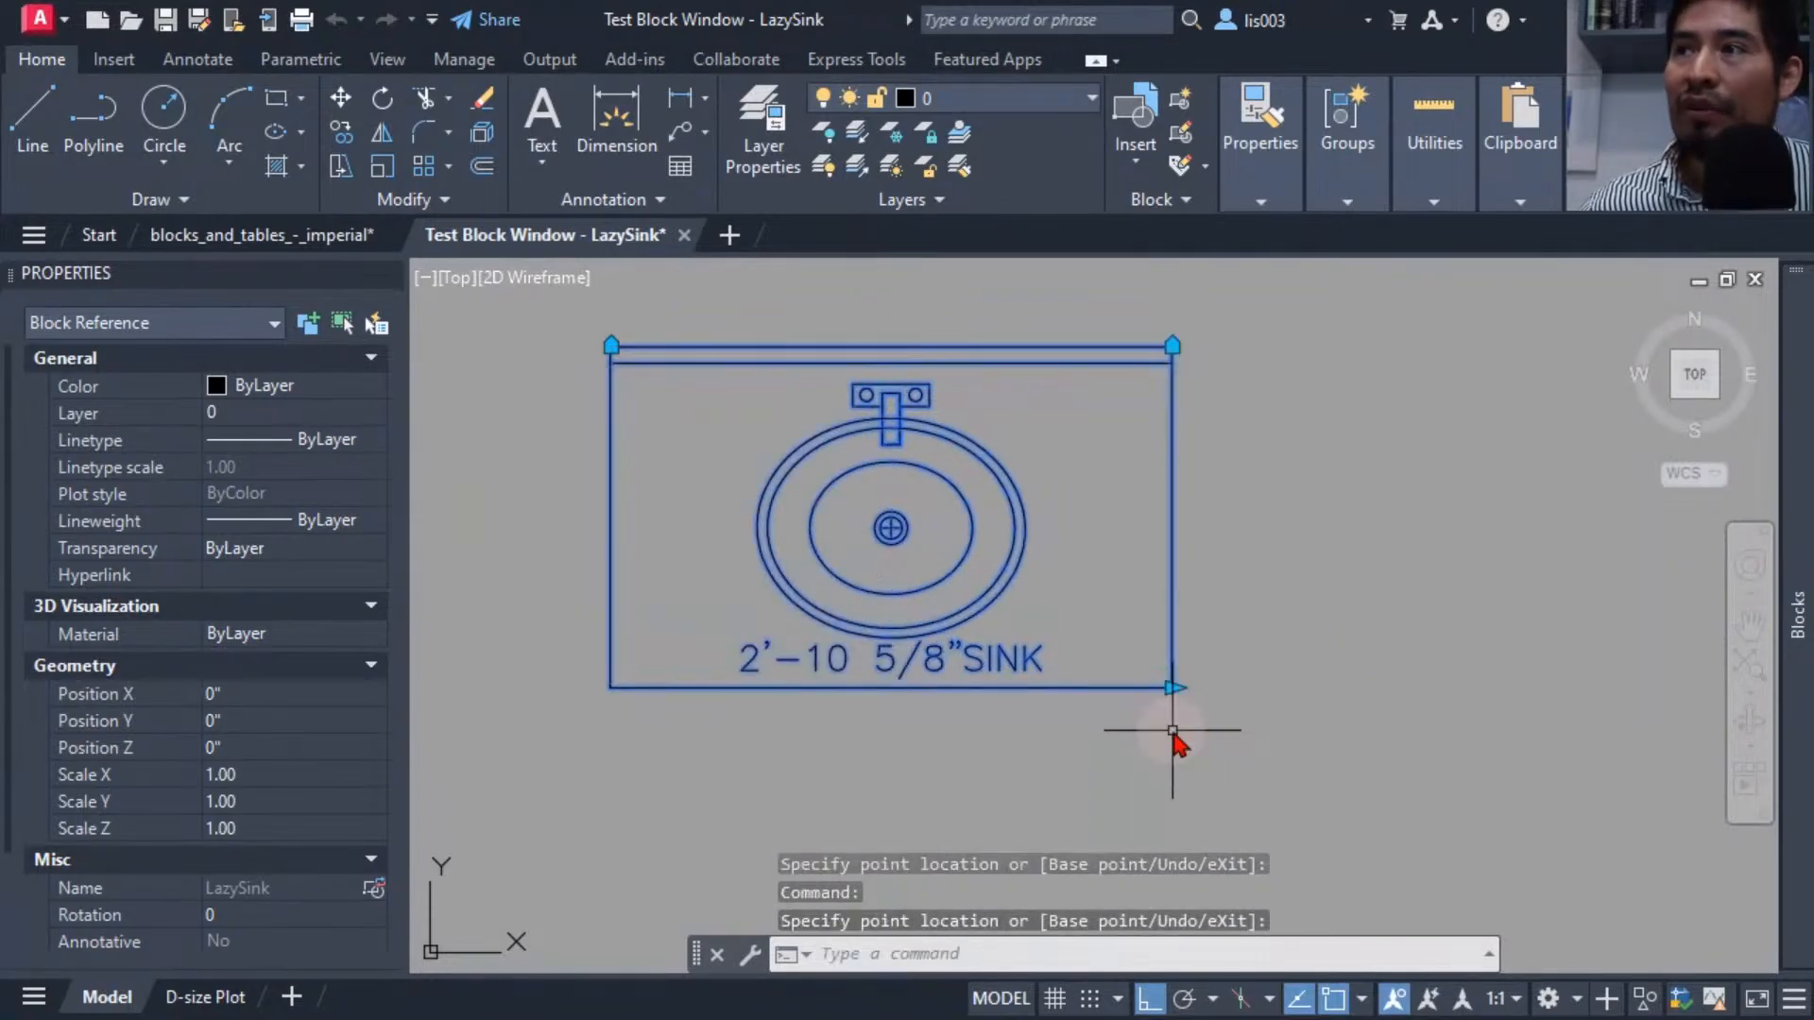
click(1172, 688)
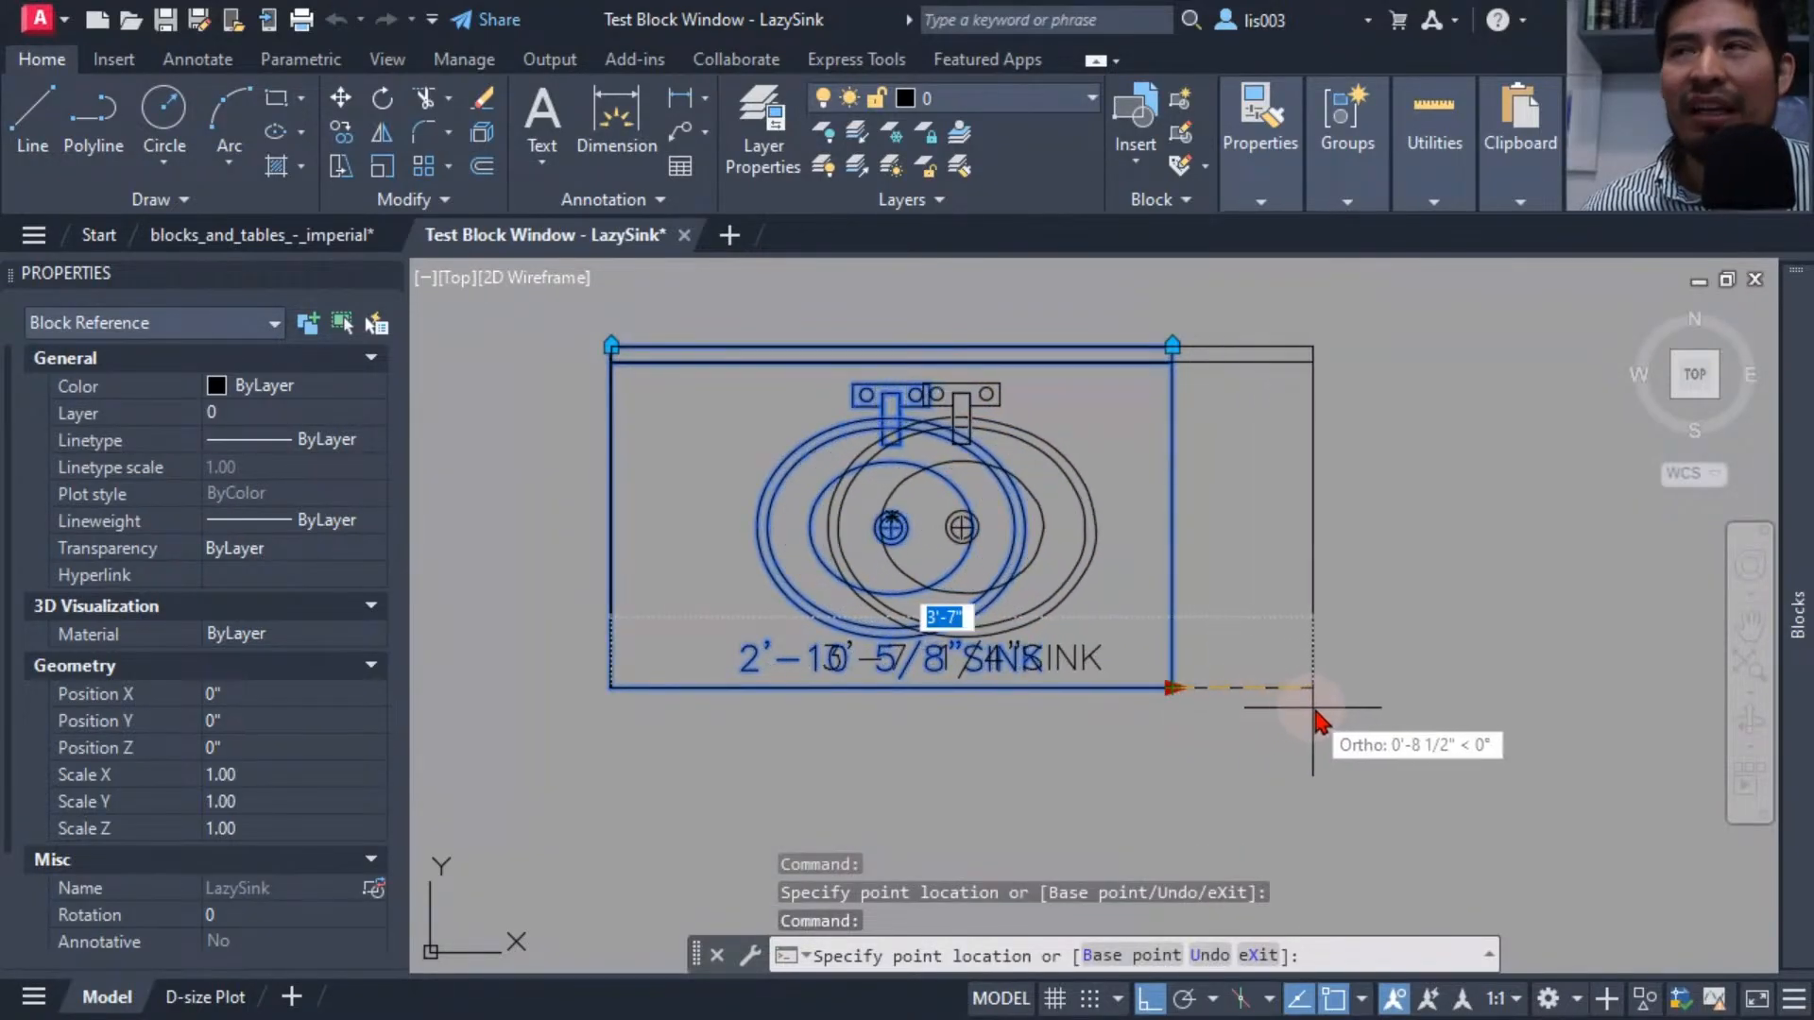
click(1383, 723)
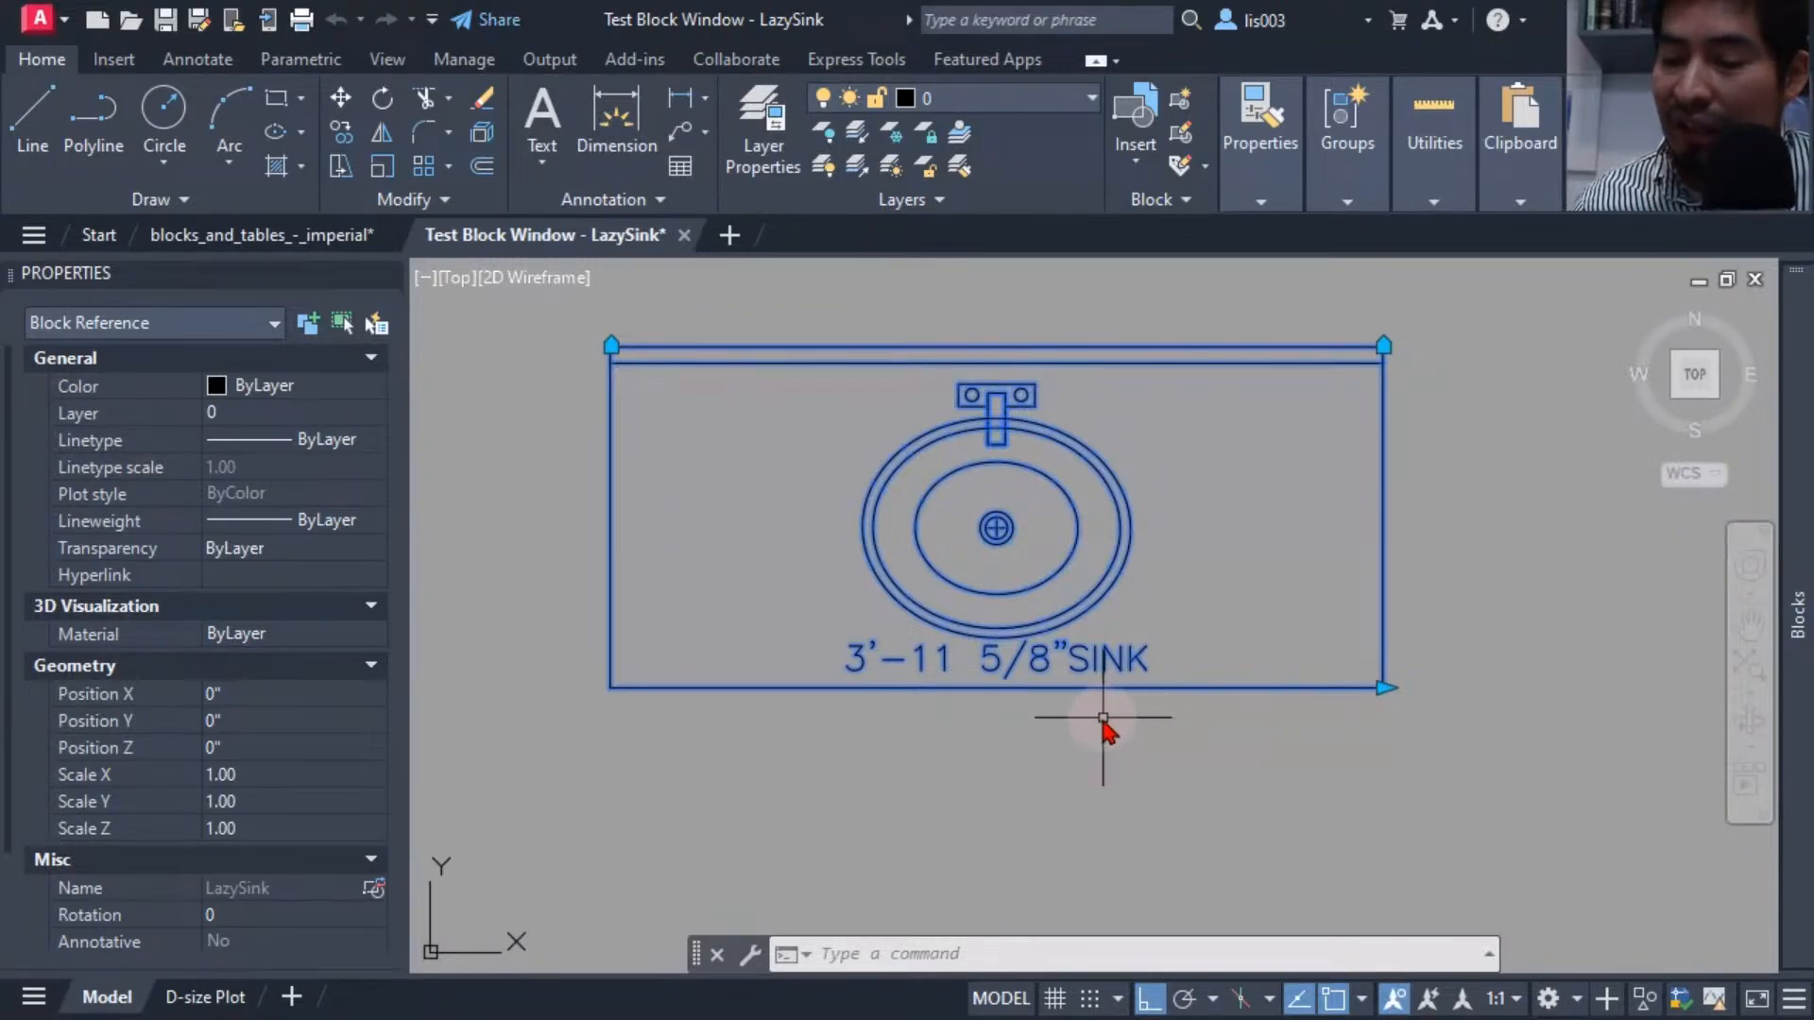
Keep testing the width grip in the test block window, stretching the sink much wider, very narrow, then back to moderate width.
middle_drag(1086, 682, 1009, 733)
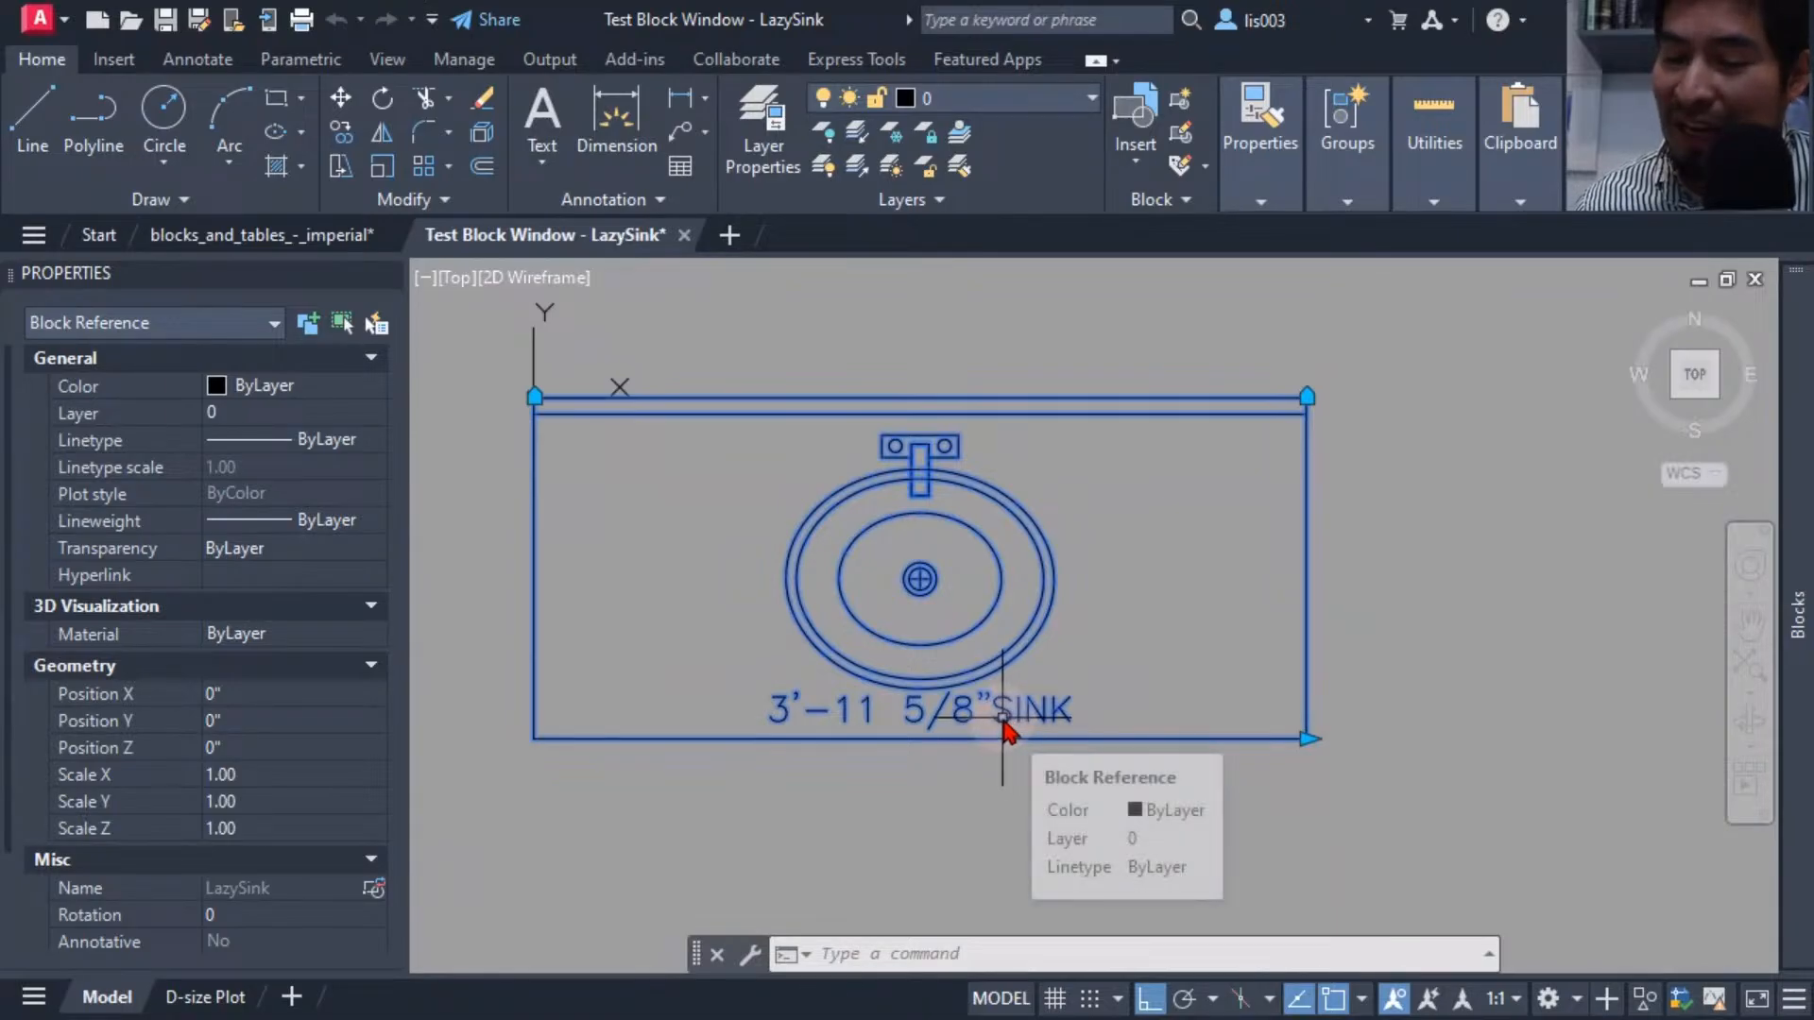
click(1307, 739)
click(1512, 756)
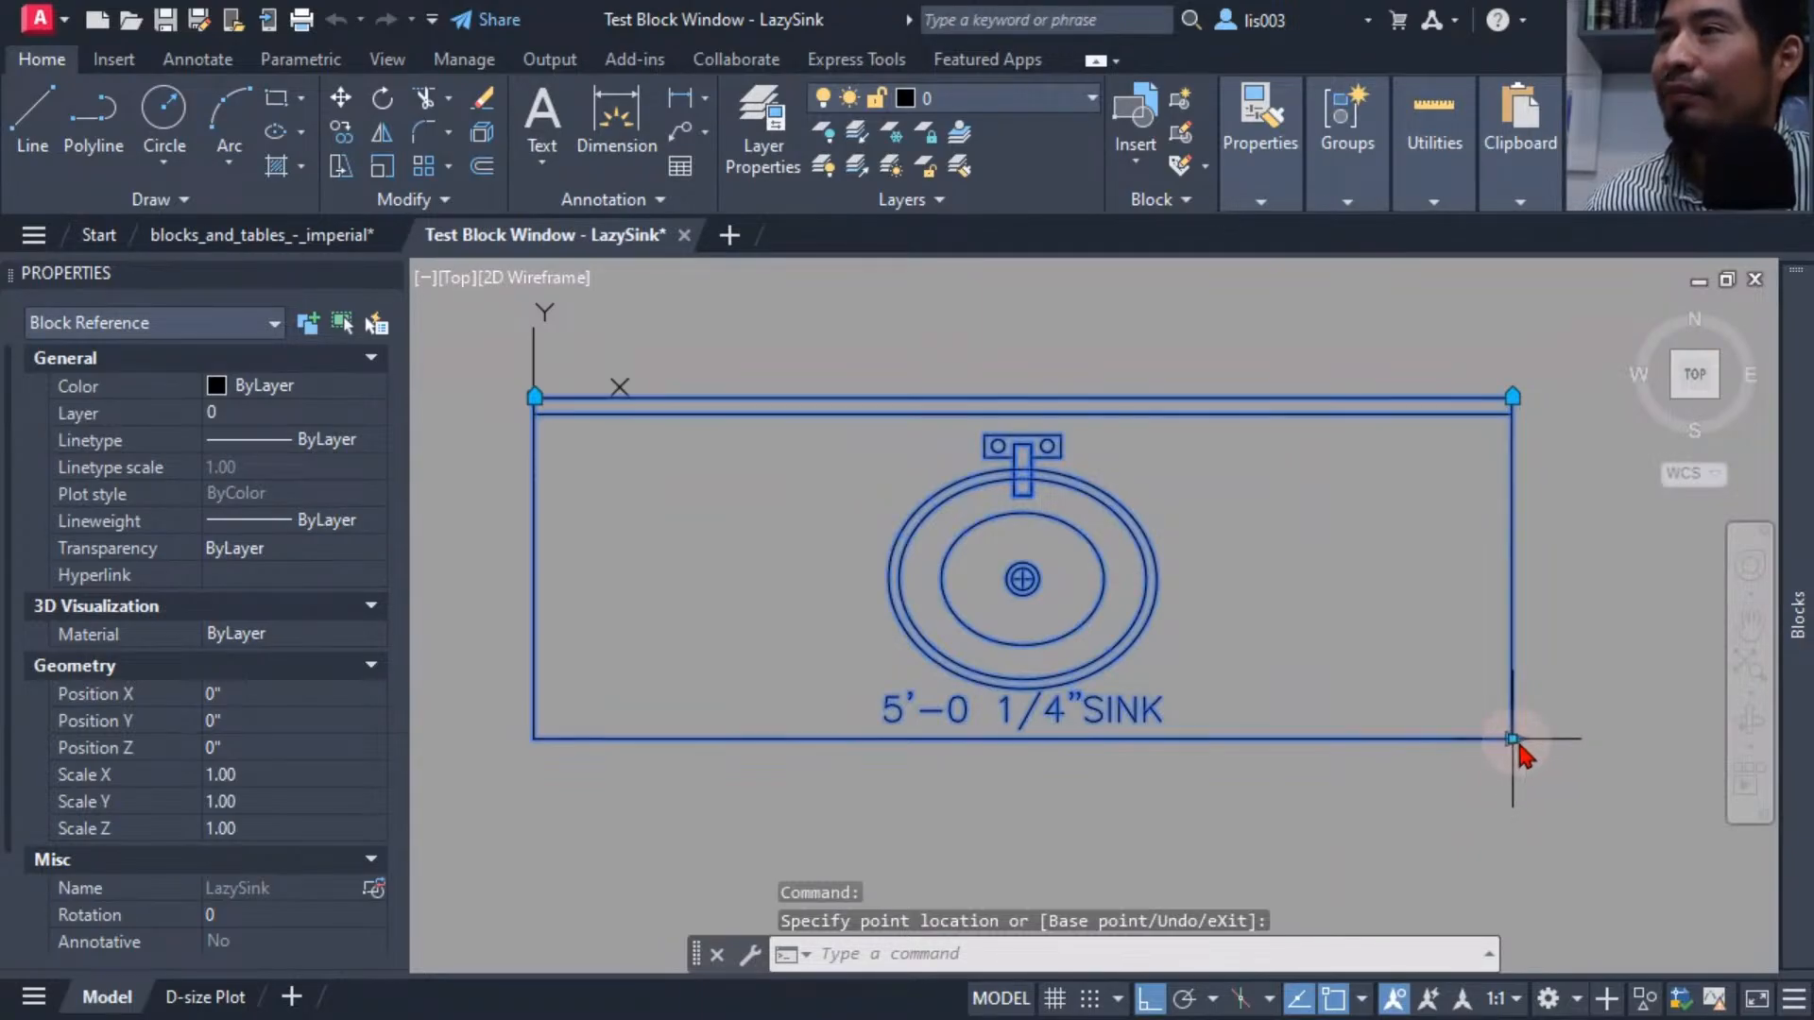
click(1513, 741)
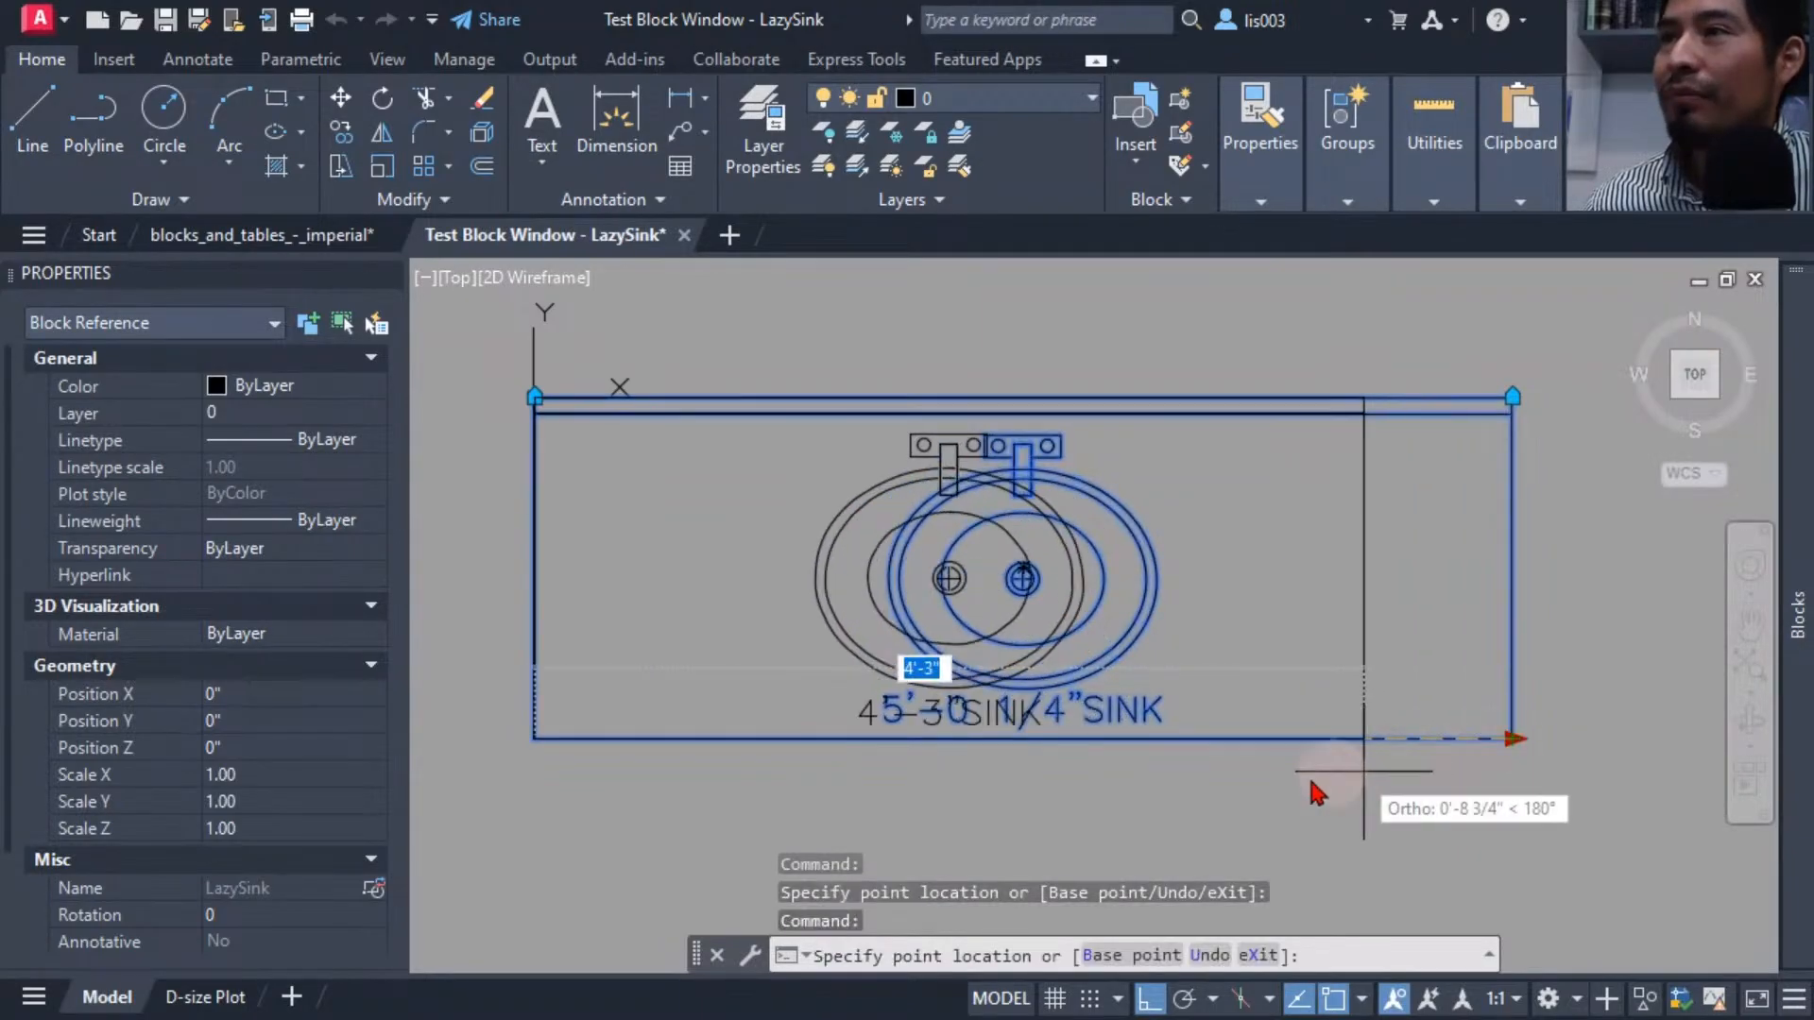
click(628, 789)
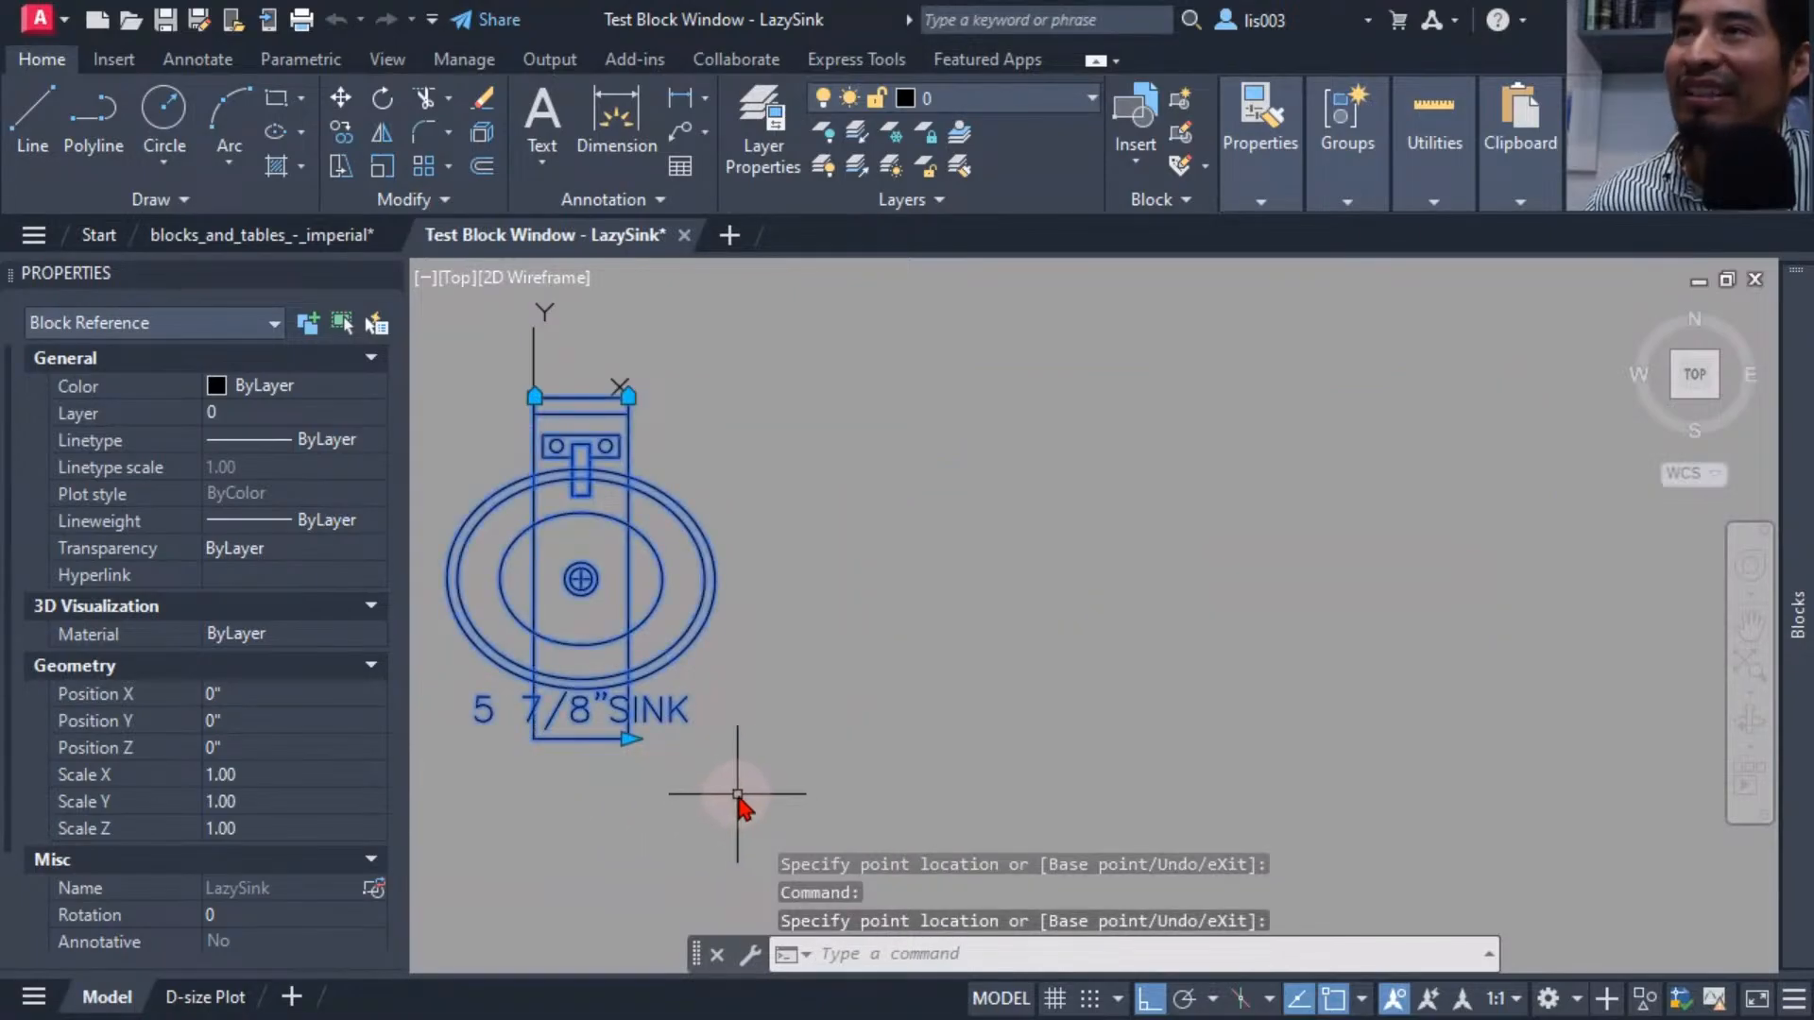
middle_drag(741, 802, 843, 782)
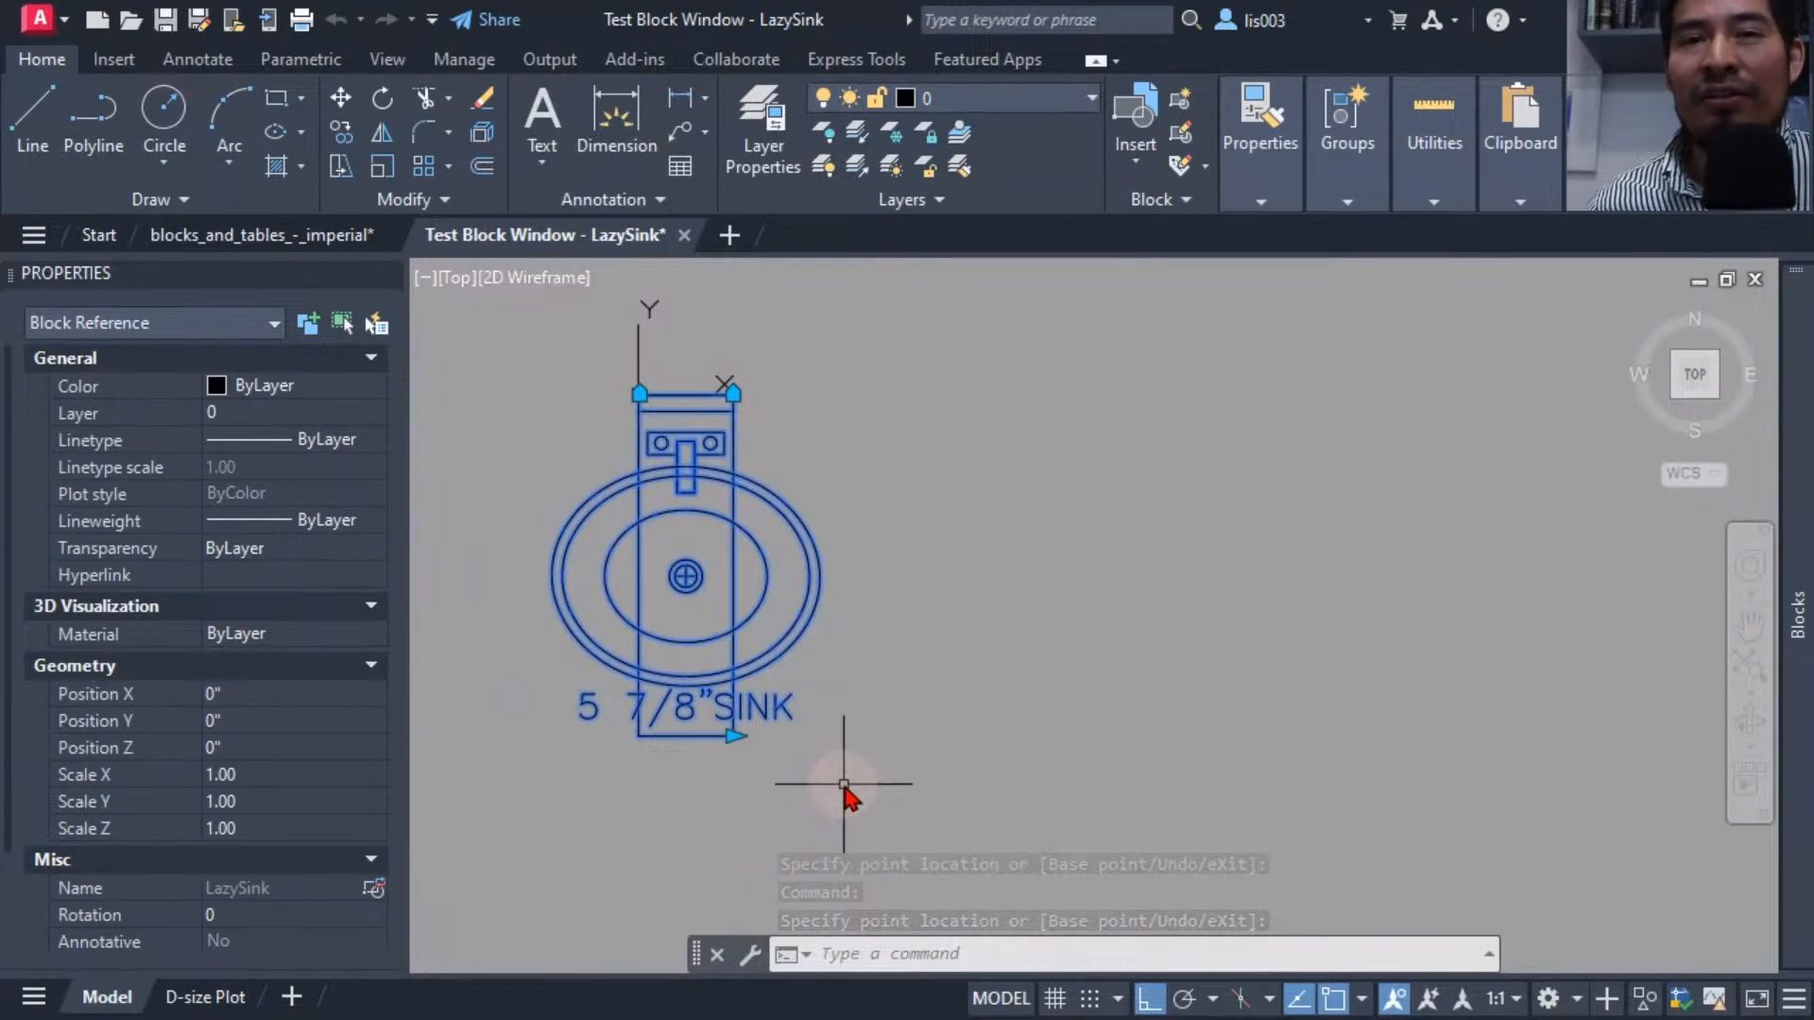
click(734, 736)
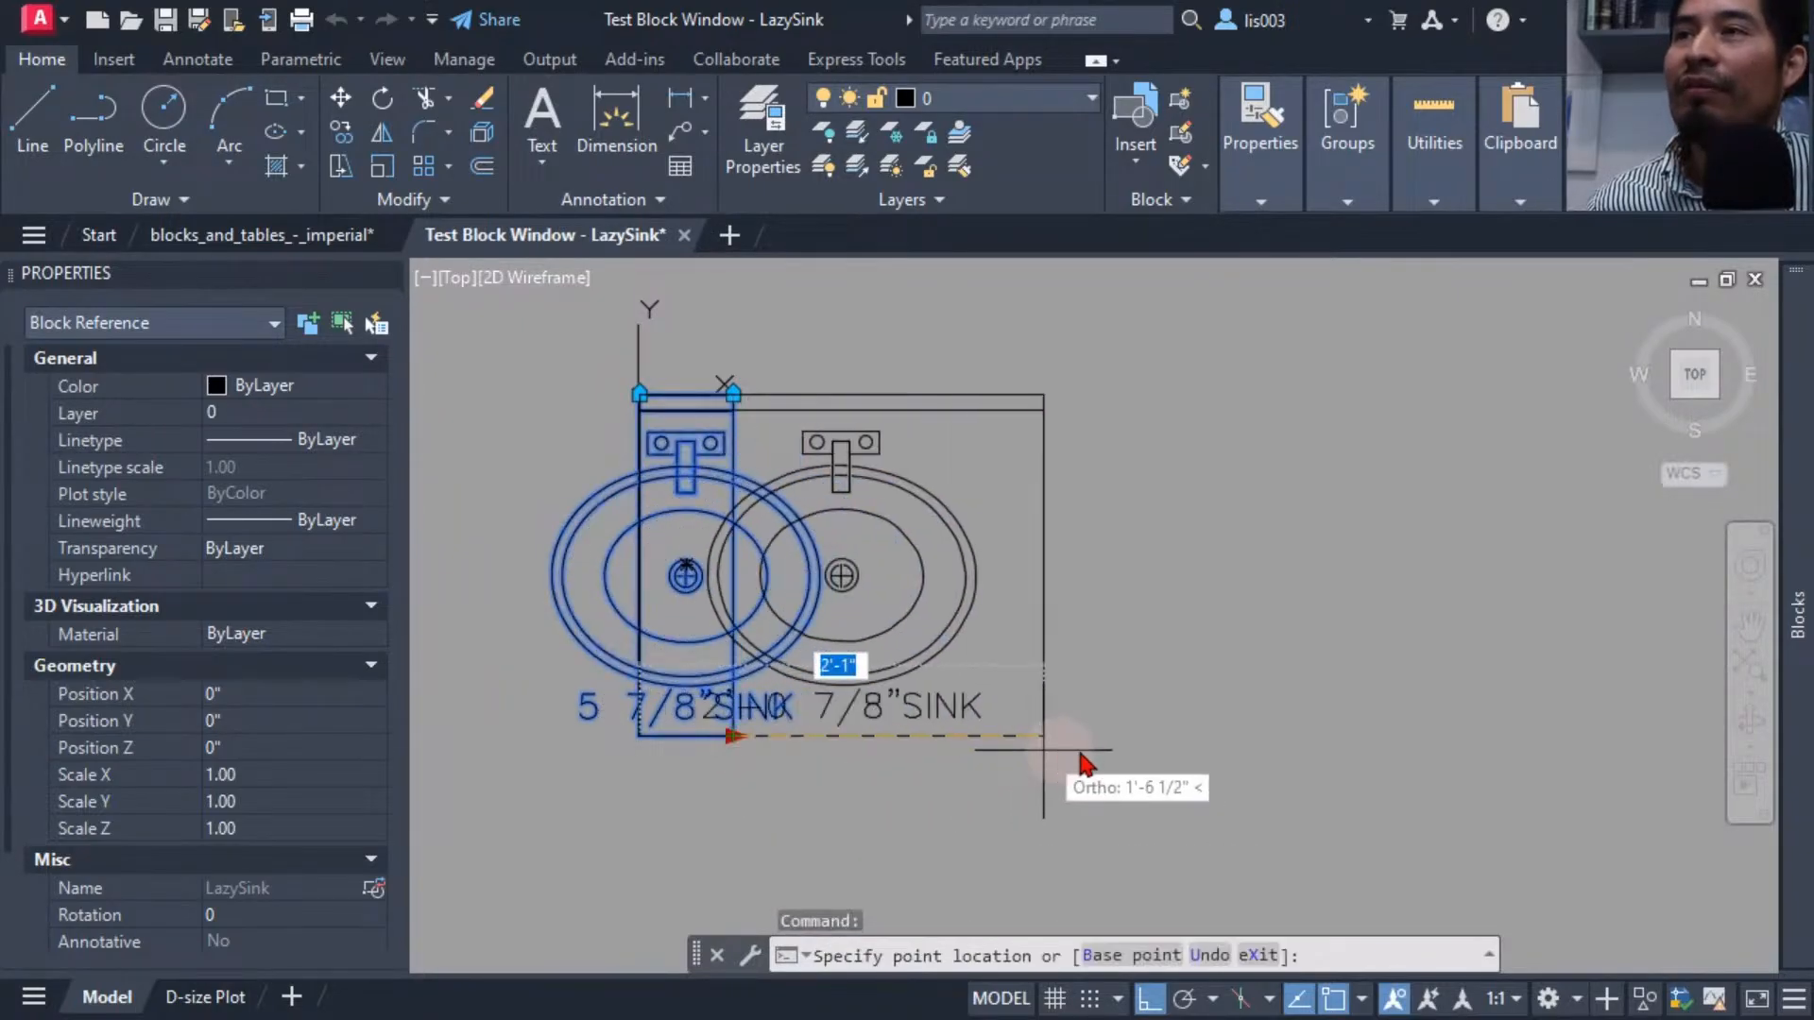
click(1285, 777)
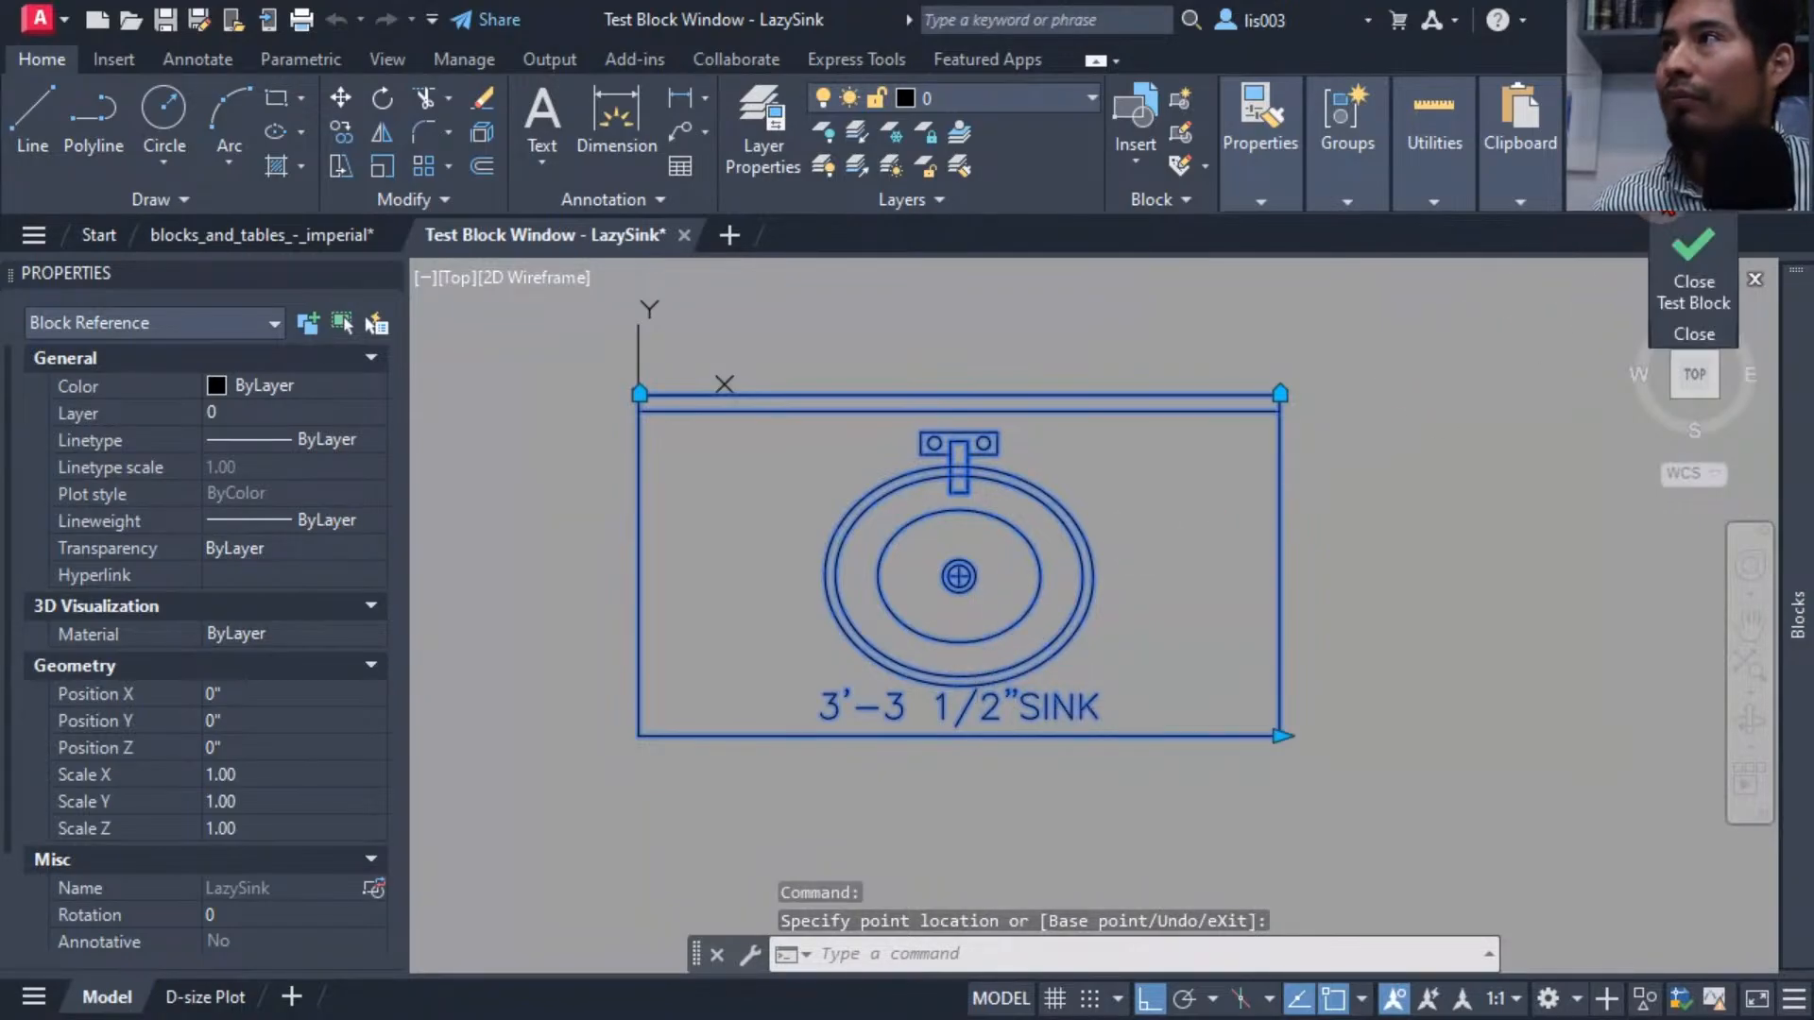
Close the test block window to return to the LazySink block in the Block Editor.
click(1693, 243)
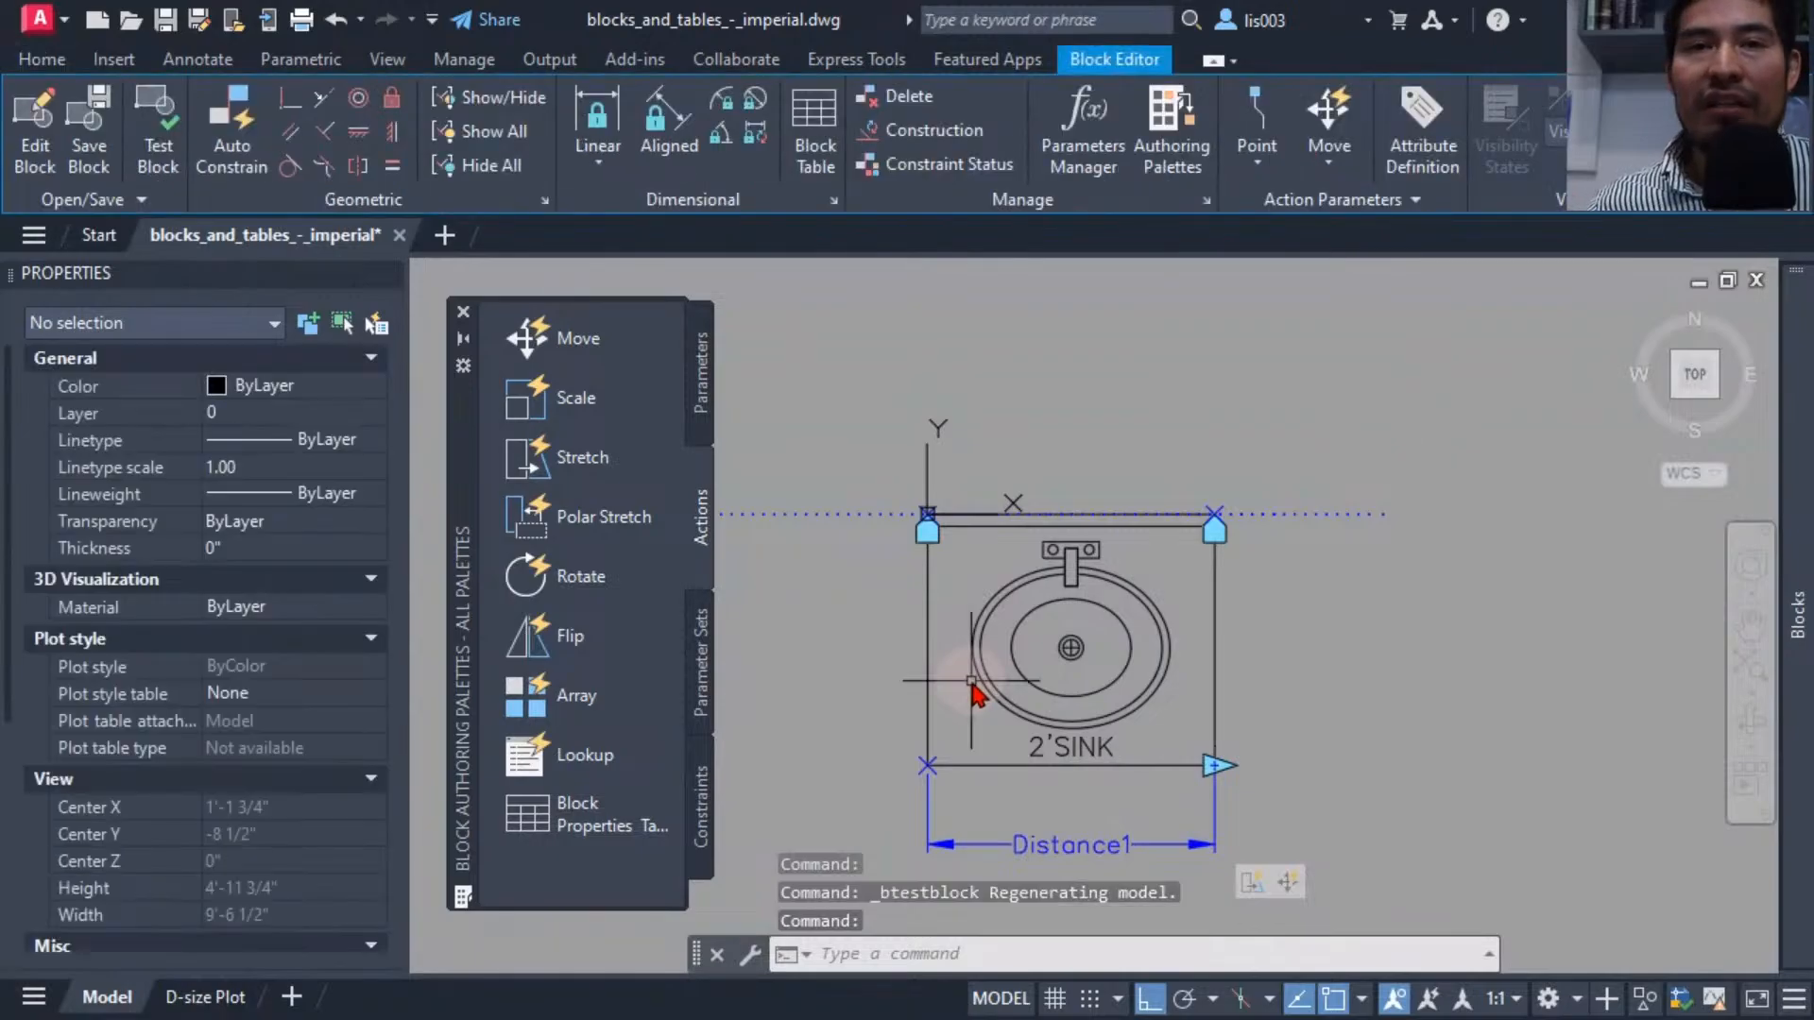
middle_drag(973, 680, 1039, 583)
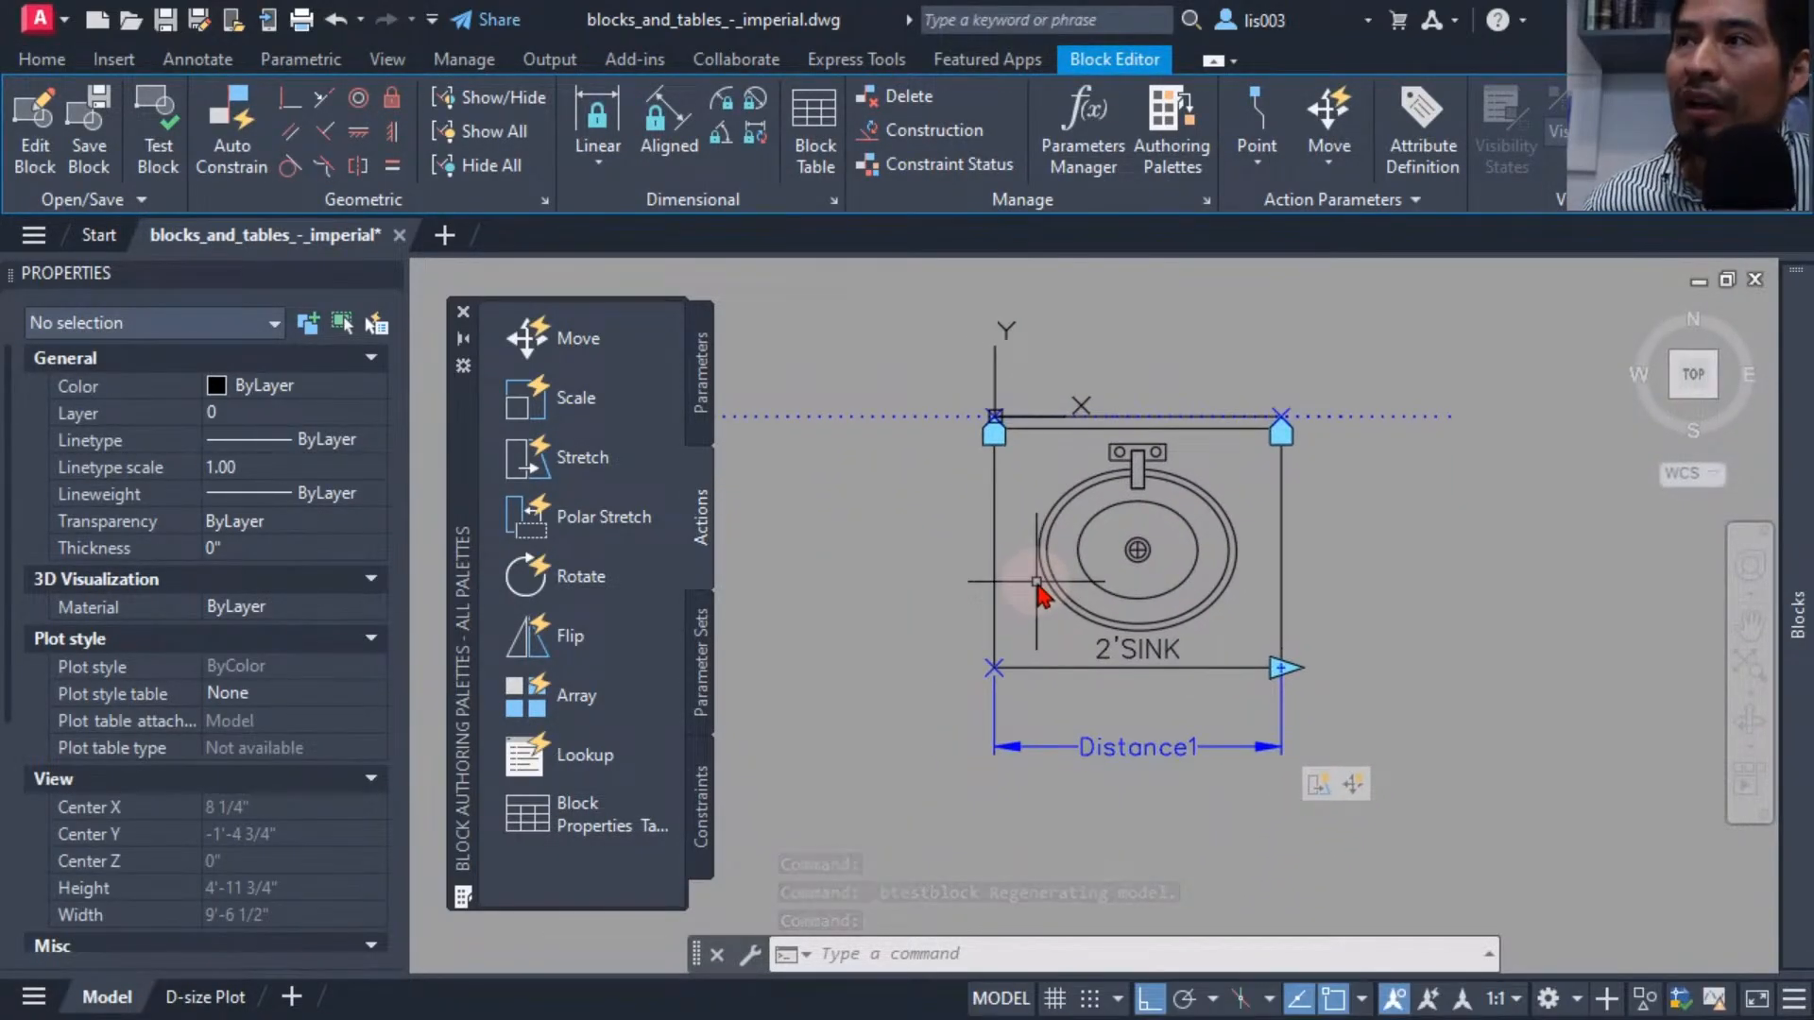
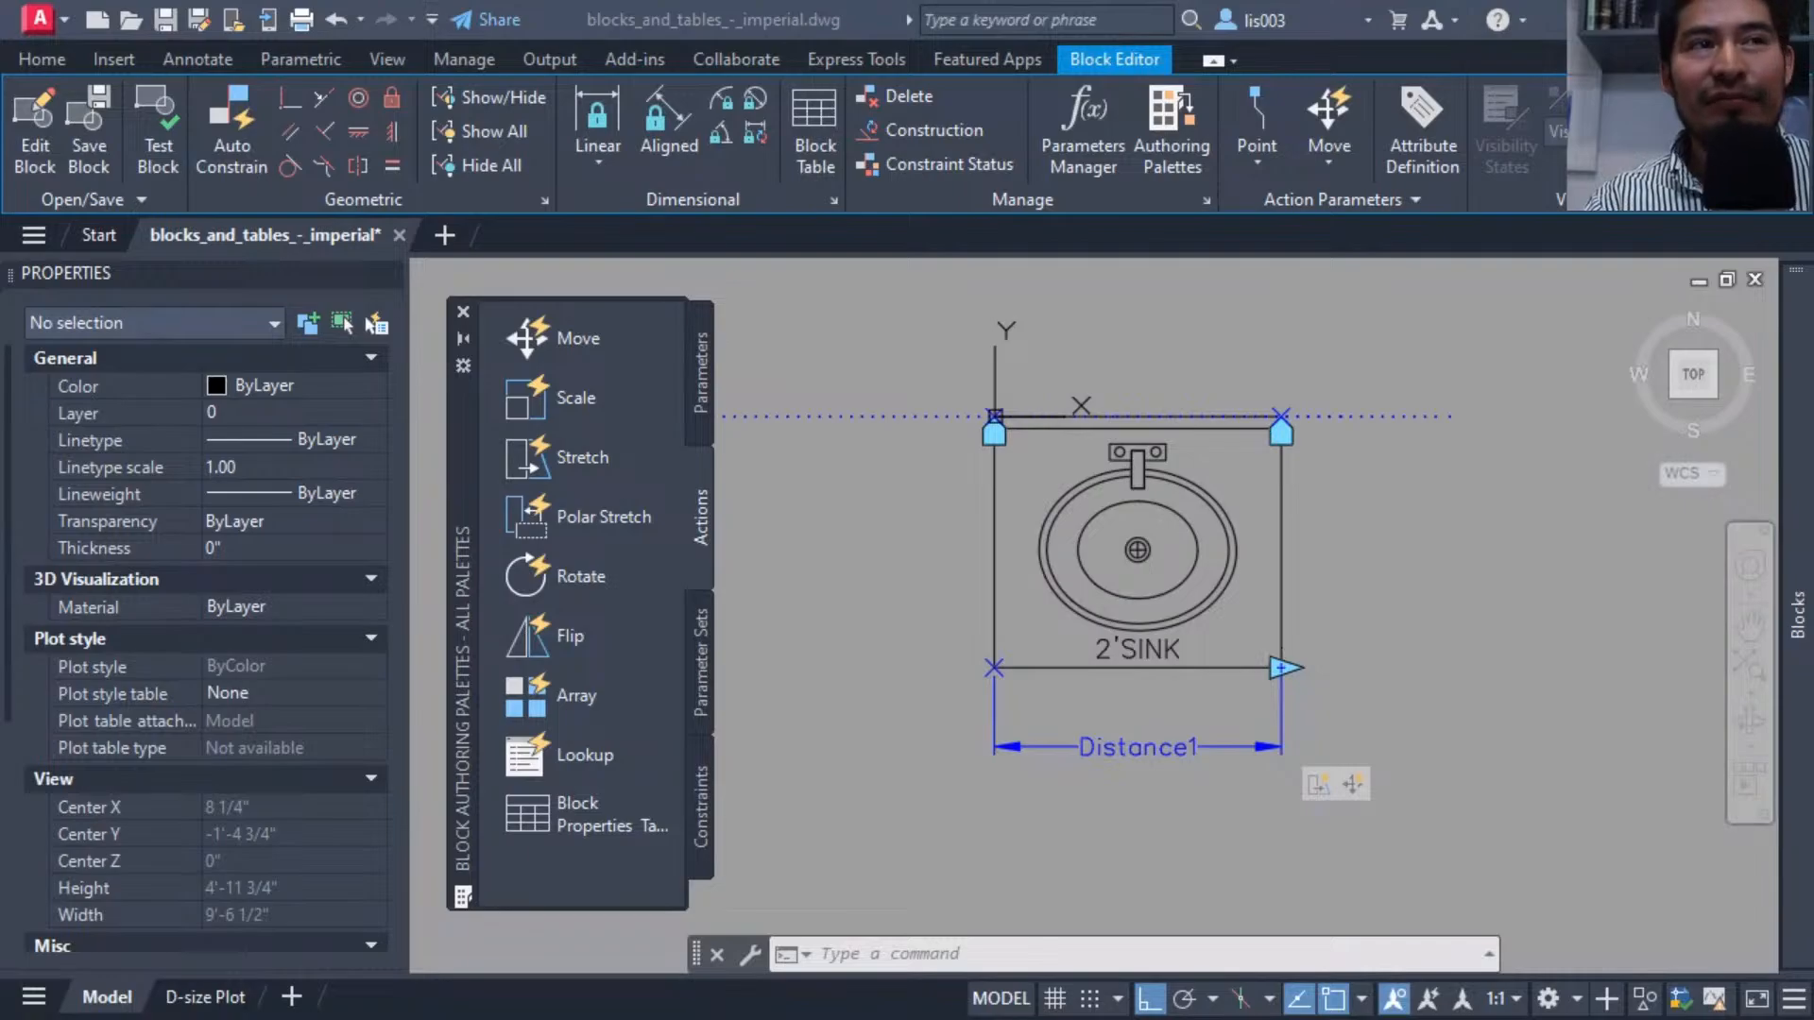
Select the linear parameter and rename its distance label to WIDTH.
click(873, 784)
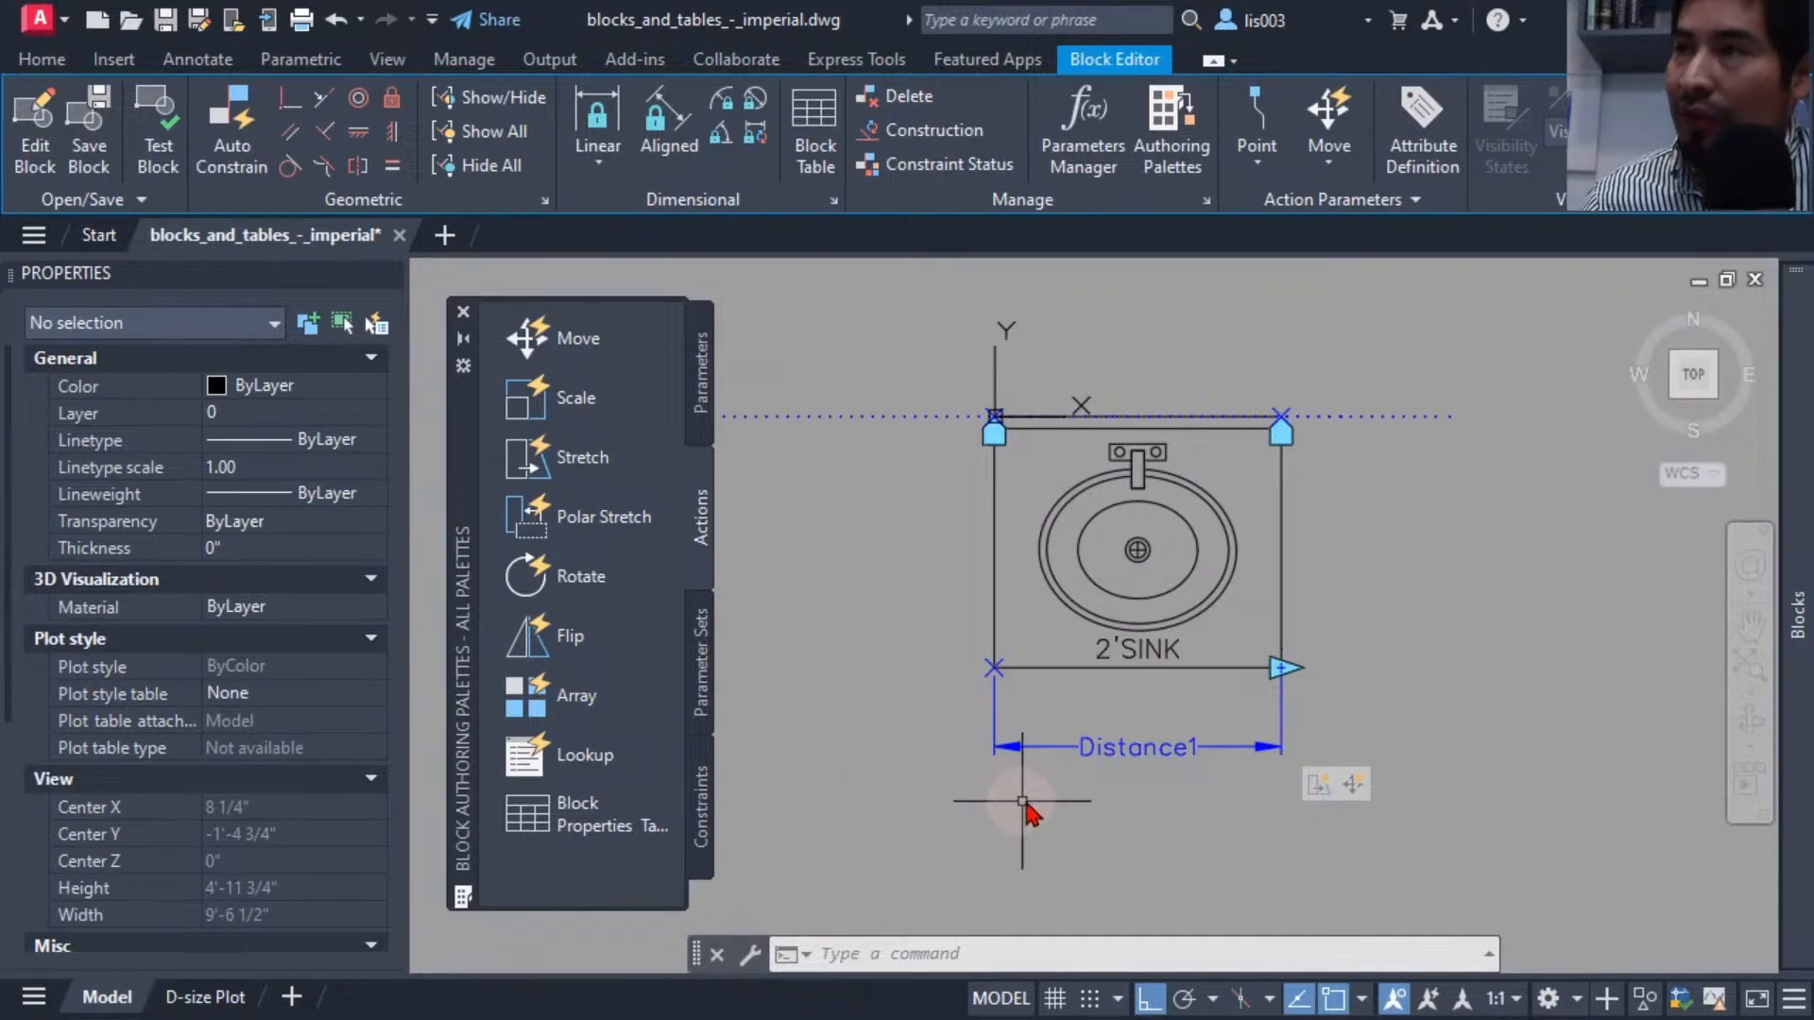
middle_drag(1034, 800, 1055, 812)
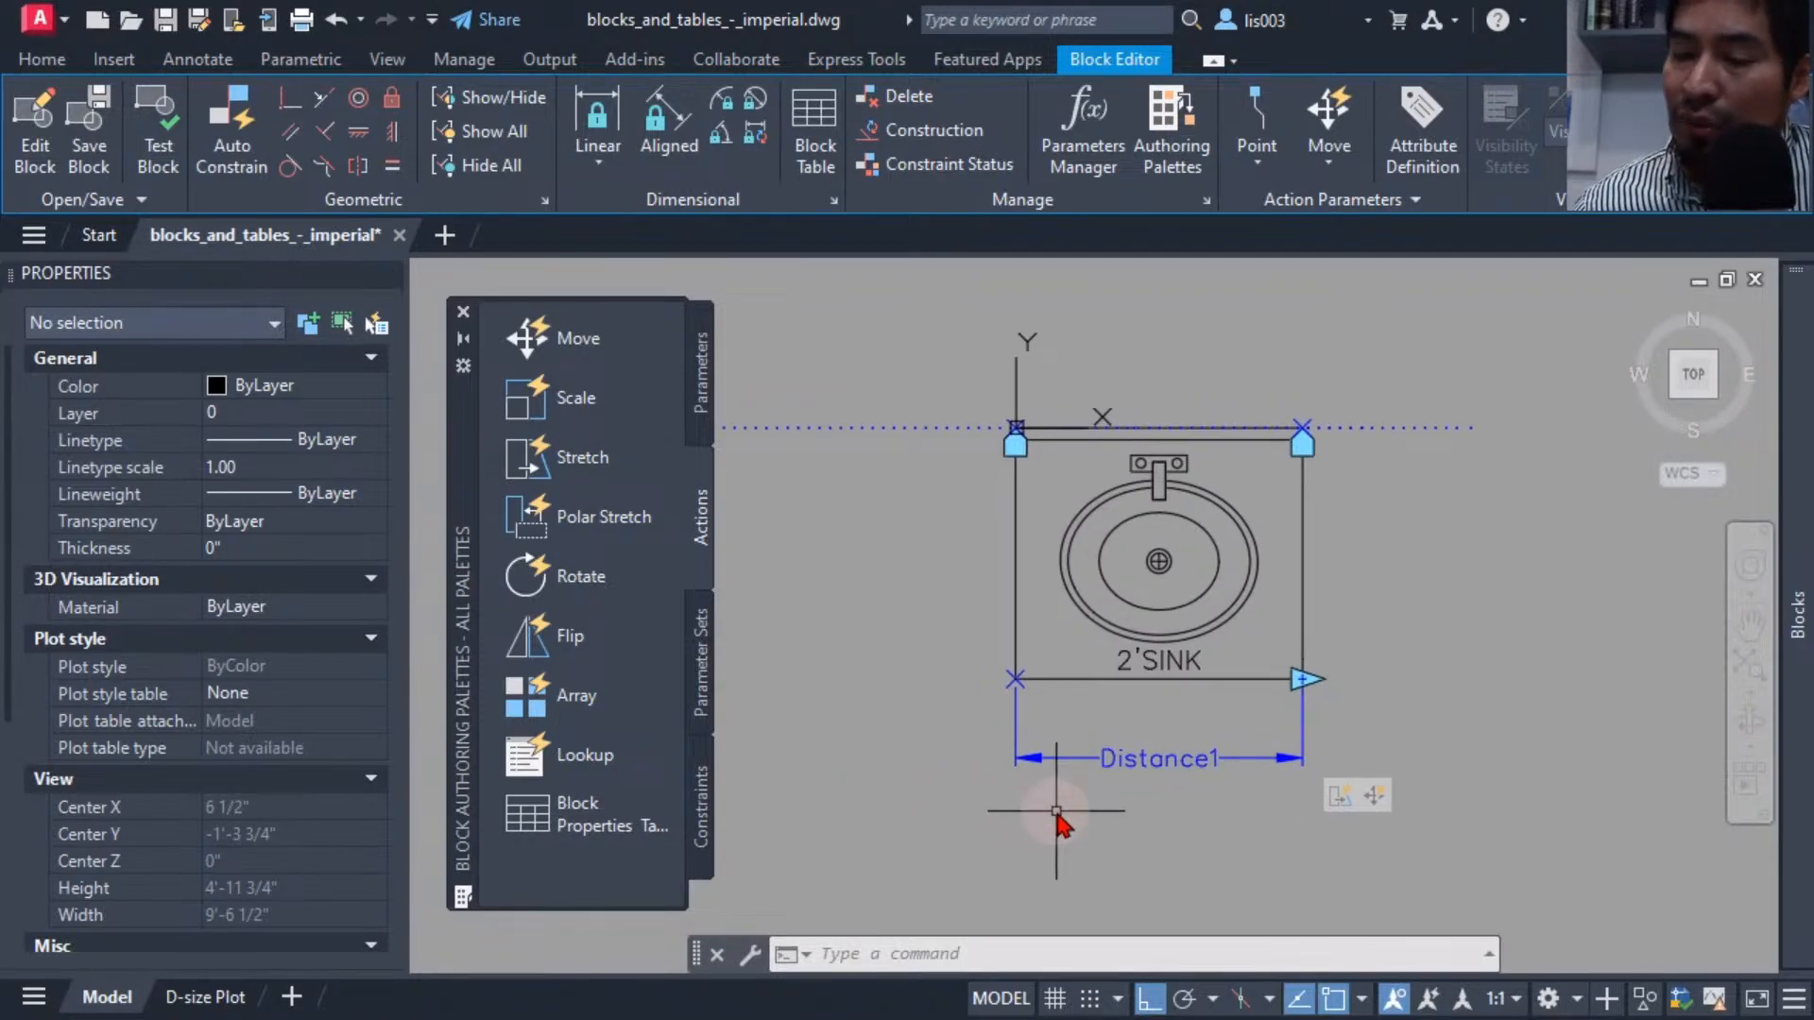
middle_drag(1057, 811, 1107, 828)
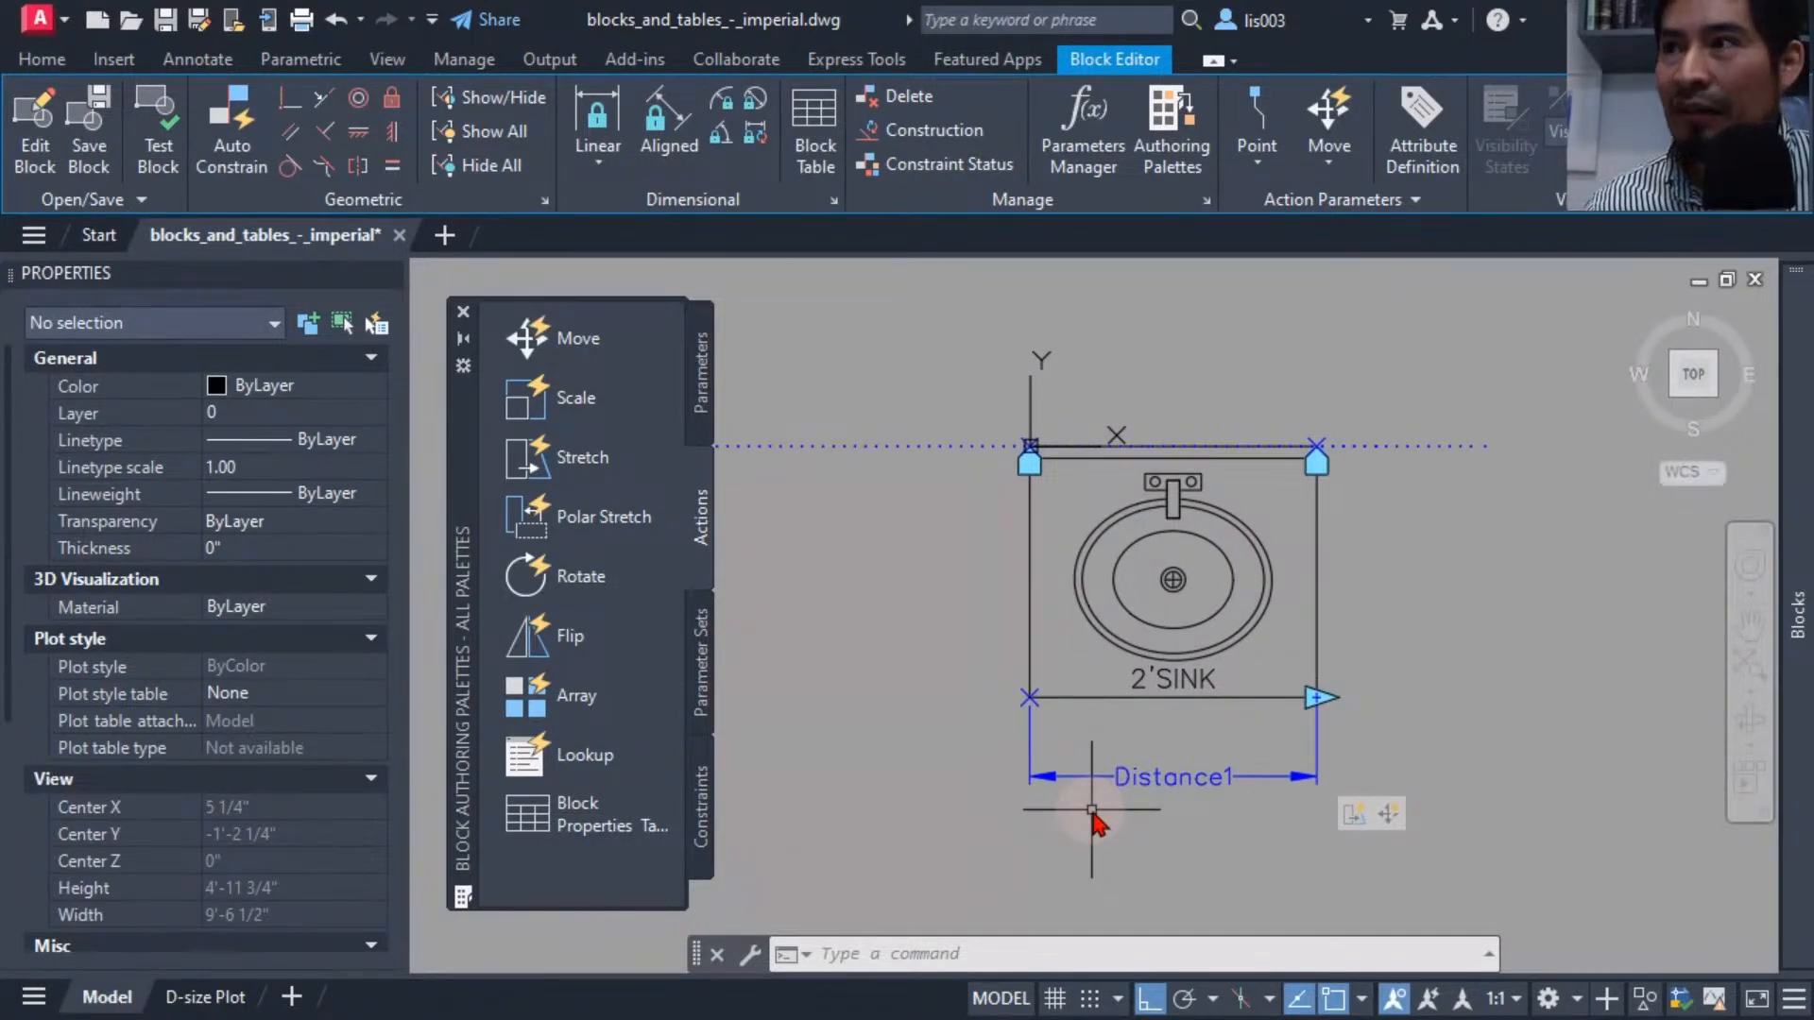
click(1183, 798)
middle_drag(1162, 850, 962, 814)
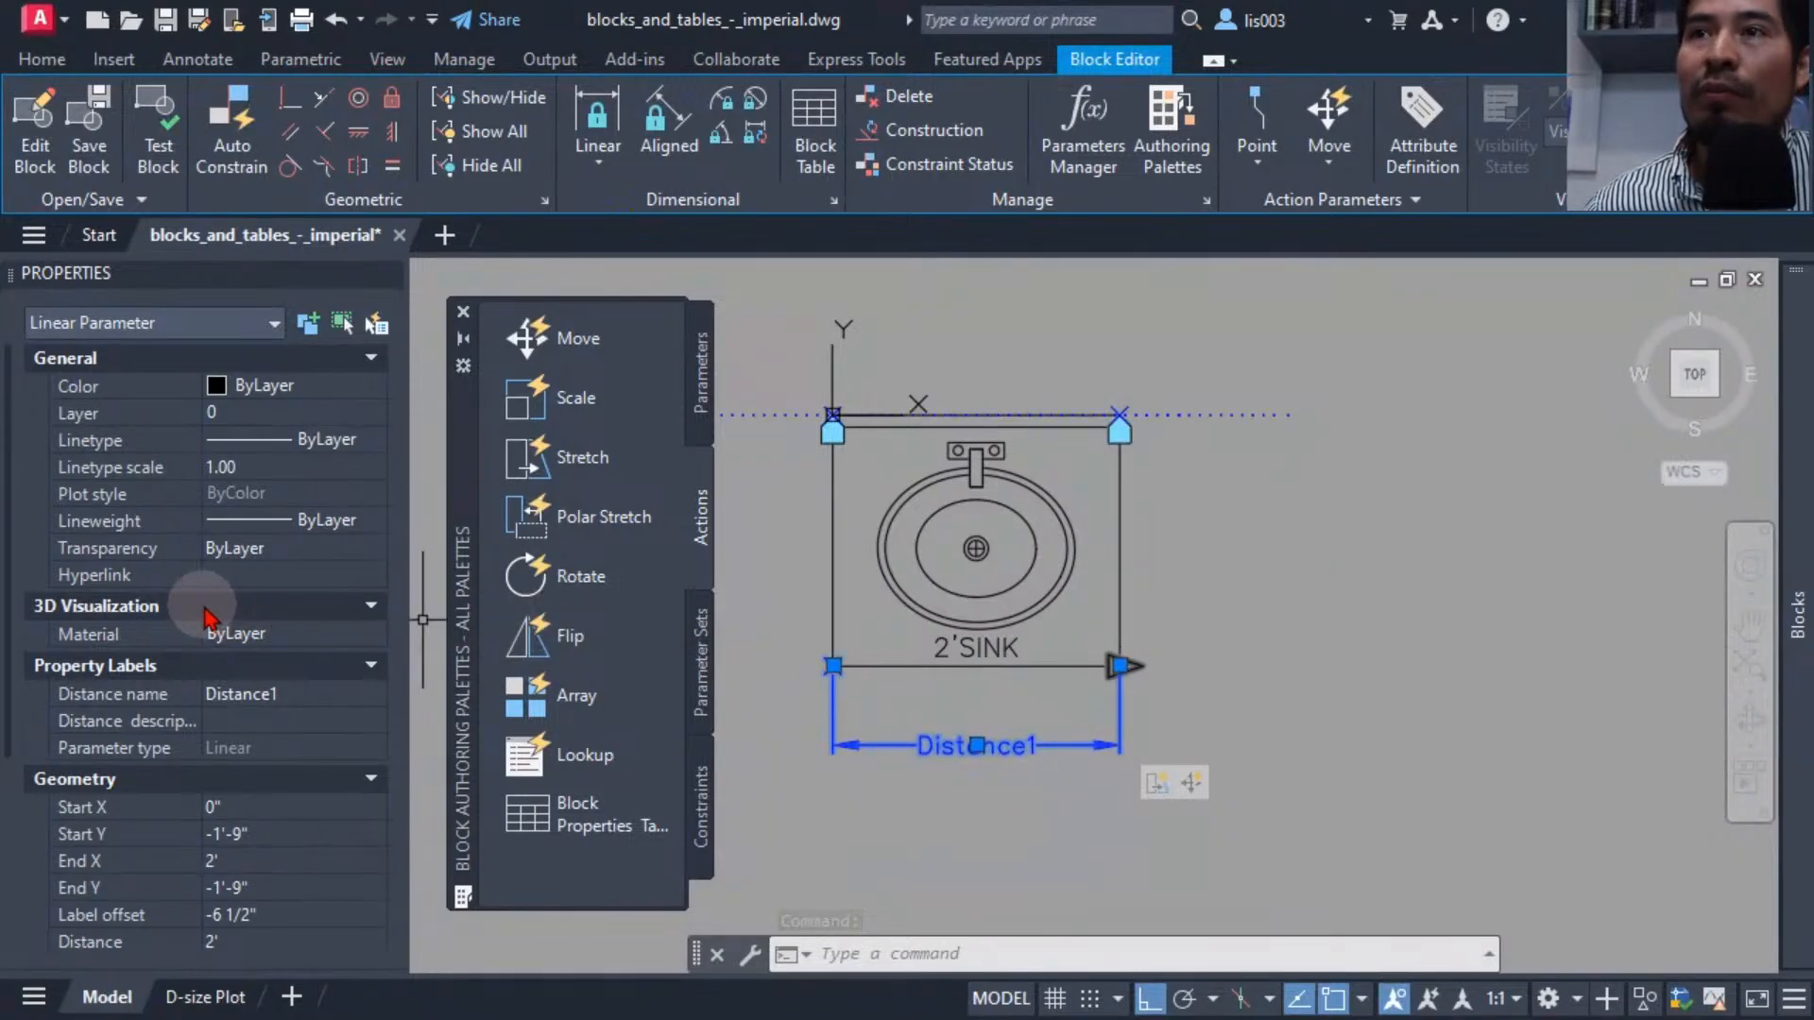
click(306, 694)
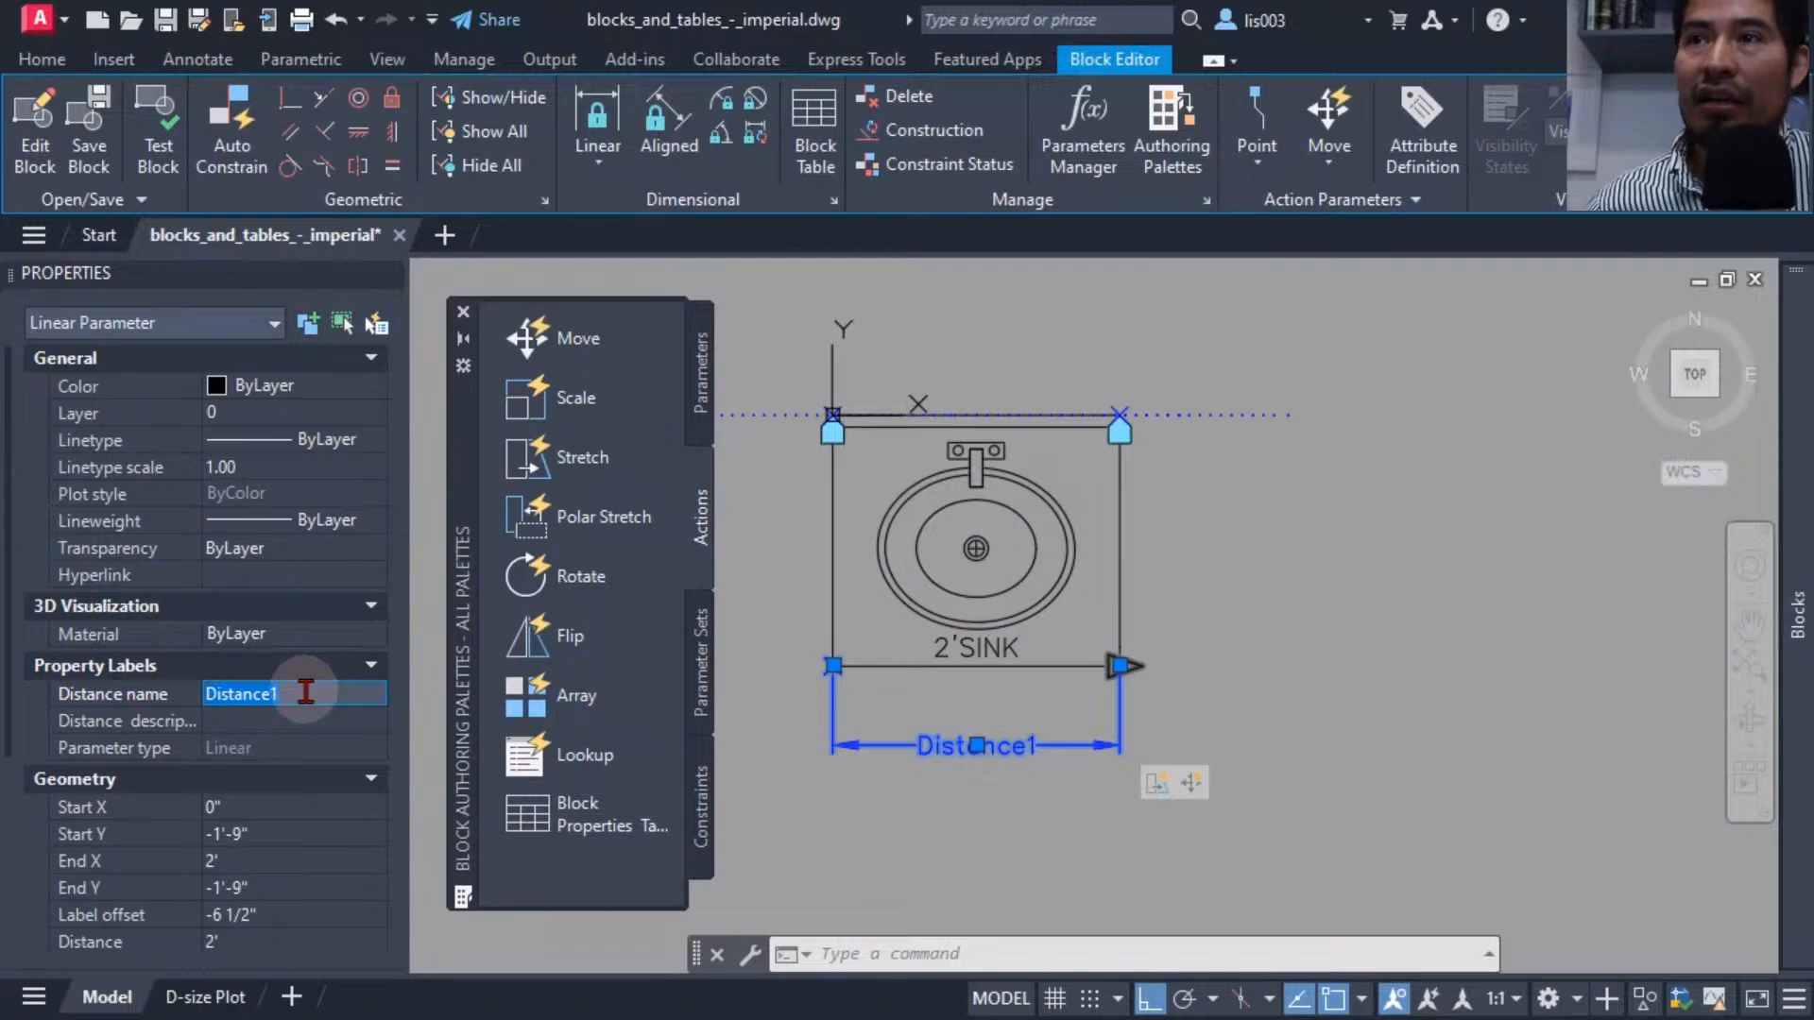
text(WIDTH)
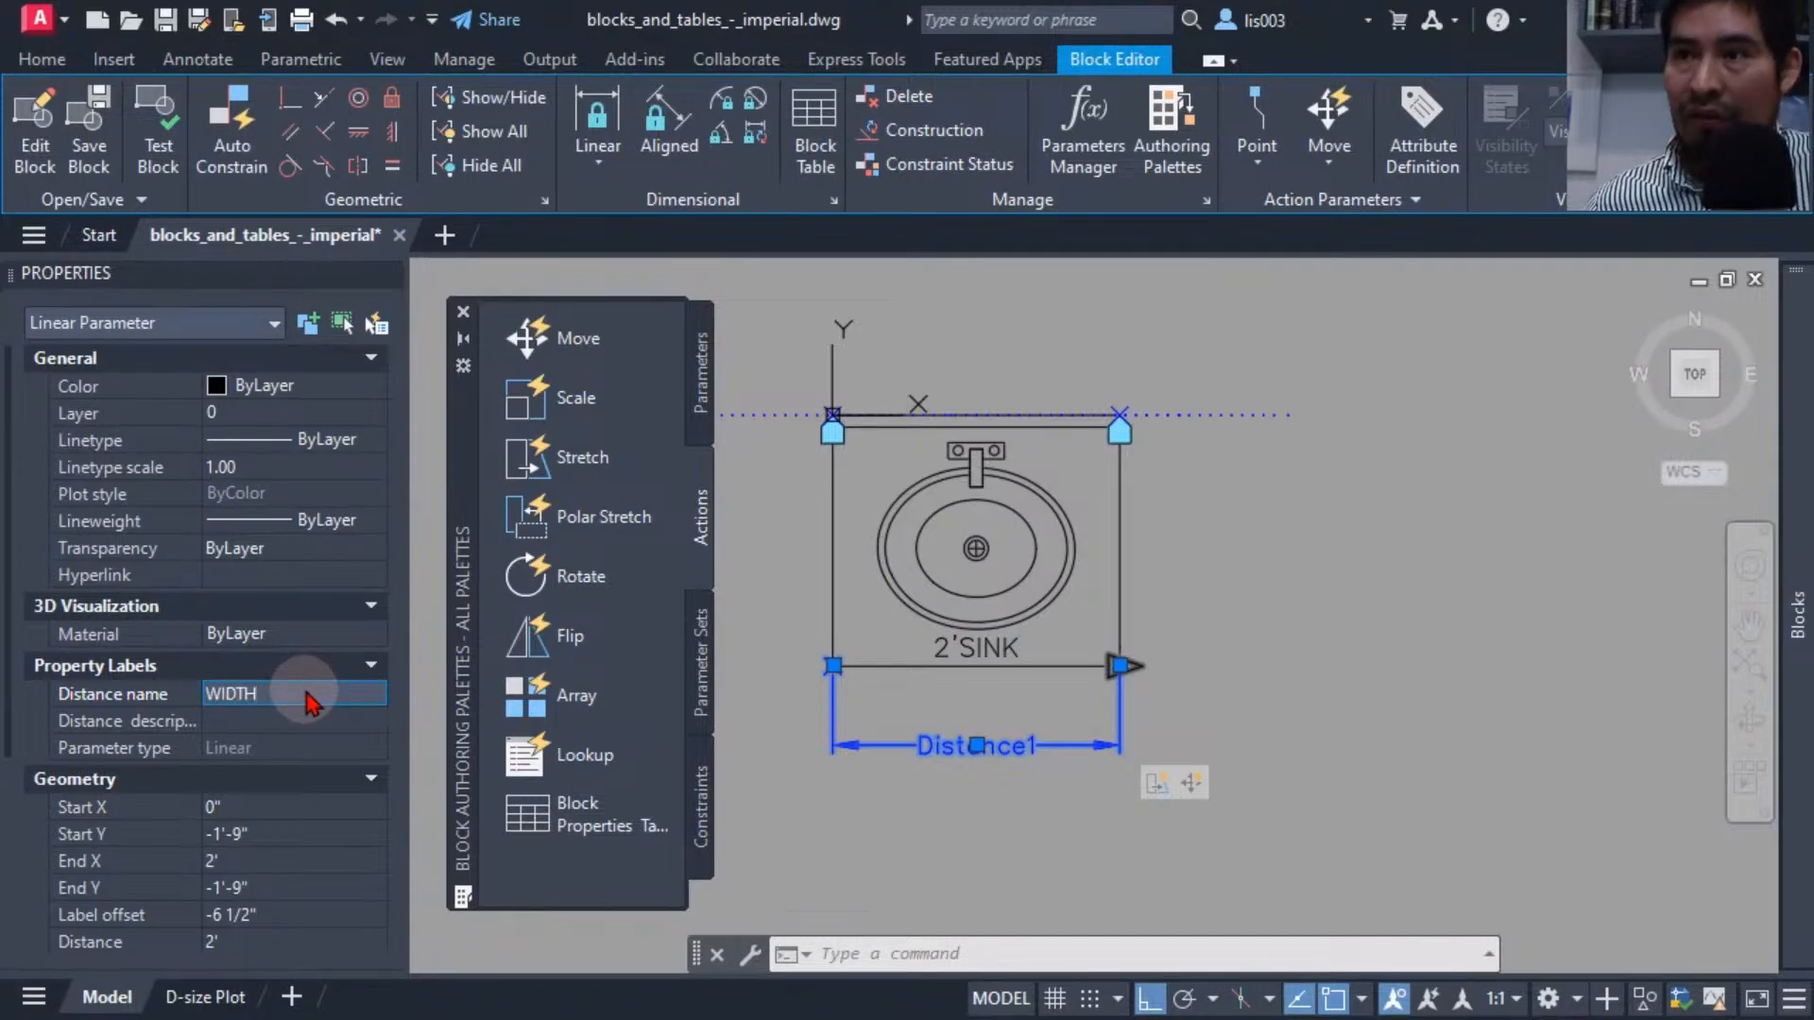
key(Return)
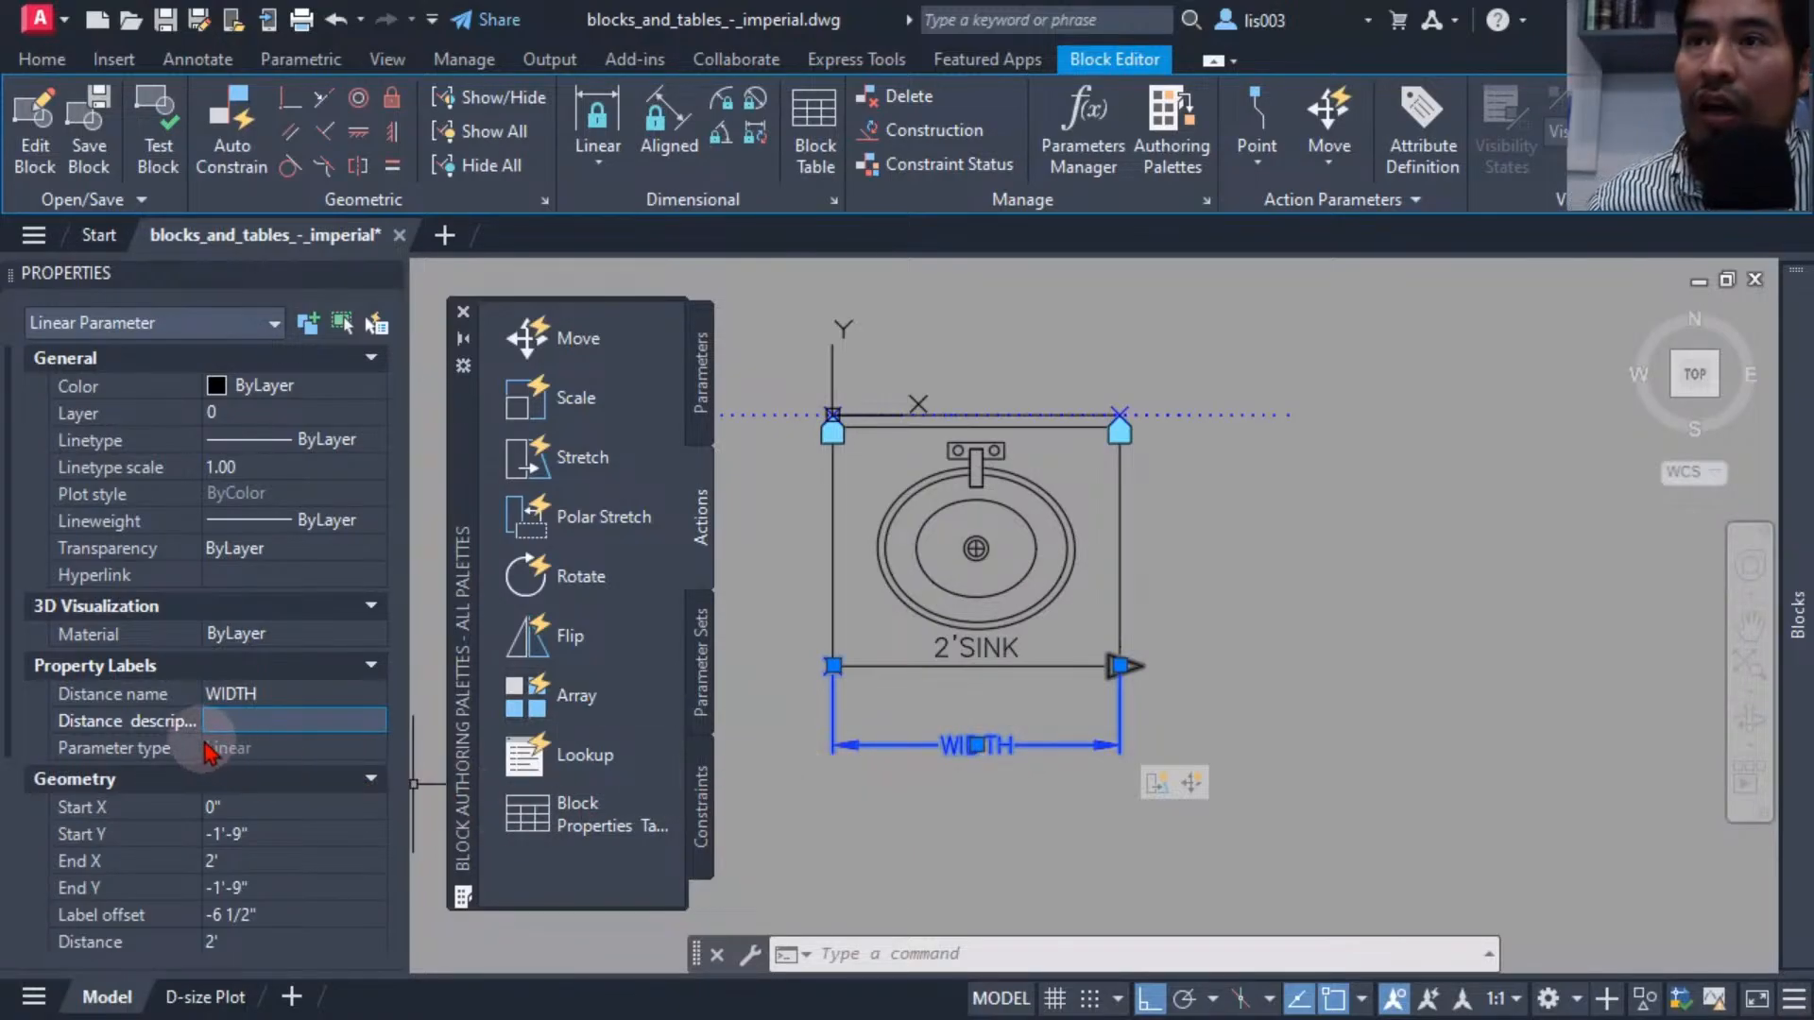
Set the WIDTH parameter's distance value set type to List.
scroll(206, 739, down, 3)
scroll(288, 789, down, 2)
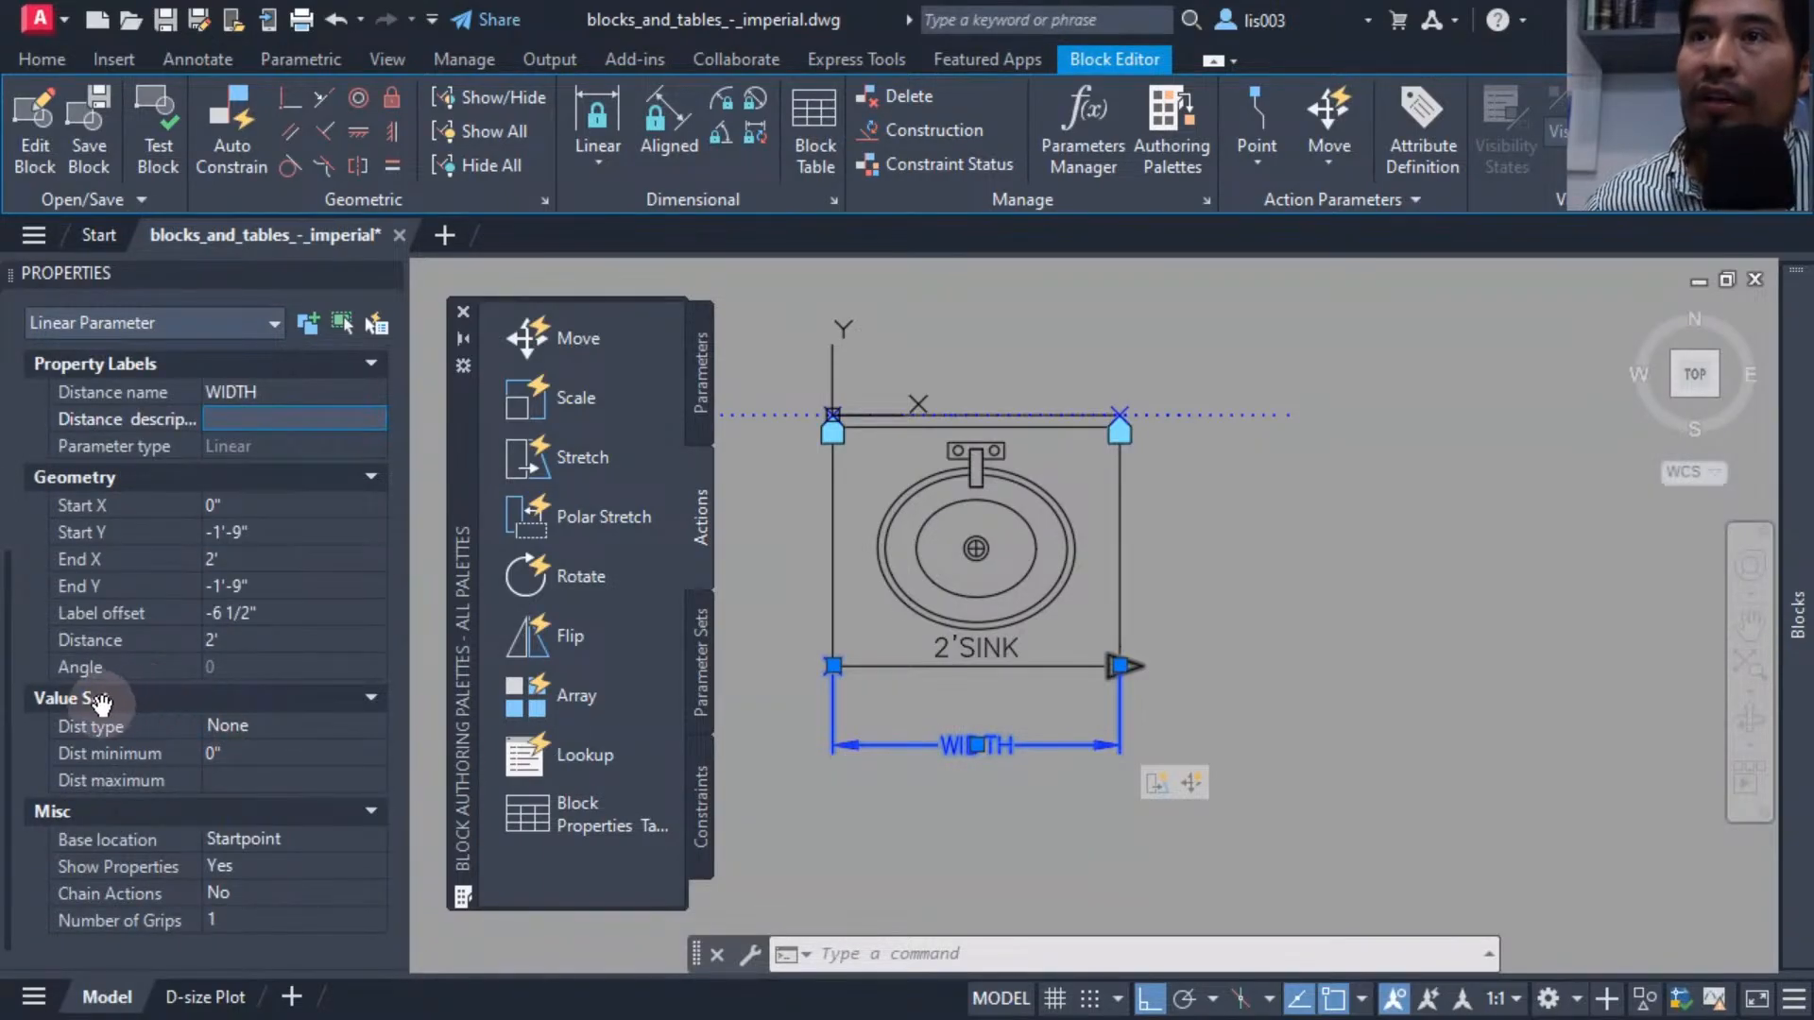
click(273, 733)
click(272, 733)
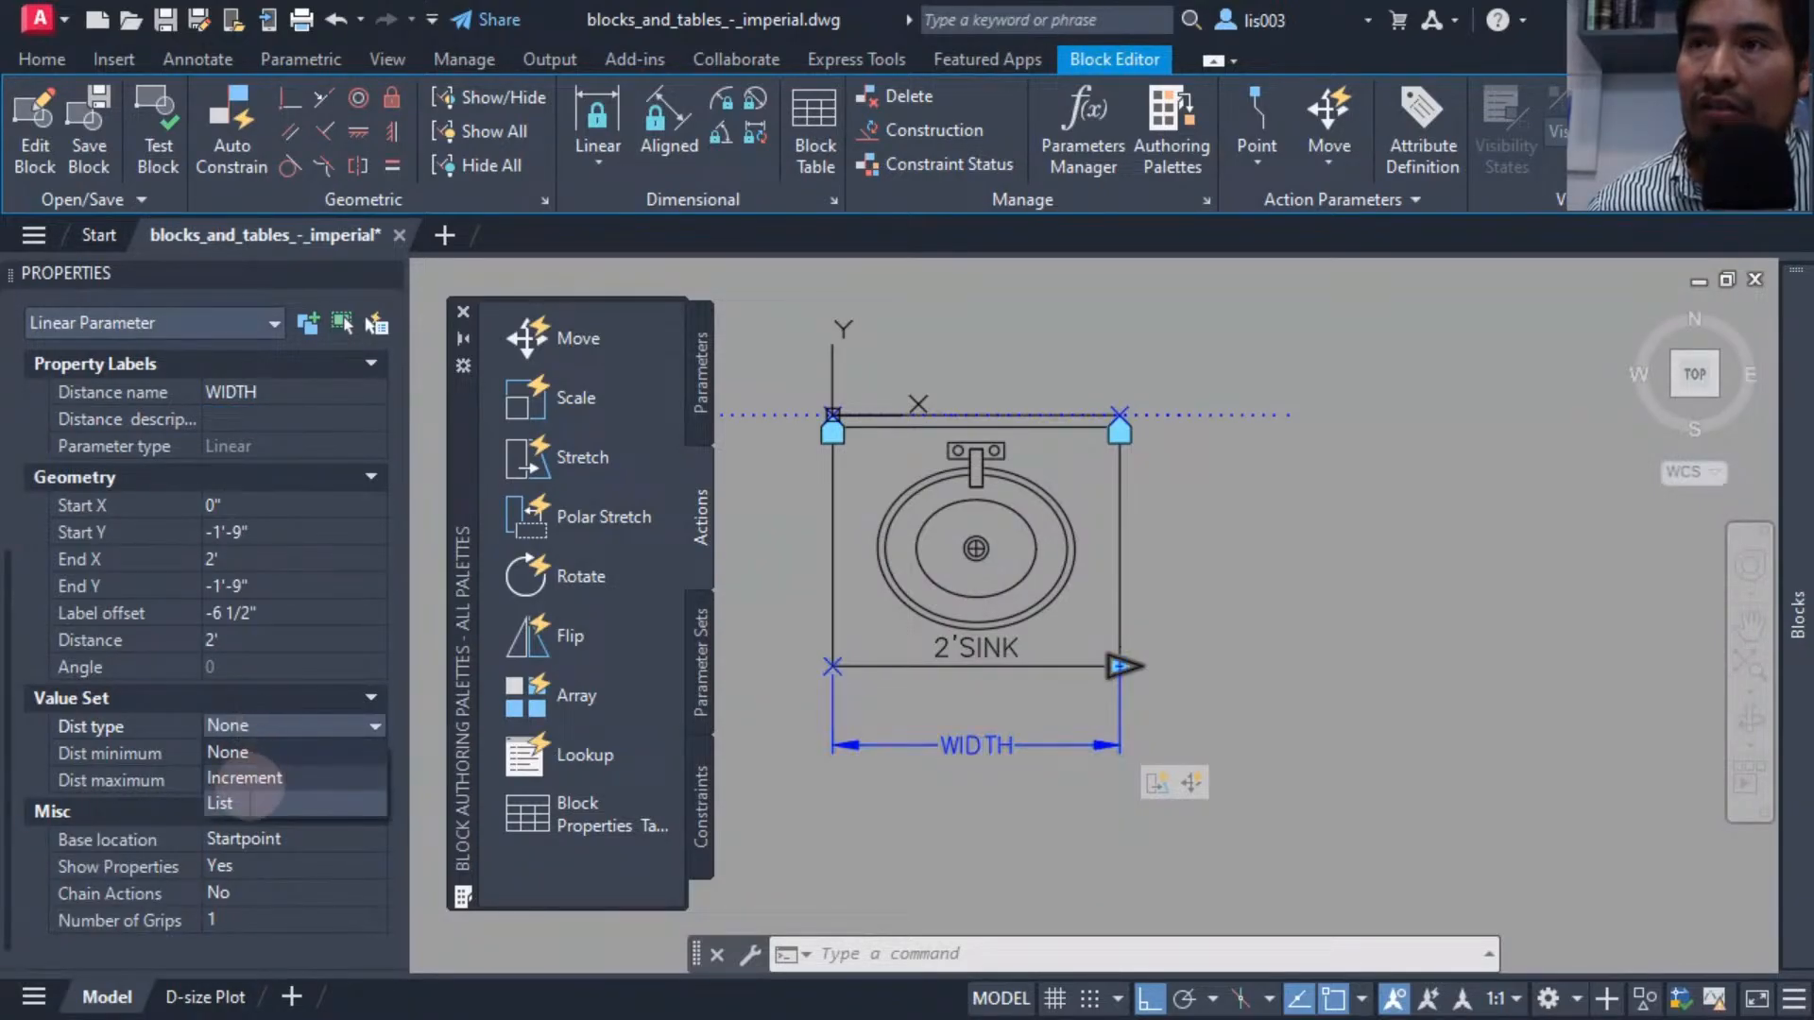
click(254, 803)
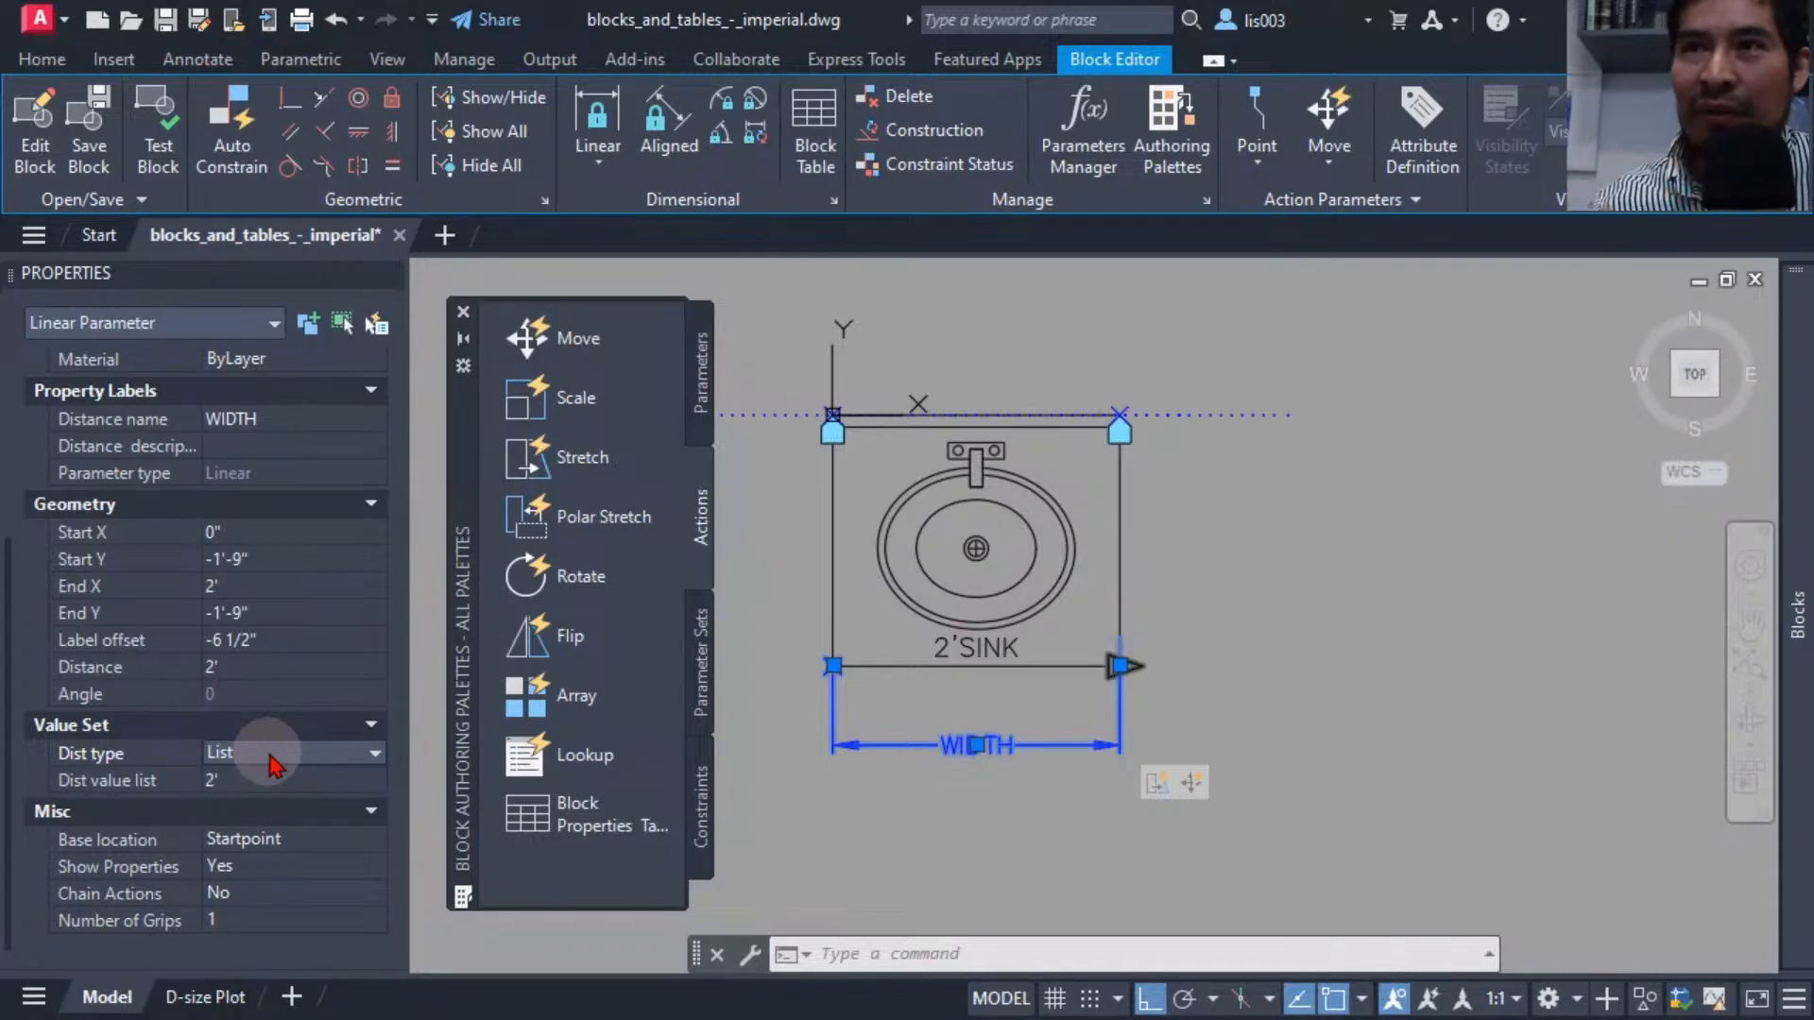
Add the distances 2'-6", 3', 4', 5' and 6' to the WIDTH parameter's value list.
click(354, 779)
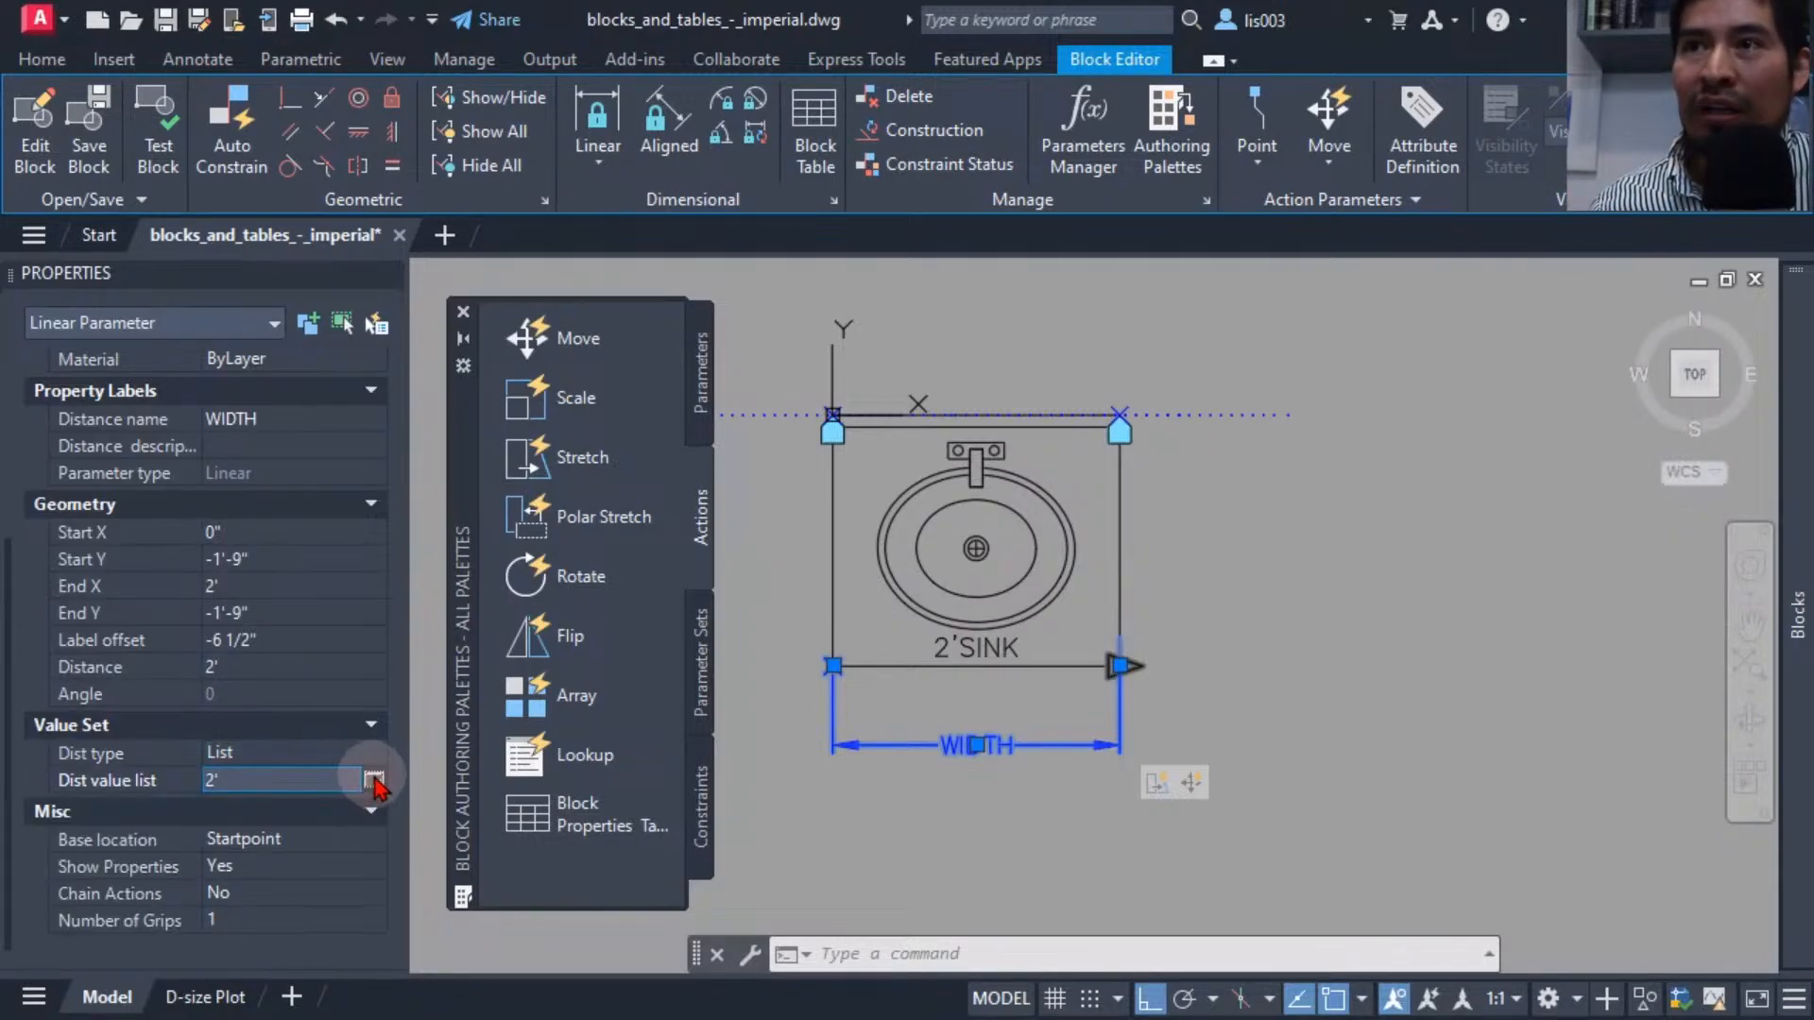
click(374, 779)
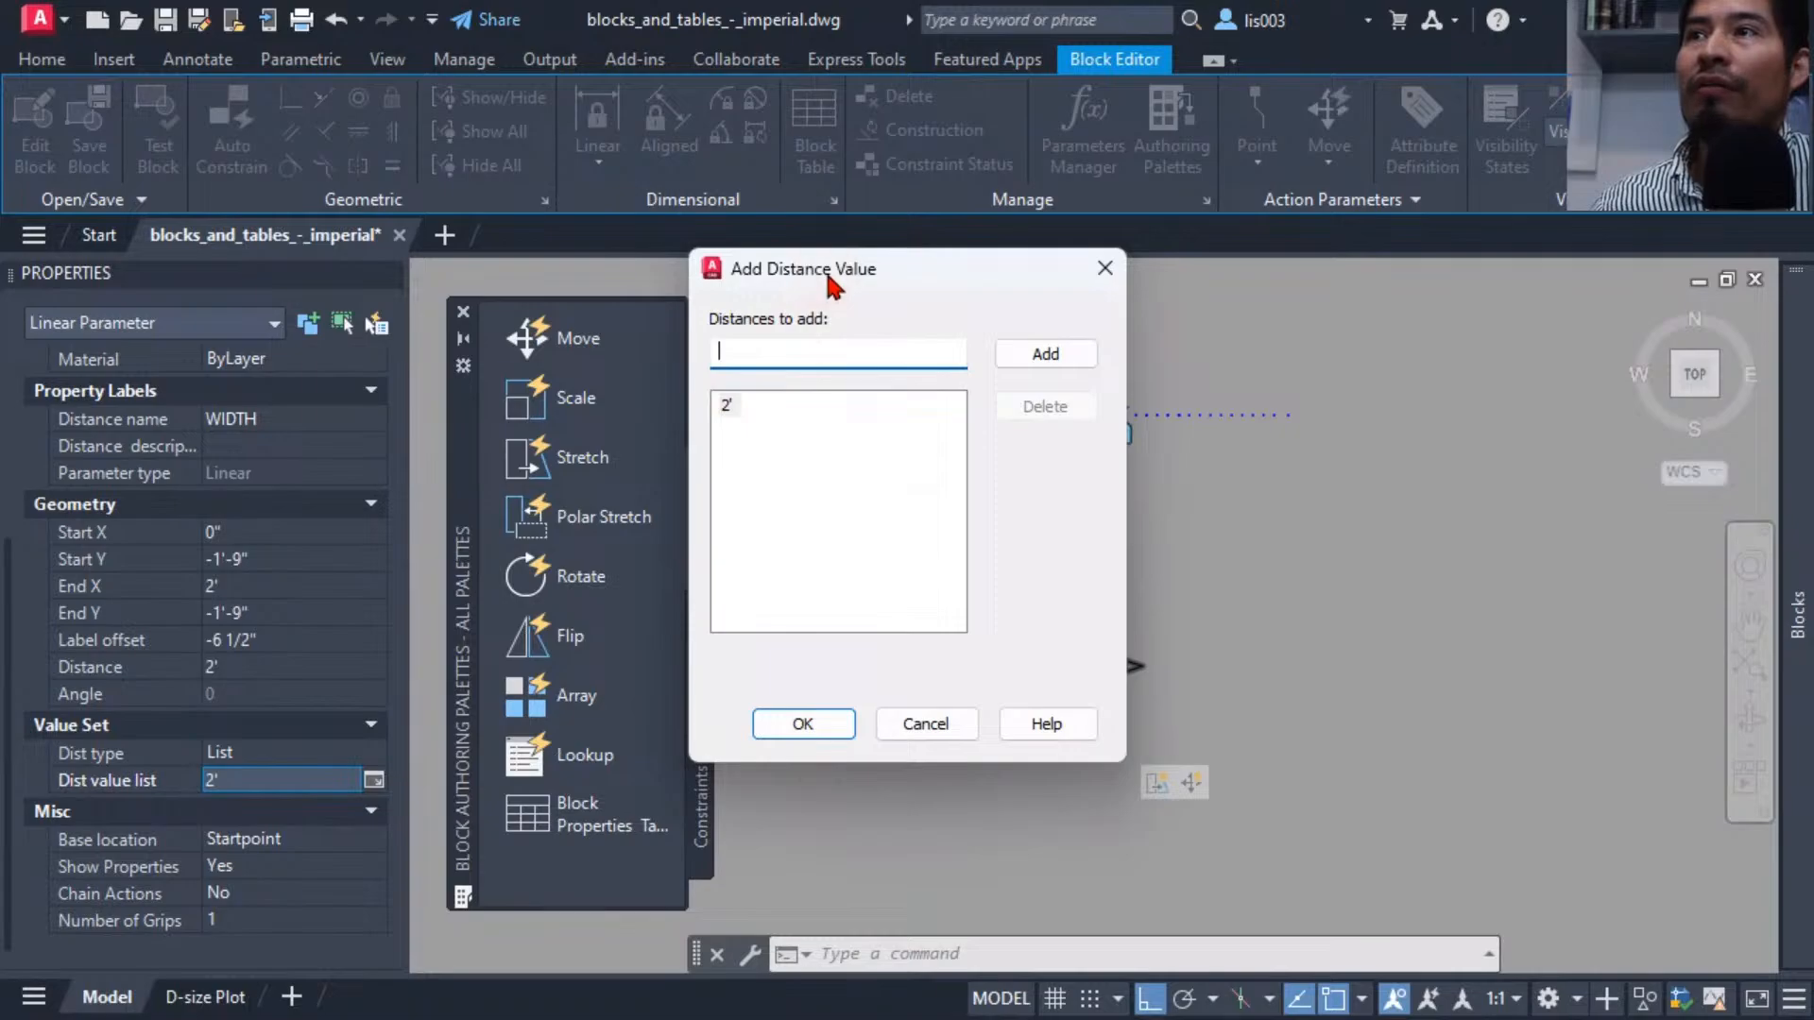
drag(828, 278, 514, 301)
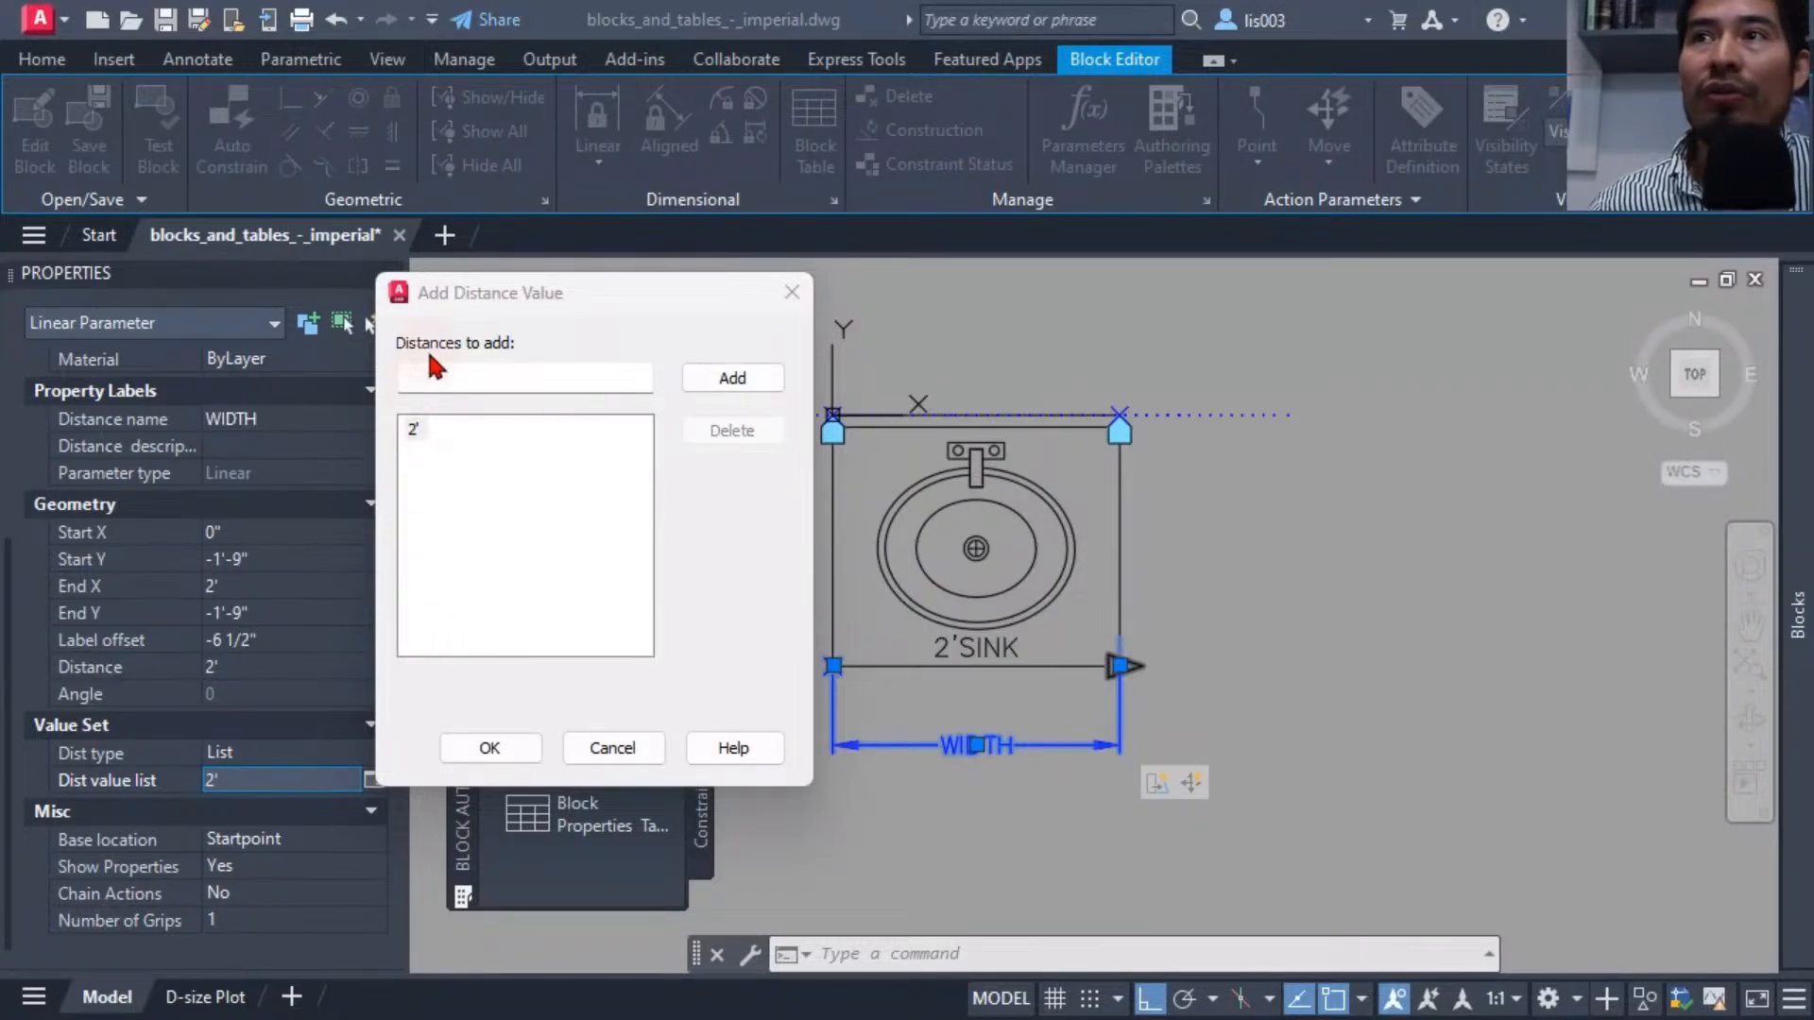
click(451, 378)
text(30)
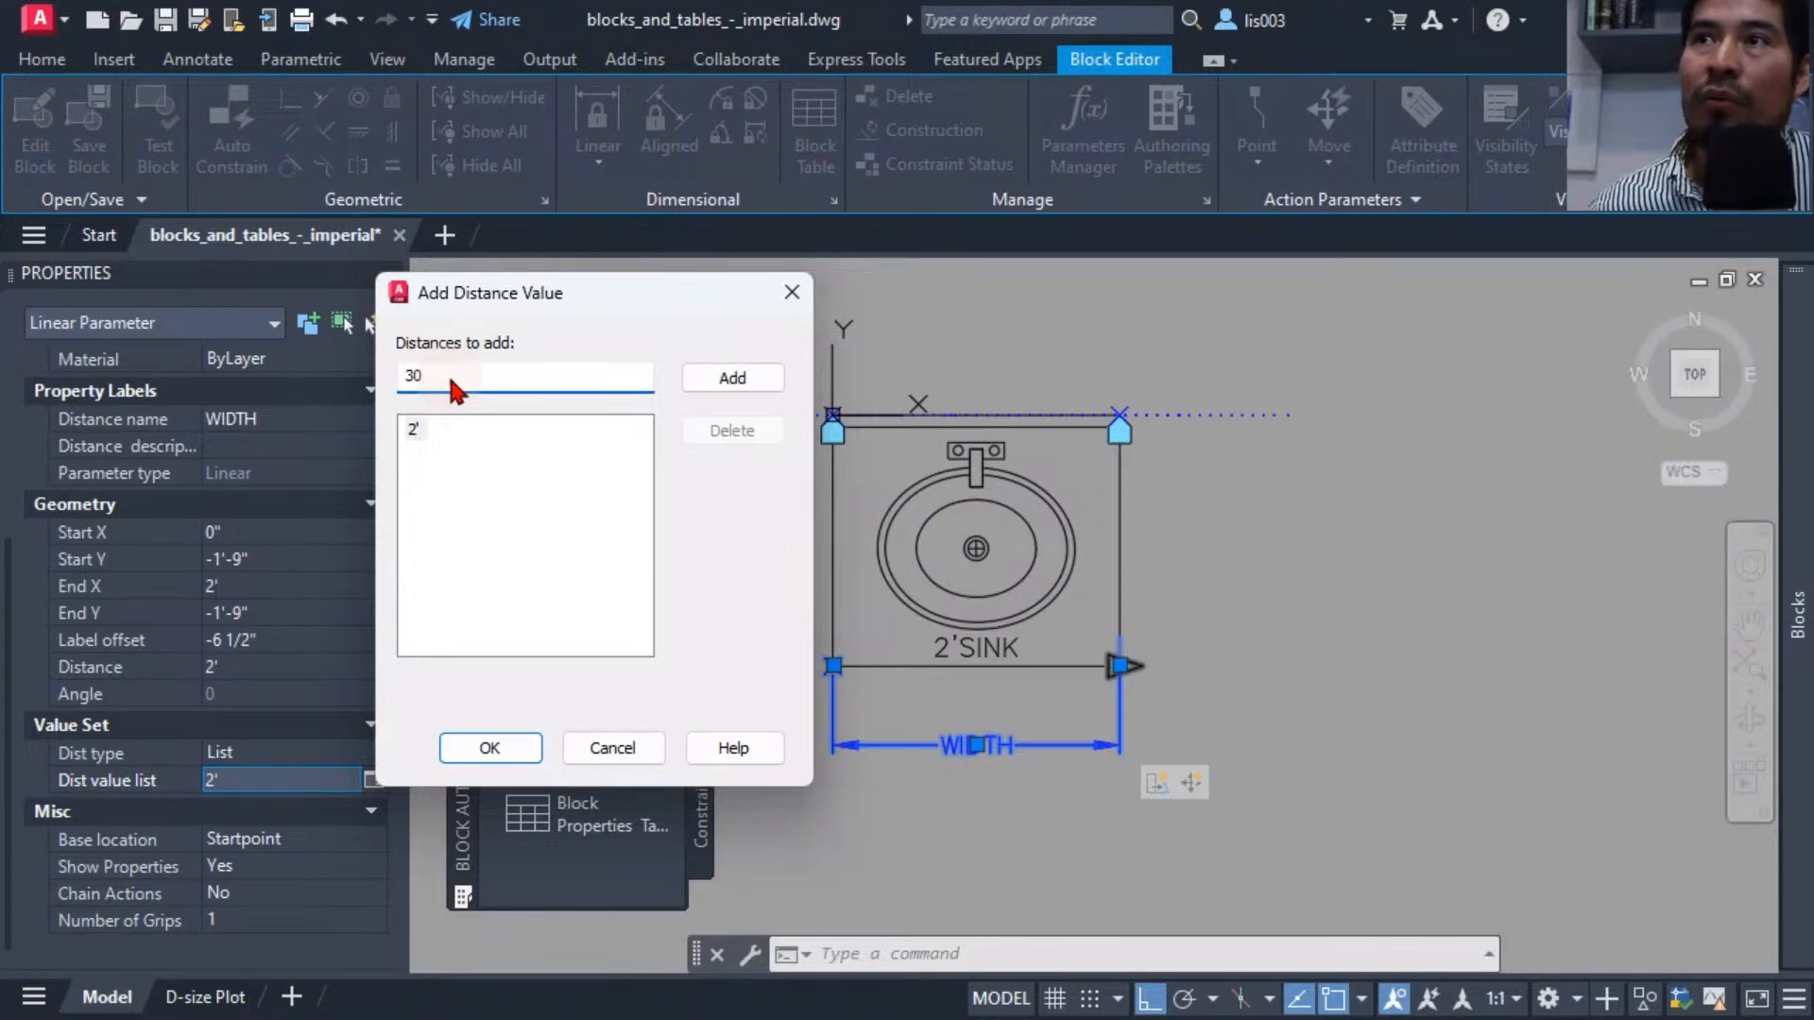
key(Return)
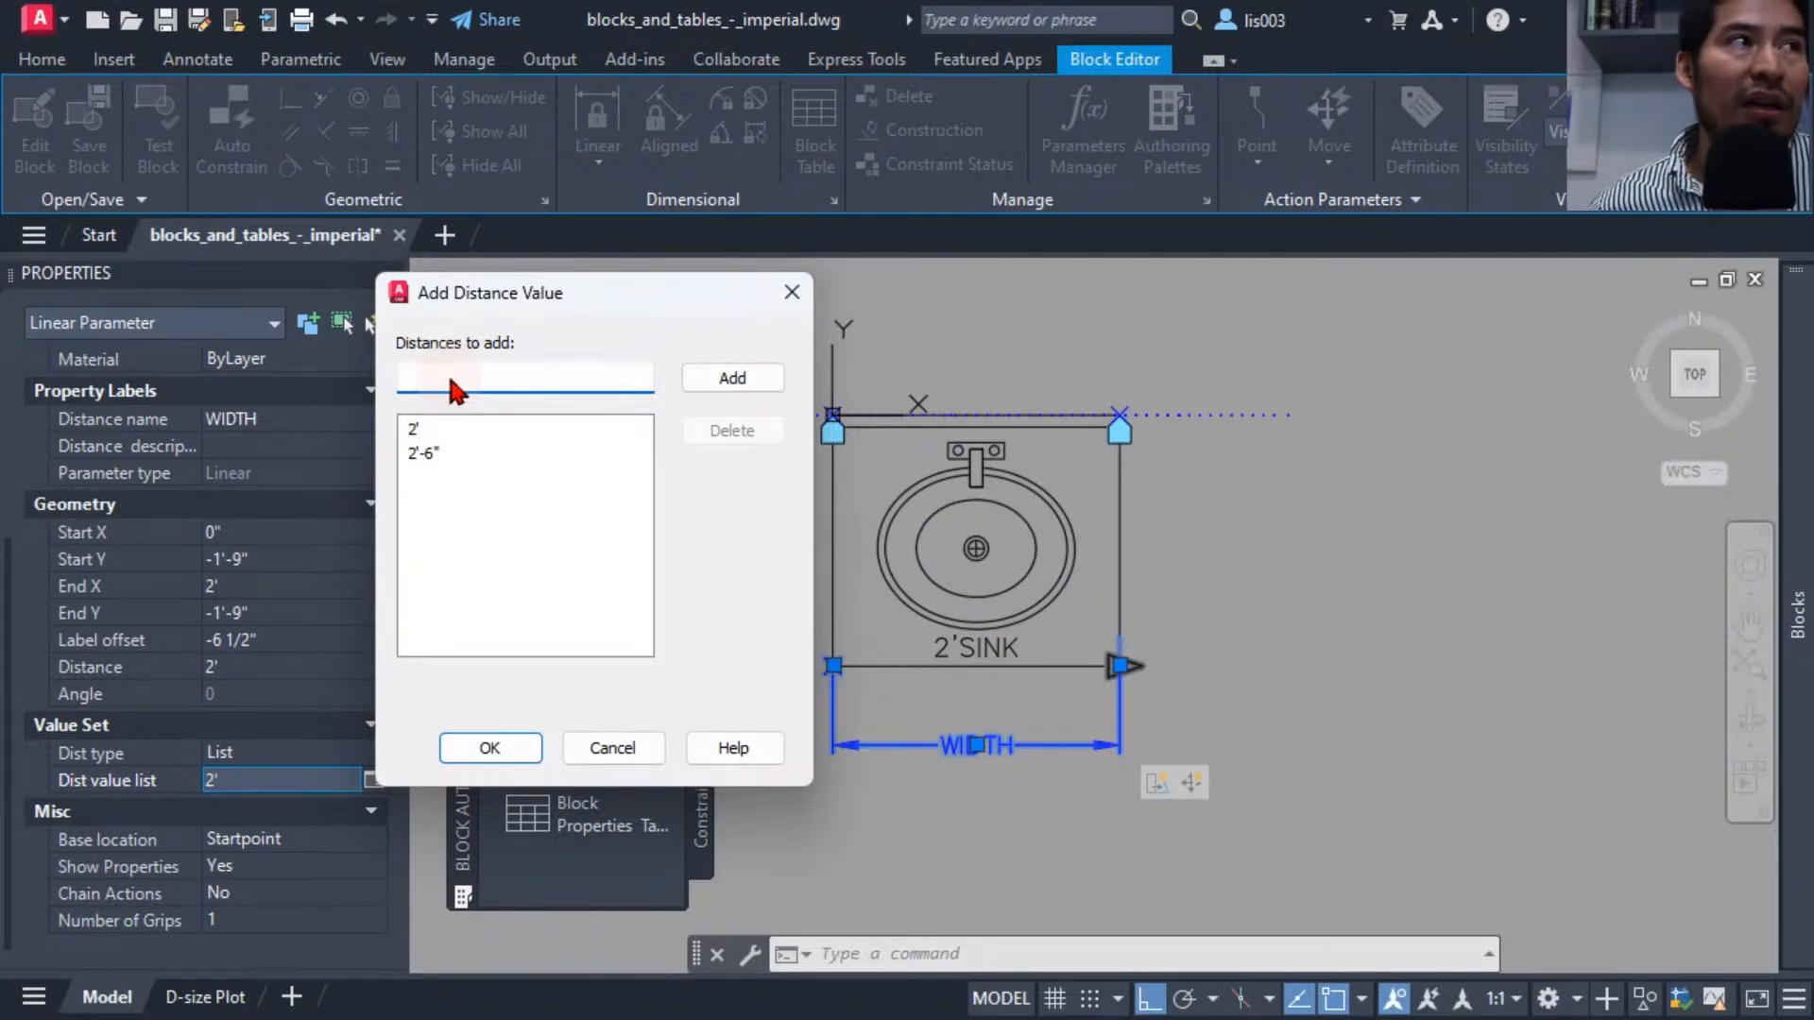
text(36)
key(Return)
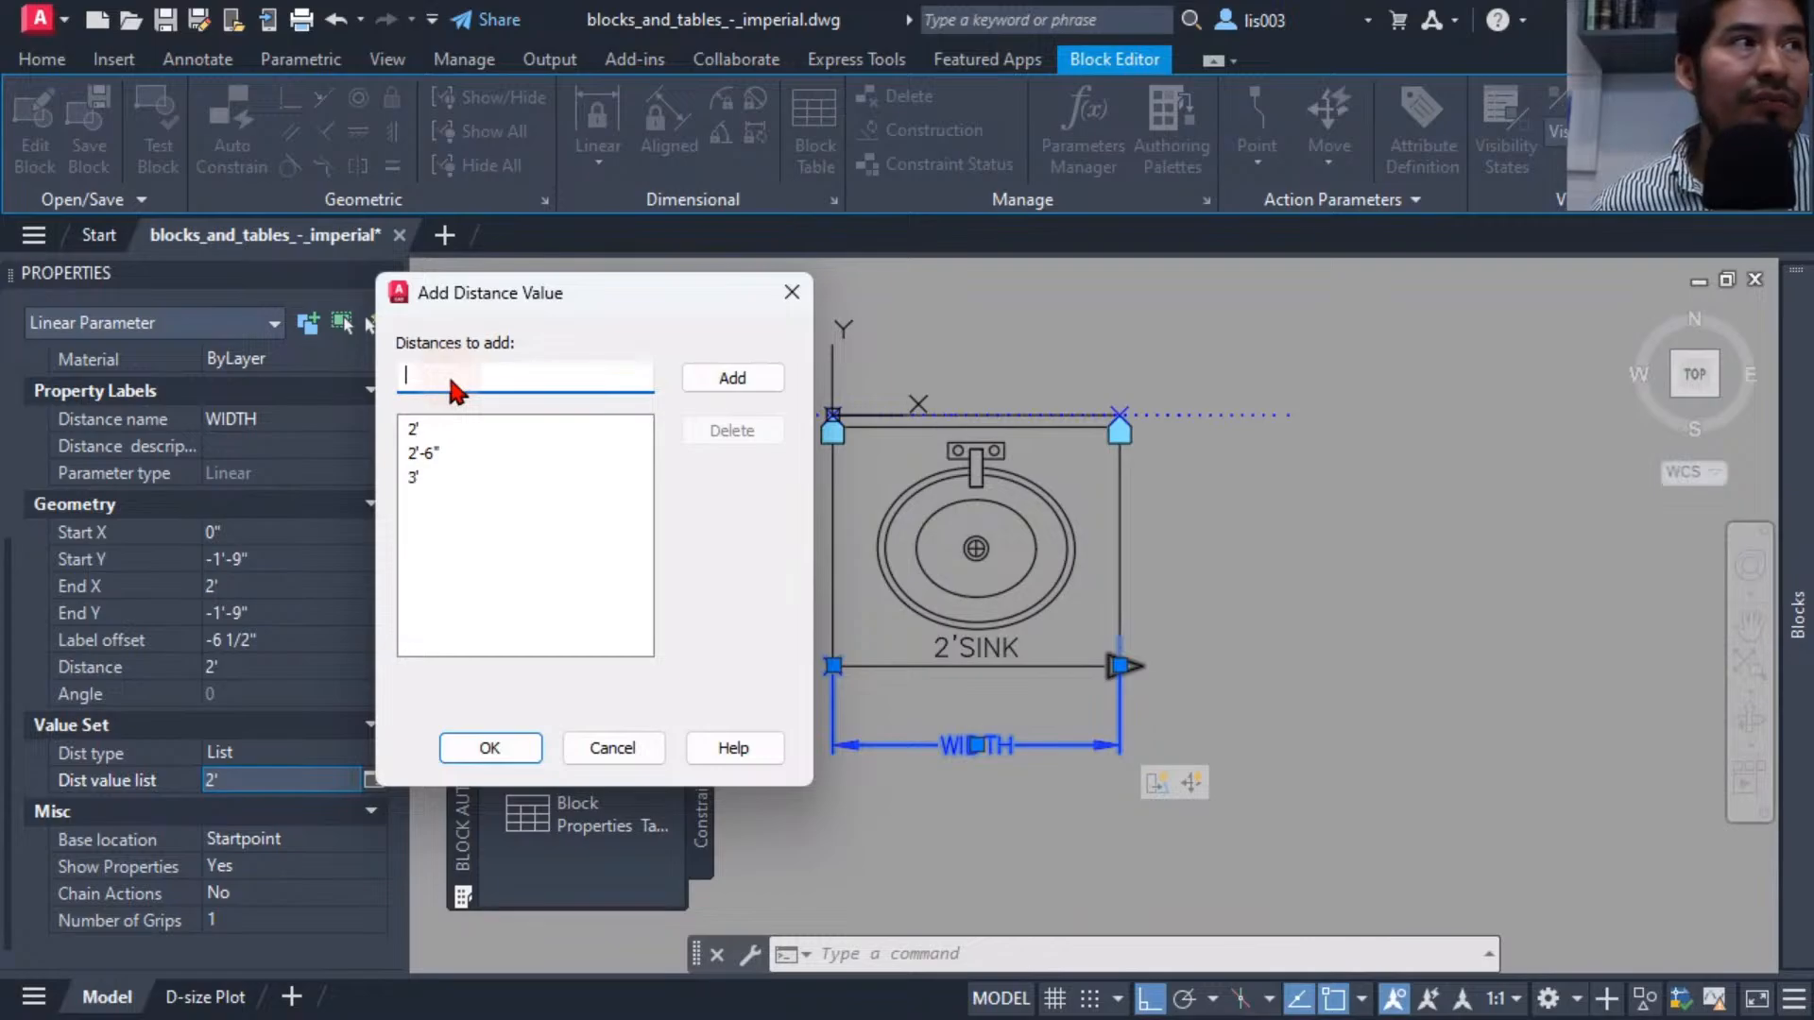
key(Return)
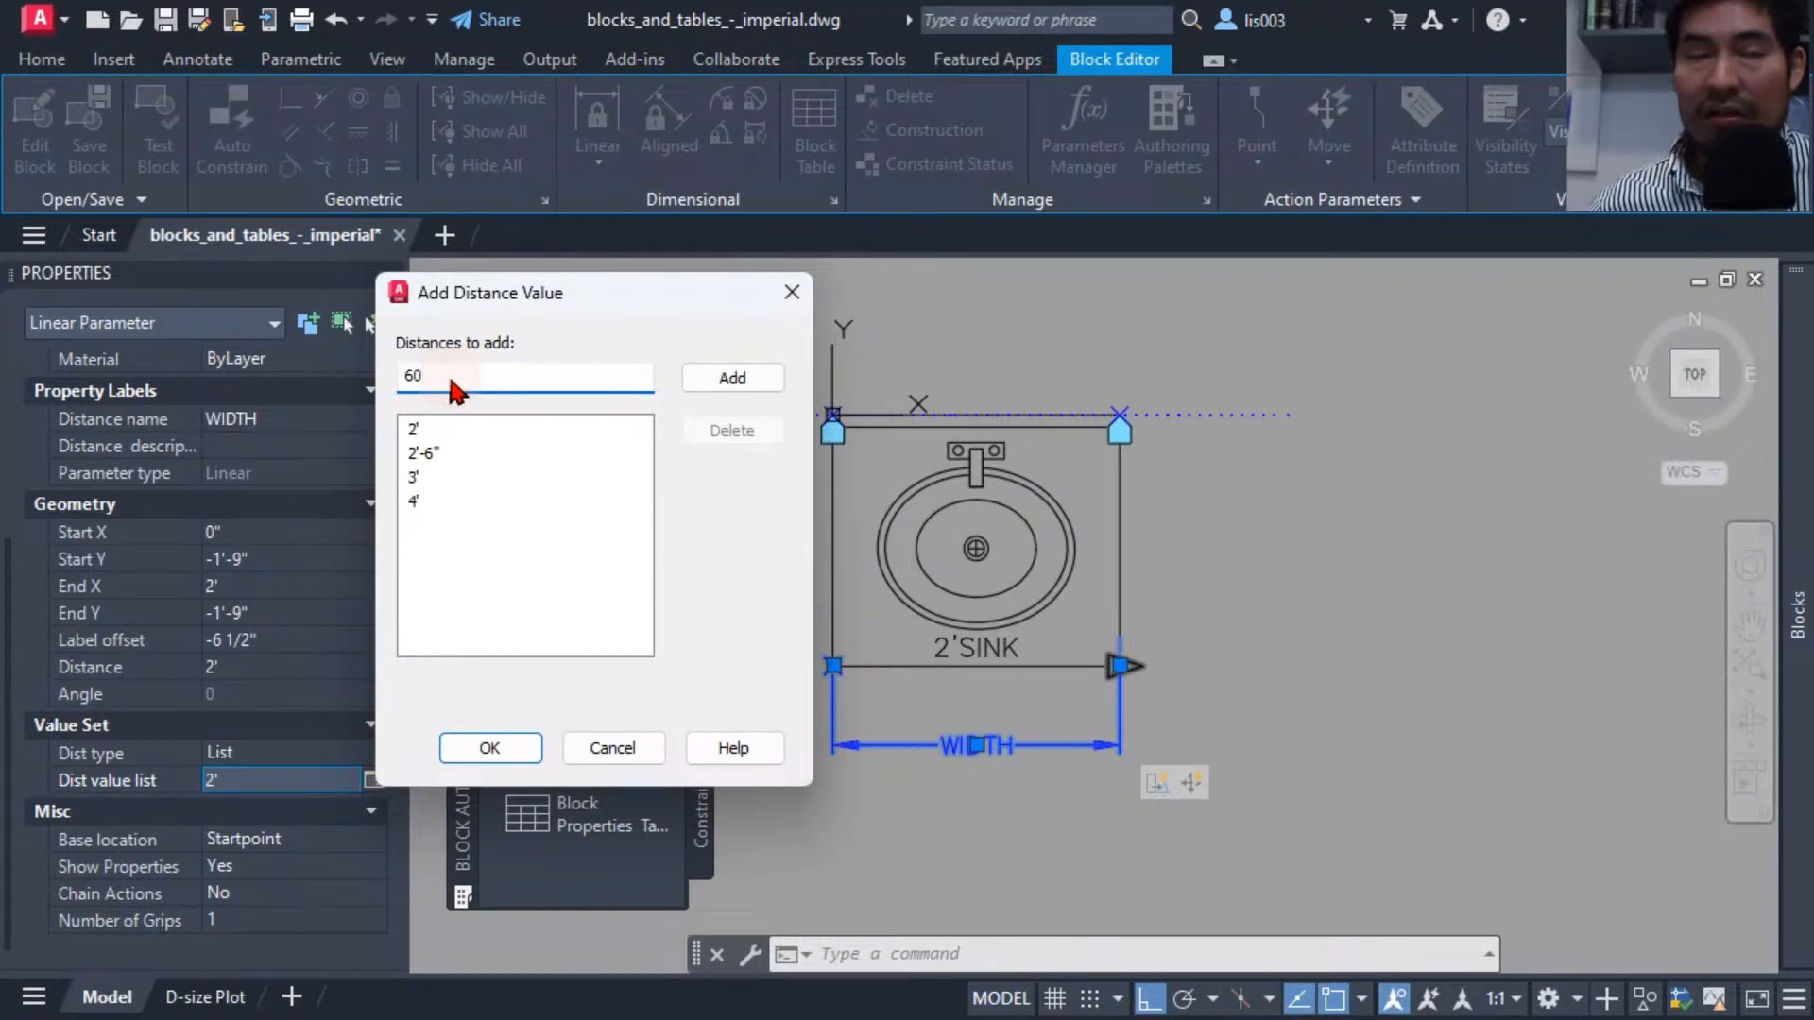
key(Return)
text(72)
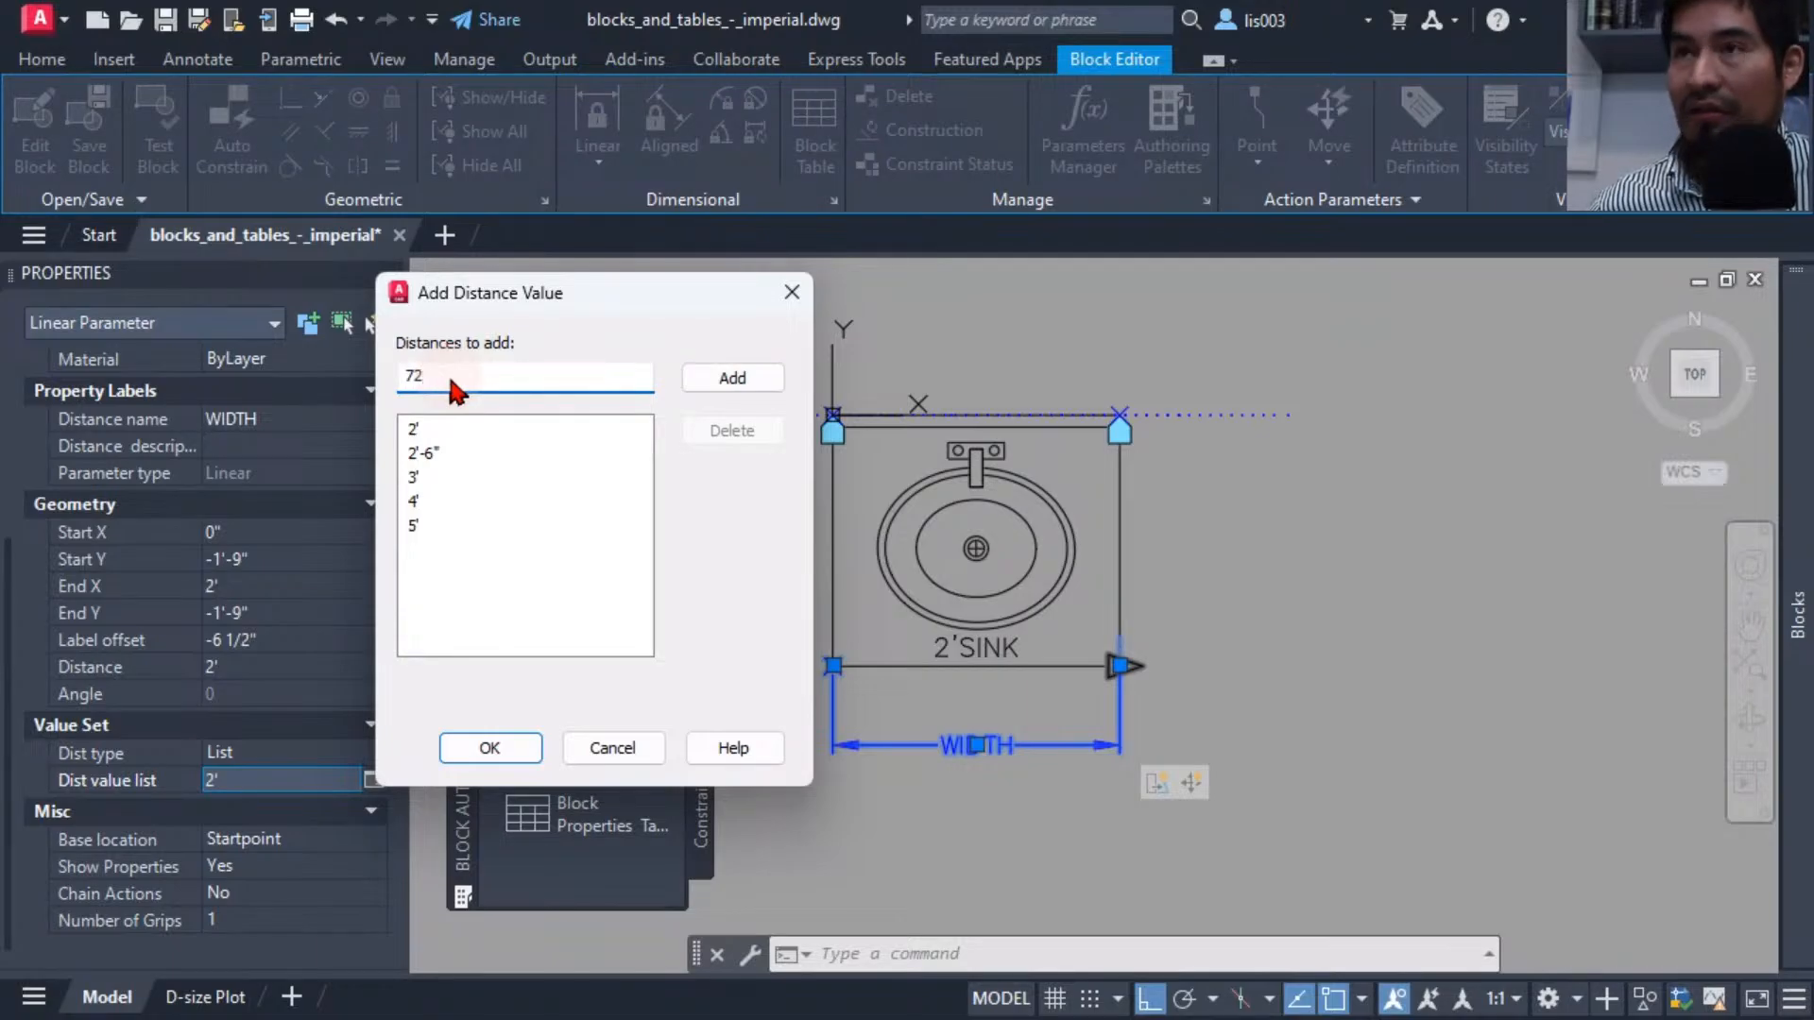
key(Return)
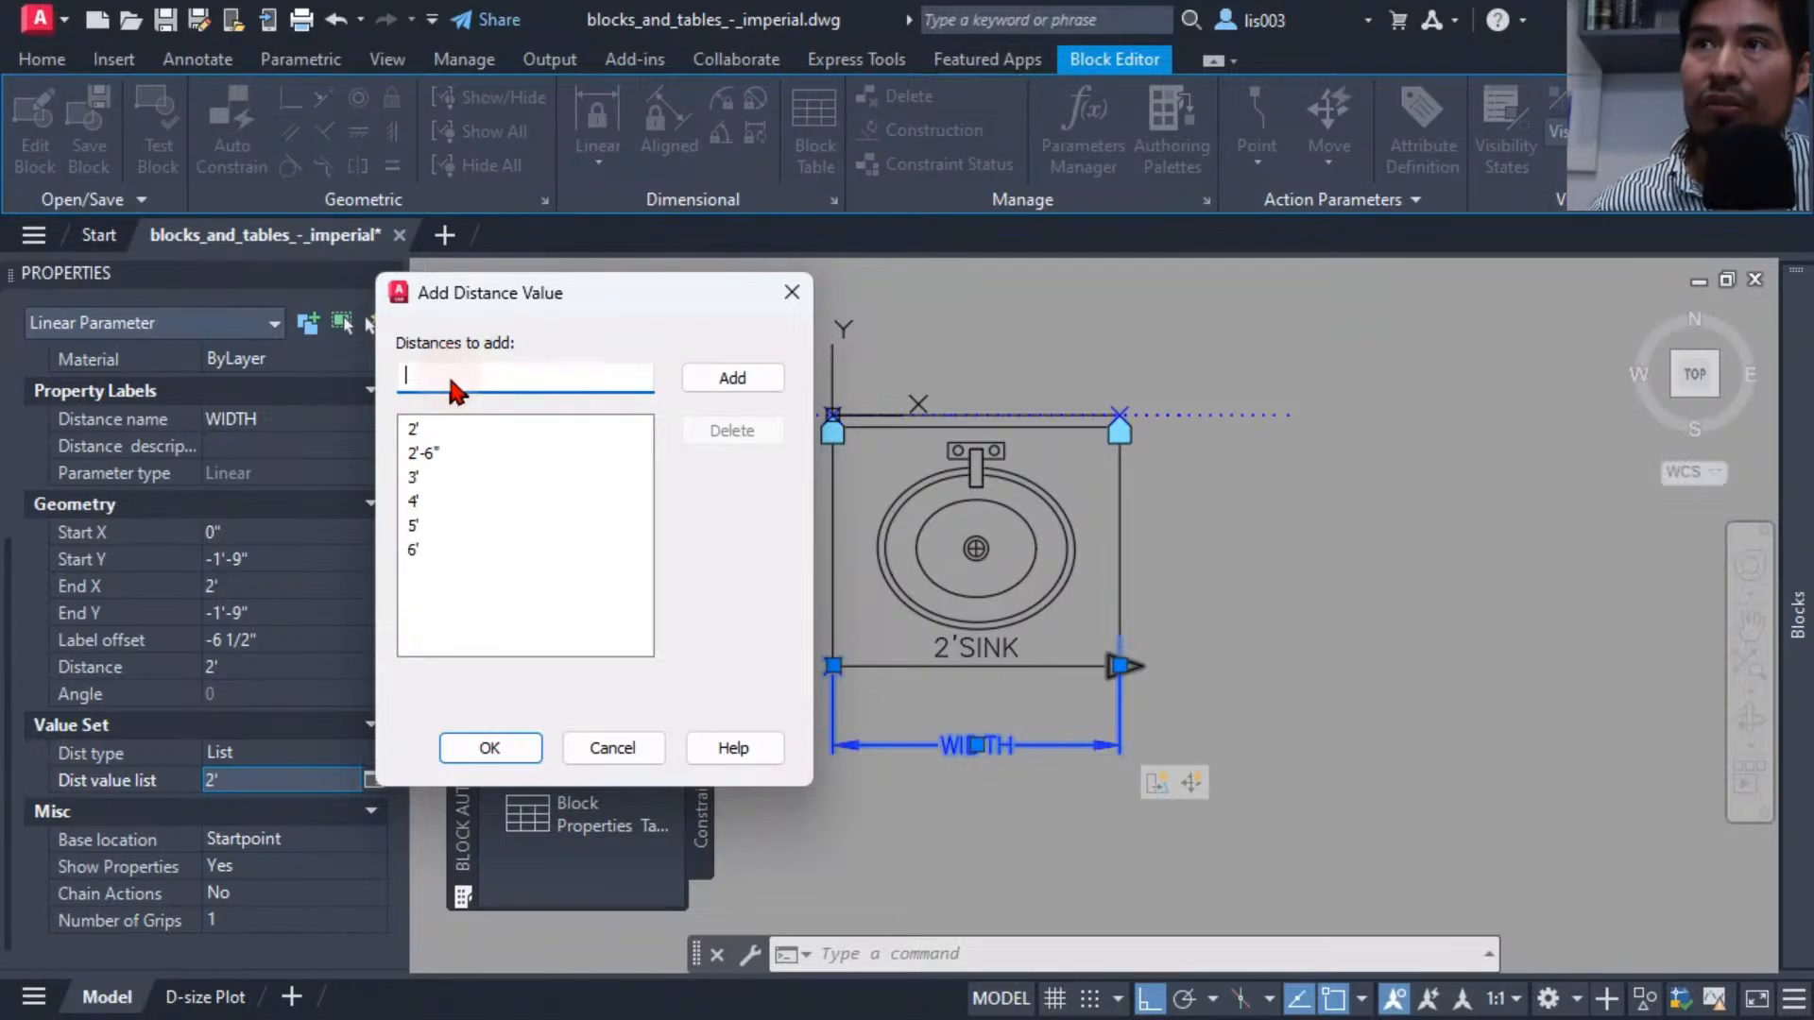
click(508, 746)
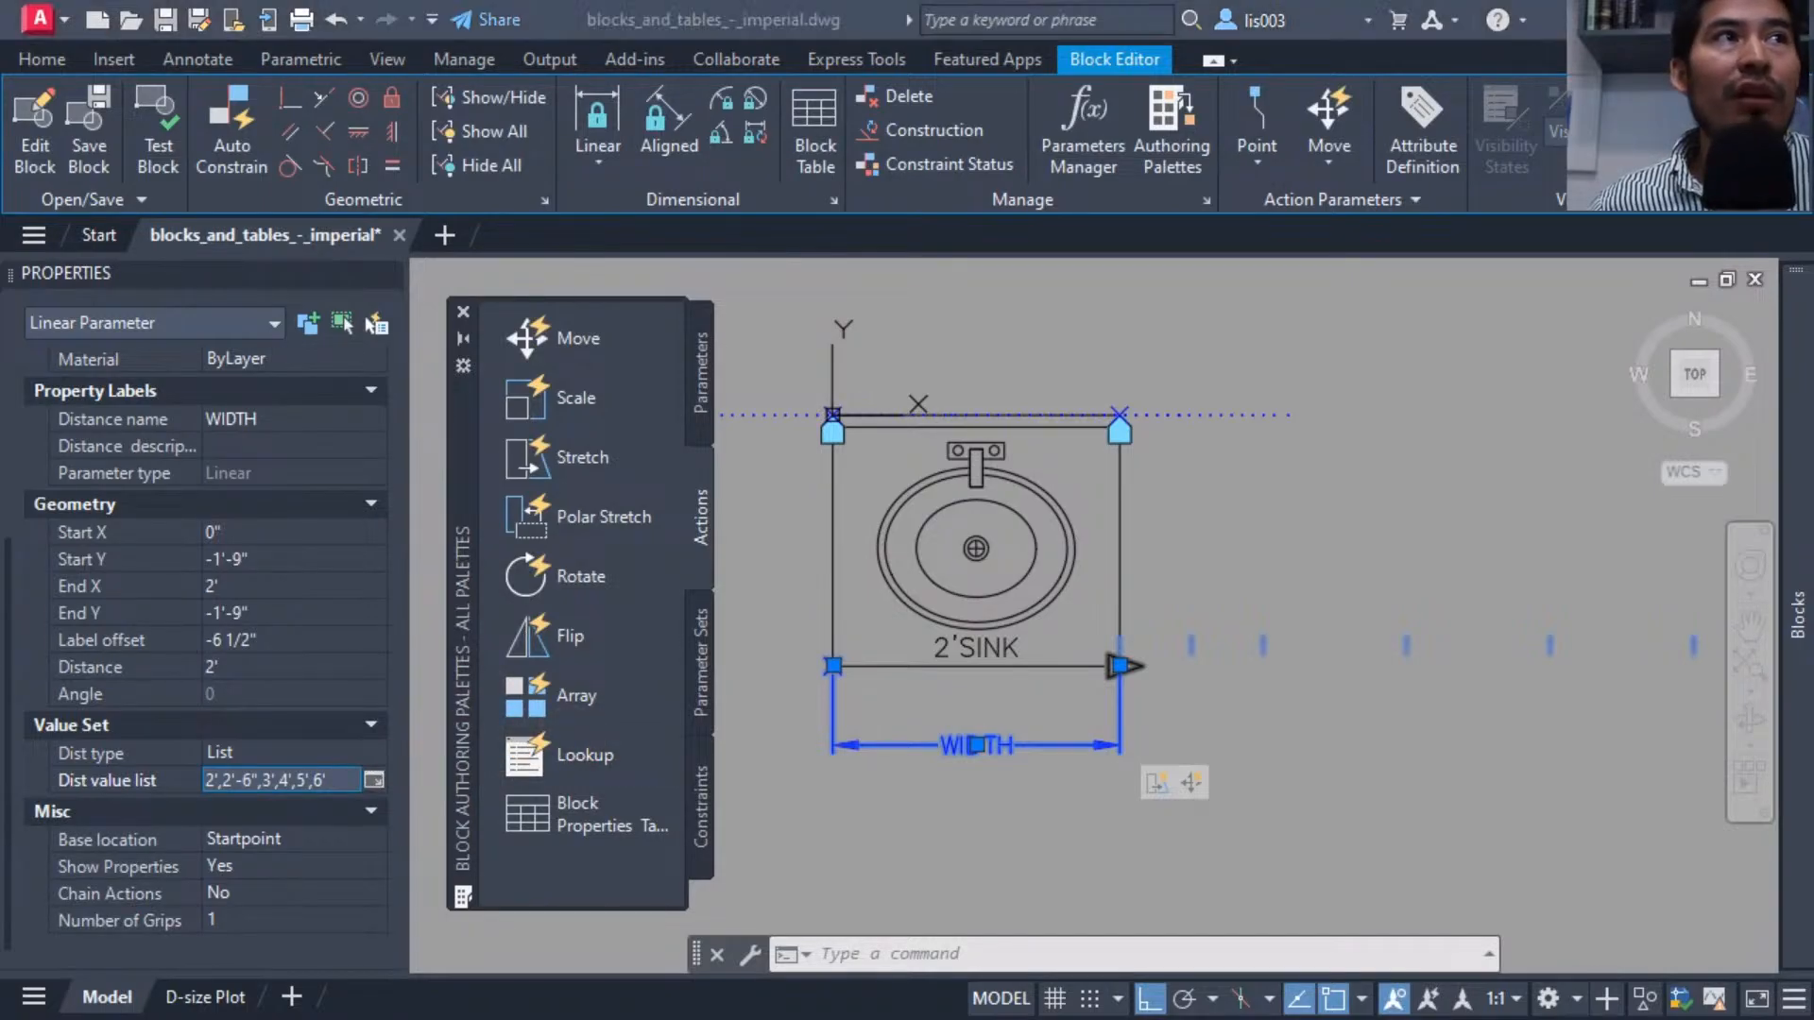
Close the Block Editor, saving the changes to LazySink.
click(1204, 814)
mouse_move(1246, 807)
middle_down()
mouse_move(1058, 794)
mouse_move(992, 732)
mouse_move(1045, 741)
middle_up()
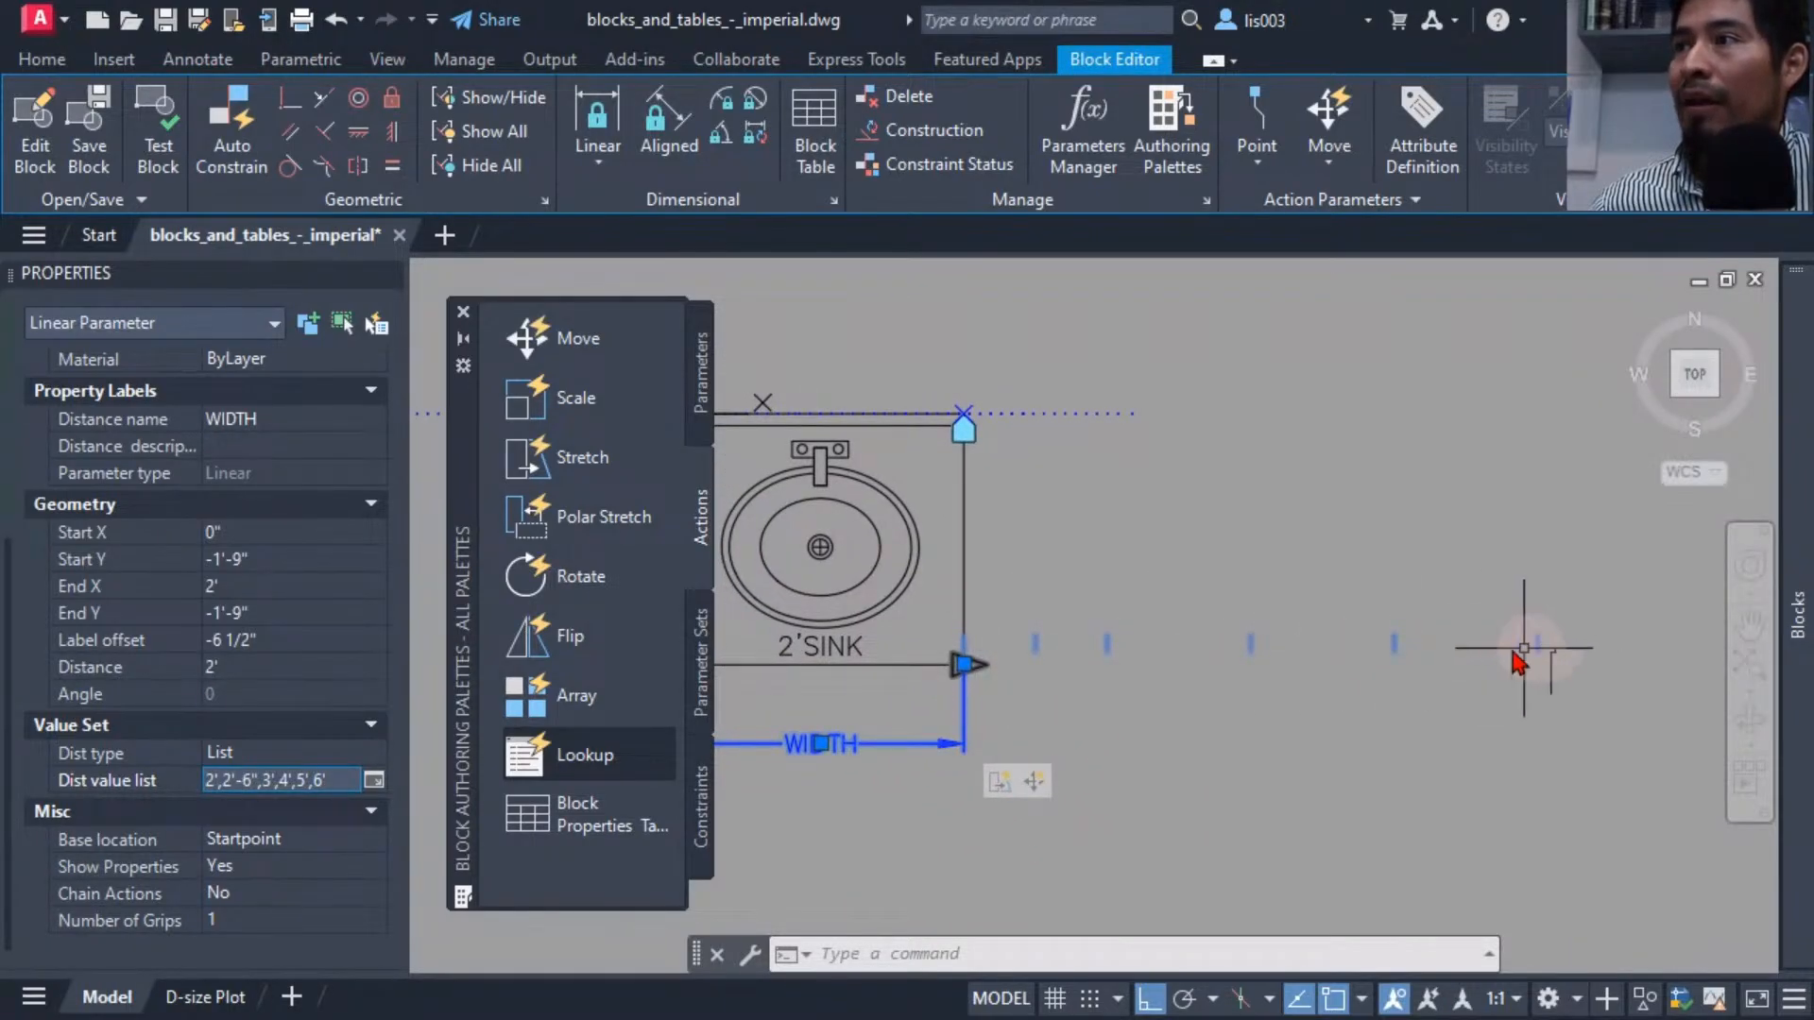
mouse_move(1045, 672)
middle_down()
mouse_move(1174, 709)
mouse_move(1180, 652)
mouse_move(1203, 709)
mouse_move(1150, 696)
middle_up()
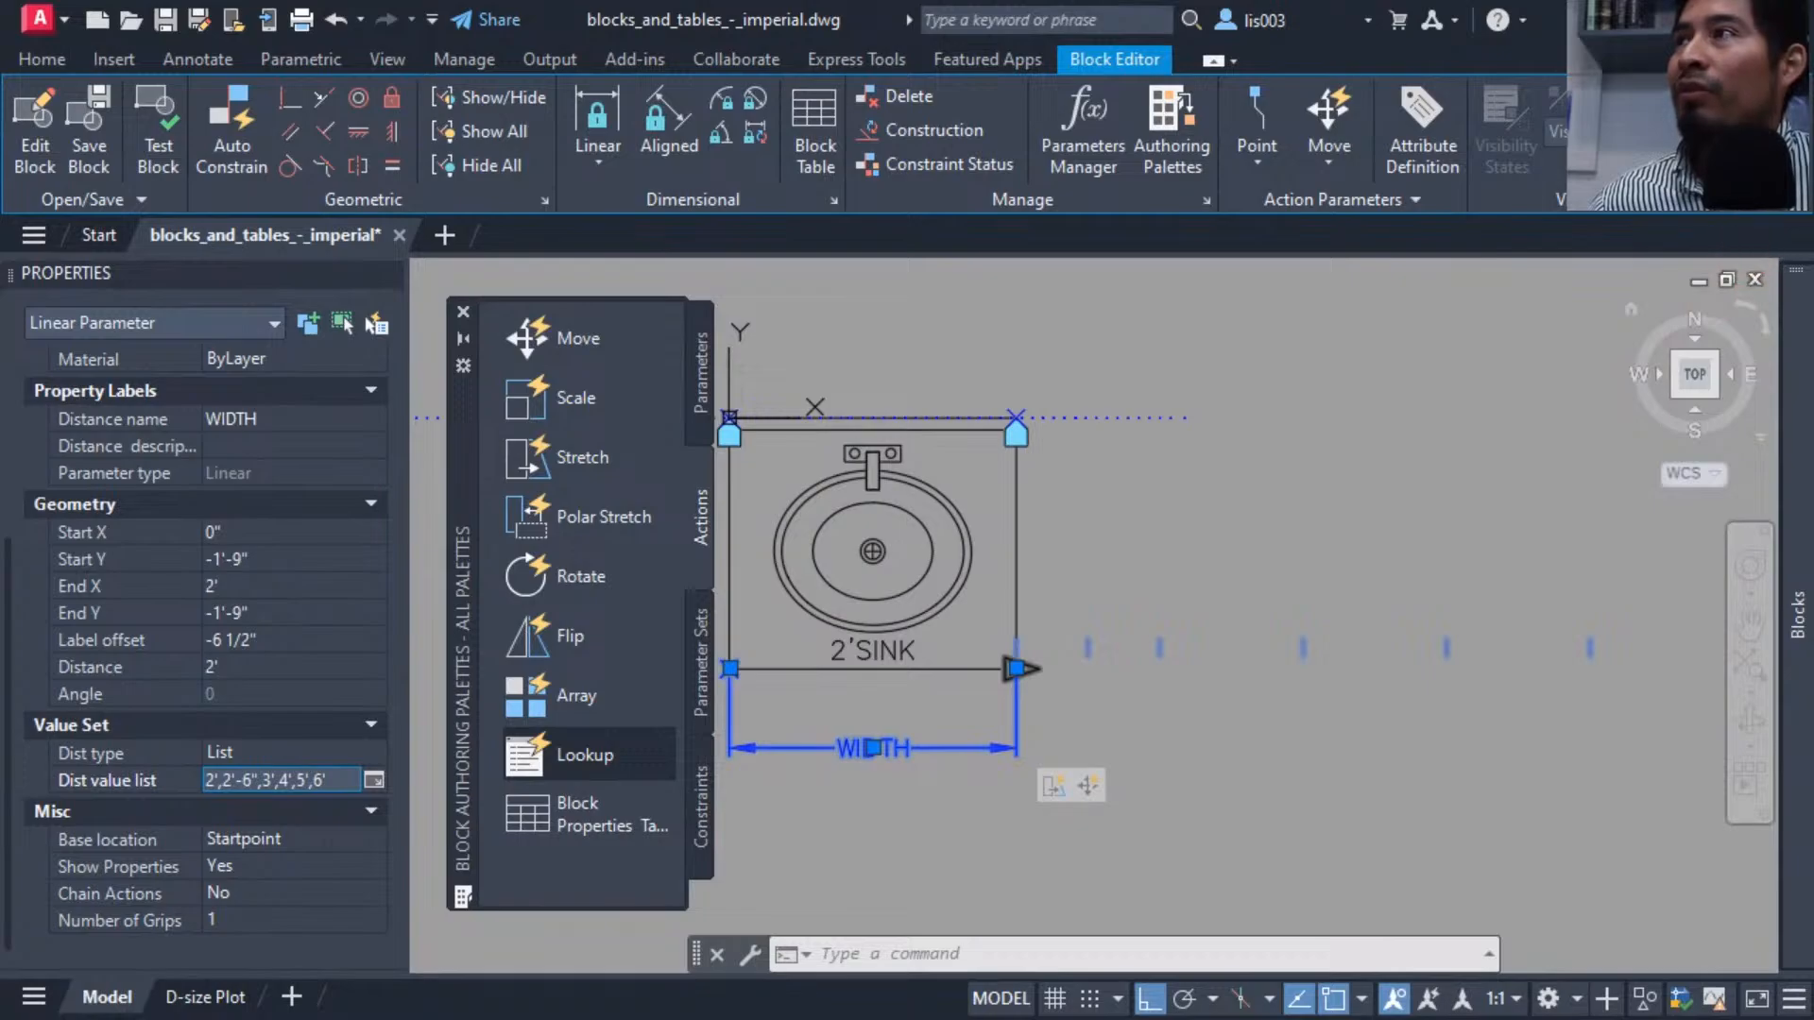
click(1759, 128)
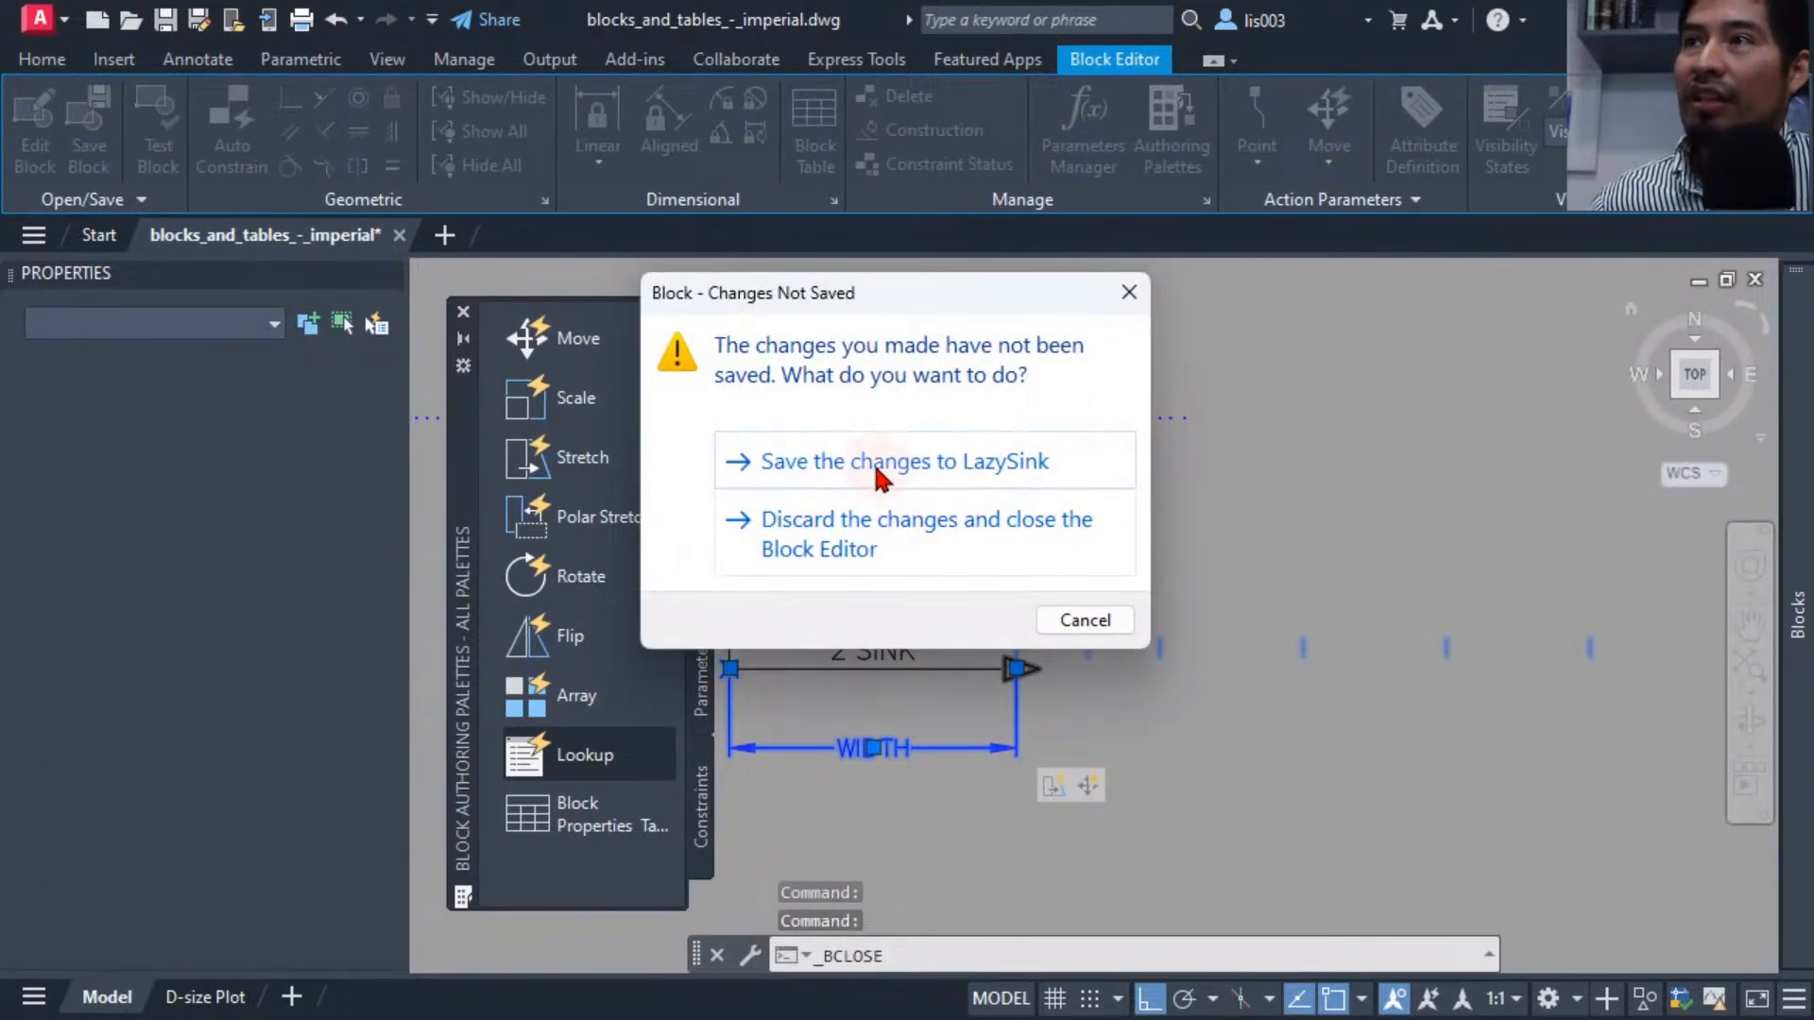
click(878, 463)
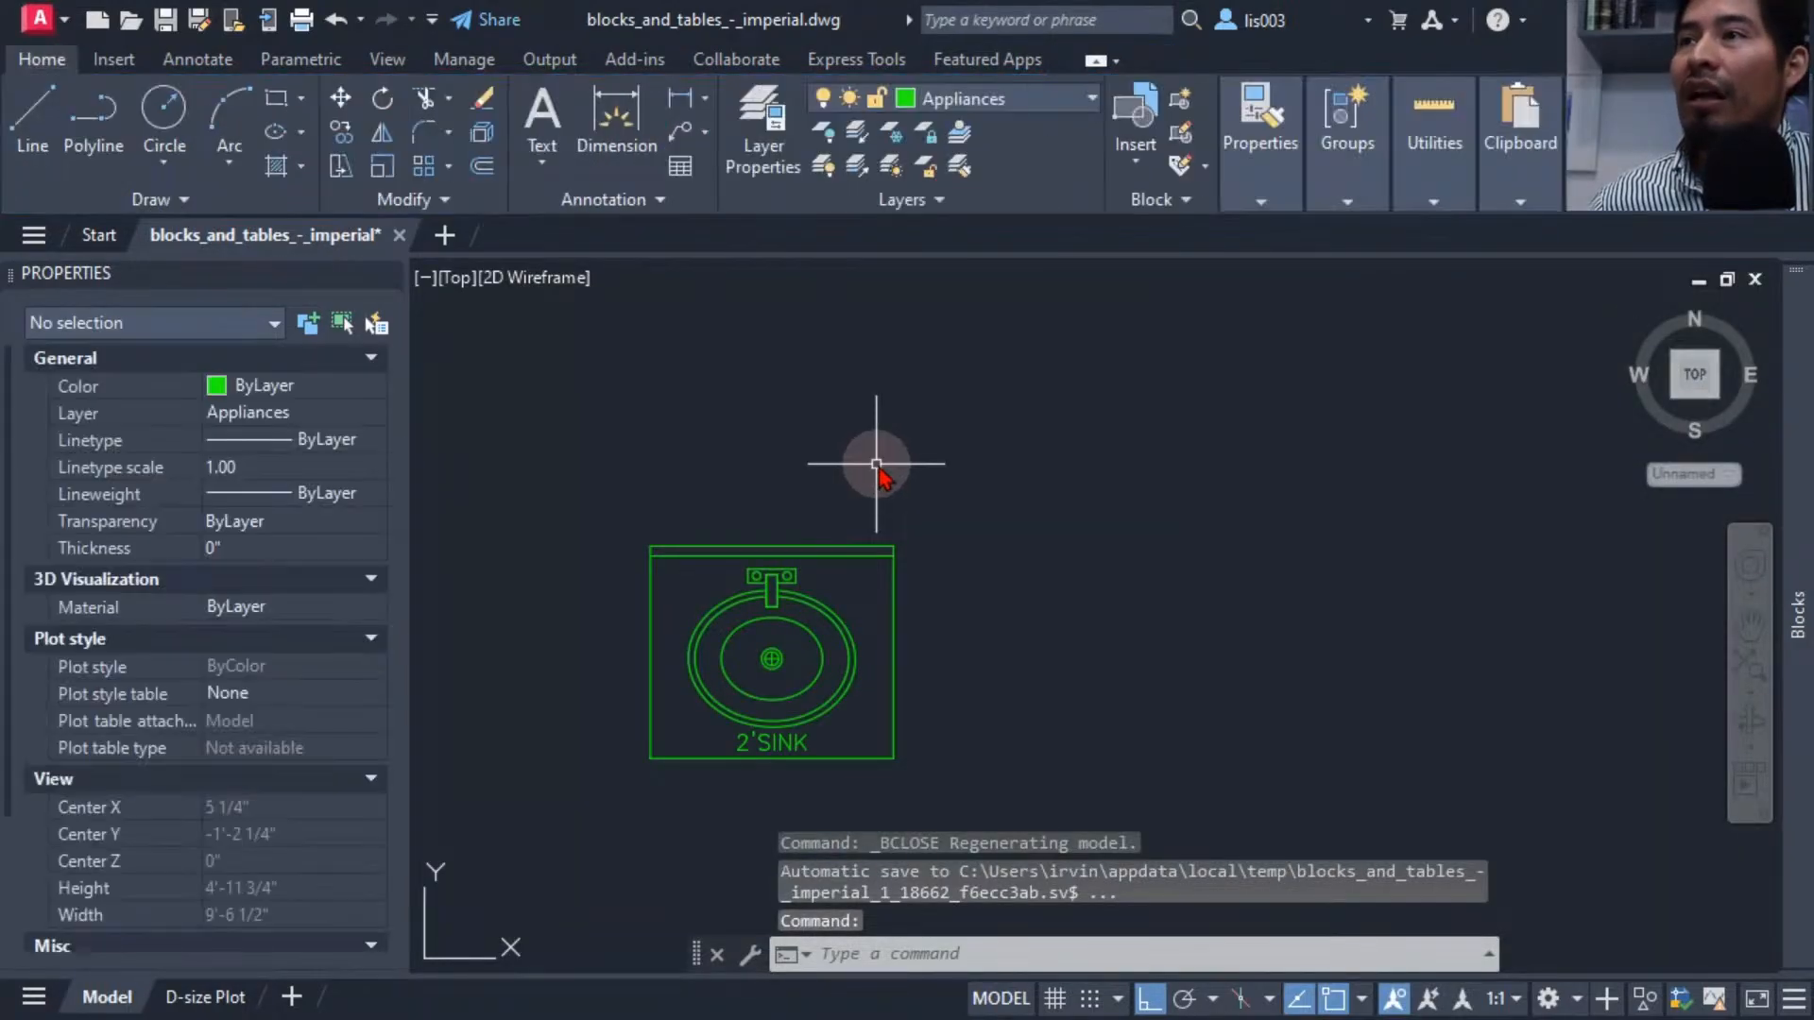
Delete the existing sink block in the upper-floor bathroom of the floor plan.
scroll(1193, 586, down, 3)
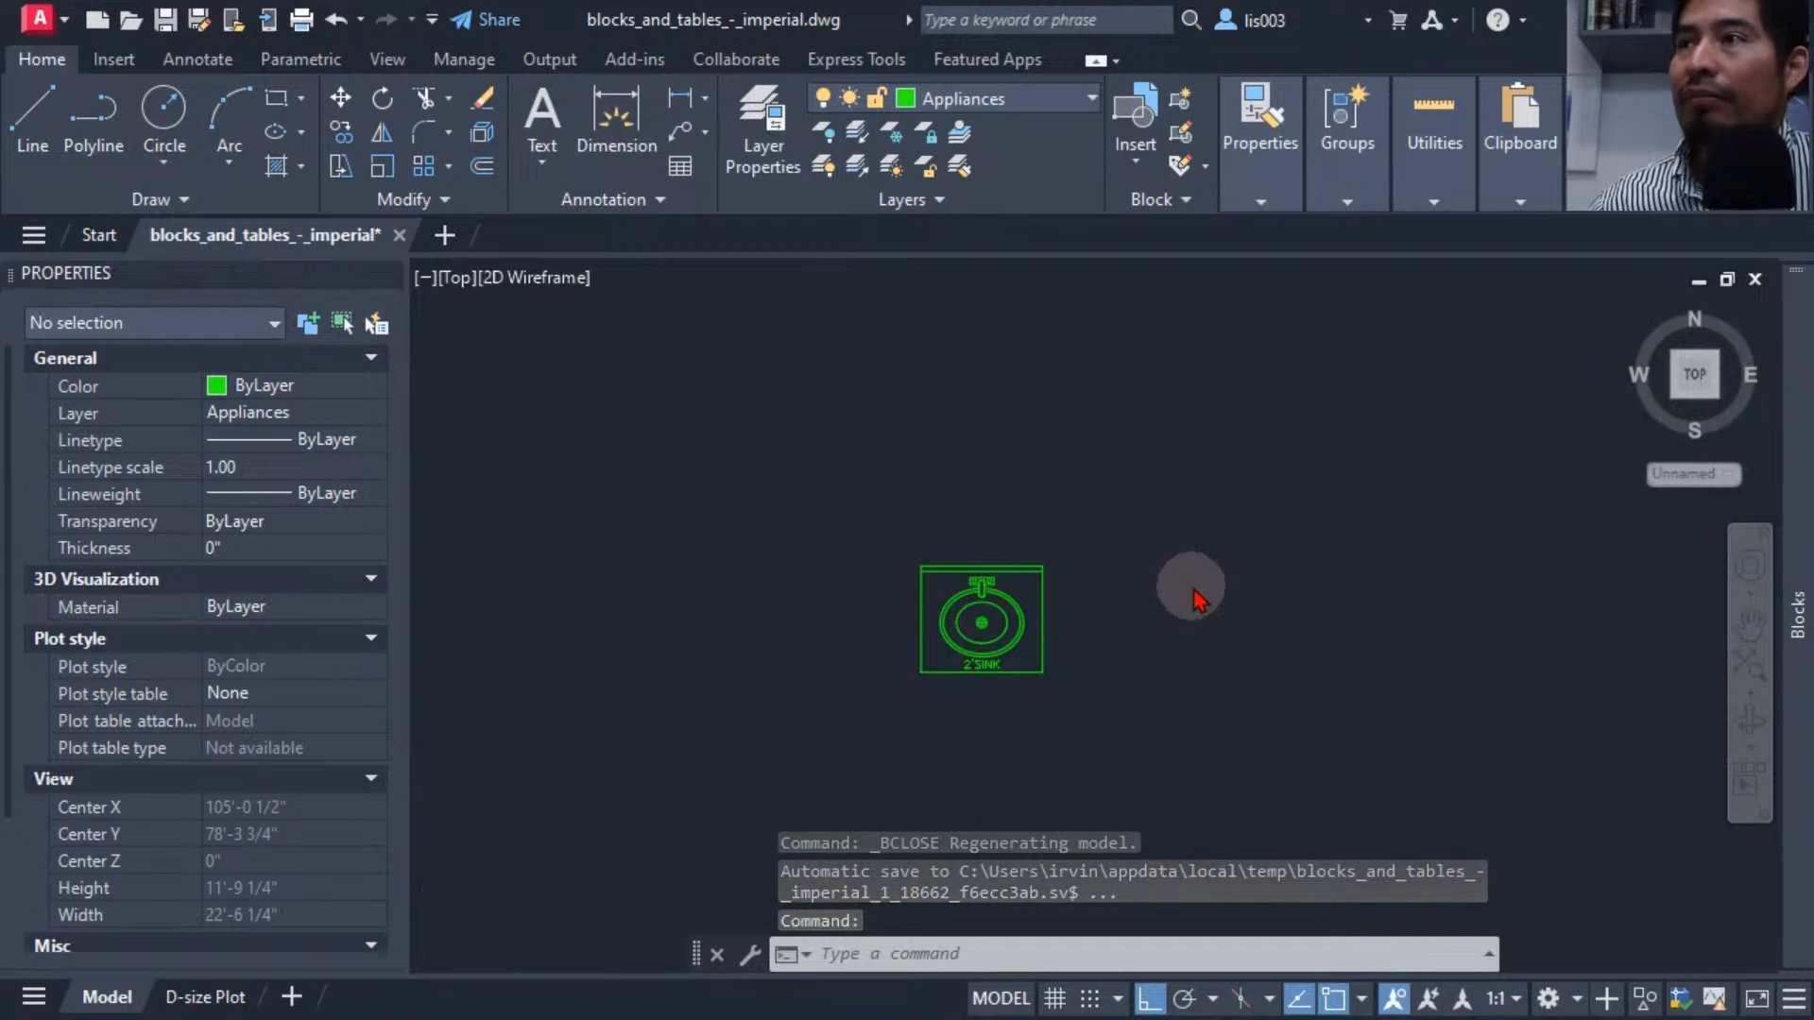
scroll(1187, 596, down, 5)
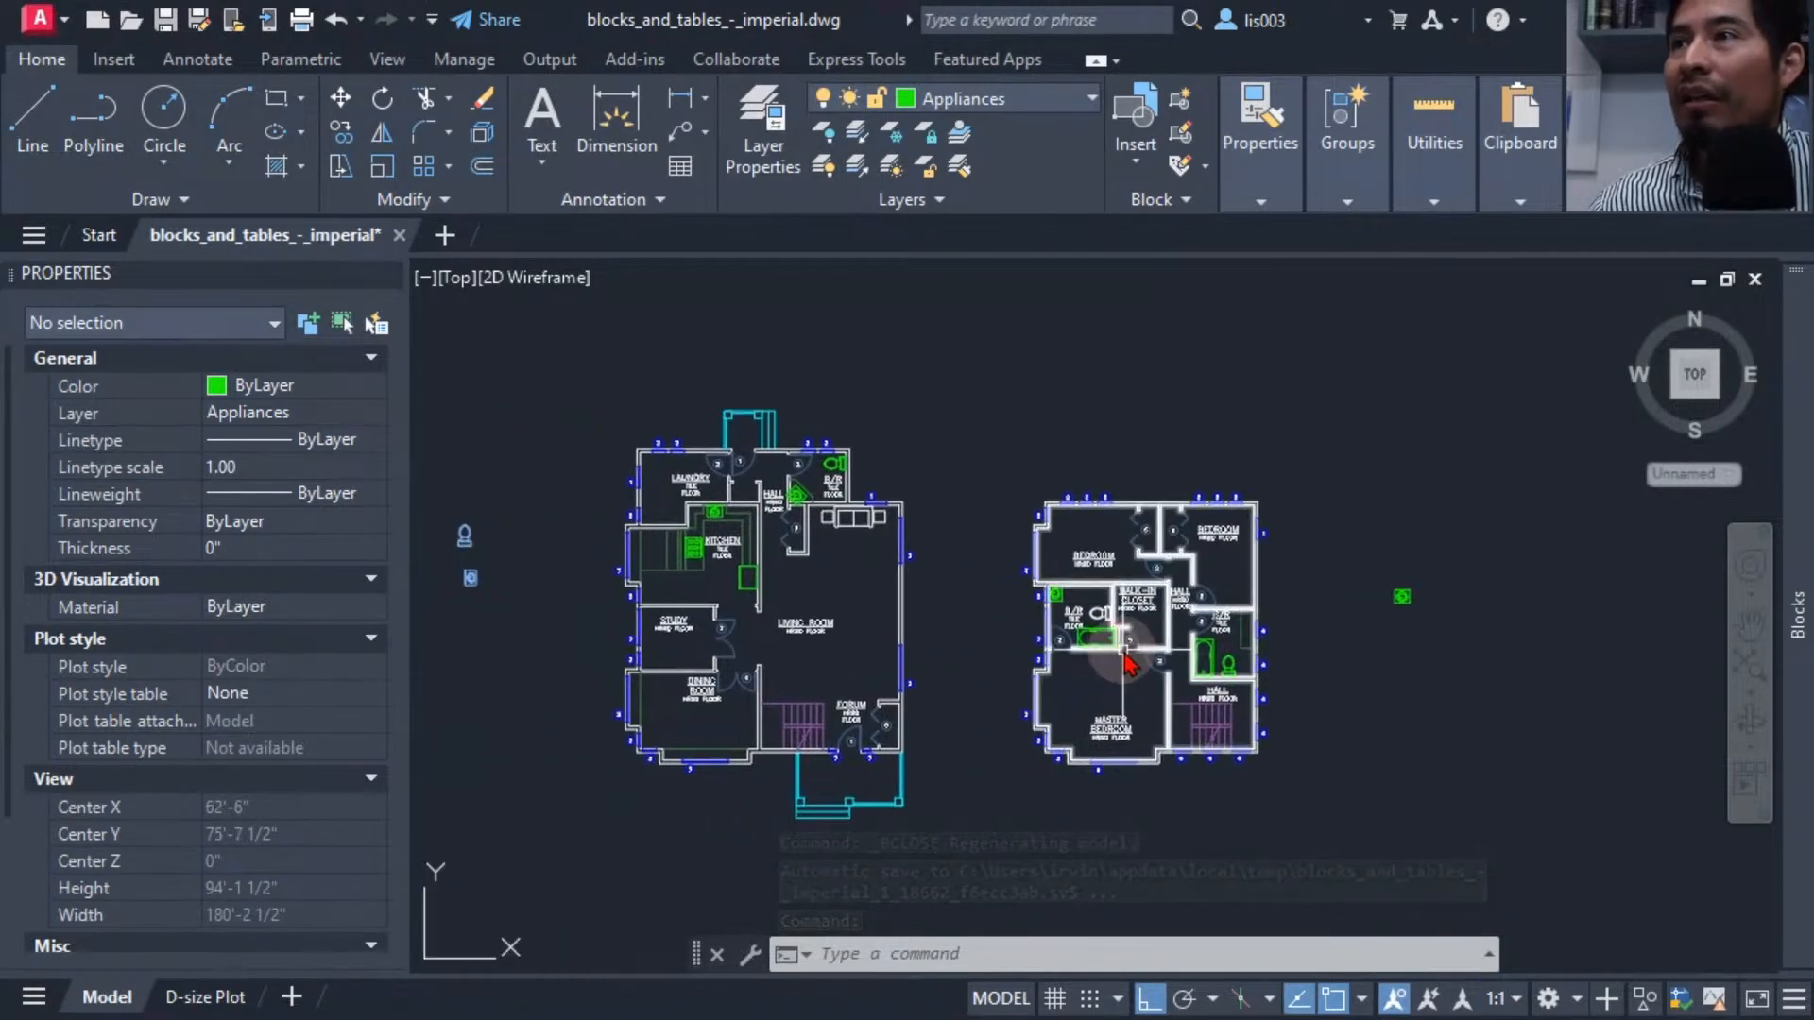
scroll(921, 624, up, 5)
scroll(1090, 619, up, 5)
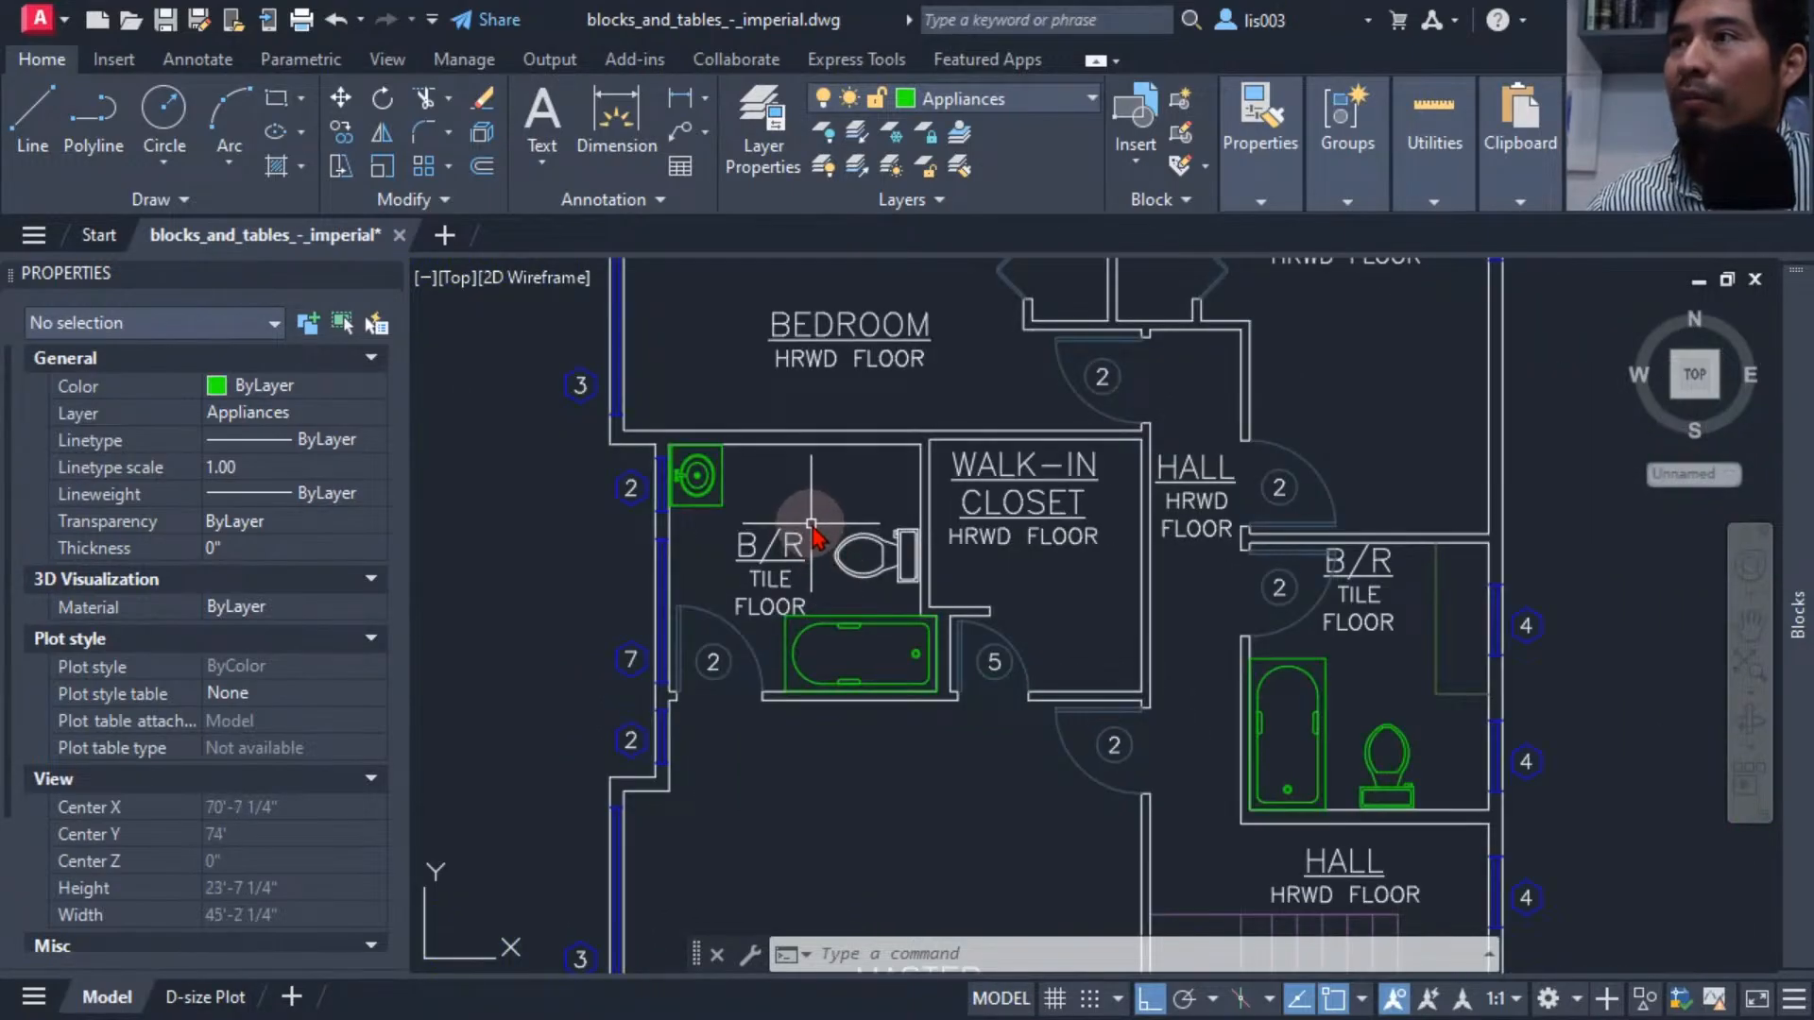
middle_drag(811, 524, 796, 570)
click(682, 520)
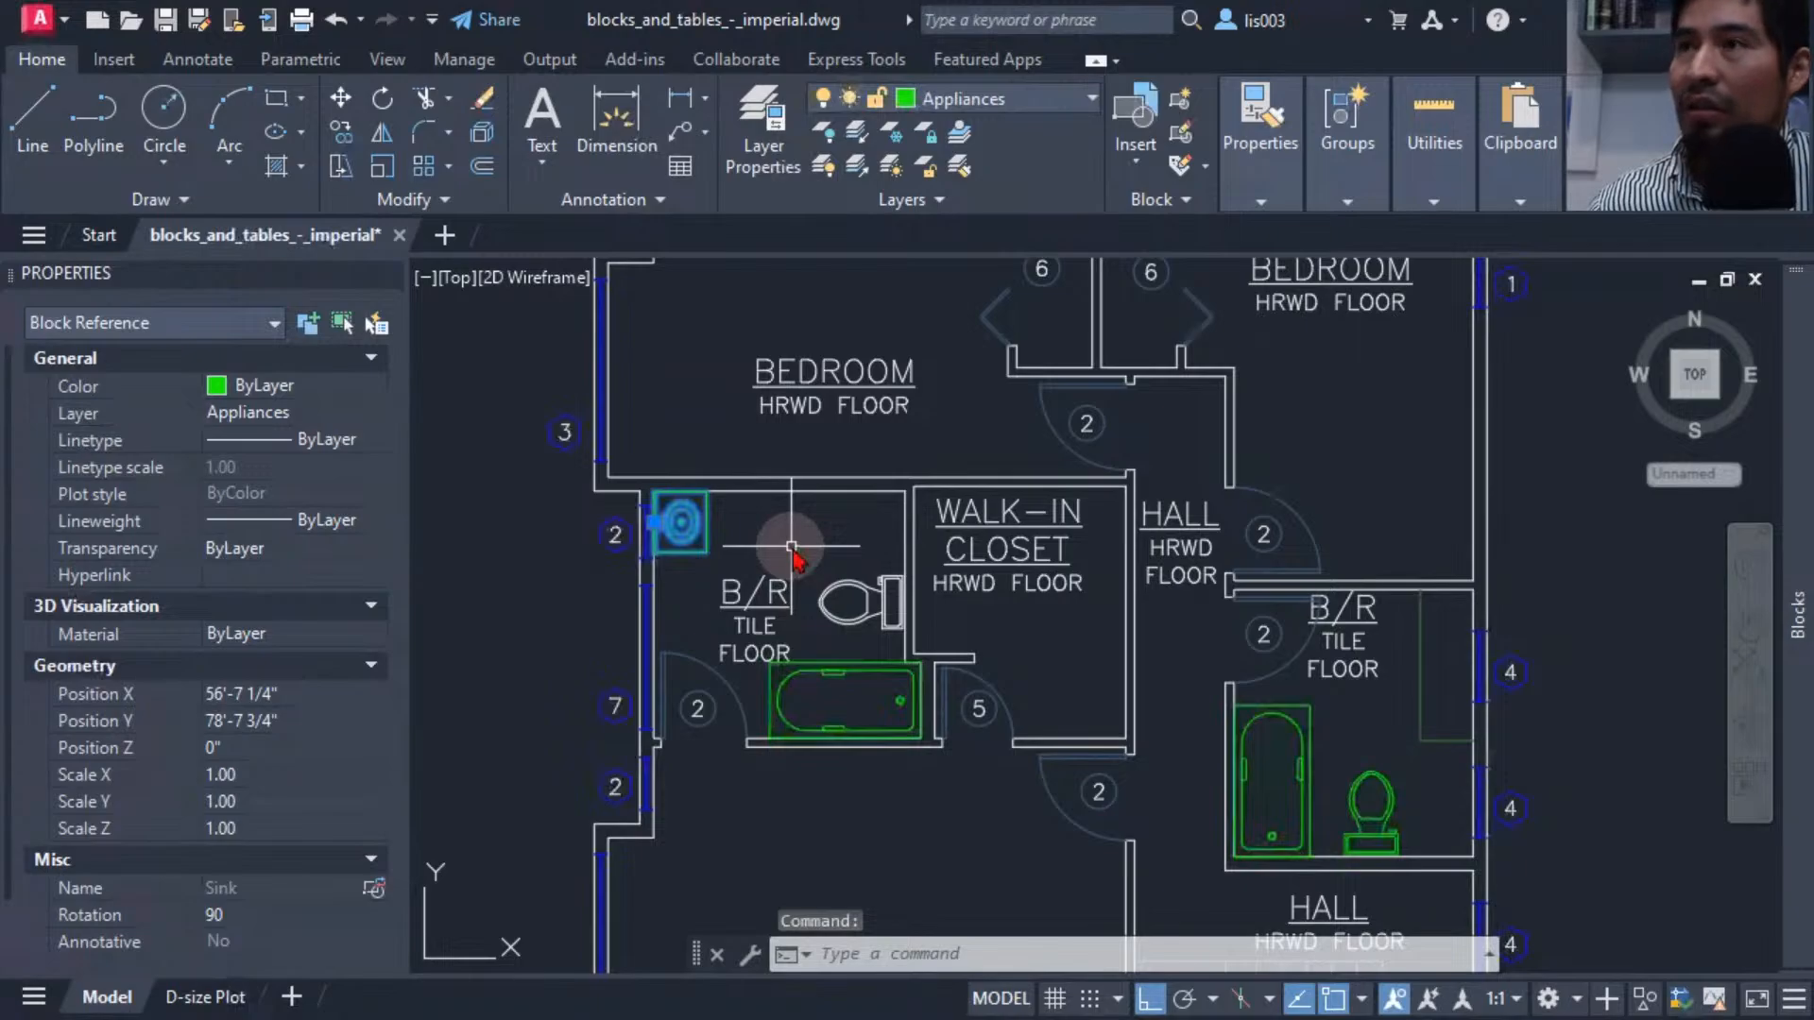
key(Delete)
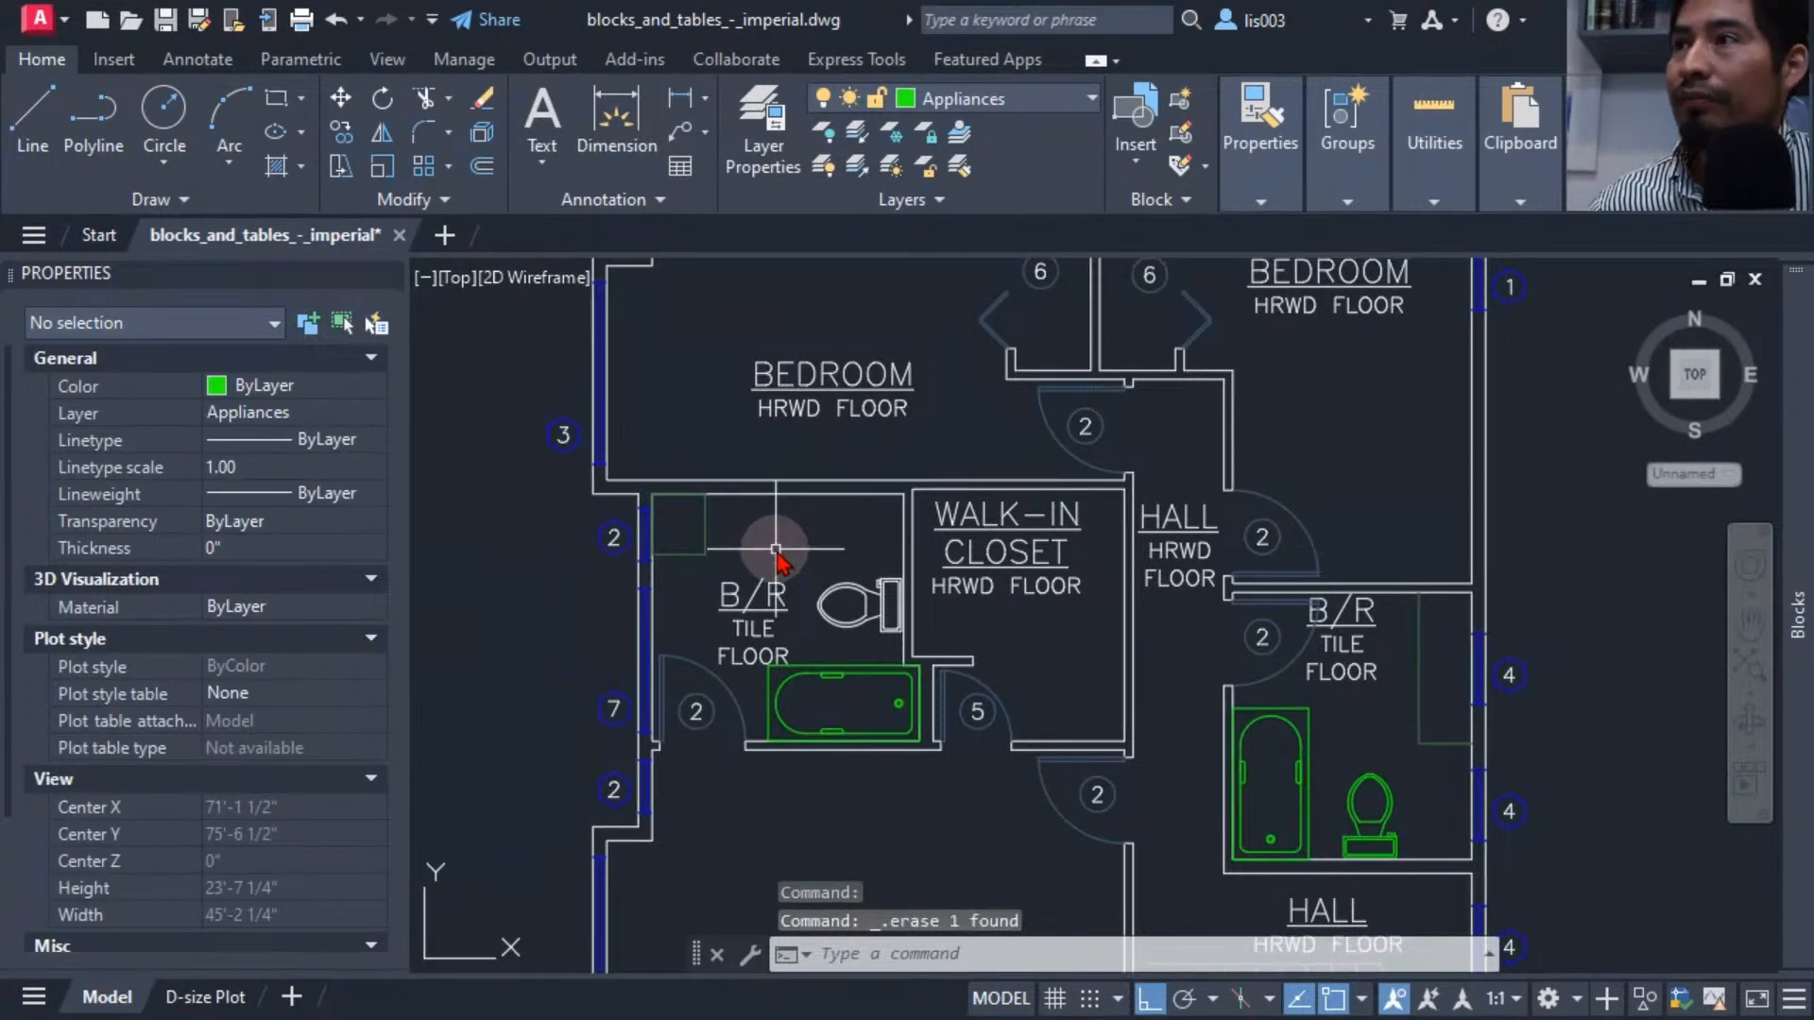
Insert the LazySink block from the recent blocks into the upper-floor bathroom, at the wall corner where the old sink was.
scroll(660, 534, up, 5)
mouse_move(693, 515)
middle_down()
mouse_move(711, 489)
mouse_move(812, 542)
middle_up()
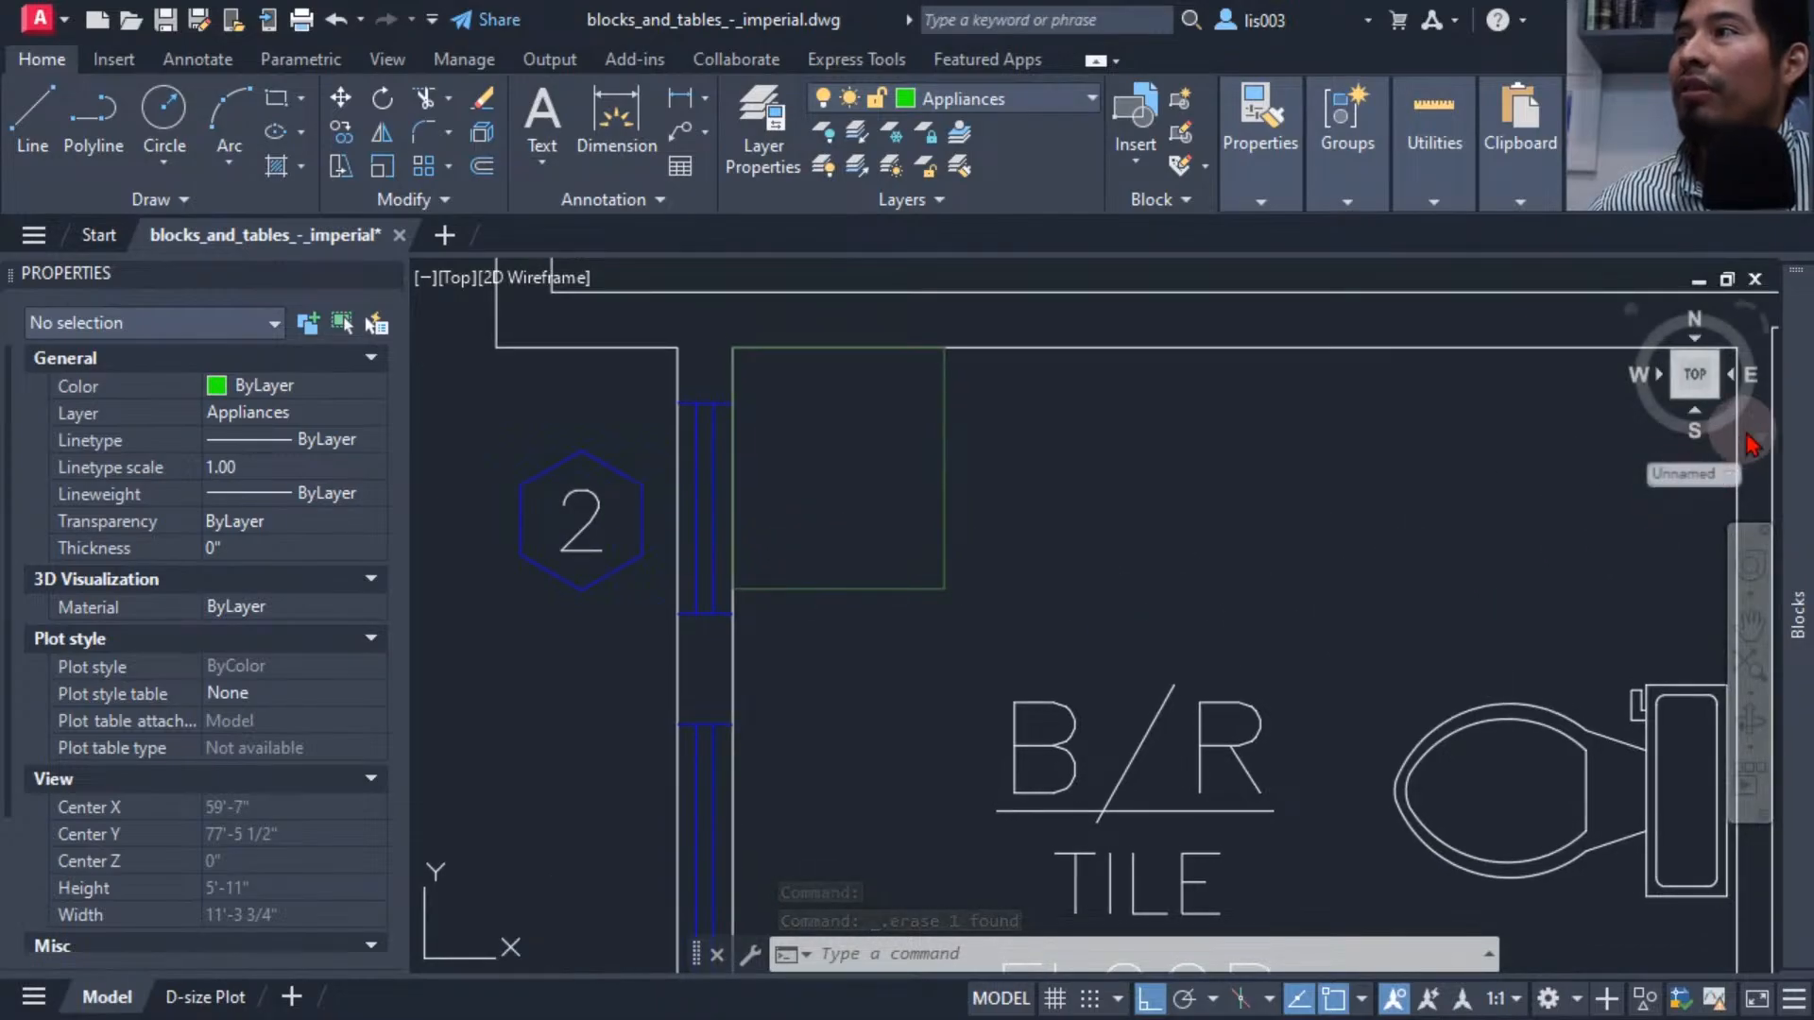
mouse_move(1788, 433)
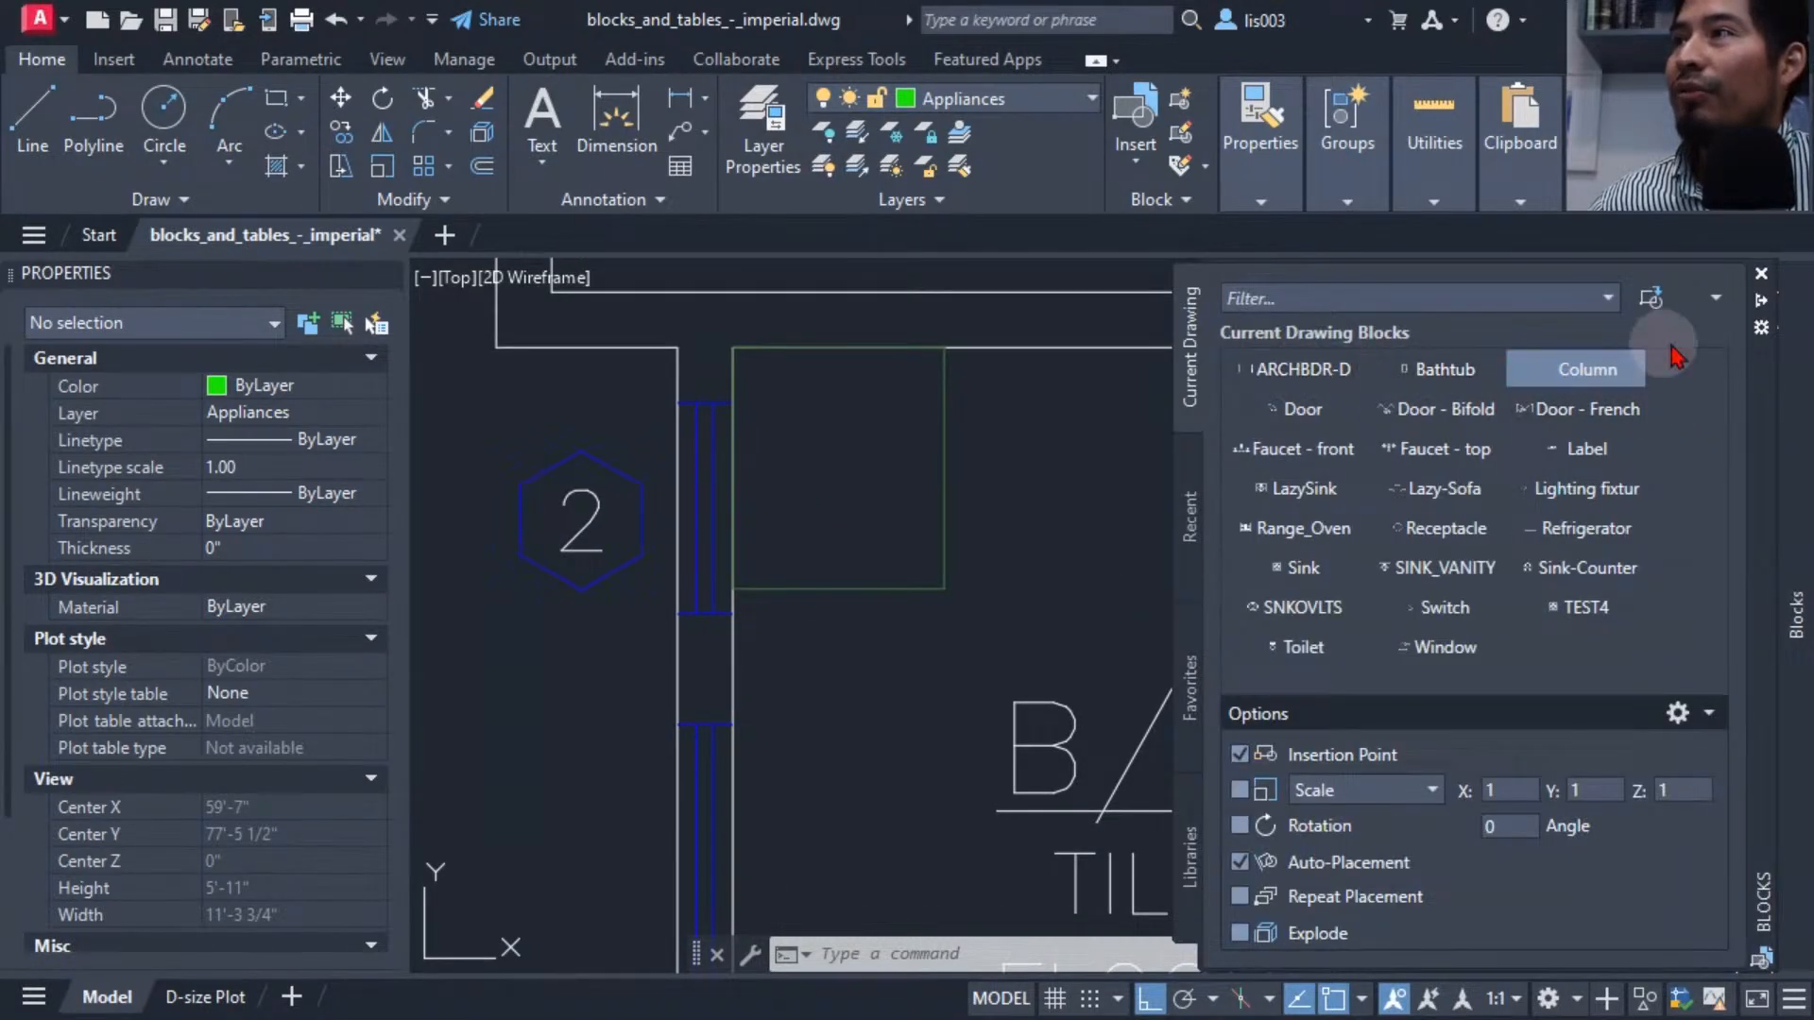
click(1761, 301)
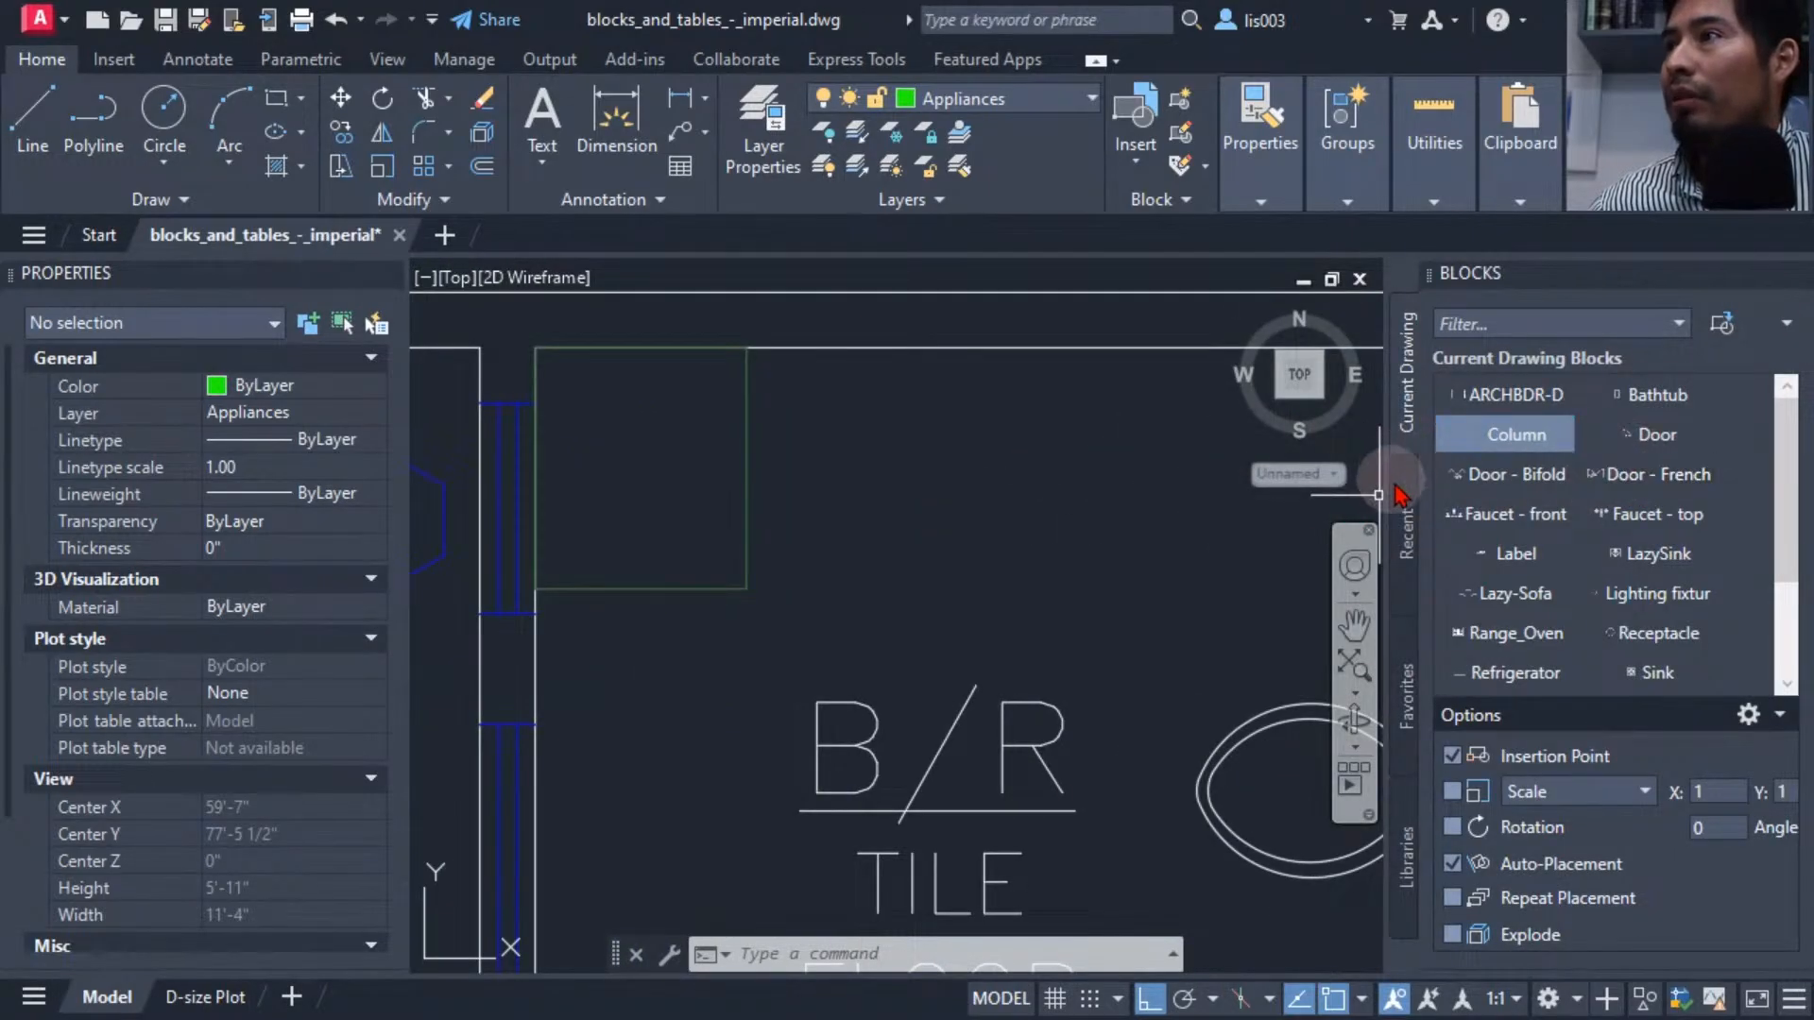
click(1406, 519)
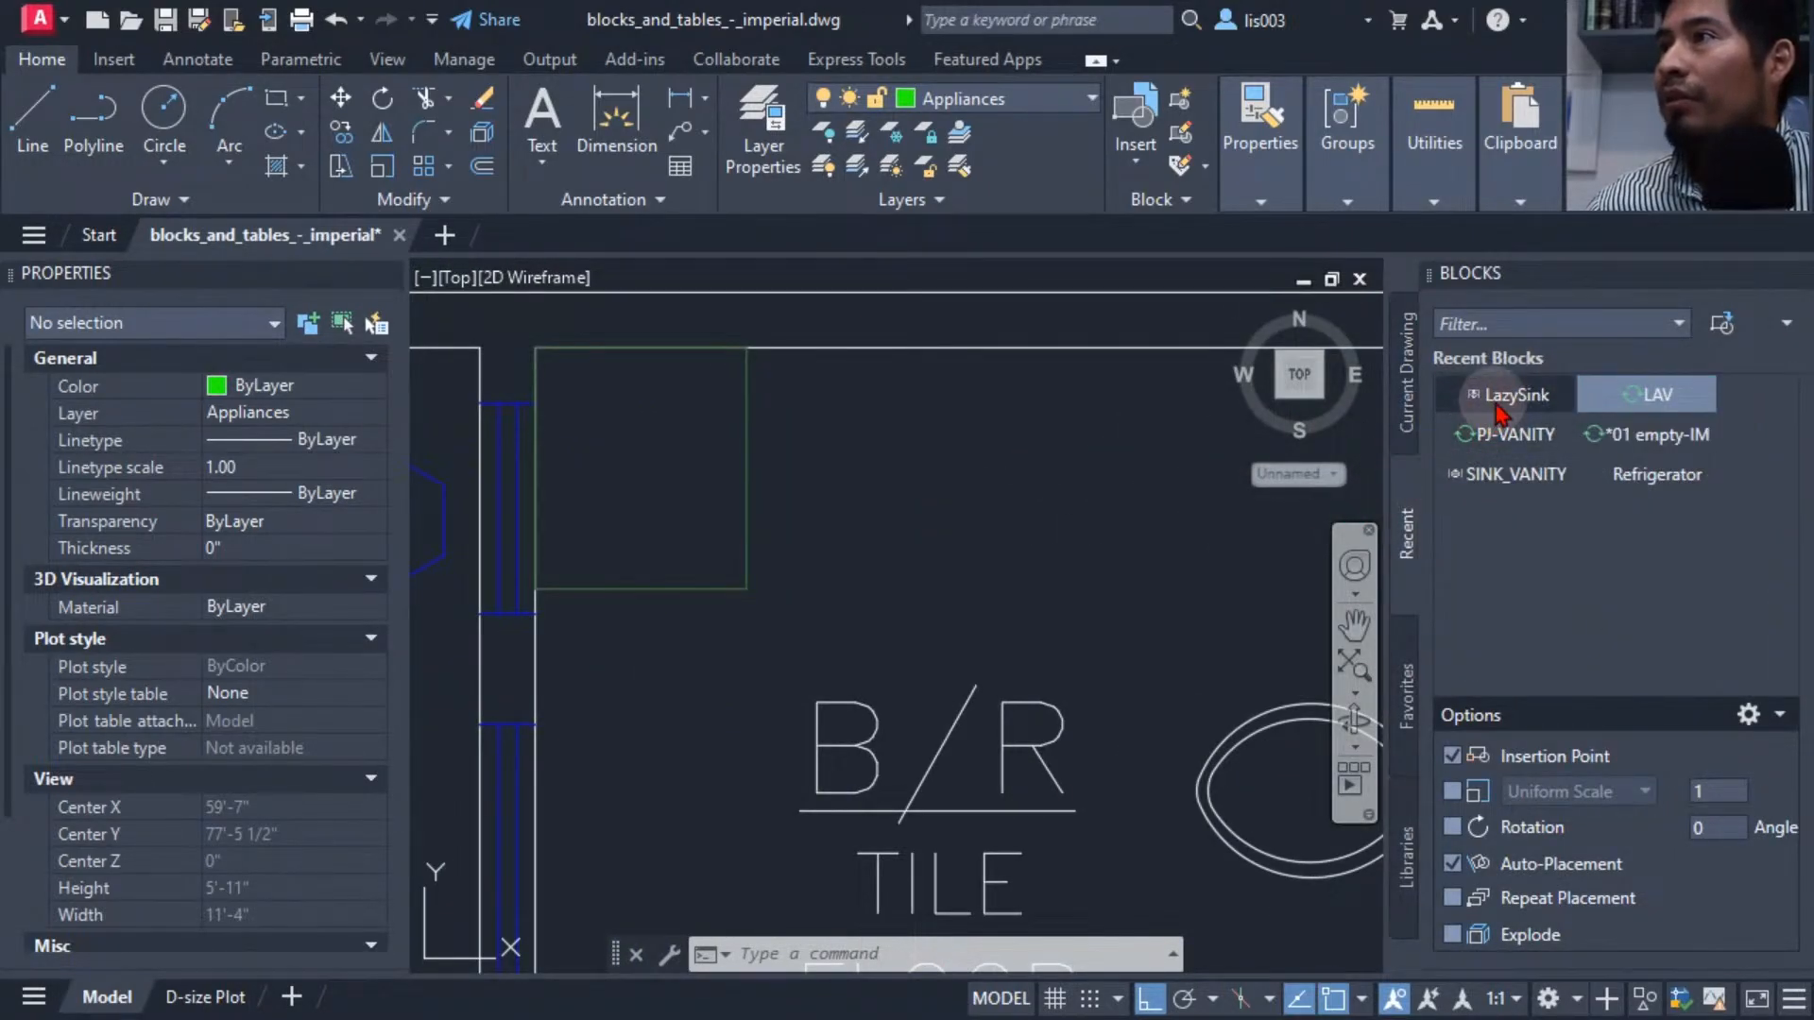
mouse_move(1498, 413)
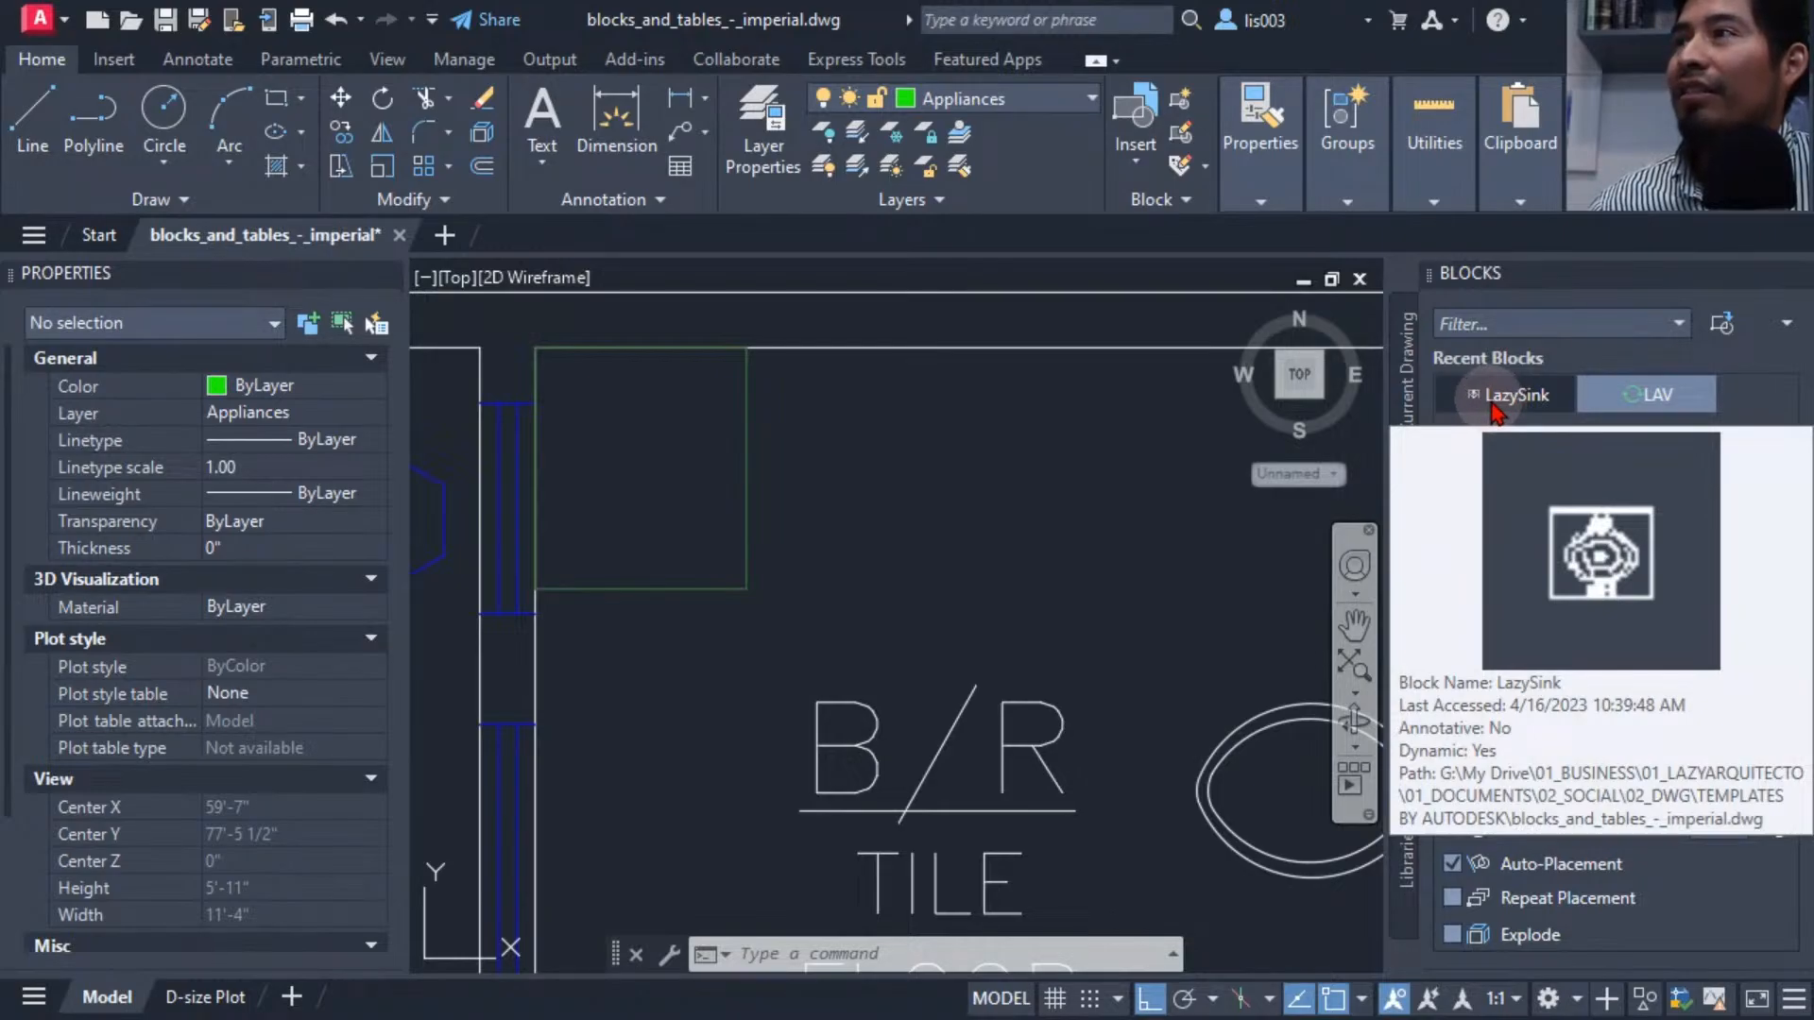
click(1496, 413)
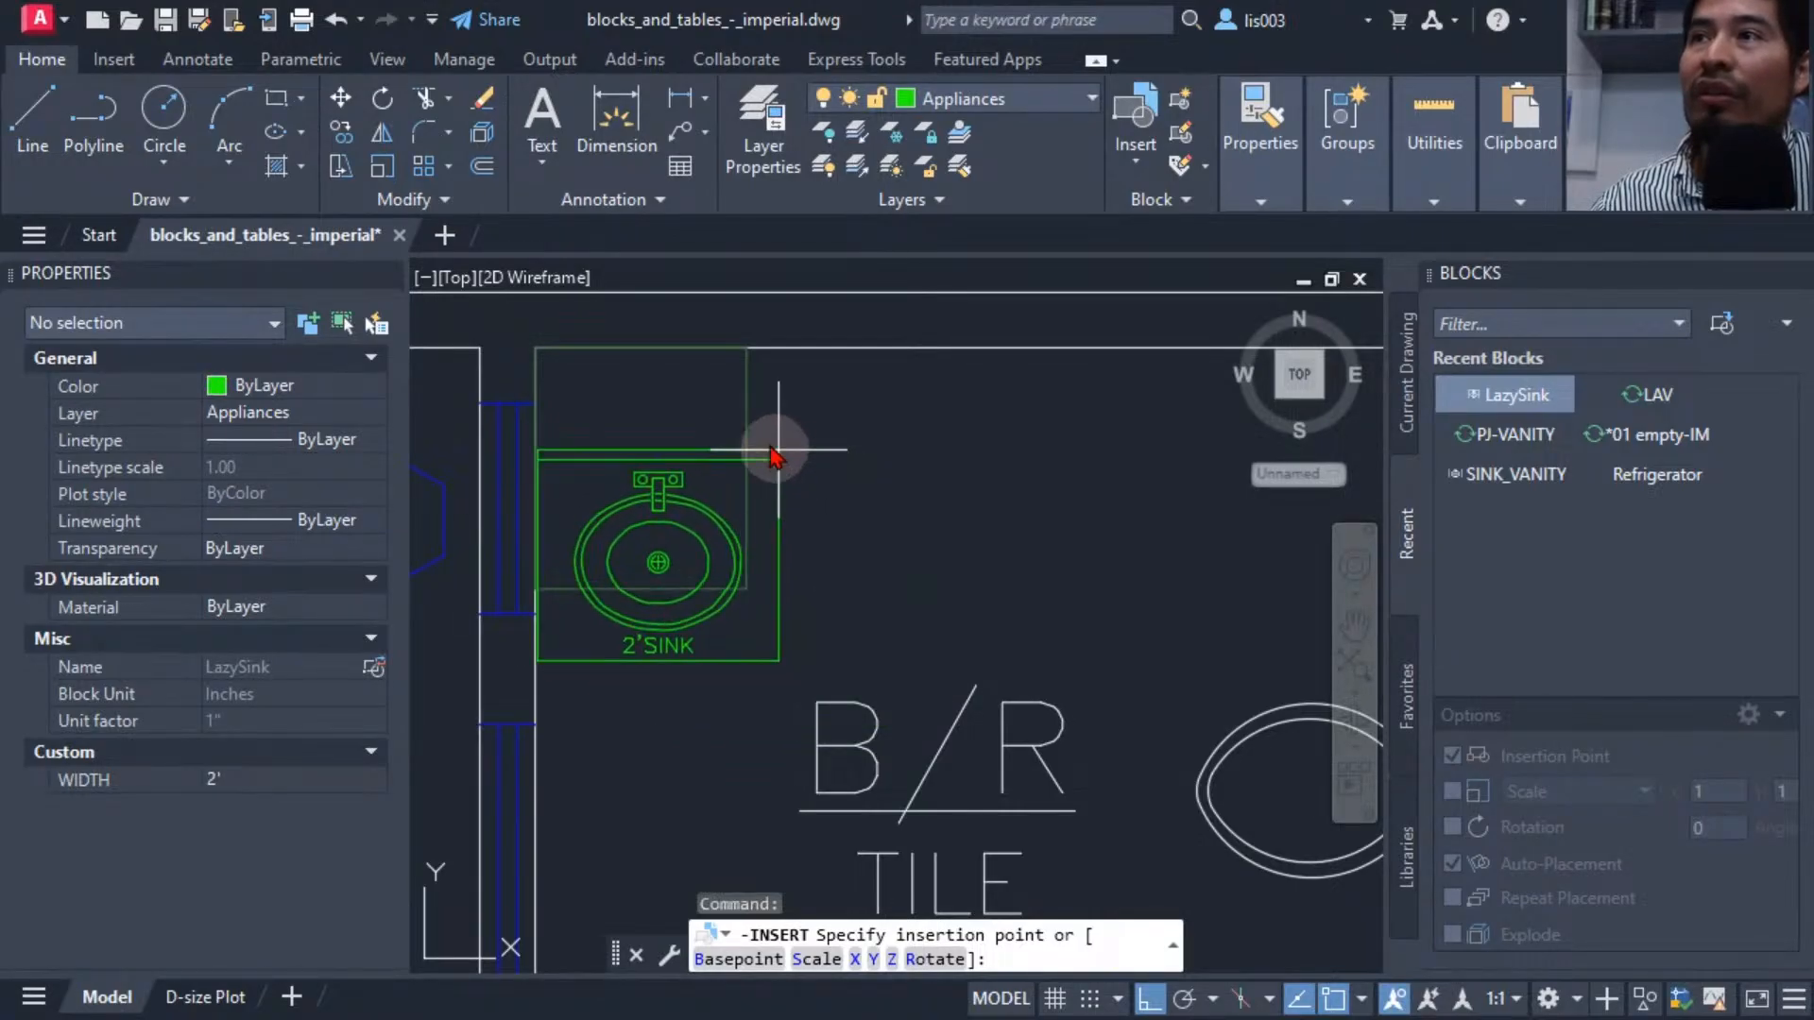
click(546, 371)
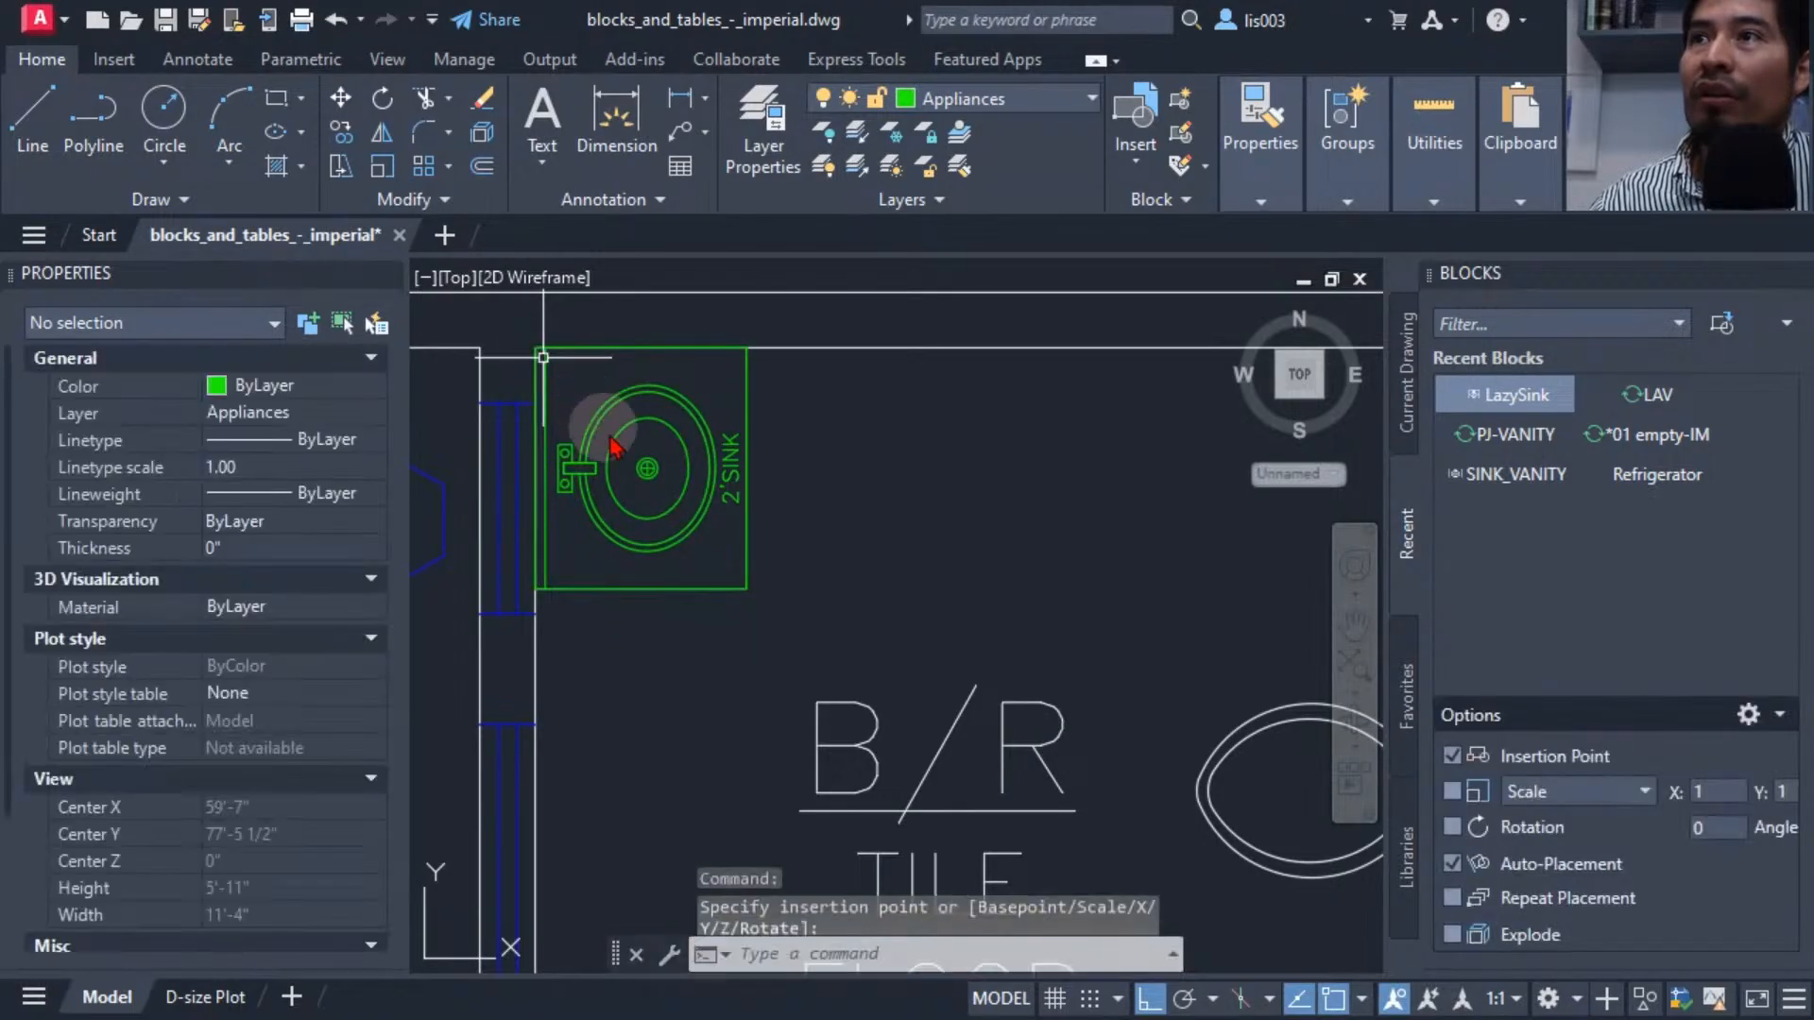
Insert a second LazySink block at the upper wall corner of the other bathroom, rotated 270°.
scroll(629, 557, down, 6)
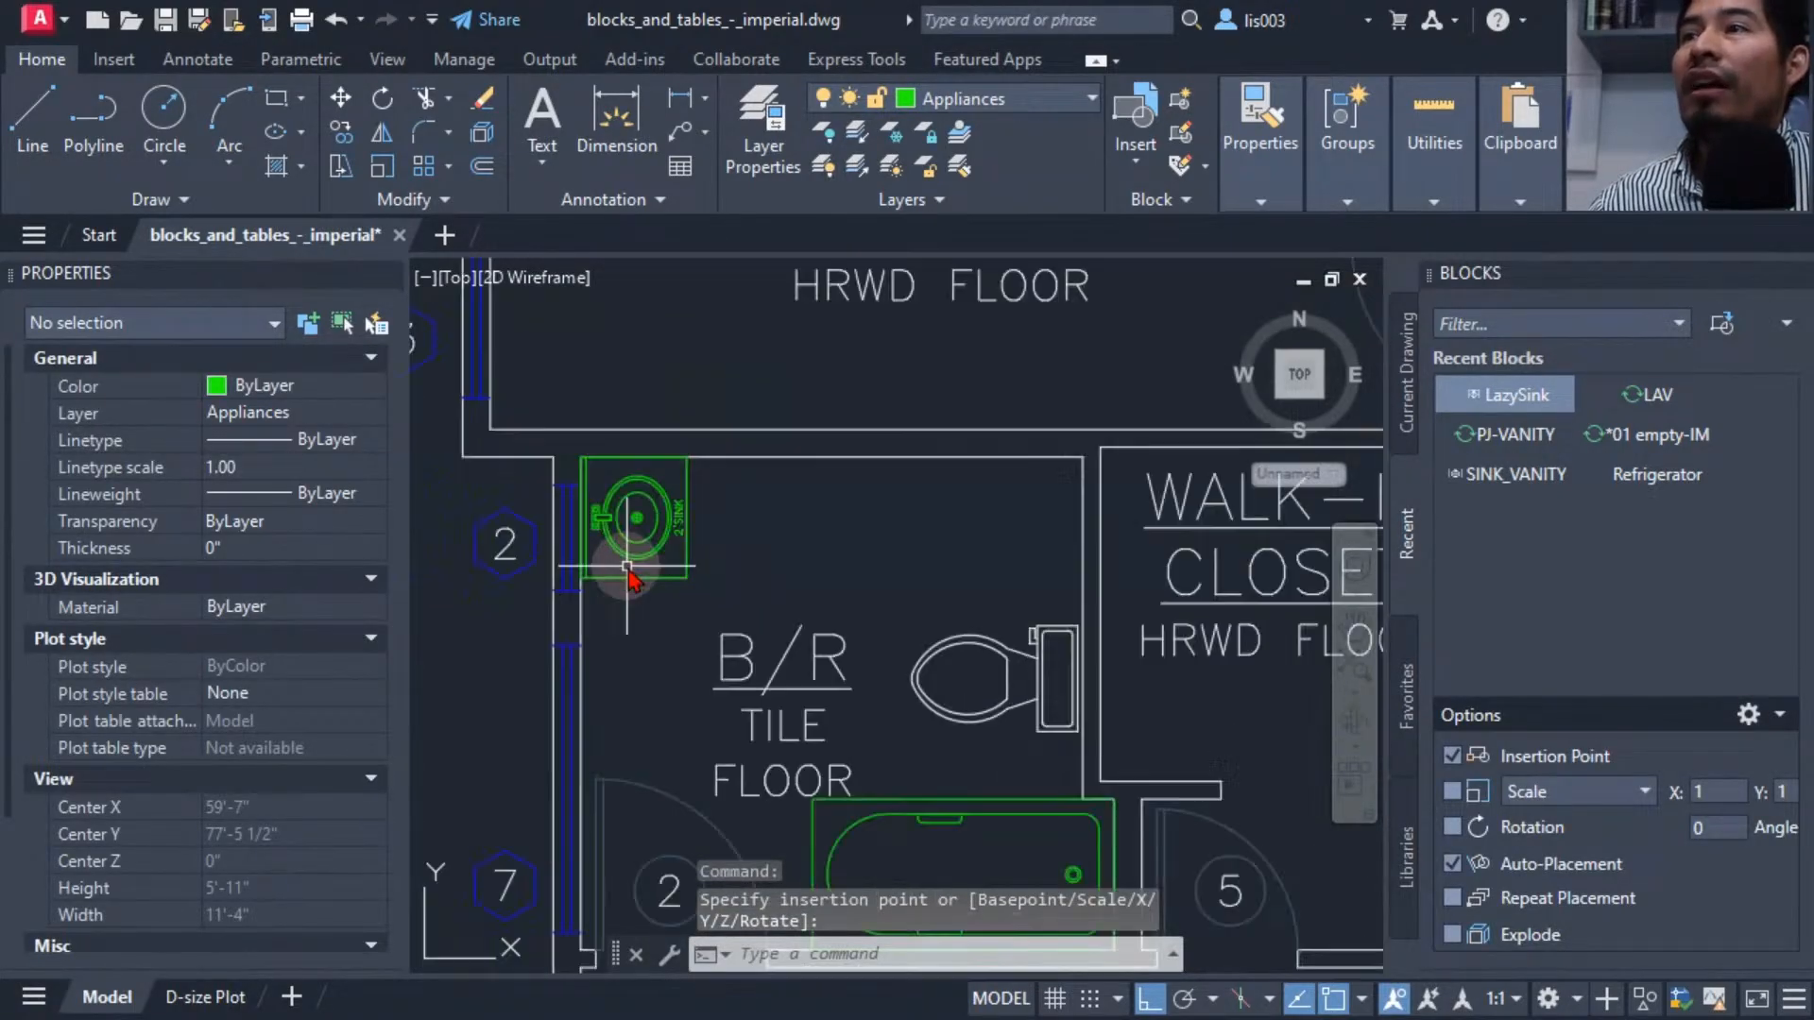
click(729, 589)
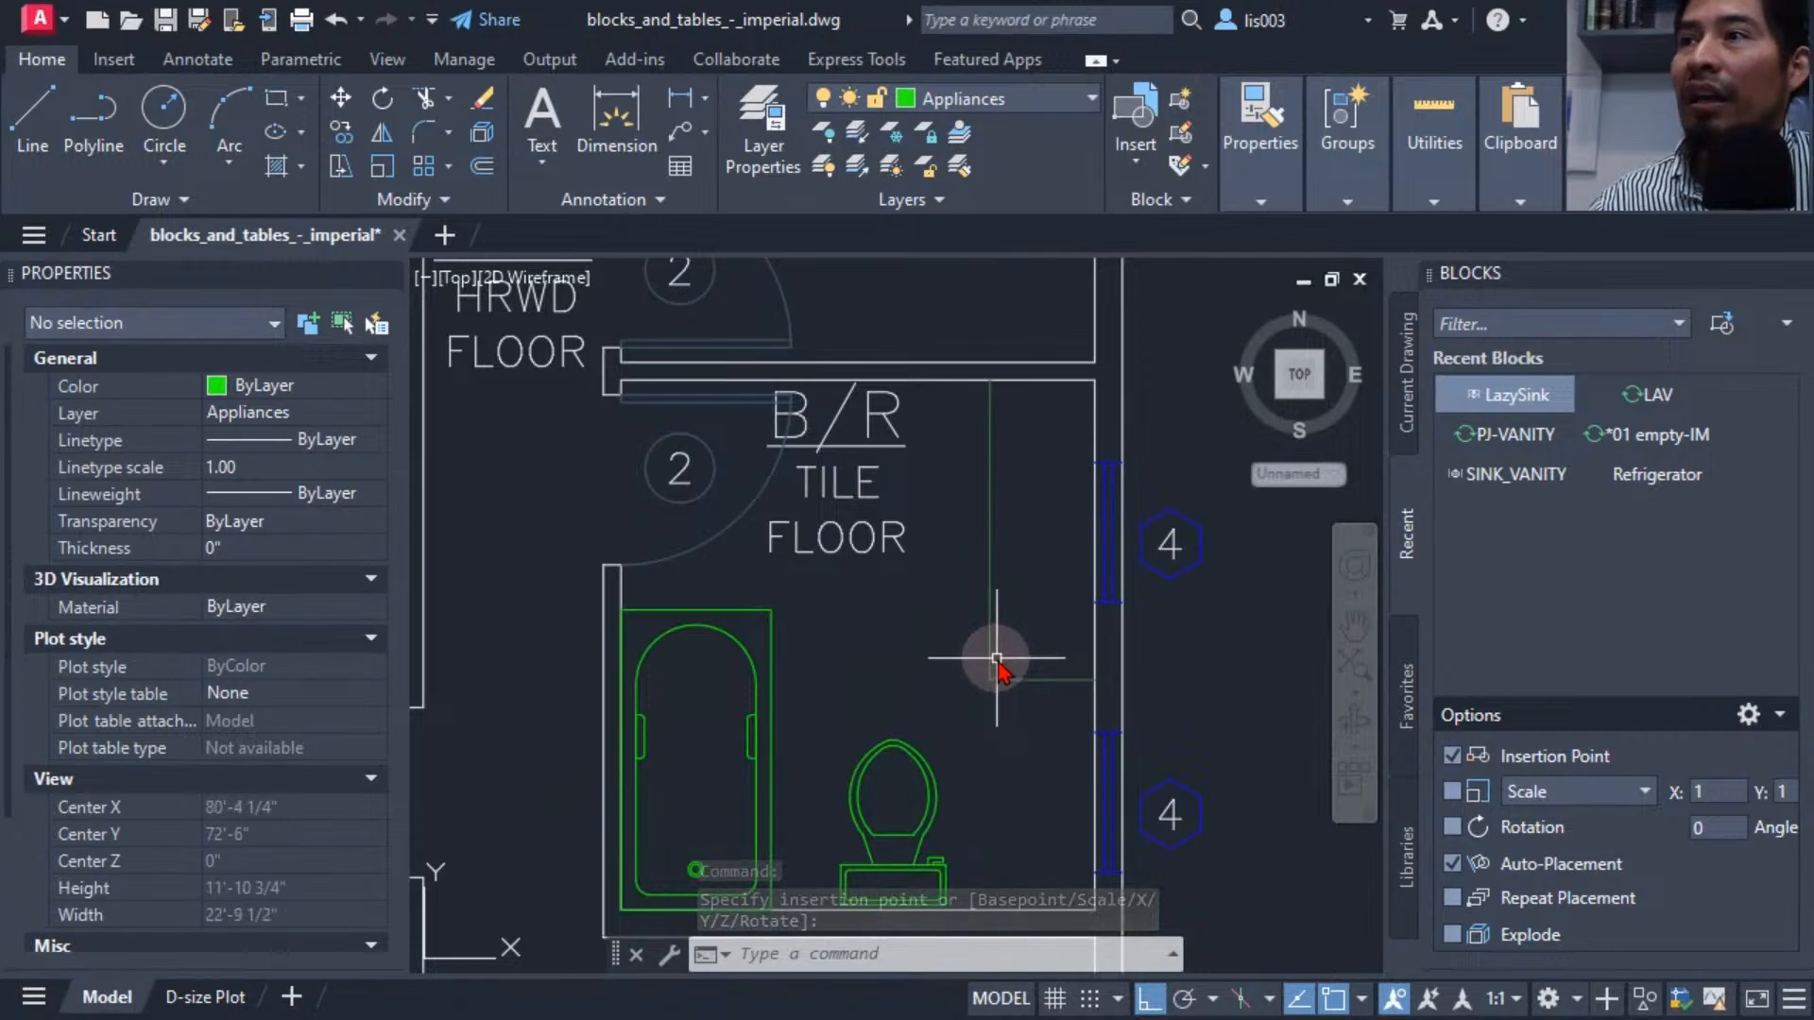
middle_drag(952, 634, 898, 597)
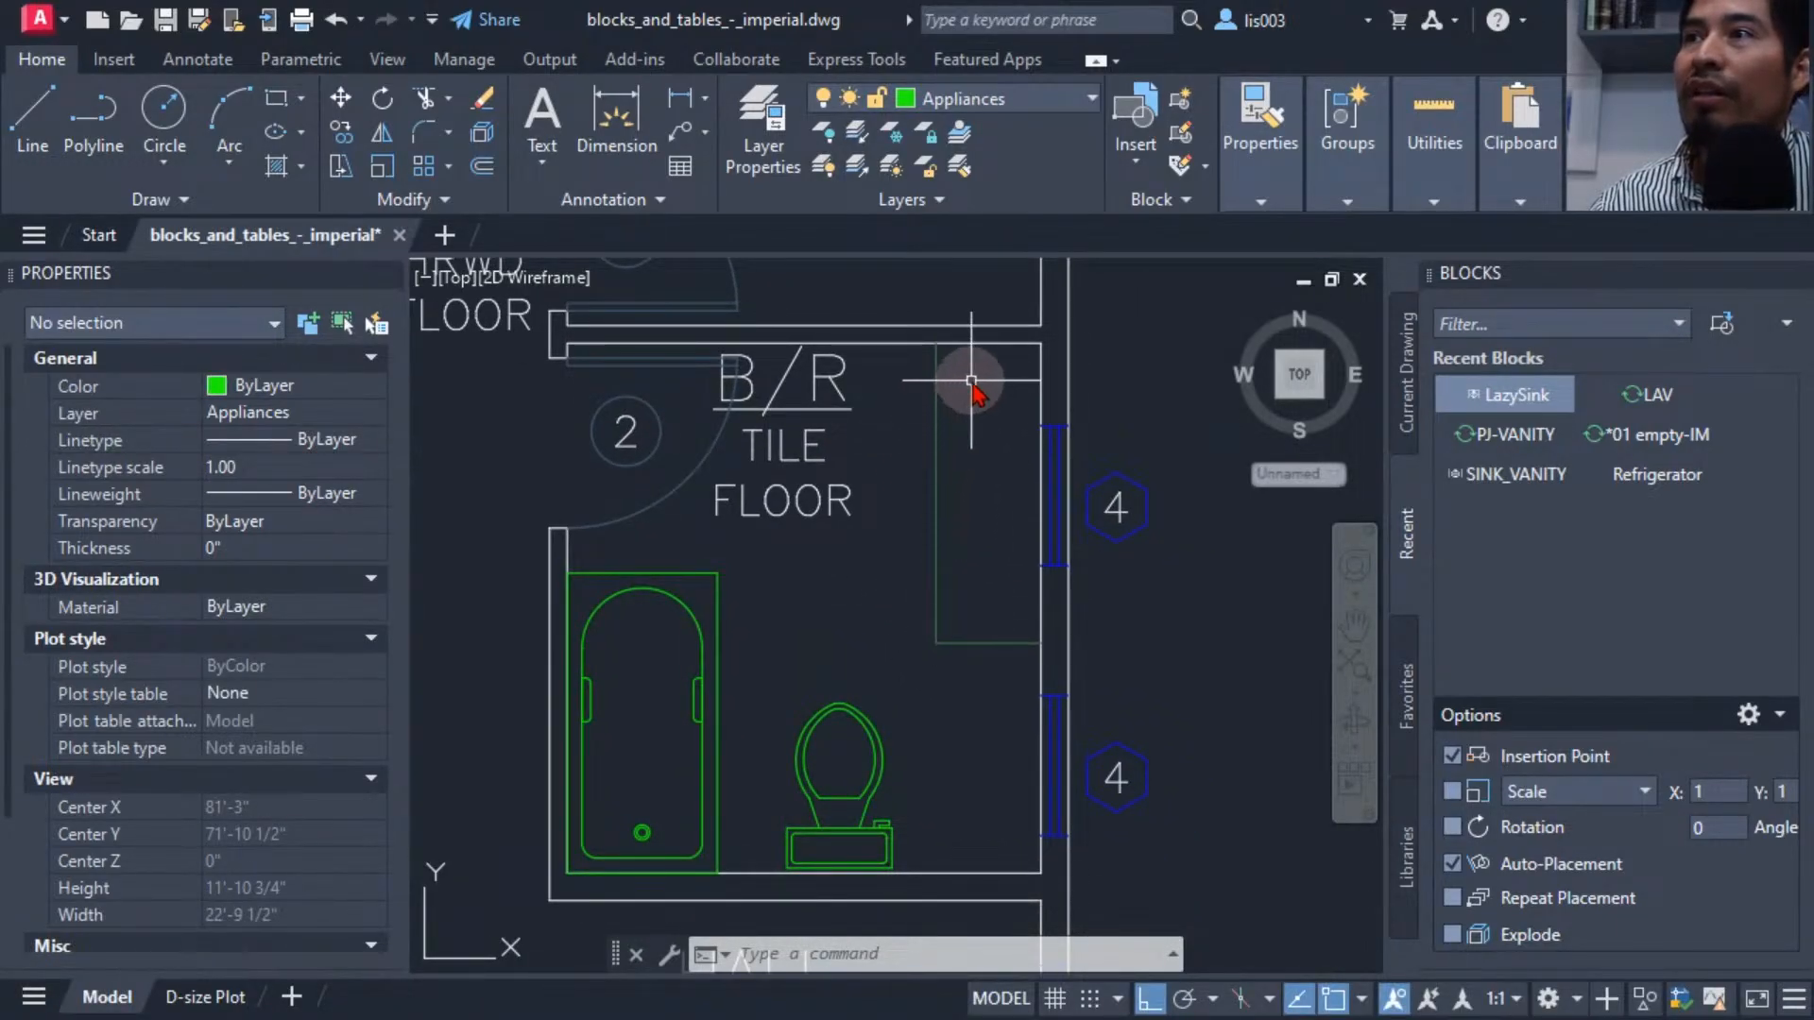
scroll(971, 387, up, 3)
scroll(970, 389, down, 2)
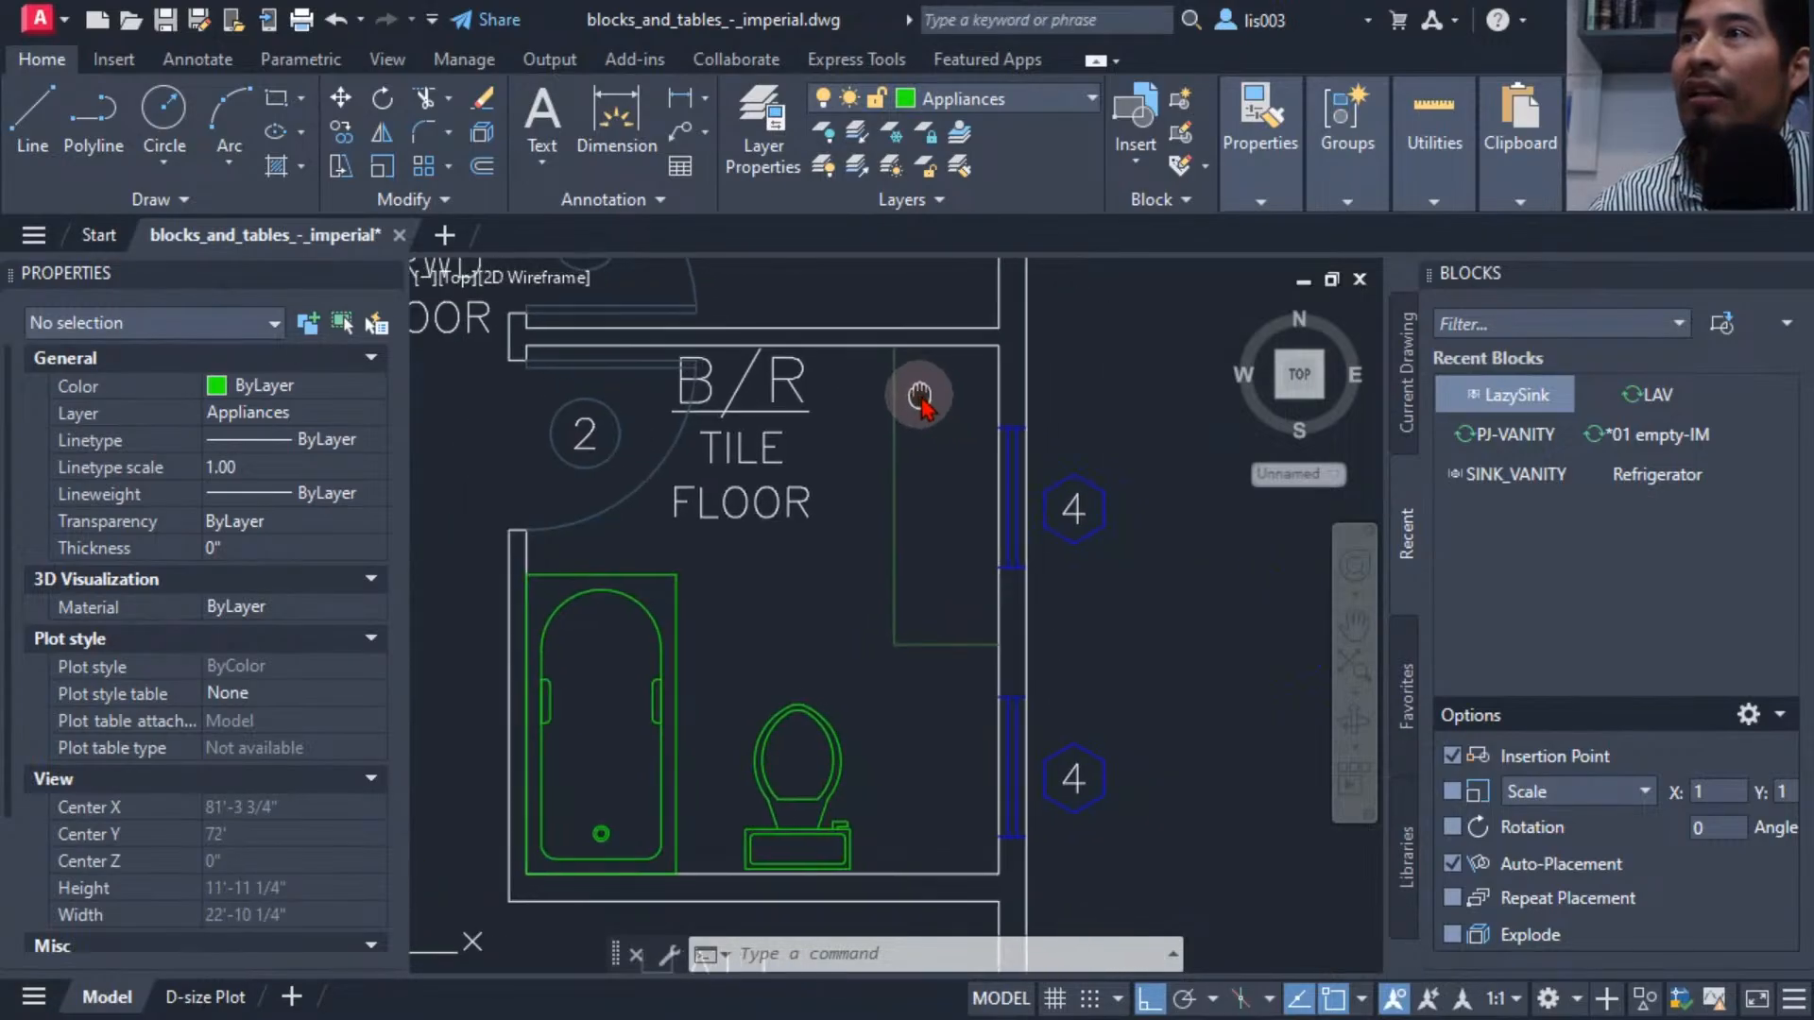
scroll(923, 397, up, 2)
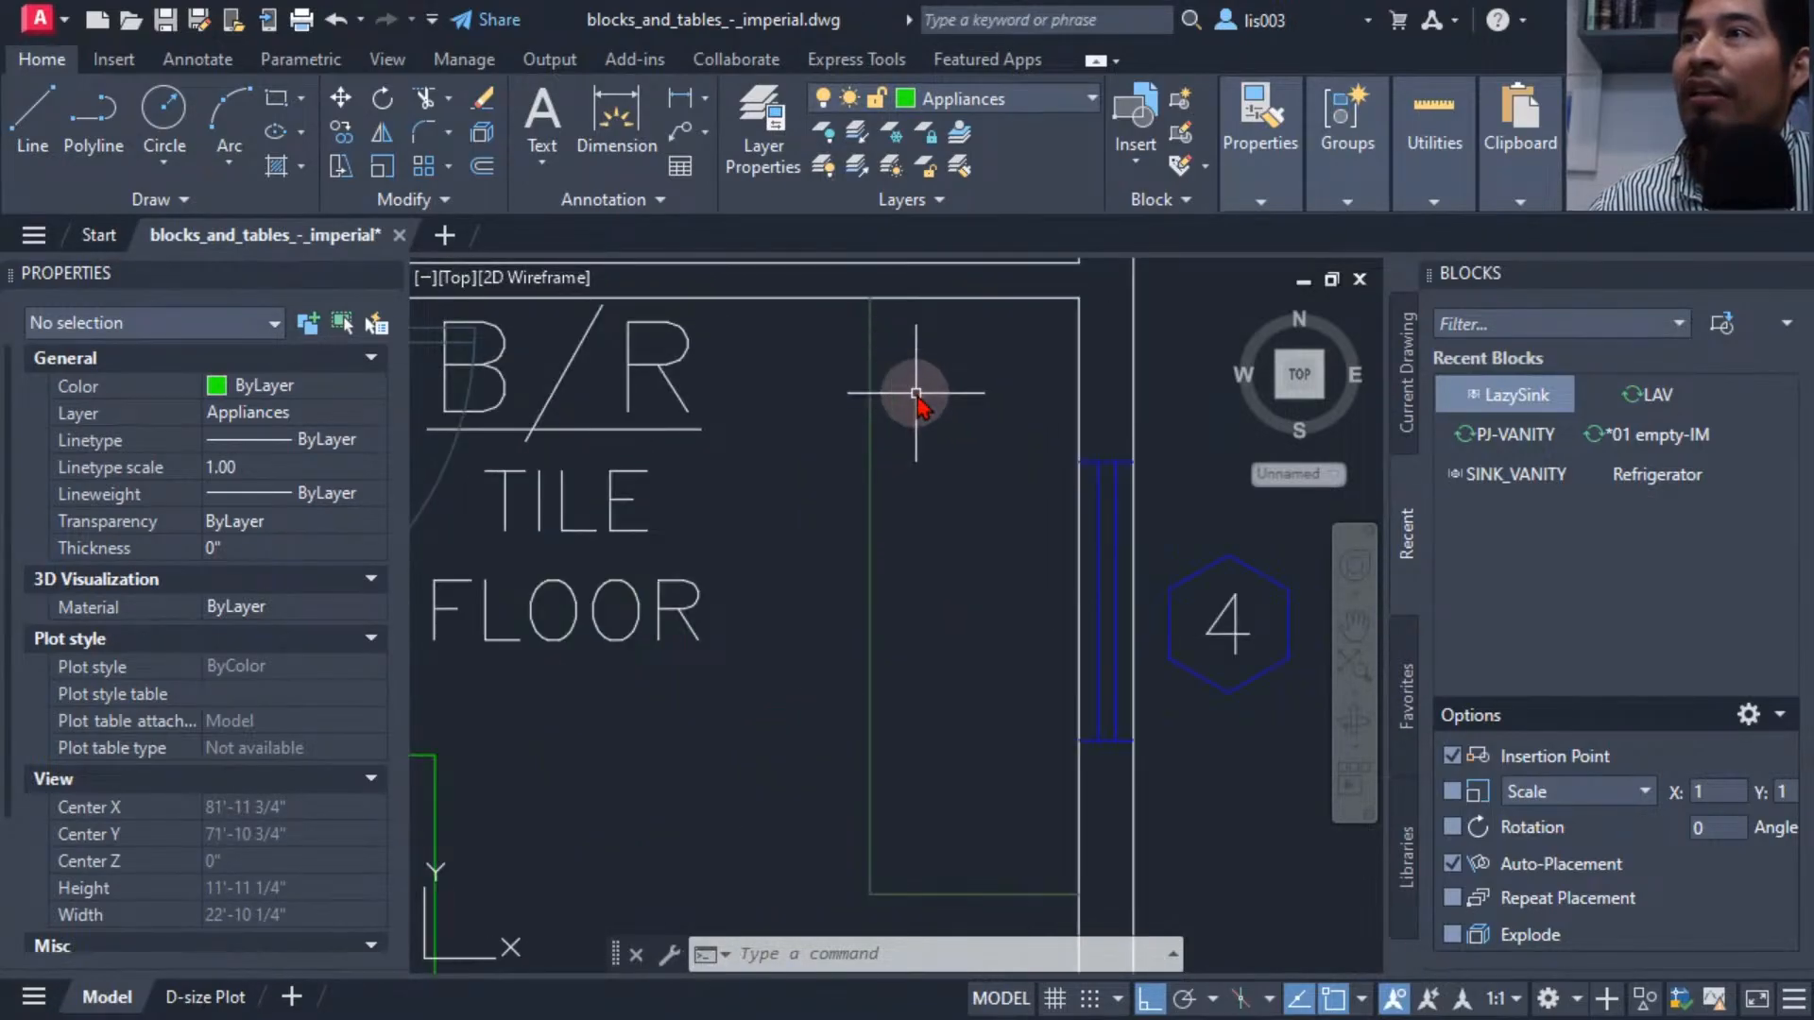
click(1476, 401)
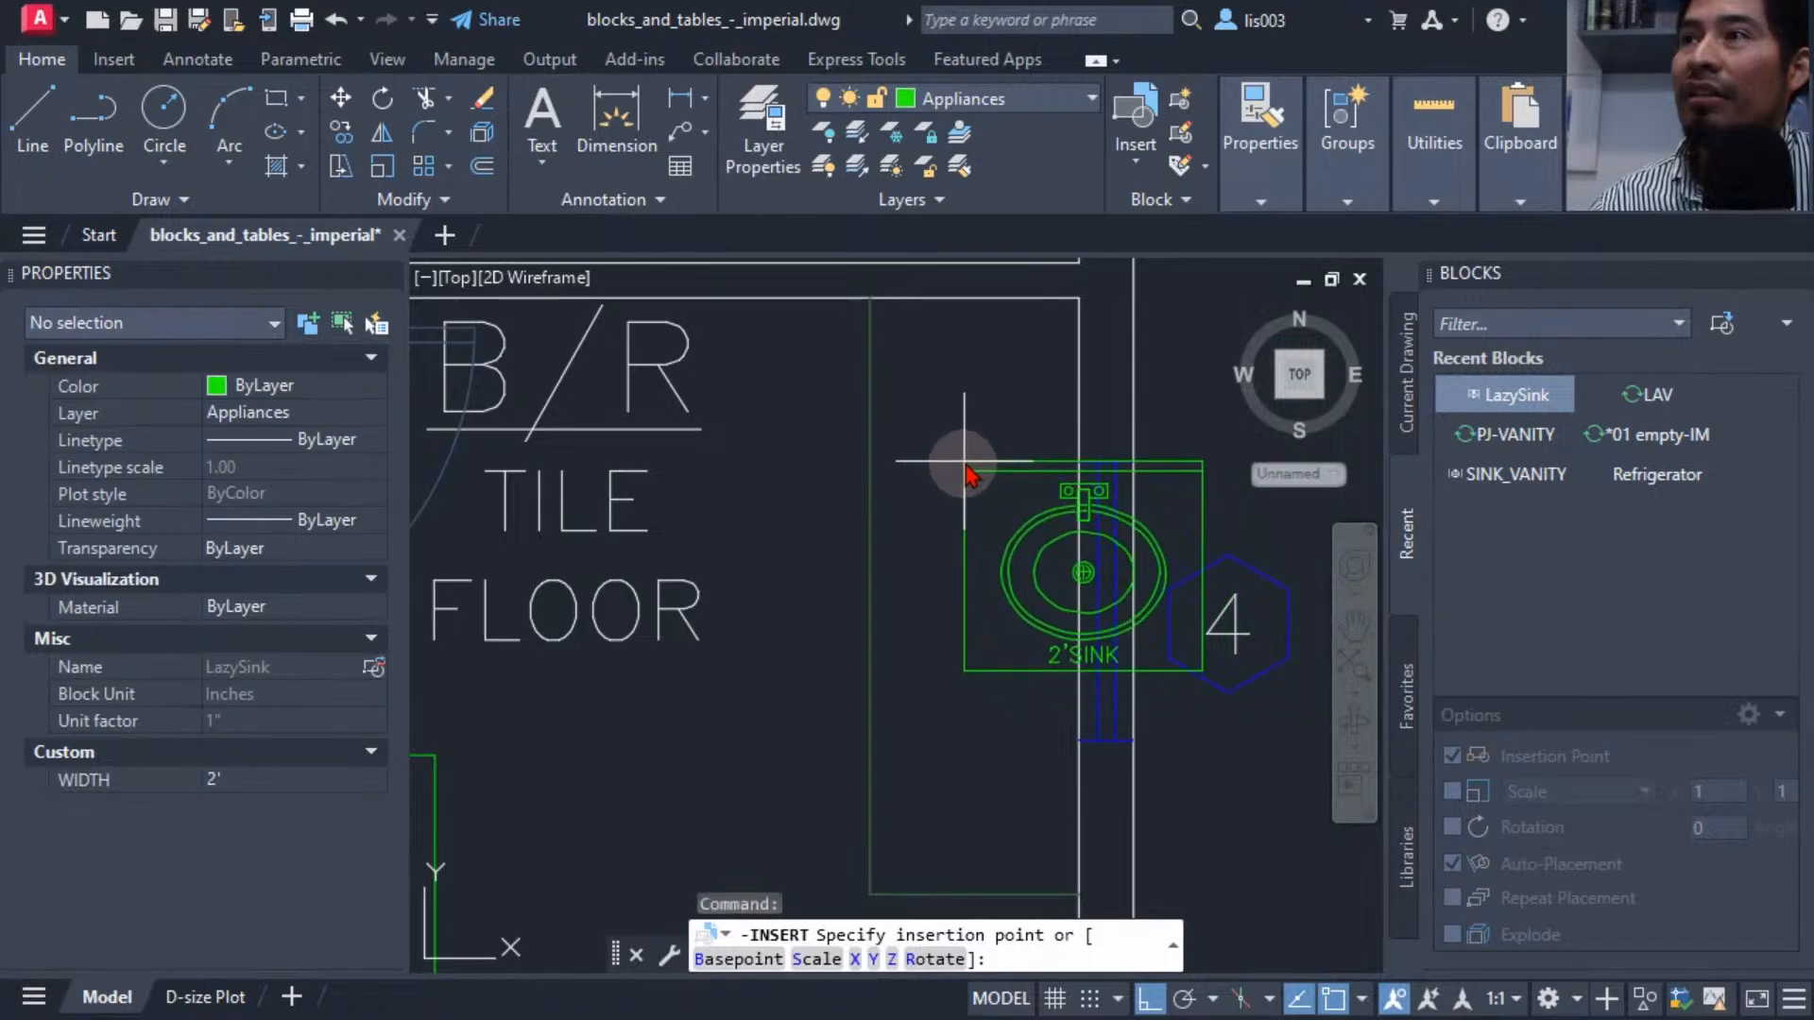
click(1078, 297)
click(1003, 364)
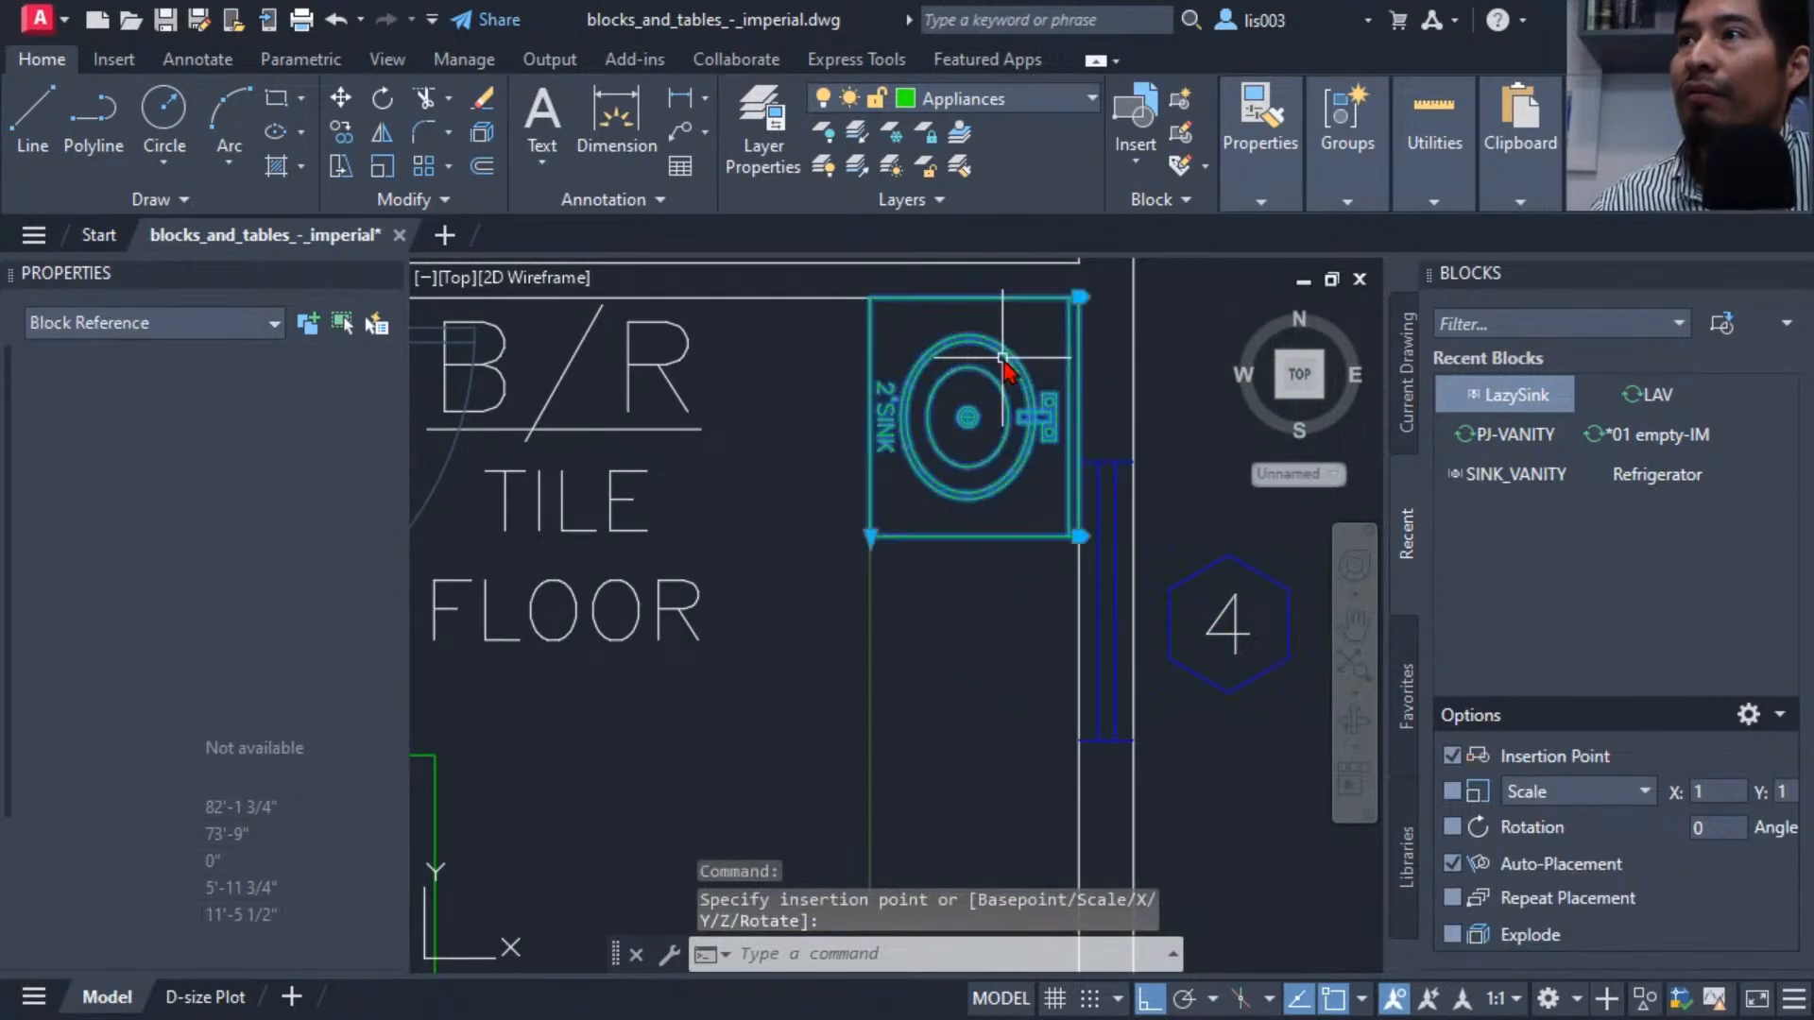
Stretch the second sink's width grip so the sink becomes the 5' size.
click(870, 537)
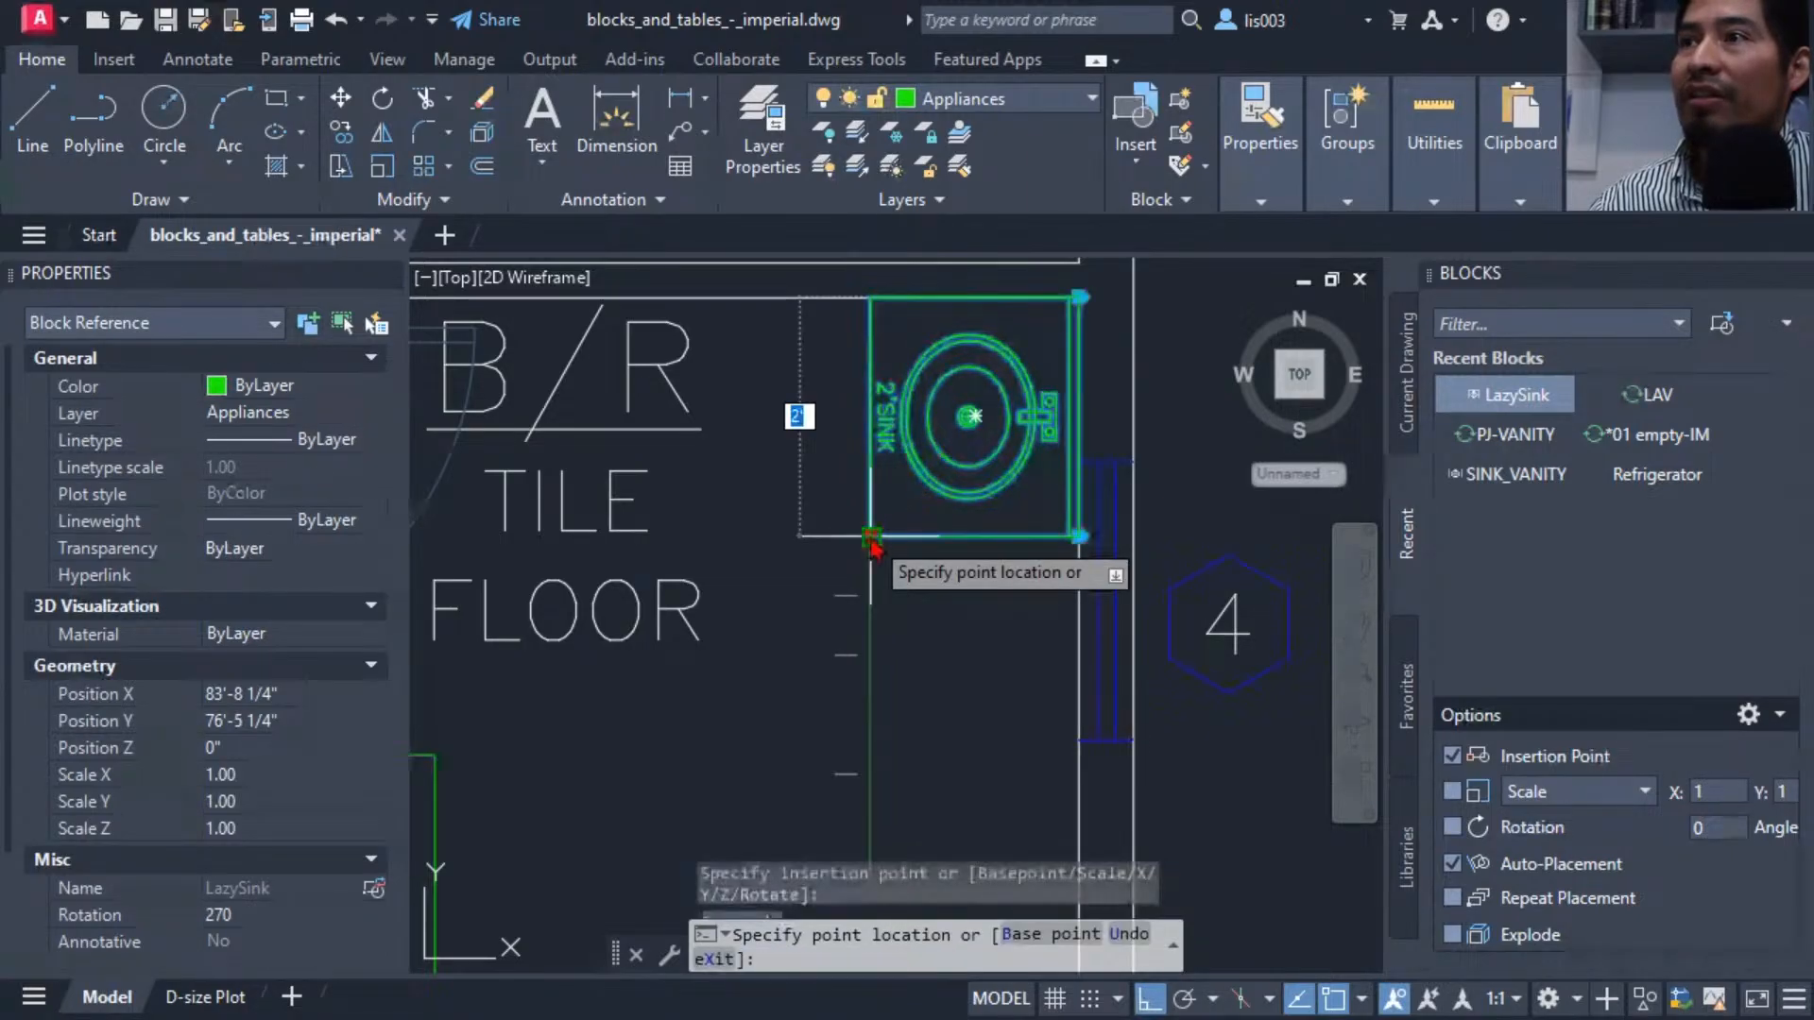
click(851, 894)
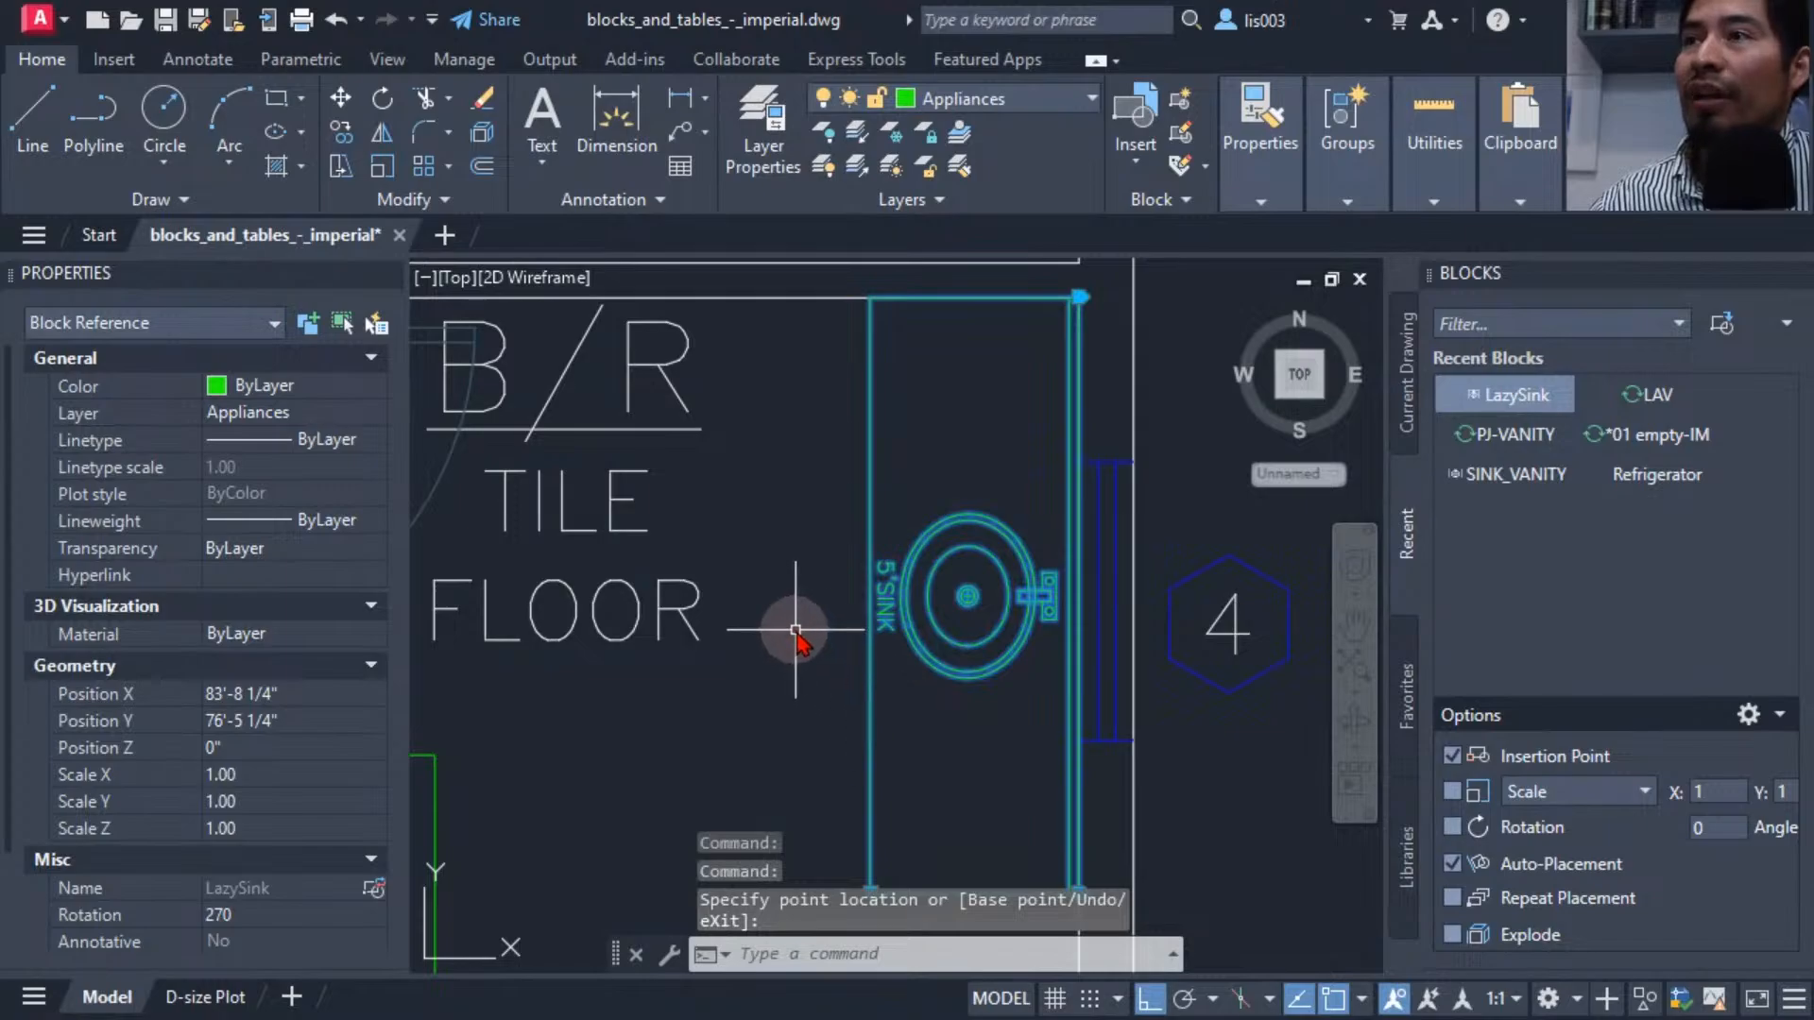
key(Escape)
mouse_move(773, 598)
middle_down()
mouse_move(709, 539)
mouse_move(688, 568)
middle_up()
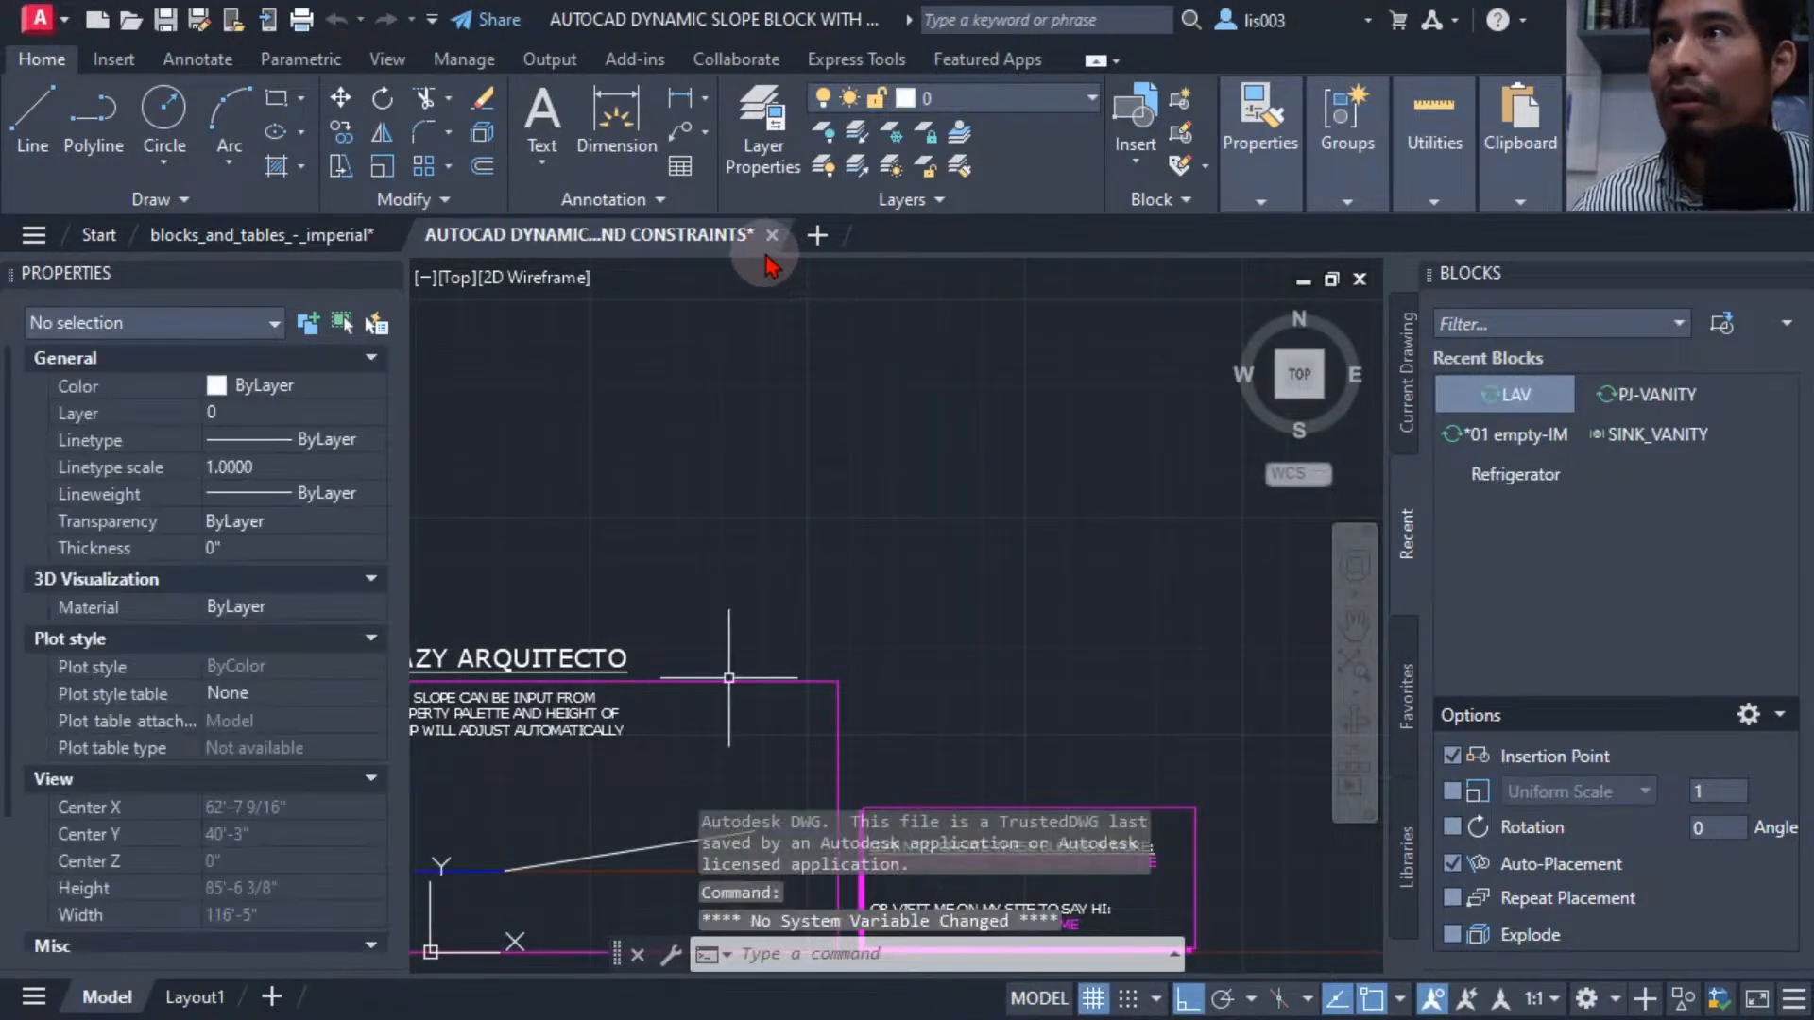
Close the AUTOCAD DYNAMIC SLOPE BLOCK drawing without saving changes.
key(Escape)
key(Escape)
click(766, 235)
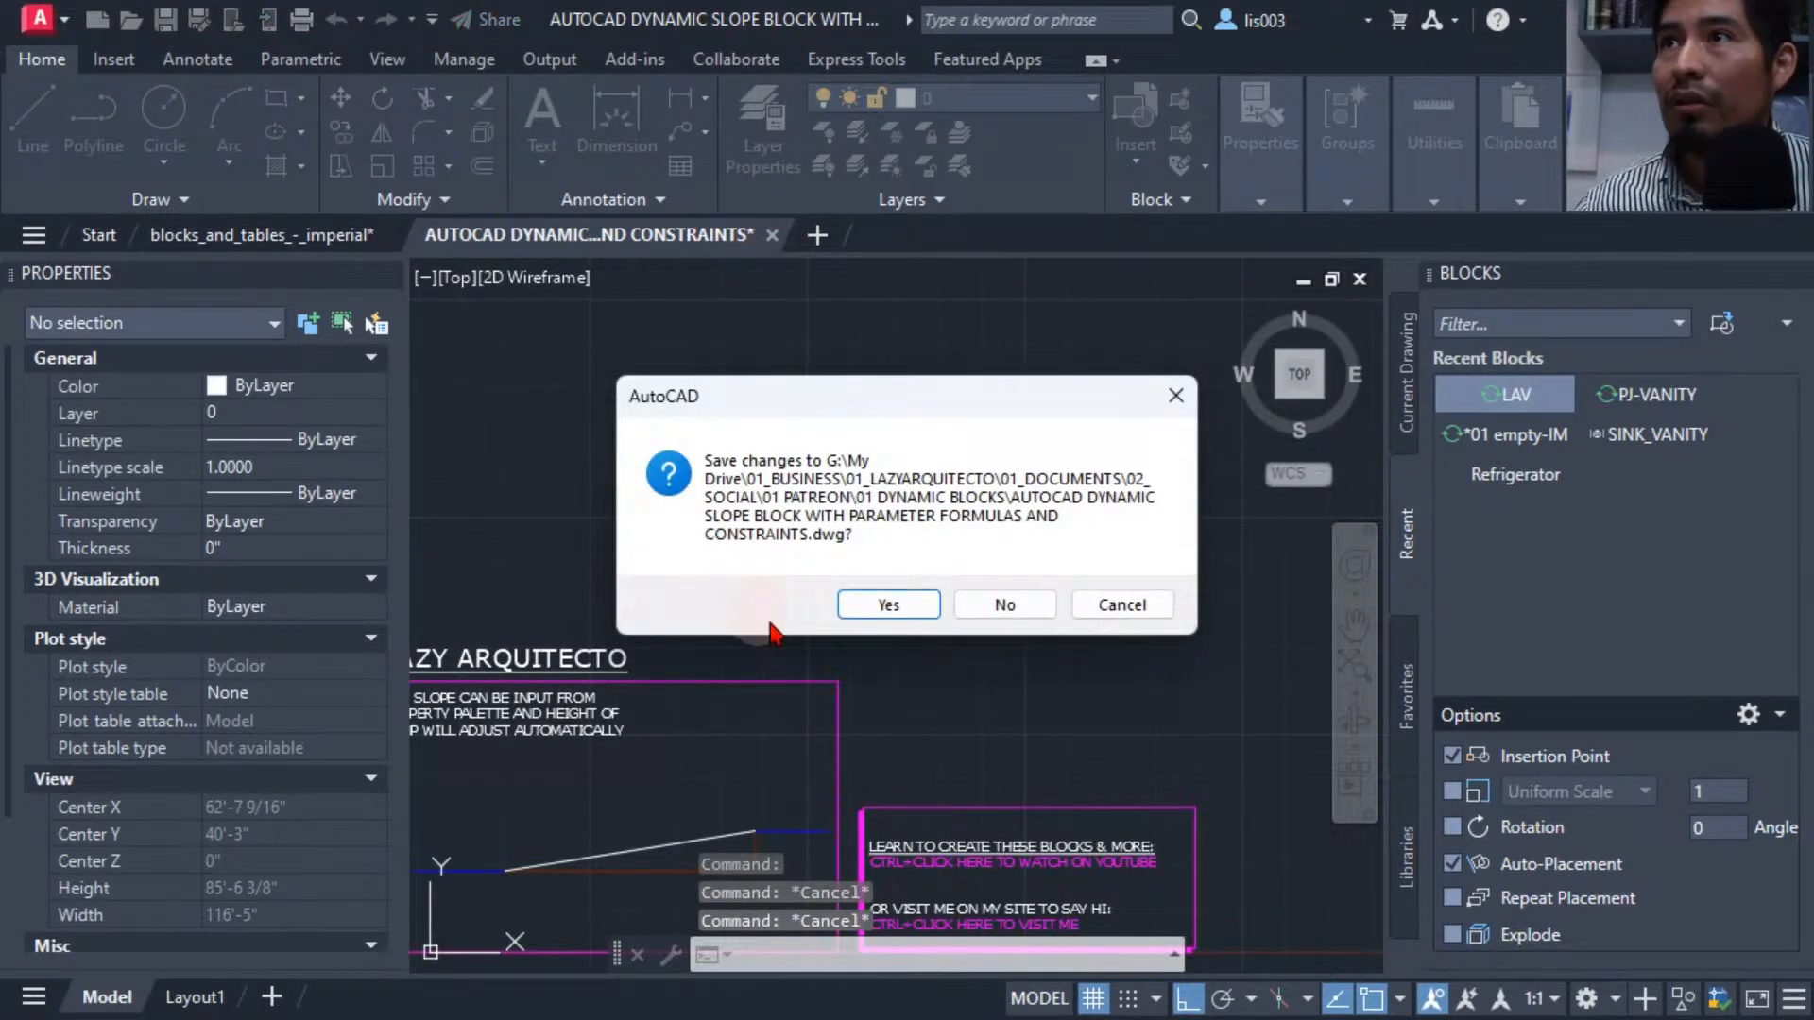
click(997, 606)
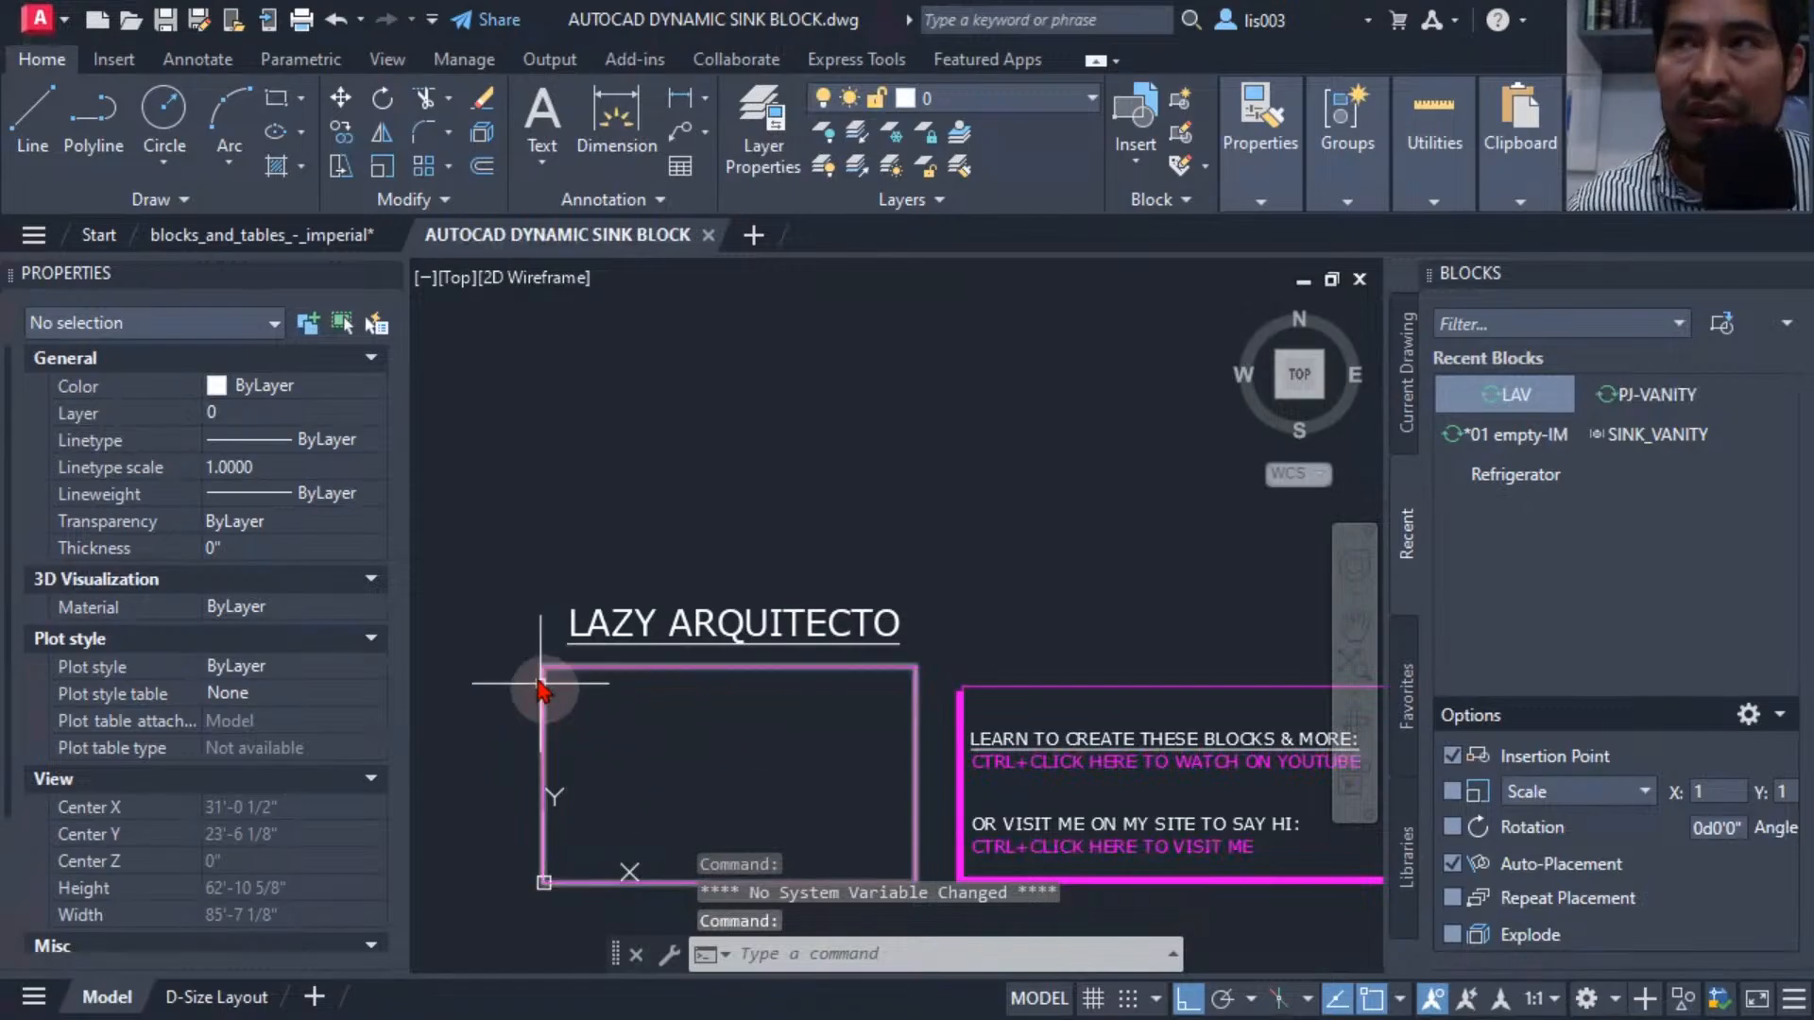
Copy the first LazySink block from the floor plan and paste it into the AUTOCAD DYNAMIC SINK BLOCK drawing.
click(265, 234)
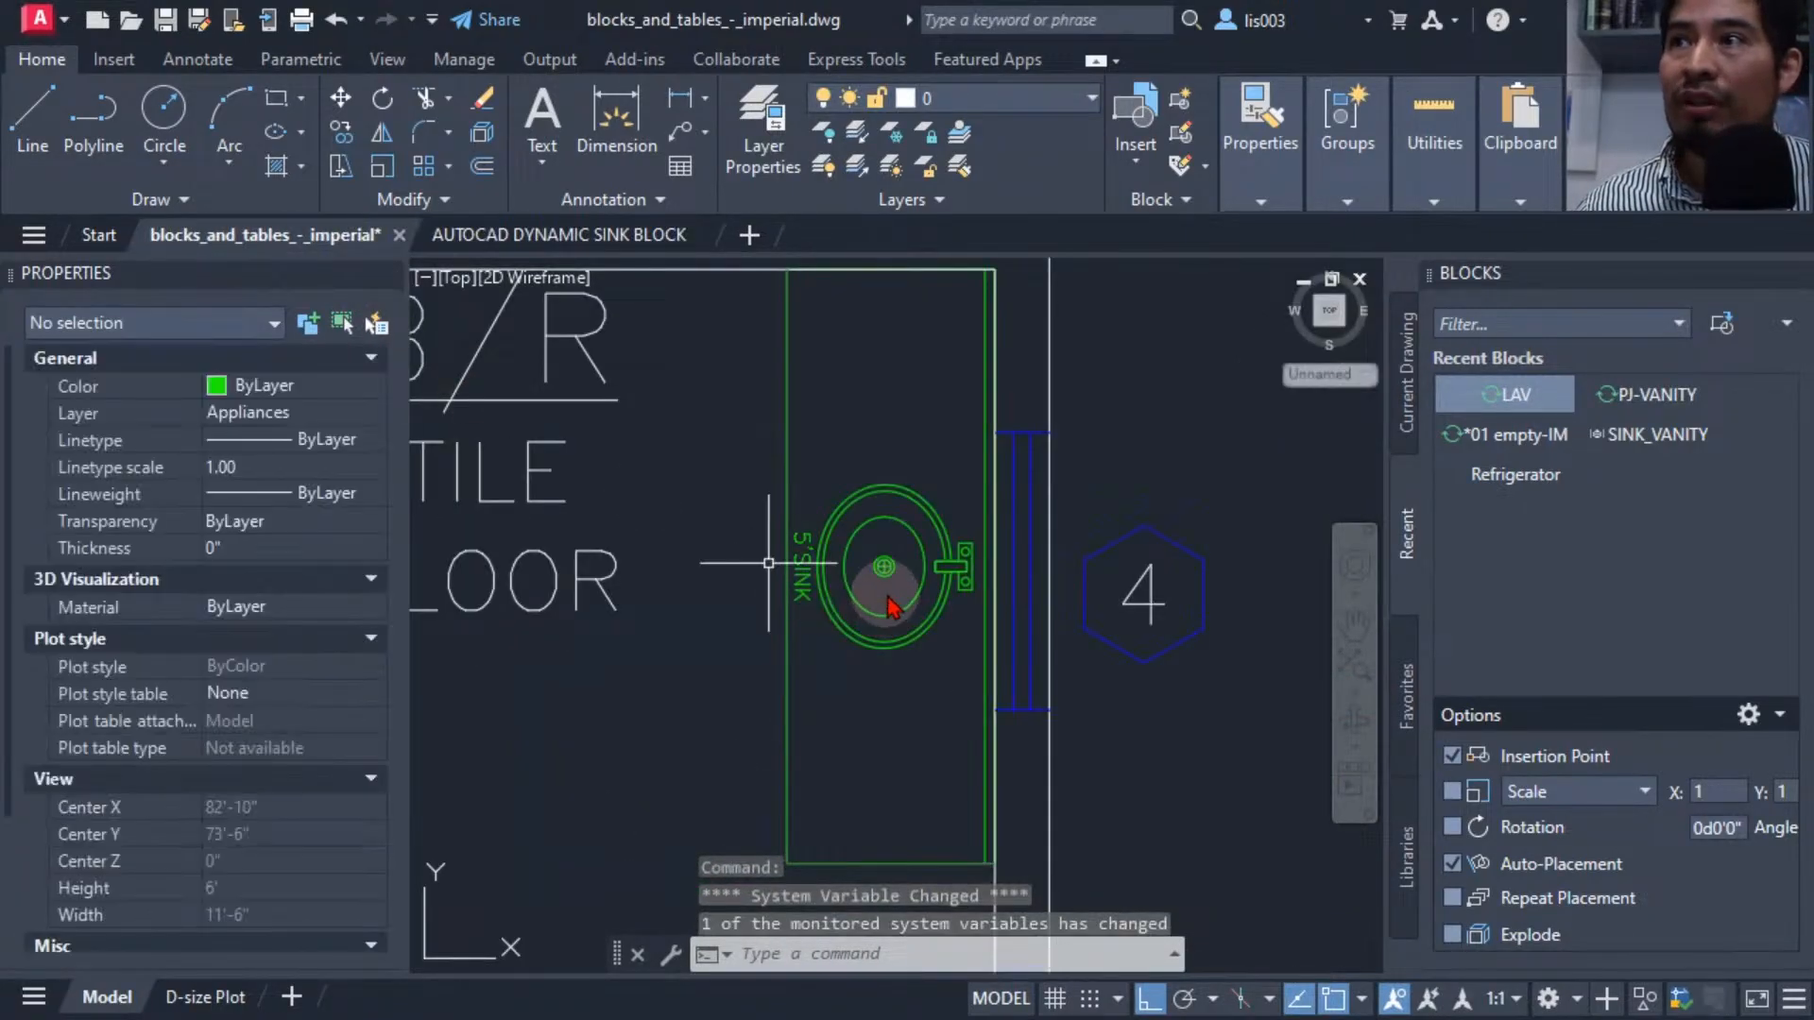
scroll(793, 577, down, 6)
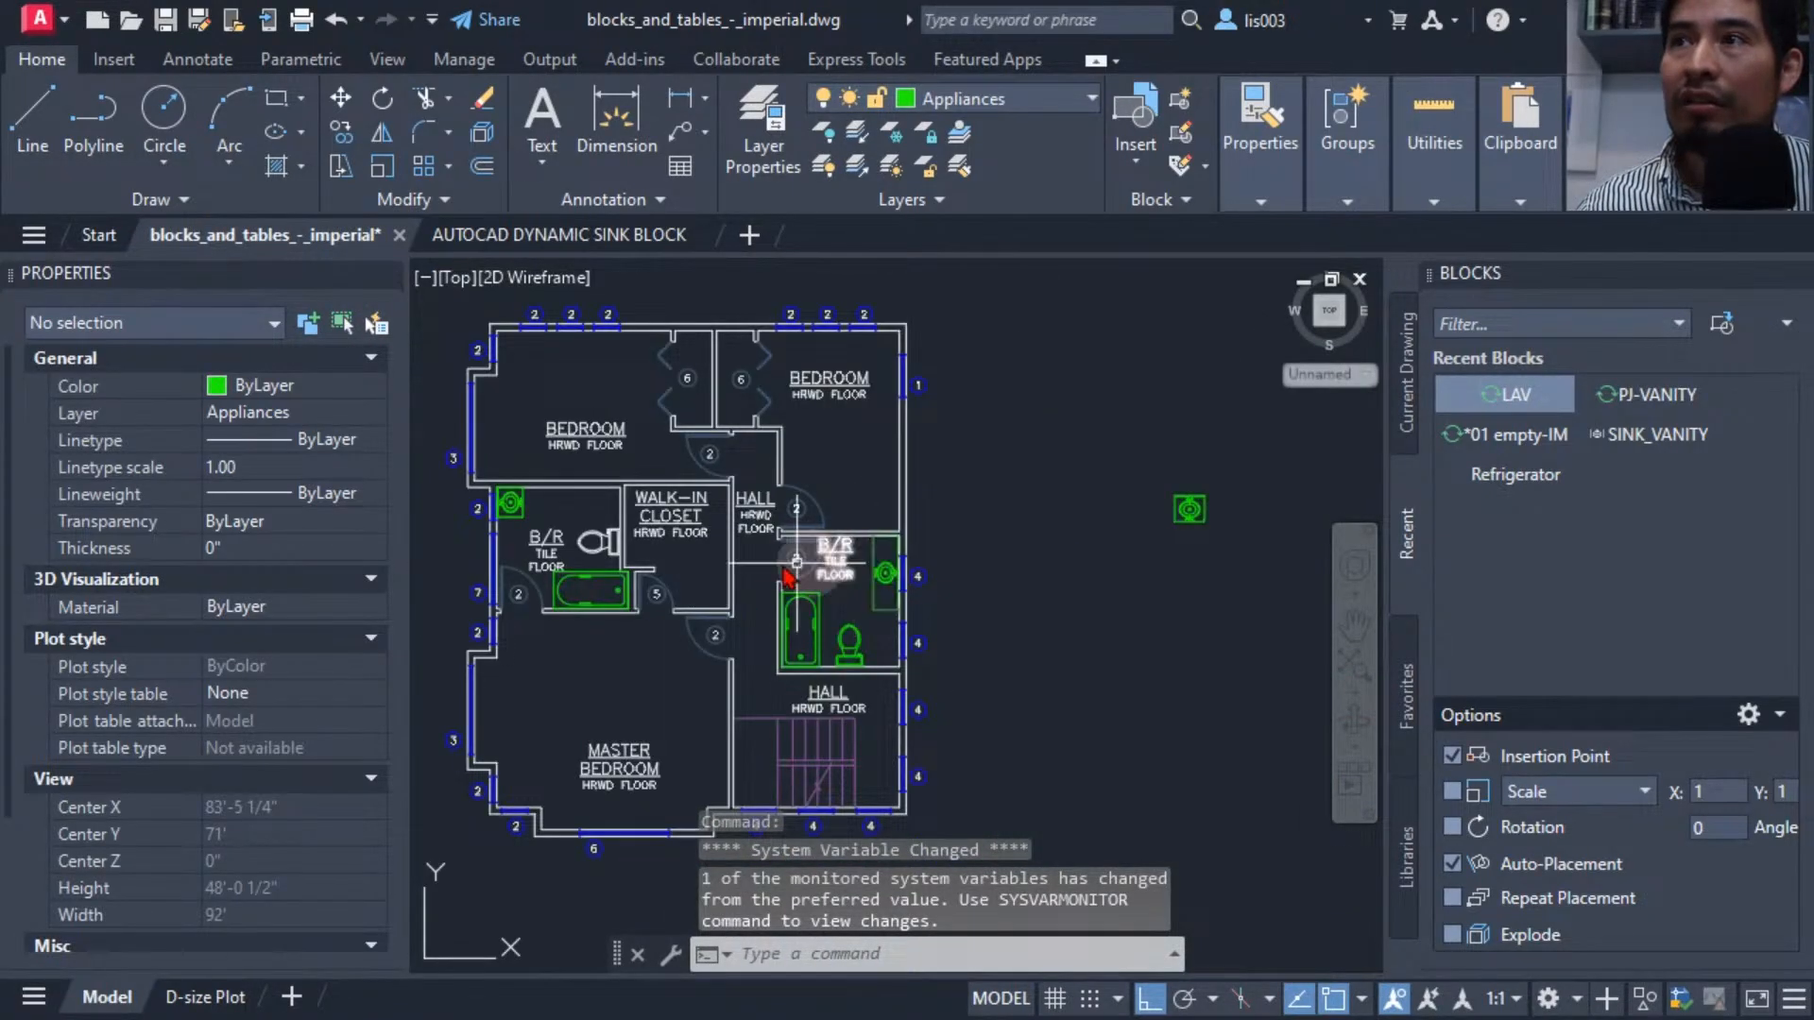
click(520, 508)
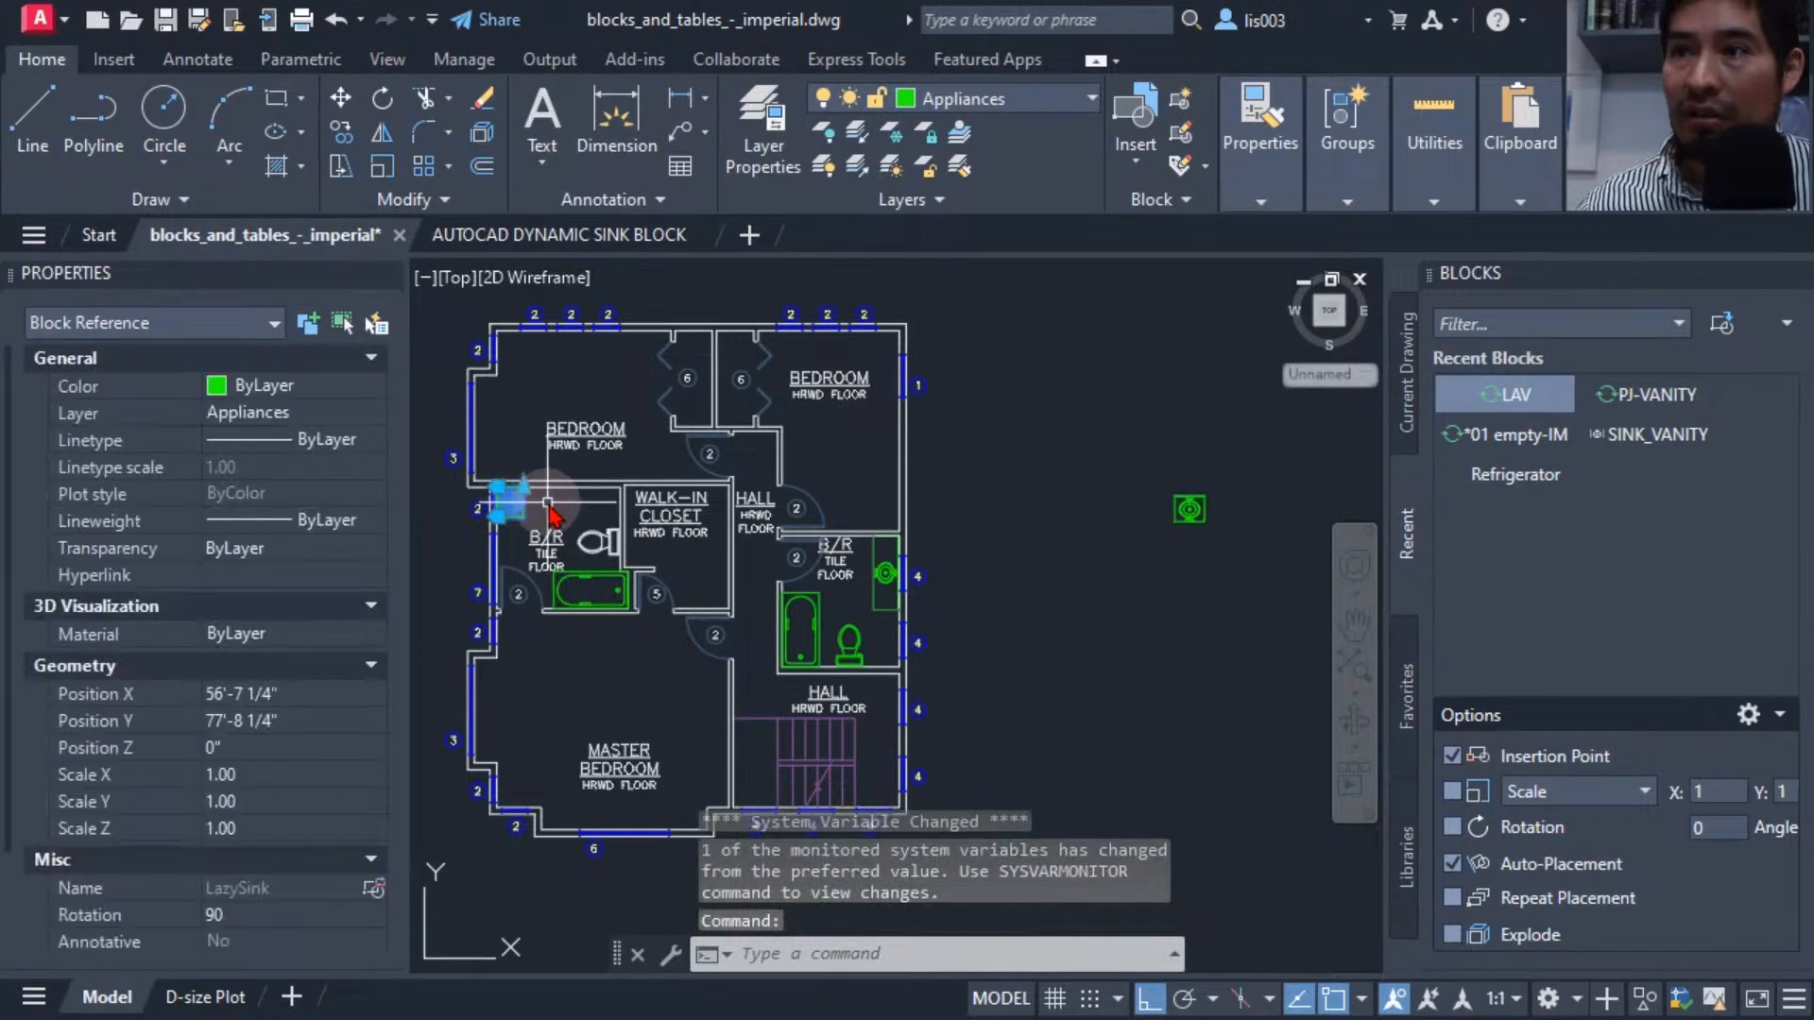
key(ctrl+c)
click(534, 234)
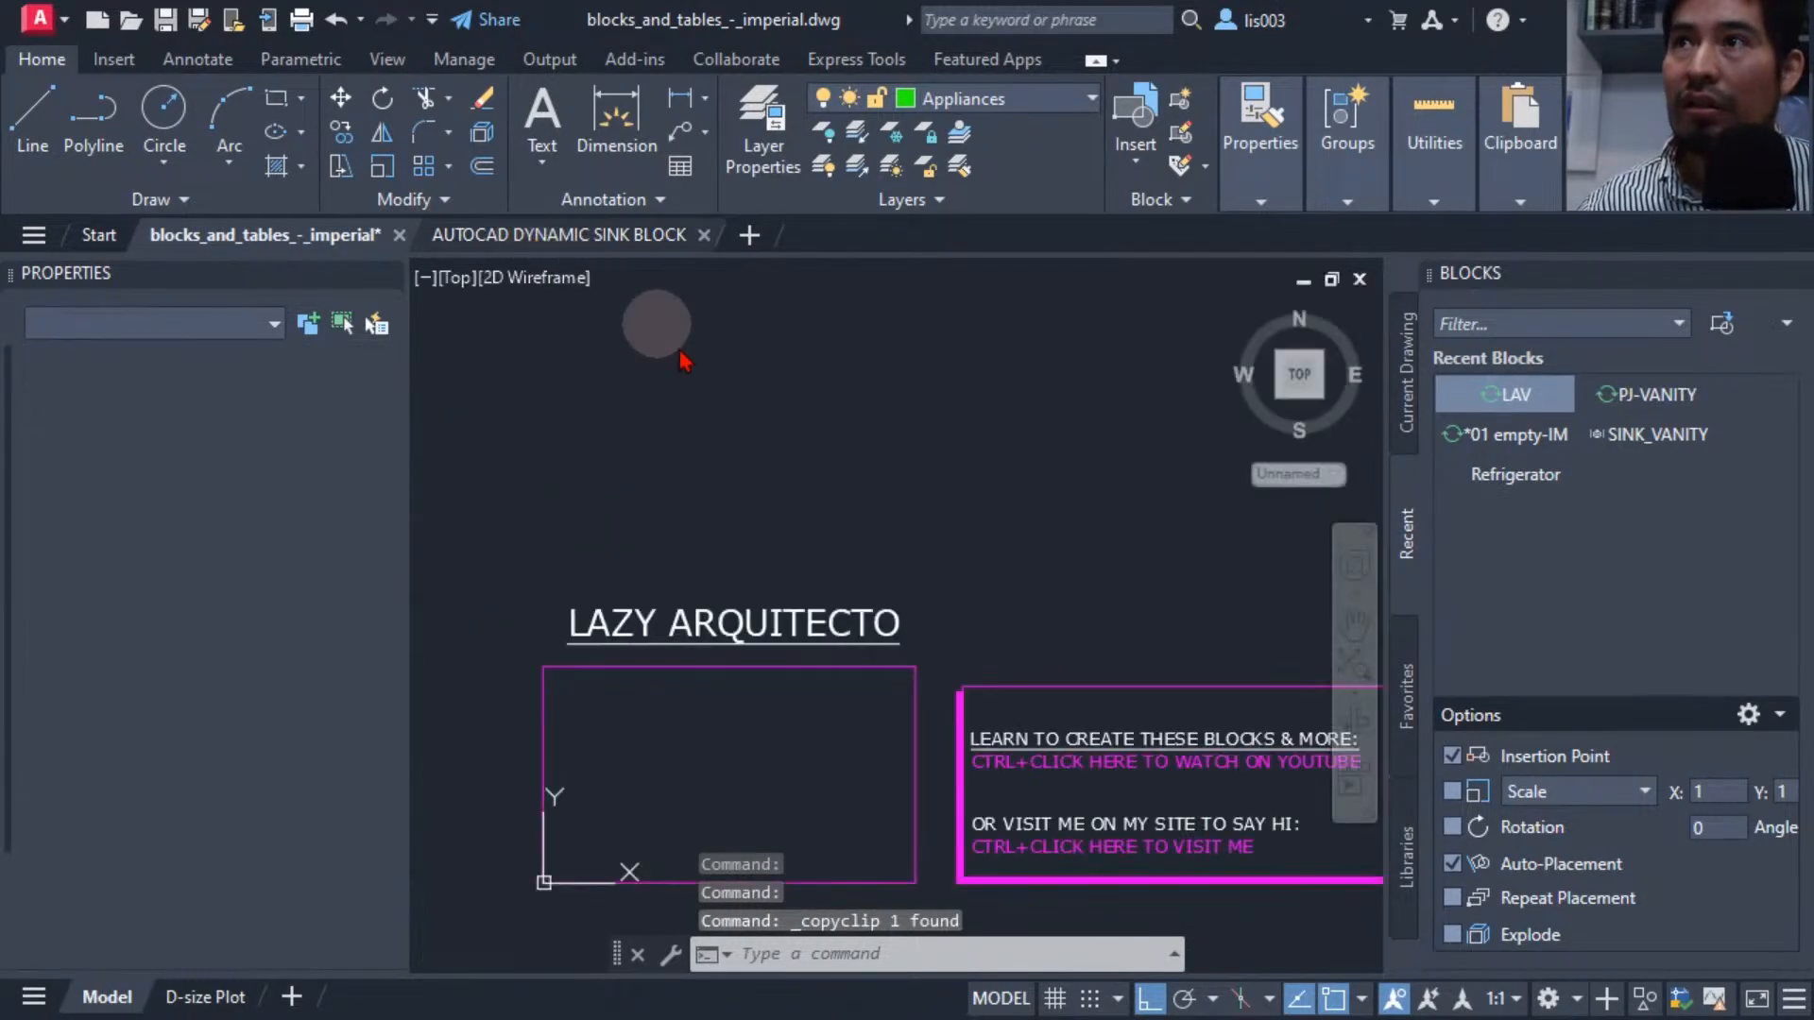
key(ctrl+v)
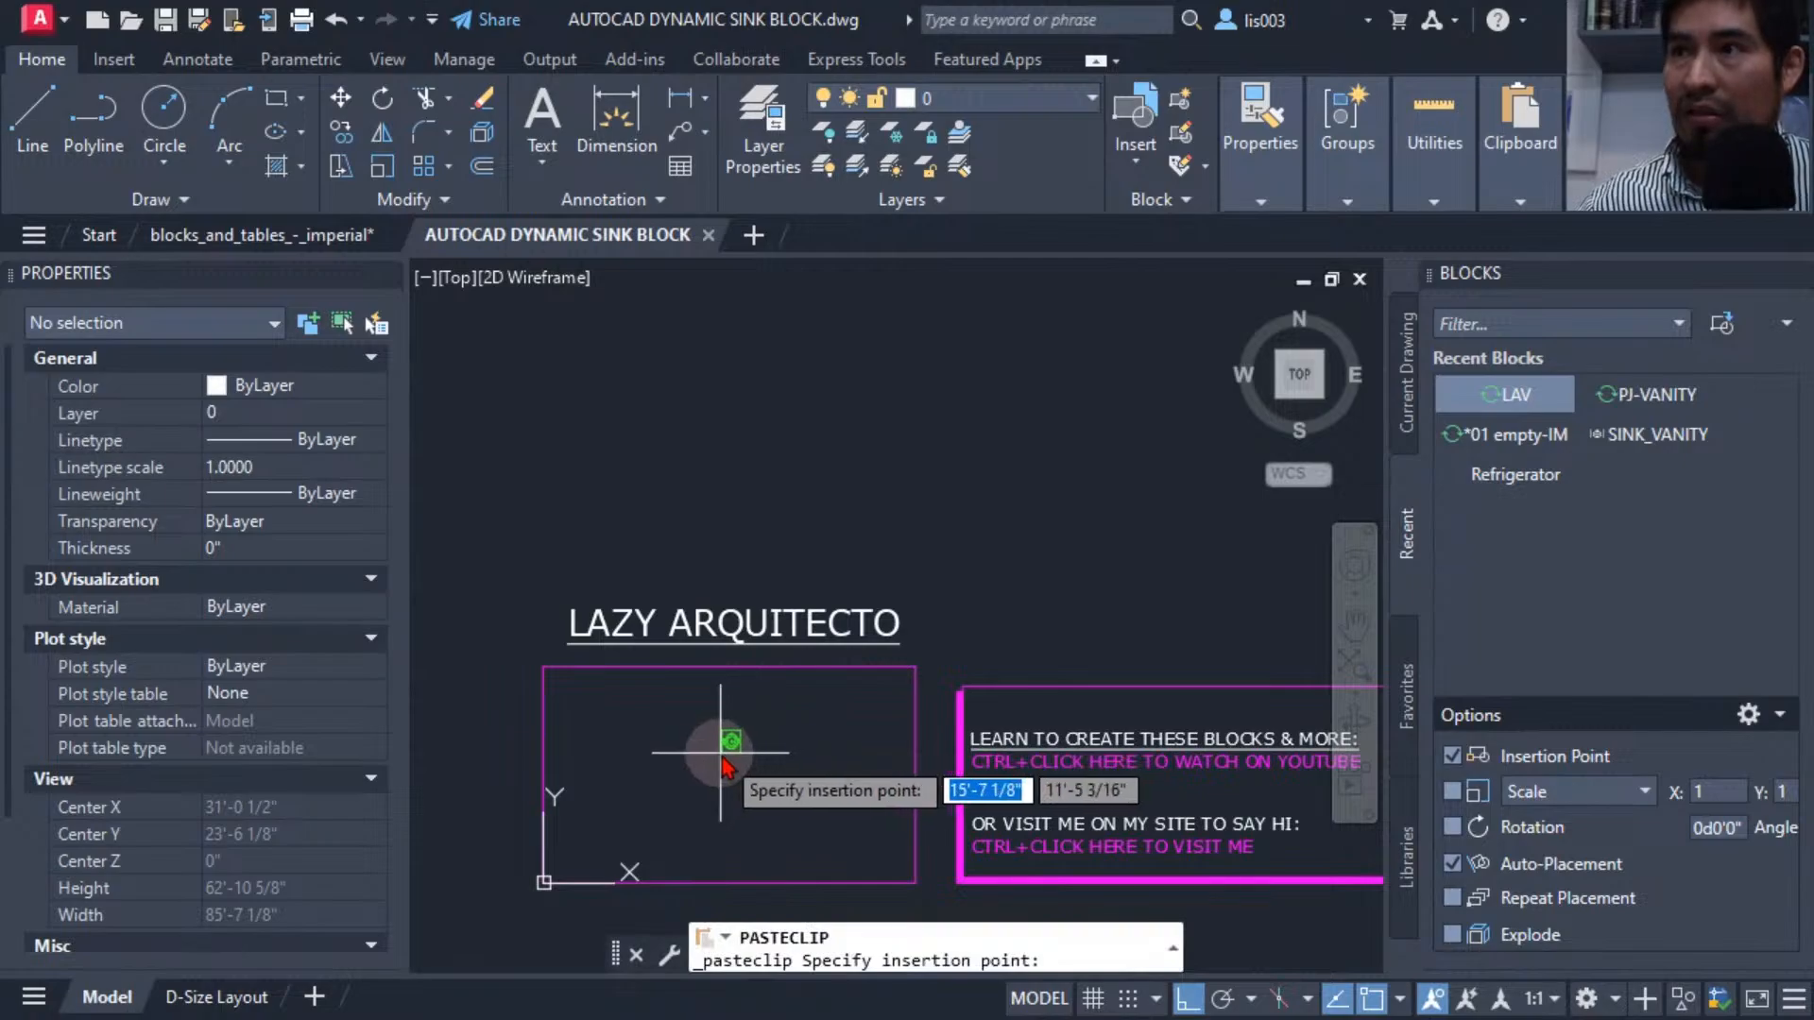
click(721, 755)
Rotate the pasted sink block to 0° and reset the block to its default state.
scroll(728, 751, up, 3)
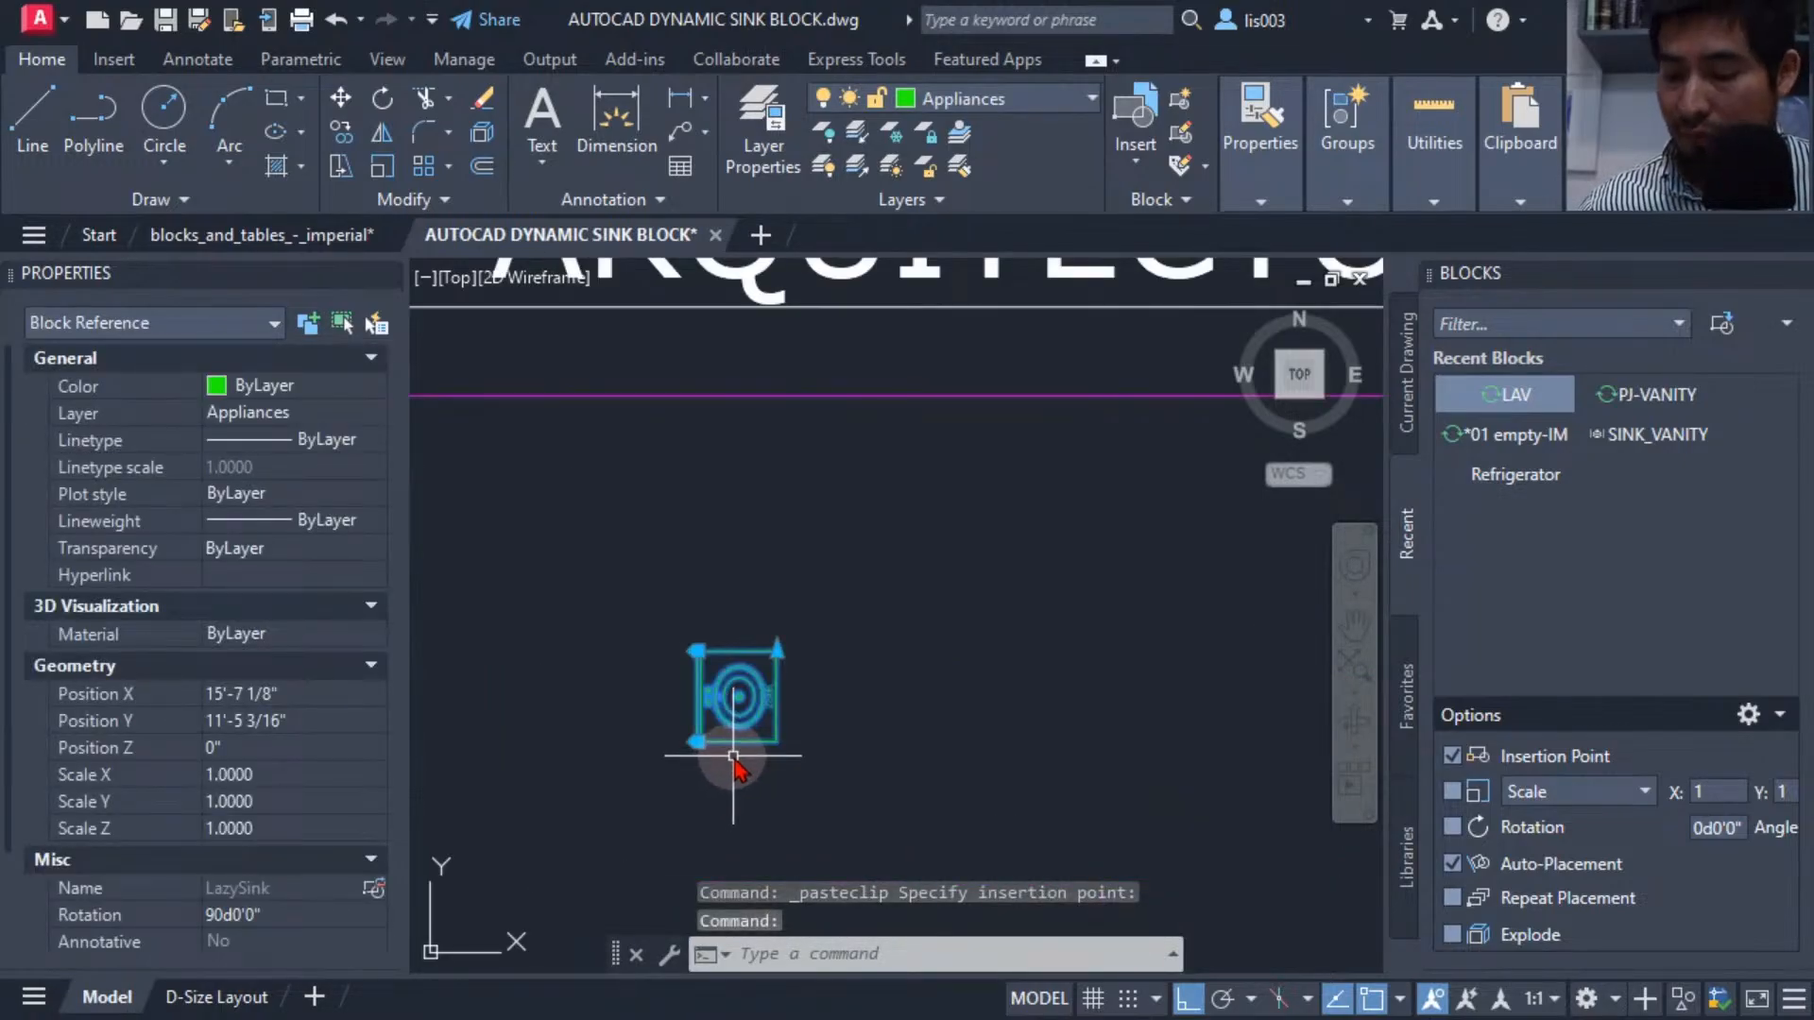
text(RO)
key(Return)
click(748, 775)
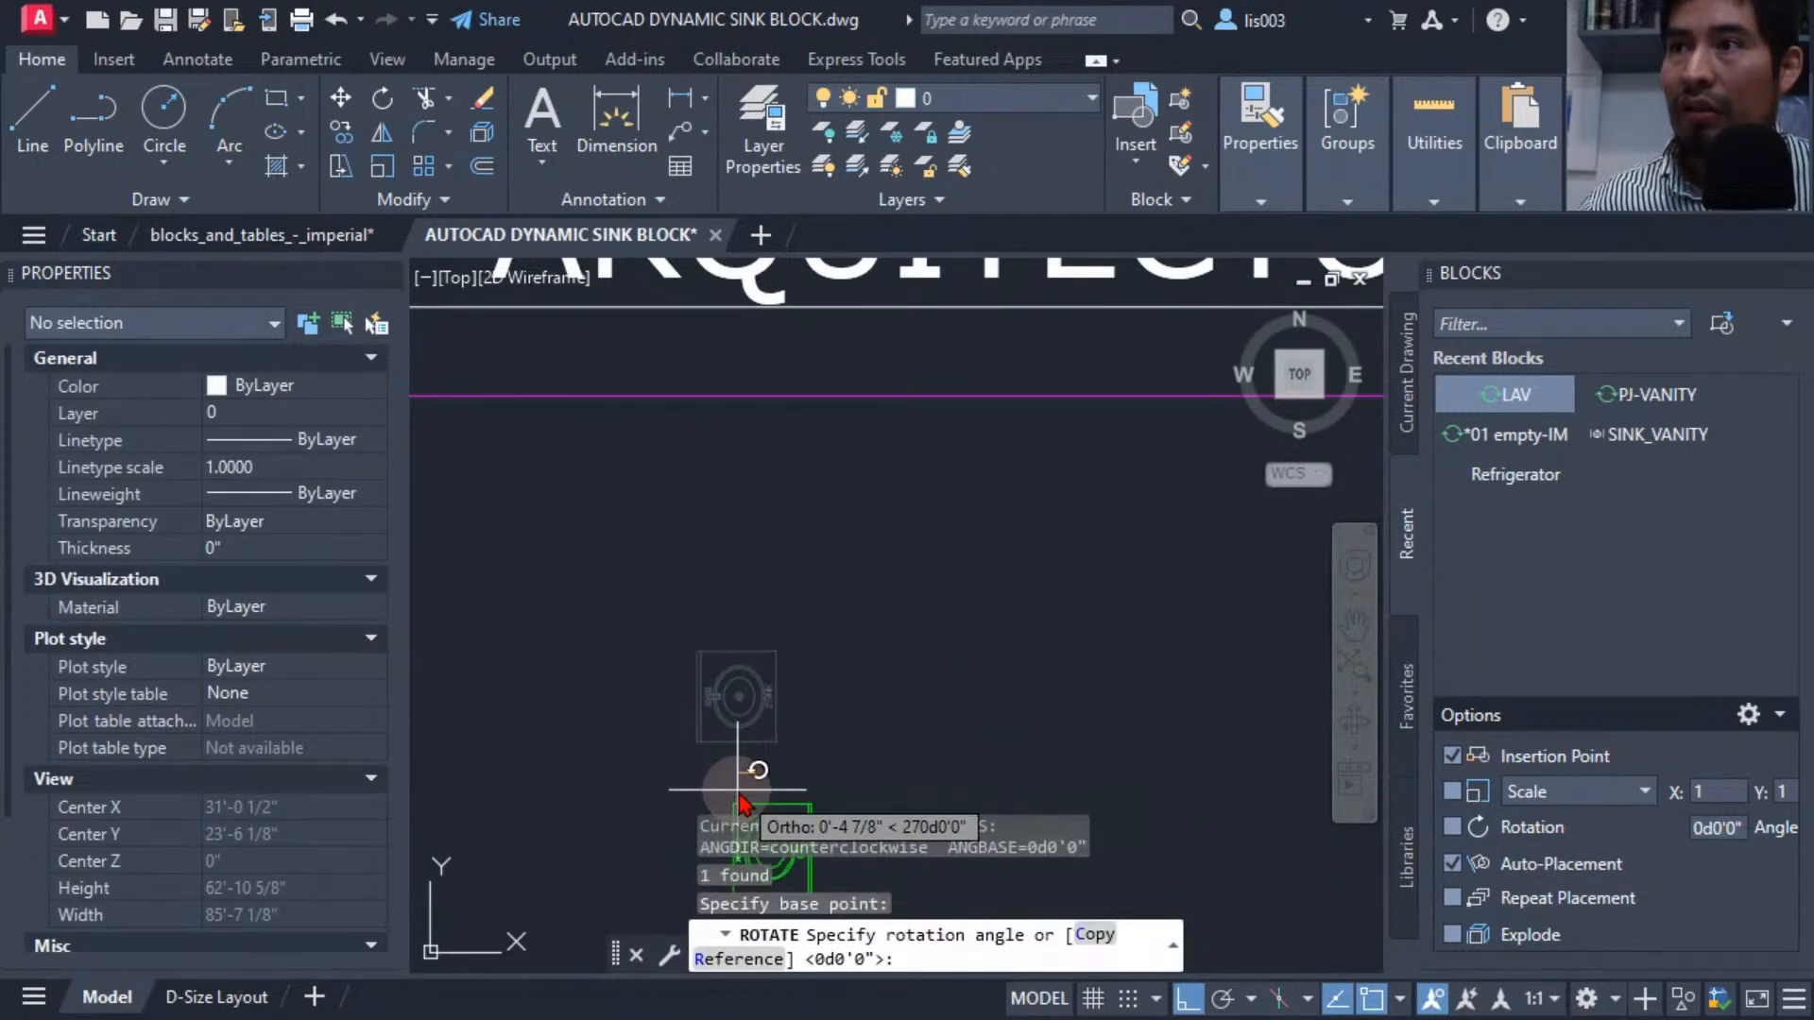
middle_drag(803, 766, 747, 533)
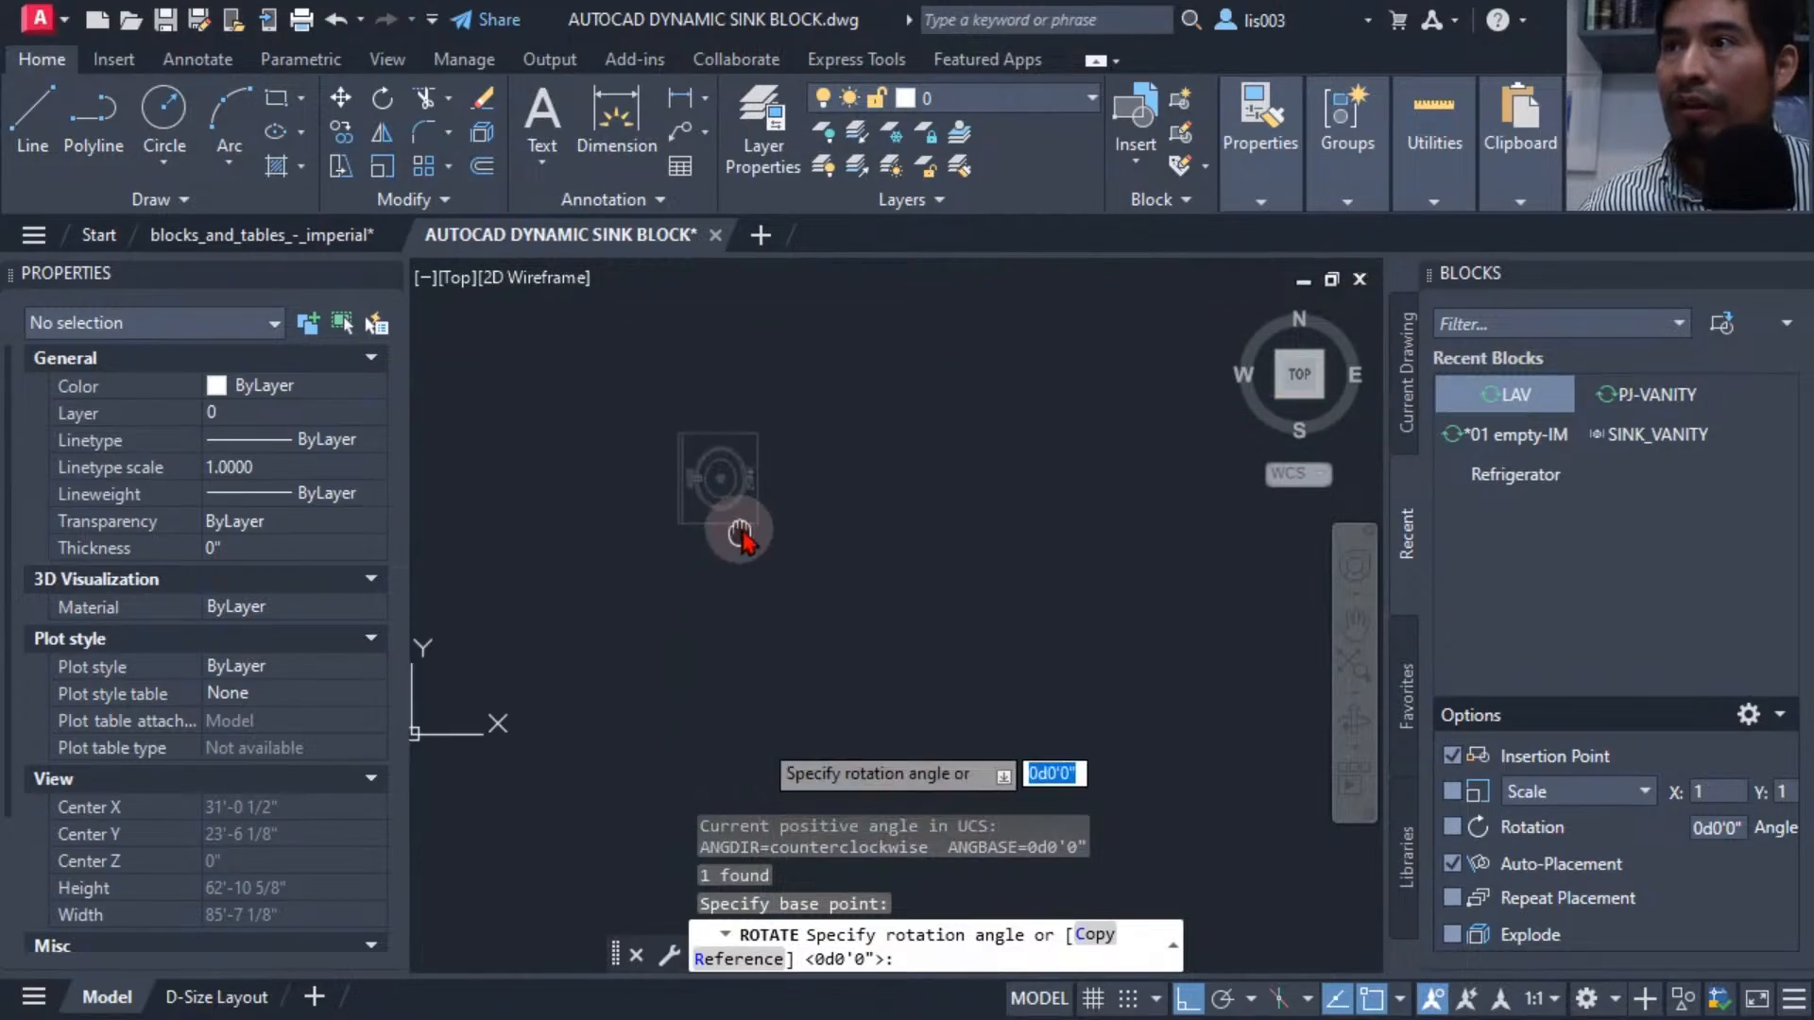
key(Escape)
click(810, 527)
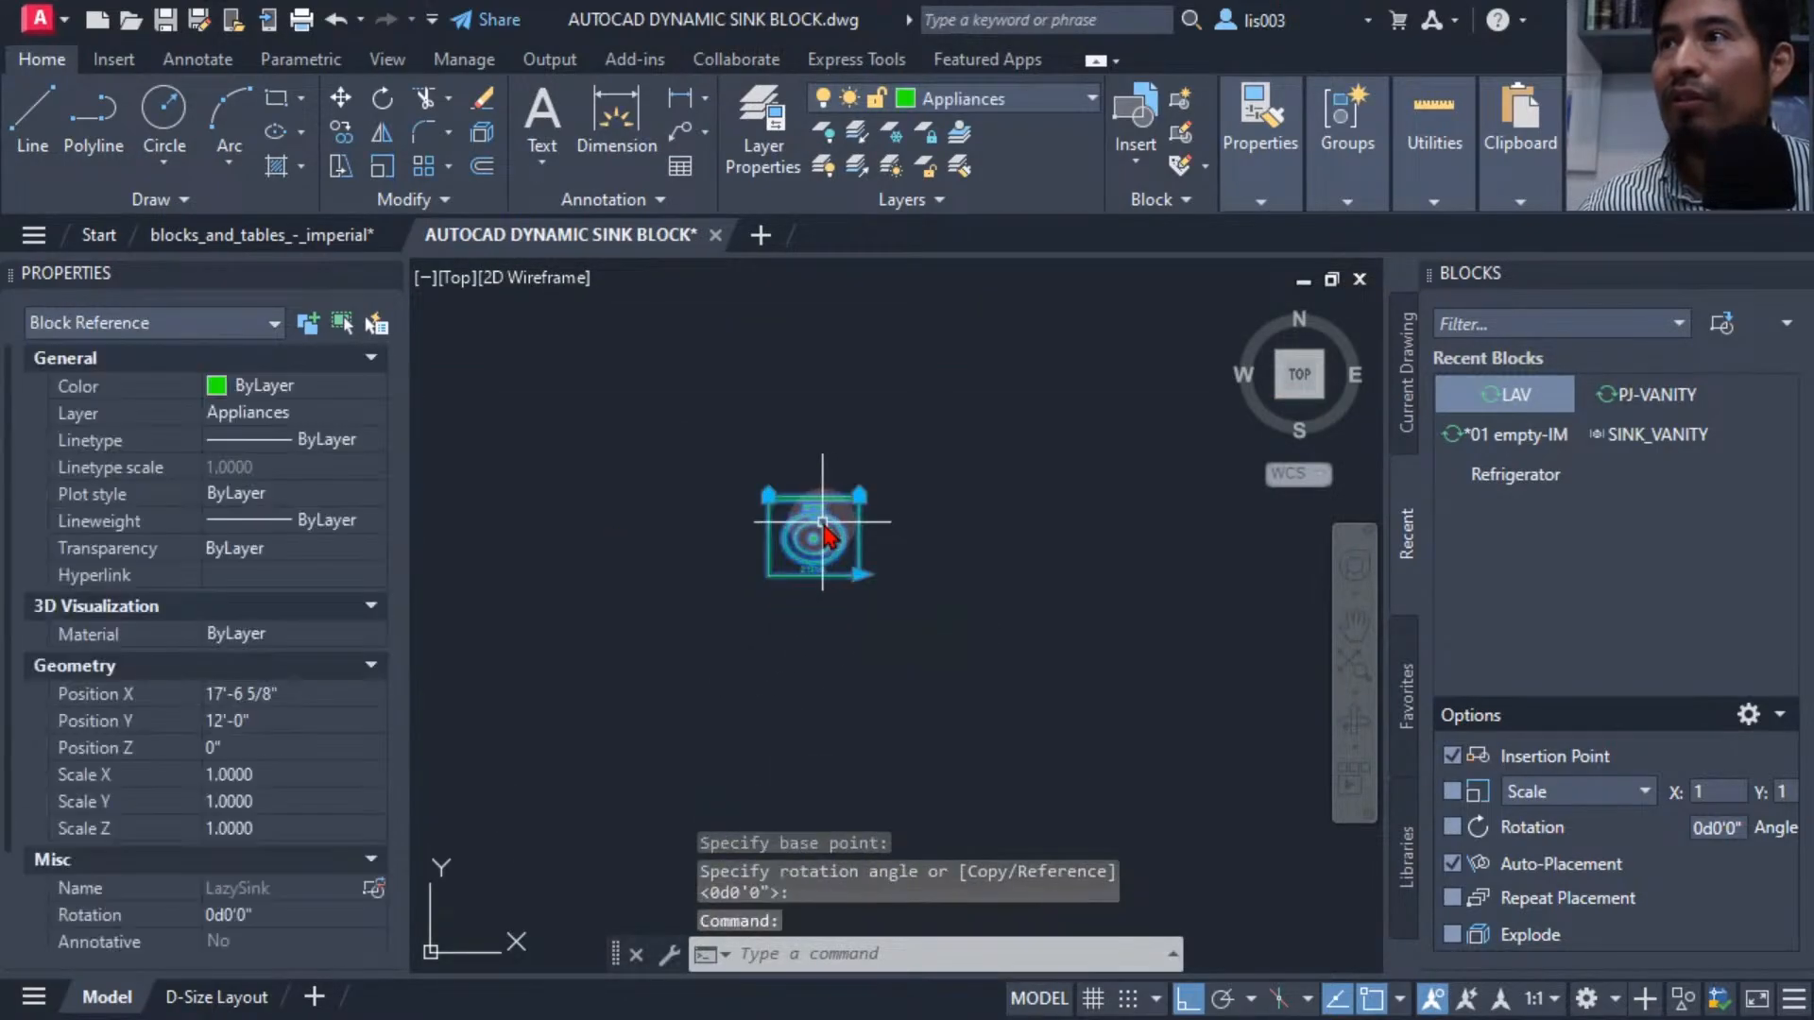
right_click(824, 534)
click(897, 302)
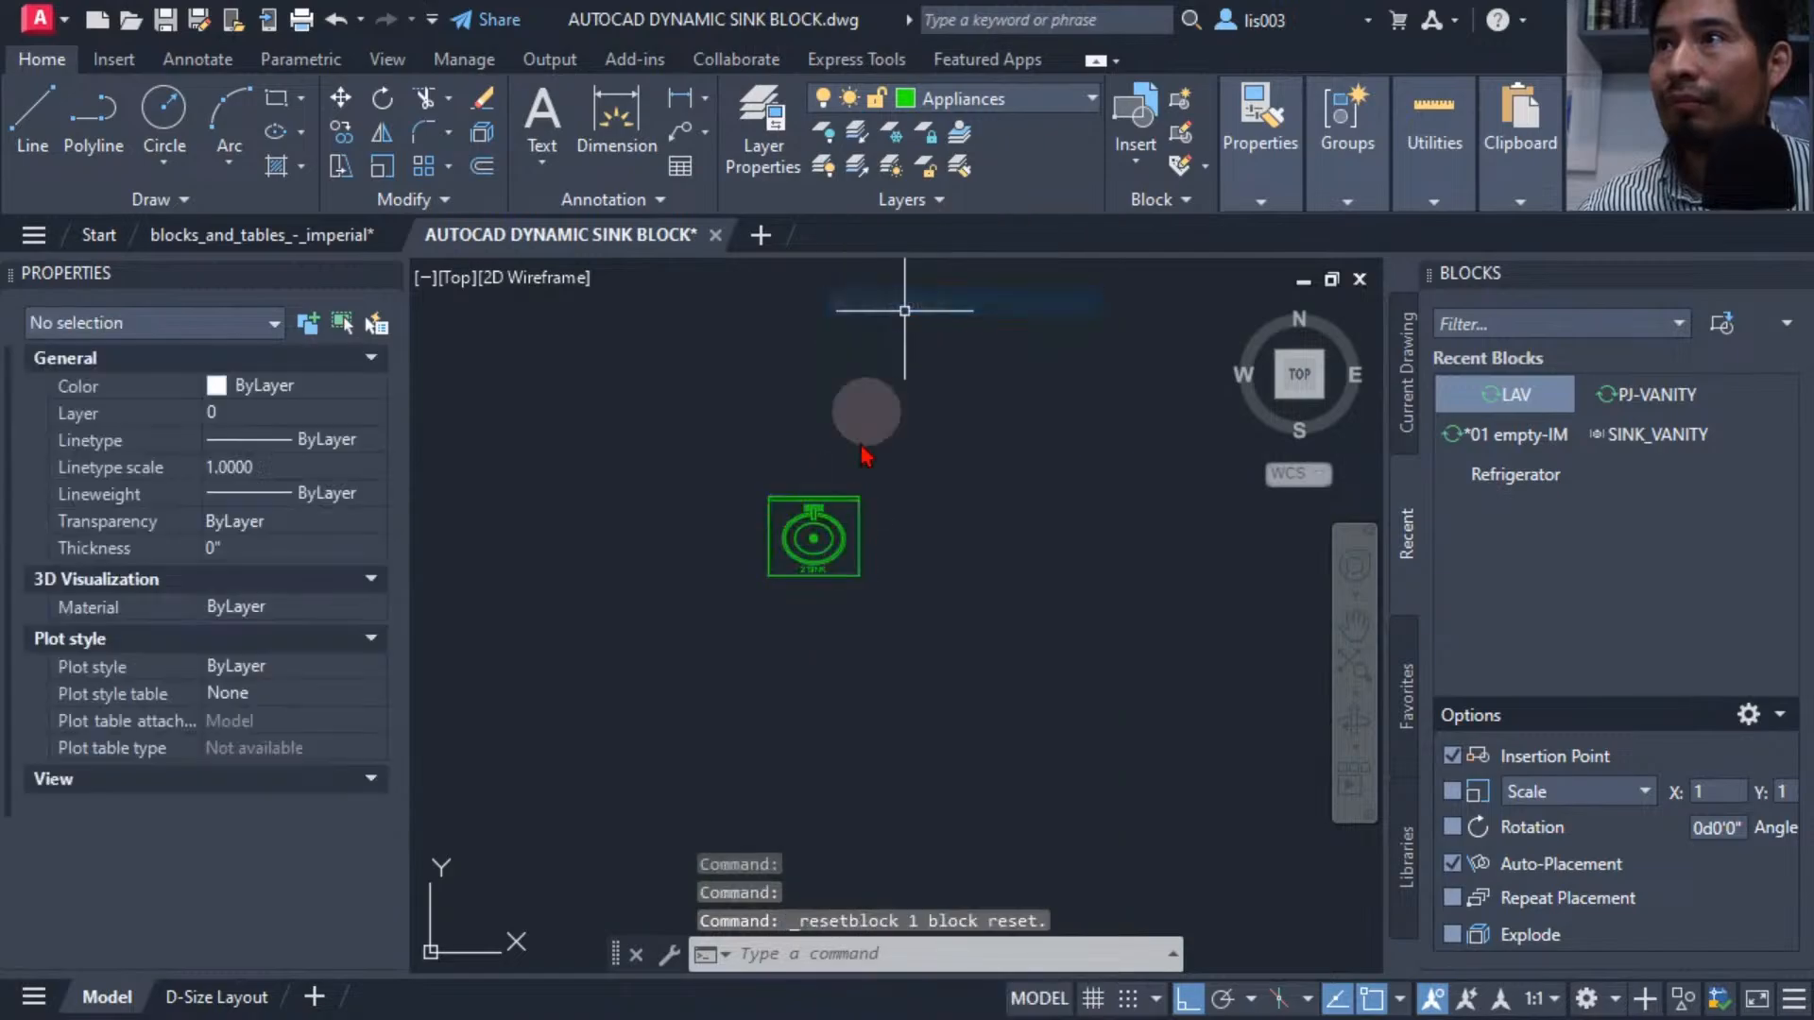
Close the AUTOCAD DYNAMIC SINK BLOCK drawing, saving its changes.
scroll(720, 681, down, 3)
middle_drag(817, 680, 767, 670)
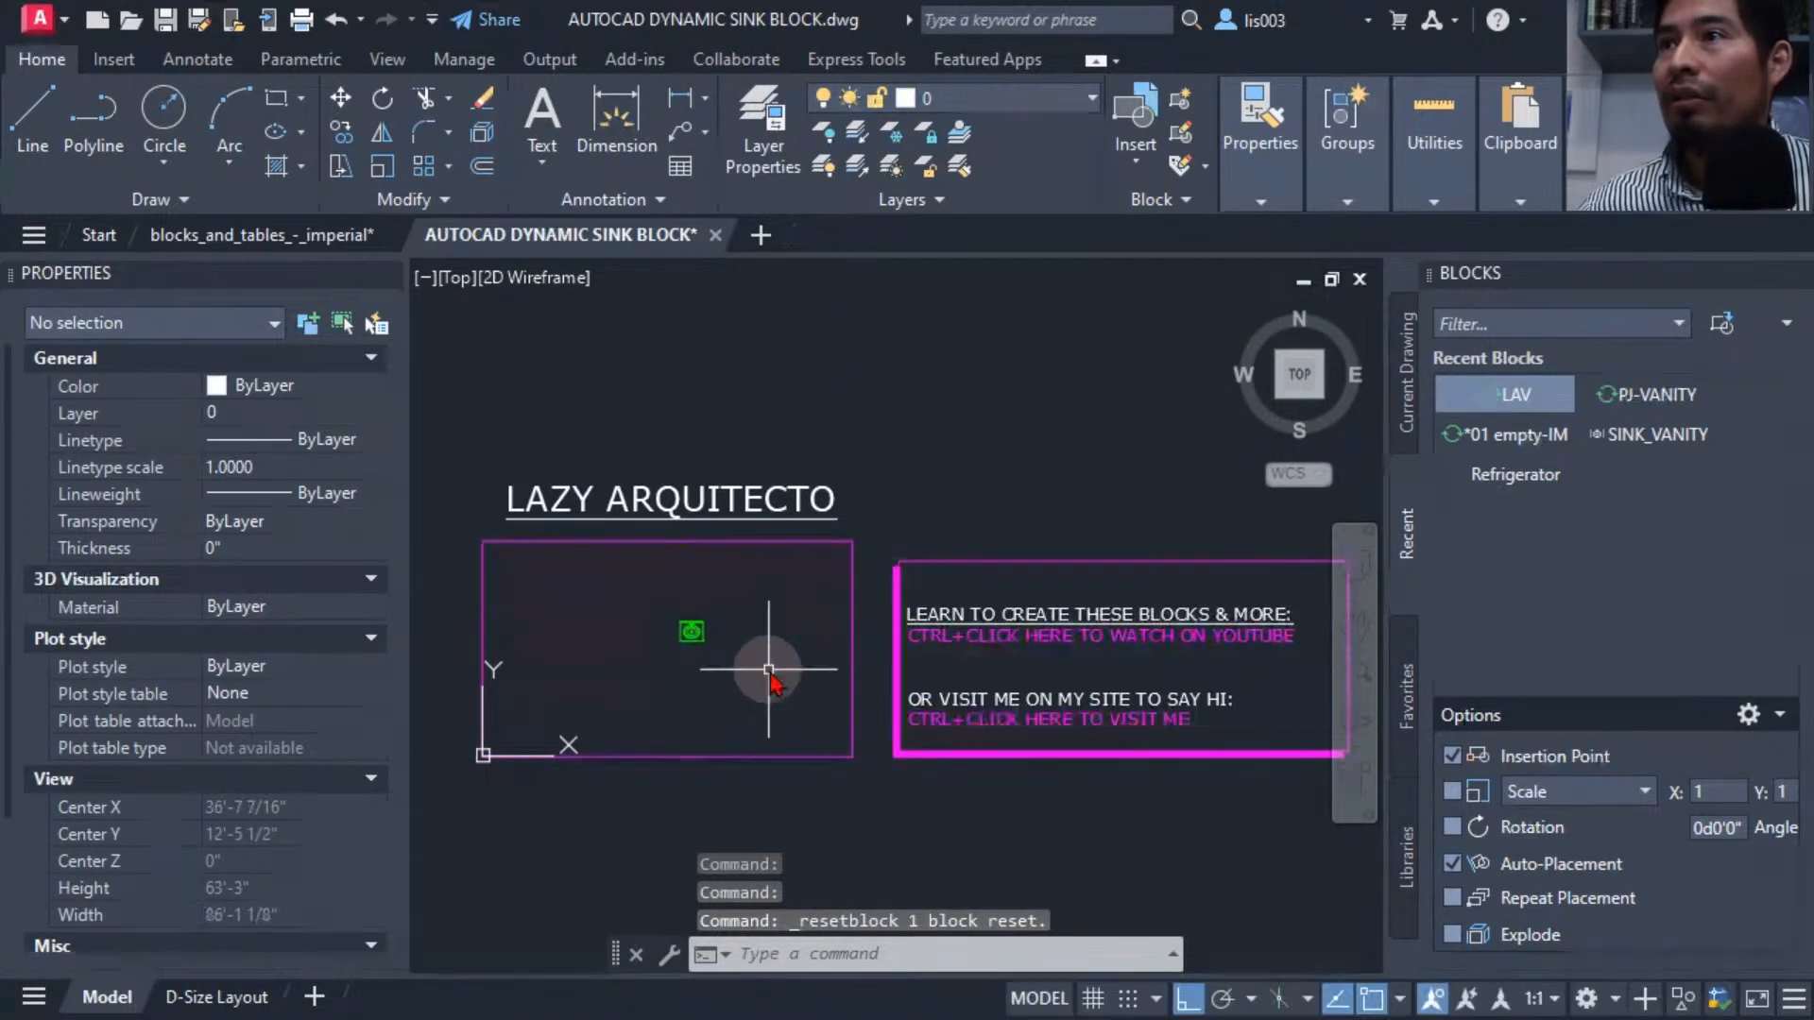
middle_click(767, 669)
middle_click(767, 670)
mouse_move(721, 234)
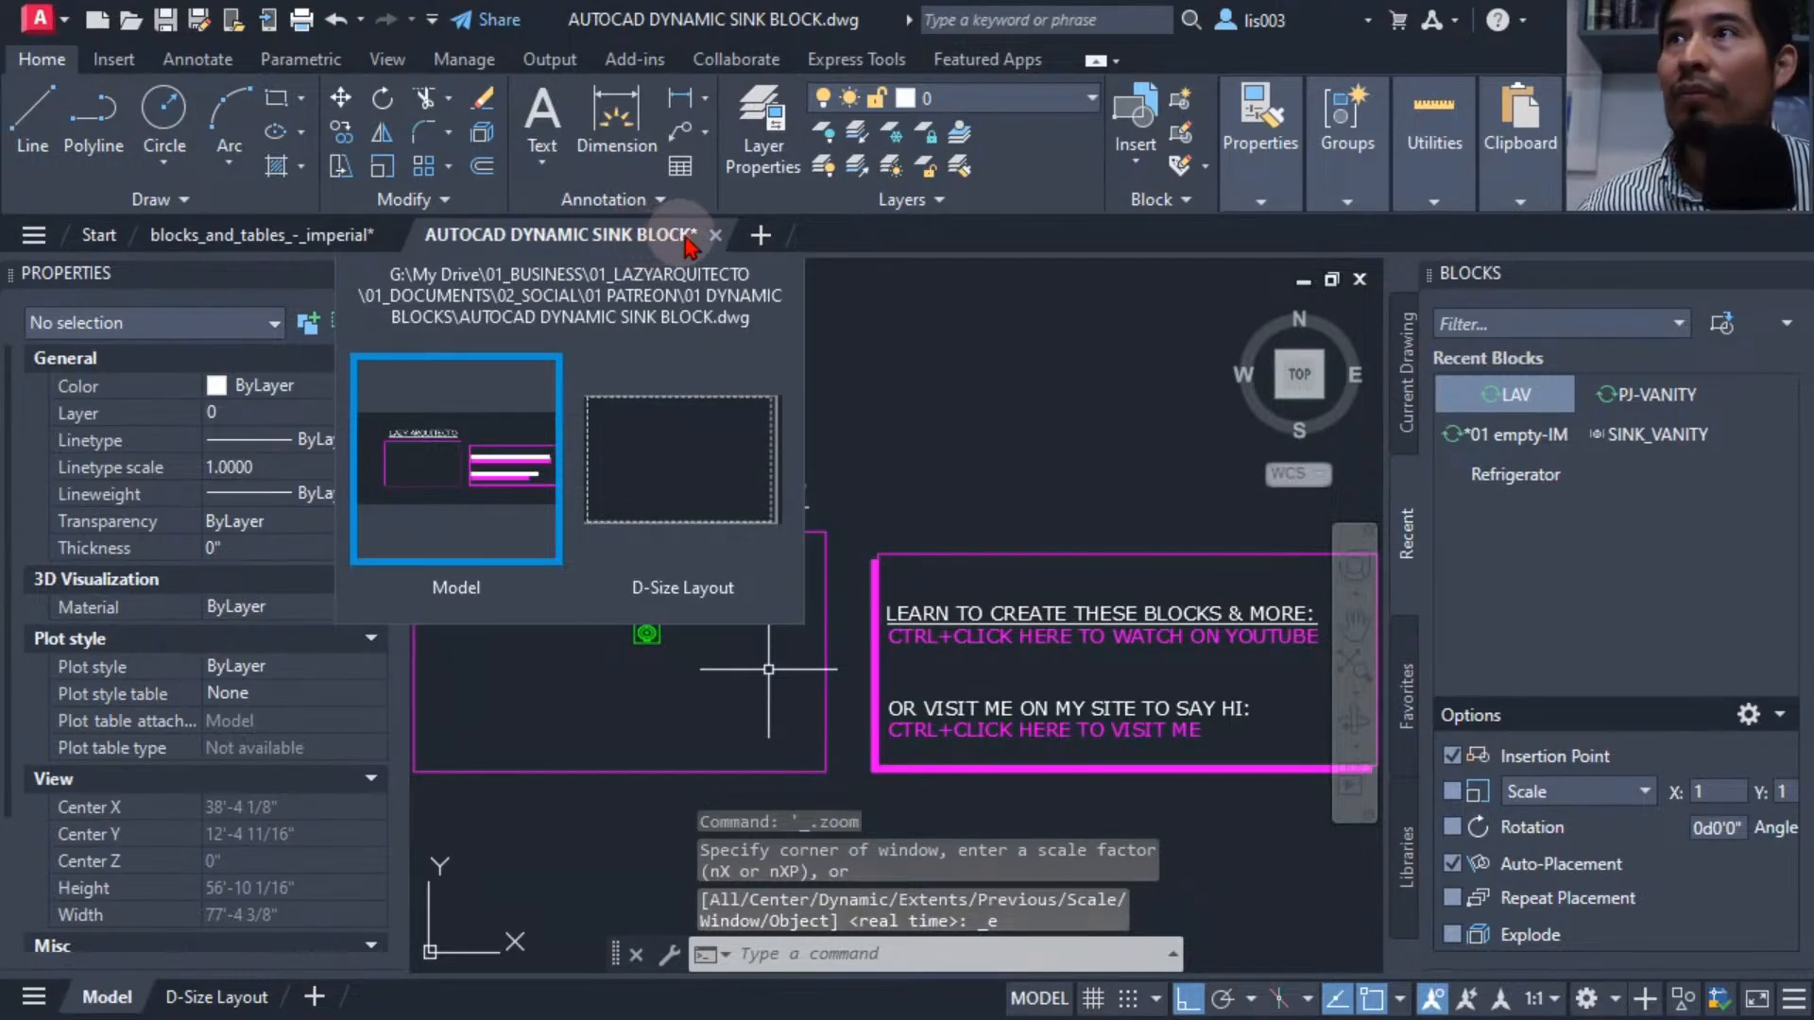
key(Escape)
key(Escape)
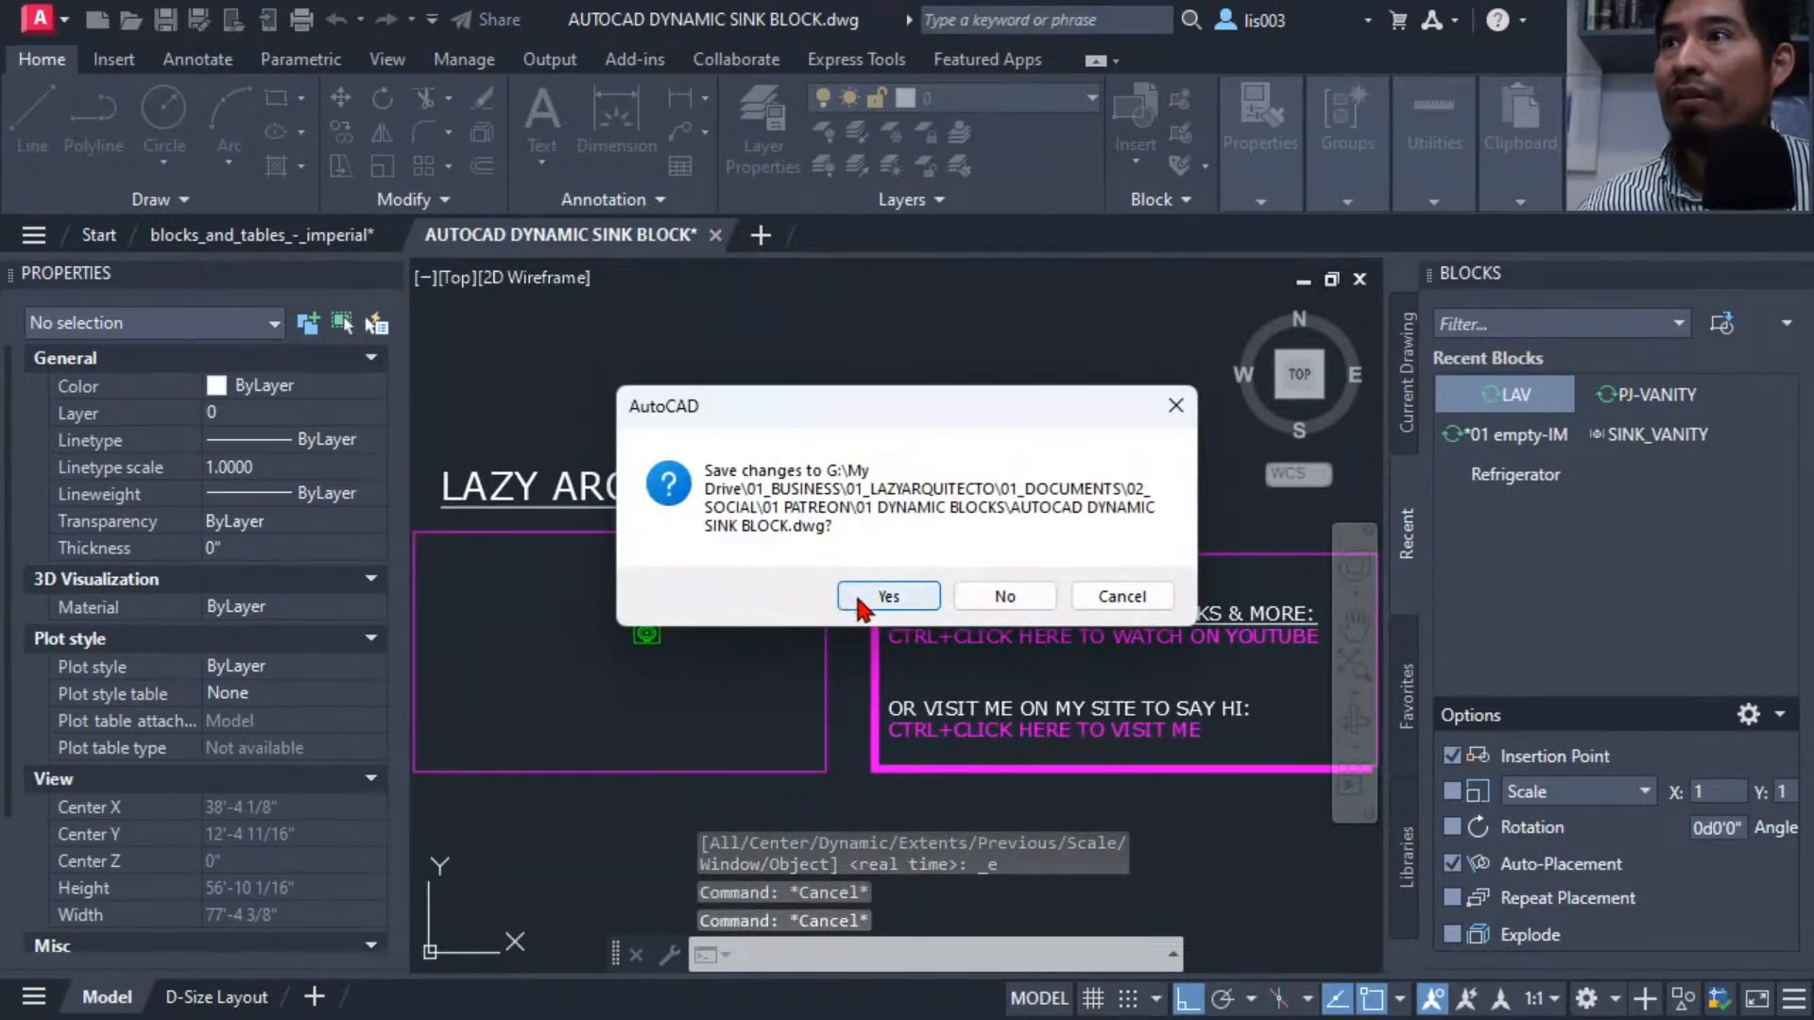
click(859, 599)
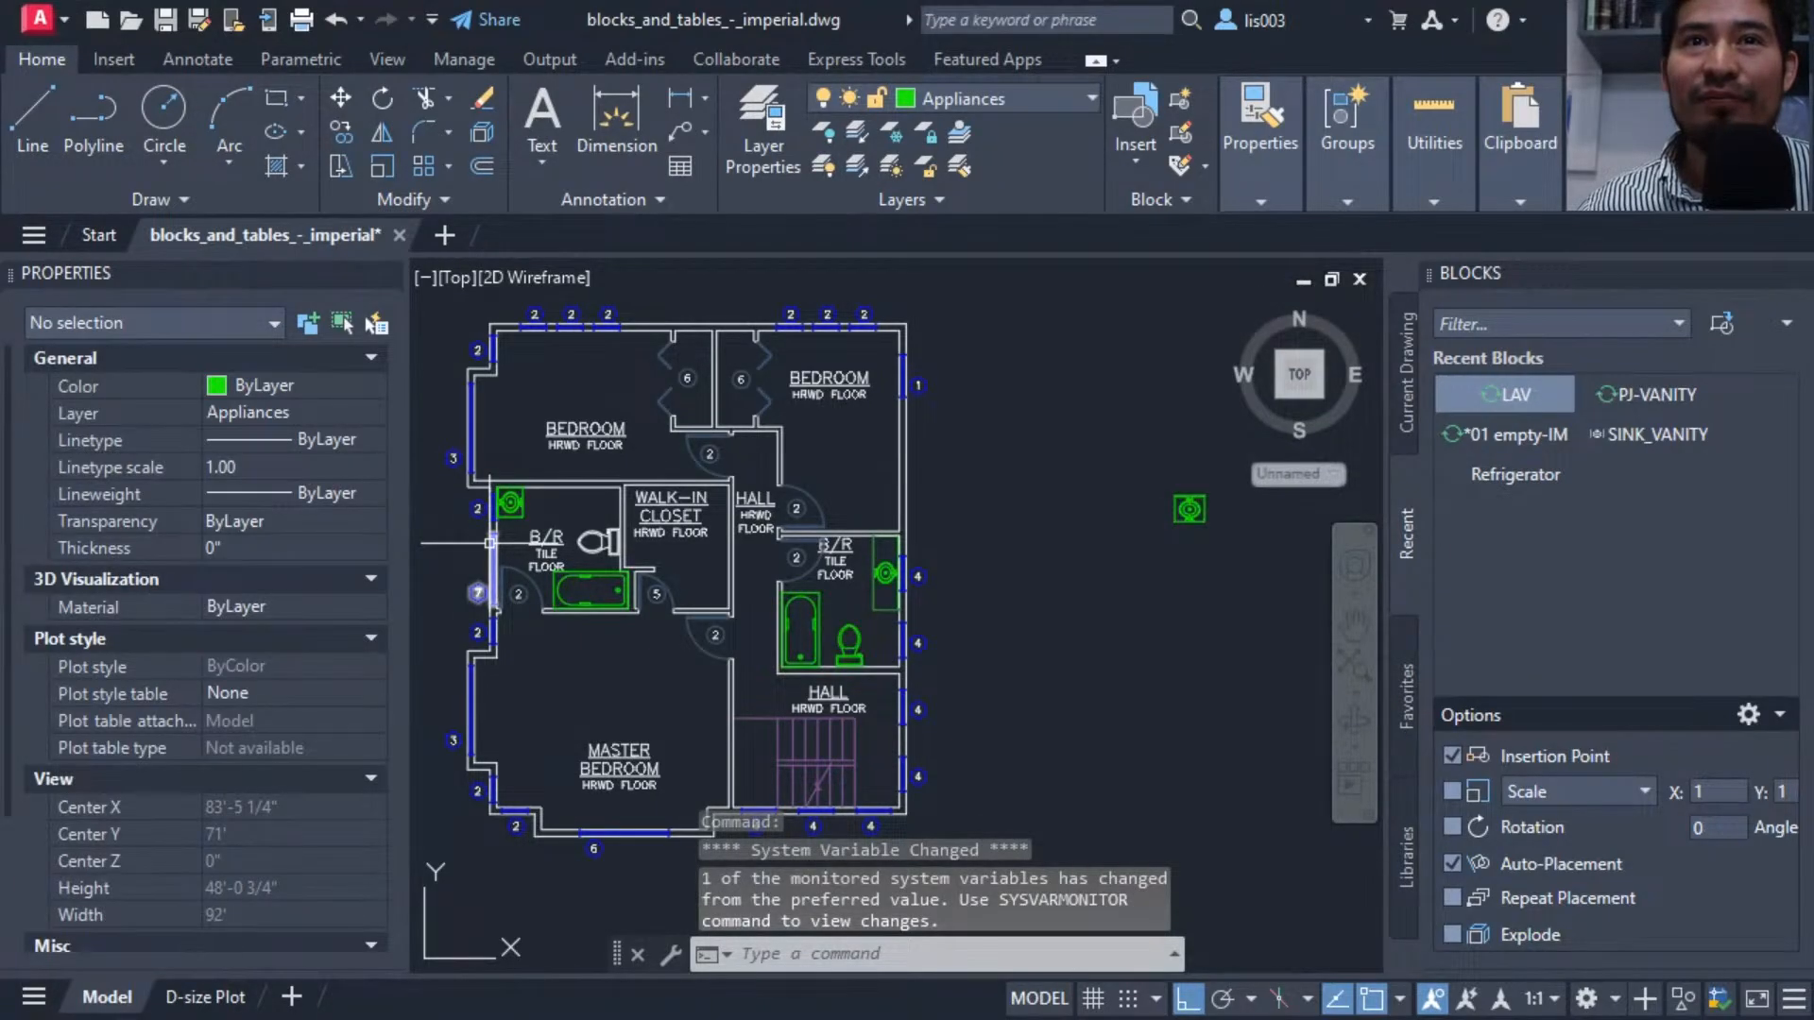
Switch to File Explorer and select AUTOCAD DYNAMIC SINK BLOCK.dwg in the 01 DYNAMIC BLOCKS folder.
drag(0, 612, 780, 253)
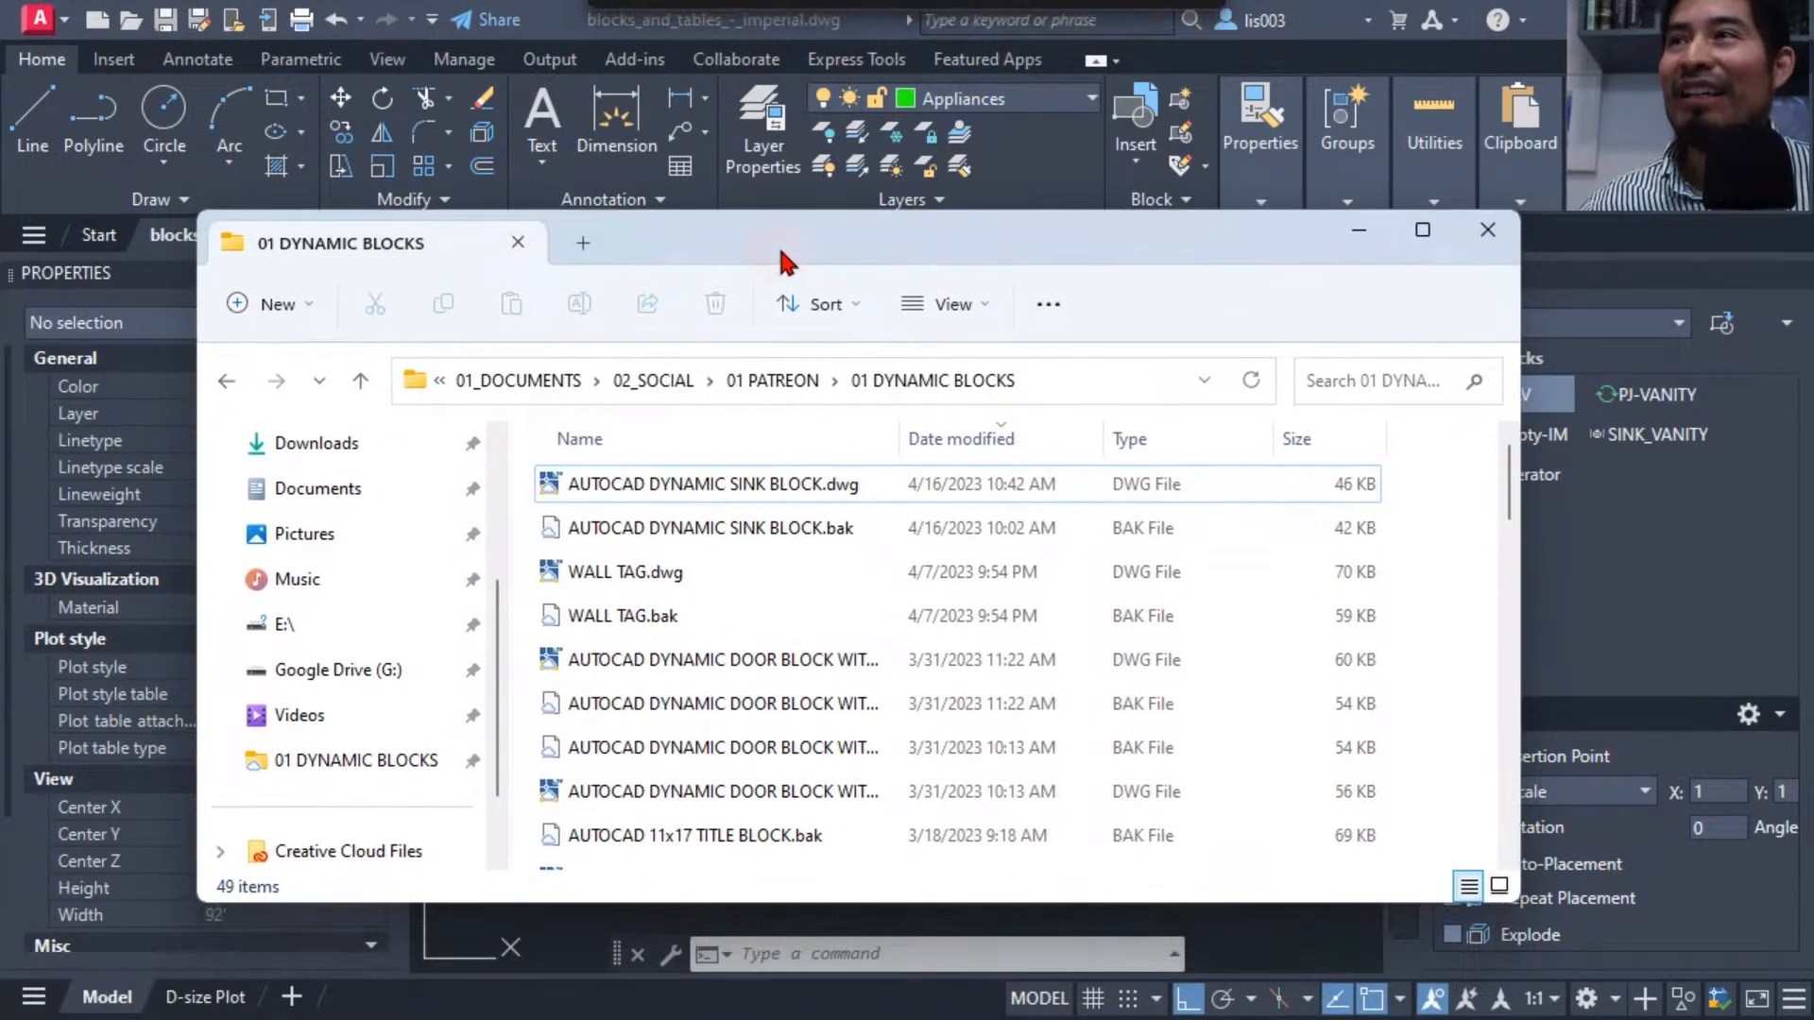
click(762, 484)
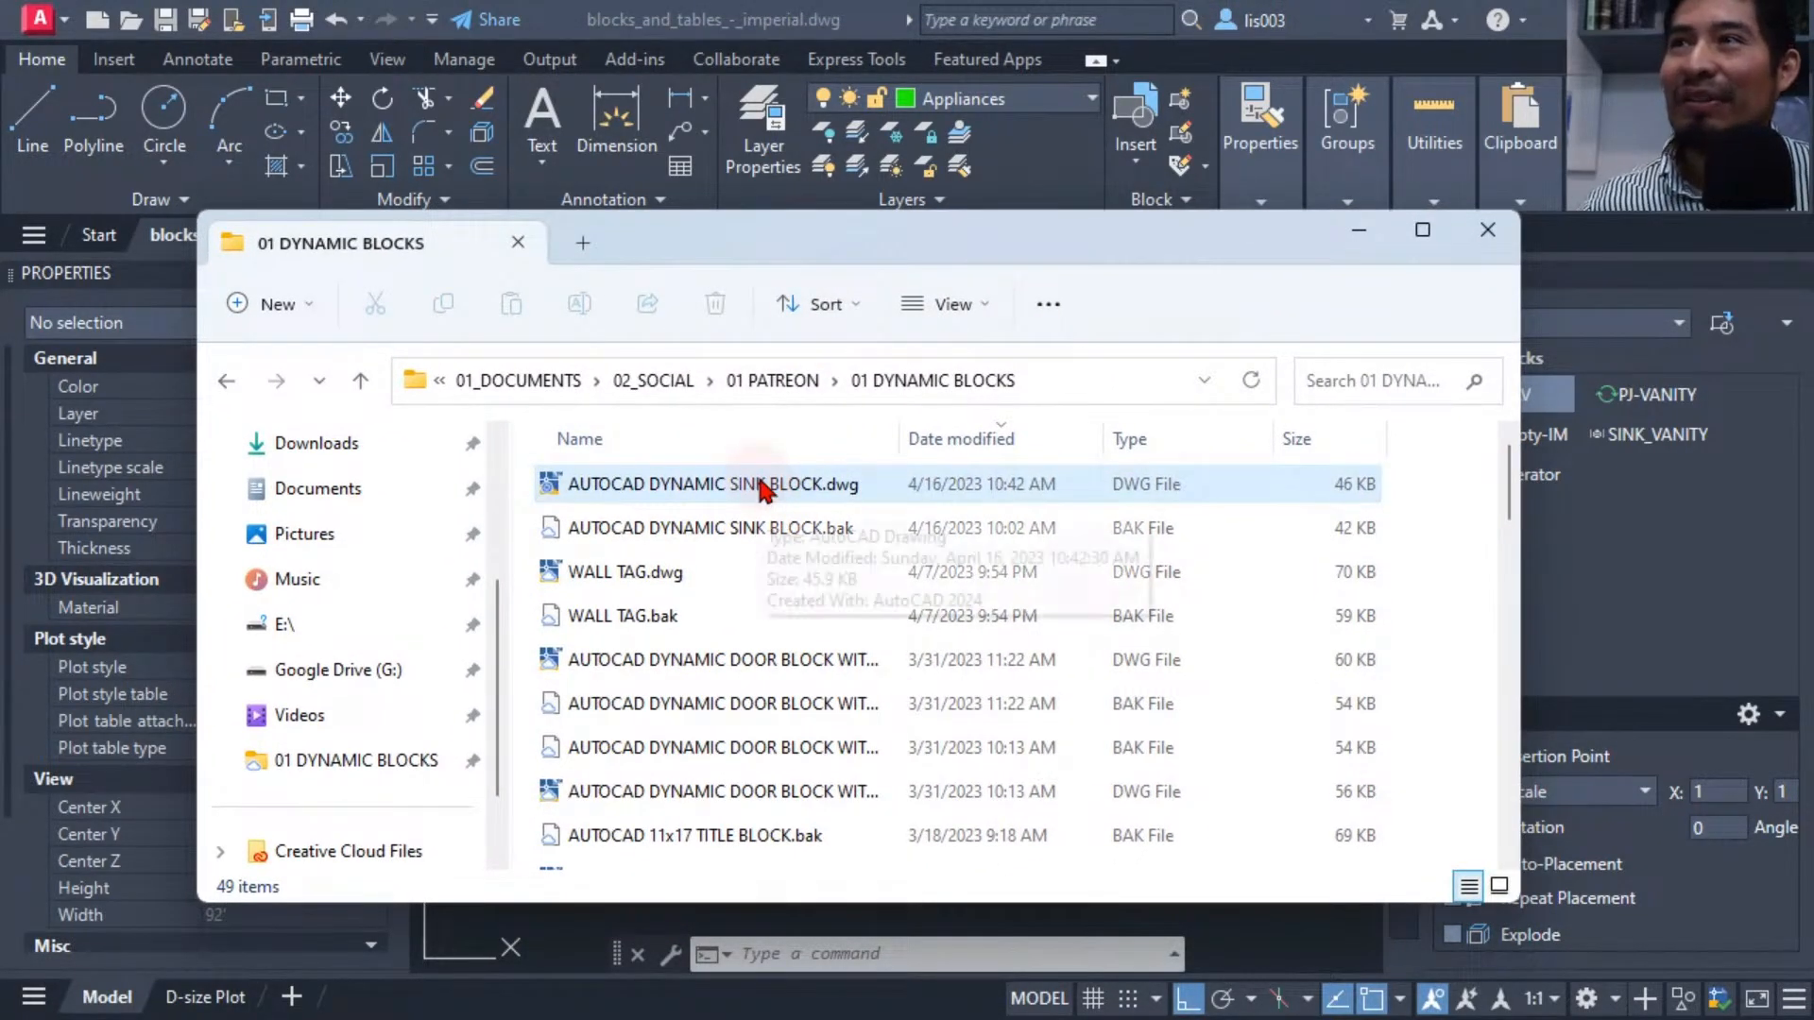
Switch to the browser's Patreon creator page and start a new Video post.
click(756, 490)
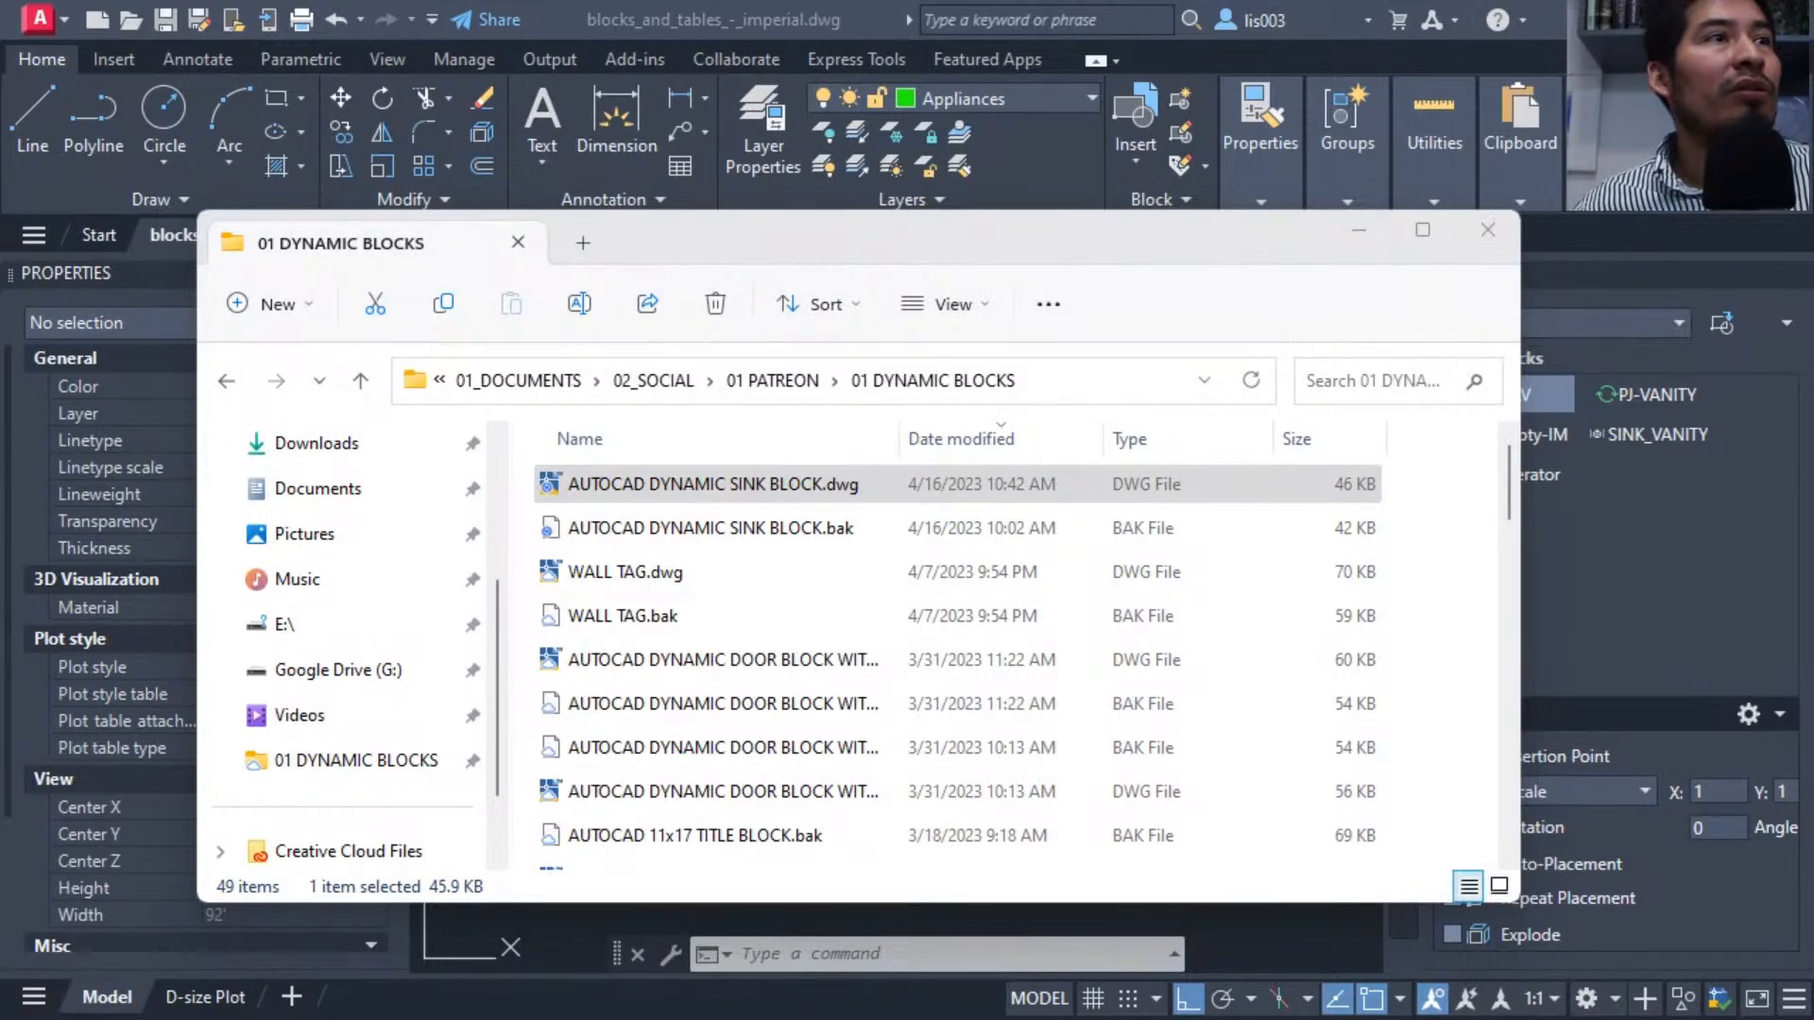
drag(0, 317, 571, 301)
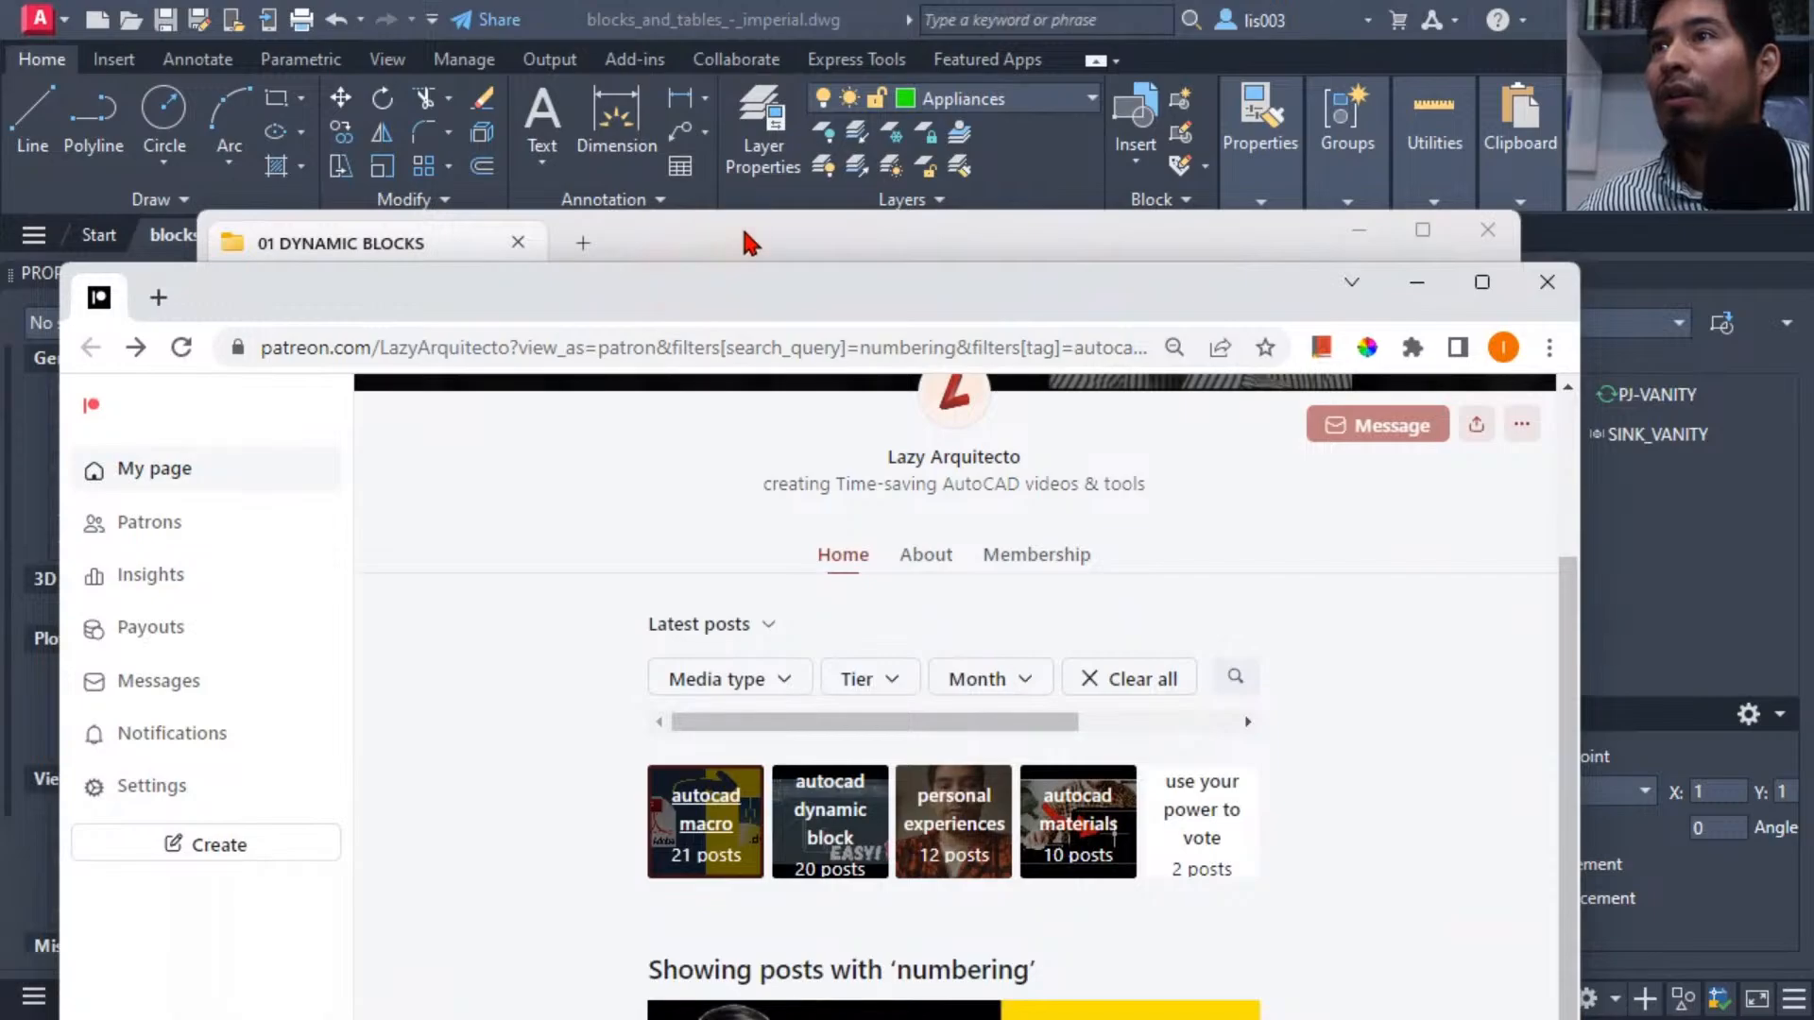
drag(743, 230, 0, 255)
drag(586, 284, 661, 5)
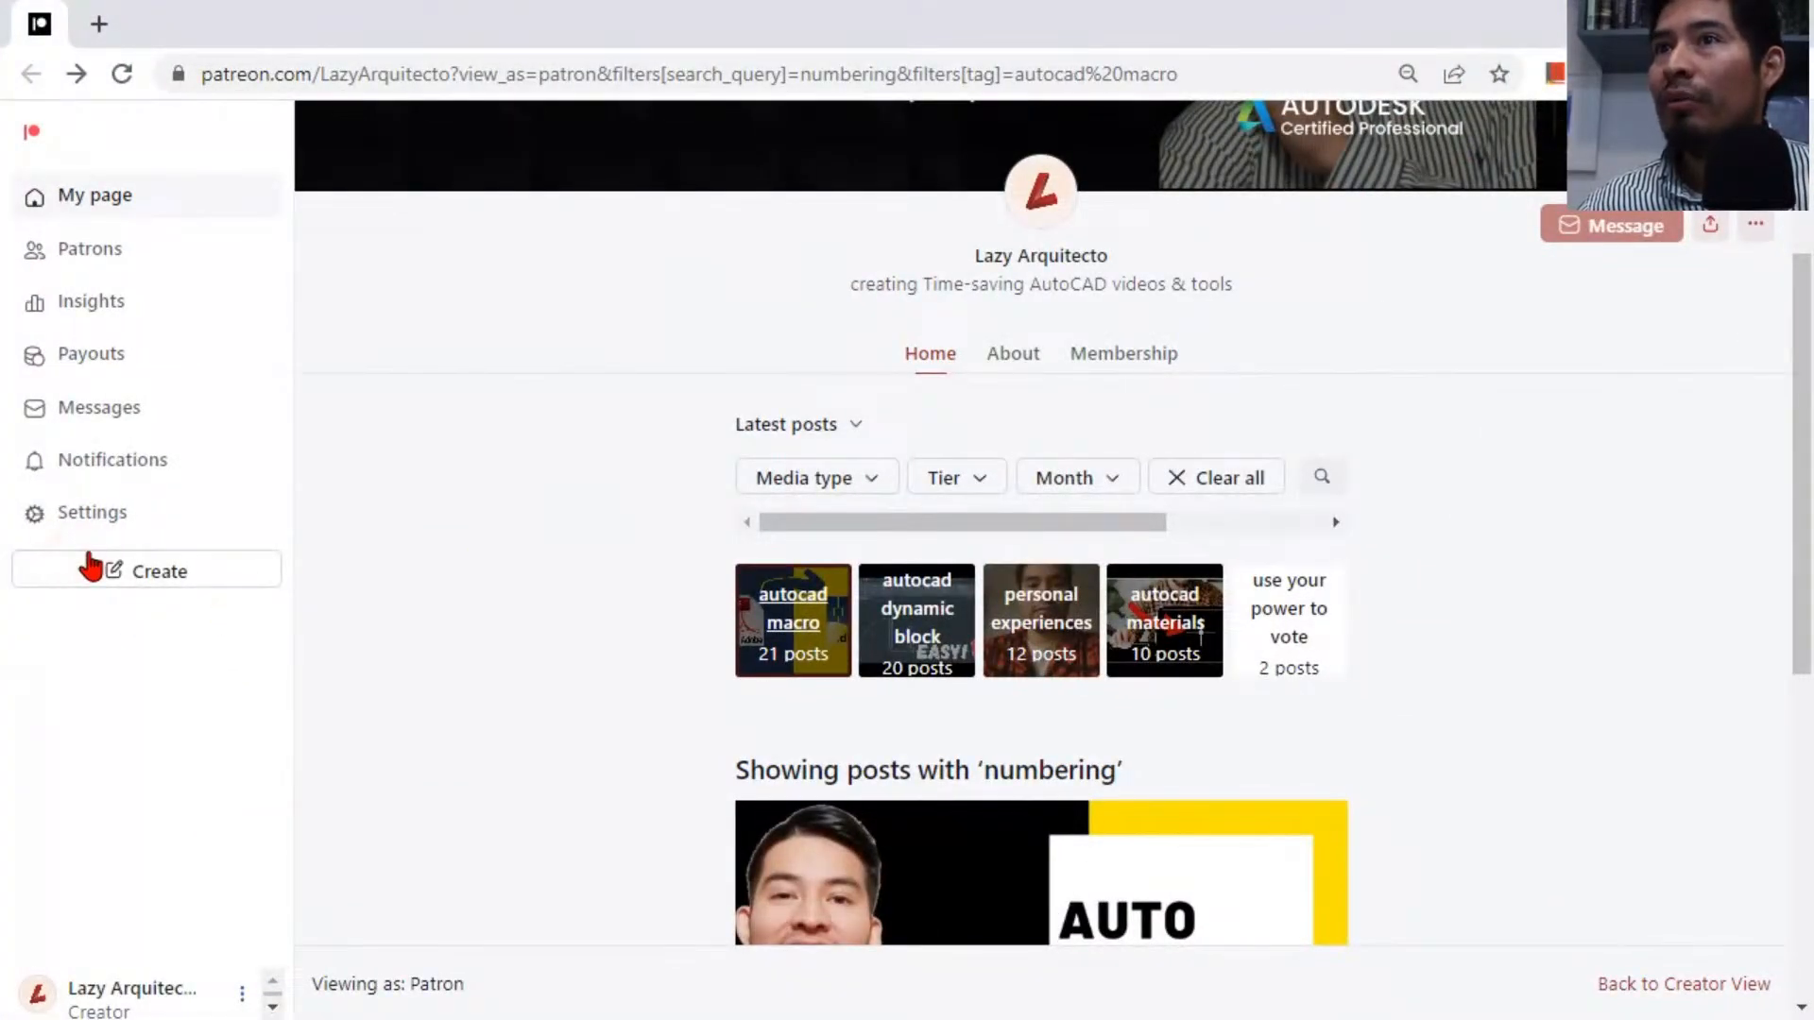
click(88, 569)
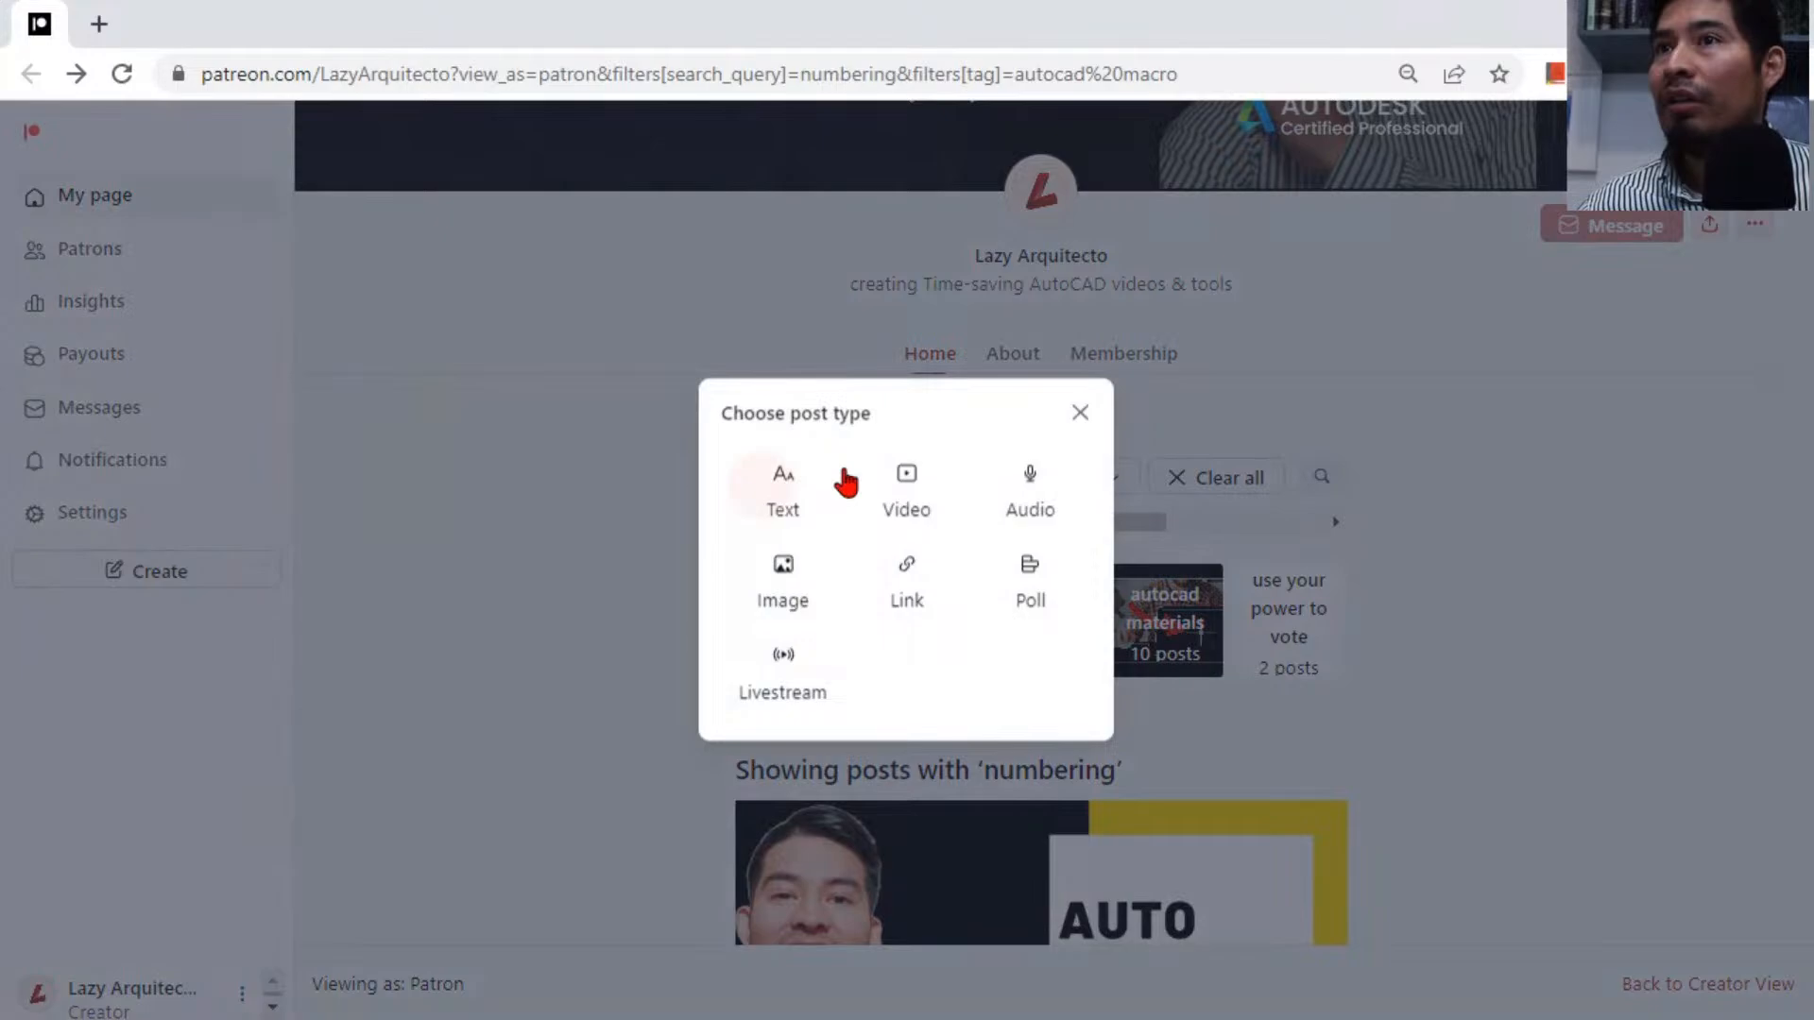
click(907, 498)
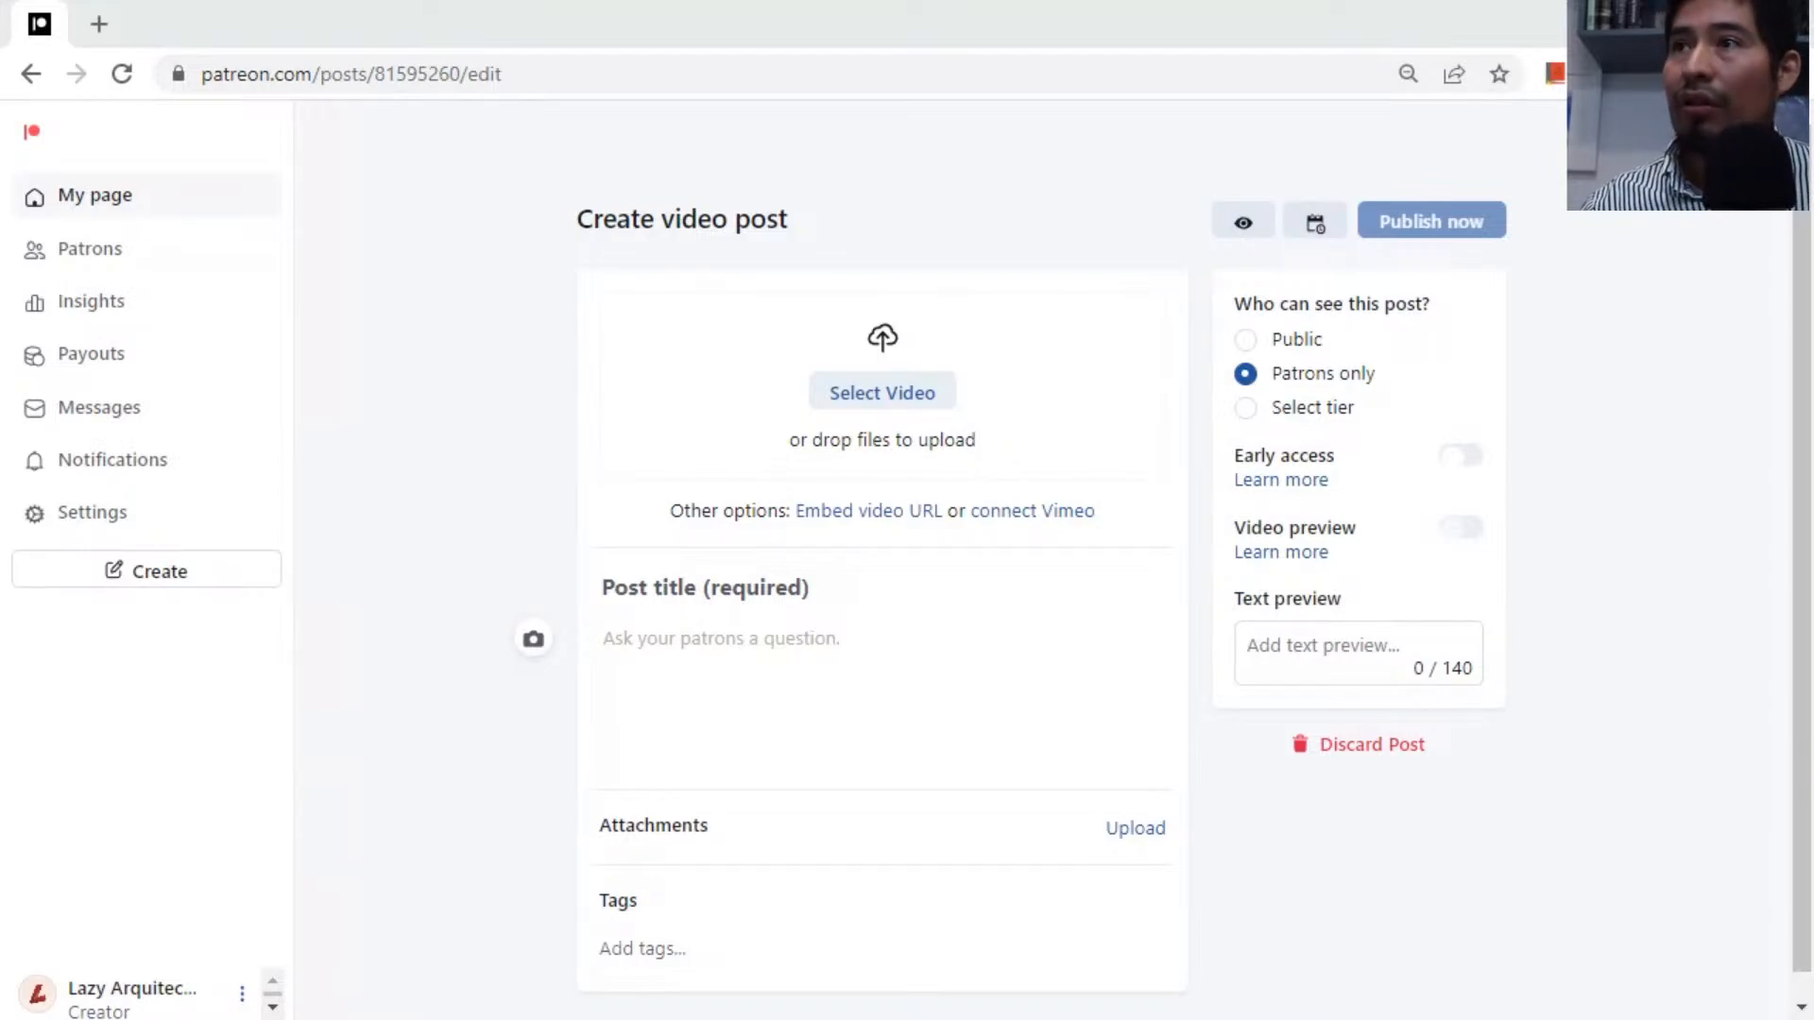
Paste the post title "Wasting Less Time in Autocad | S2E15" and the body text "LazyTeam the block is attached to the post.".
click(869, 588)
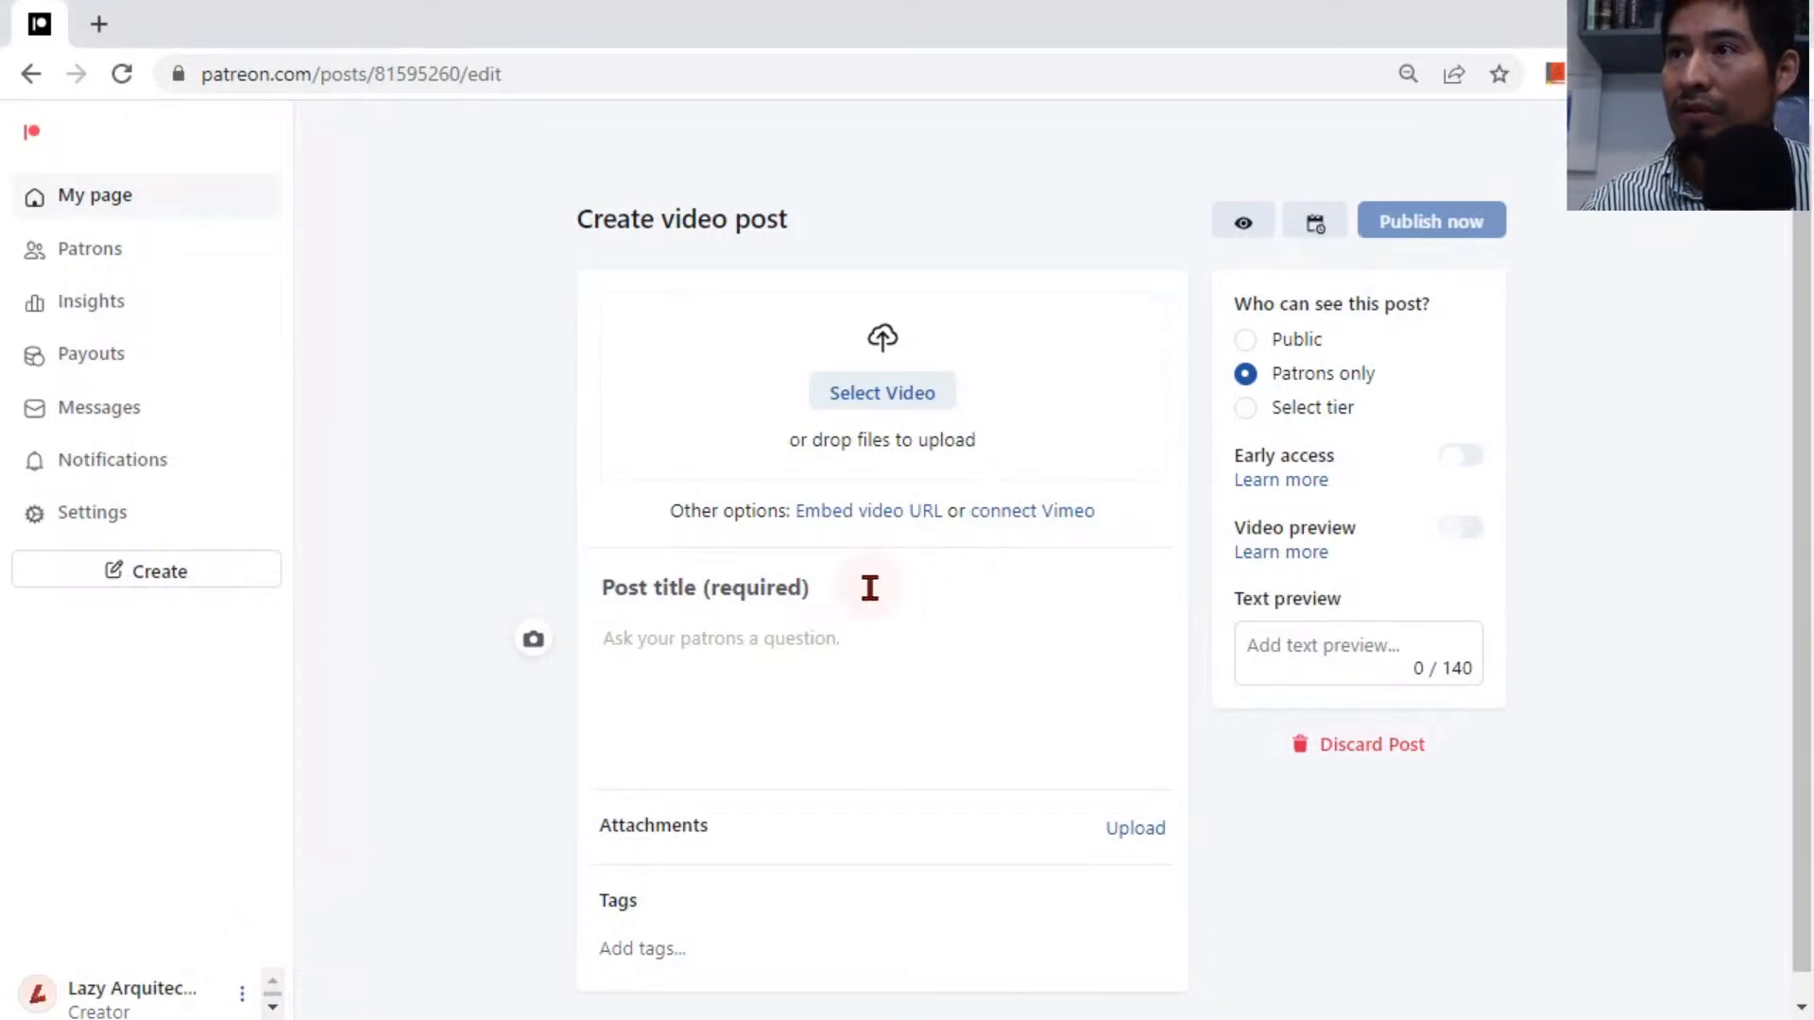
text(Wasting Less Time in Autocad | S2E15)
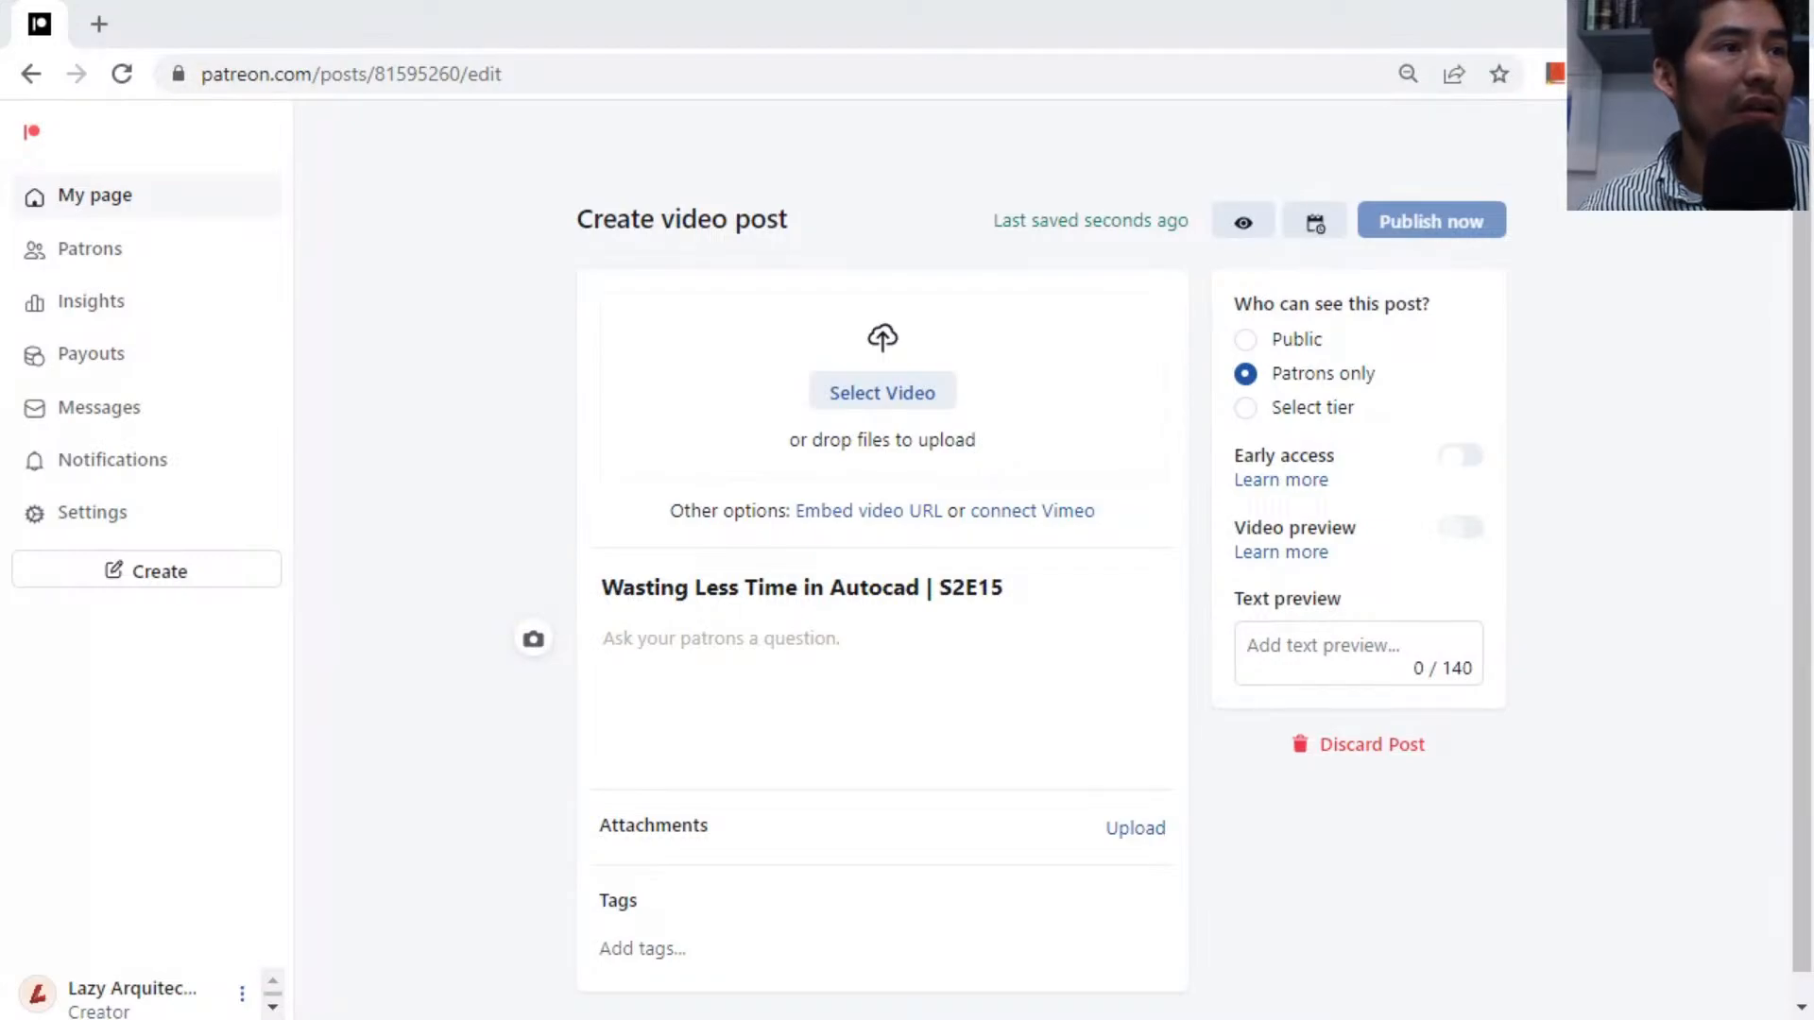
click(645, 638)
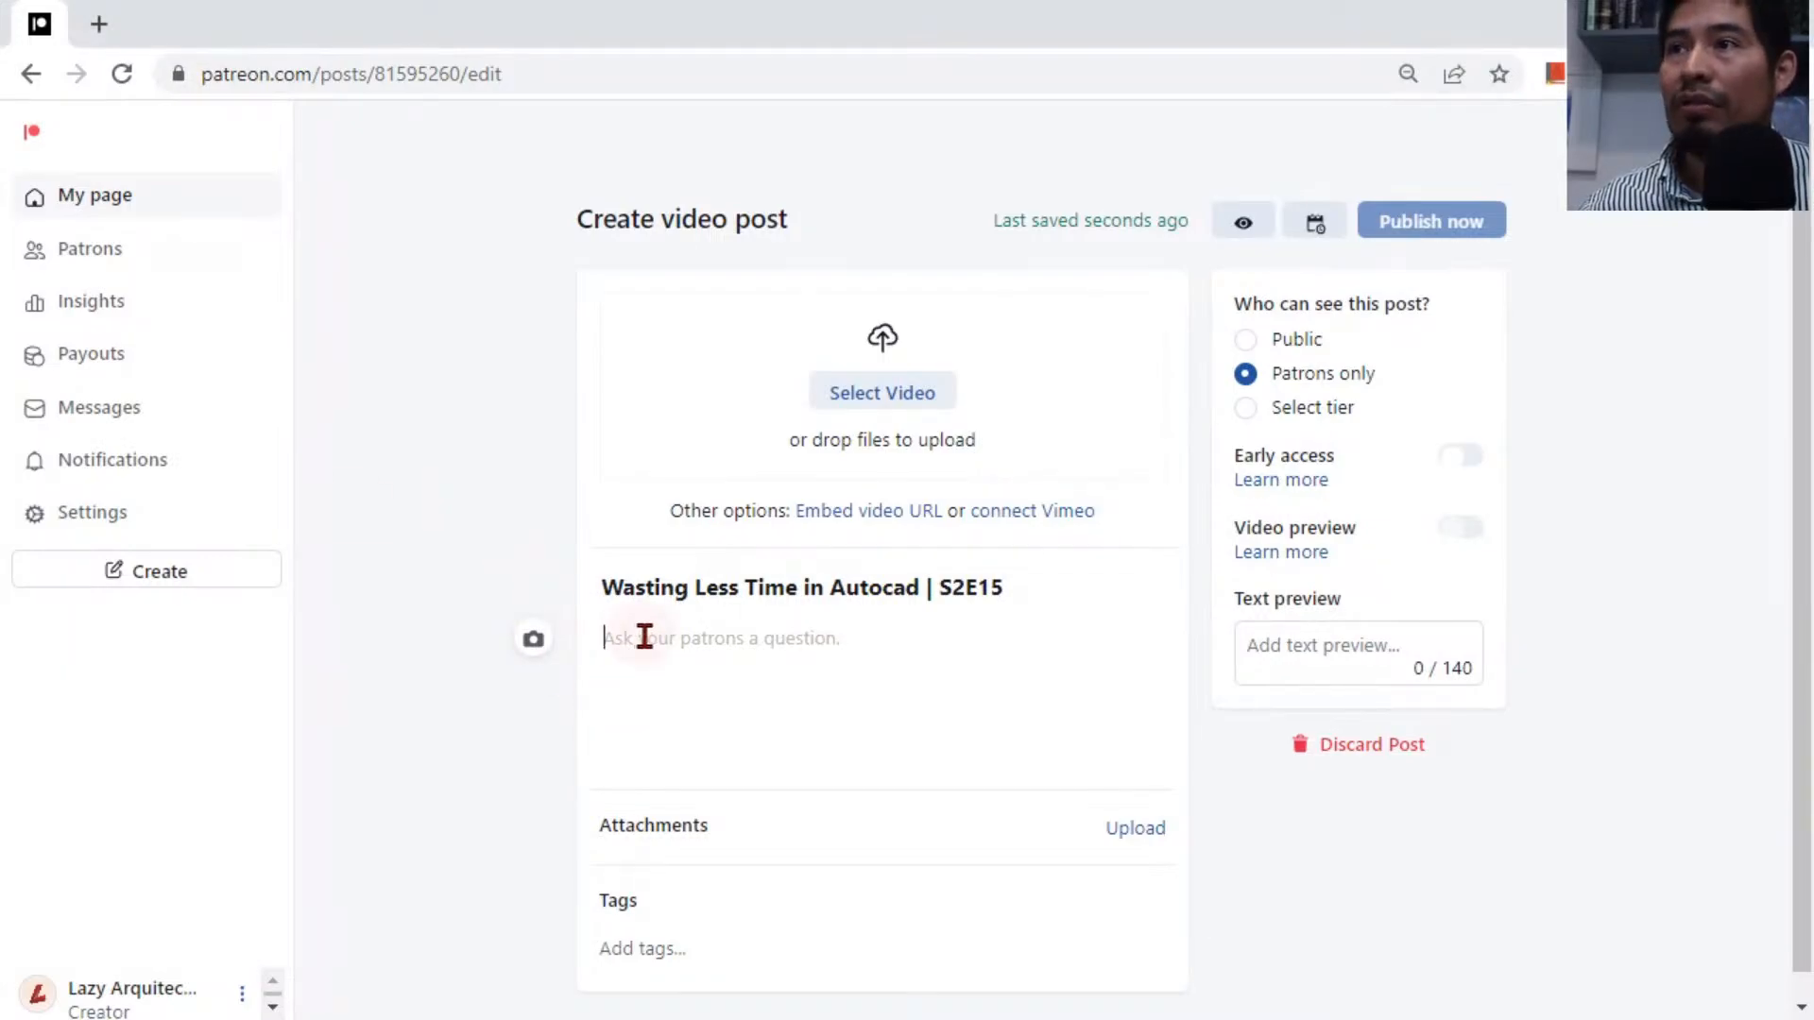
text(LazyTeam the block is attached to the post.)
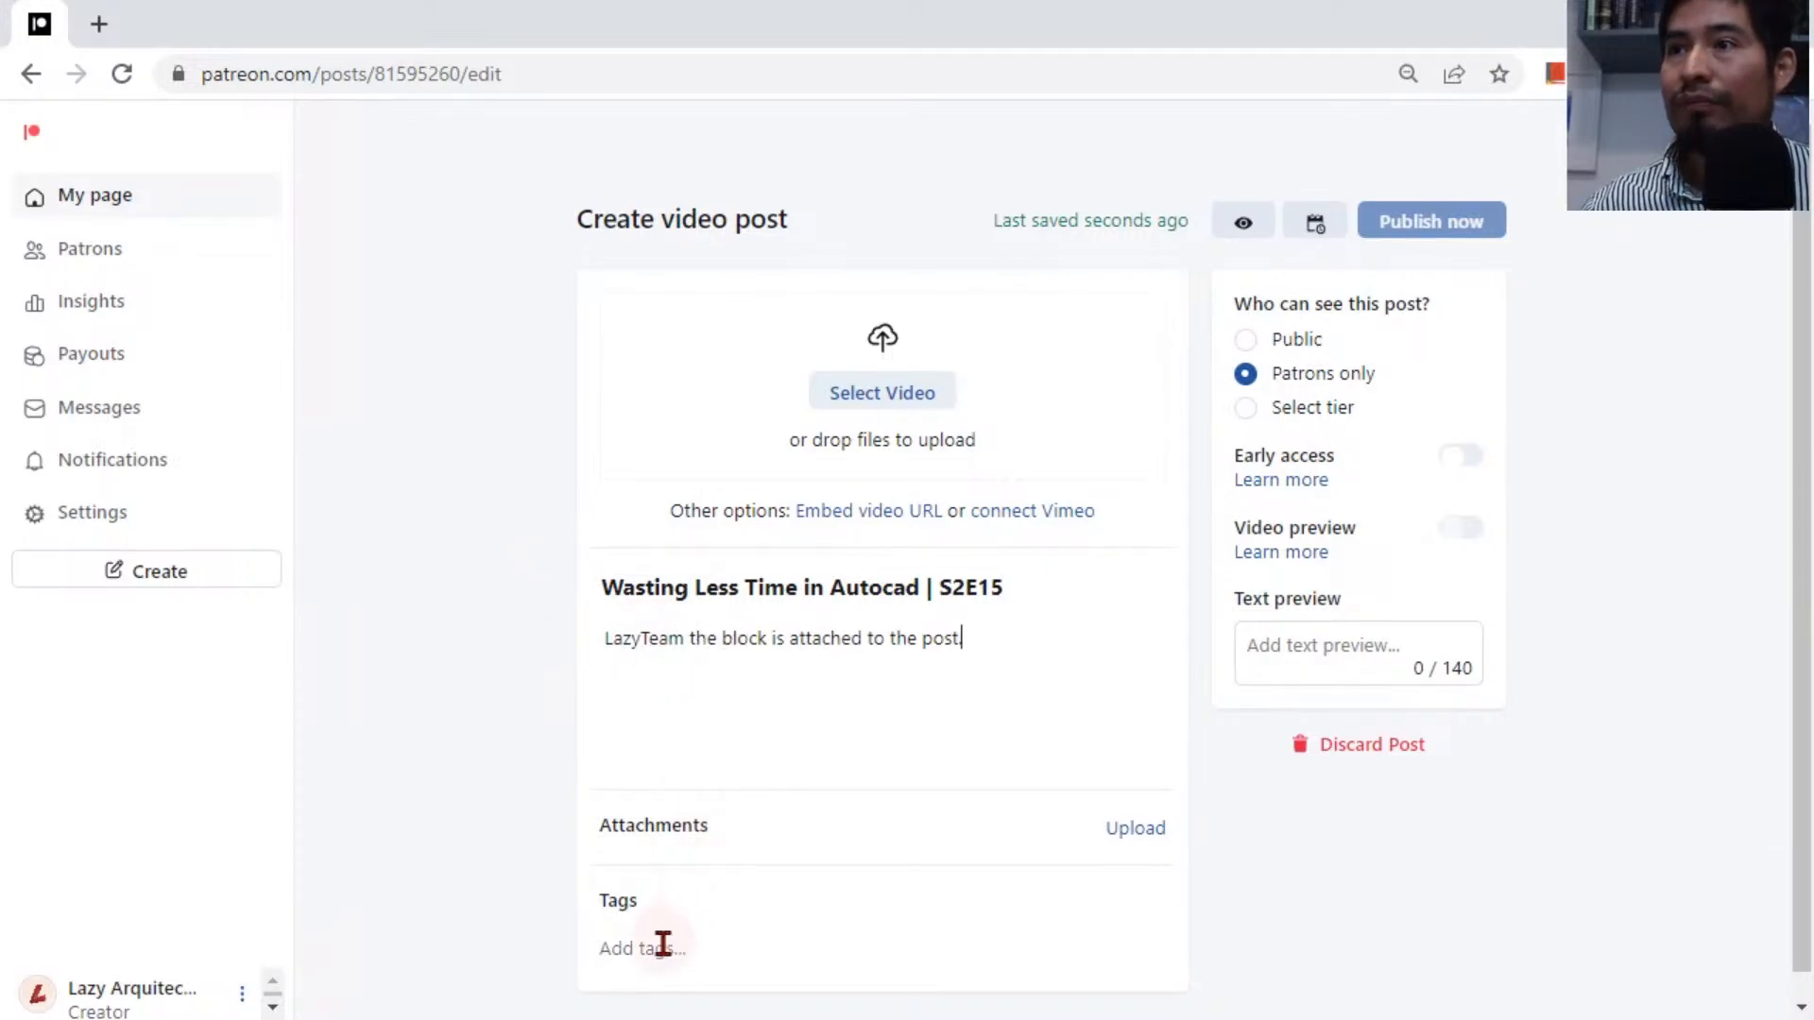
Tag the post with autocad dynamic block.
click(663, 943)
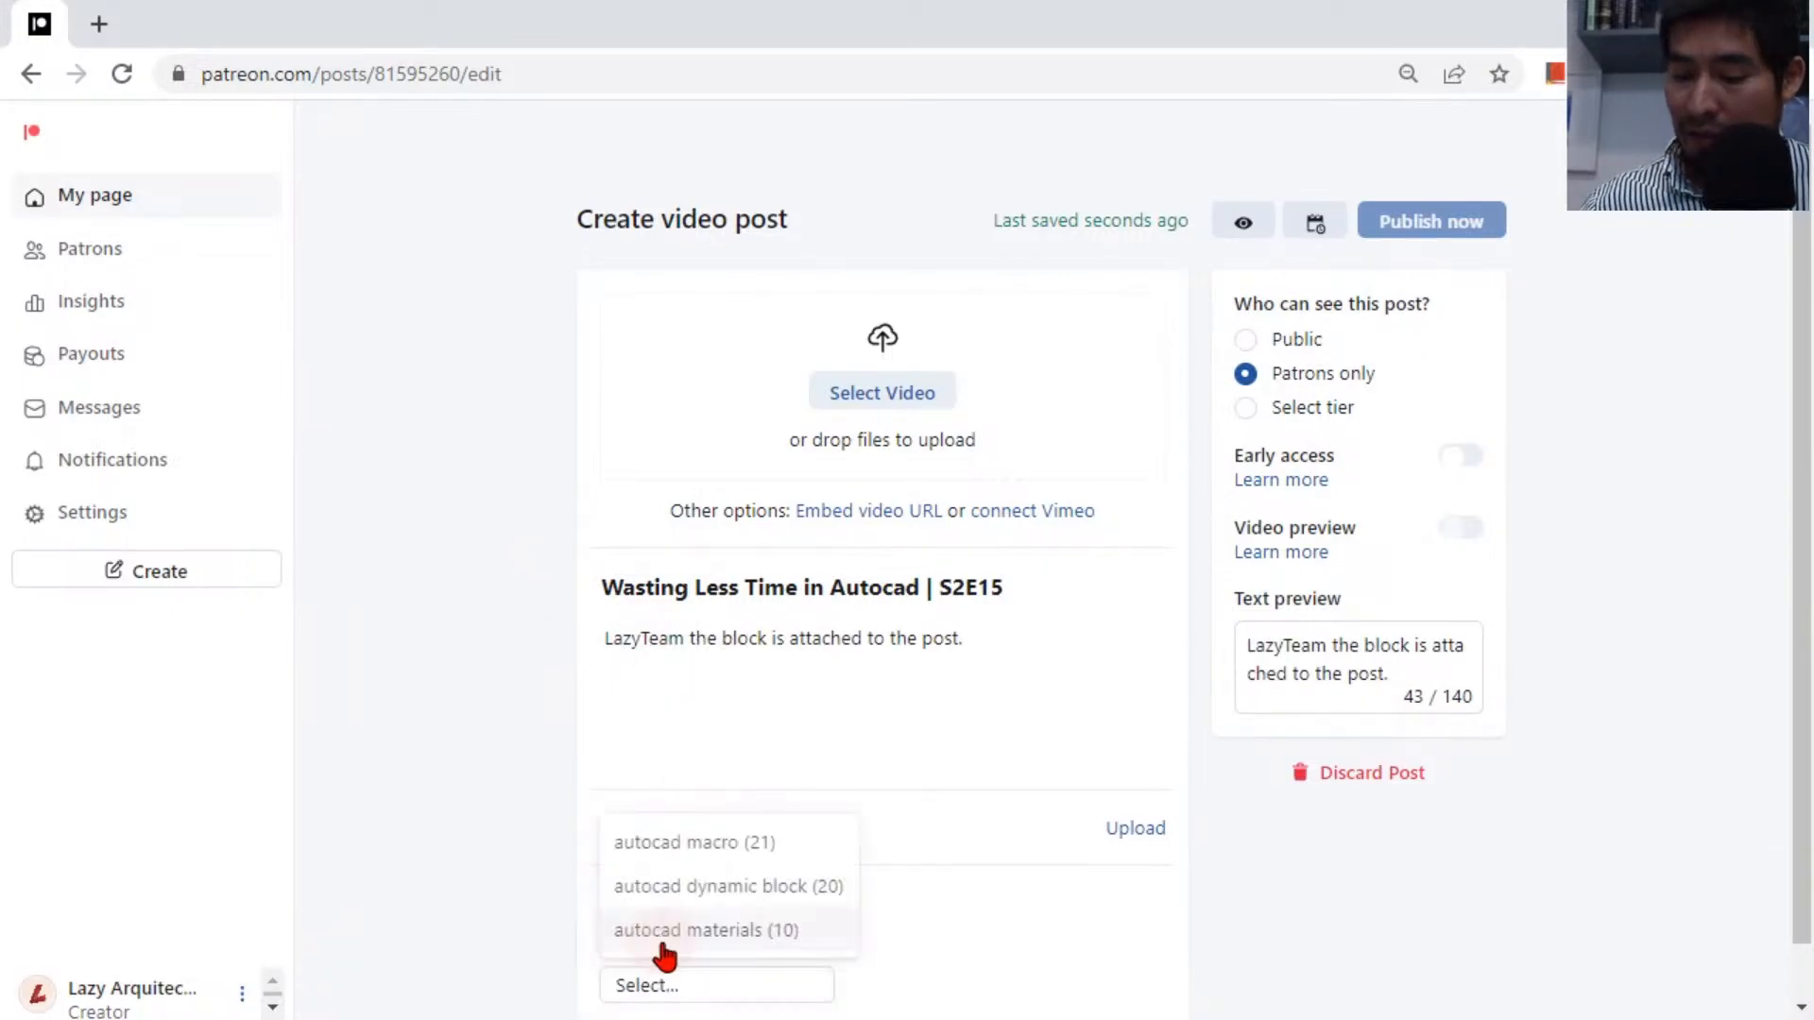
click(724, 886)
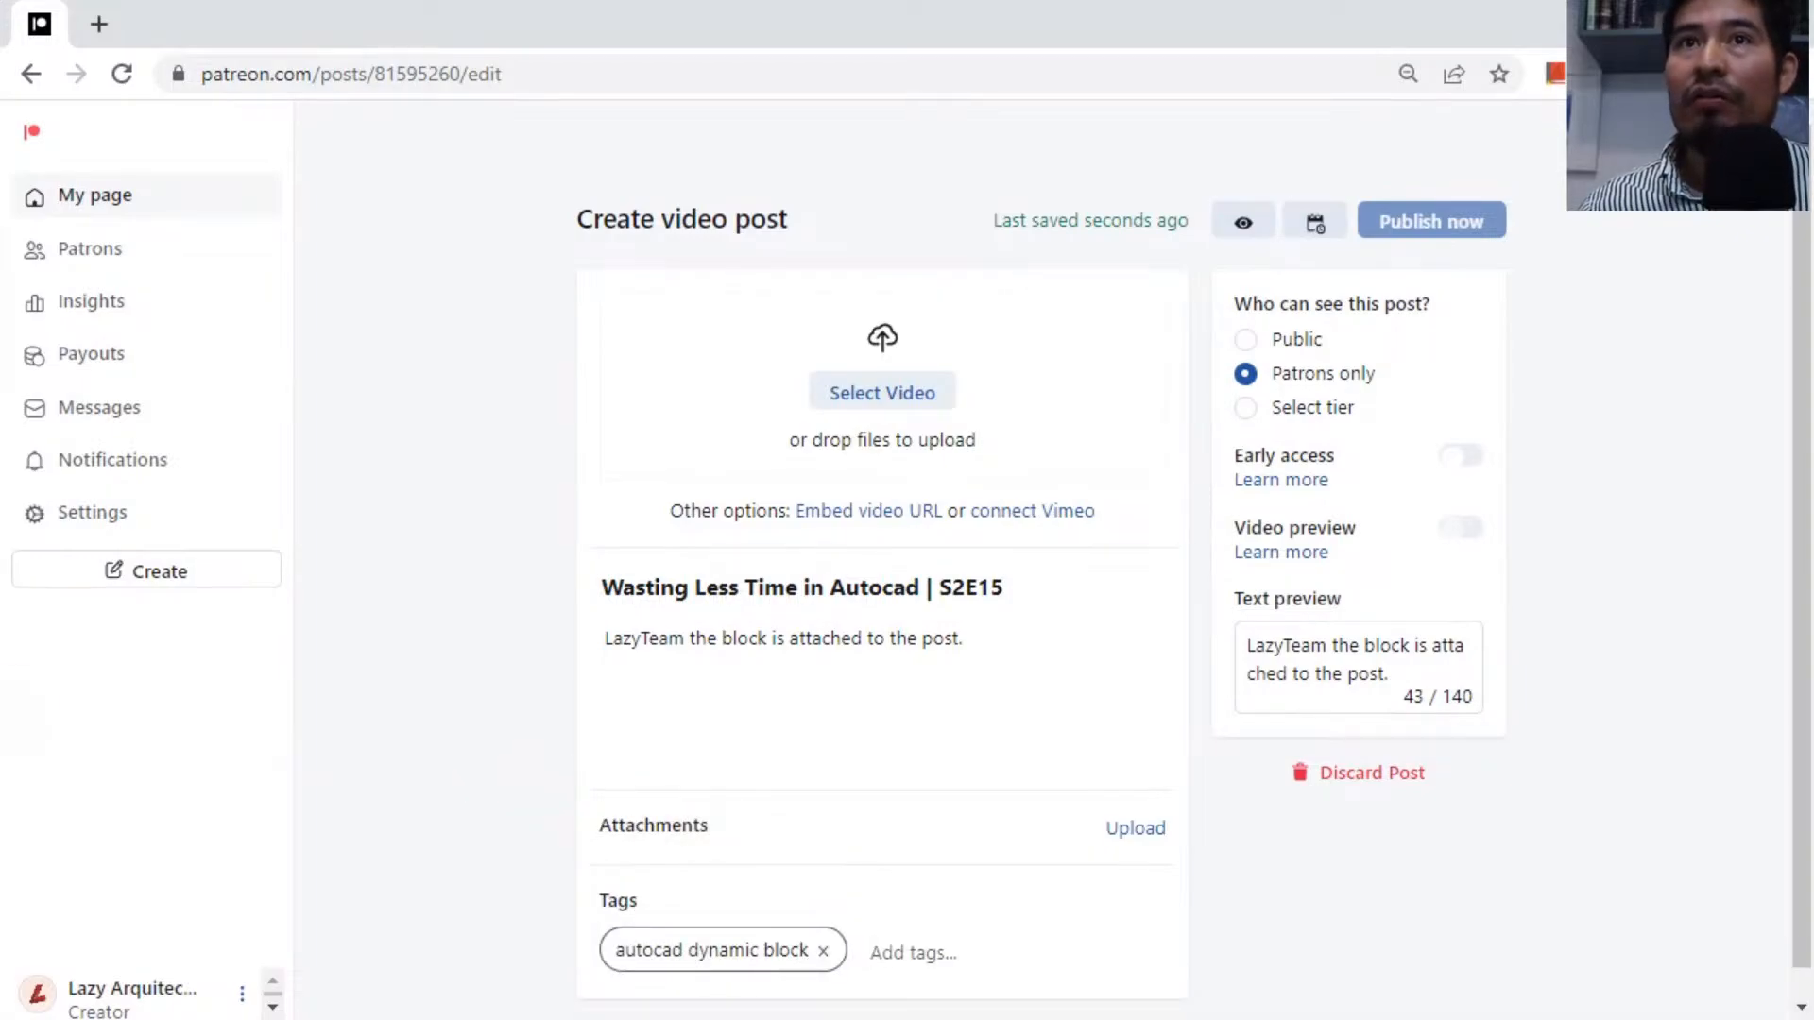
drag(160, 795, 2, 713)
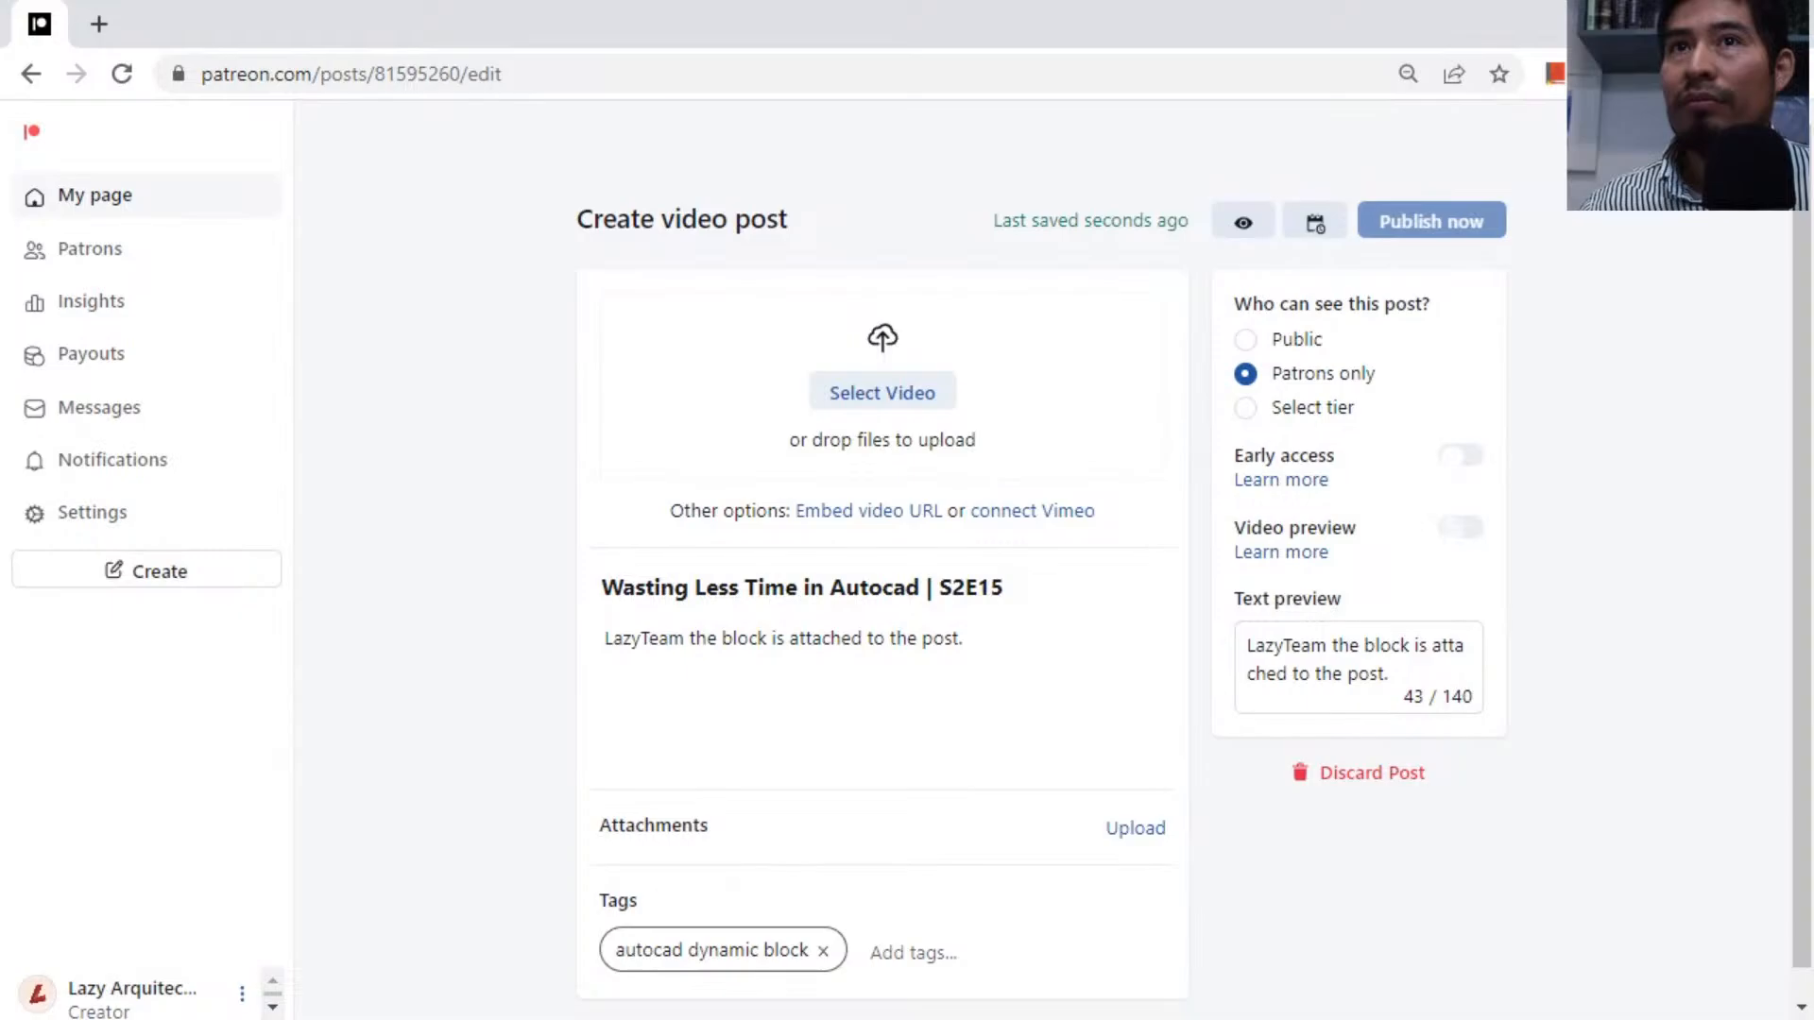
Attach AUTOCAD DYNAMIC SINK BLOCK.dwg from the 01 DYNAMIC BLOCKS folder to the post.
click(1146, 841)
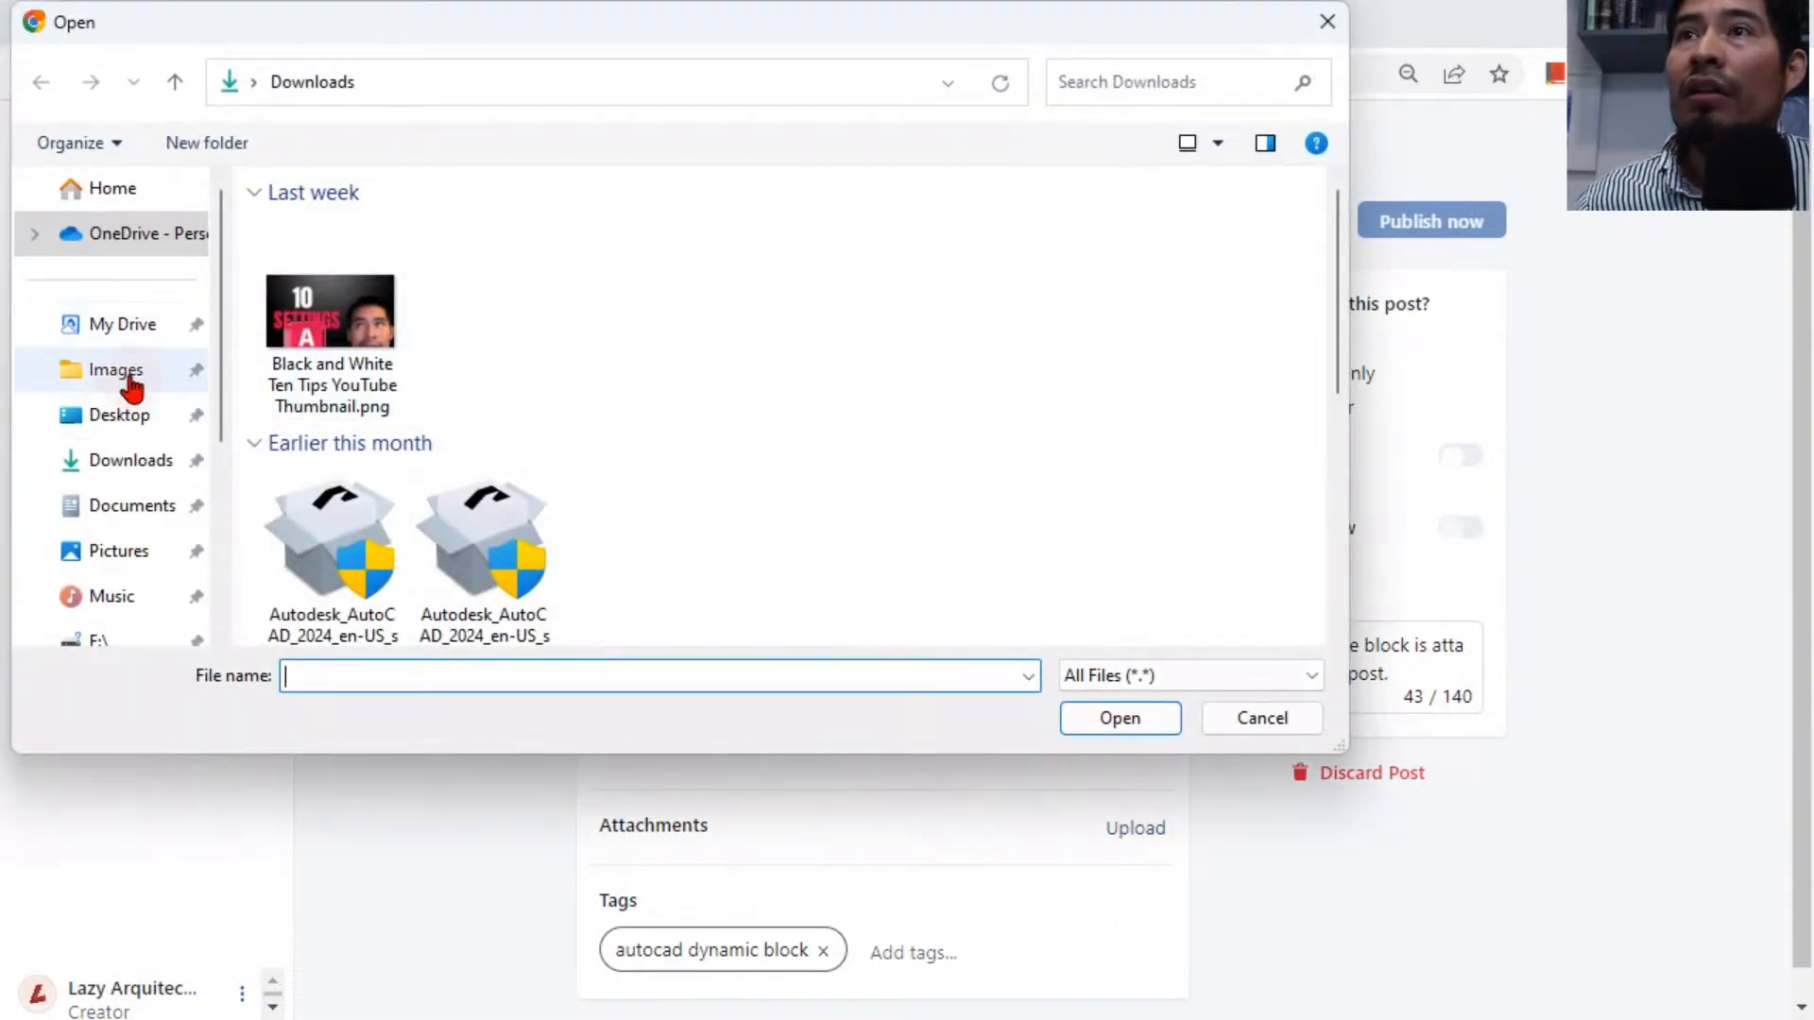
click(122, 324)
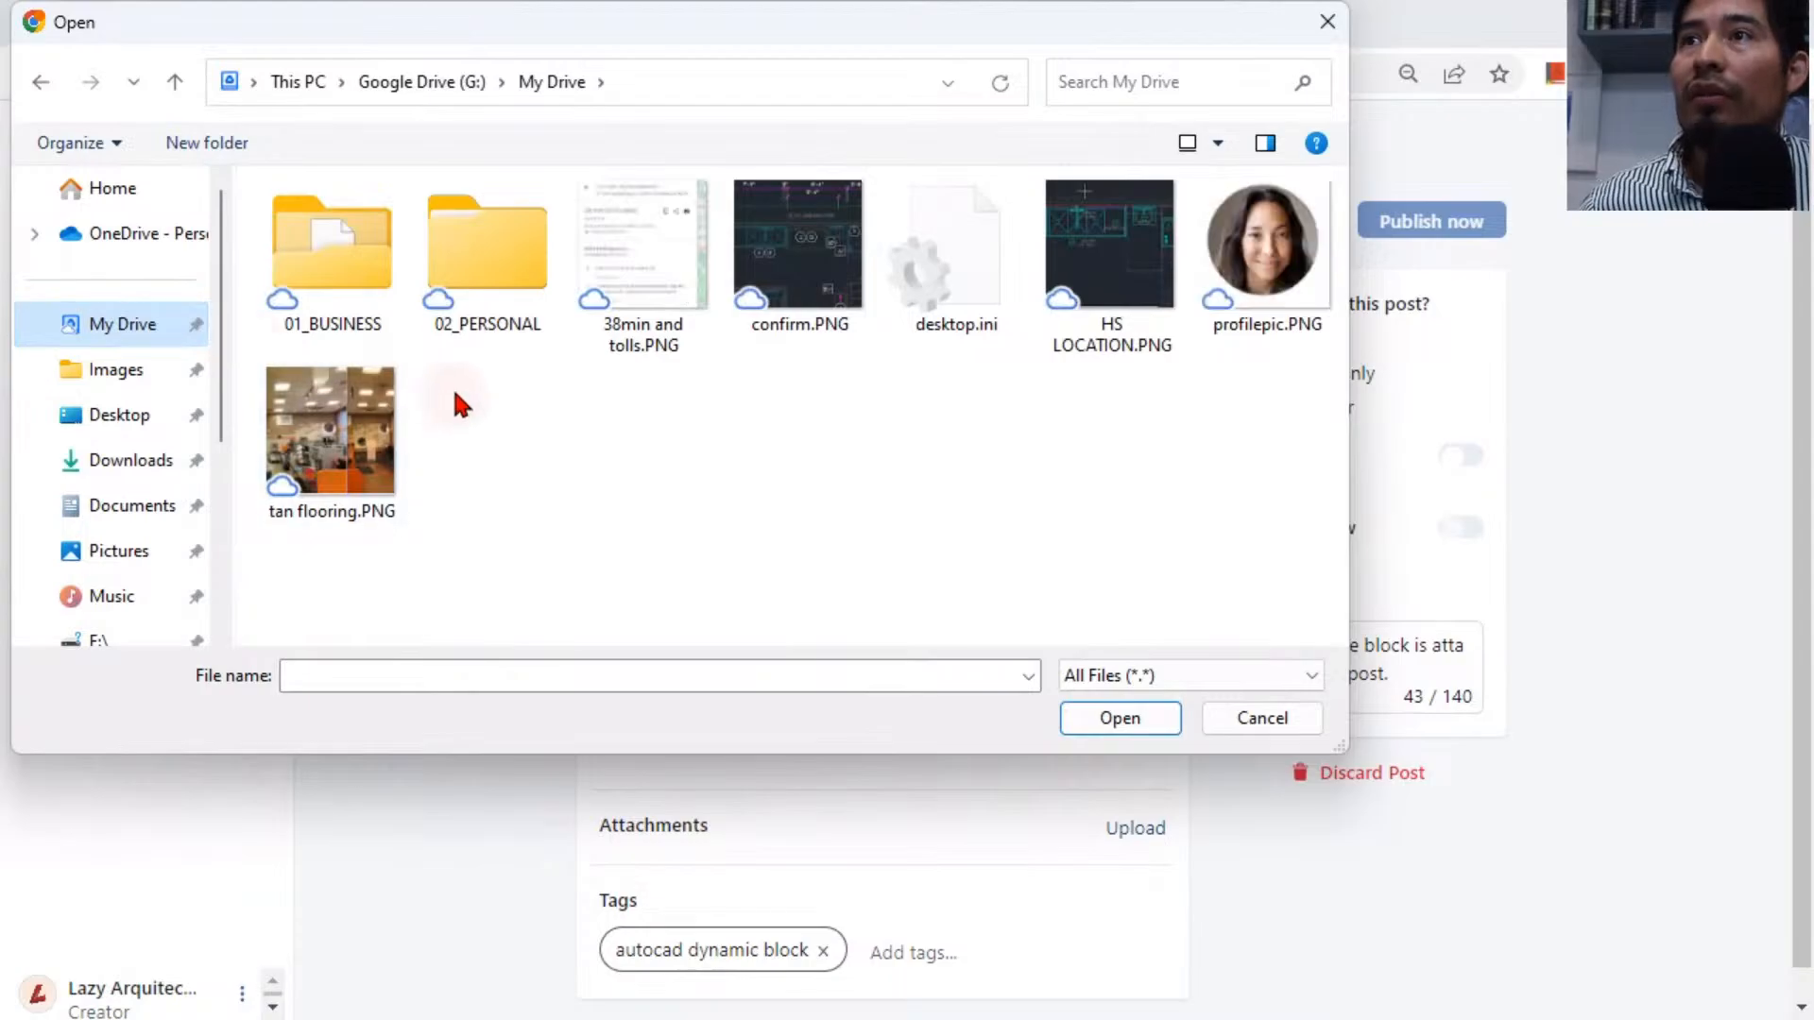
double_click(321, 253)
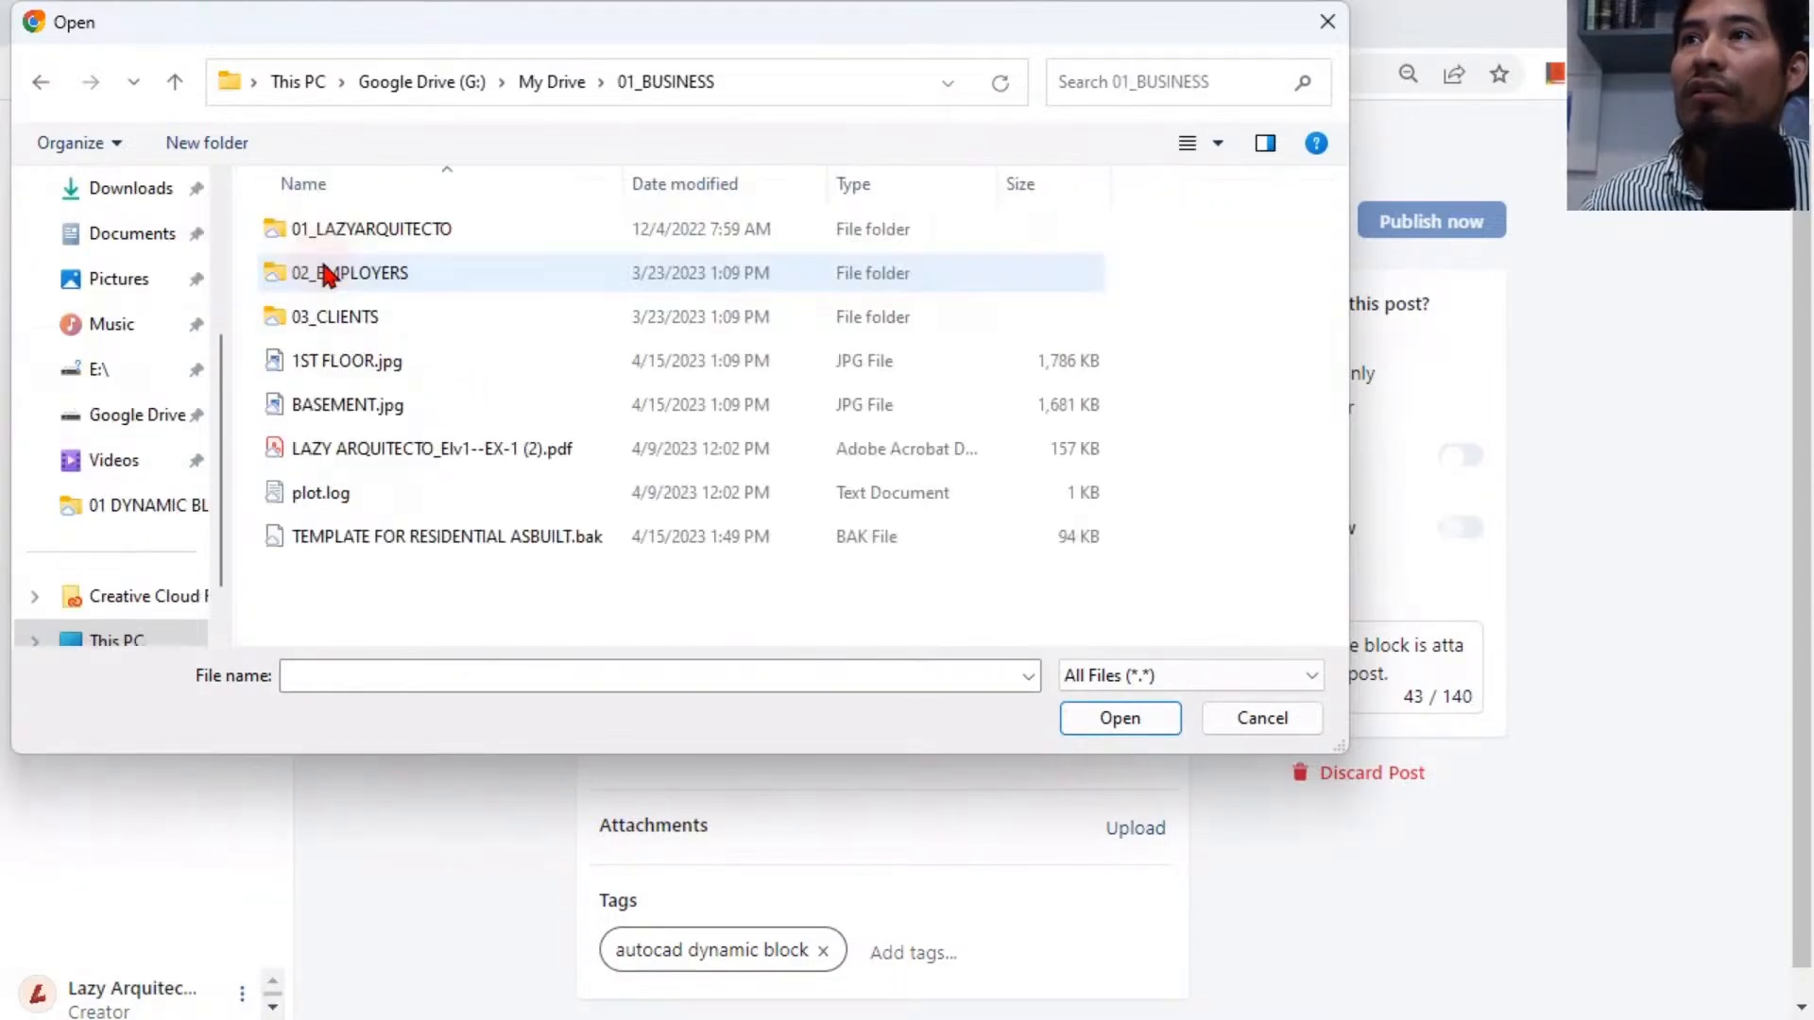
double_click(350, 229)
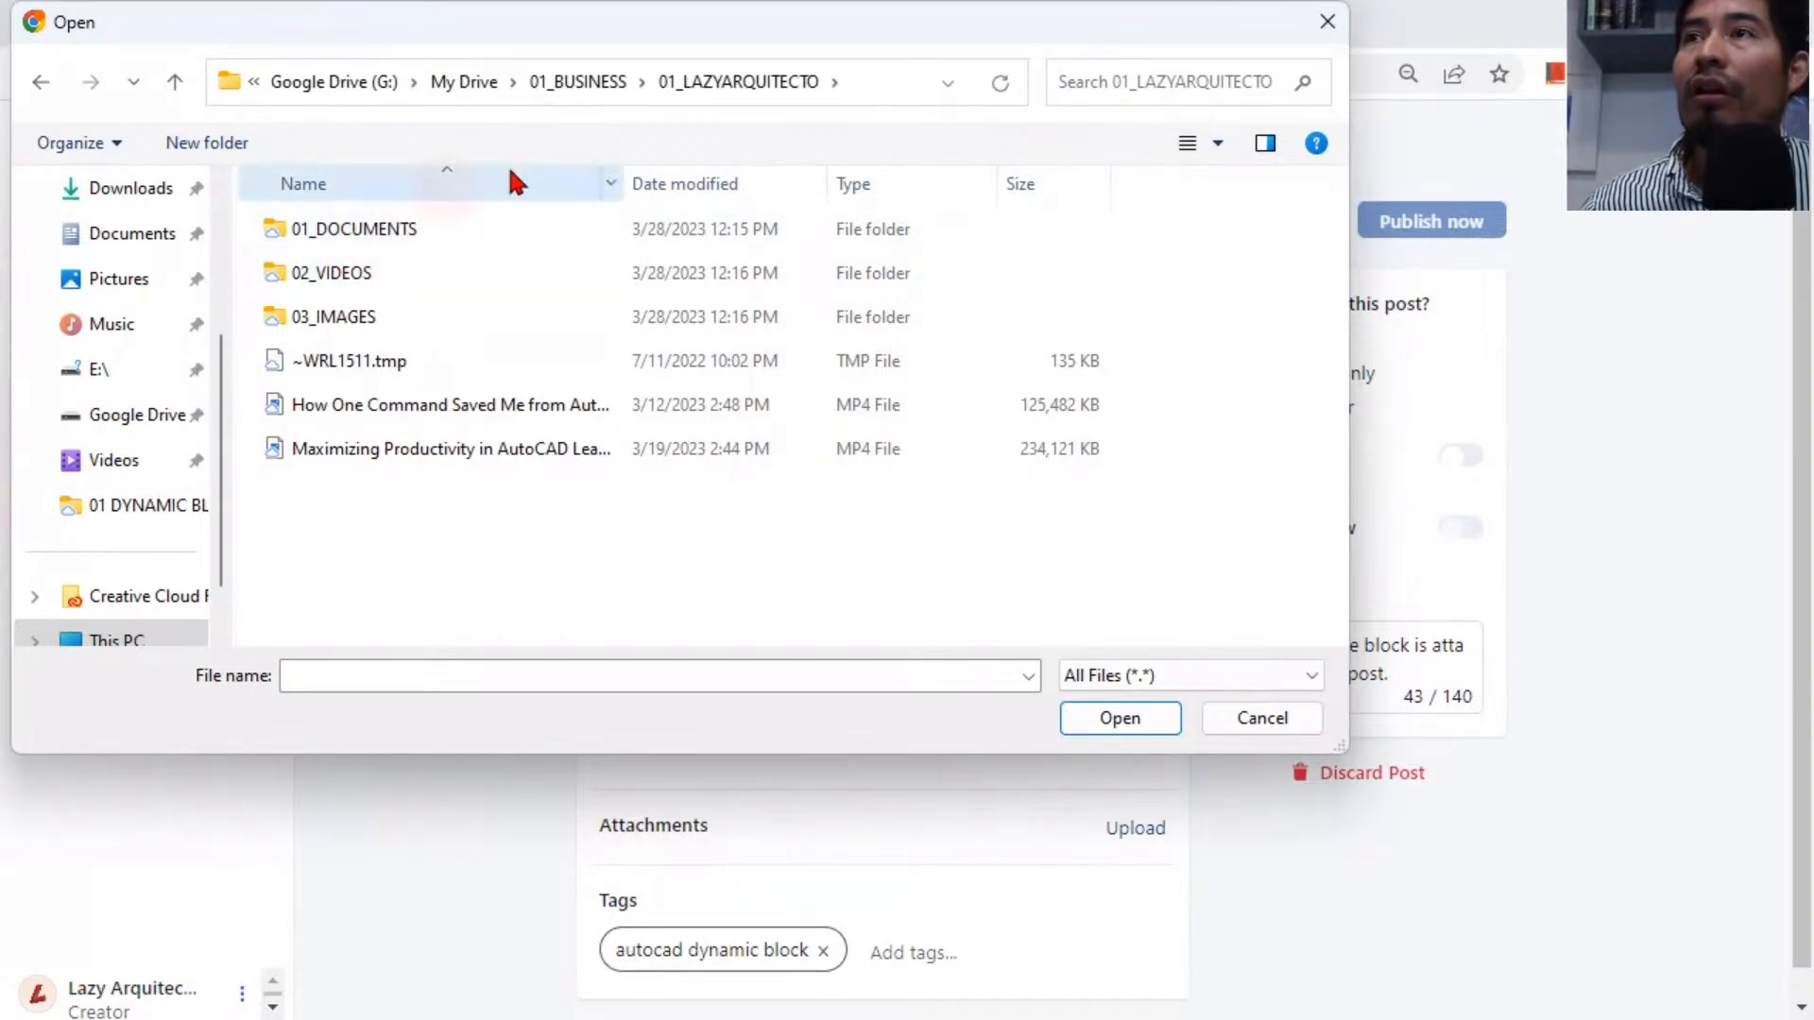
double_click(387, 229)
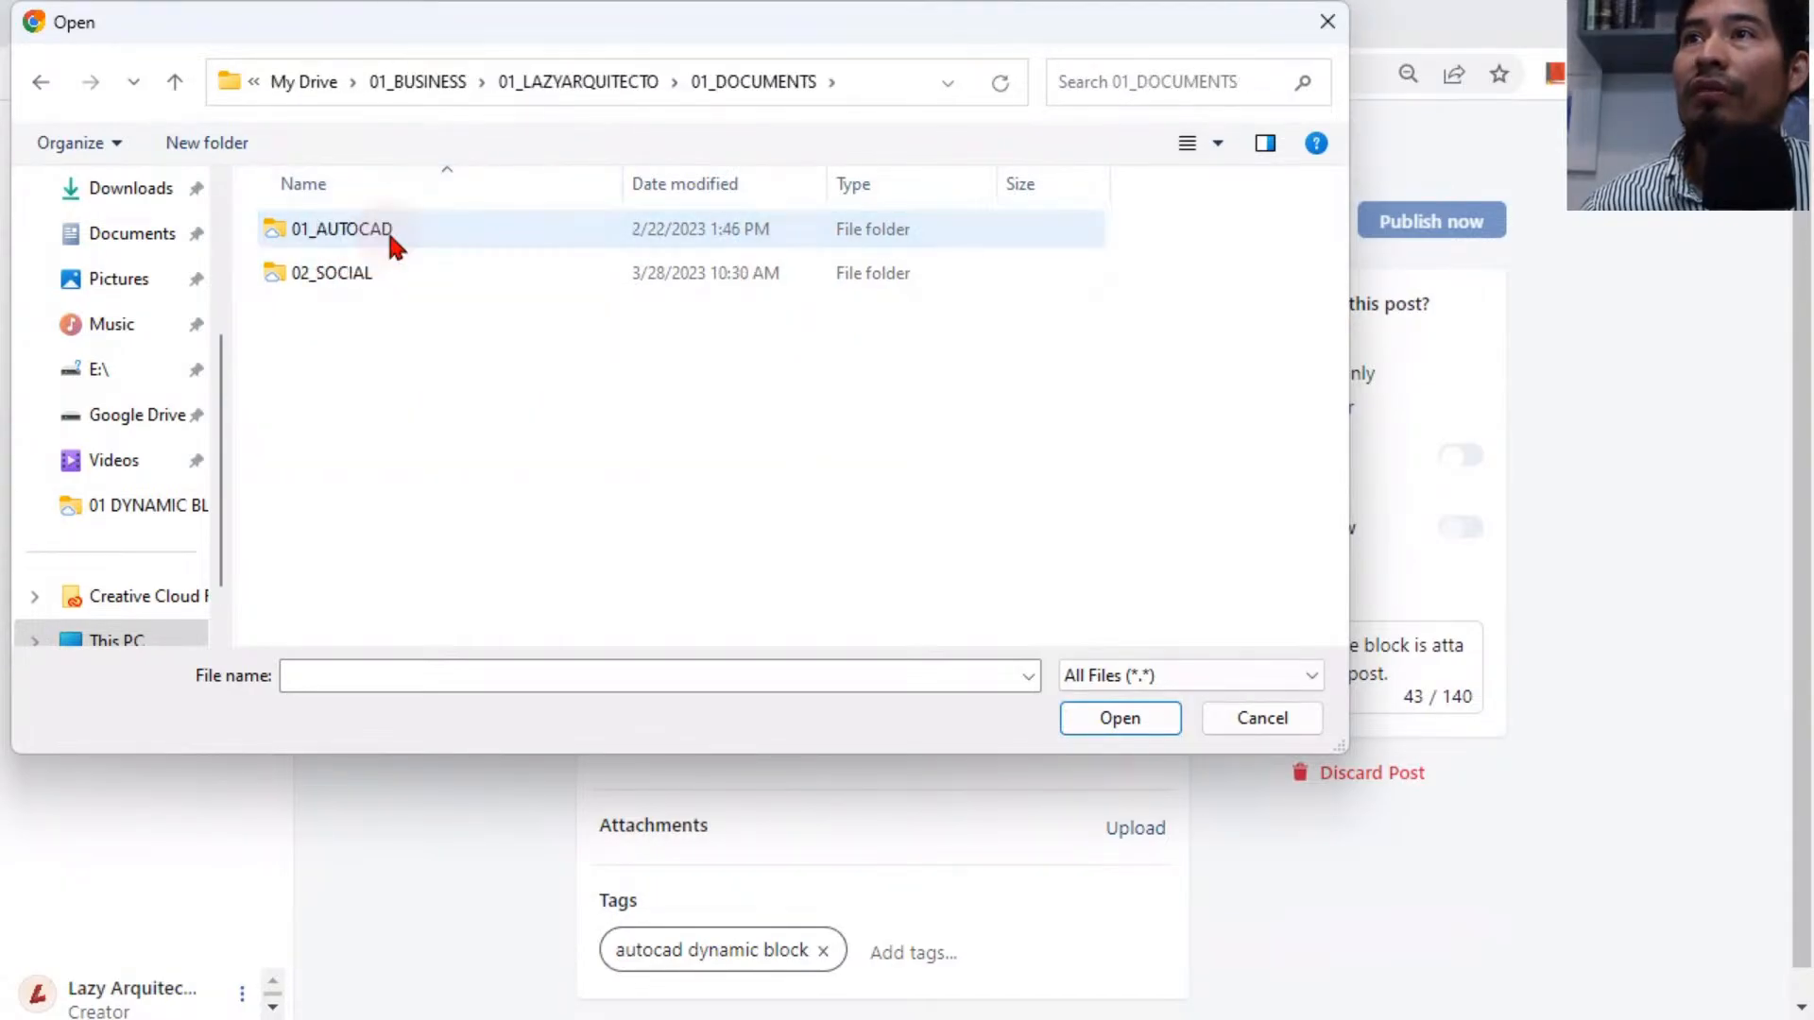
double_click(369, 268)
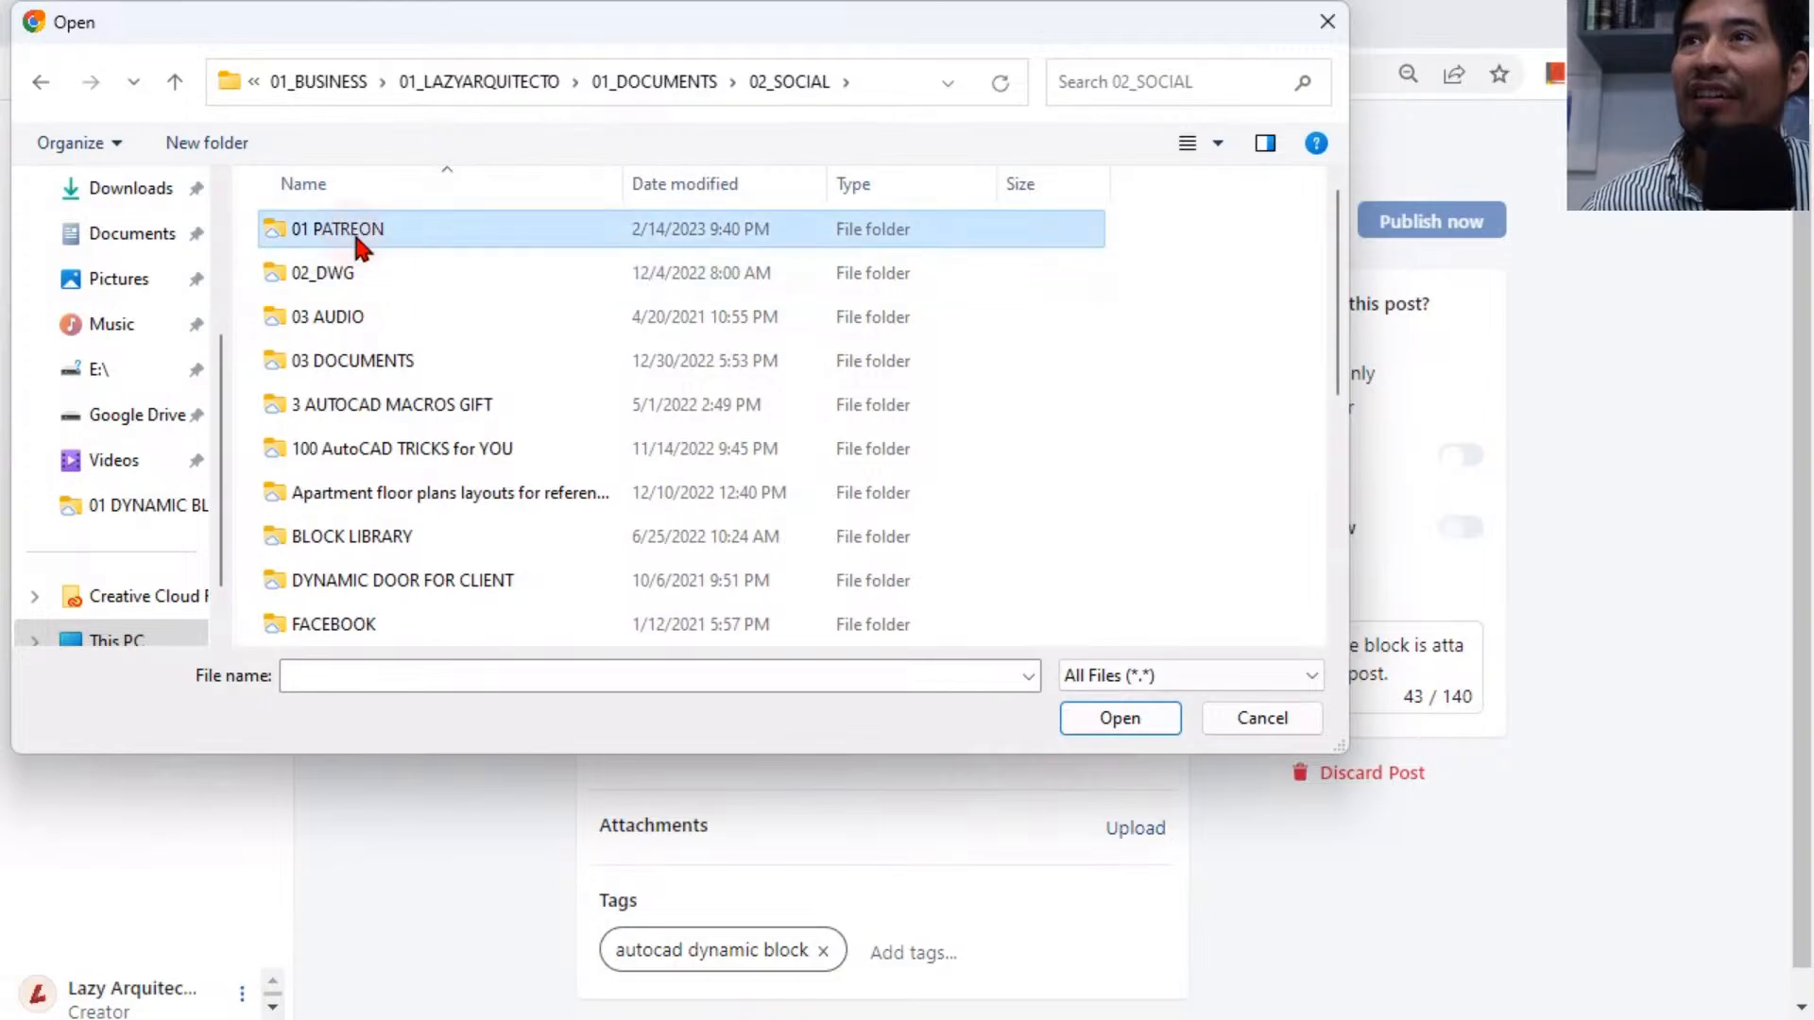
double_click(365, 231)
double_click(369, 232)
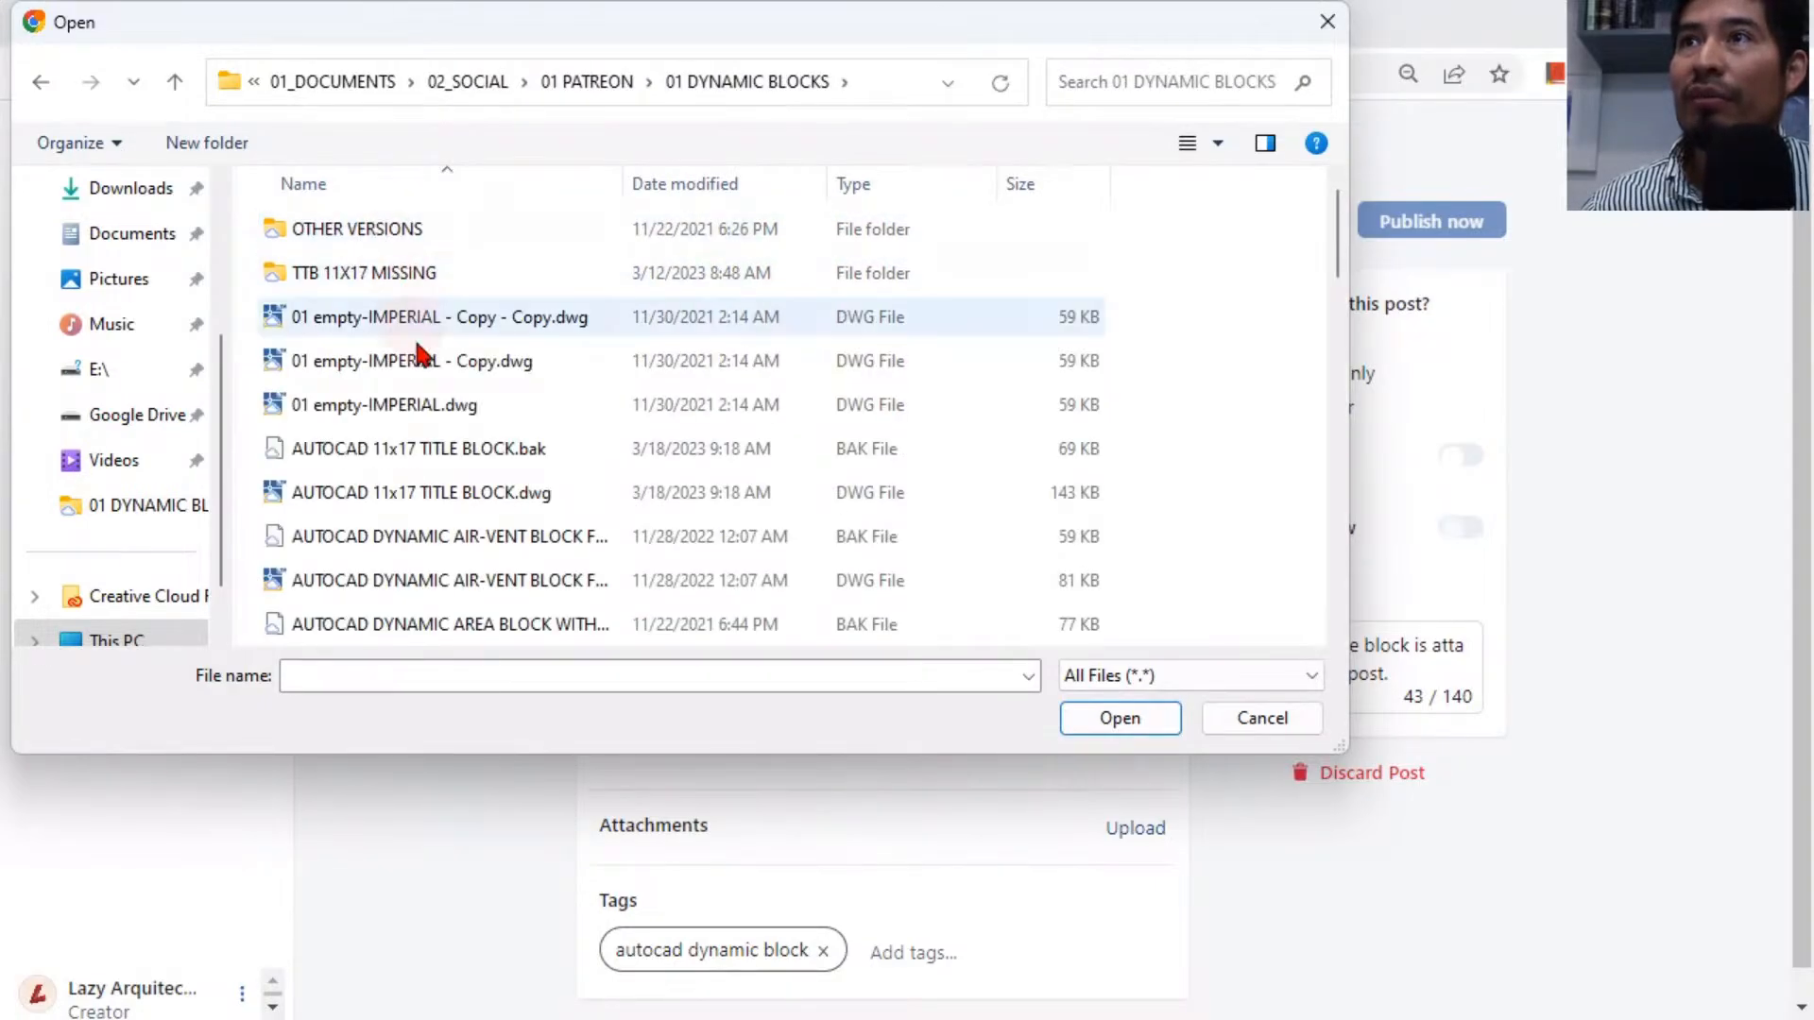
click(694, 191)
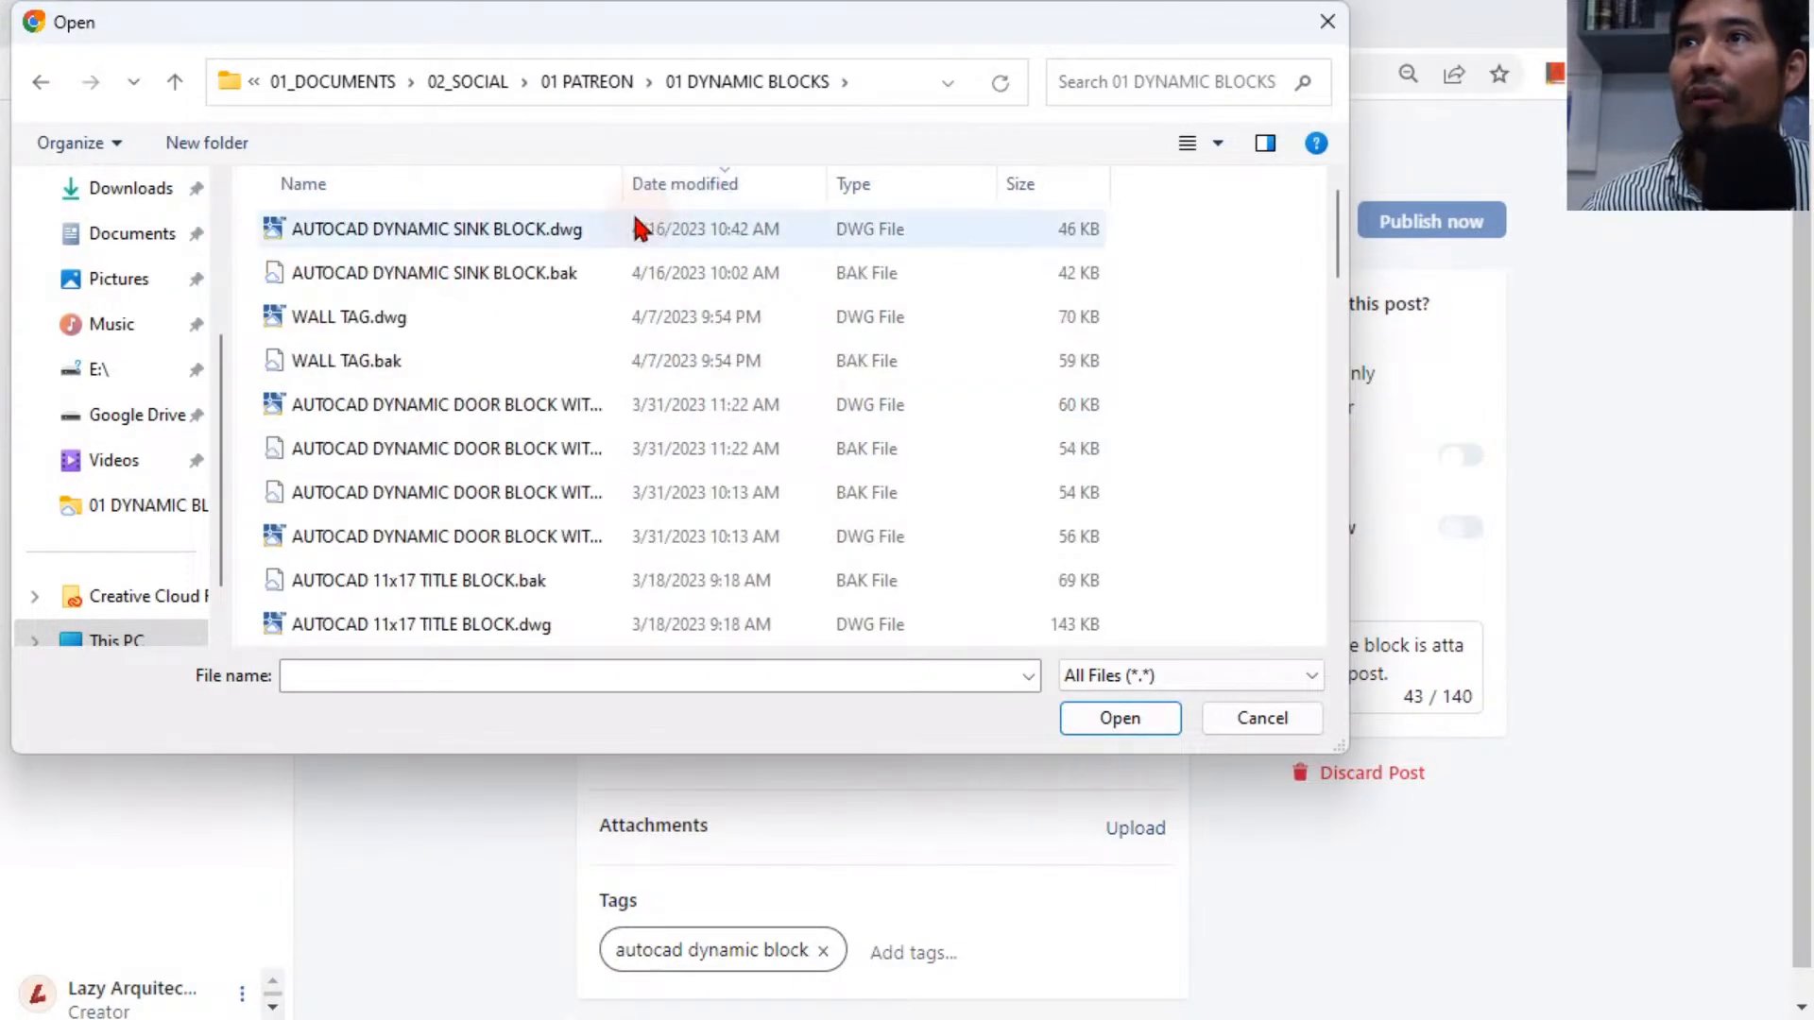
click(412, 238)
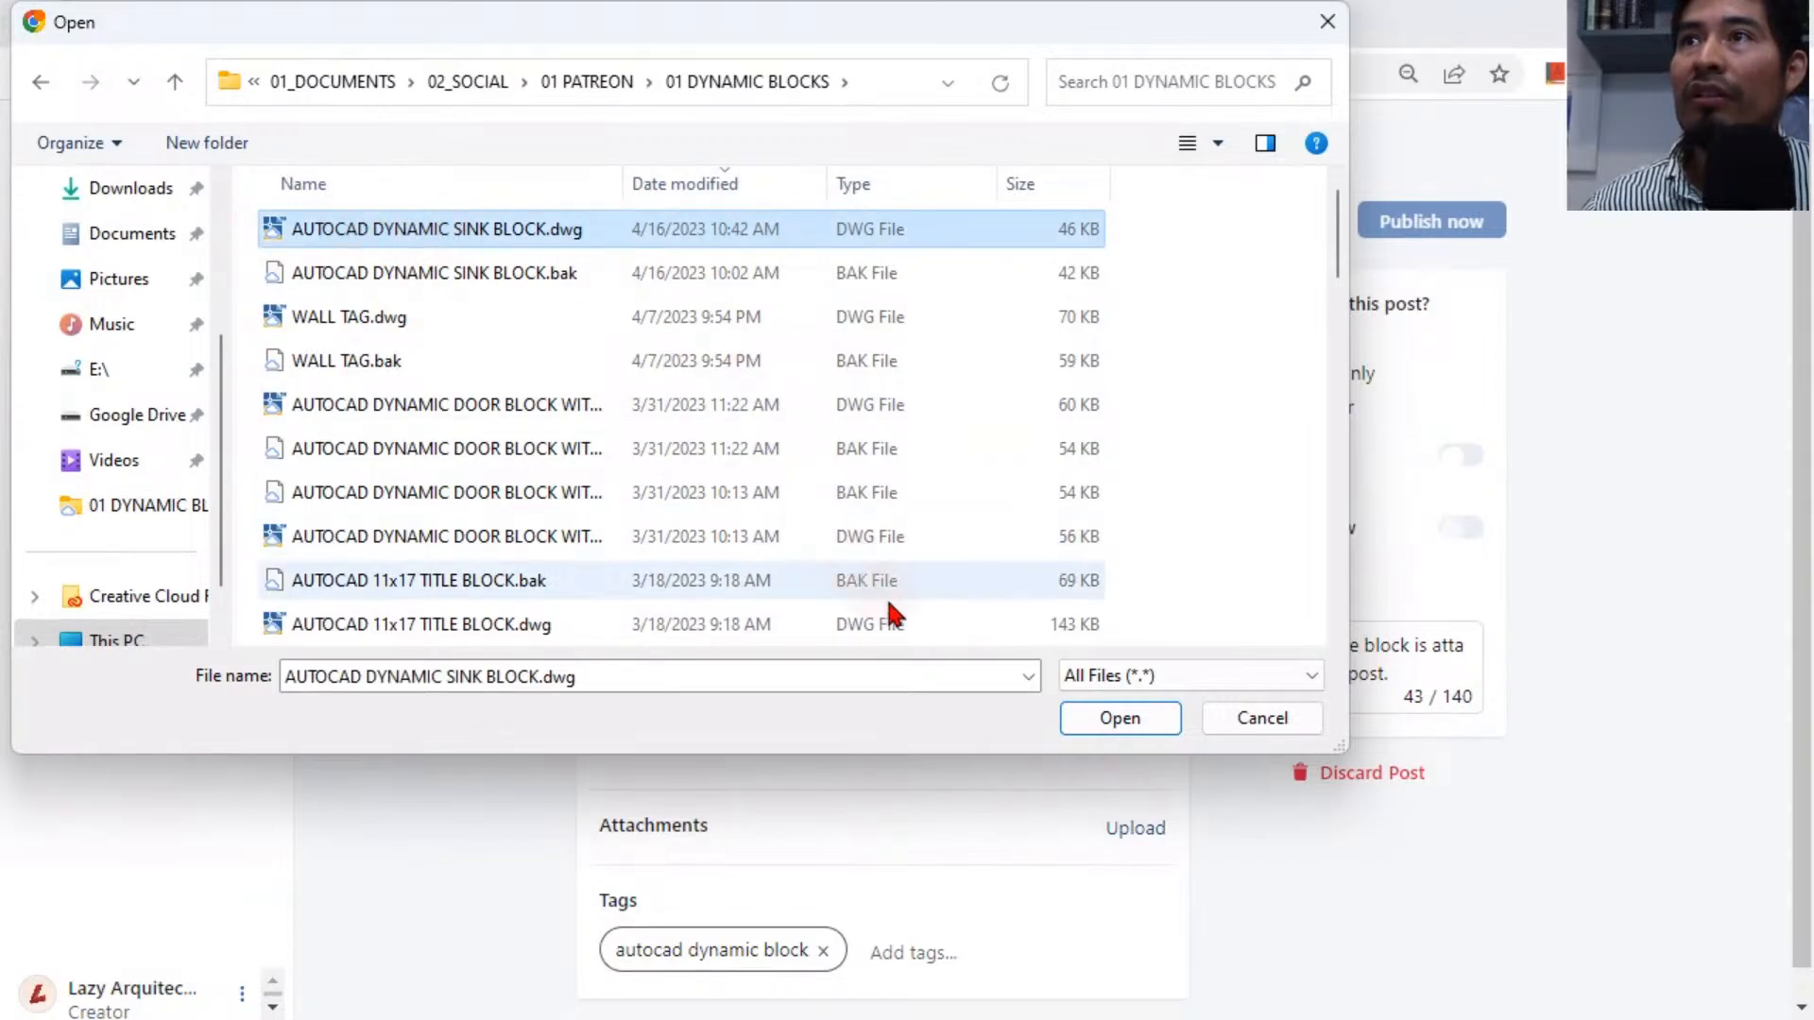
click(1086, 710)
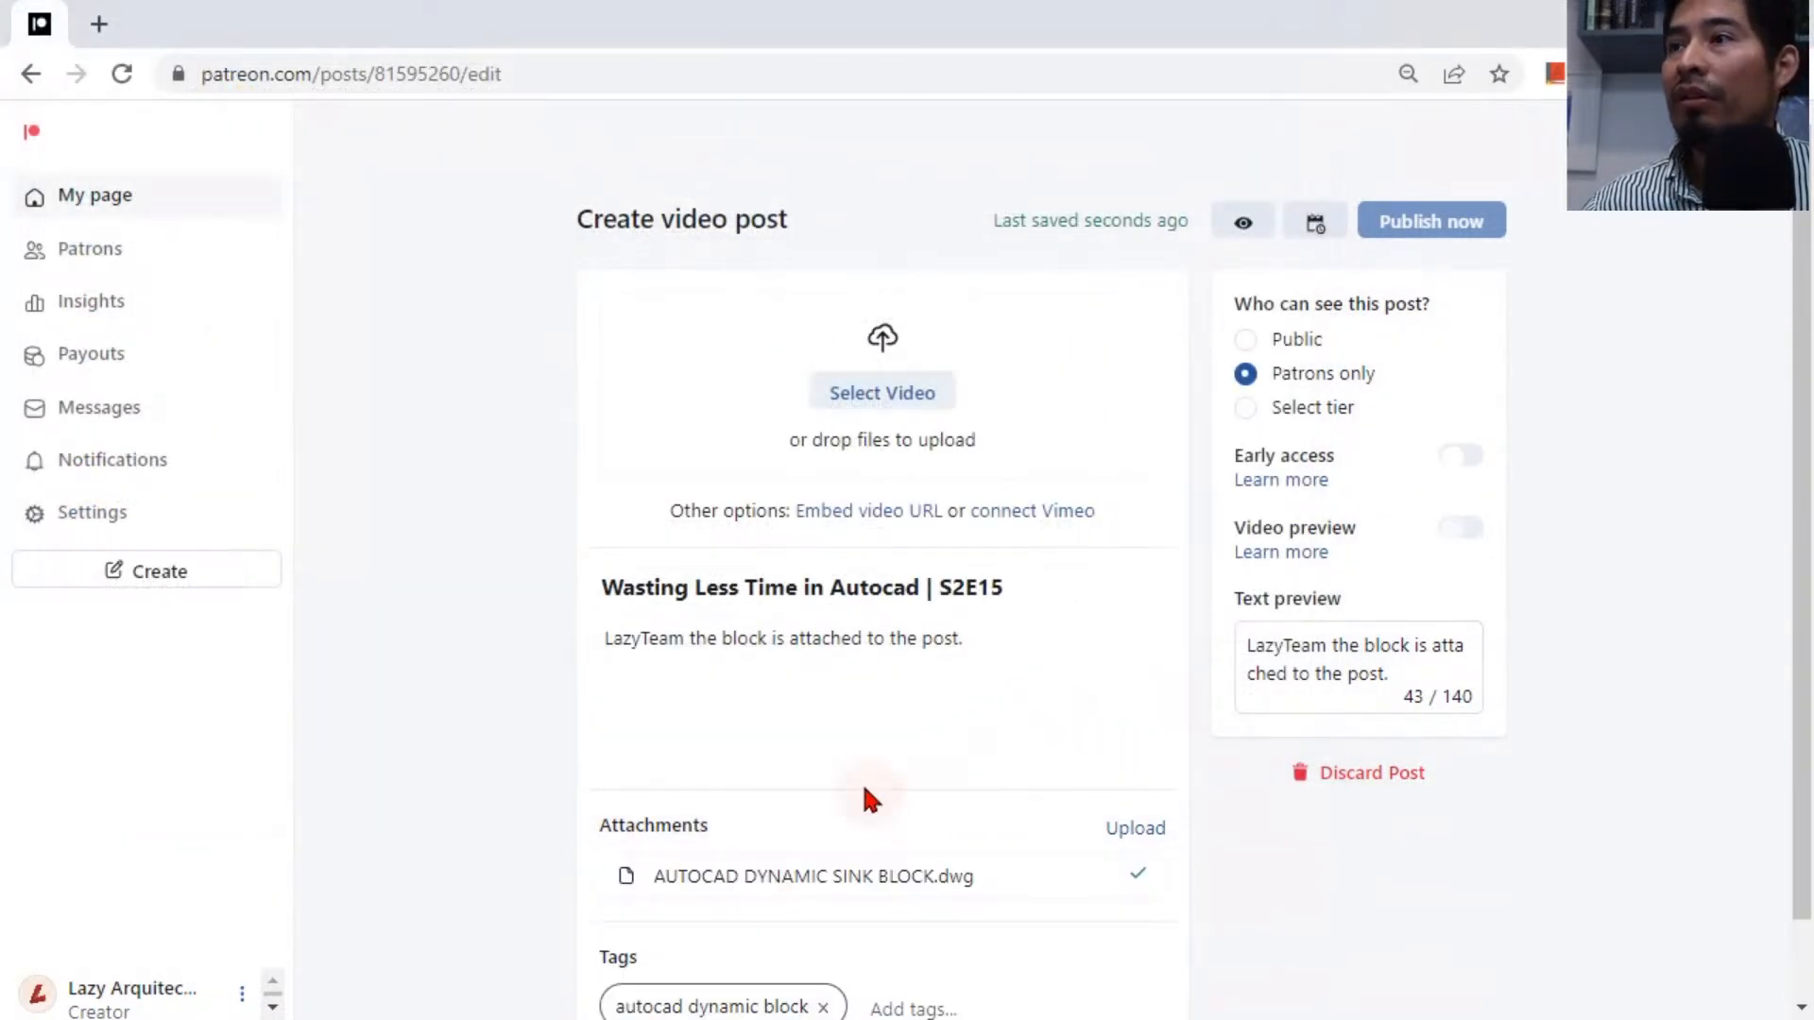
scroll(863, 798, down, 1)
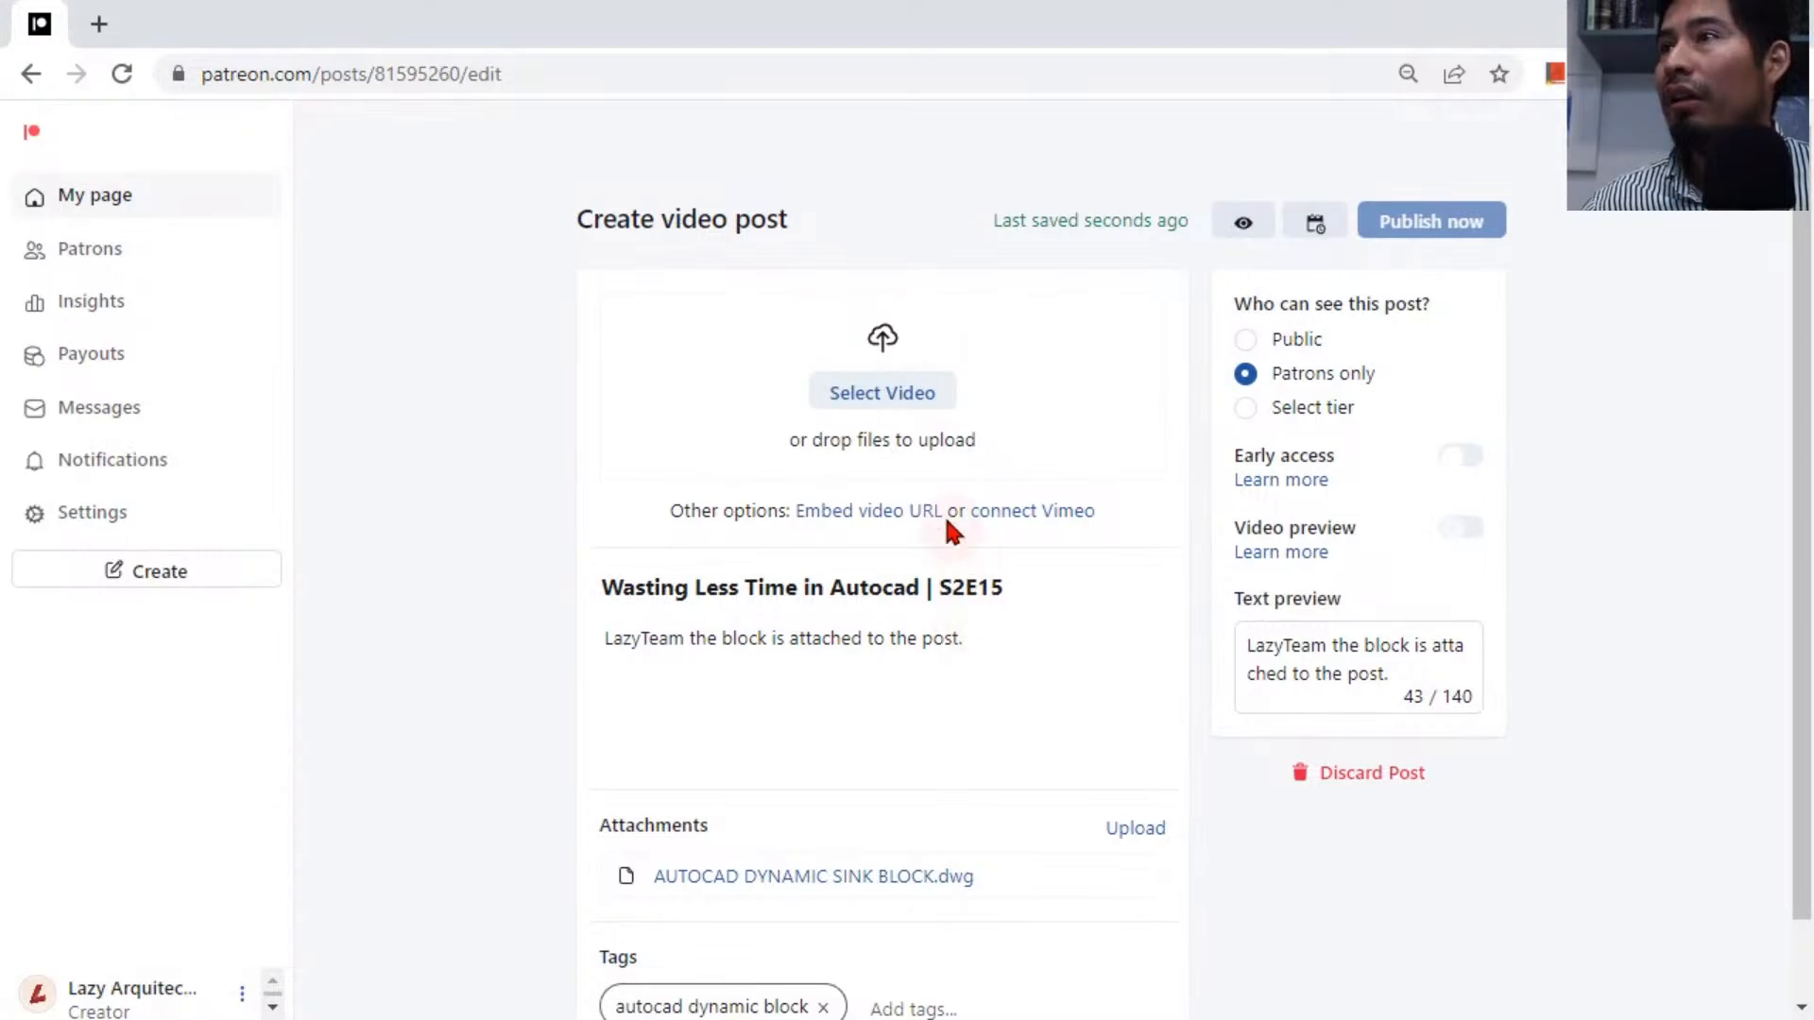
click(882, 395)
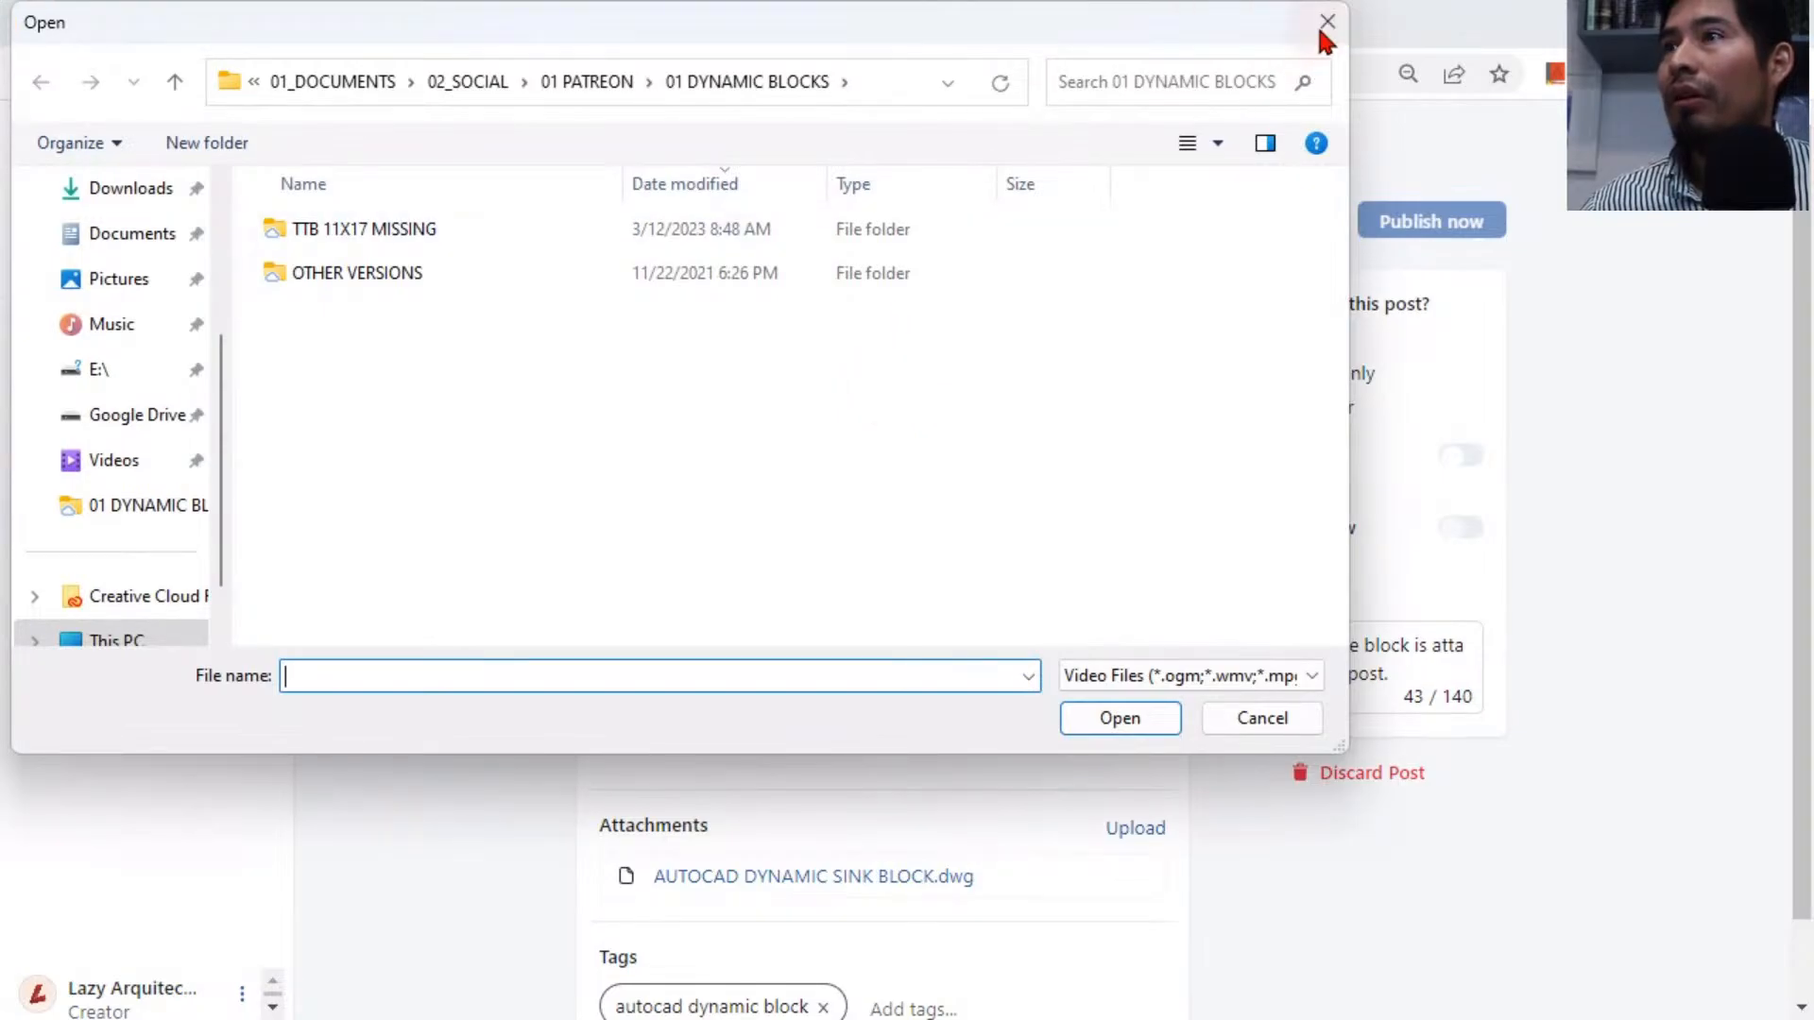
click(1326, 24)
Embed the video in the post by pasting its URL.
click(883, 512)
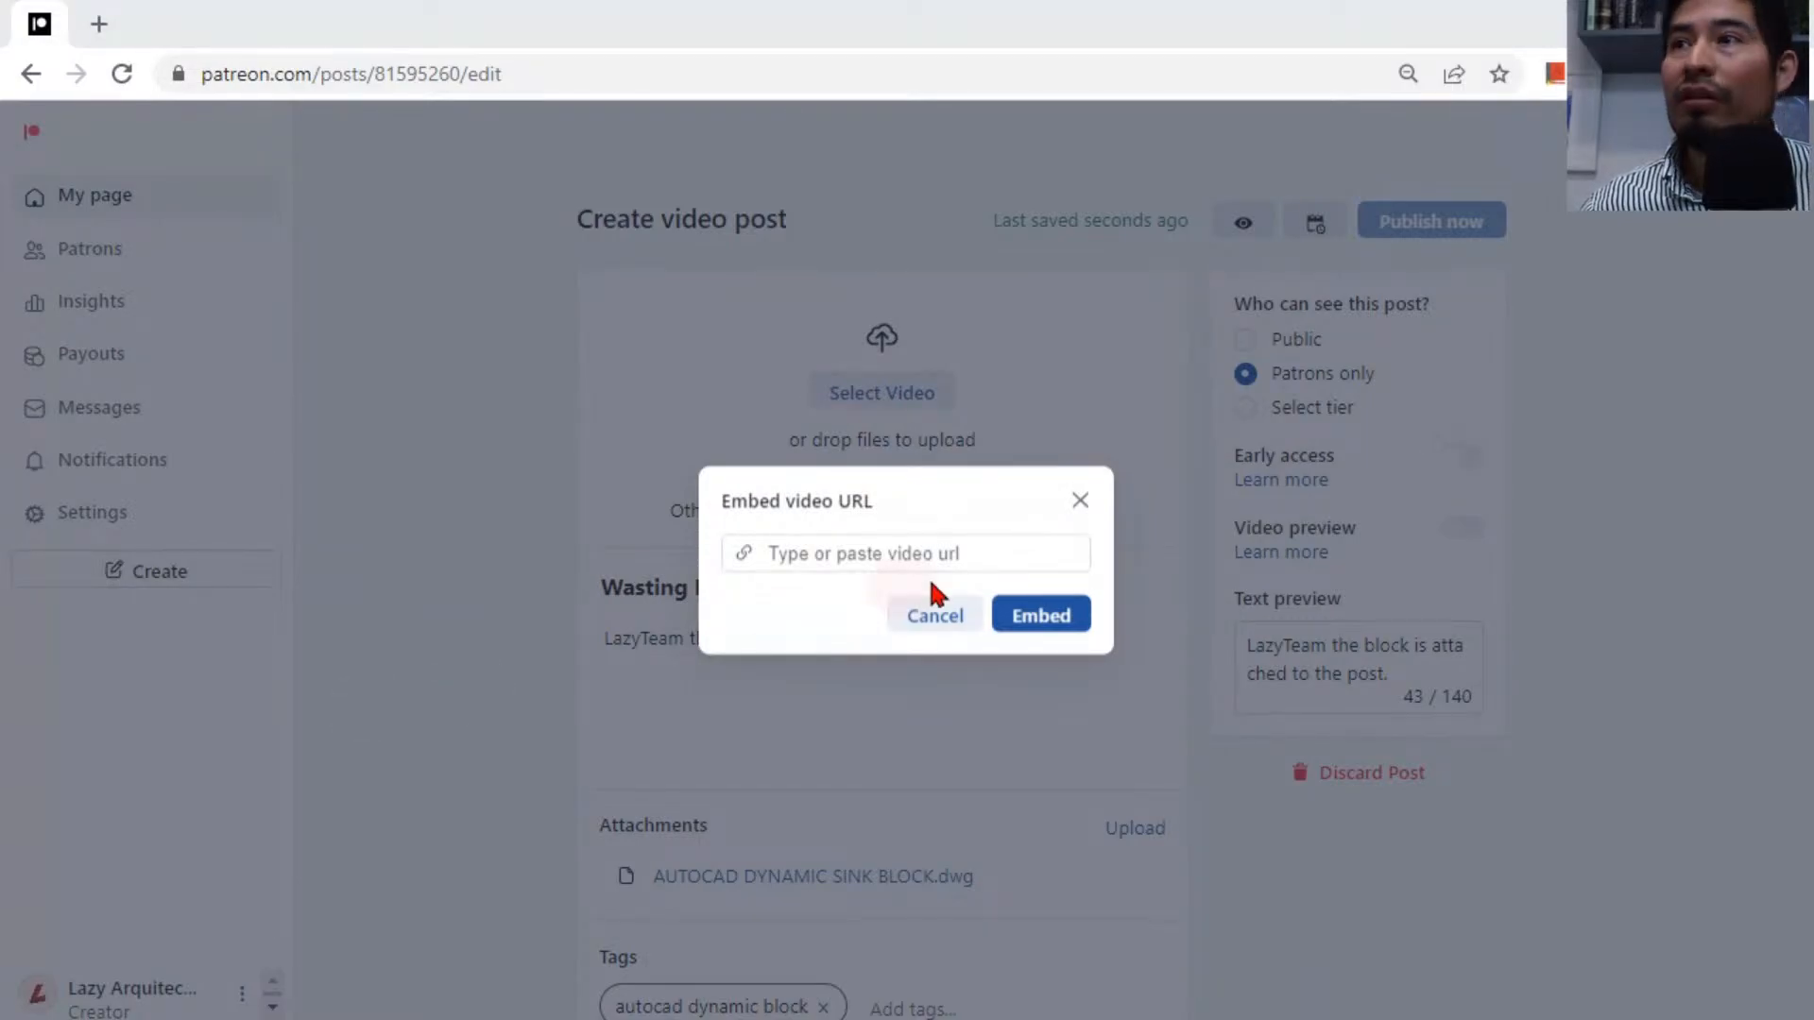
click(955, 554)
text(https://youtube.com/live/uayxNUjM8TY?feature=share)
click(1077, 619)
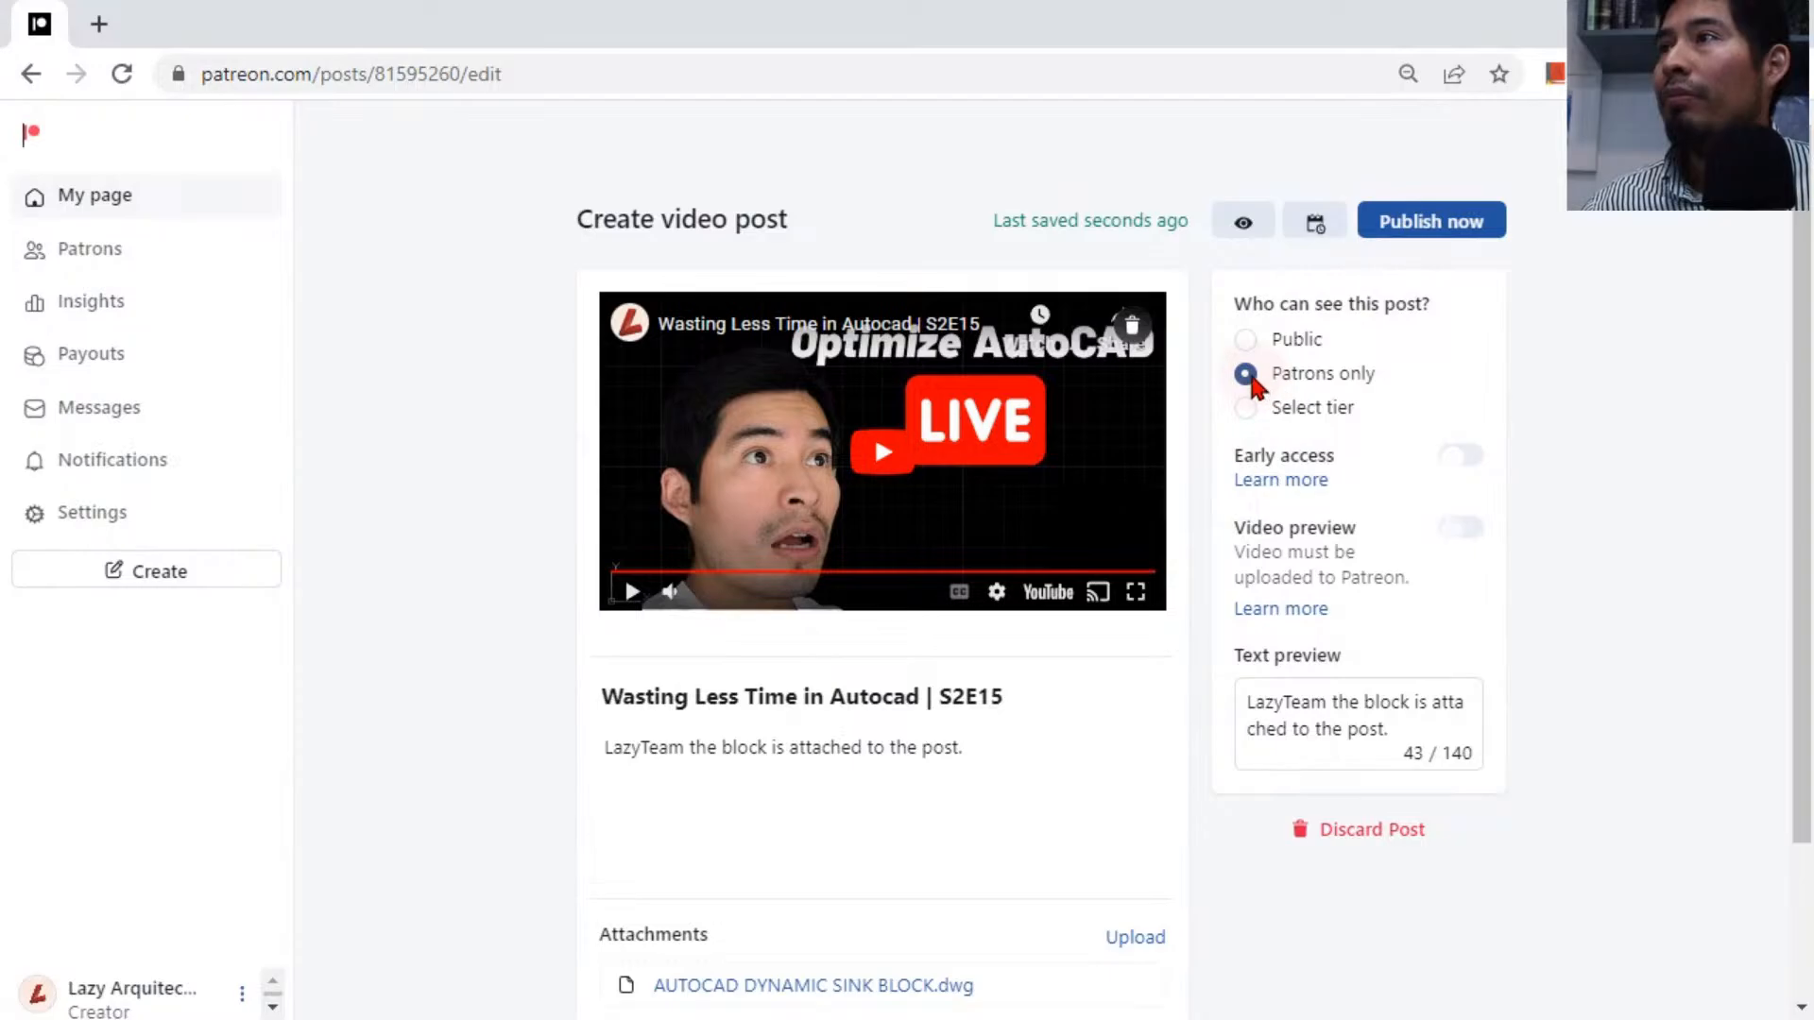
Publish the post now and dismiss the confirmation.
scroll(894, 813, down, 2)
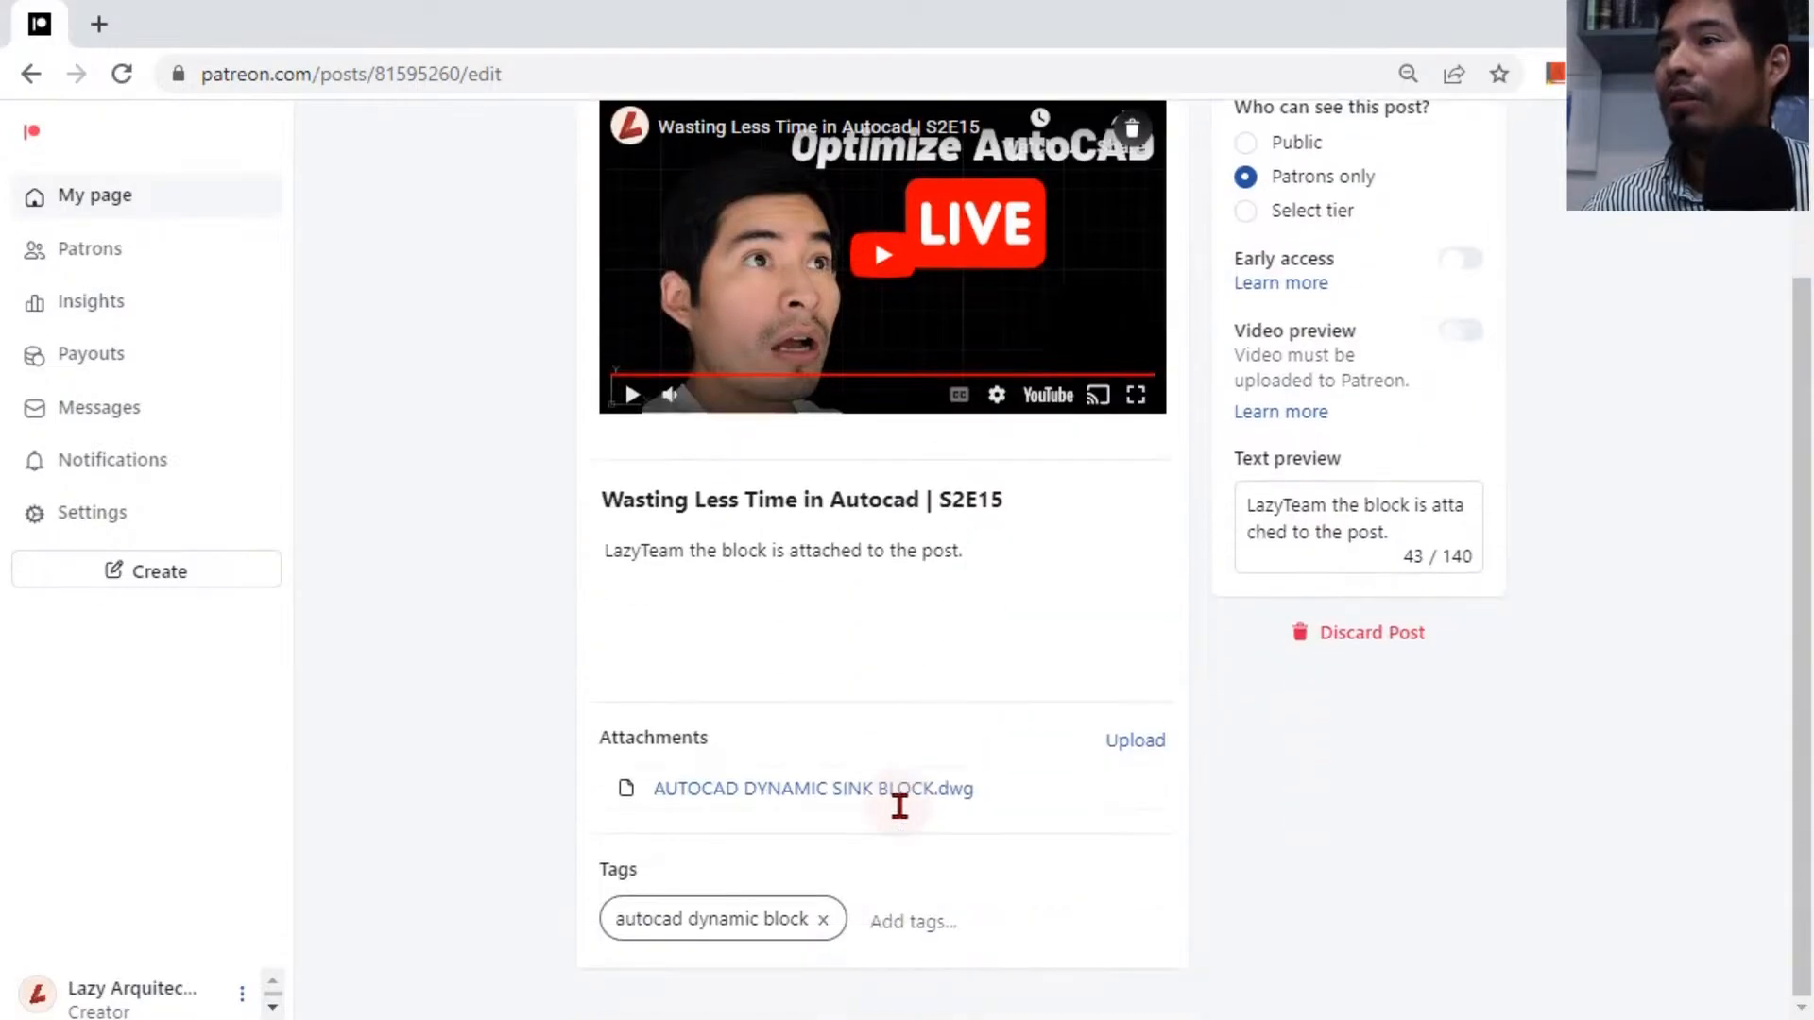
scroll(1134, 642, up, 2)
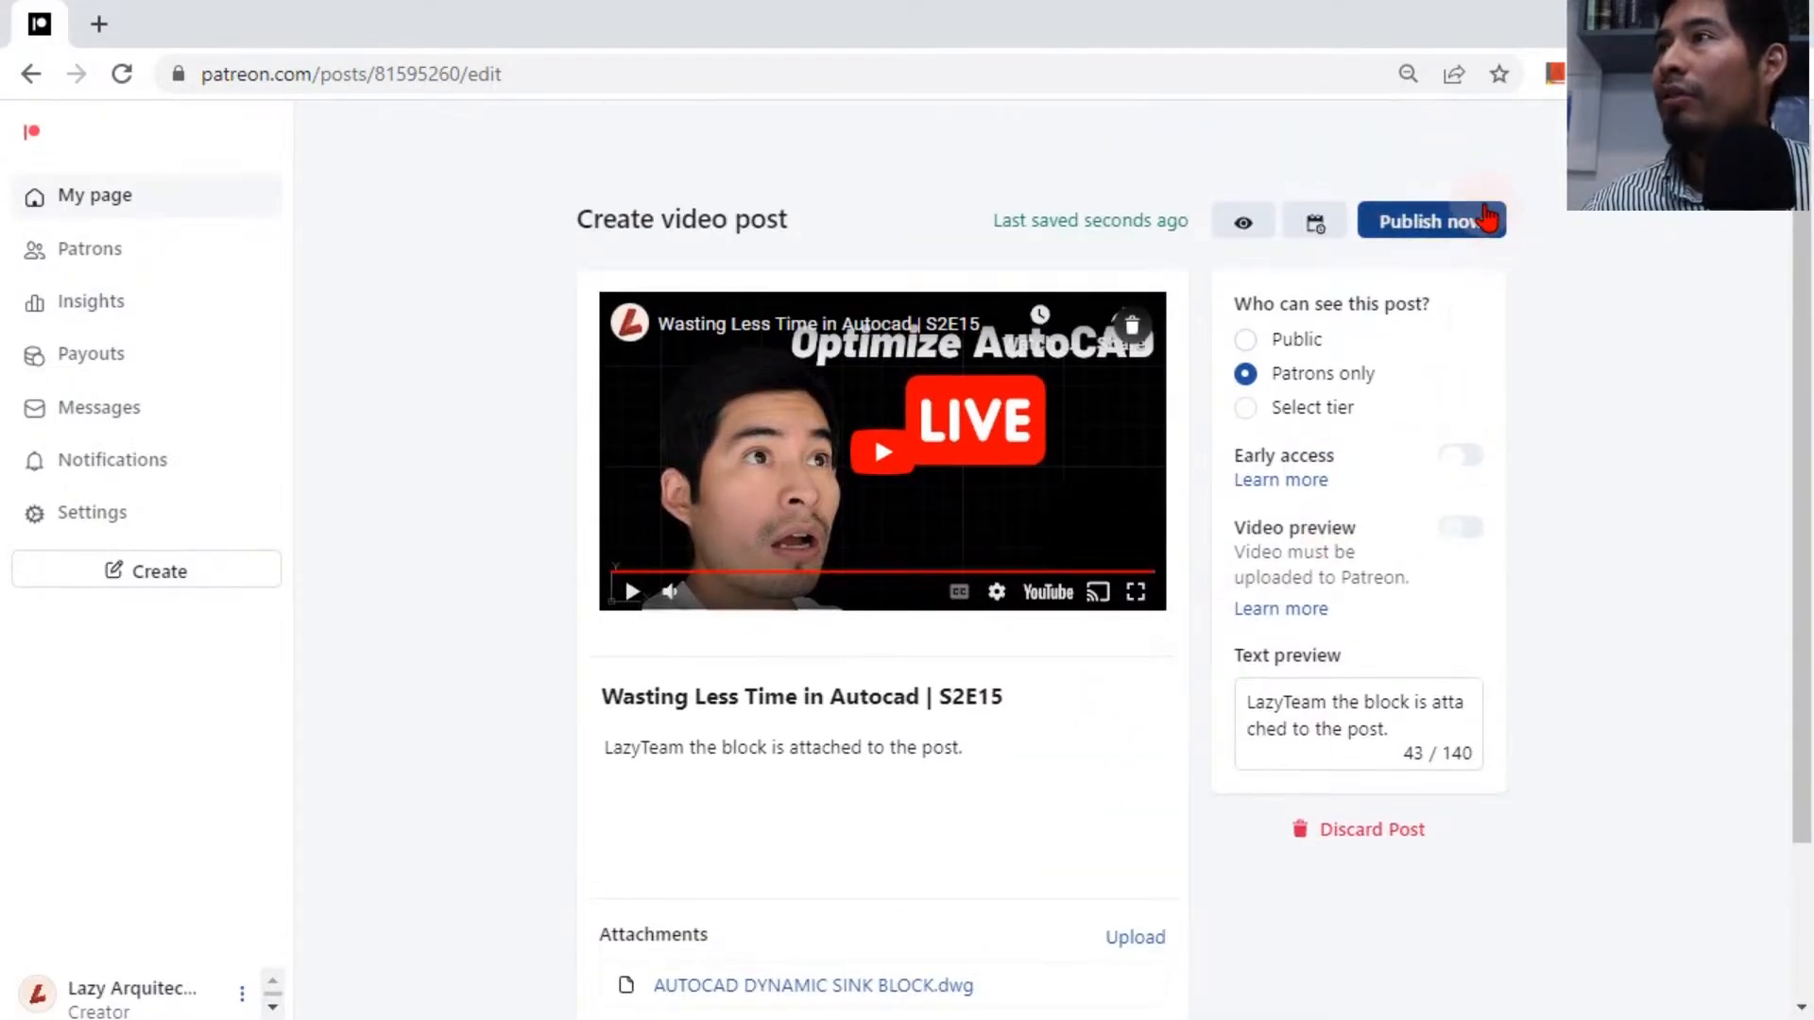
click(1482, 220)
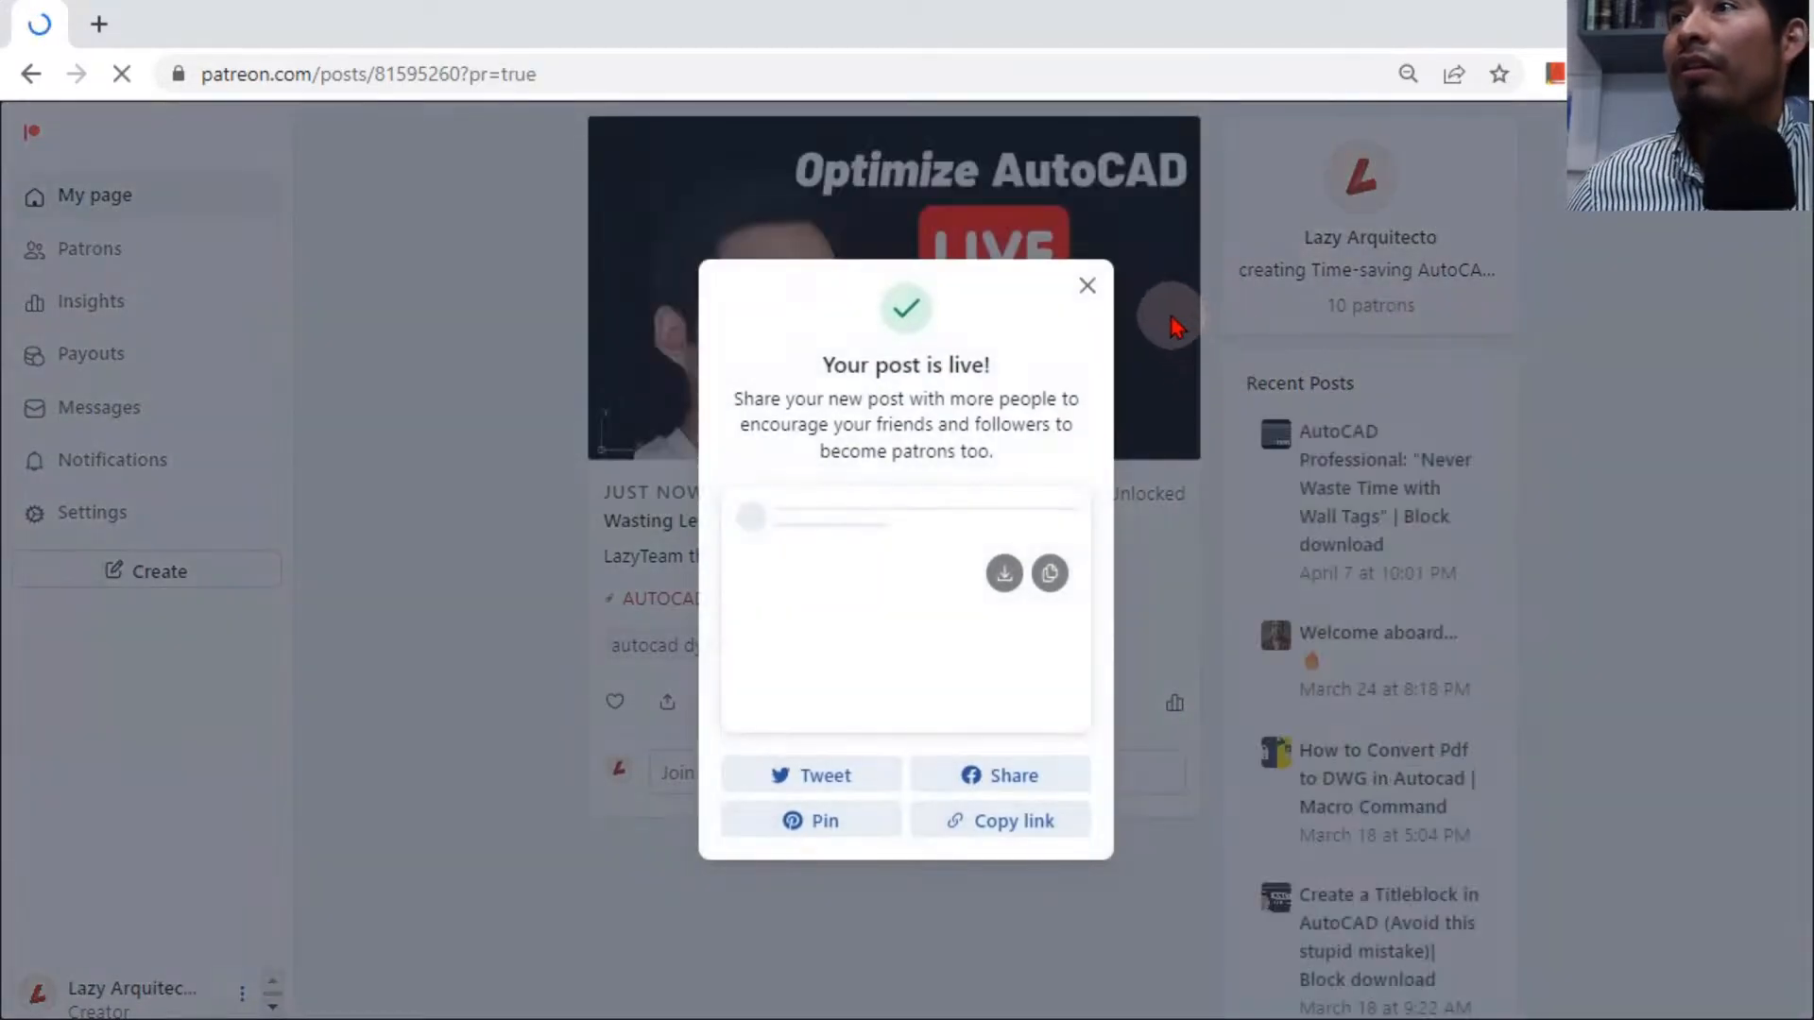
click(1087, 286)
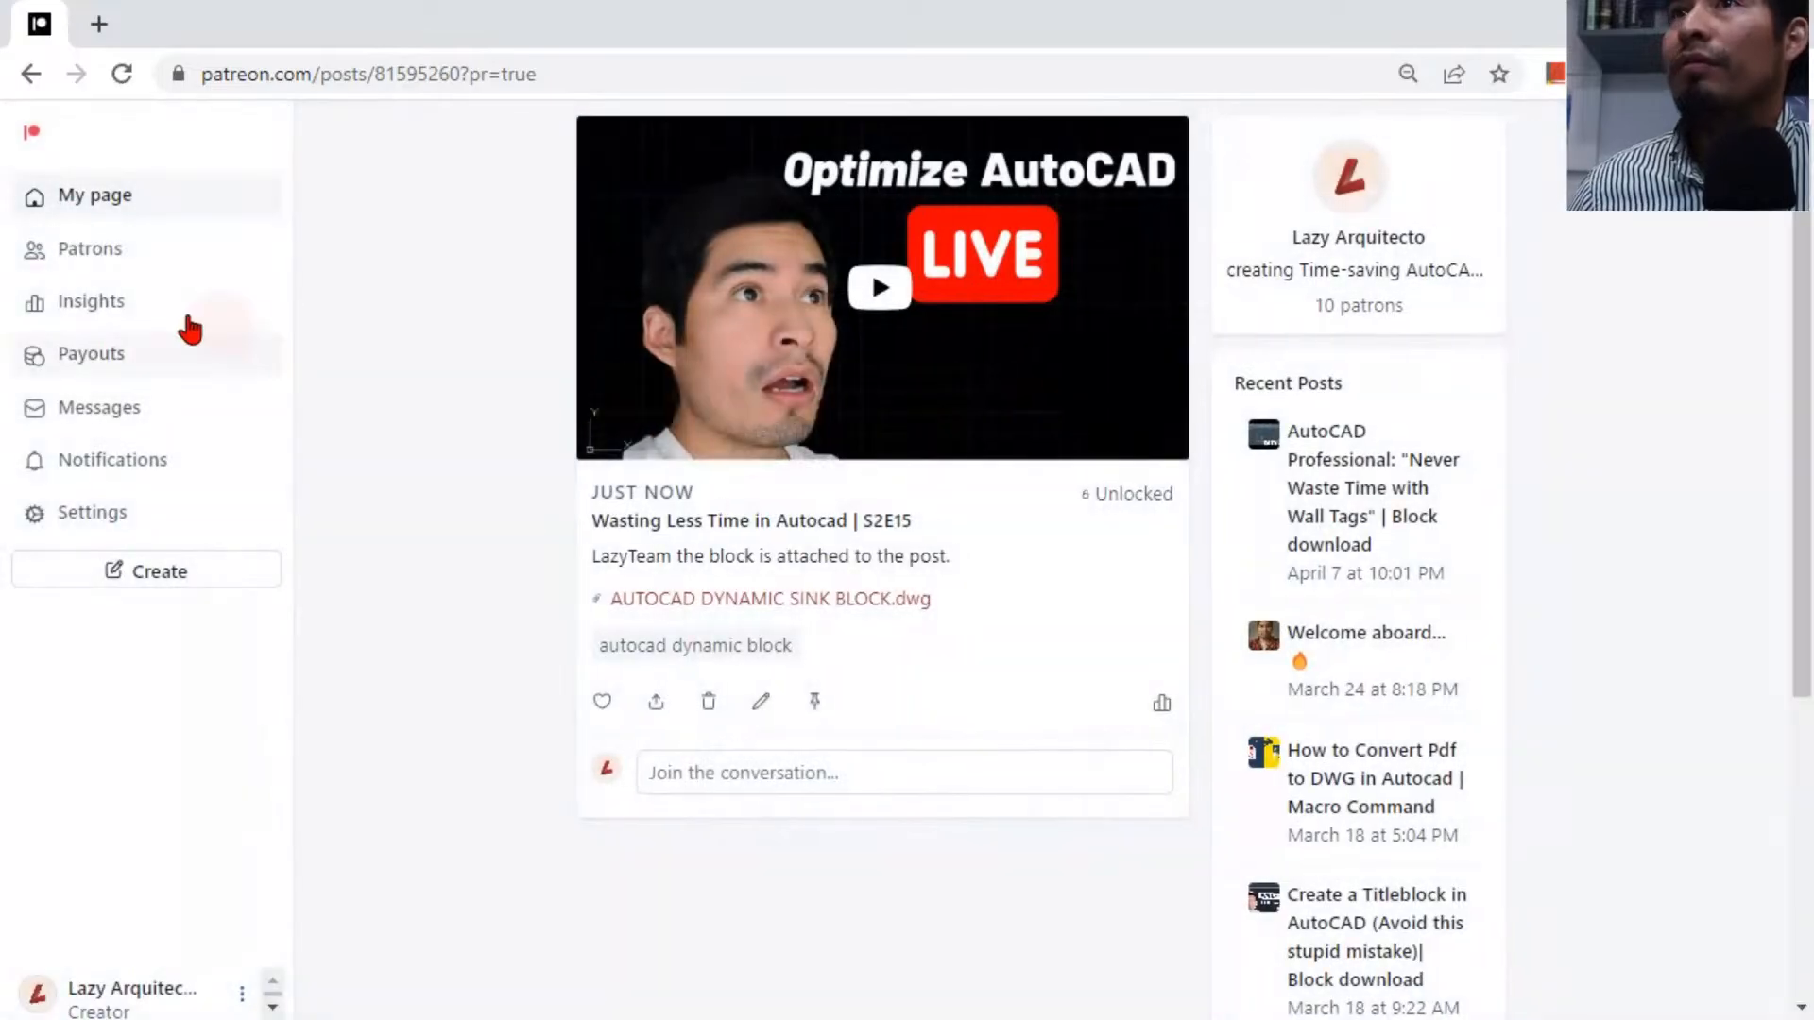
Preview the creator page as a Patron to check the newly published post.
click(60, 271)
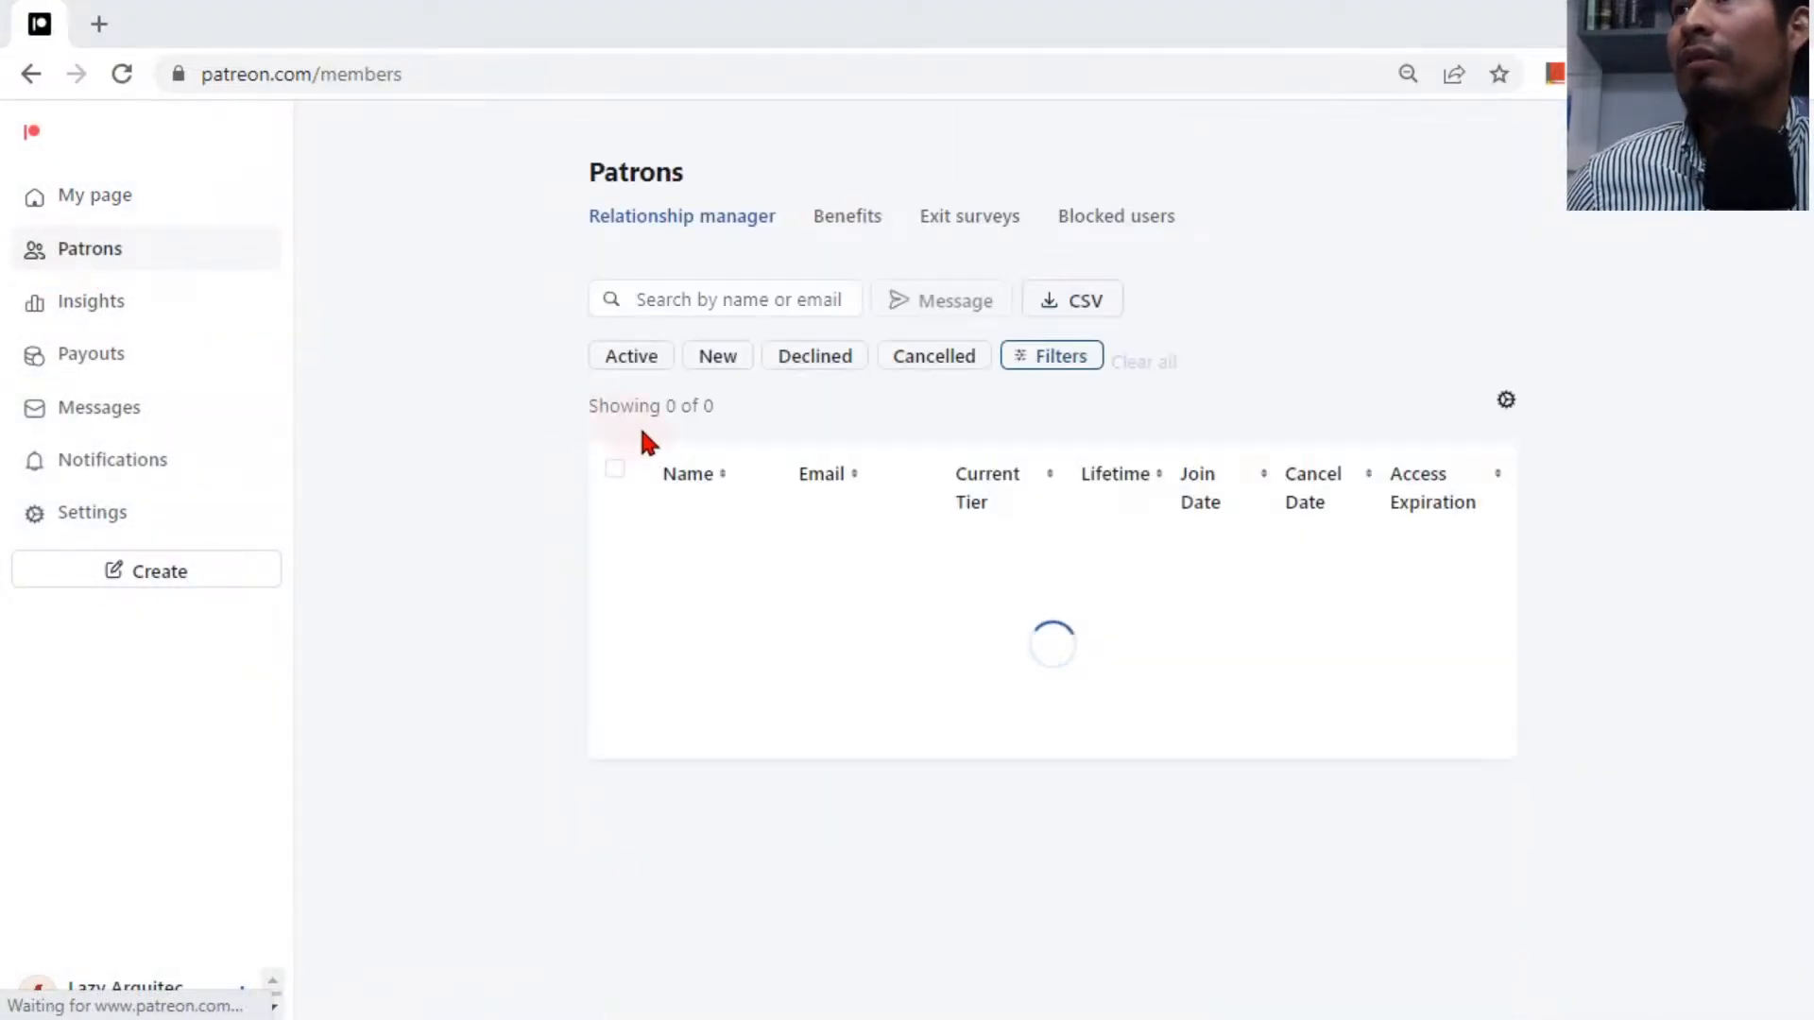
click(97, 198)
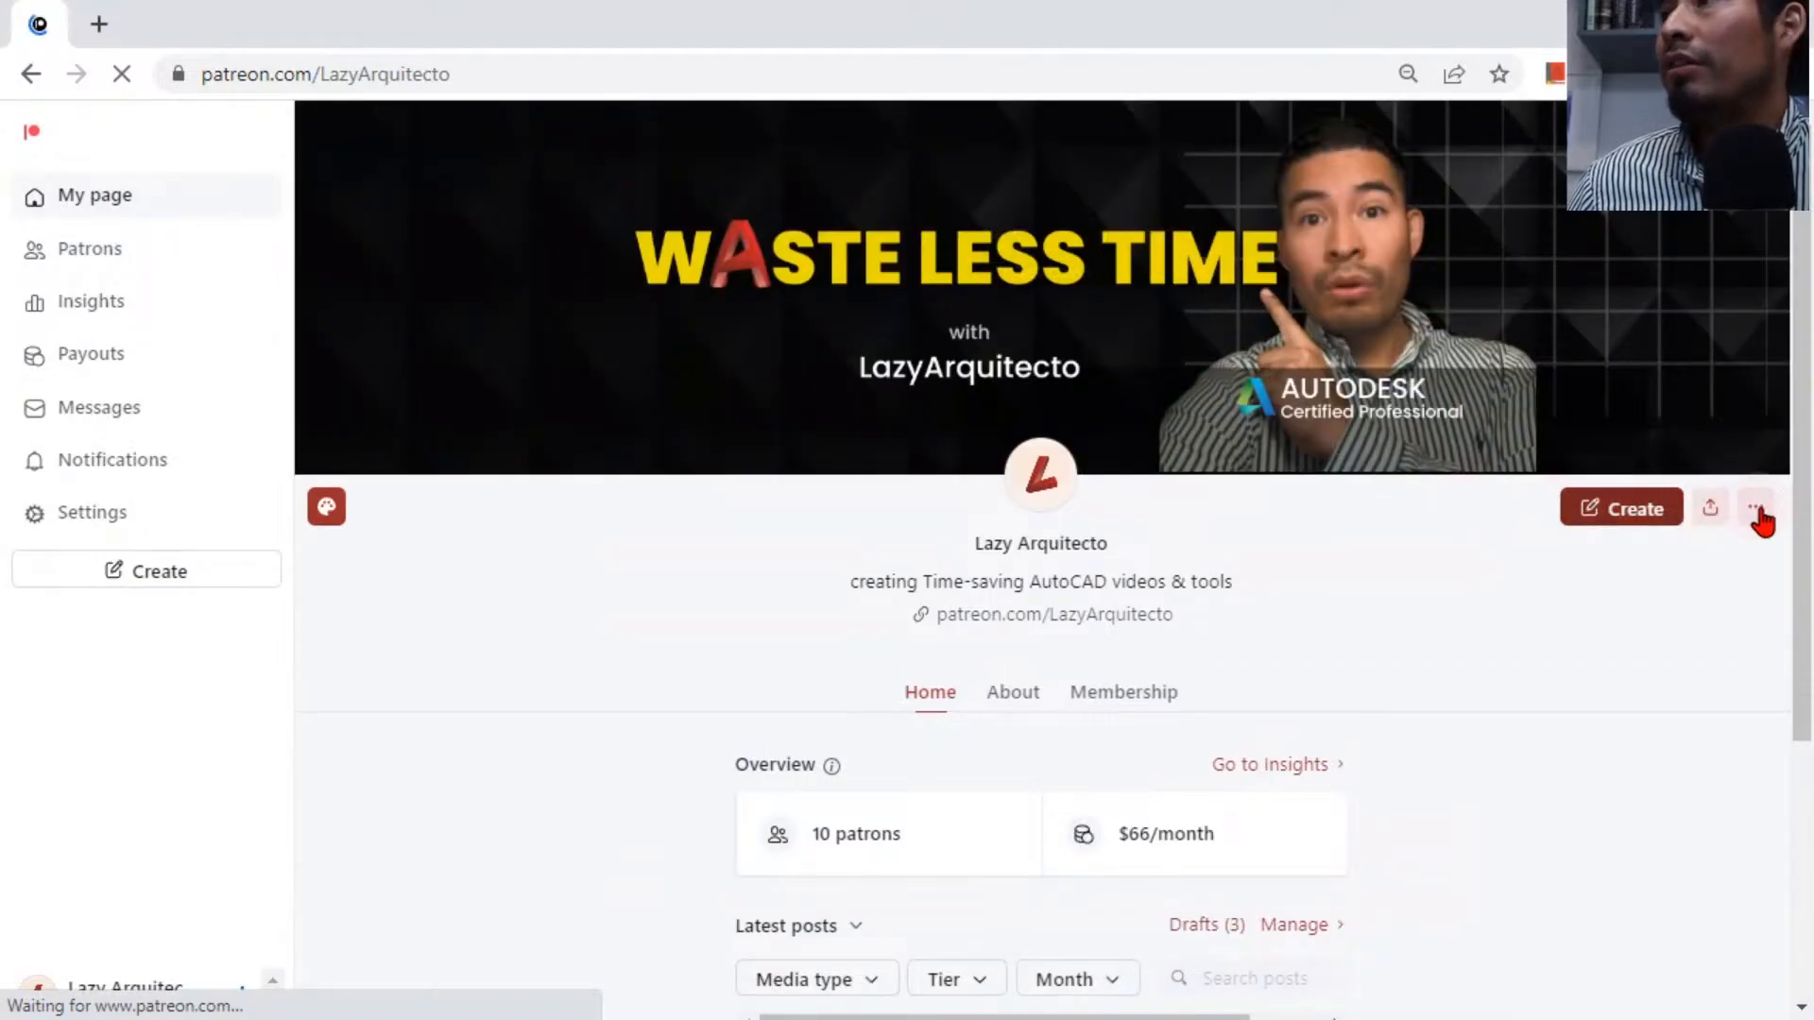
click(1755, 507)
click(1618, 782)
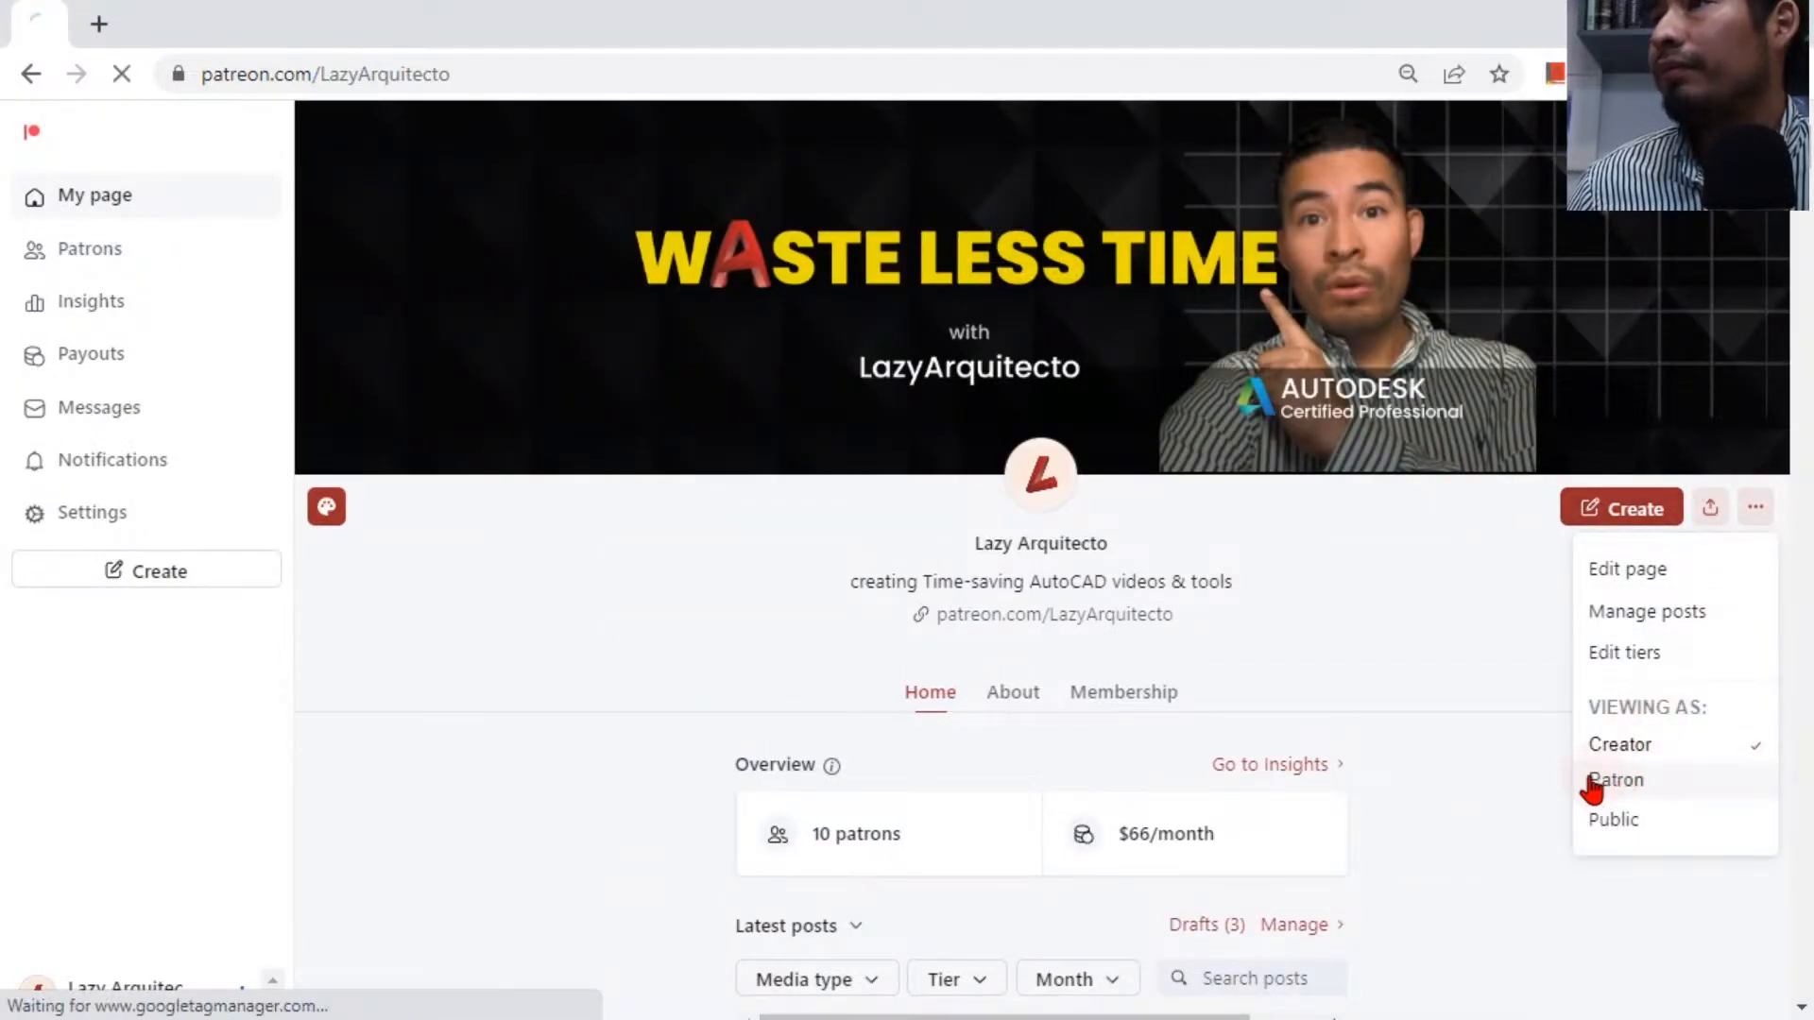
scroll(1120, 585, down, 2)
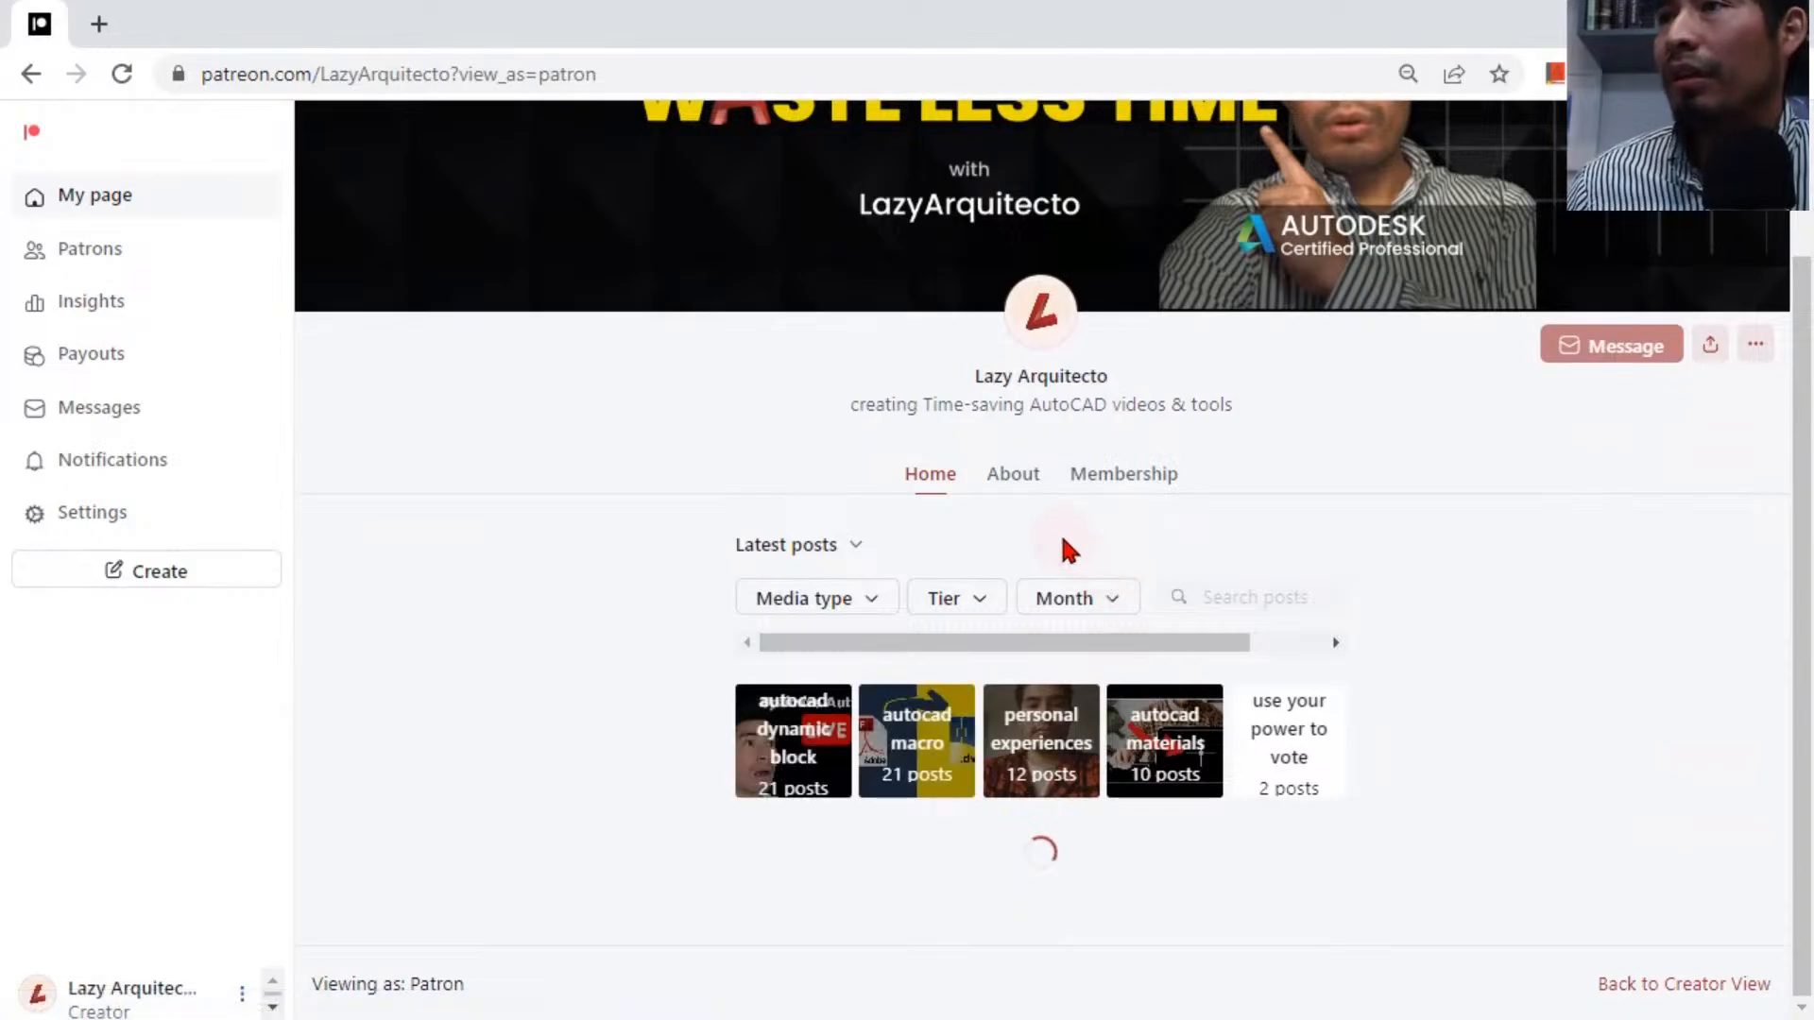
scroll(1065, 547, down, 3)
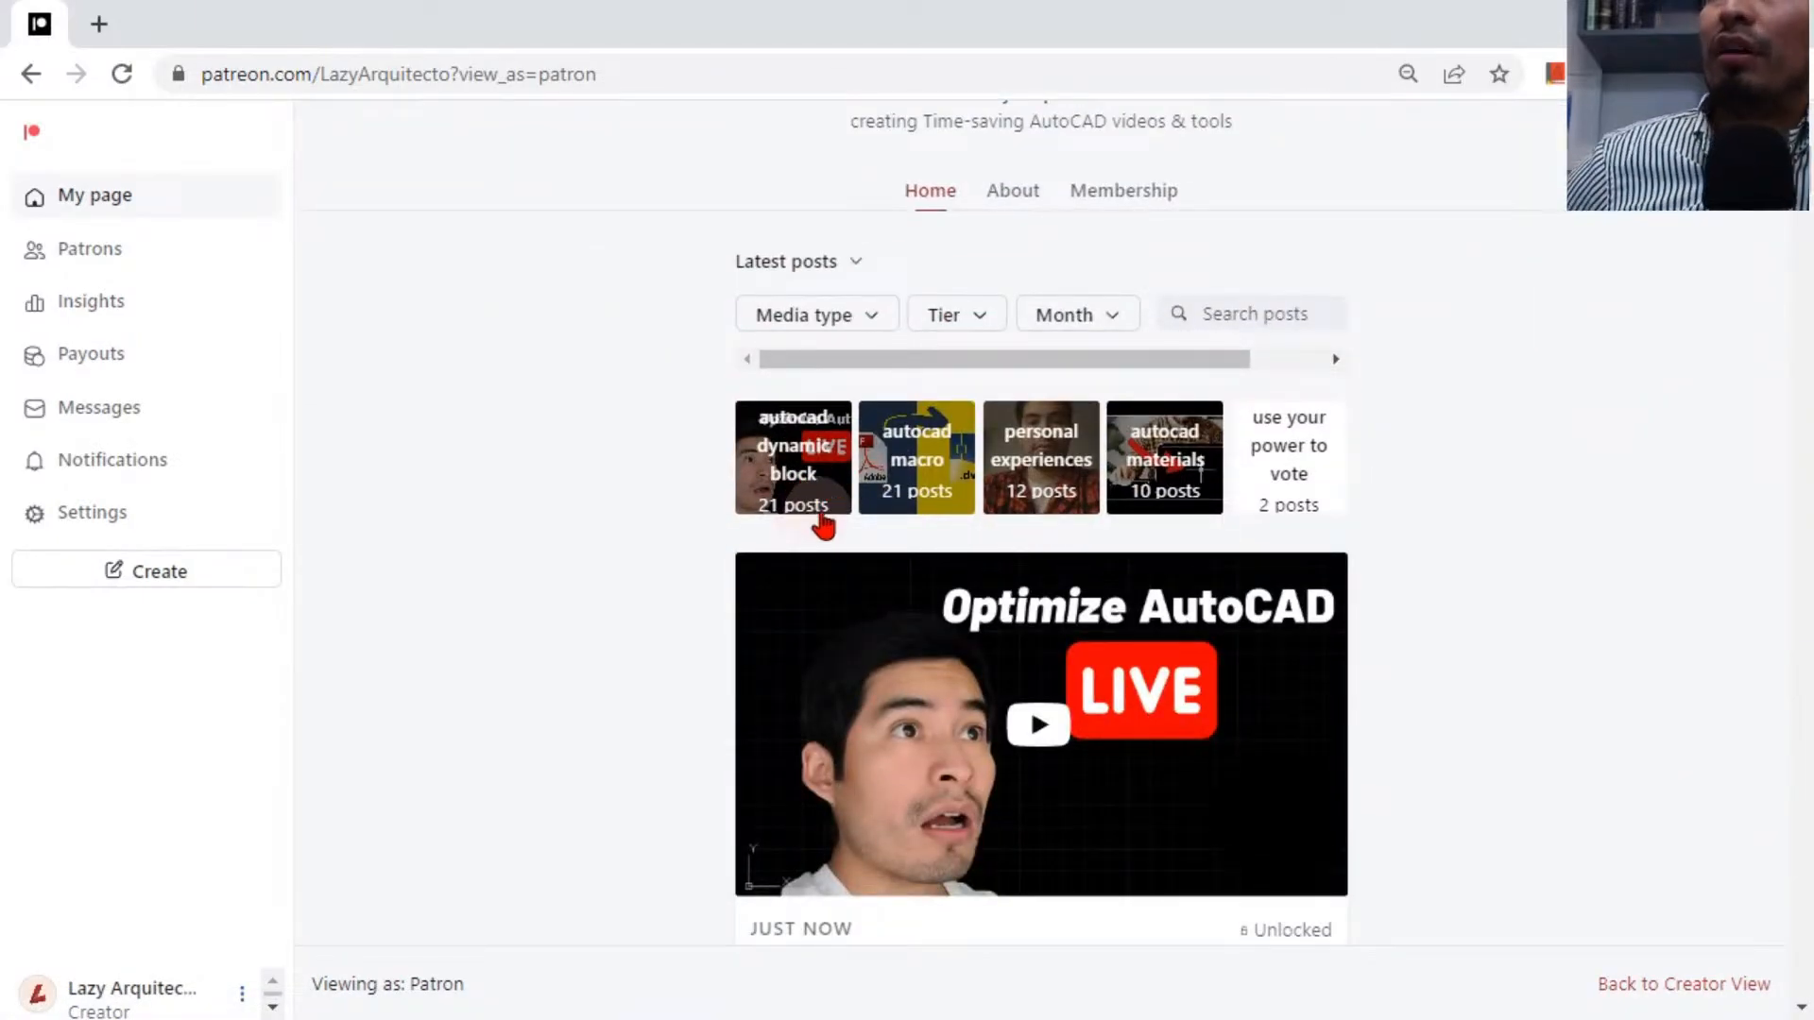
scroll(865, 510, up, 1)
scroll(865, 510, up, 4)
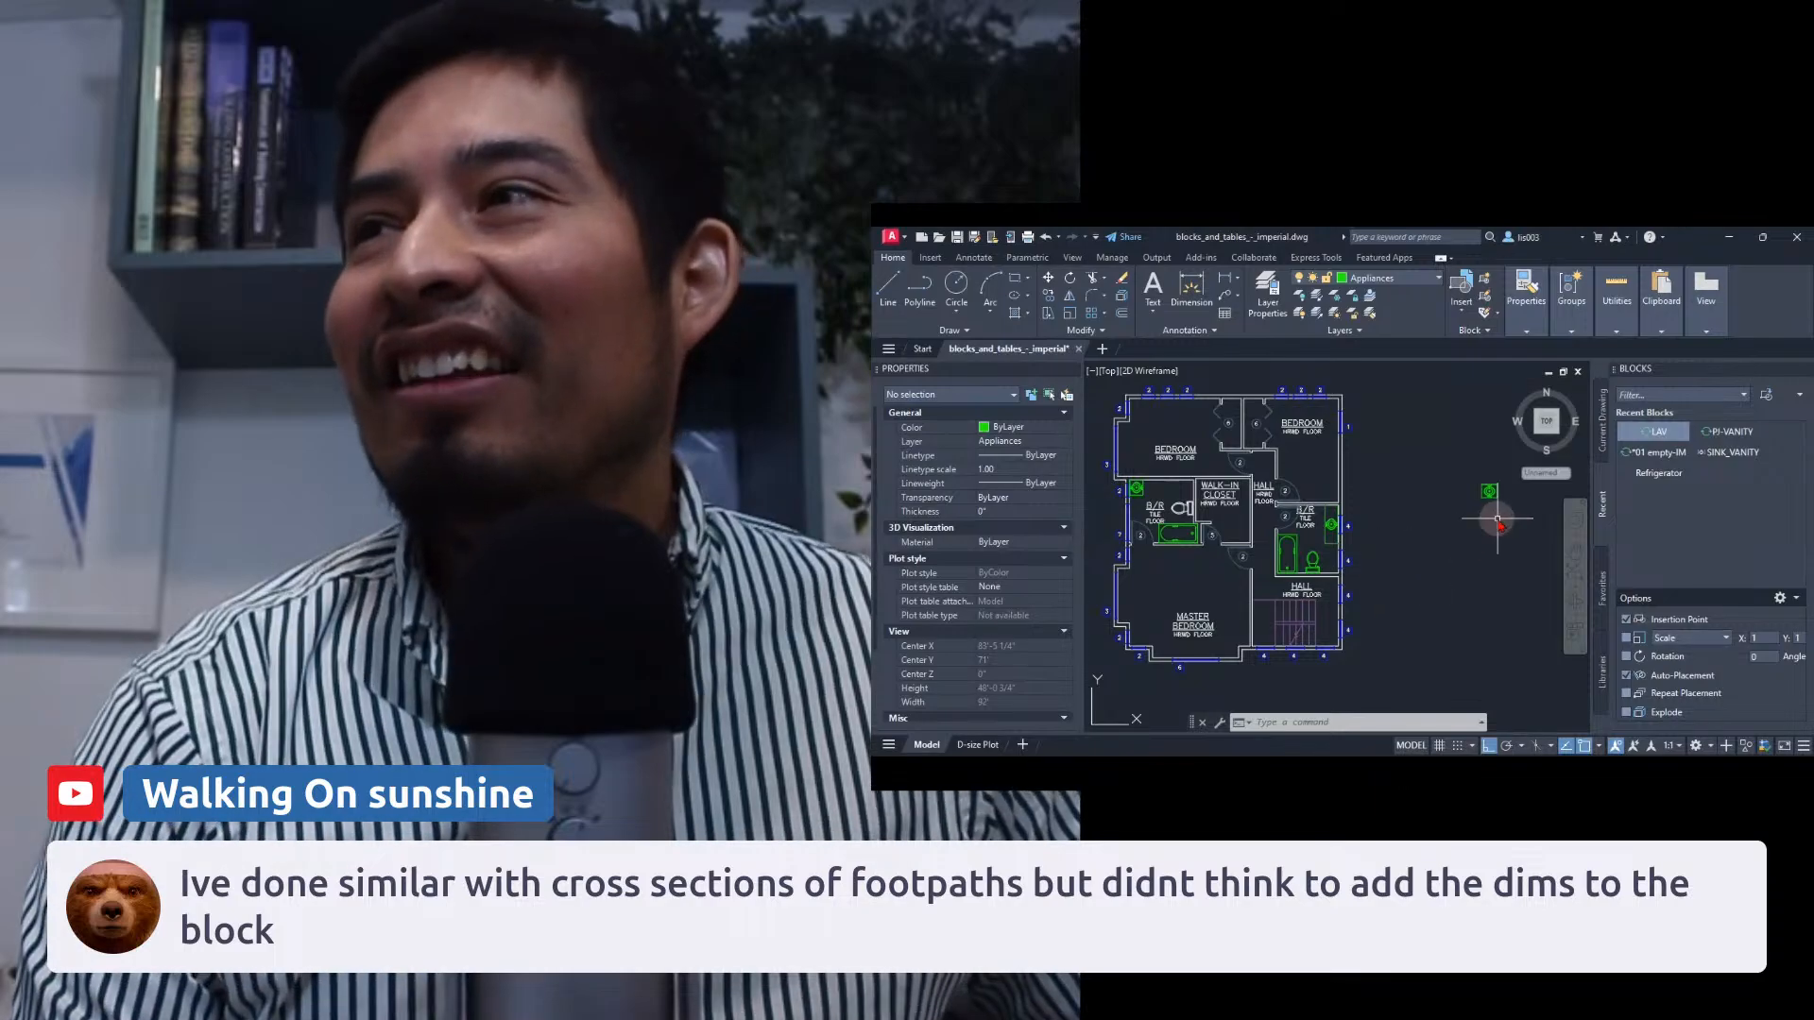
Stretch the LazySink block's width through several lengths with its stretch grip to test the dynamic sizes.
scroll(1495, 515, up, 6)
middle_drag(1449, 457, 1266, 526)
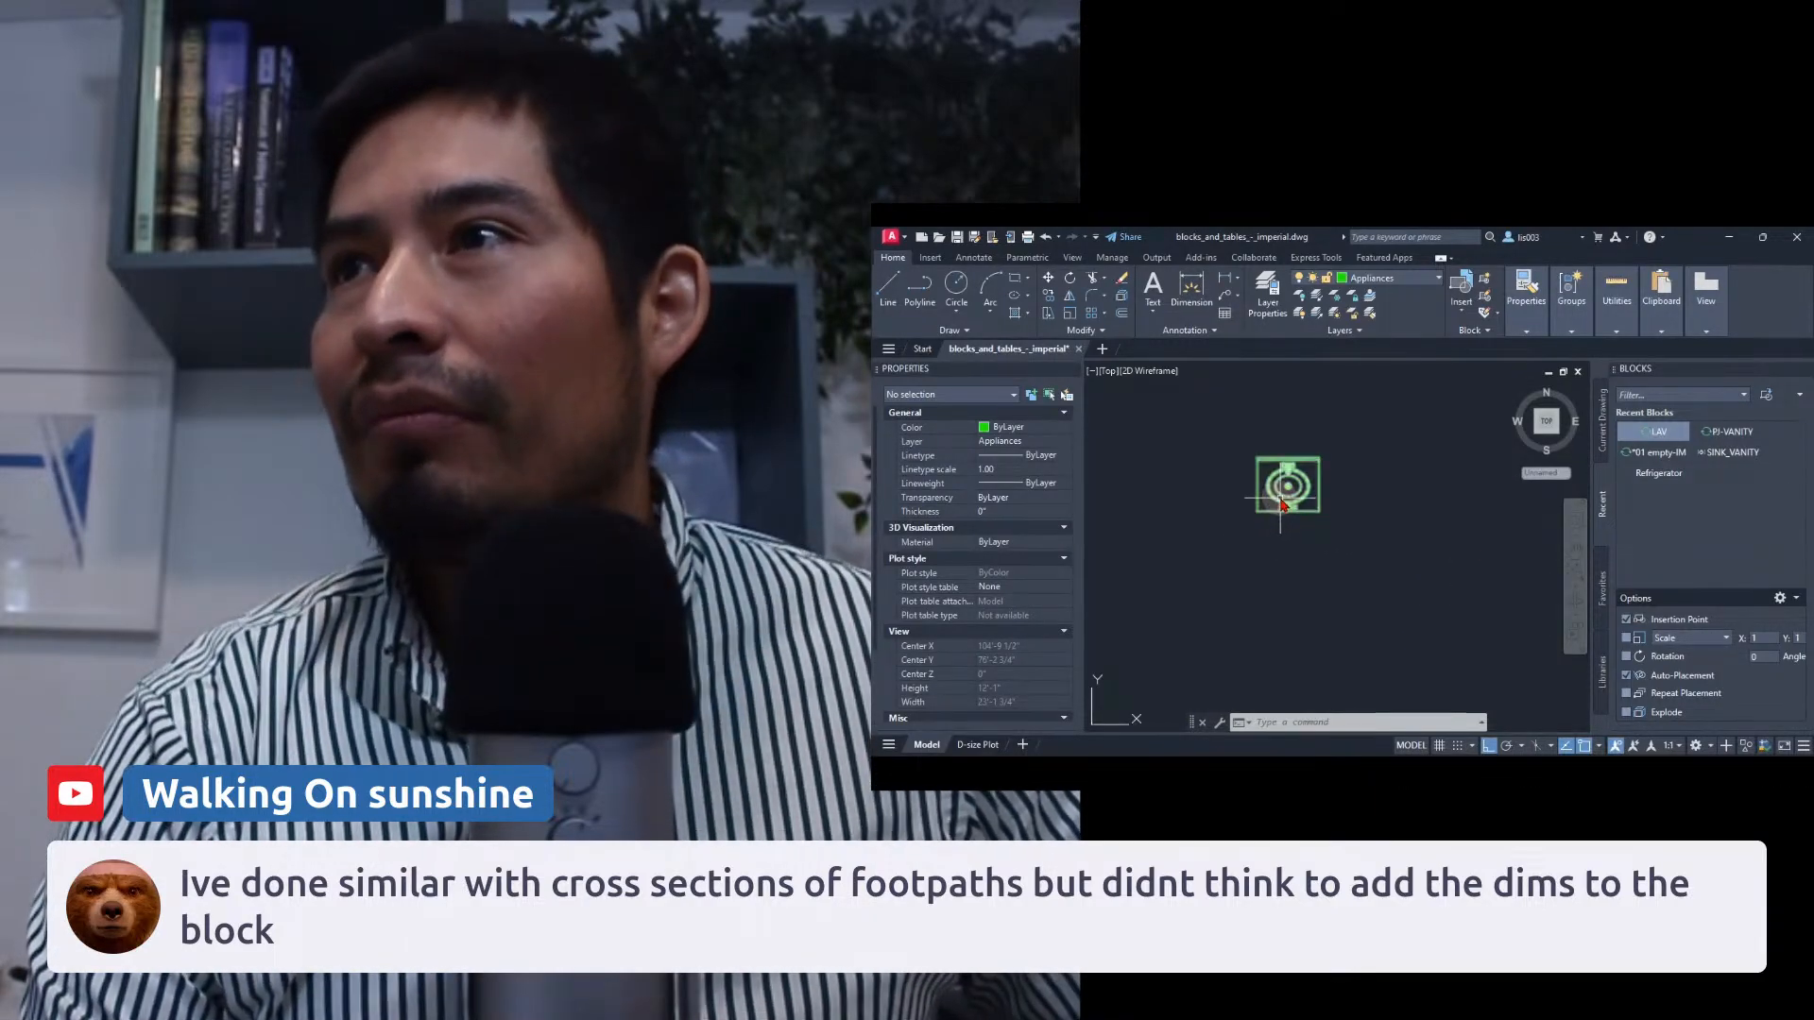
click(1283, 503)
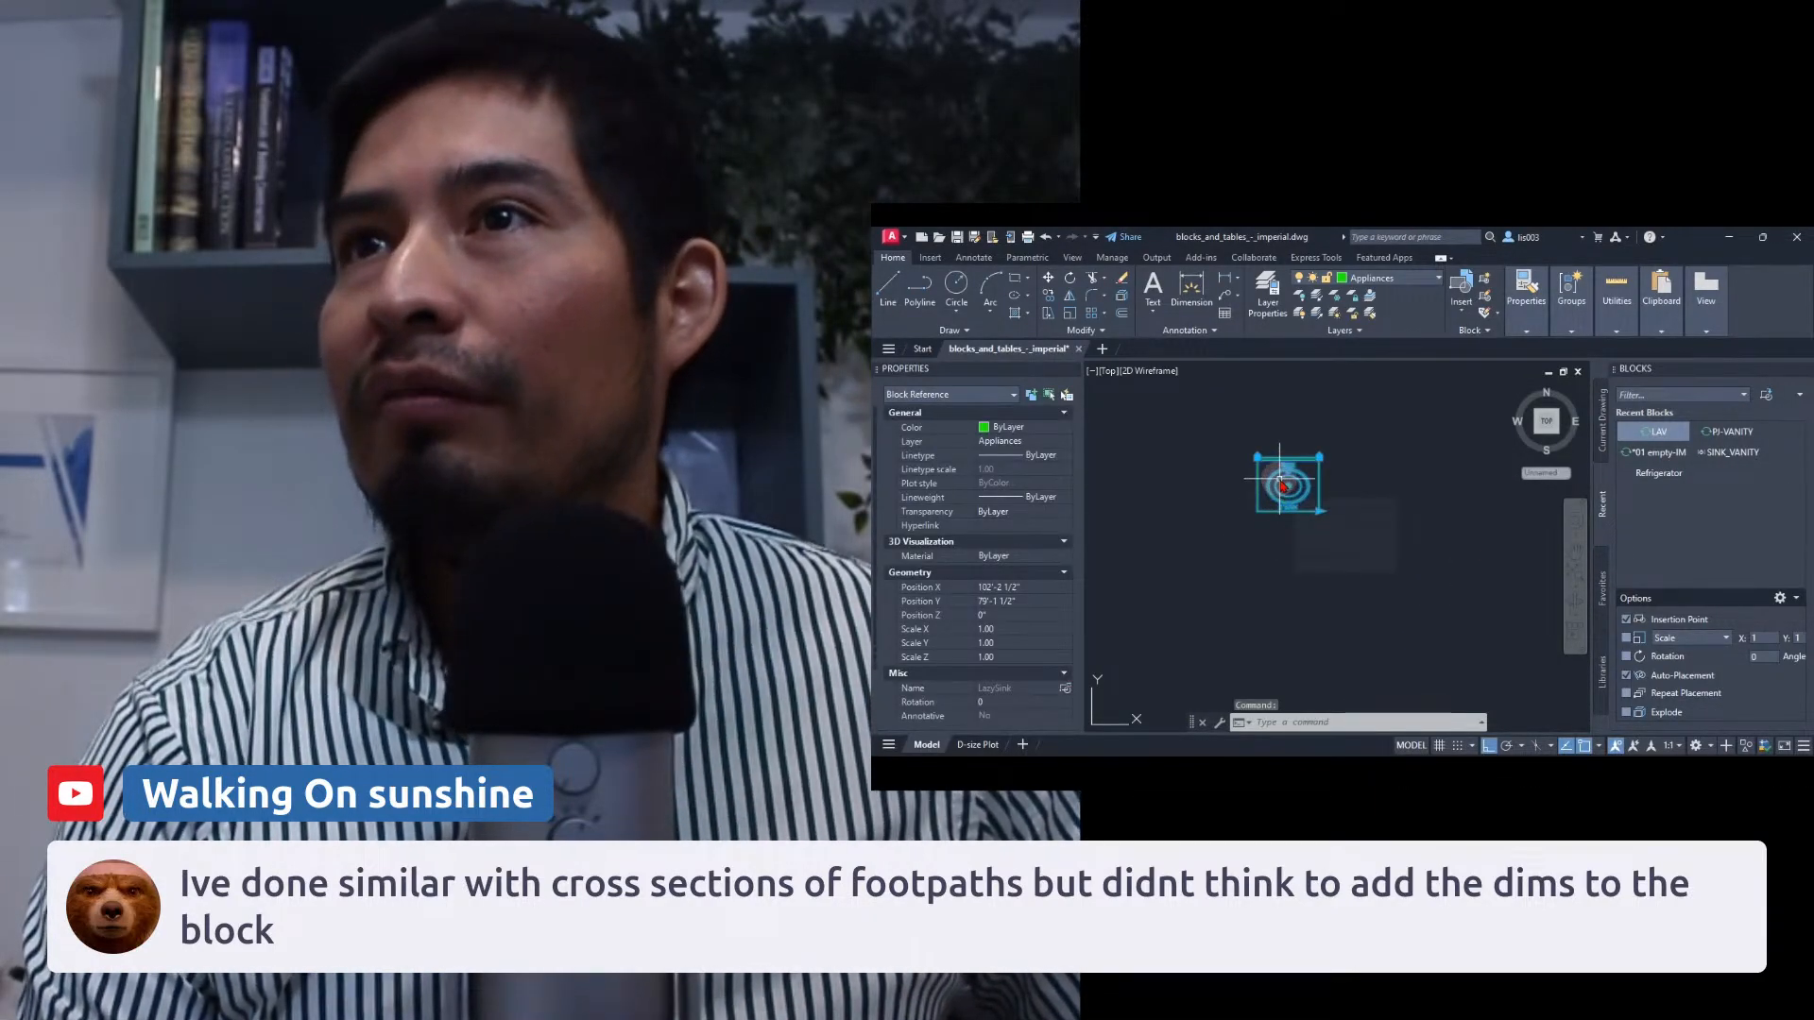
scroll(1282, 485, up, 3)
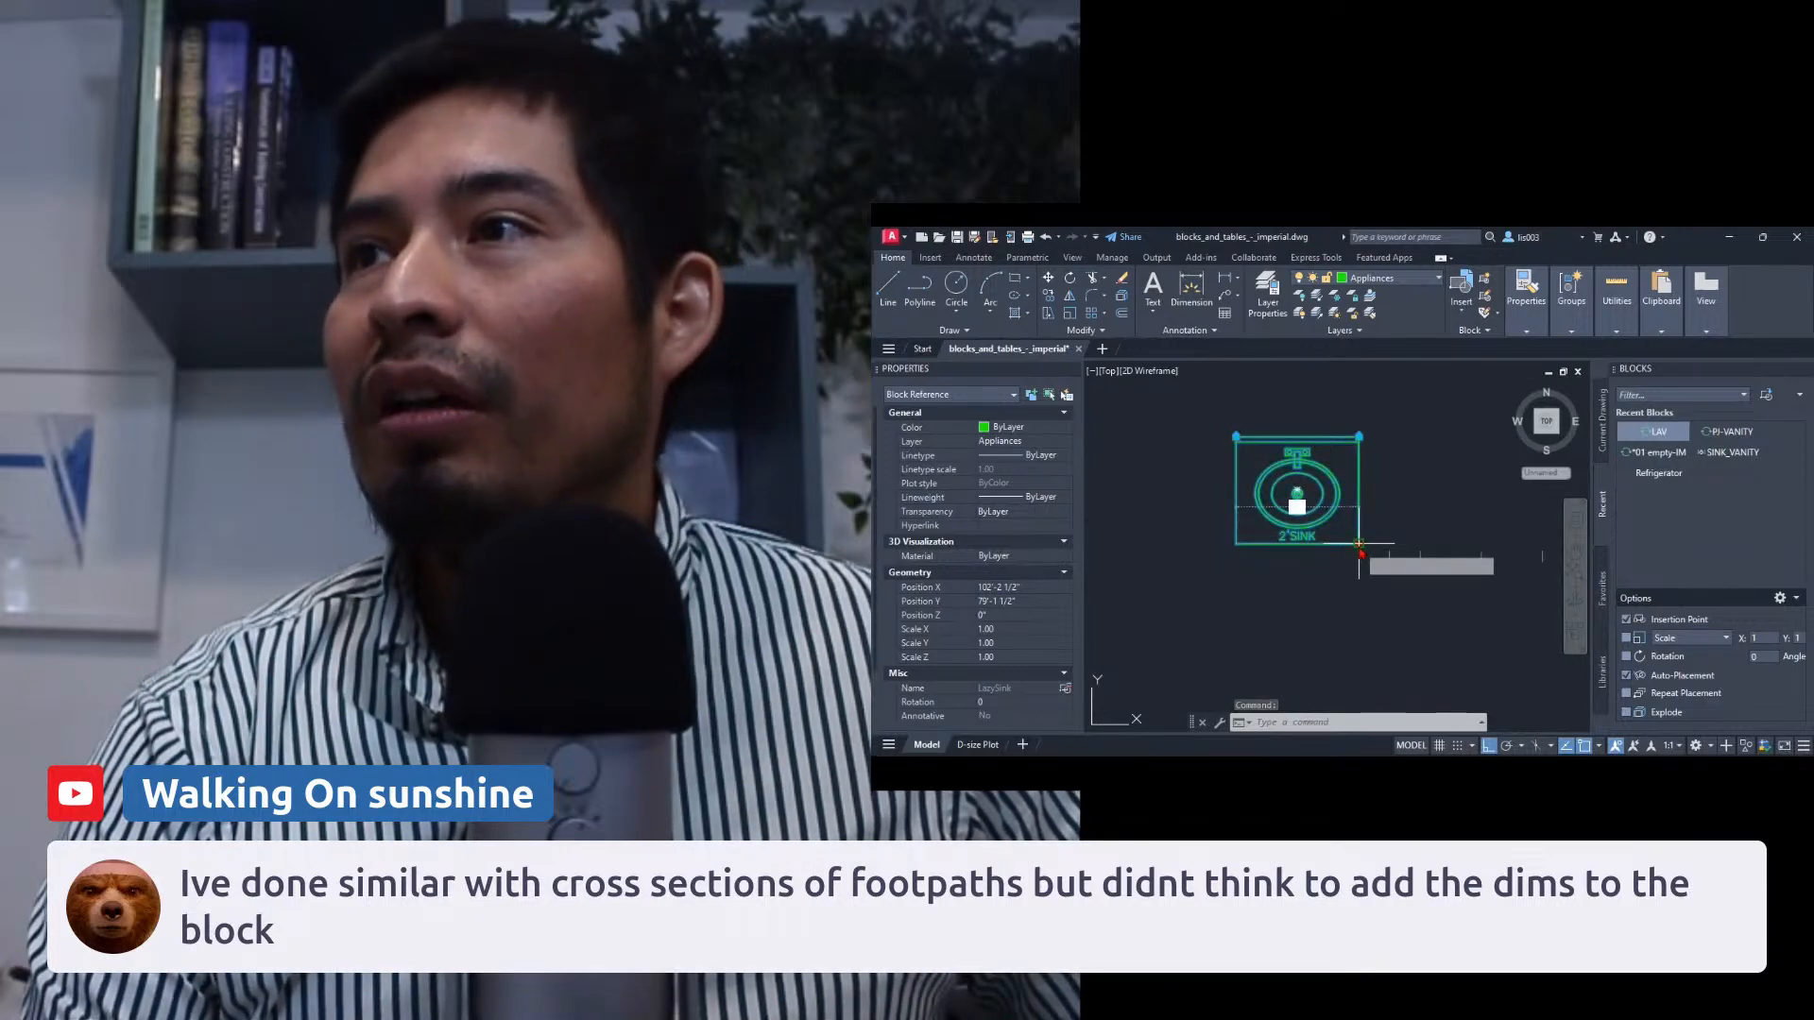
click(1358, 543)
click(1417, 539)
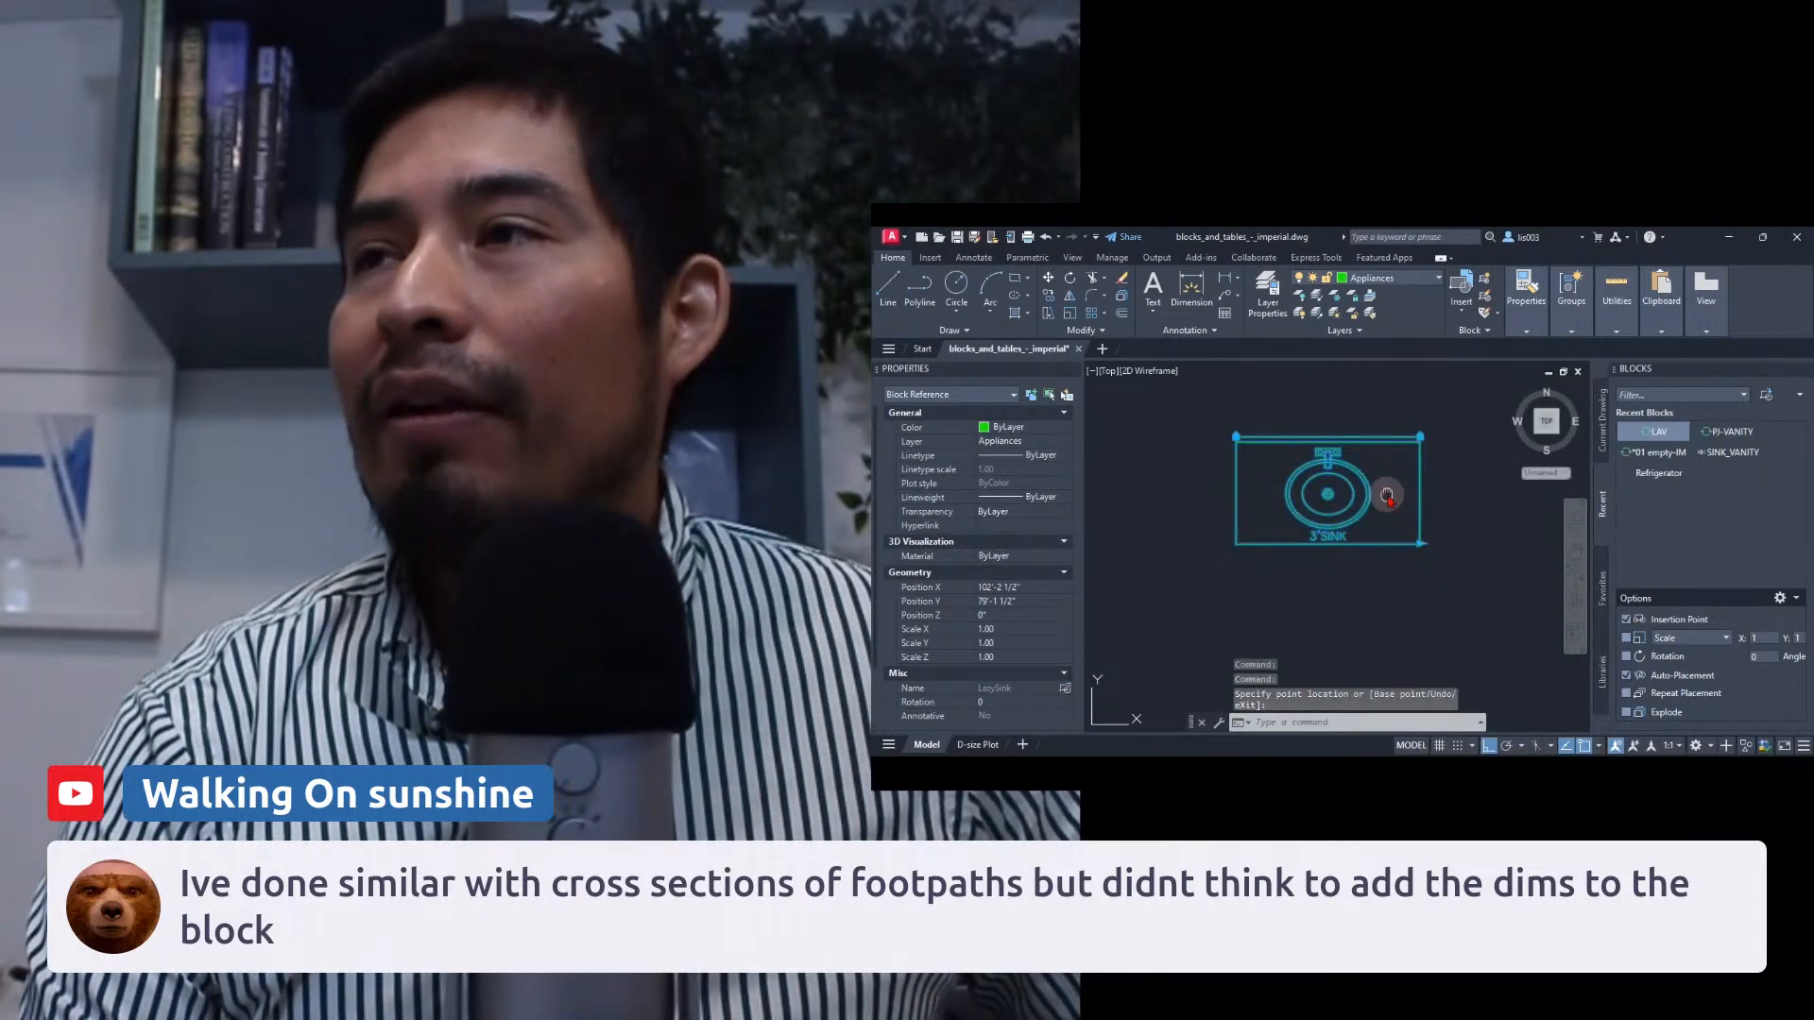
middle_drag(1387, 497, 1285, 539)
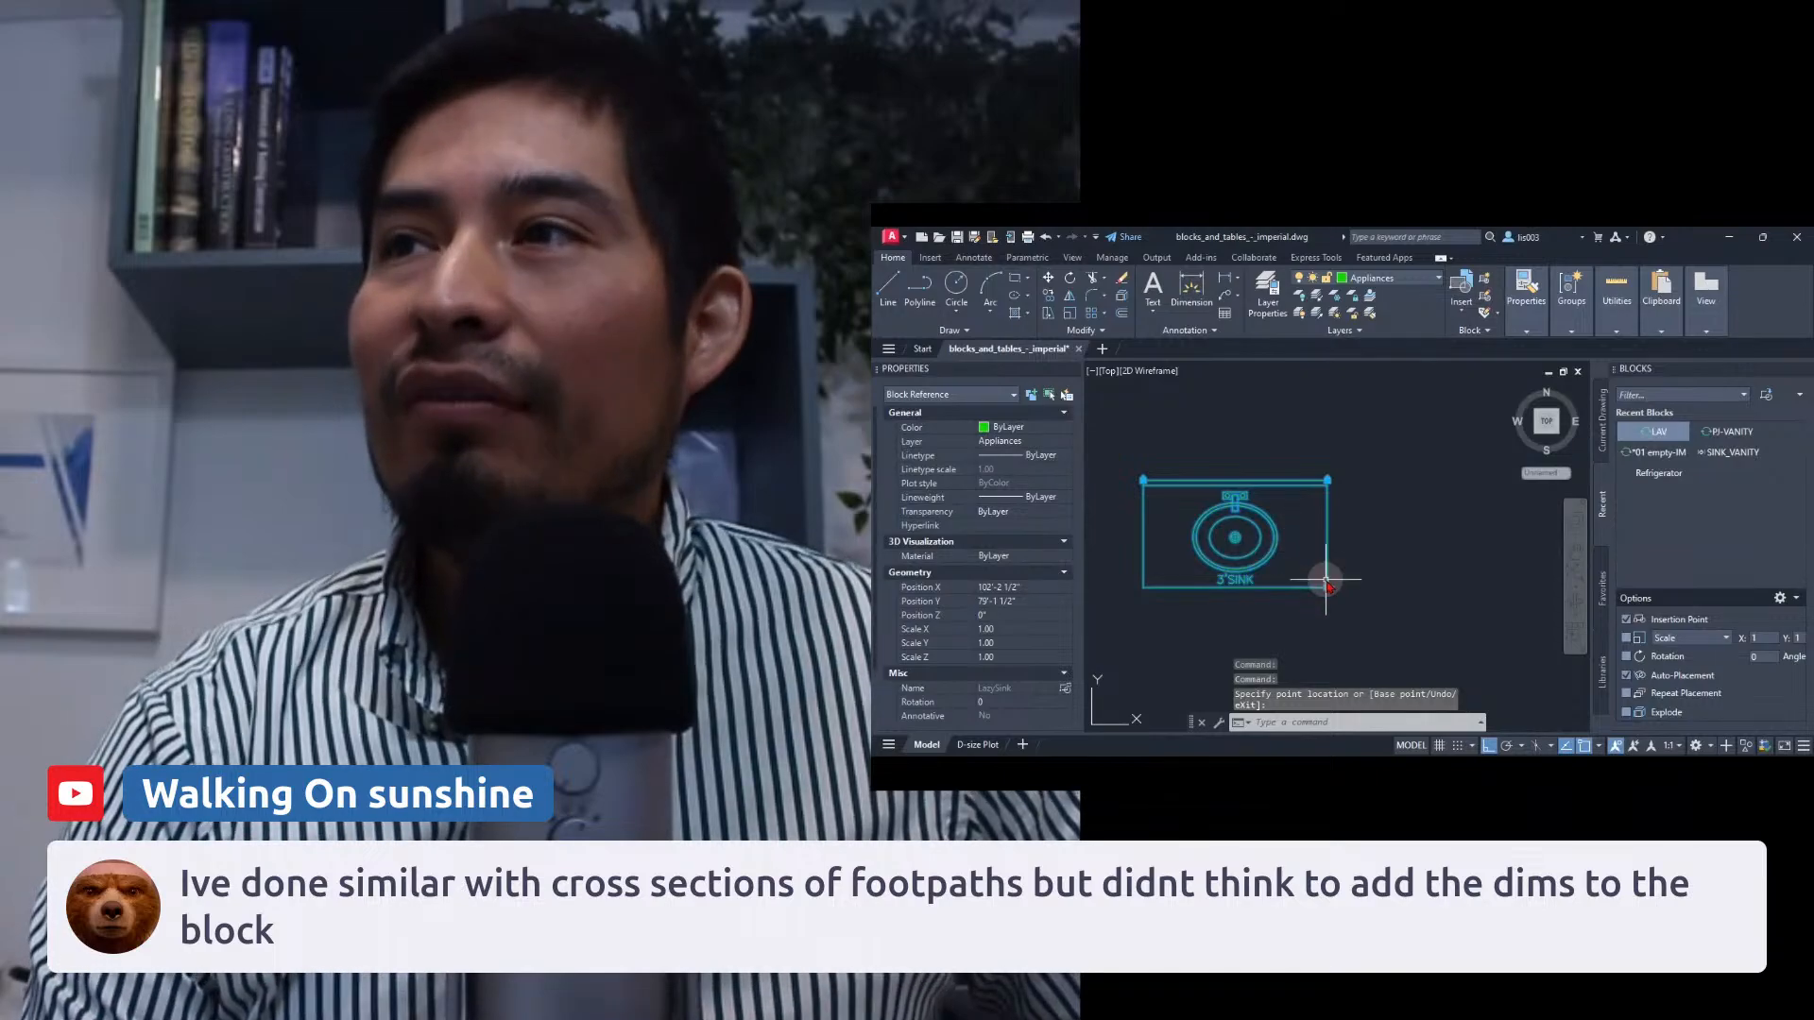
click(1325, 583)
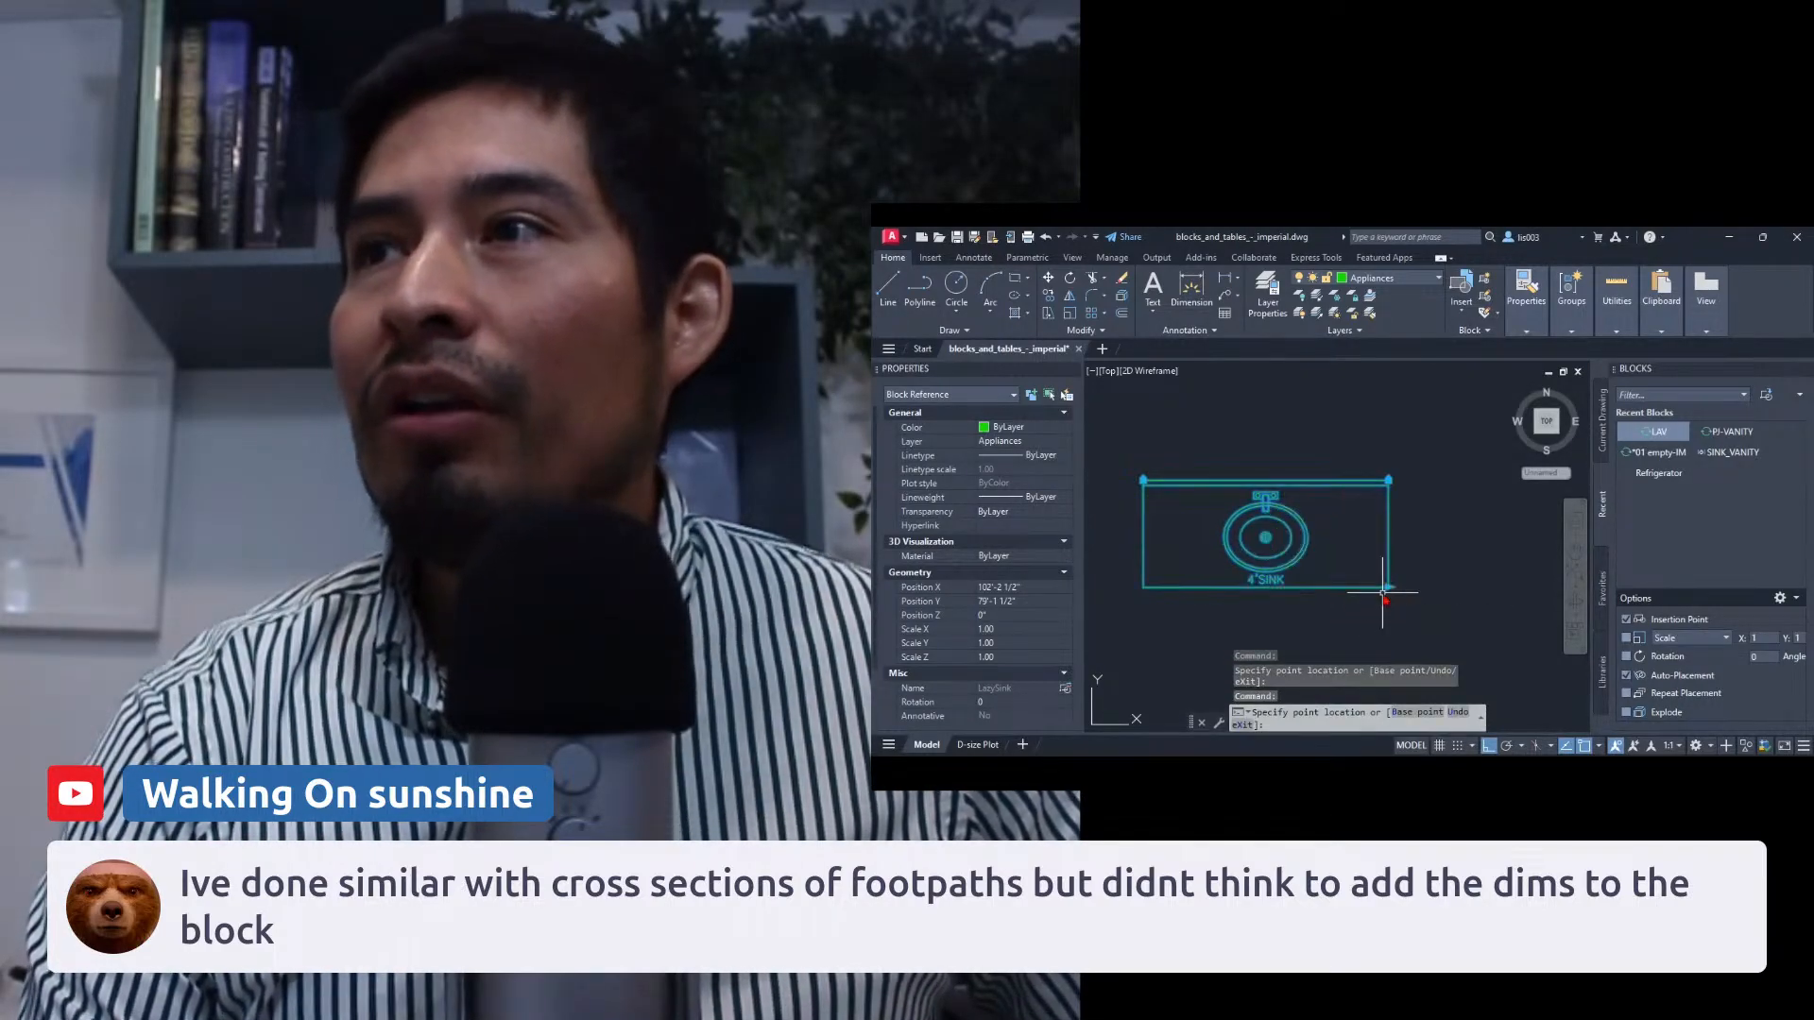
click(1382, 591)
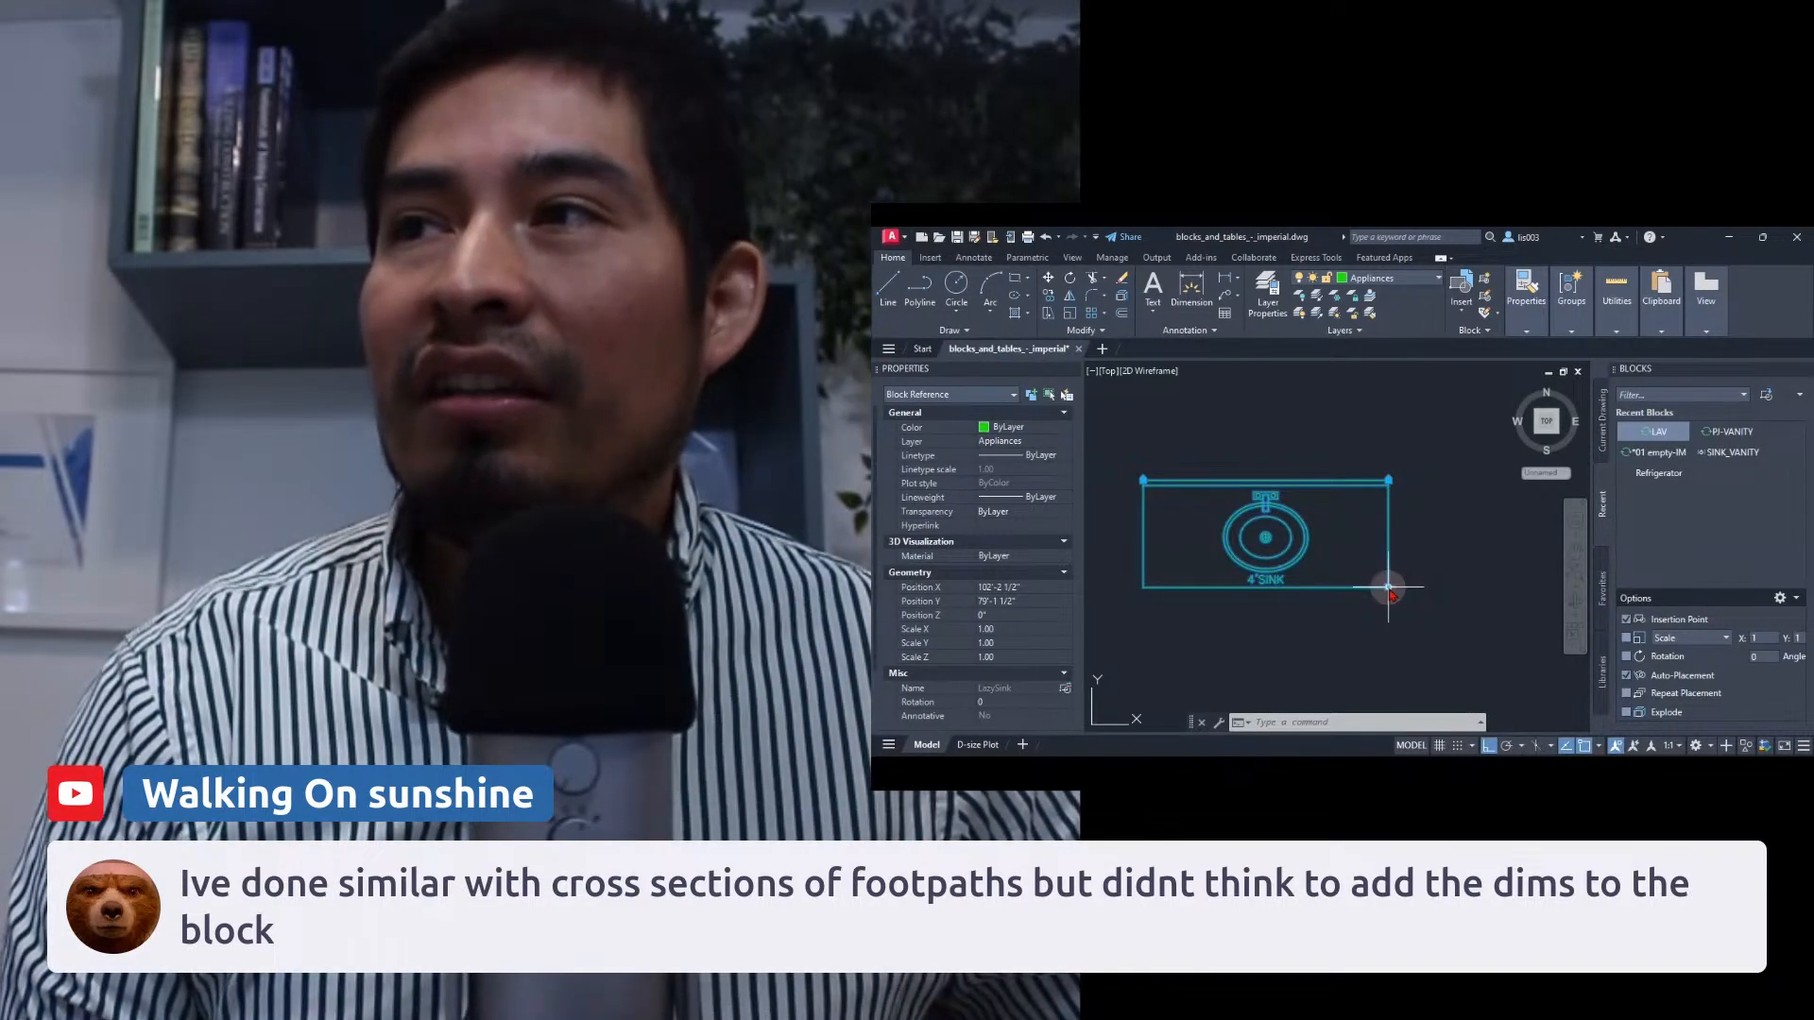
click(1395, 588)
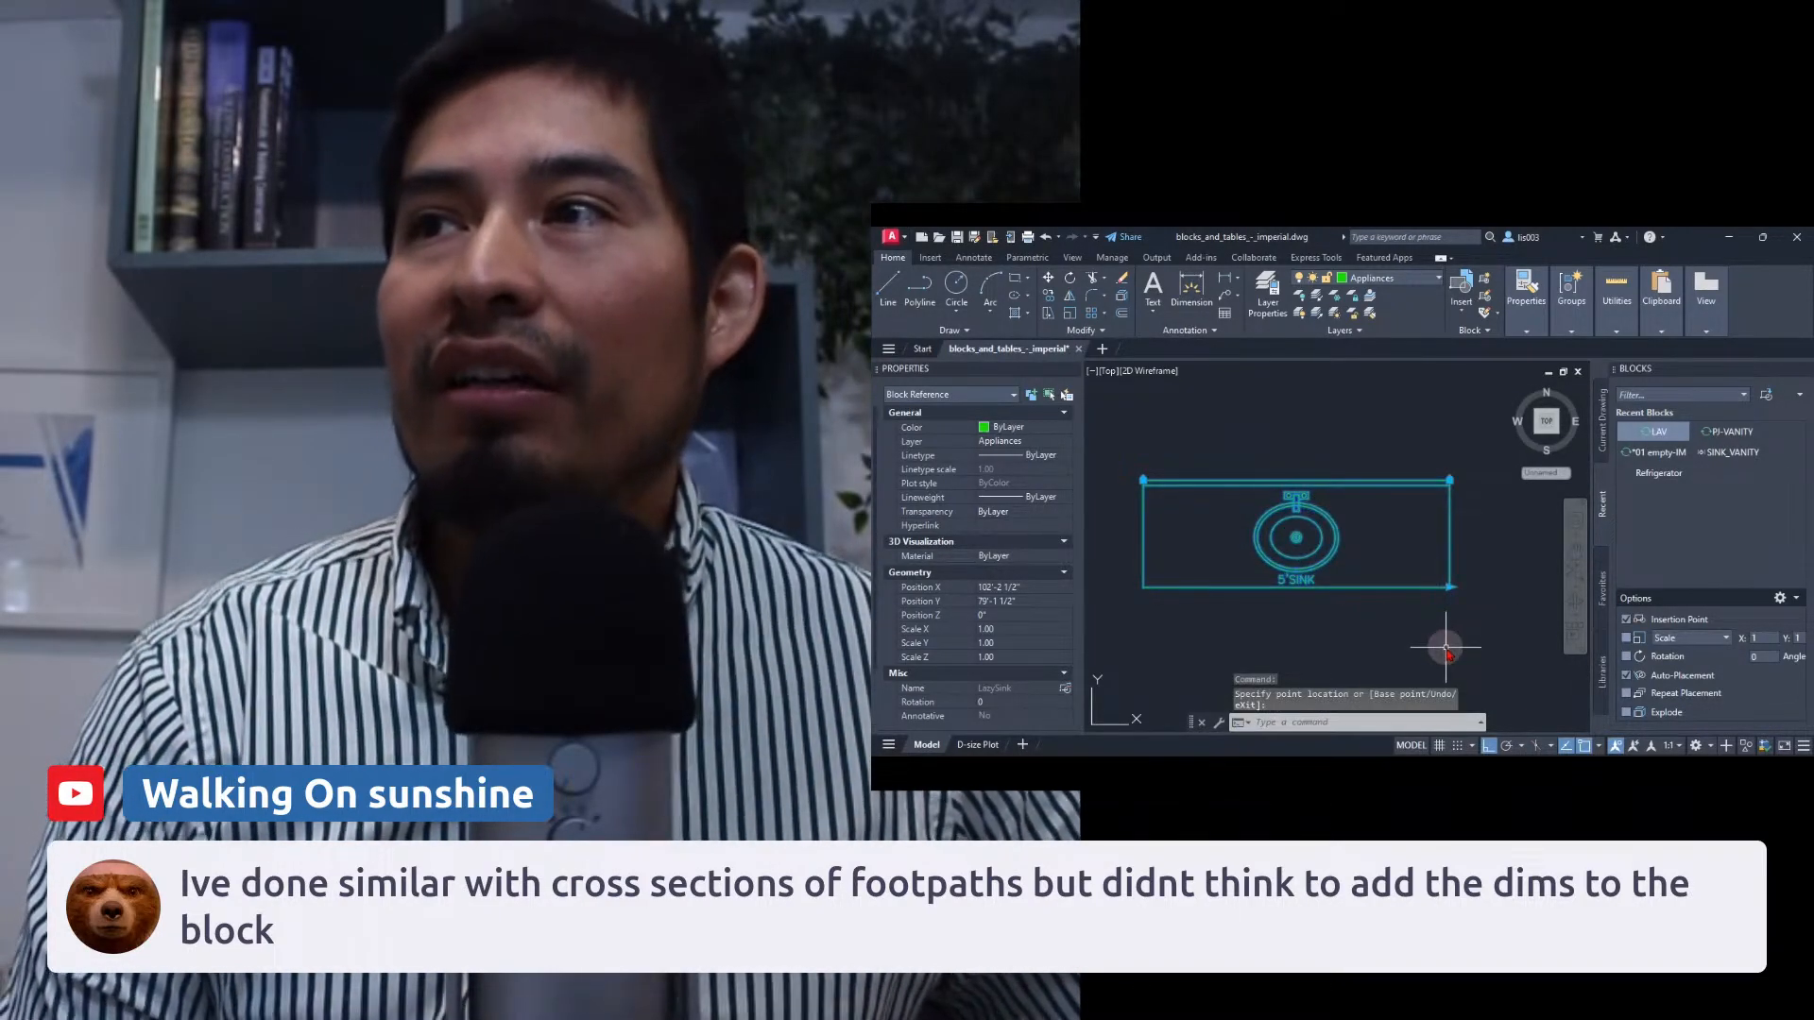
click(1450, 589)
click(1449, 588)
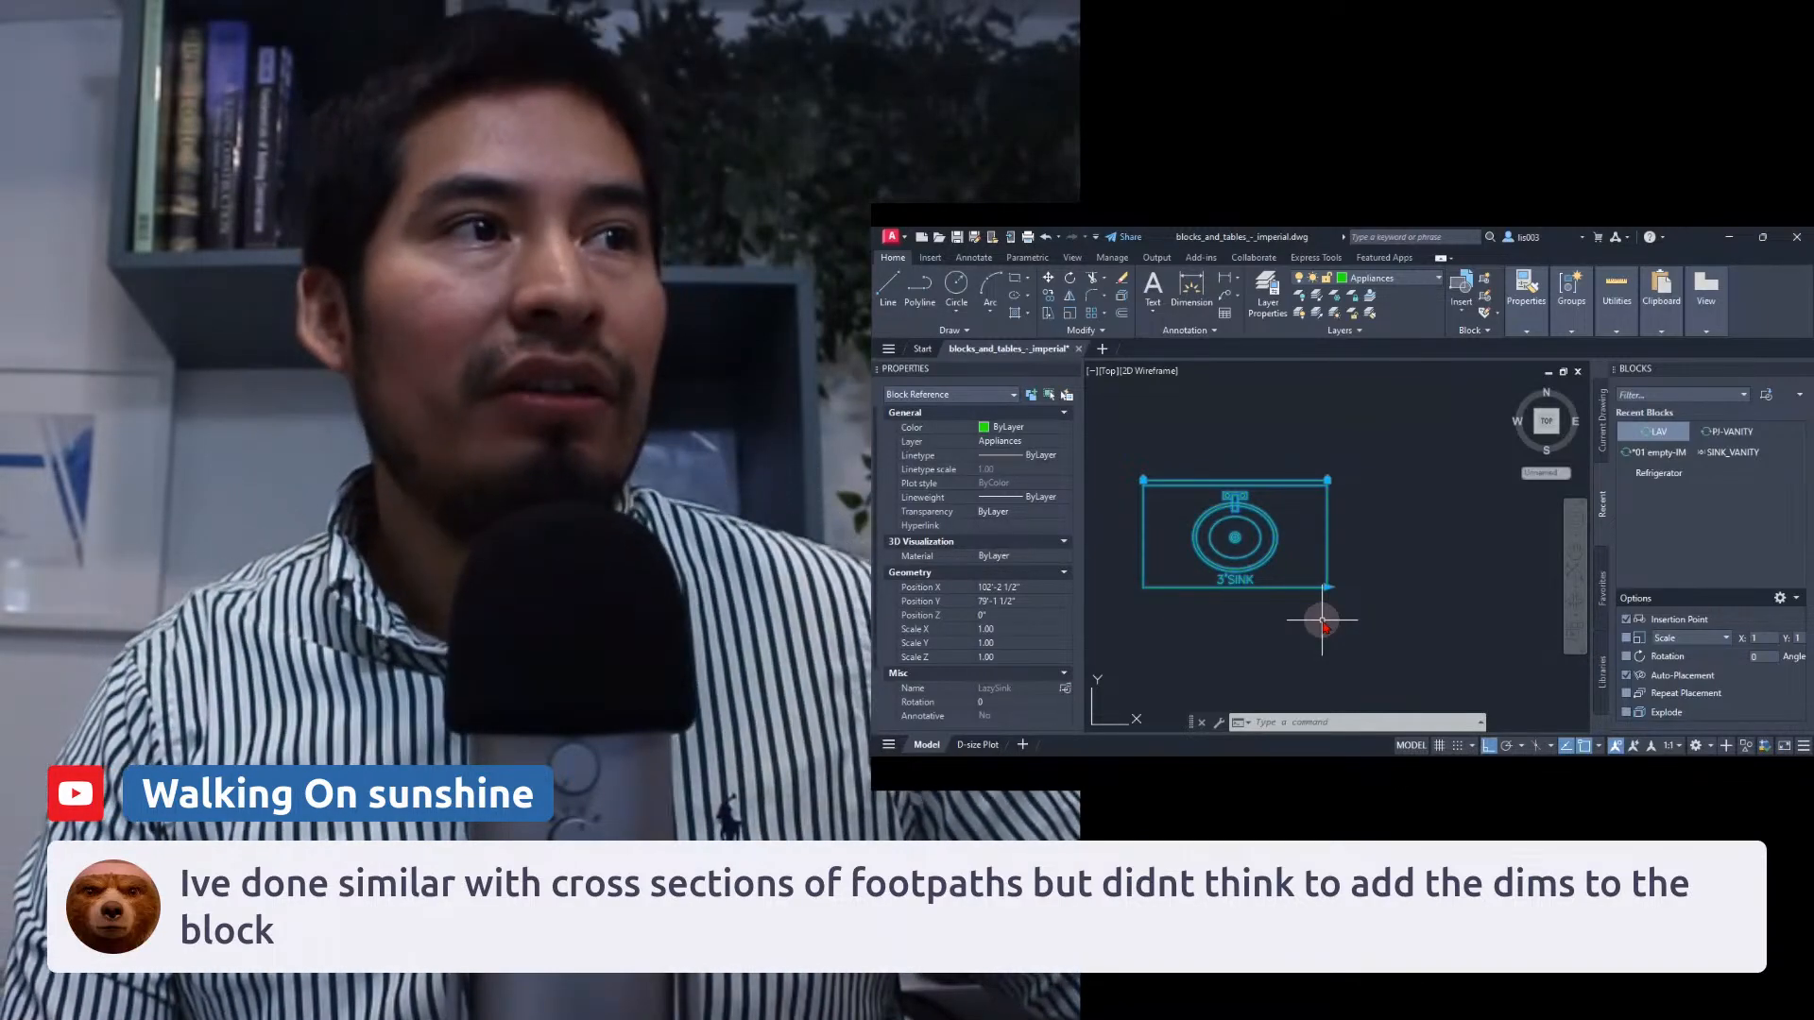
key(Escape)
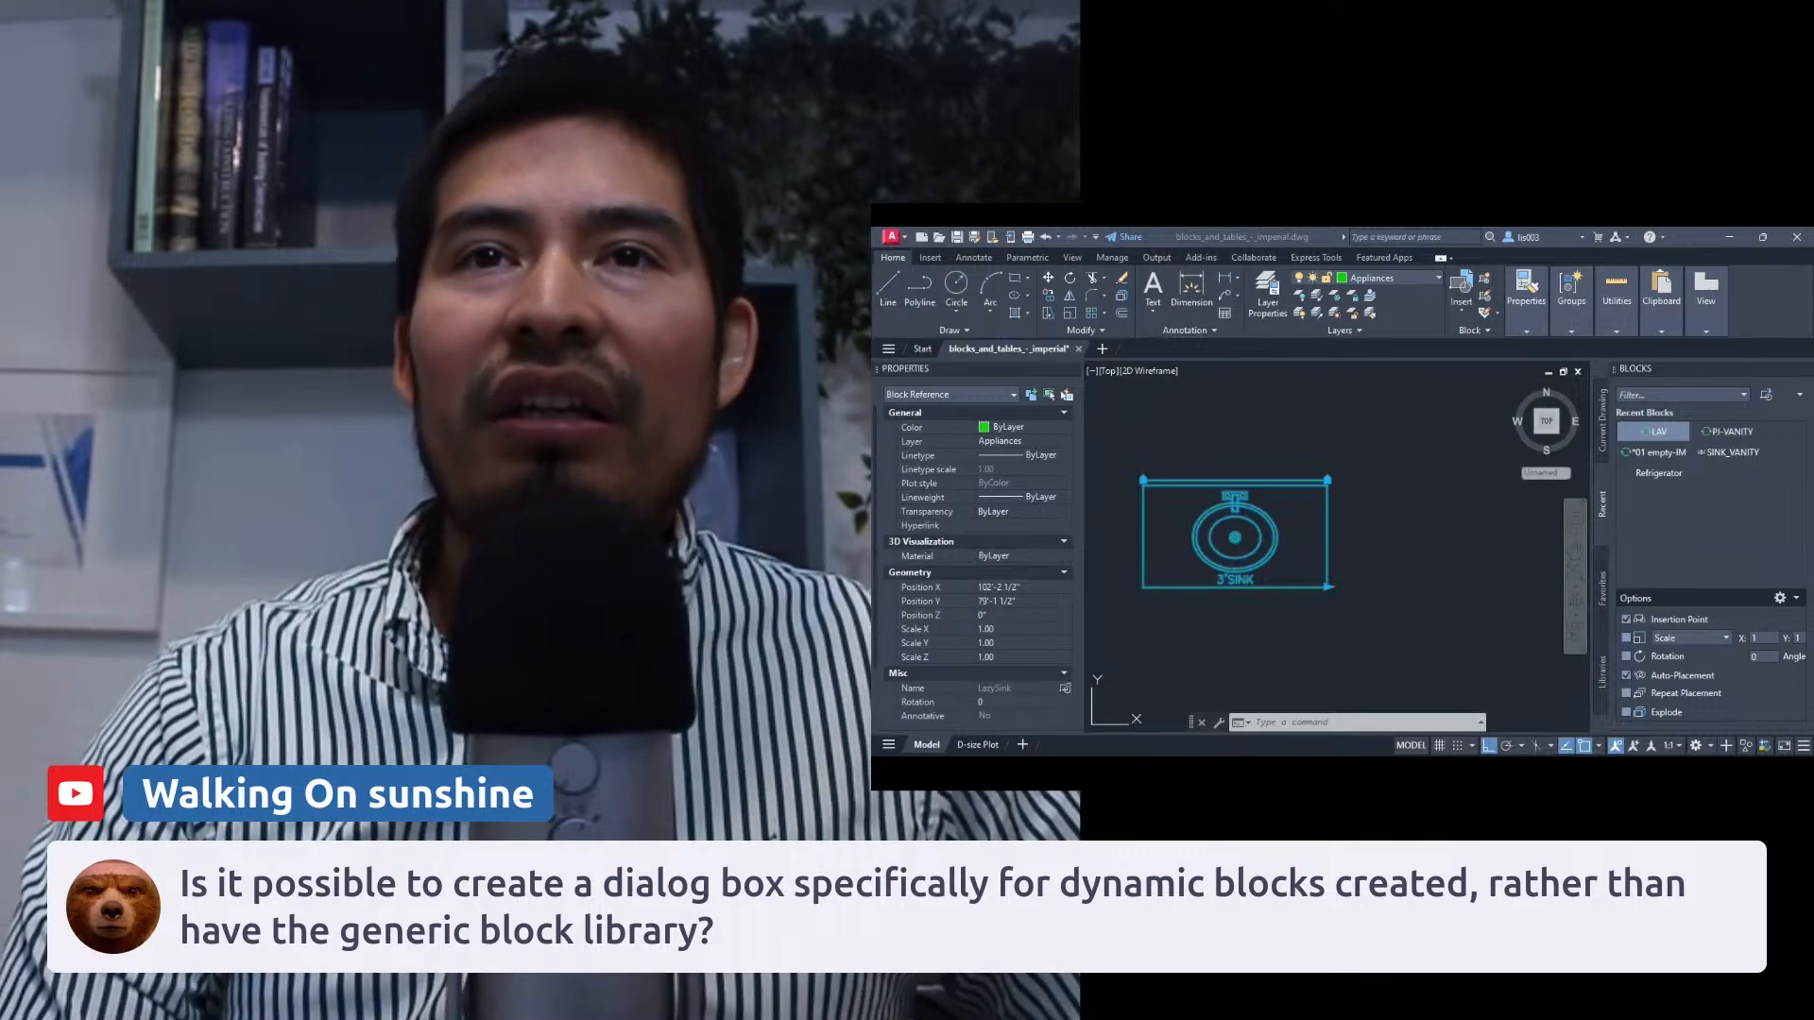
Clear the selection and close the Blocks palette.
click(1431, 426)
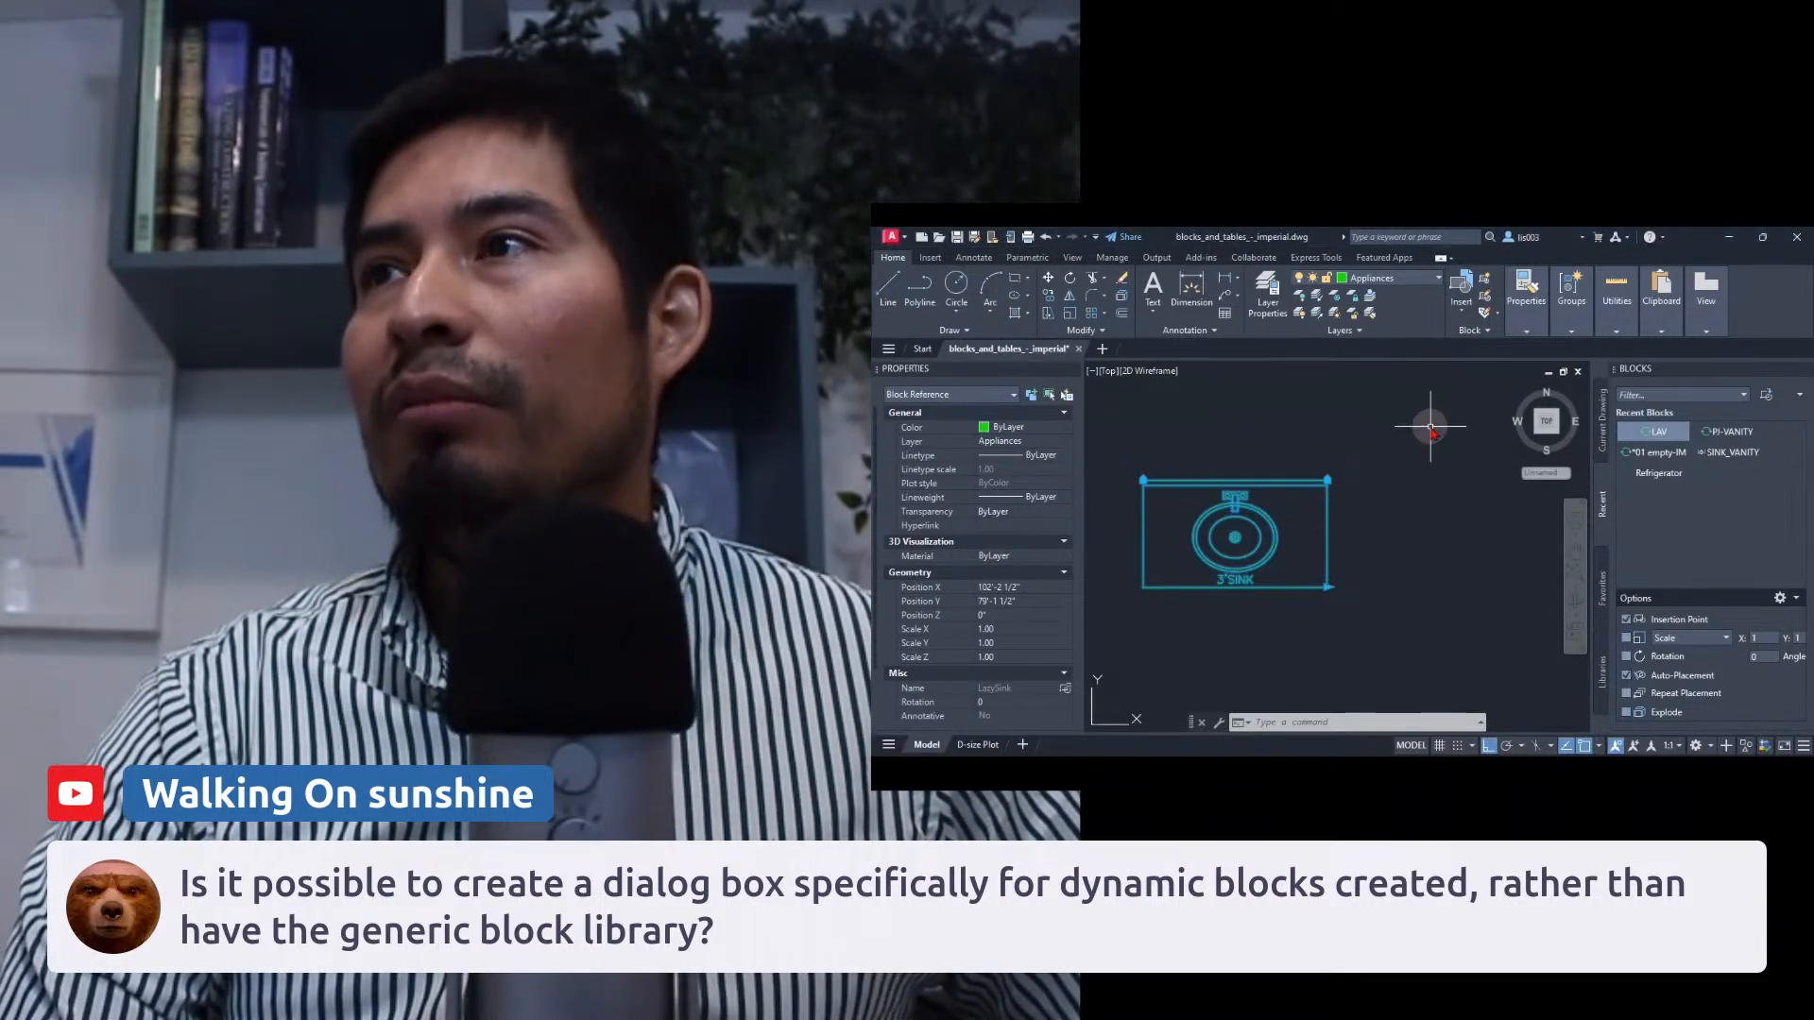
key(Escape)
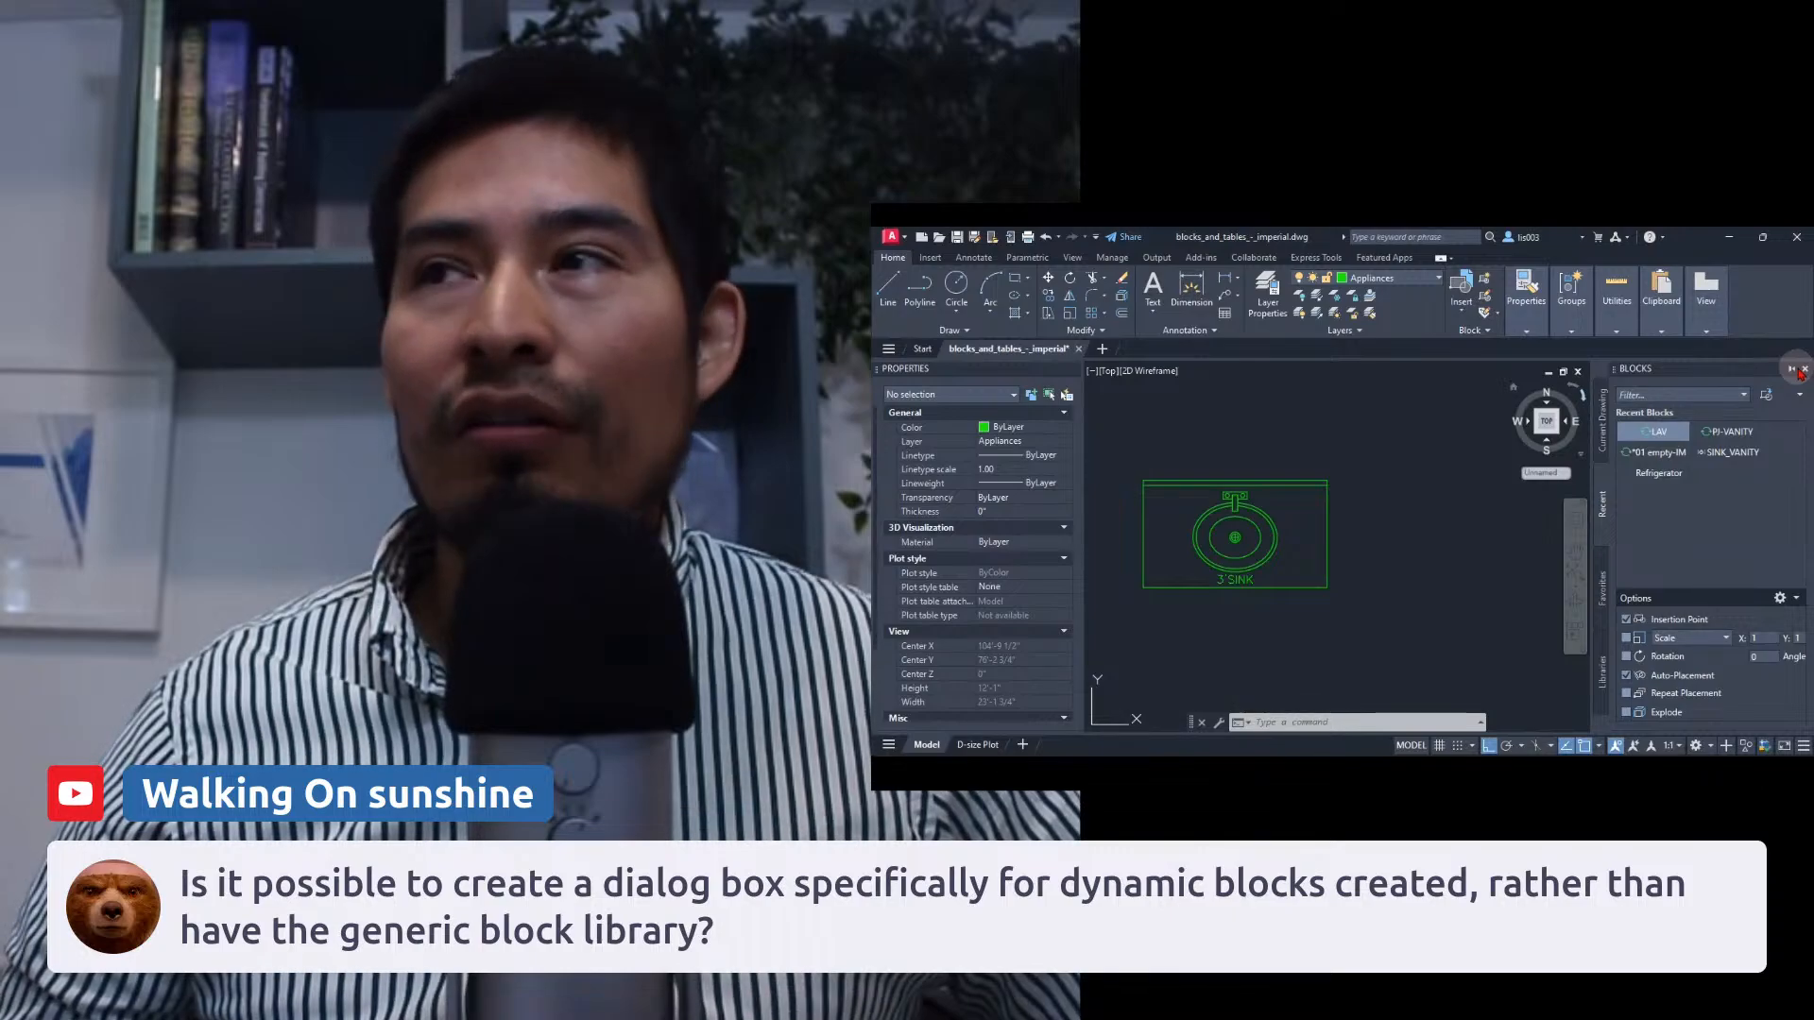
click(1803, 371)
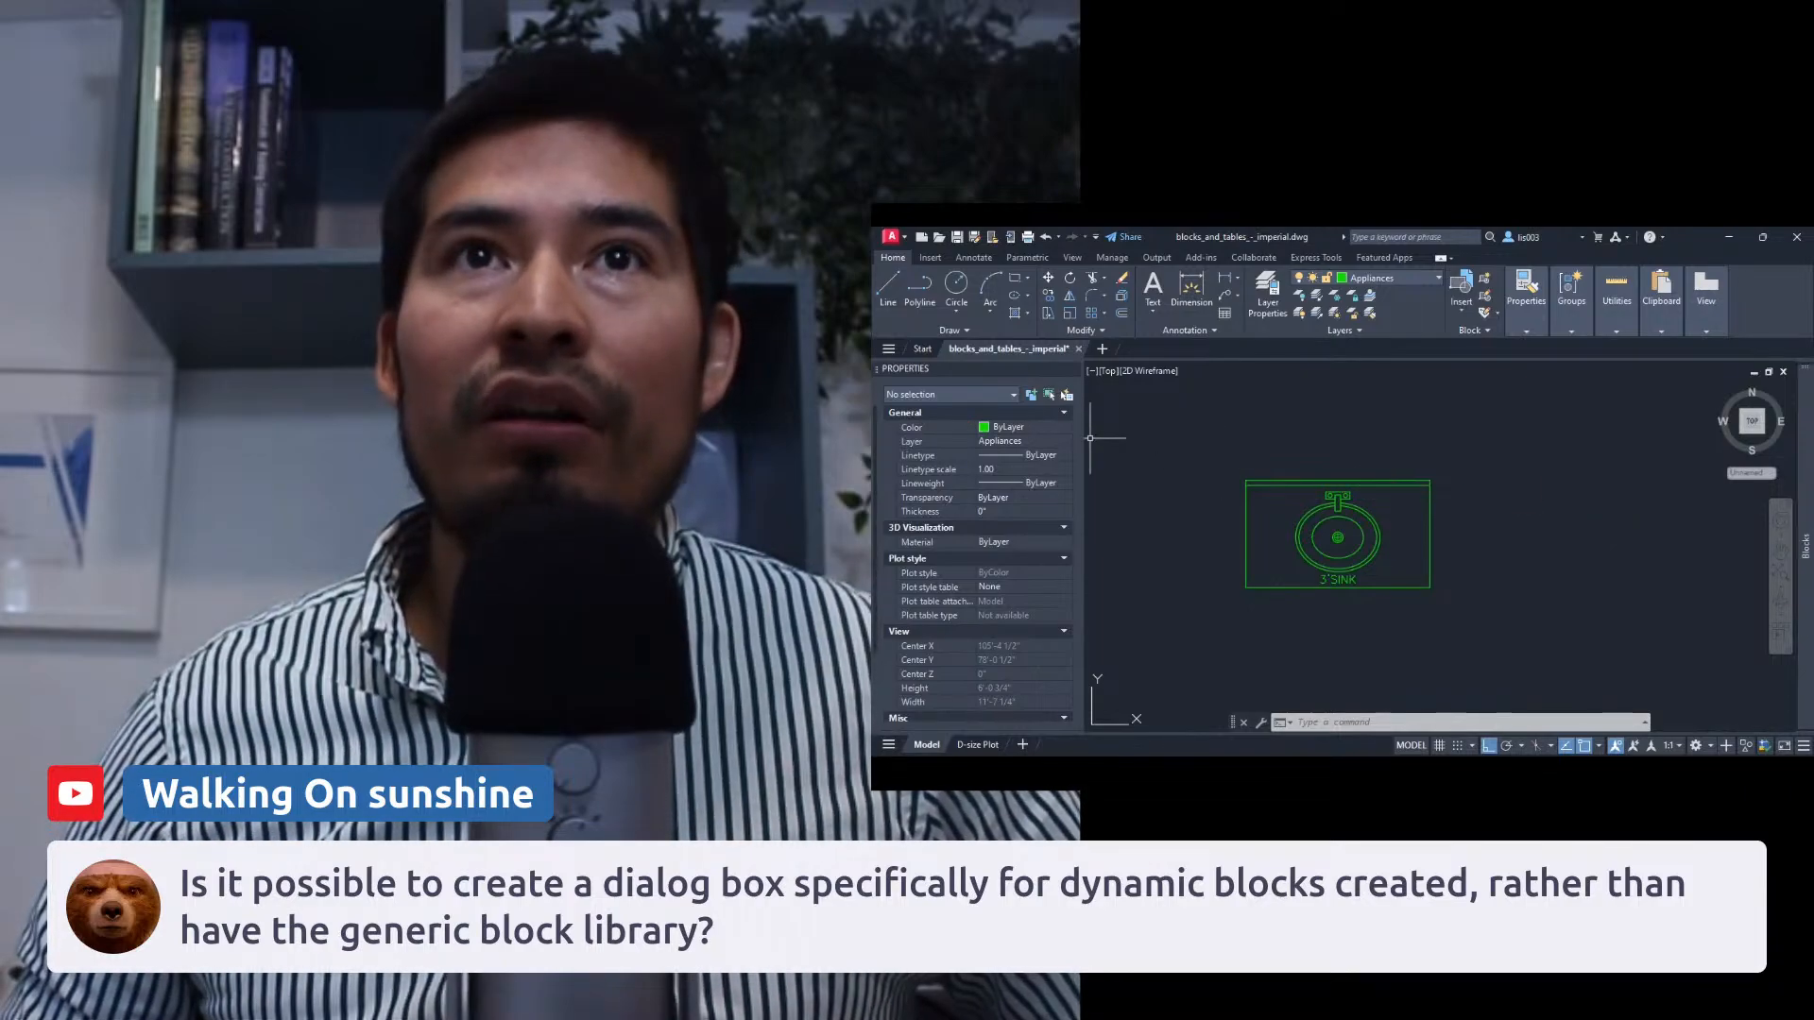
Open the Tool Palettes and create a new palette named New Palette.
key(ctrl+3)
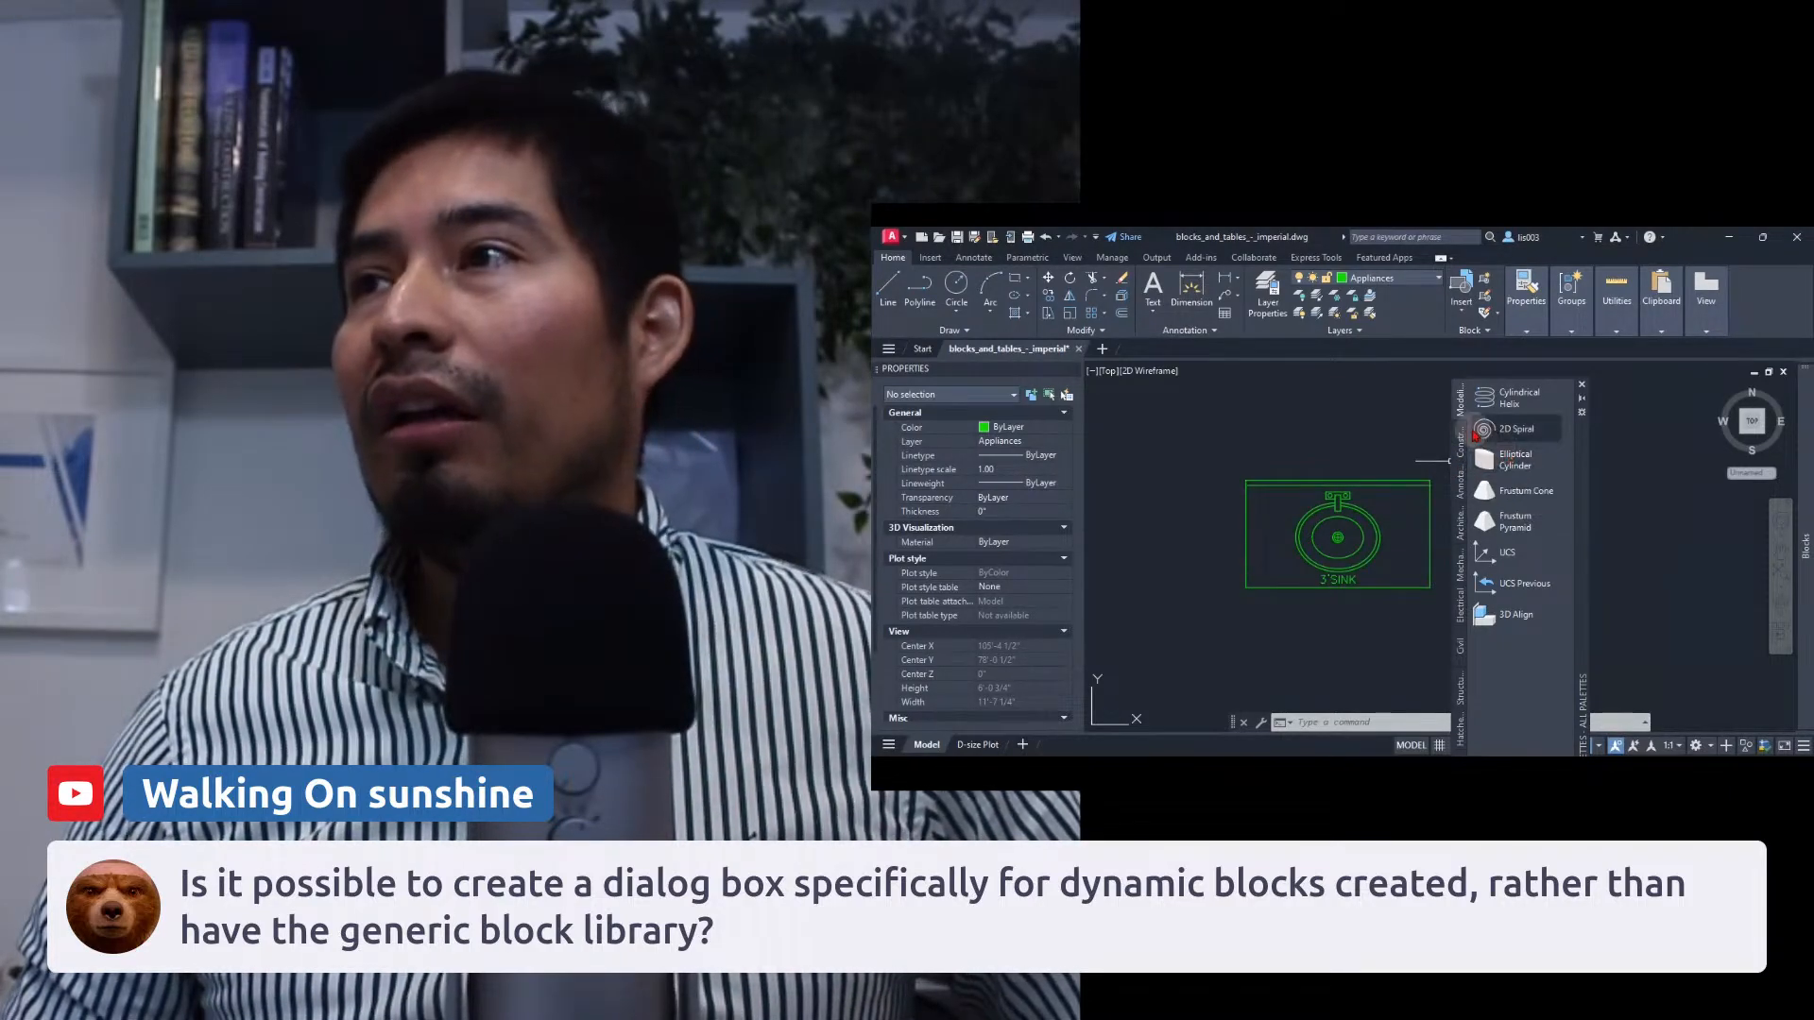
right_click(1459, 646)
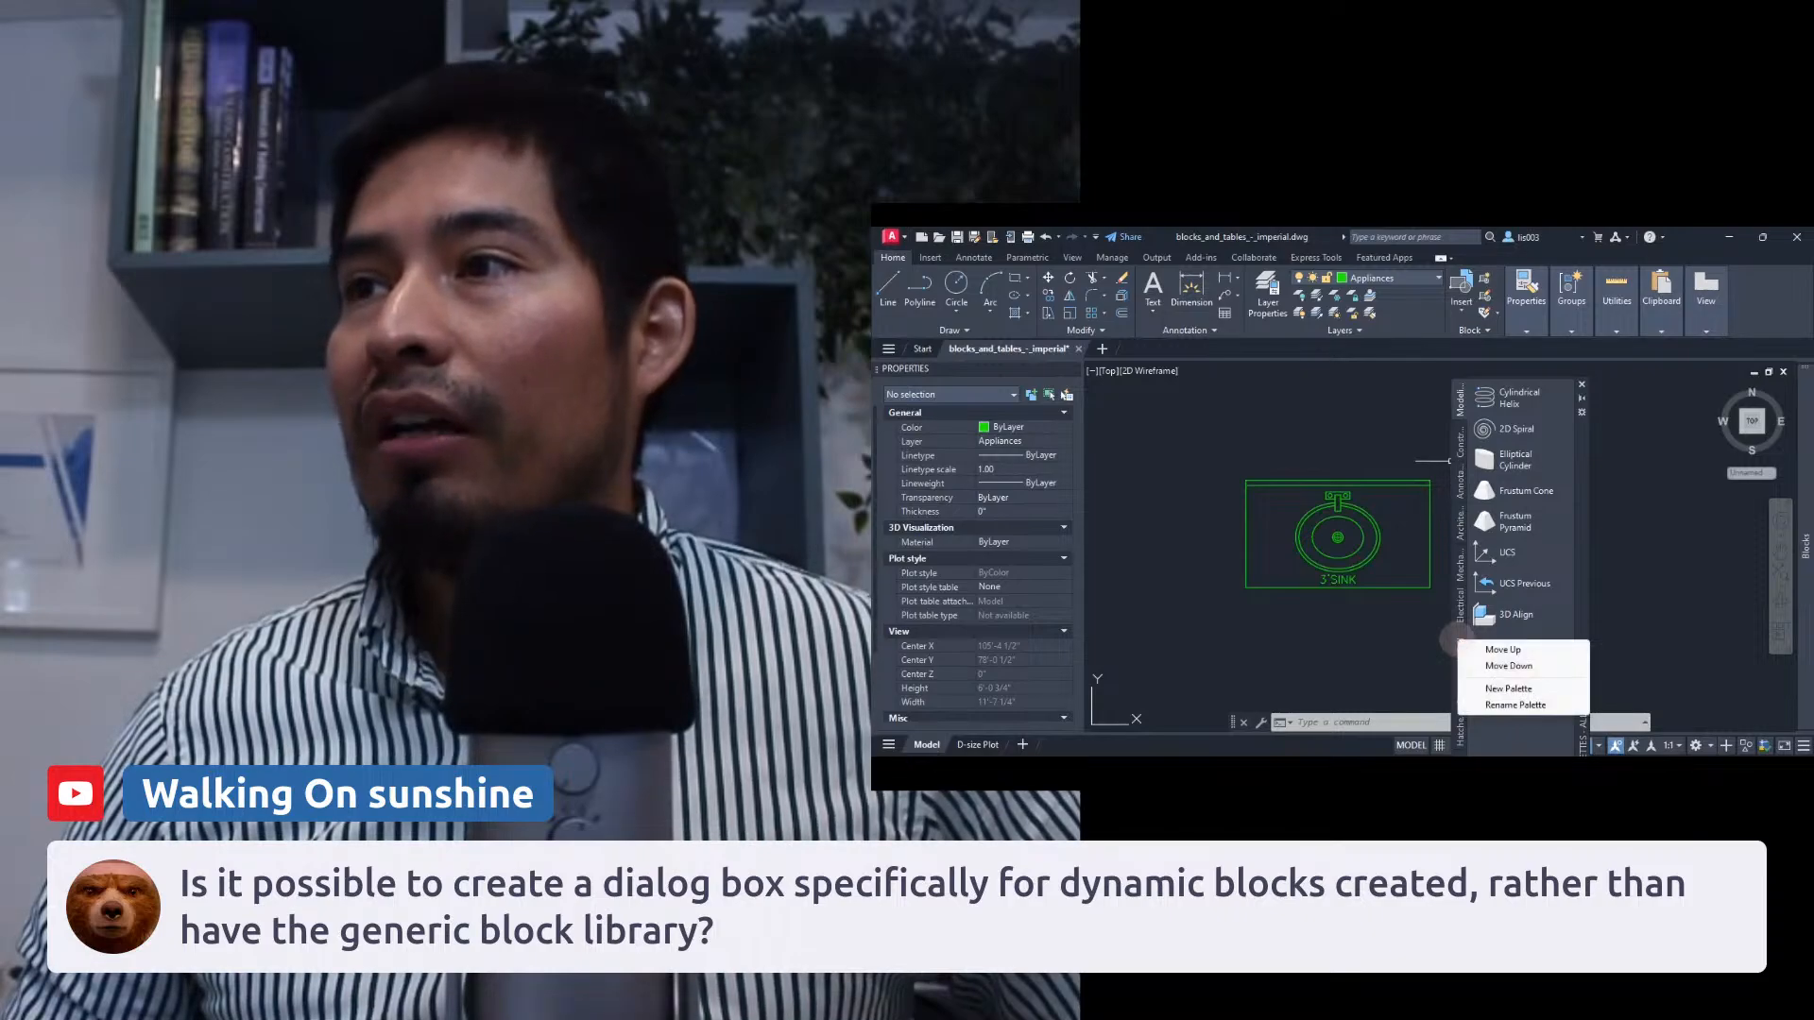
click(1504, 689)
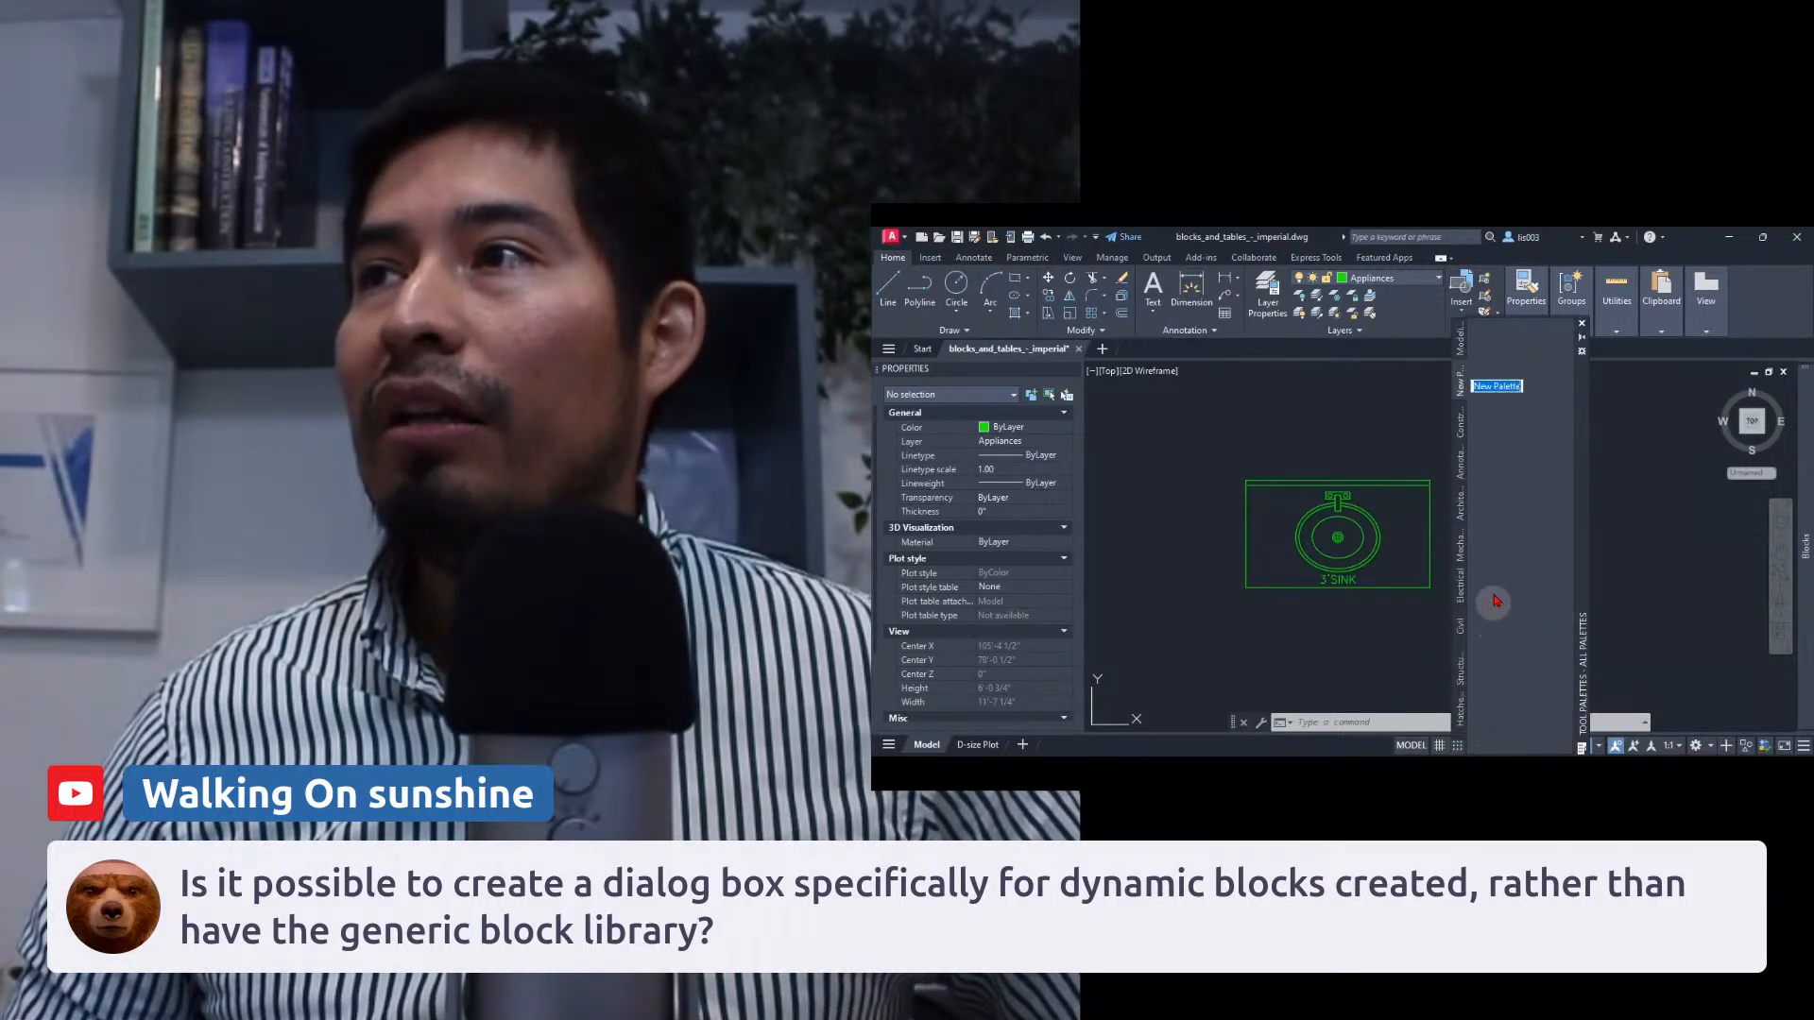
click(1497, 438)
Try to drag the LazySink block onto the new palette and dismiss the warning.
click(1350, 484)
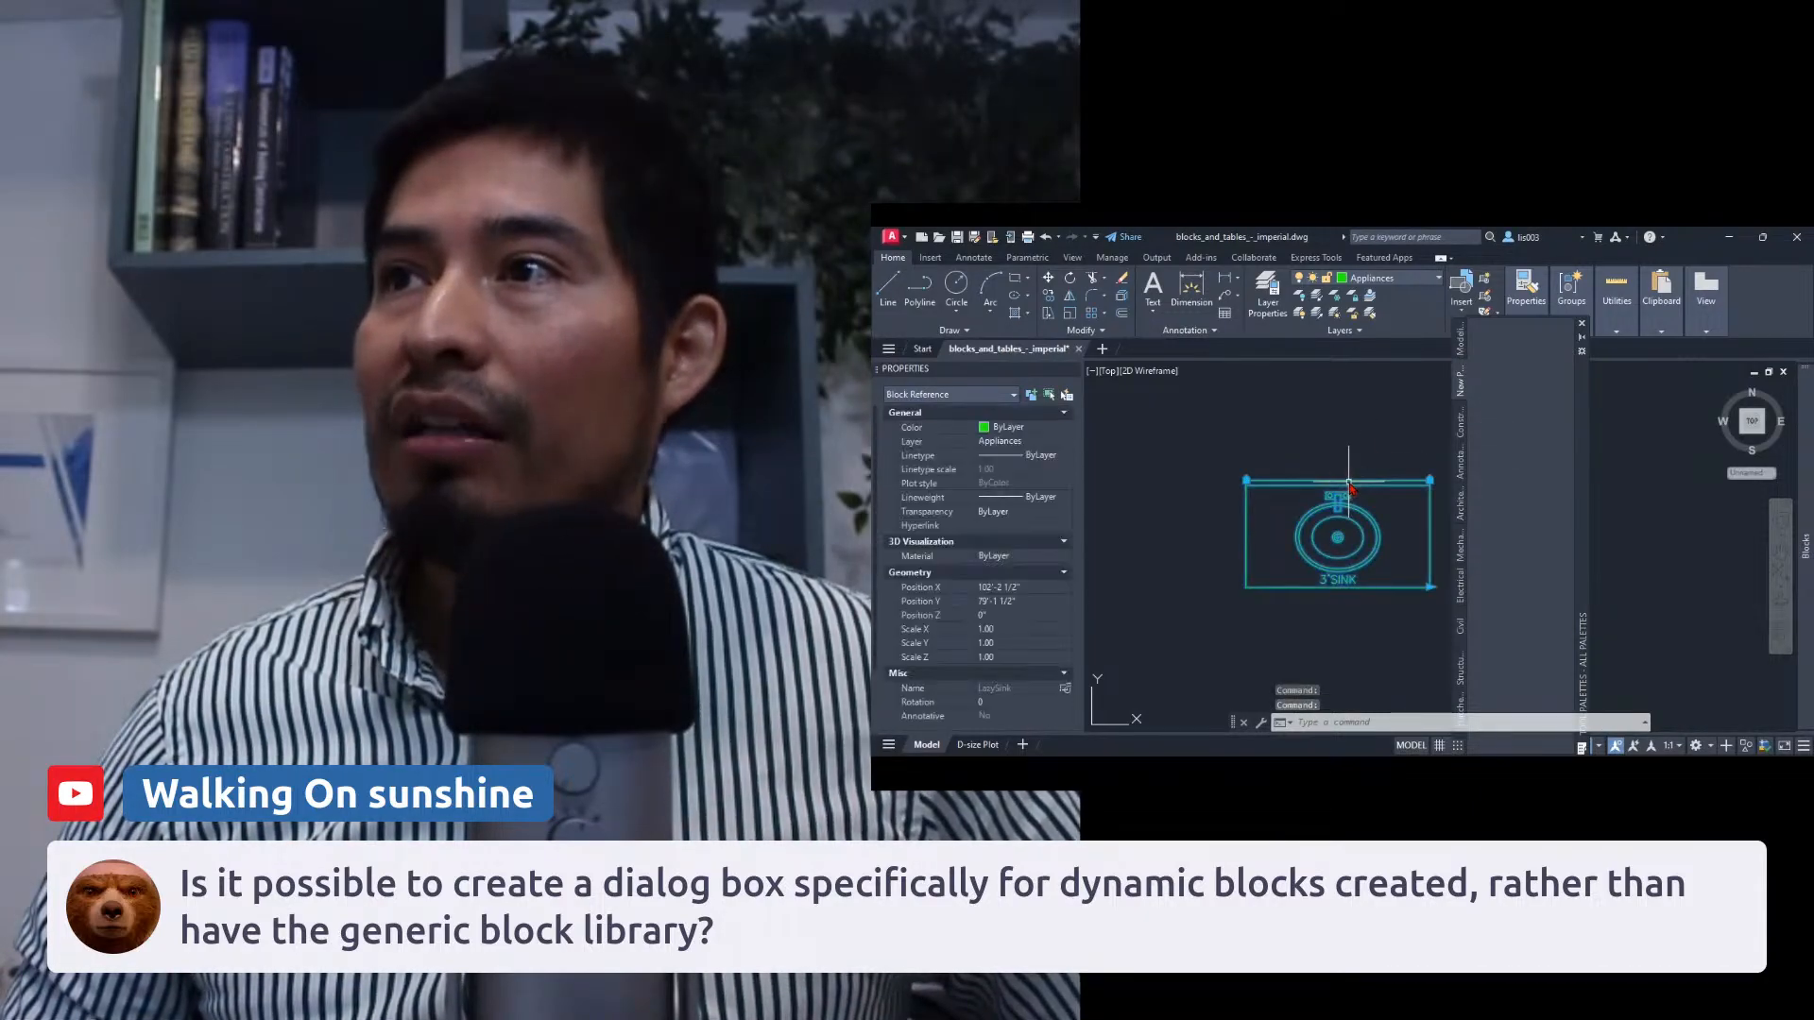
drag(1349, 484, 1504, 465)
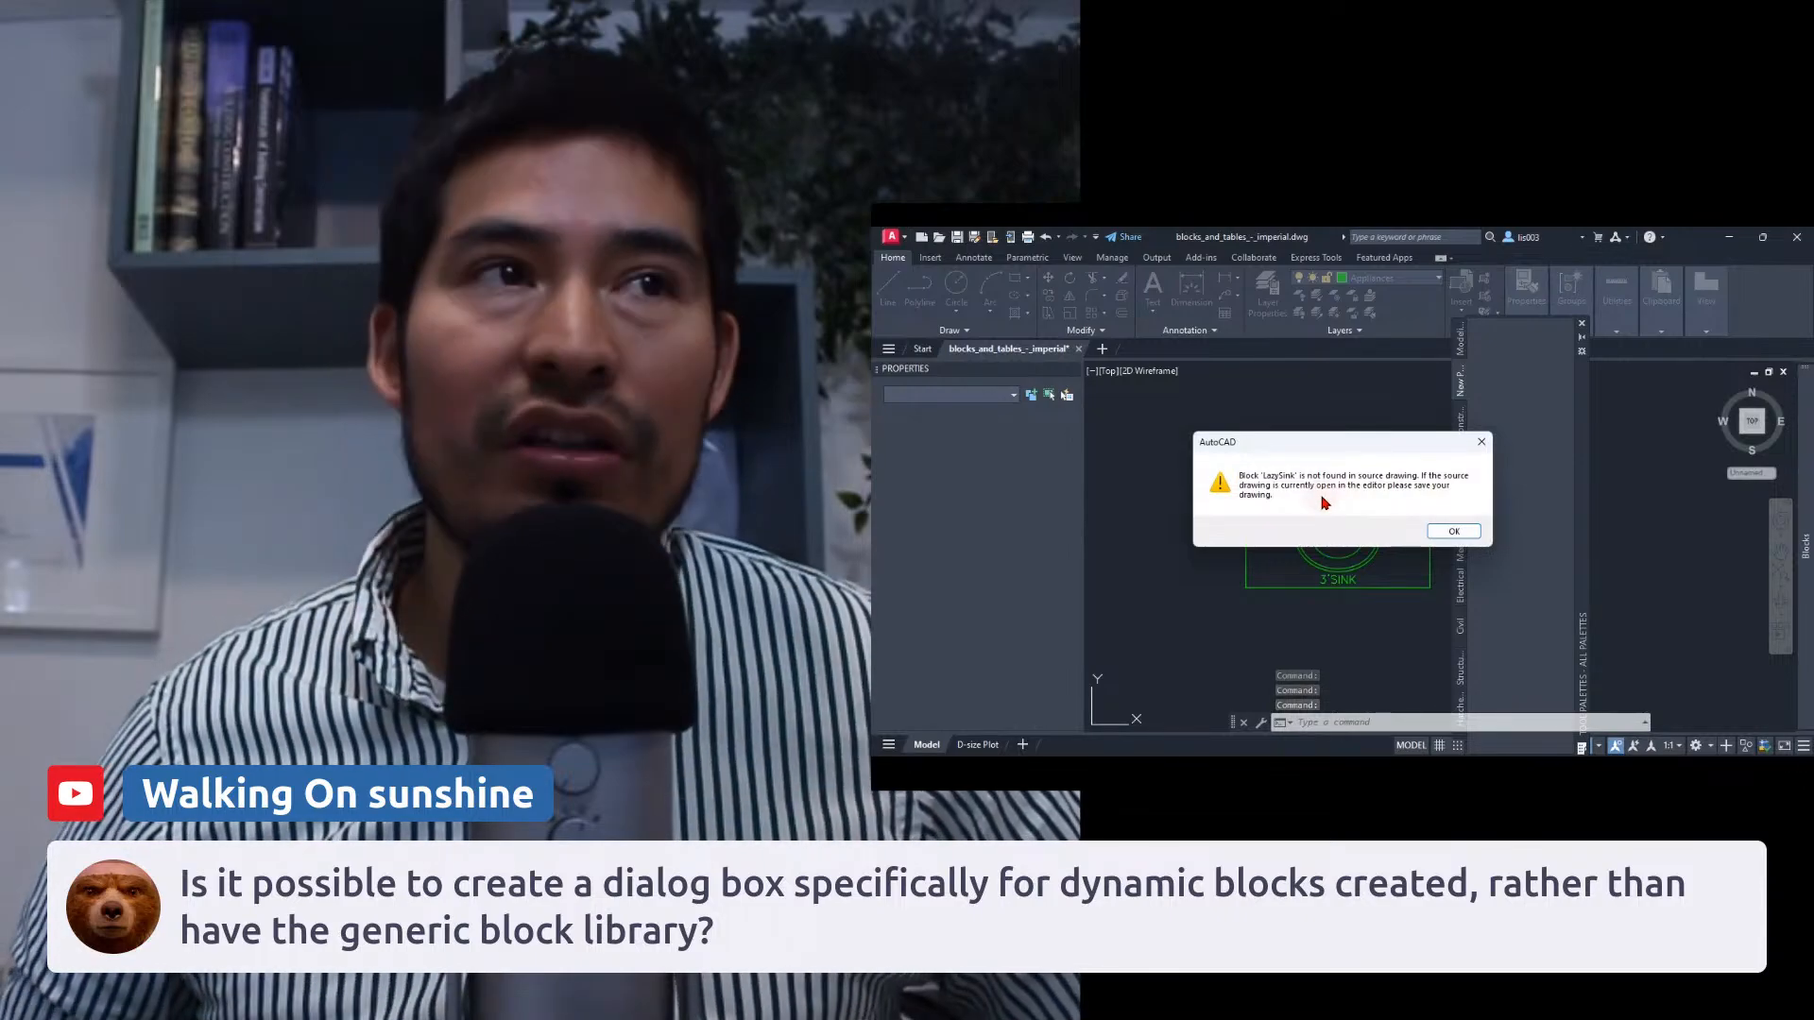
click(1446, 532)
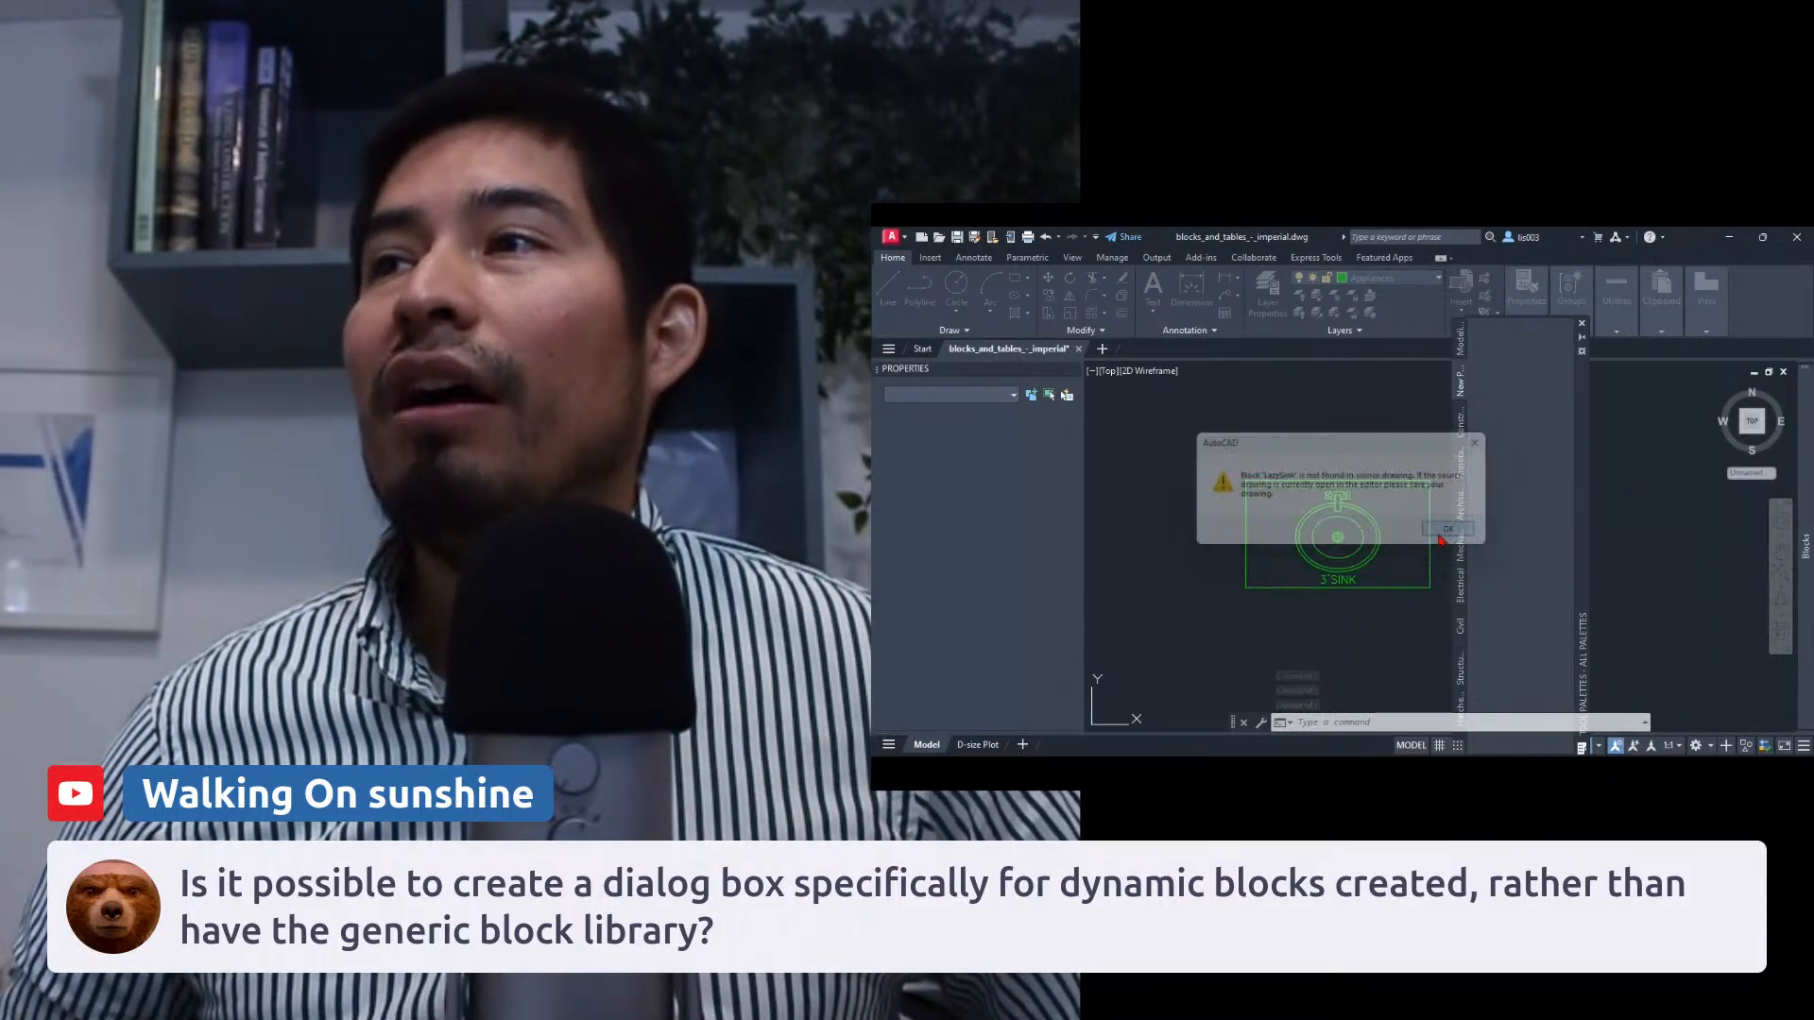
click(1432, 524)
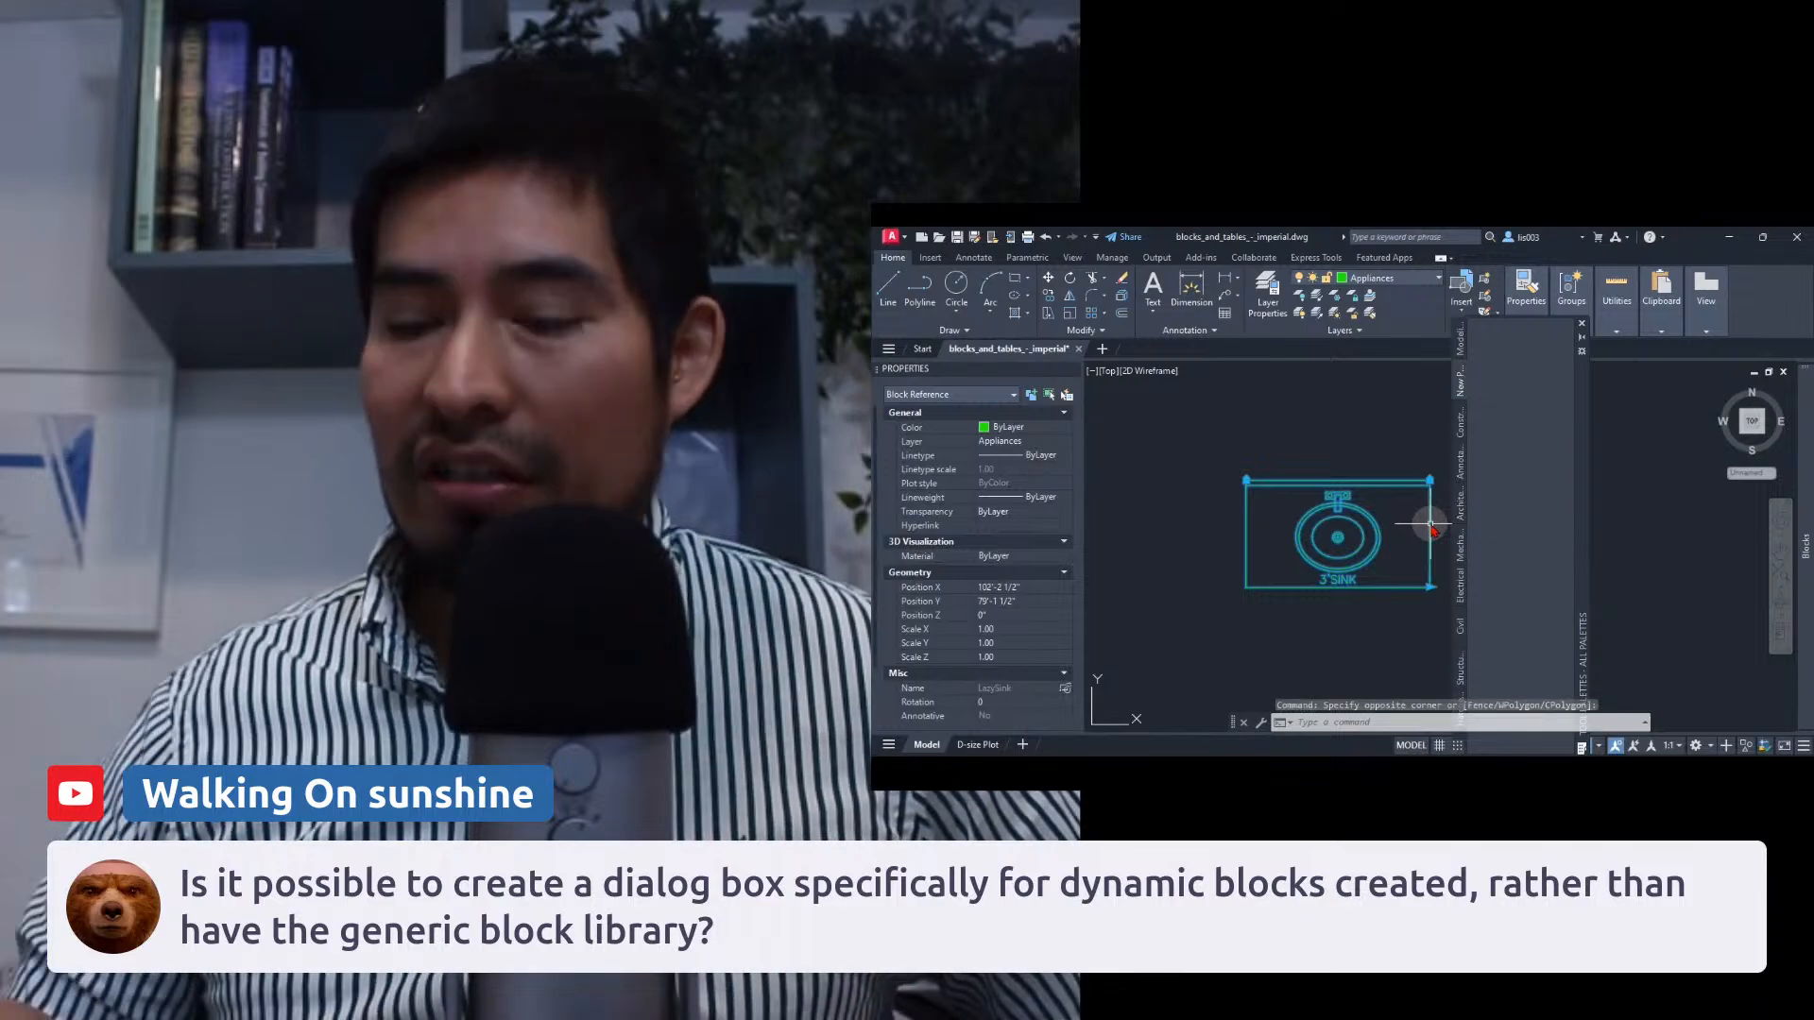
key(Escape)
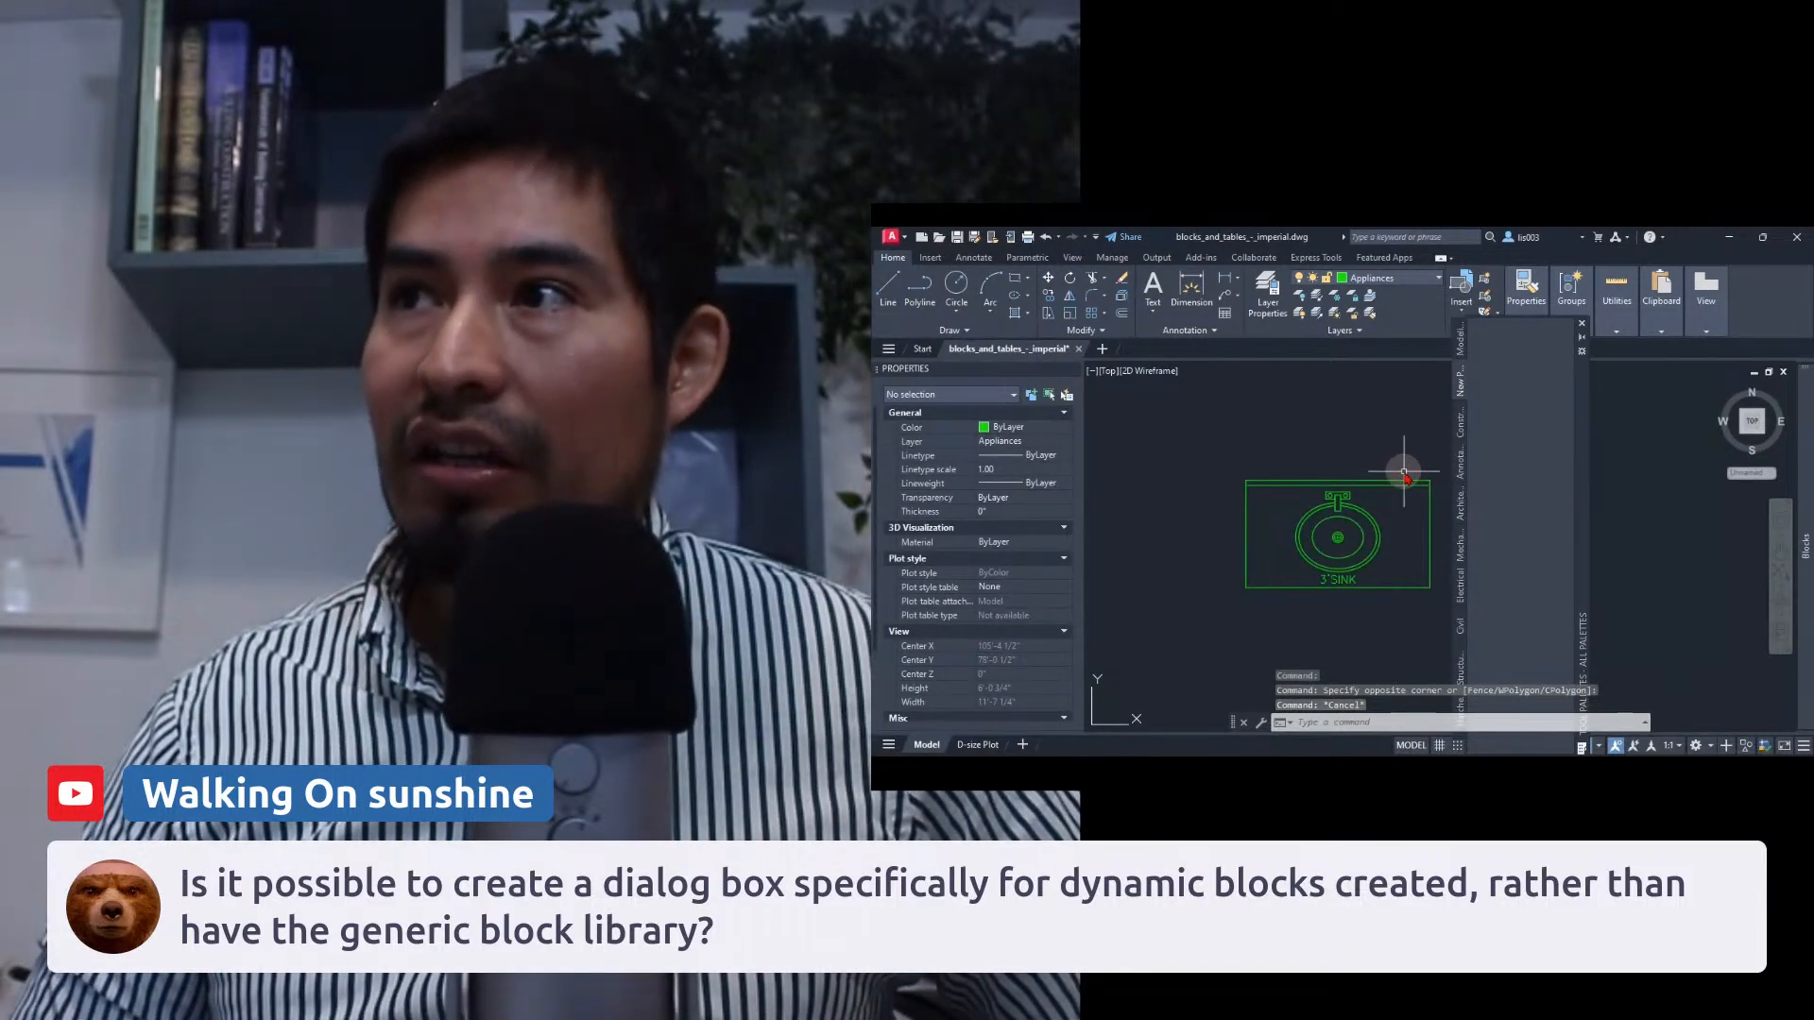
Save the drawing and drag the LazySink block onto the new tool palette.
key(ctrl+s)
click(1404, 481)
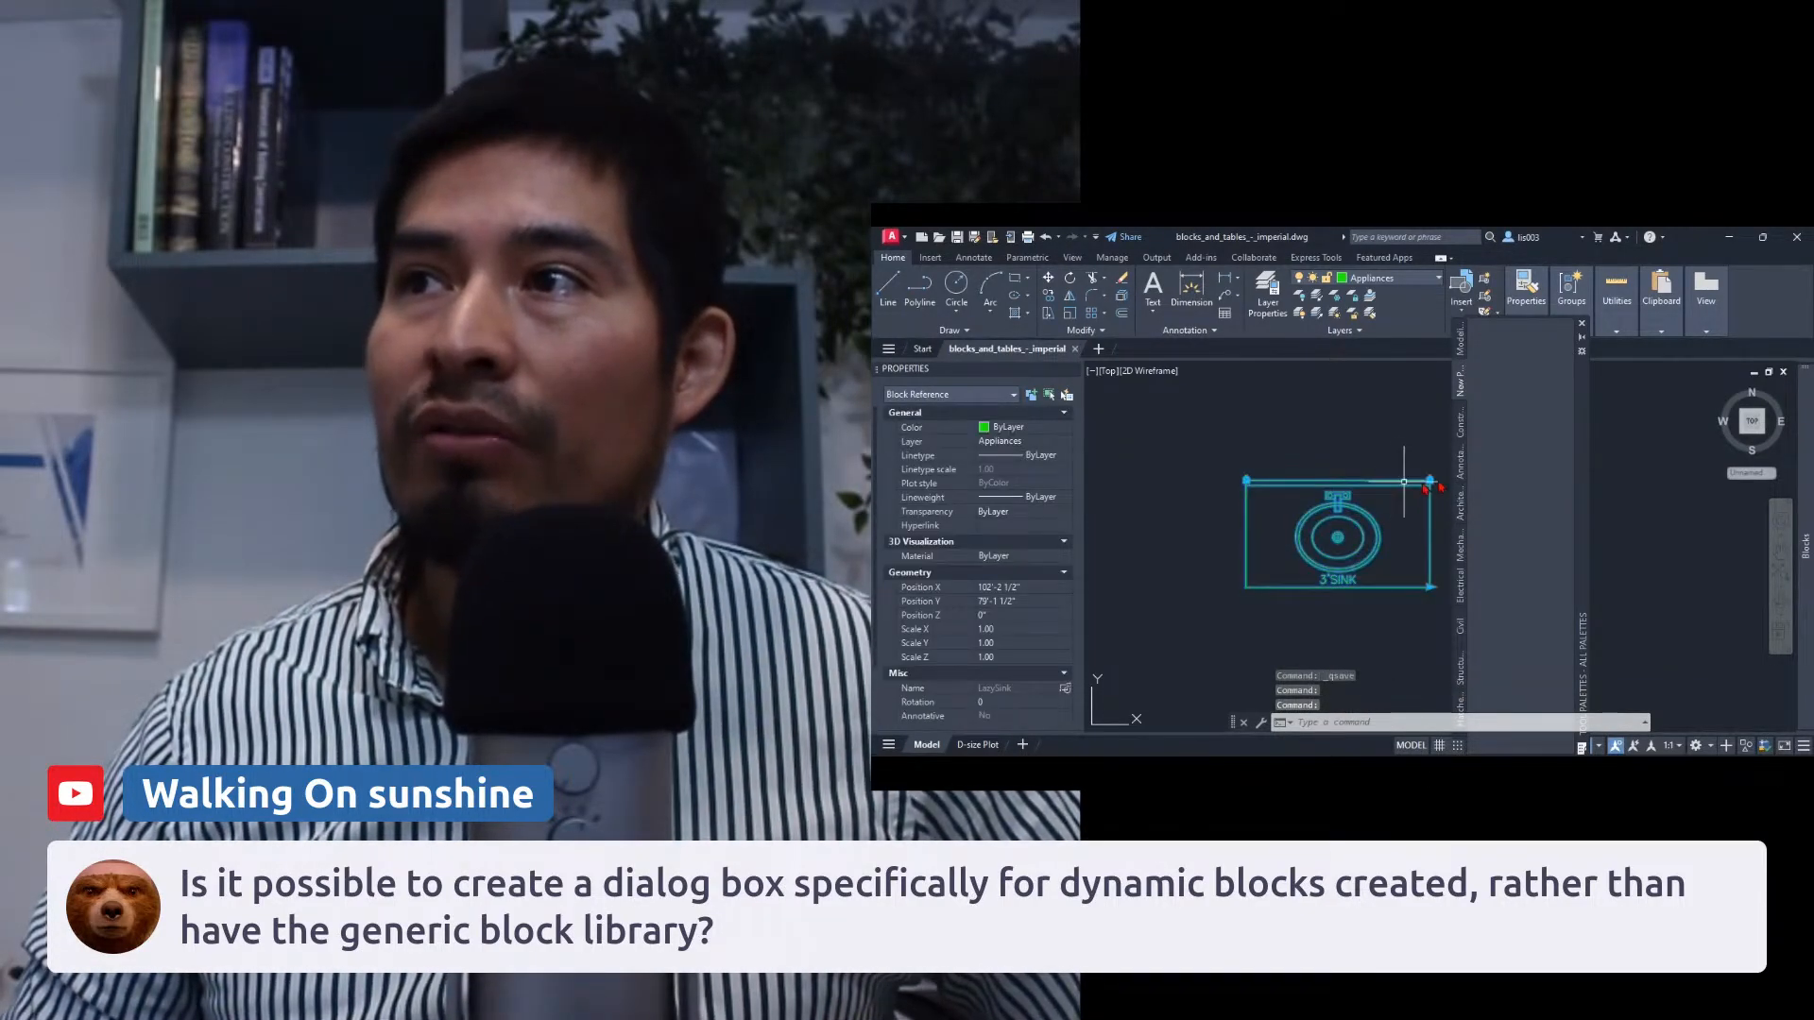
drag(1404, 481, 1518, 354)
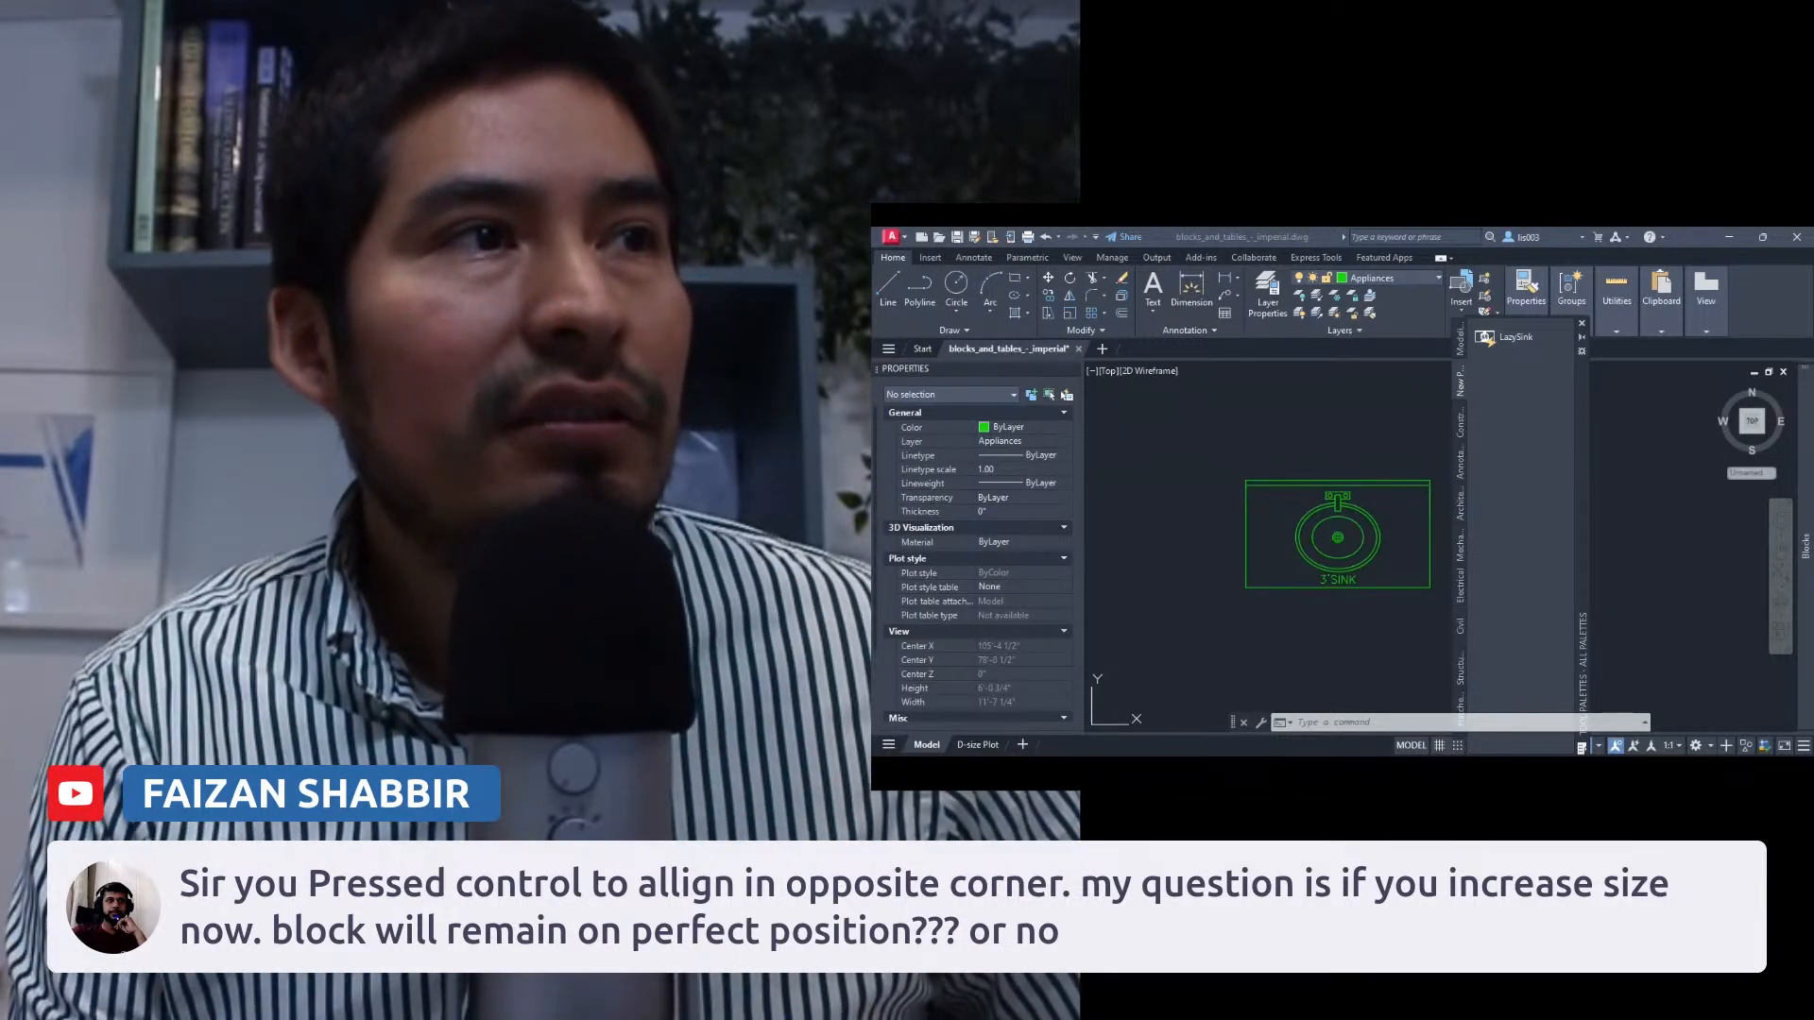
Select the sink block and stretch its width grip to test the next size.
click(1292, 573)
middle_drag(1294, 503, 1218, 481)
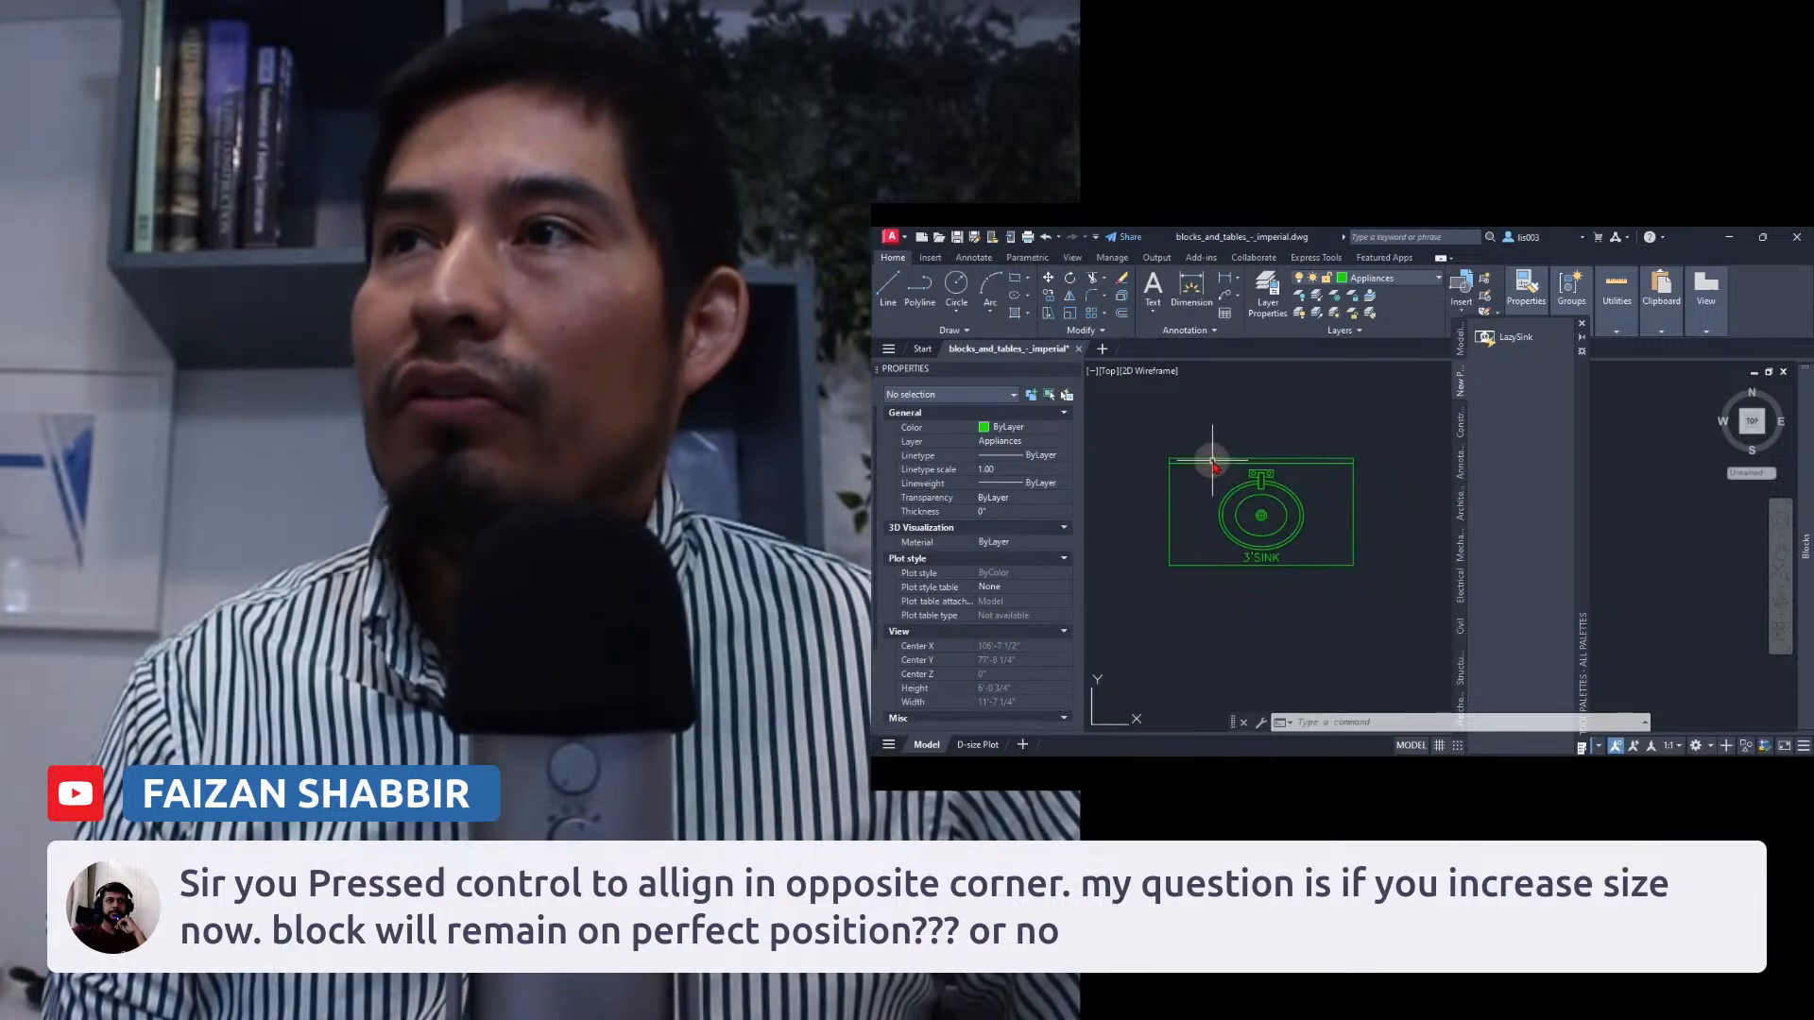
click(1211, 461)
click(1212, 461)
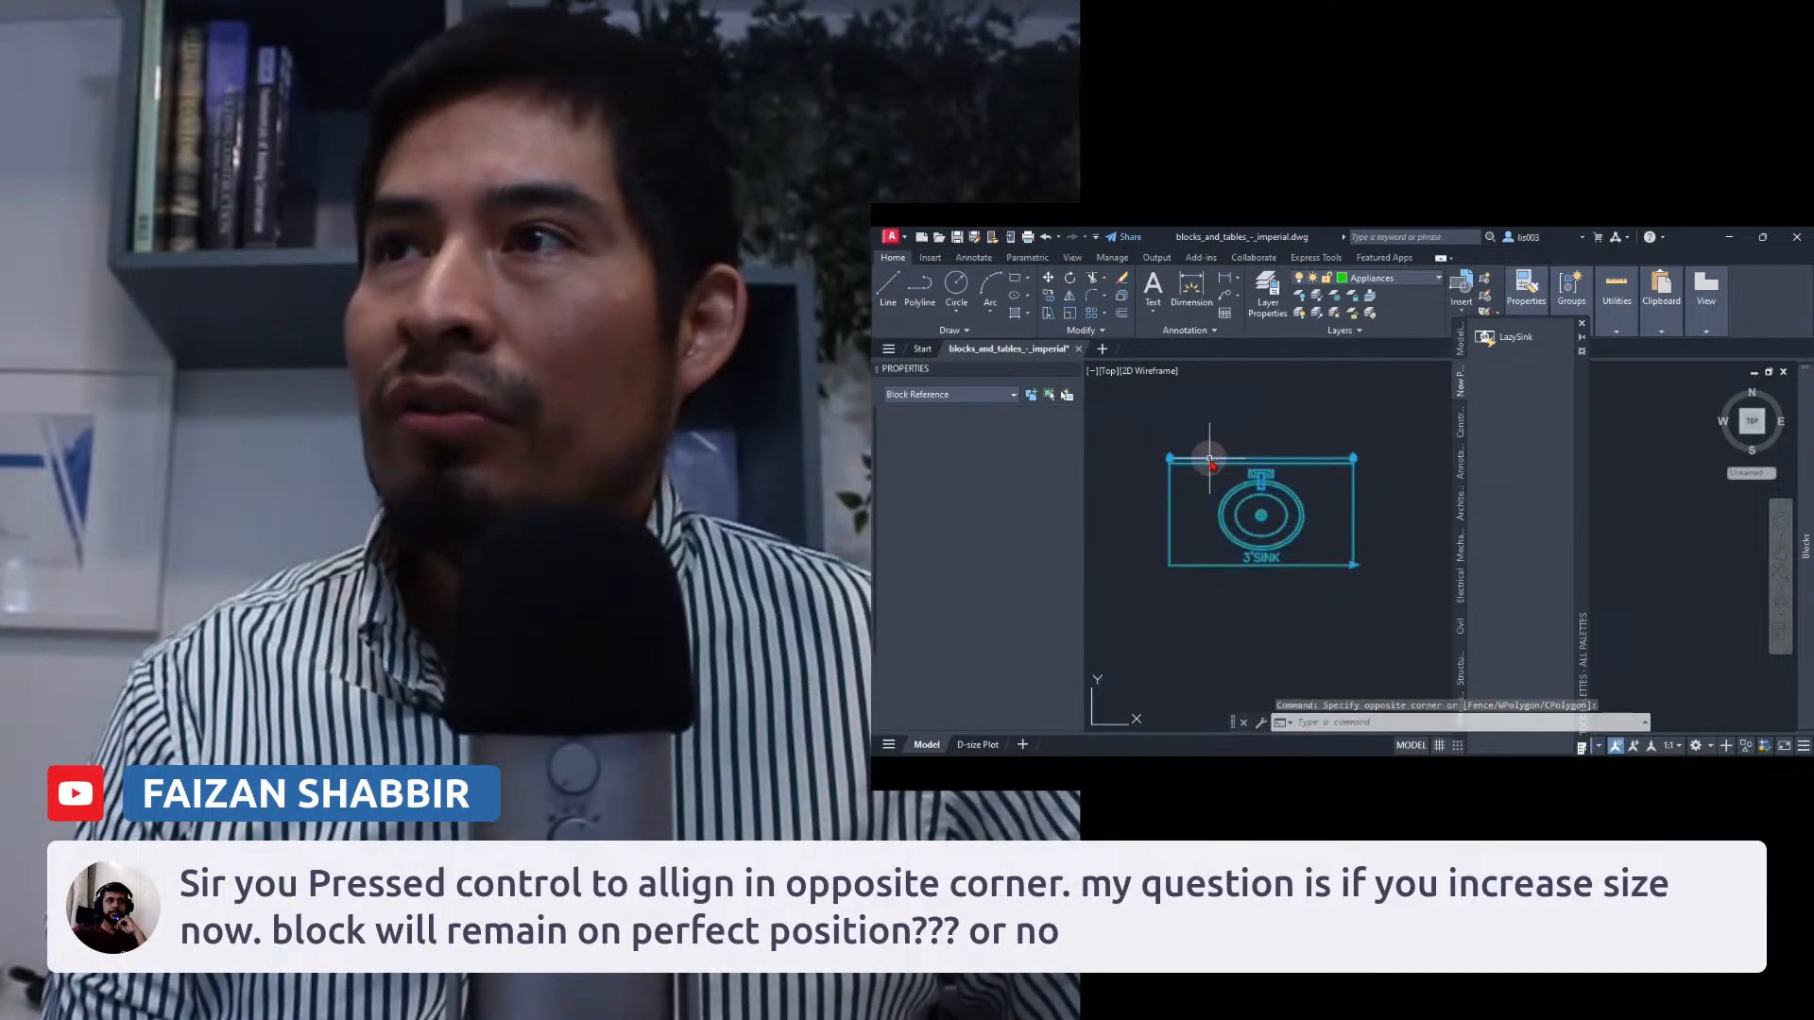
click(1355, 566)
click(1408, 573)
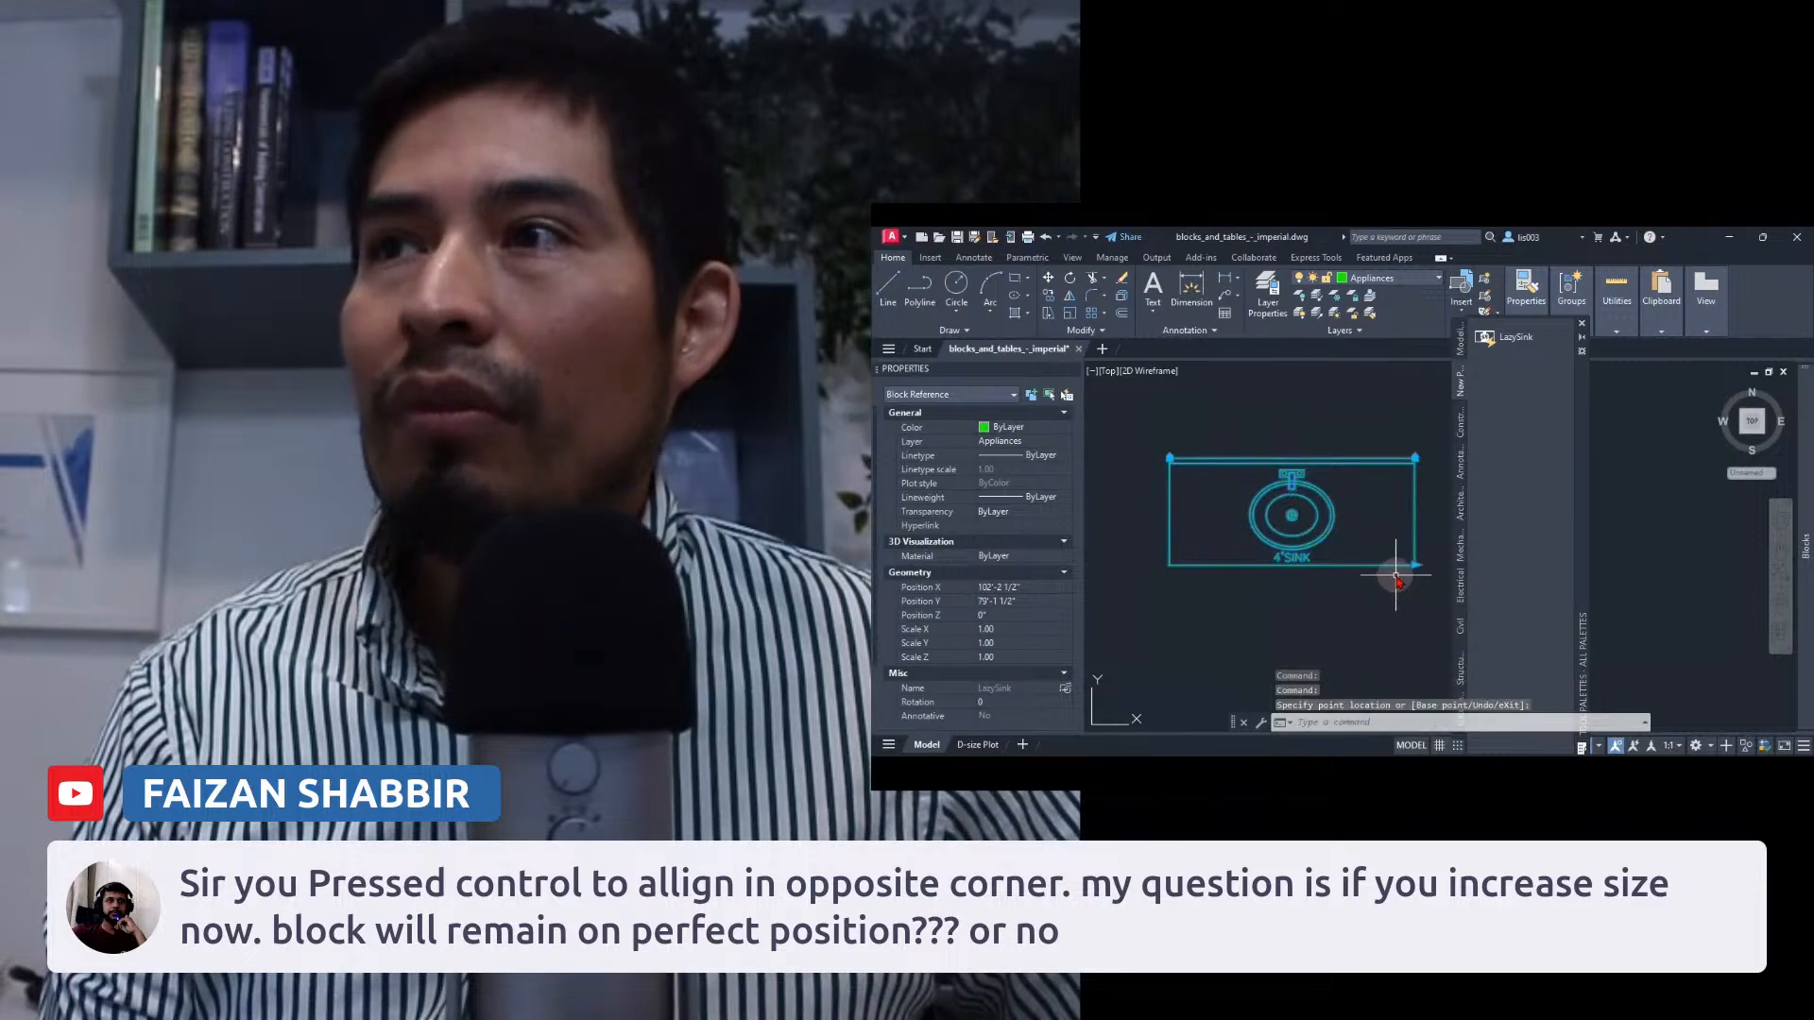